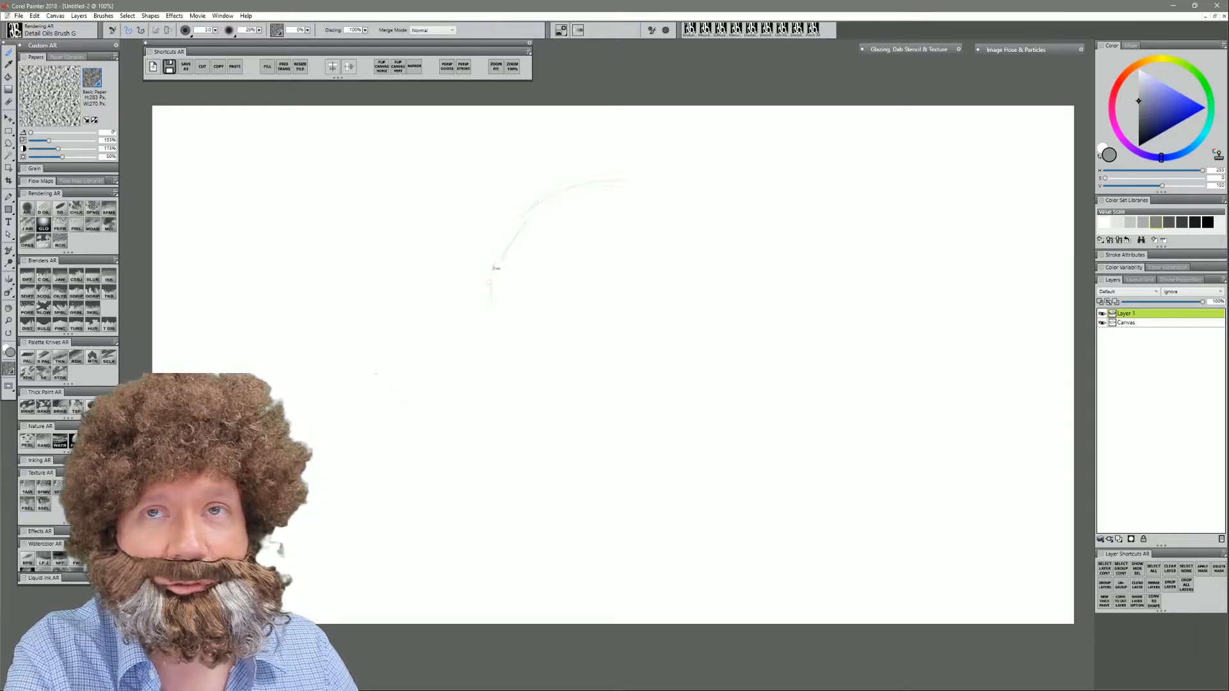
# - Sketch the ghost's round head with light circular strokes, adding a brow indent and a rounded cheek along its right edge
pyautogui.moveTo(569, 416)
pyautogui.mouseDown()
pyautogui.moveTo(653, 192)
pyautogui.moveTo(692, 250)
pyautogui.mouseUp()
pyautogui.moveTo(524, 357)
pyautogui.mouseDown()
pyautogui.moveTo(725, 283)
pyautogui.moveTo(544, 223)
pyautogui.mouseUp()
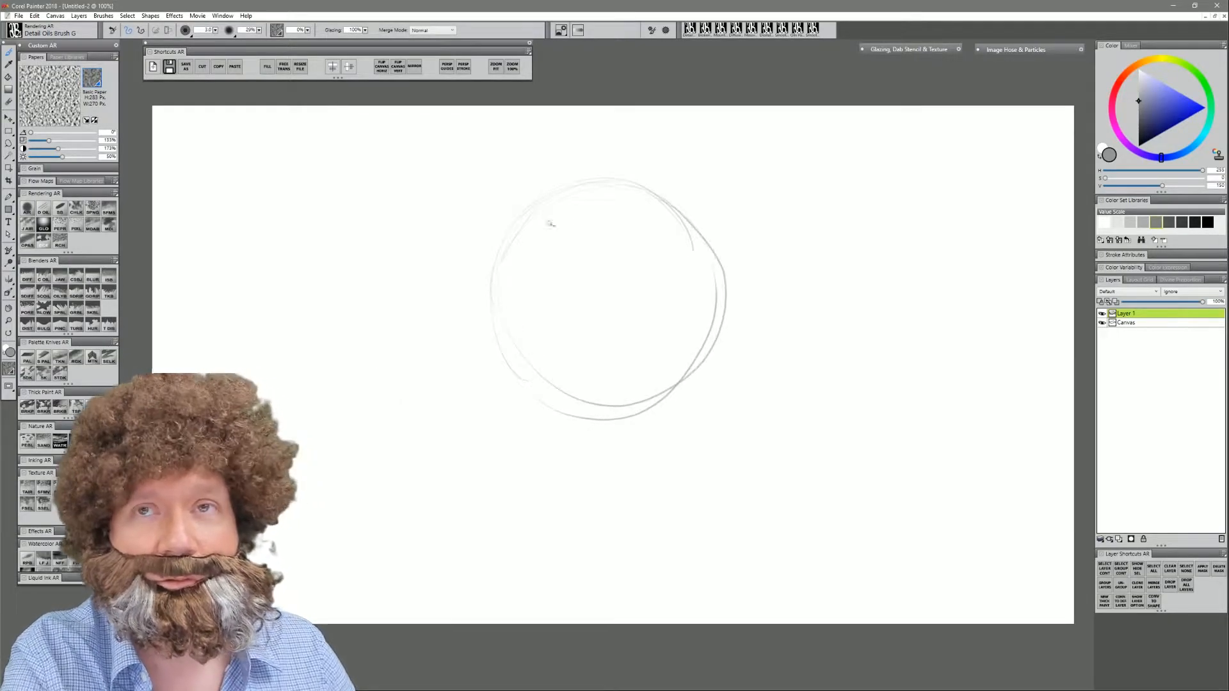
pyautogui.moveTo(670, 203); pyautogui.dragTo(703, 301)
pyautogui.moveTo(698, 242)
pyautogui.mouseDown()
pyautogui.moveTo(675, 313)
pyautogui.moveTo(695, 328)
pyautogui.moveTo(673, 394)
pyautogui.moveTo(703, 317)
pyautogui.moveTo(704, 265)
pyautogui.mouseUp()
pyautogui.moveTo(708, 356); pyautogui.dragTo(640, 407)
# - Sketch the two curved sides of the ghost's body sweeping from the head down to the lower left
pyautogui.moveTo(684, 213)
pyautogui.mouseDown()
pyautogui.moveTo(598, 179)
pyautogui.moveTo(496, 238)
pyautogui.moveTo(491, 336)
pyautogui.moveTo(565, 395)
pyautogui.moveTo(515, 492)
pyautogui.moveTo(438, 578)
pyautogui.mouseUp()
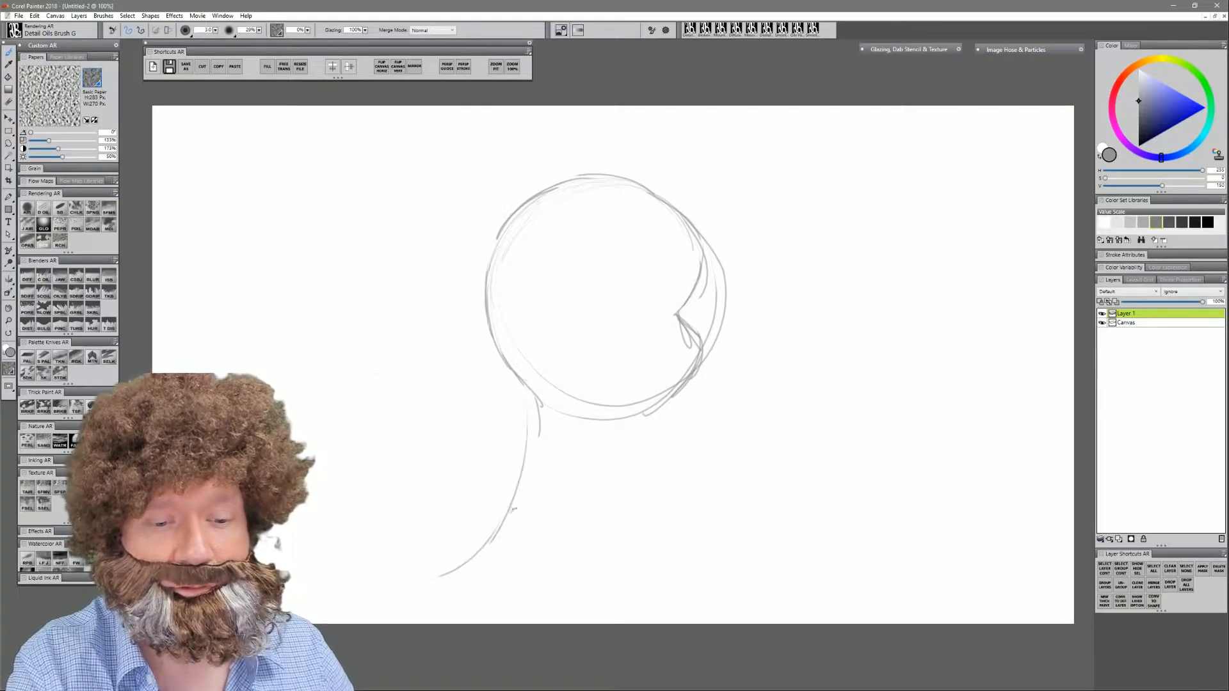
pyautogui.moveTo(662, 416)
pyautogui.mouseDown()
pyautogui.moveTo(591, 538)
pyautogui.moveTo(530, 572)
pyautogui.moveTo(405, 597)
pyautogui.mouseUp()
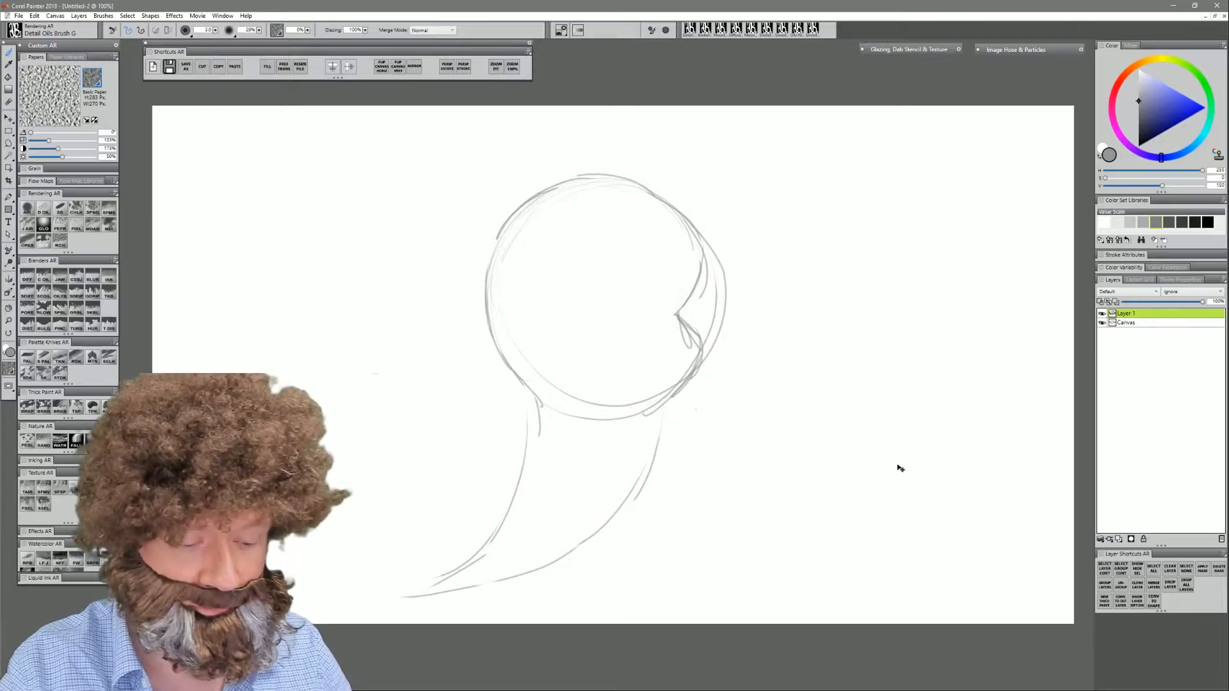
# - Scale the whole sketch down with a free transform and return to the drawing brush
pyautogui.hotkey('ctrl', 'alt', 't')
pyautogui.moveTo(726, 598); pyautogui.dragTo(654, 503)
pyautogui.click(261, 30)
pyautogui.press('b')
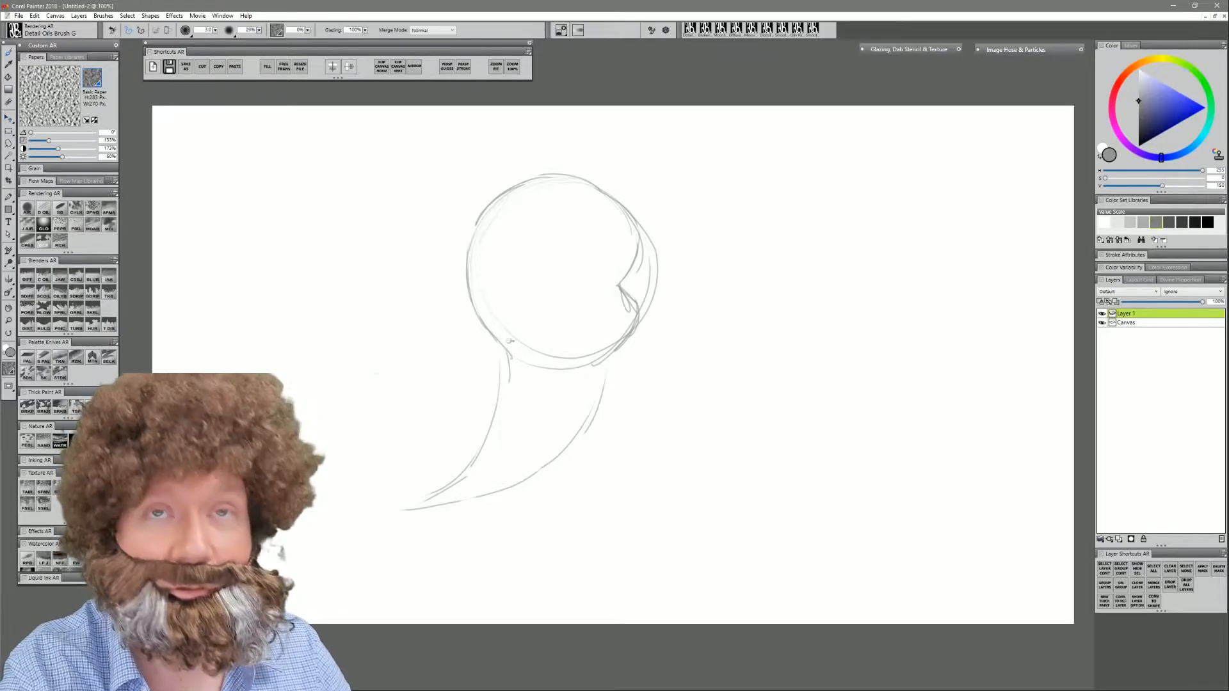
# - Extend the body into a long thin tail and erase the head's construction lines outside the face profile and across the neck
pyautogui.moveTo(505, 371)
pyautogui.mouseDown()
pyautogui.moveTo(412, 498)
pyautogui.moveTo(376, 510)
pyautogui.moveTo(386, 494)
pyautogui.moveTo(317, 530)
pyautogui.moveTo(440, 515)
pyautogui.moveTo(535, 480)
pyautogui.moveTo(567, 455)
pyautogui.moveTo(613, 363)
pyautogui.mouseUp()
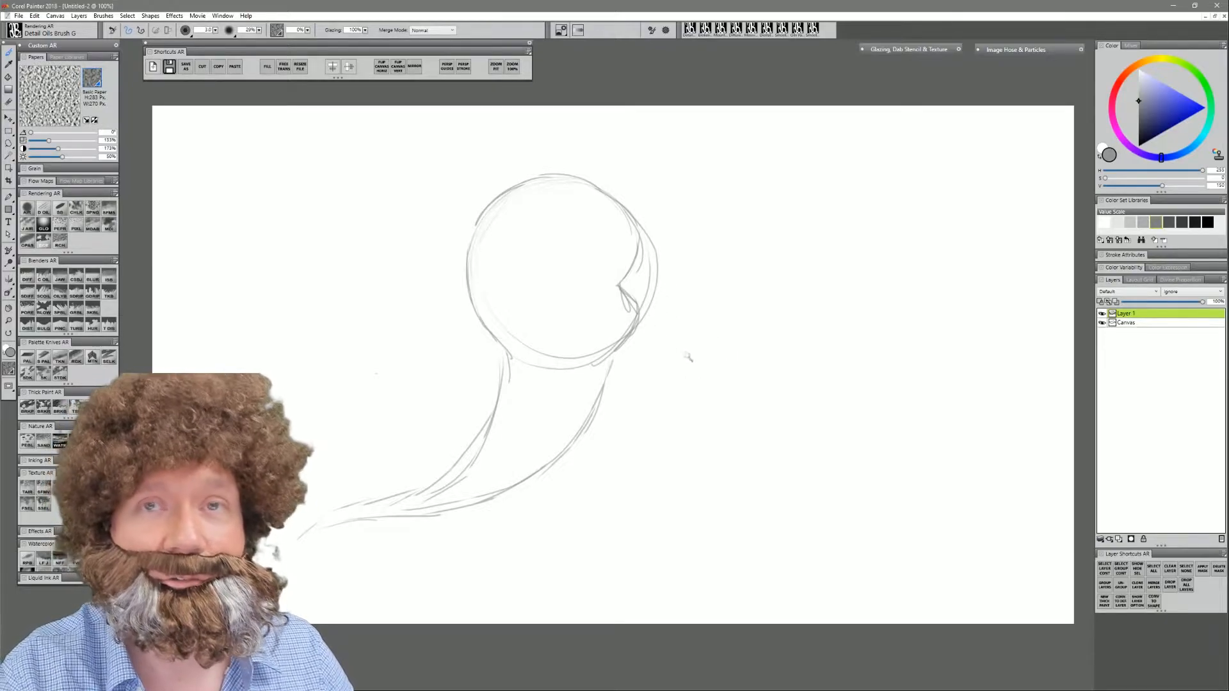
pyautogui.press('n')
pyautogui.moveTo(647, 230)
pyautogui.mouseDown()
pyautogui.moveTo(657, 272)
pyautogui.moveTo(653, 256)
pyautogui.moveTo(640, 279)
pyautogui.moveTo(646, 323)
pyautogui.moveTo(555, 381)
pyautogui.moveTo(564, 354)
pyautogui.moveTo(530, 378)
pyautogui.moveTo(533, 332)
pyautogui.moveTo(513, 340)
pyautogui.moveTo(480, 249)
pyautogui.moveTo(504, 209)
pyautogui.moveTo(556, 189)
pyautogui.mouseUp()
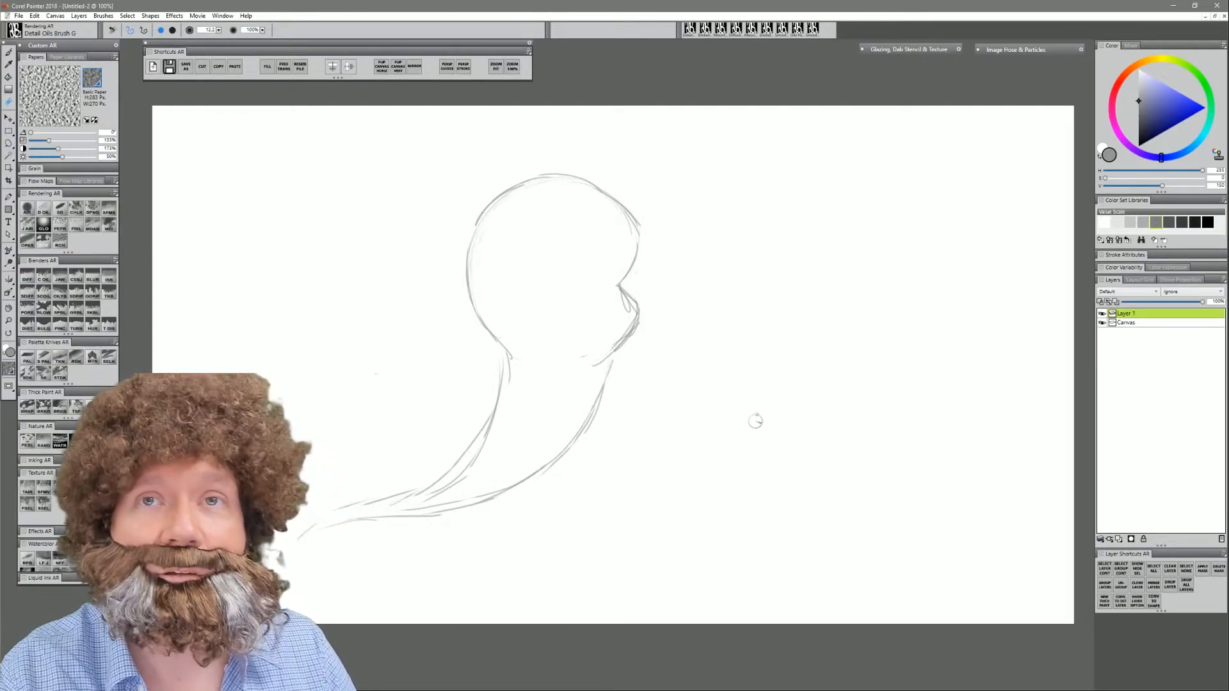
# - Redraw the upper cheek line and erase the stray strokes around the indent between brow and cheek
pyautogui.press('b')
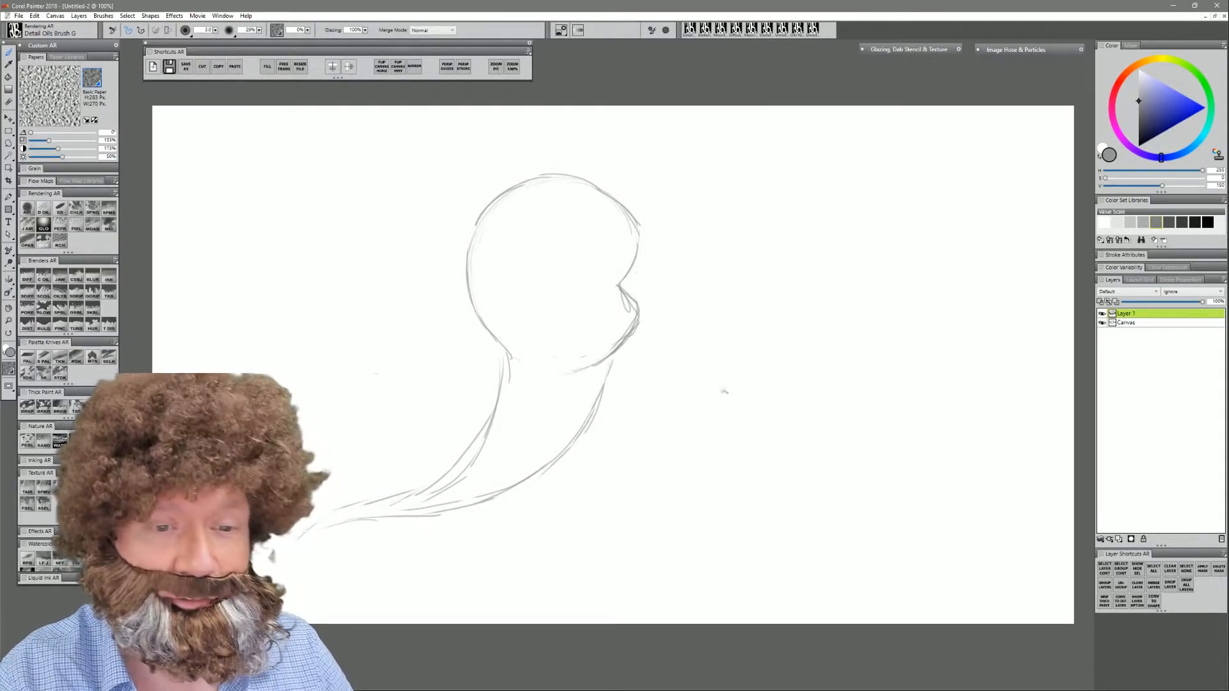
pyautogui.moveTo(624, 291)
pyautogui.mouseDown()
pyautogui.moveTo(621, 277)
pyautogui.moveTo(629, 313)
pyautogui.moveTo(619, 292)
pyautogui.mouseUp()
pyautogui.press('n')
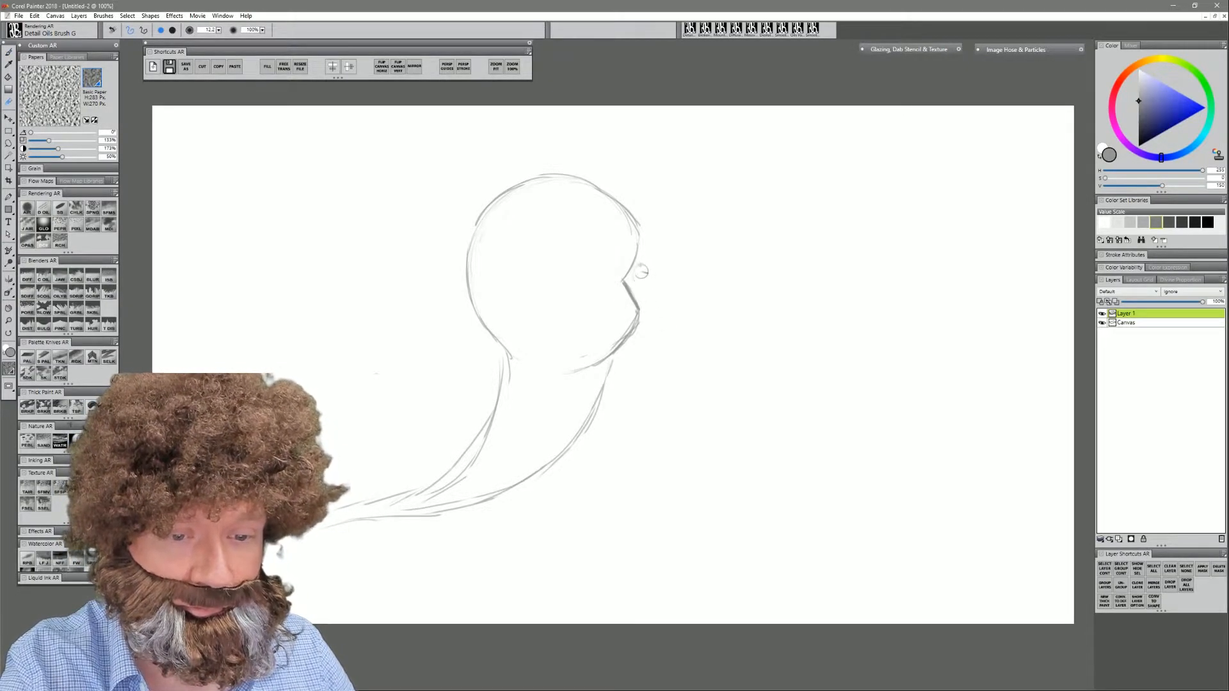
# - Draw an arched eye guideline across the head from its back edge to the brow indent
pyautogui.press('b')
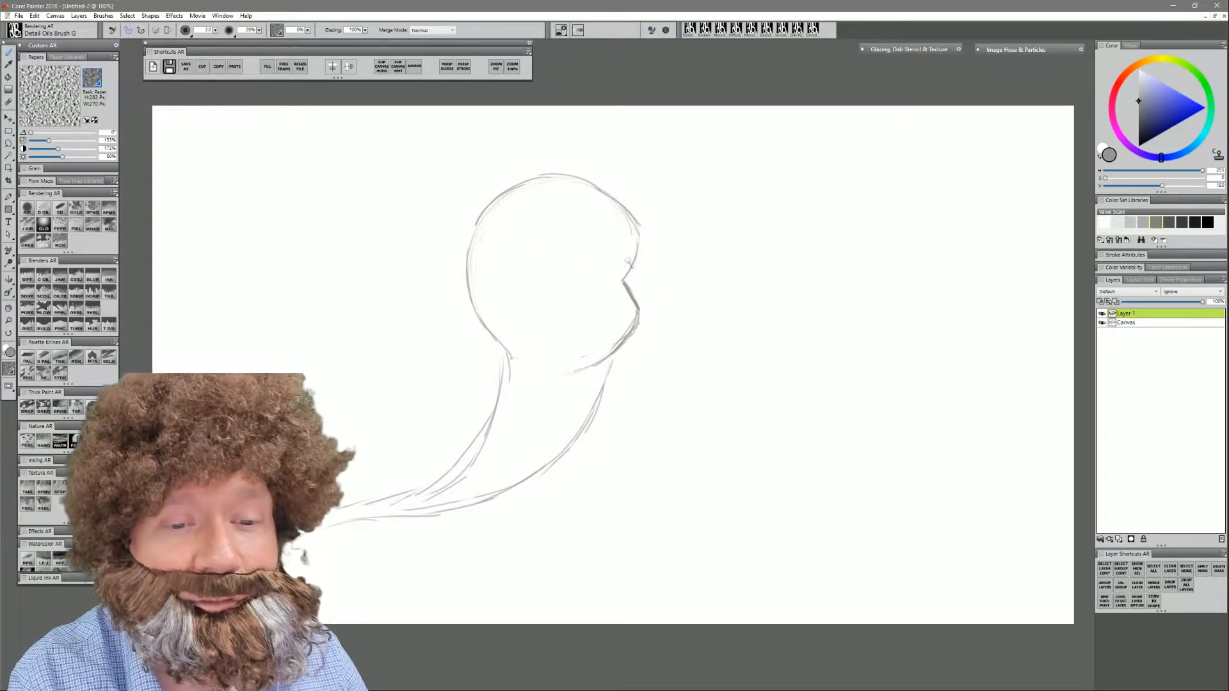
pyautogui.moveTo(626, 261)
pyautogui.mouseDown()
pyautogui.moveTo(524, 256)
pyautogui.moveTo(537, 255)
pyautogui.moveTo(486, 270)
pyautogui.moveTo(565, 256)
pyautogui.moveTo(542, 252)
pyautogui.moveTo(597, 252)
pyautogui.moveTo(637, 270)
pyautogui.moveTo(563, 251)
pyautogui.mouseUp()
pyautogui.moveTo(472, 285); pyautogui.dragTo(544, 256)
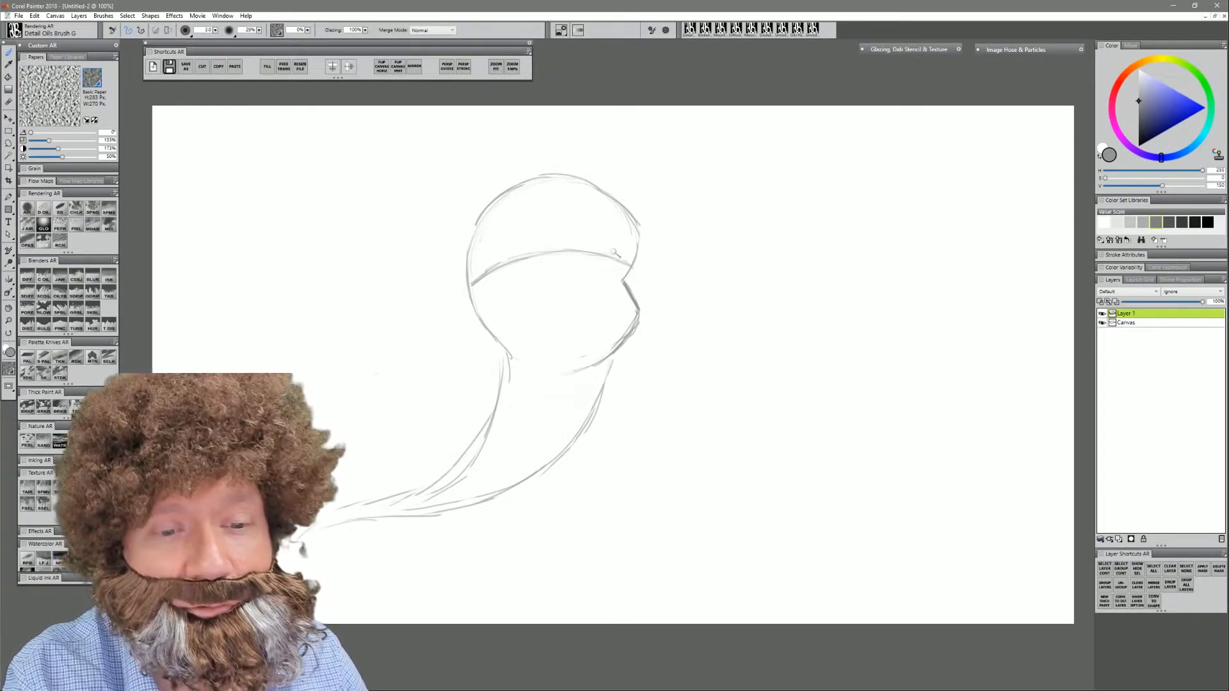
# - Draw two upright oval eyes on the guideline, the far one narrower, with a lower lid line under the near eye
pyautogui.moveTo(610, 249)
pyautogui.mouseDown()
pyautogui.moveTo(626, 242)
pyautogui.moveTo(614, 273)
pyautogui.moveTo(635, 252)
pyautogui.mouseUp()
pyautogui.moveTo(551, 235)
pyautogui.mouseDown()
pyautogui.moveTo(571, 249)
pyautogui.moveTo(560, 273)
pyautogui.mouseUp()
pyautogui.moveTo(559, 273)
pyautogui.mouseDown()
pyautogui.moveTo(571, 246)
pyautogui.moveTo(544, 272)
pyautogui.moveTo(567, 270)
pyautogui.mouseUp()
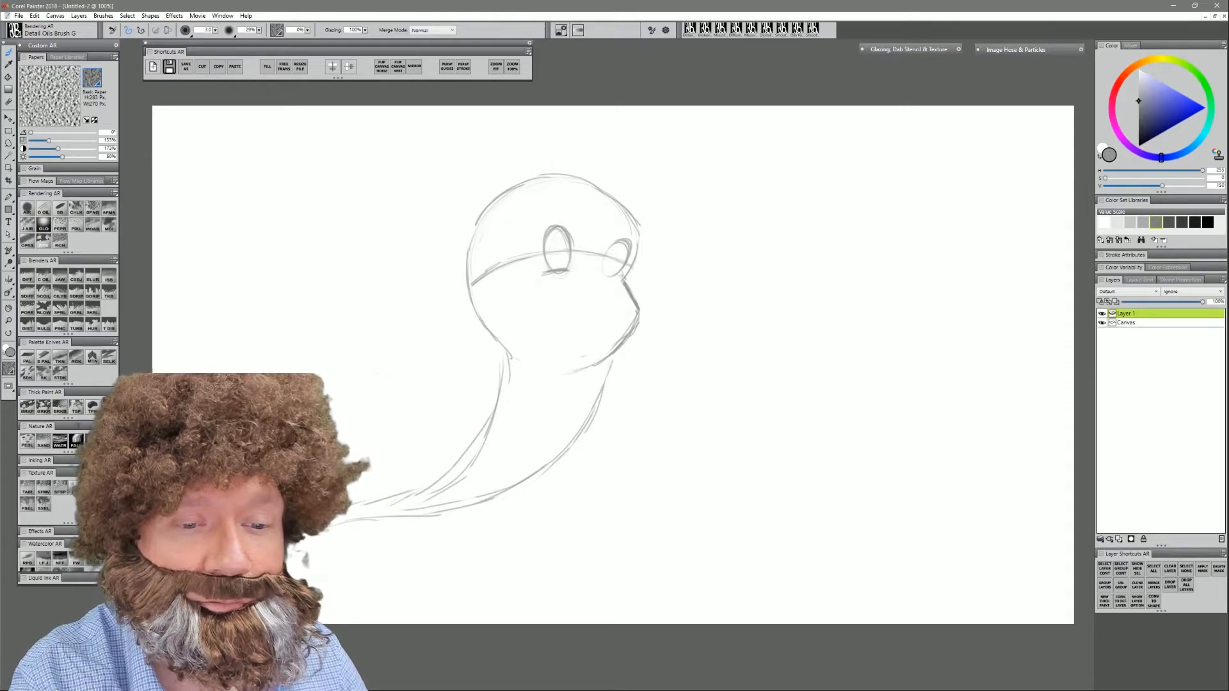
pyautogui.moveTo(624, 240)
pyautogui.mouseDown()
pyautogui.moveTo(610, 268)
pyautogui.moveTo(625, 239)
pyautogui.mouseUp()
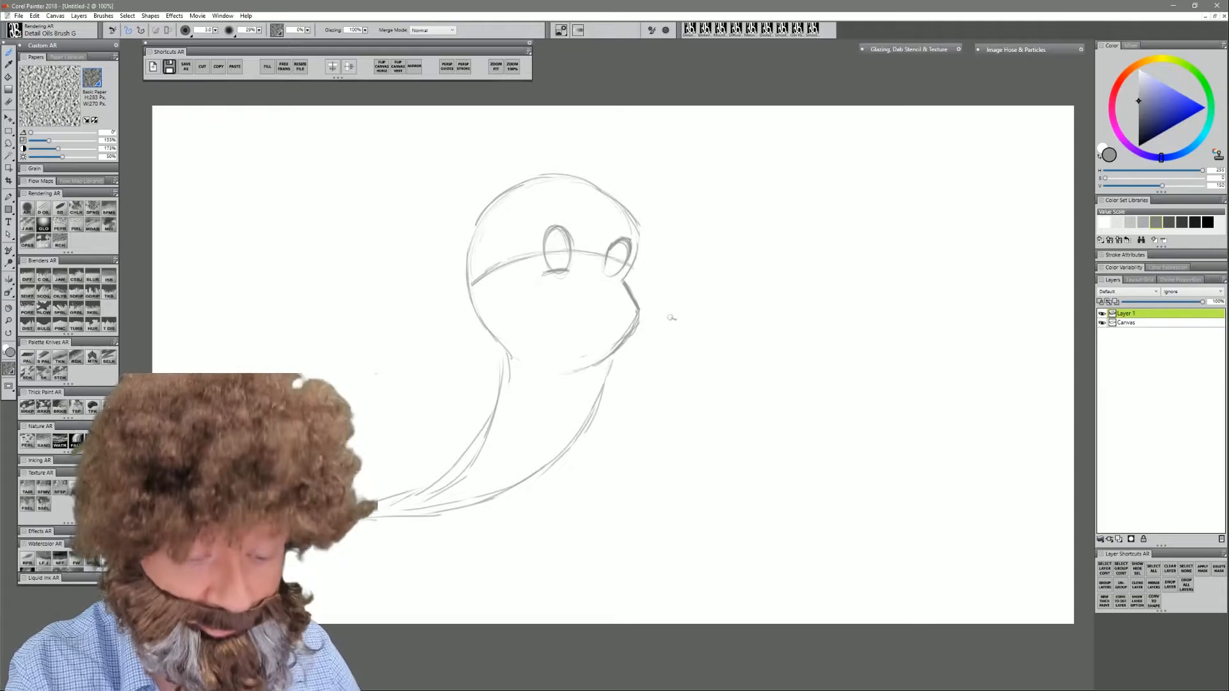
# - Erase the eye guideline and clean up the stray strokes in and around both eyes and the brow indent
pyautogui.press('n')
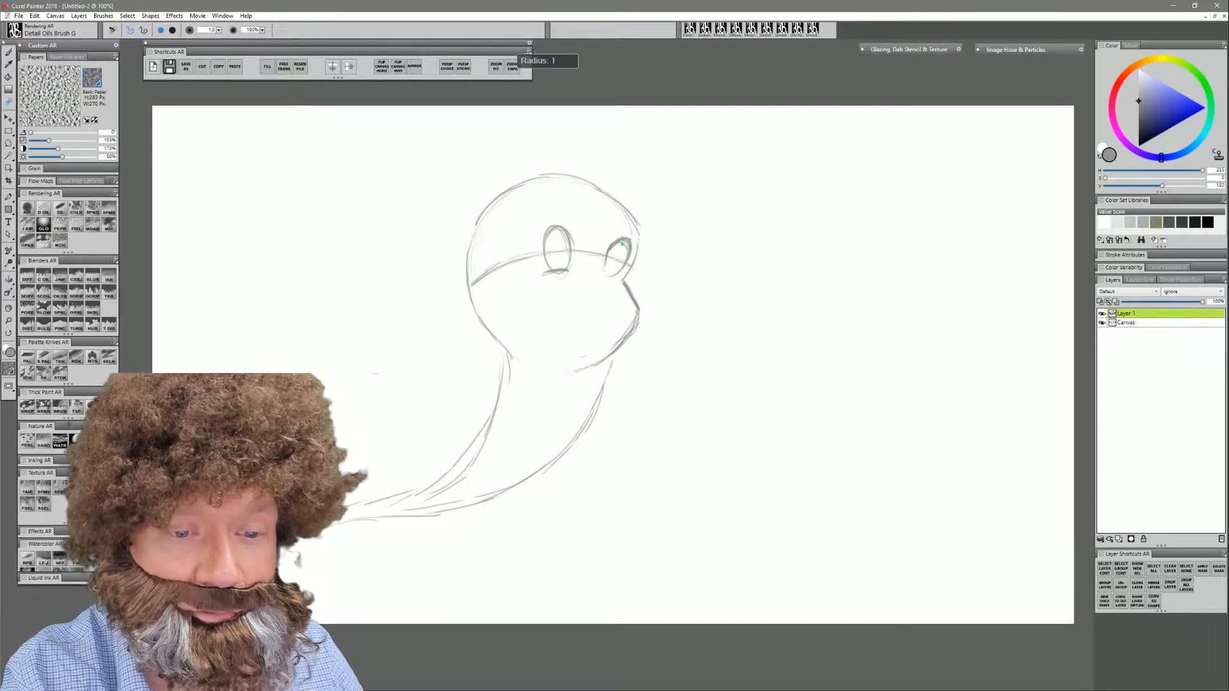
pyautogui.moveTo(625, 246)
pyautogui.mouseDown()
pyautogui.moveTo(613, 264)
pyautogui.moveTo(554, 254)
pyautogui.moveTo(557, 239)
pyautogui.mouseUp()
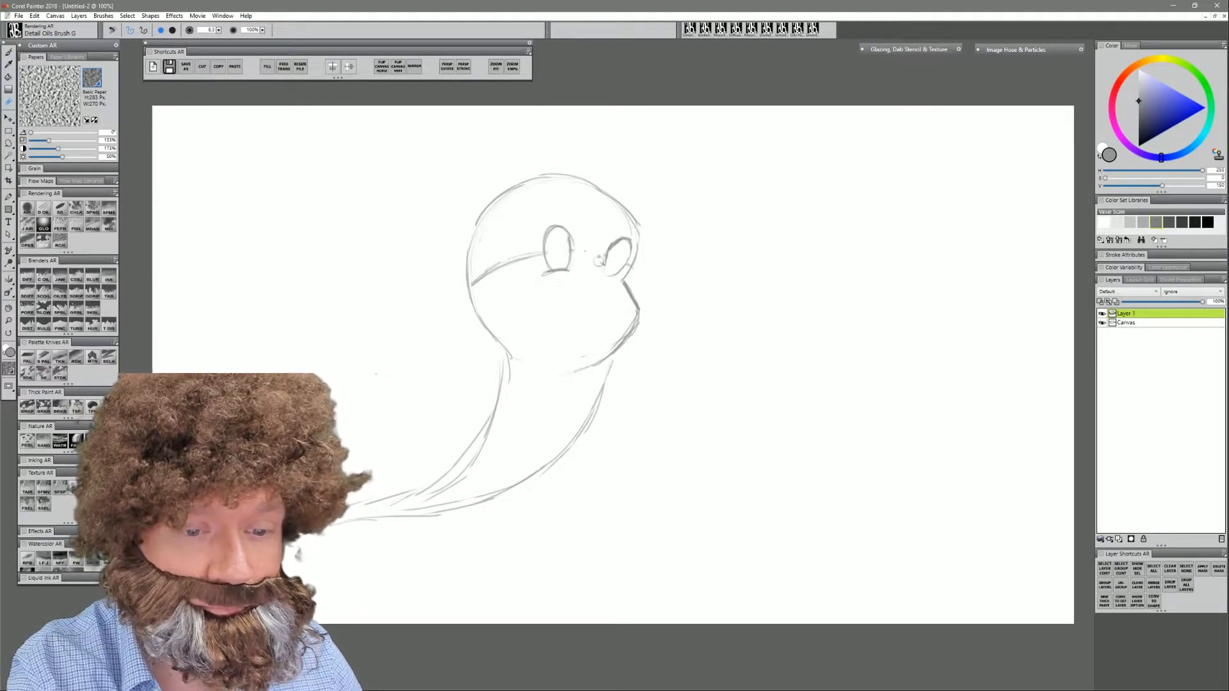
pyautogui.moveTo(514, 262); pyautogui.dragTo(474, 282)
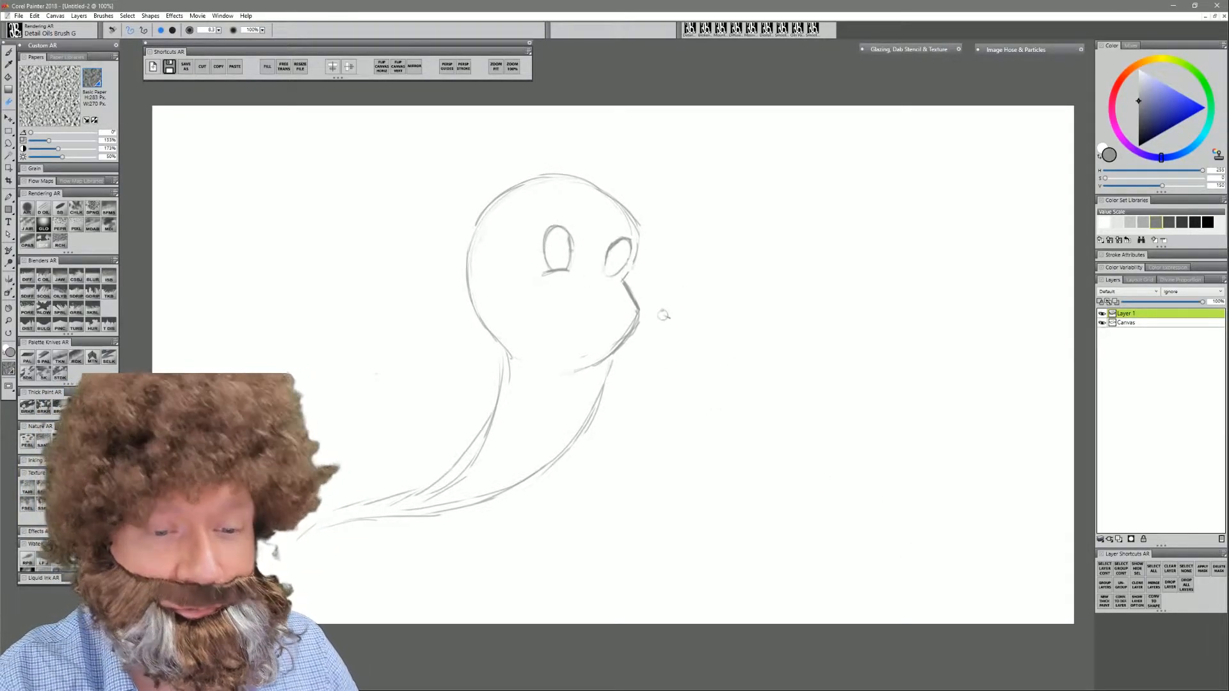
pyautogui.moveTo(622, 281); pyautogui.dragTo(629, 272)
# - Redraw the forehead as a rounder curve, erase the old line, and darken the brow edge beside the far eye
pyautogui.press('b')
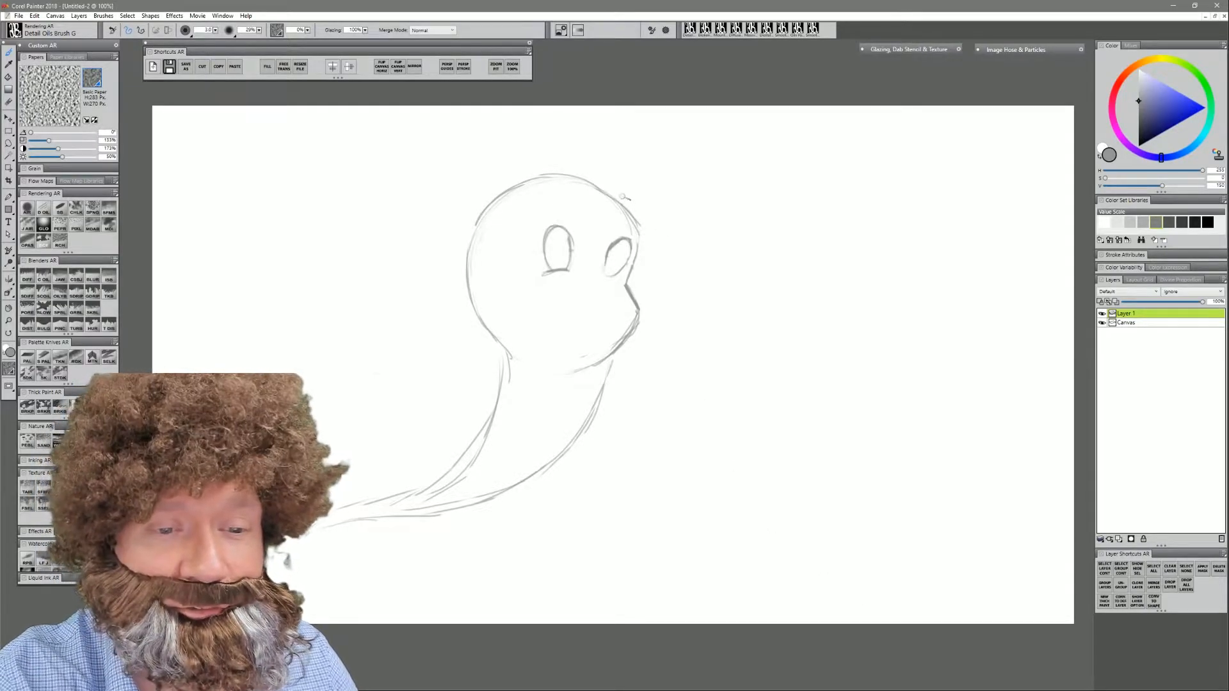
pyautogui.moveTo(635, 204)
pyautogui.mouseDown()
pyautogui.moveTo(640, 230)
pyautogui.moveTo(608, 184)
pyautogui.moveTo(570, 175)
pyautogui.moveTo(640, 215)
pyautogui.moveTo(577, 185)
pyautogui.moveTo(619, 209)
pyautogui.mouseUp()
pyautogui.press('n')
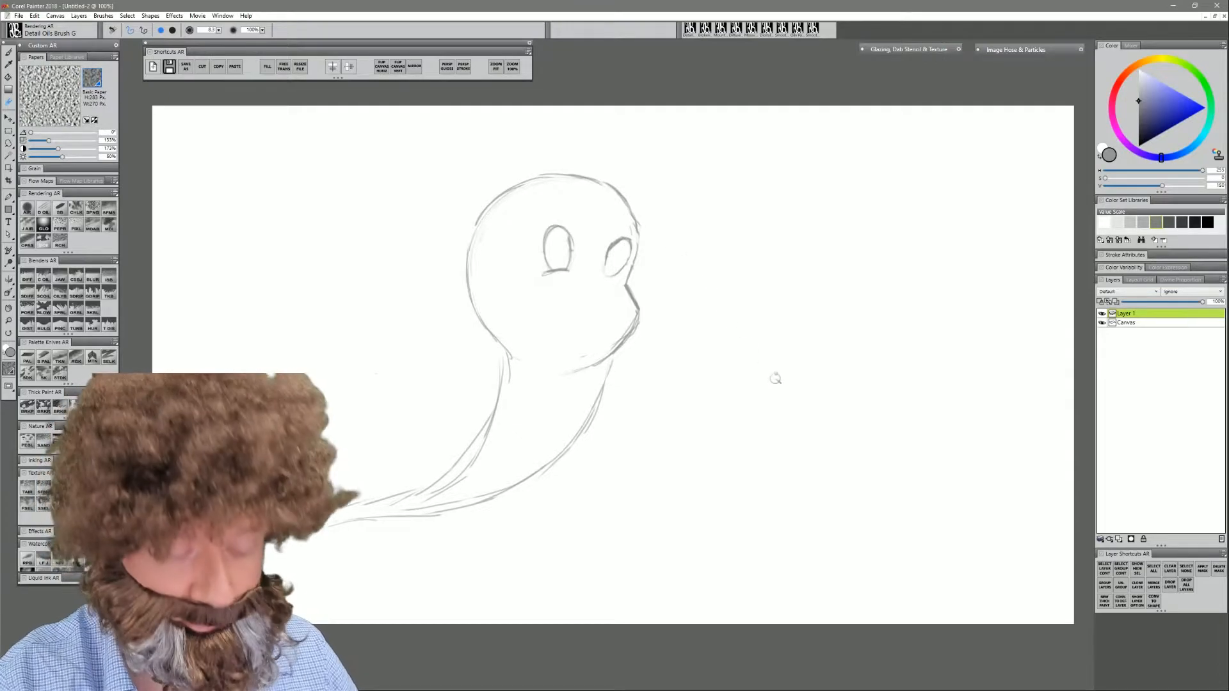
pyautogui.press('b')
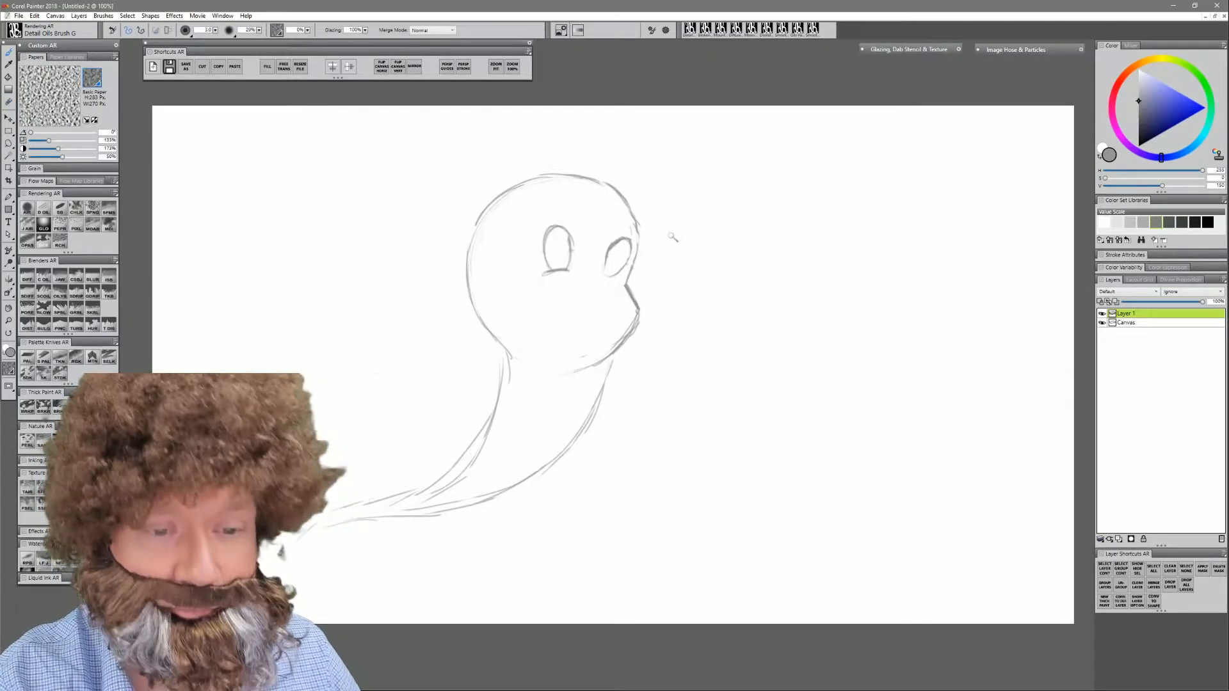
pyautogui.moveTo(639, 222); pyautogui.dragTo(636, 241)
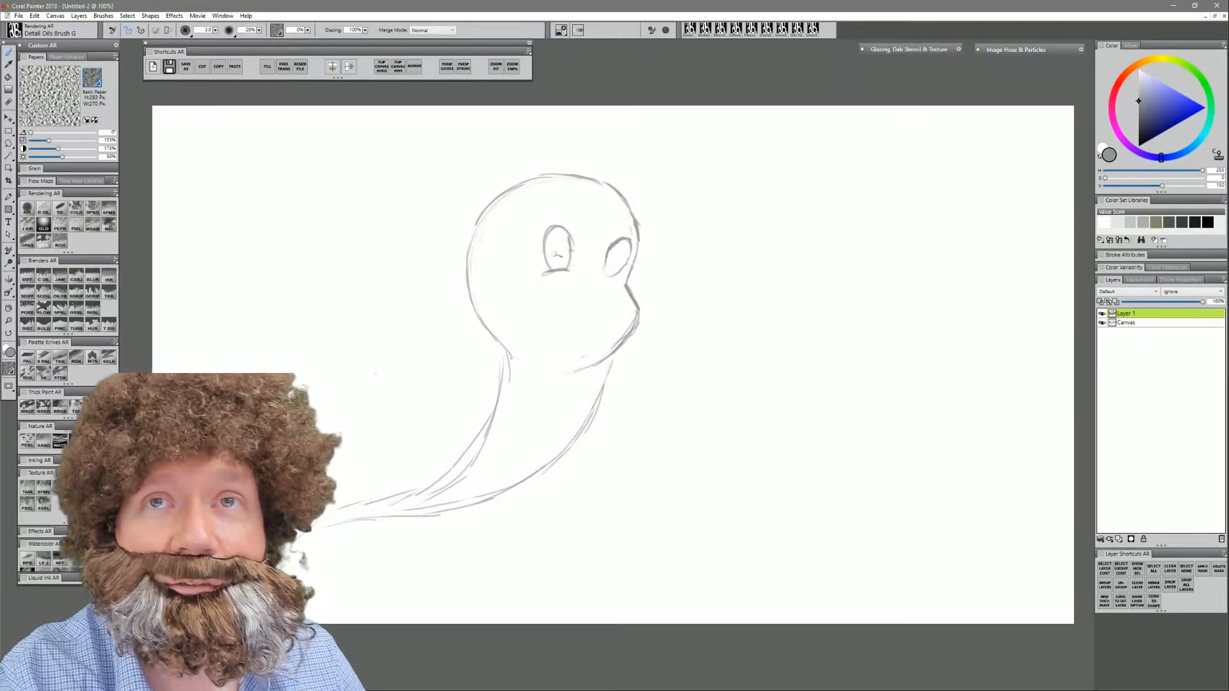
# - Draw oval pupils looking down and left in both eyes and add a small button nose between them
pyautogui.moveTo(555, 248); pyautogui.dragTo(565, 265)
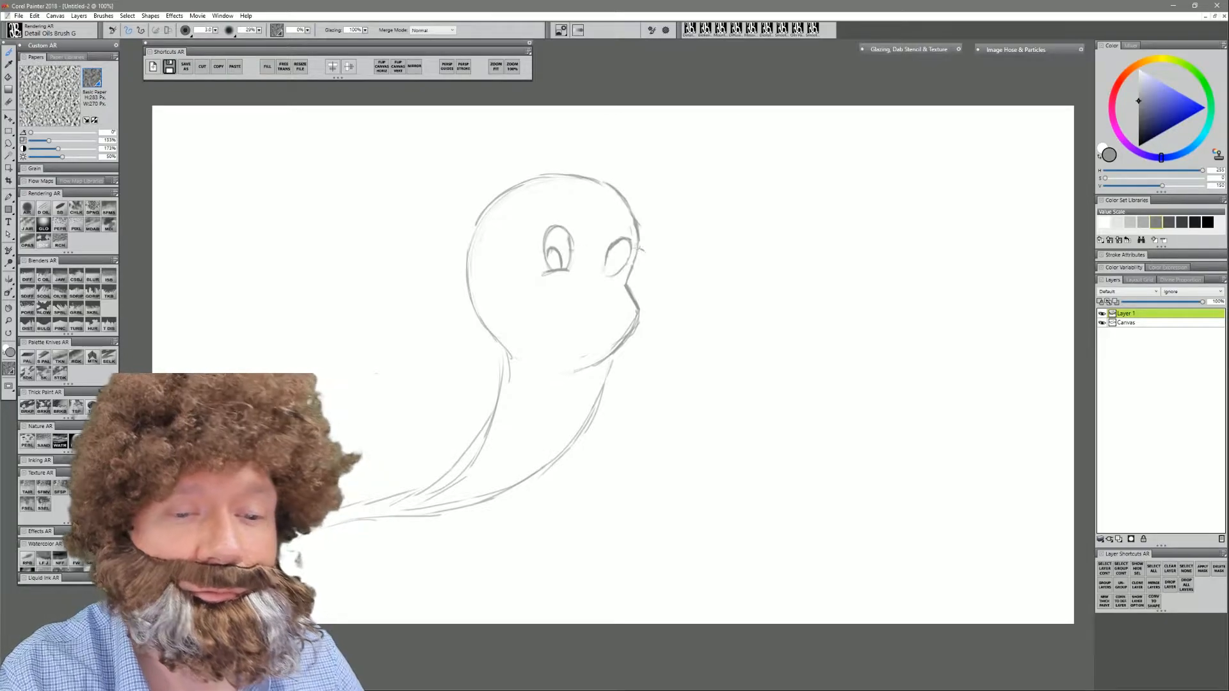
pyautogui.moveTo(613, 252); pyautogui.dragTo(617, 260)
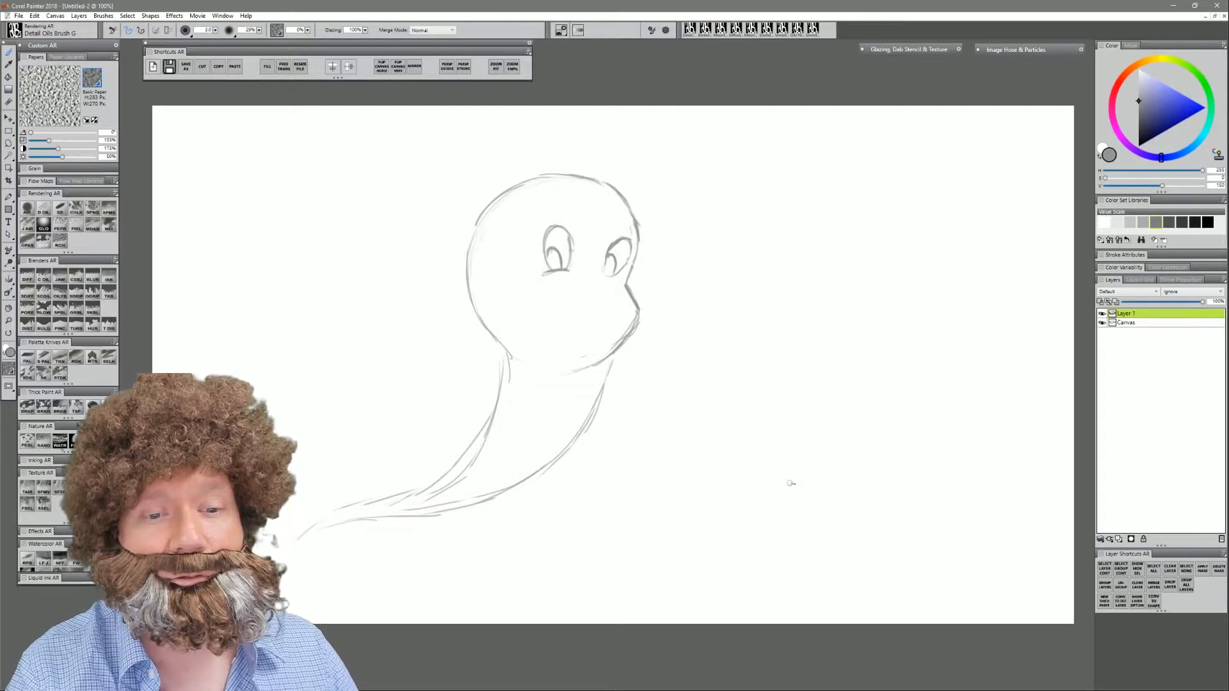
pyautogui.moveTo(595, 280)
pyautogui.mouseDown()
pyautogui.moveTo(593, 265)
pyautogui.moveTo(600, 285)
pyautogui.moveTo(578, 285)
pyautogui.moveTo(606, 296)
pyautogui.mouseUp()
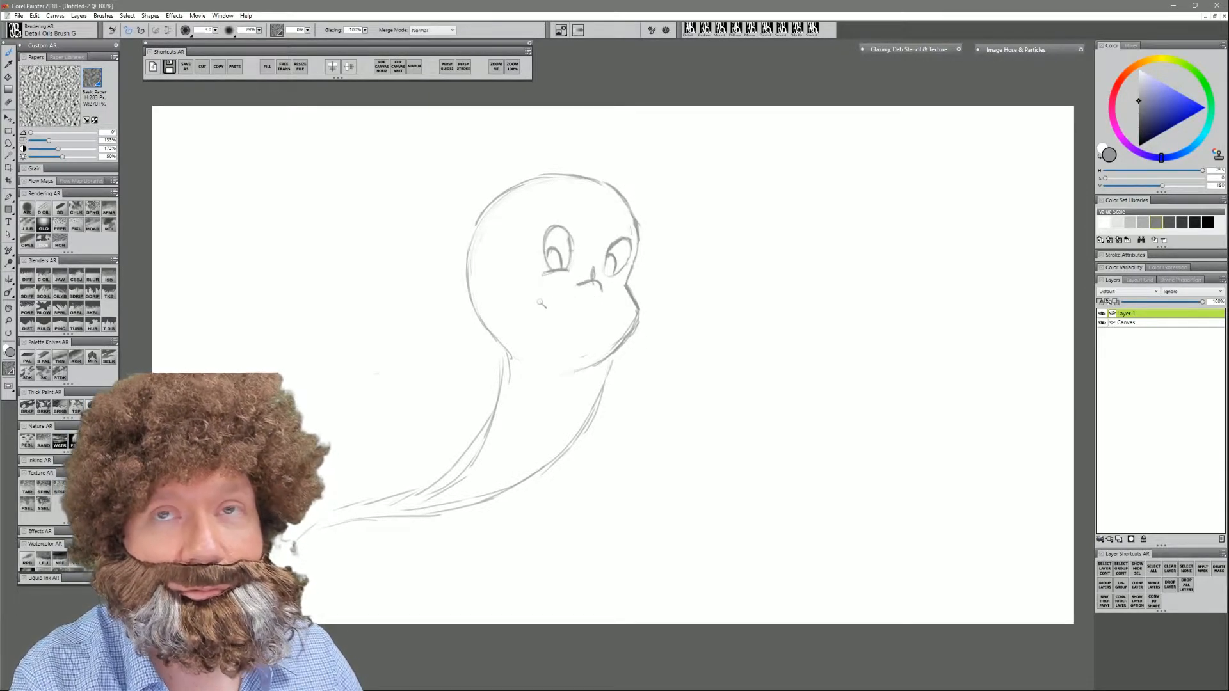
# - Draw a wide open smile with a tongue, finish the far pupil, and add an arched eyebrow above each eye
pyautogui.moveTo(535, 302)
pyautogui.mouseDown()
pyautogui.moveTo(611, 315)
pyautogui.moveTo(556, 309)
pyautogui.moveTo(570, 340)
pyautogui.moveTo(614, 308)
pyautogui.moveTo(587, 331)
pyautogui.mouseUp()
pyautogui.hotkey('ctrl', 'z')
pyautogui.hotkey('ctrl', 'z')
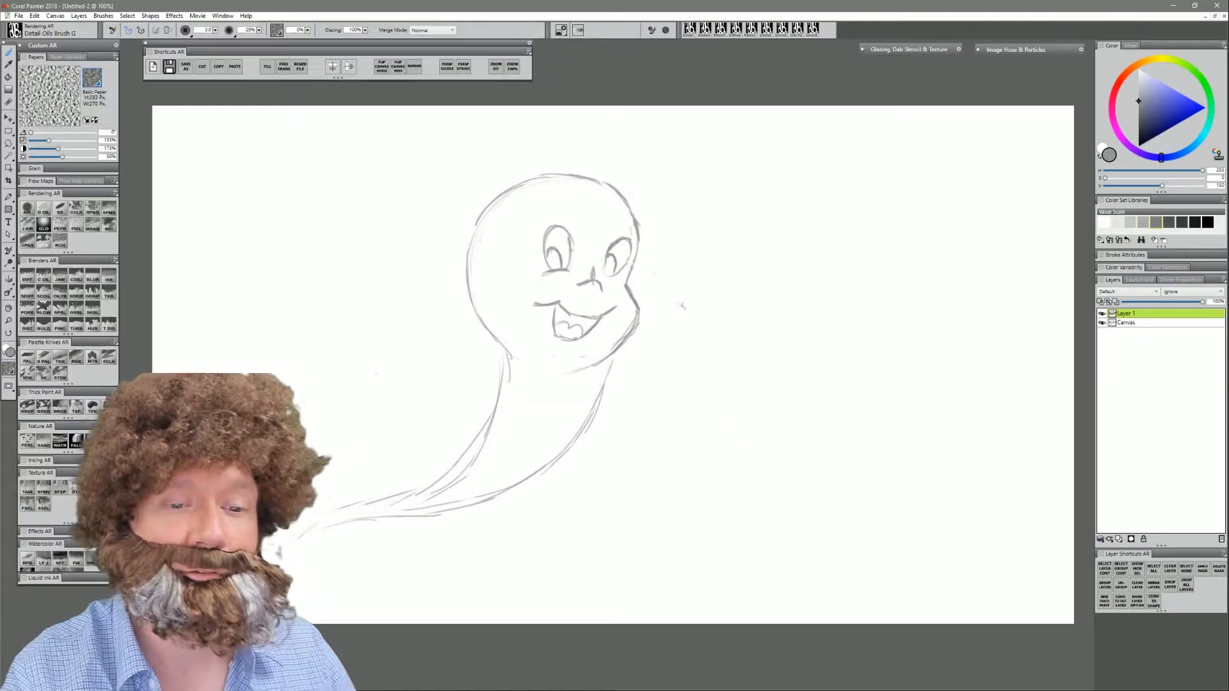
pyautogui.moveTo(611, 262); pyautogui.dragTo(610, 270)
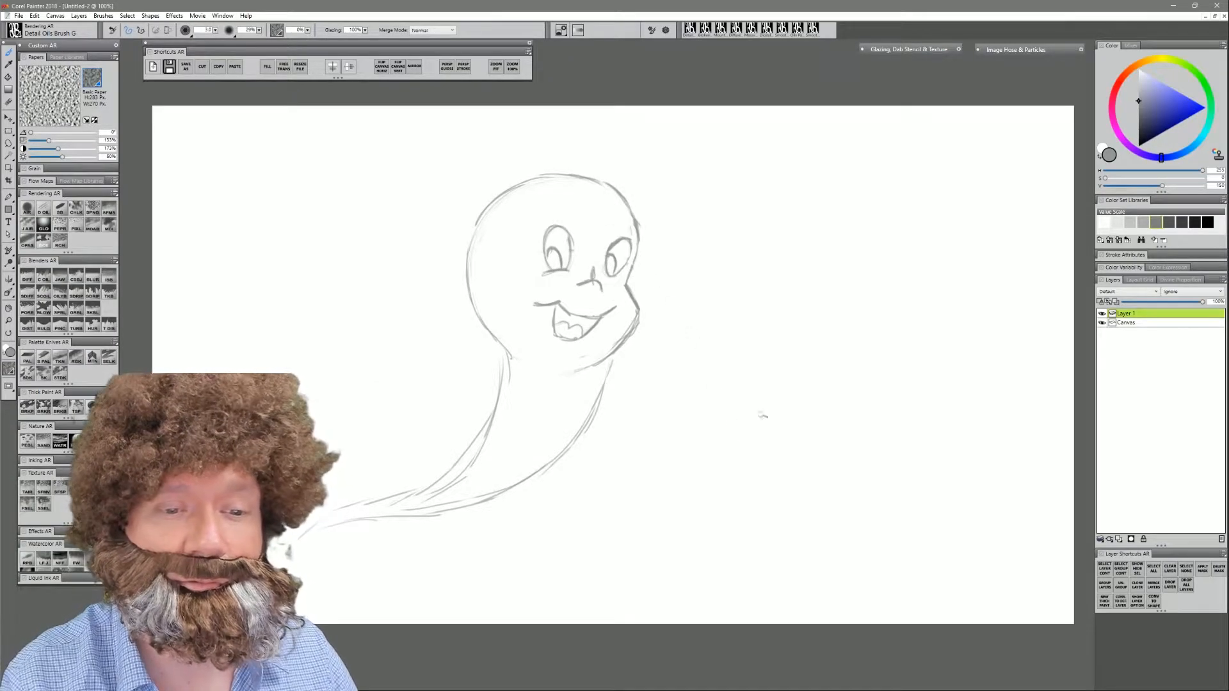
pyautogui.moveTo(543, 206); pyautogui.dragTo(632, 223)
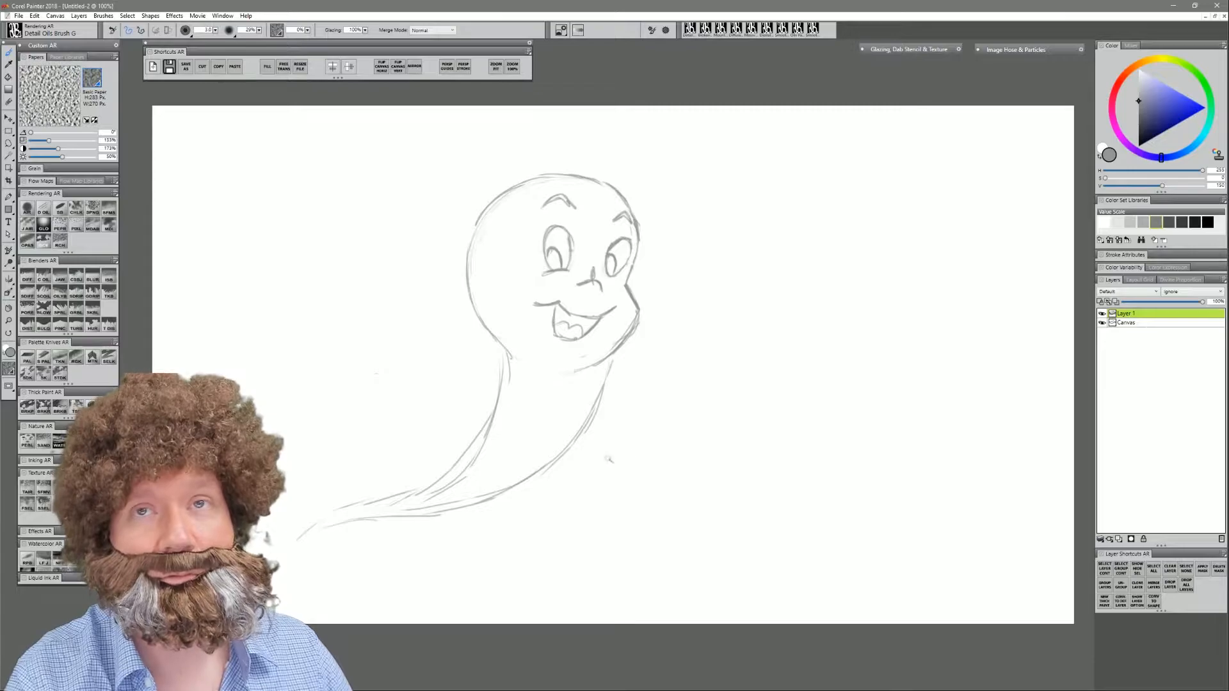
# - Draw the outstretched arm on the body's left side with a spread-fingered hand, and strengthen the back line down to the tail
pyautogui.moveTo(517, 362)
pyautogui.mouseDown()
pyautogui.moveTo(480, 327)
pyautogui.moveTo(451, 325)
pyautogui.moveTo(422, 350)
pyautogui.moveTo(416, 332)
pyautogui.moveTo(391, 367)
pyautogui.moveTo(425, 348)
pyautogui.moveTo(376, 372)
pyautogui.moveTo(378, 336)
pyautogui.mouseUp()
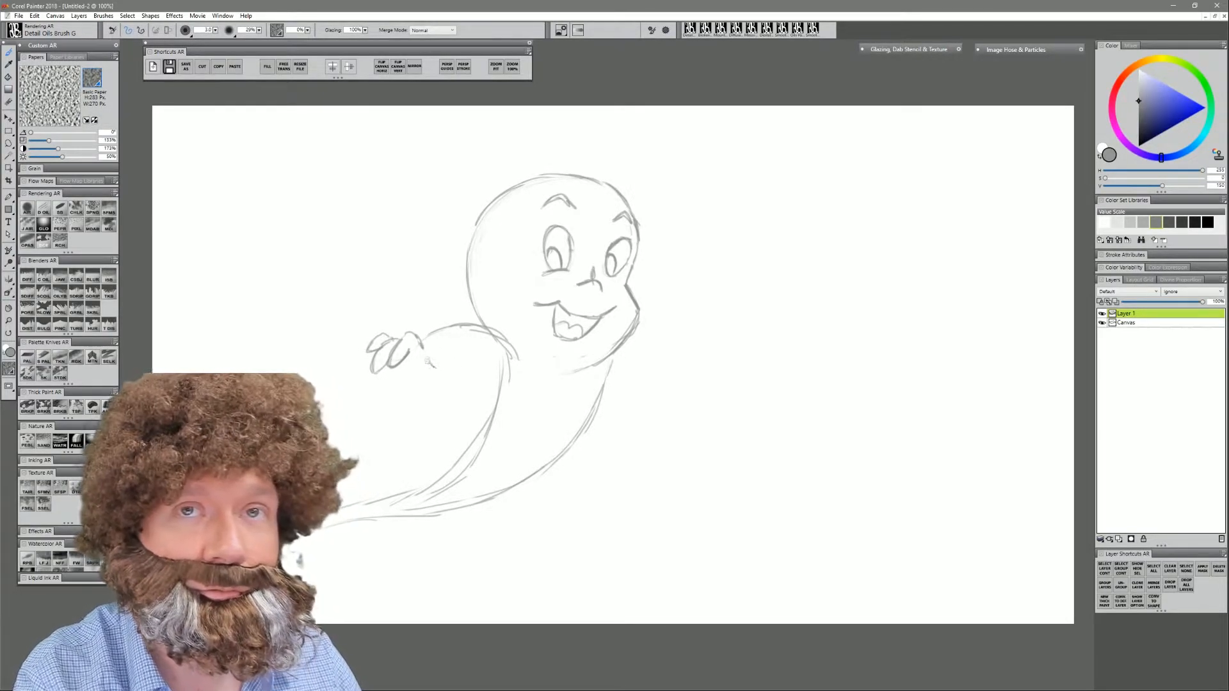
pyautogui.moveTo(415, 373); pyautogui.dragTo(428, 379)
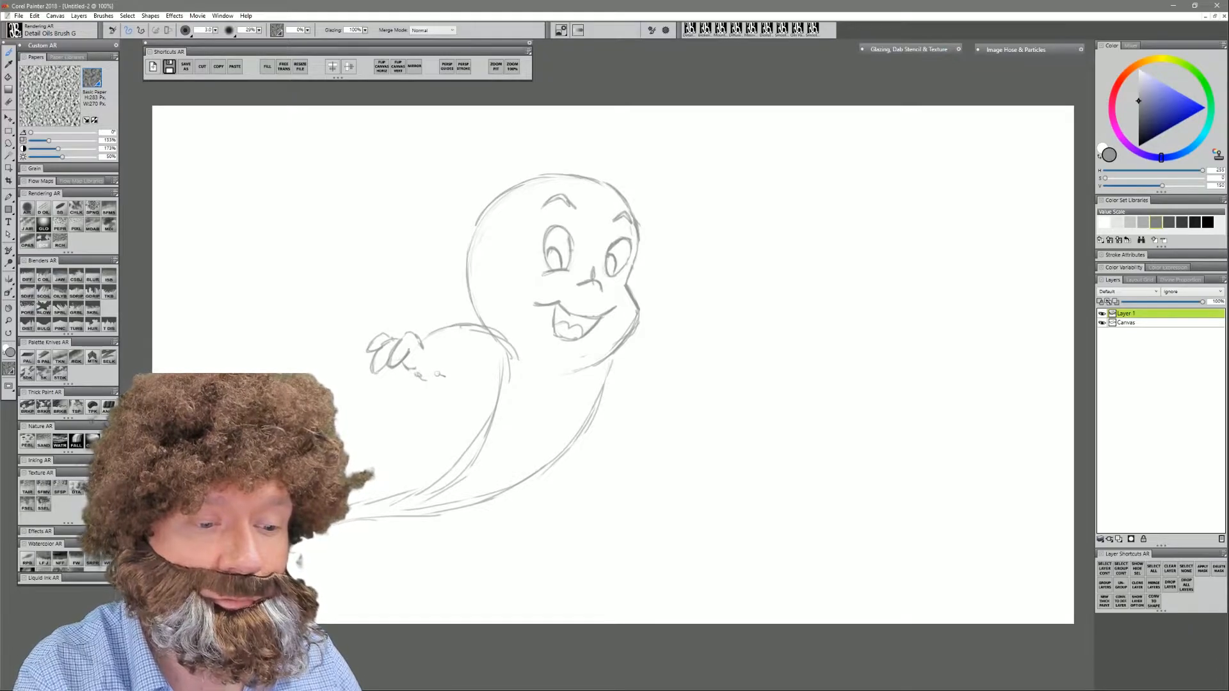
pyautogui.moveTo(429, 381)
pyautogui.mouseDown()
pyautogui.moveTo(438, 358)
pyautogui.moveTo(489, 366)
pyautogui.mouseUp()
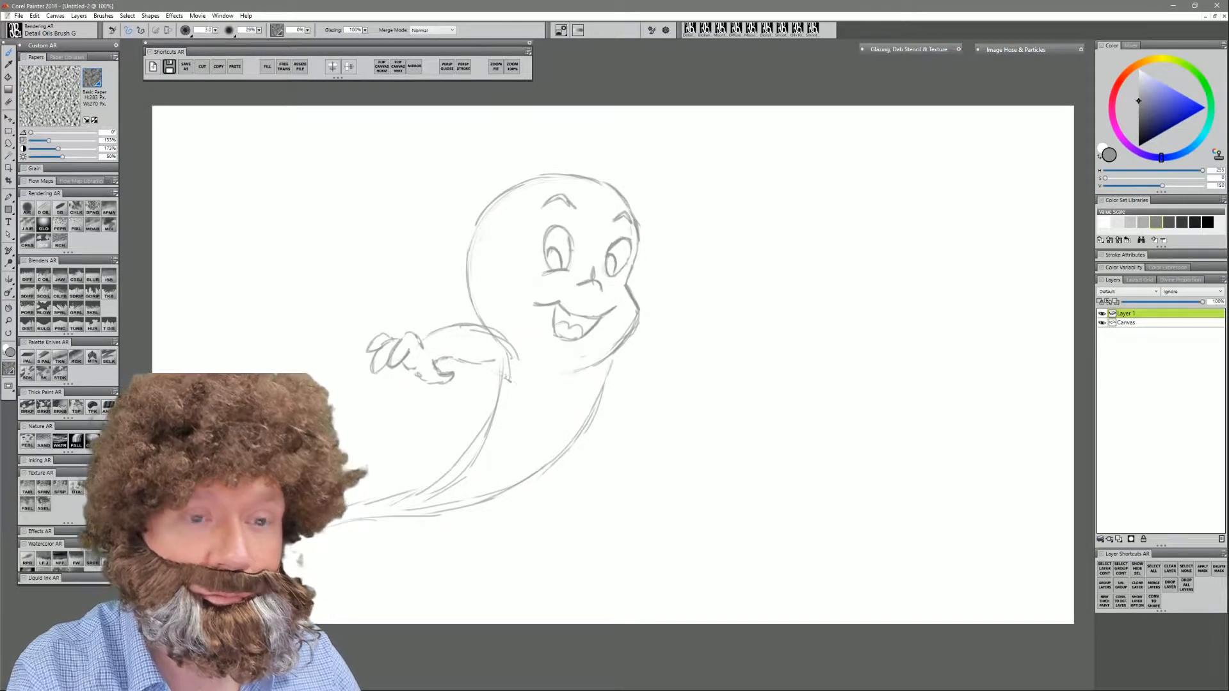
pyautogui.moveTo(492, 366)
pyautogui.mouseDown()
pyautogui.moveTo(472, 437)
pyautogui.moveTo(413, 490)
pyautogui.mouseUp()
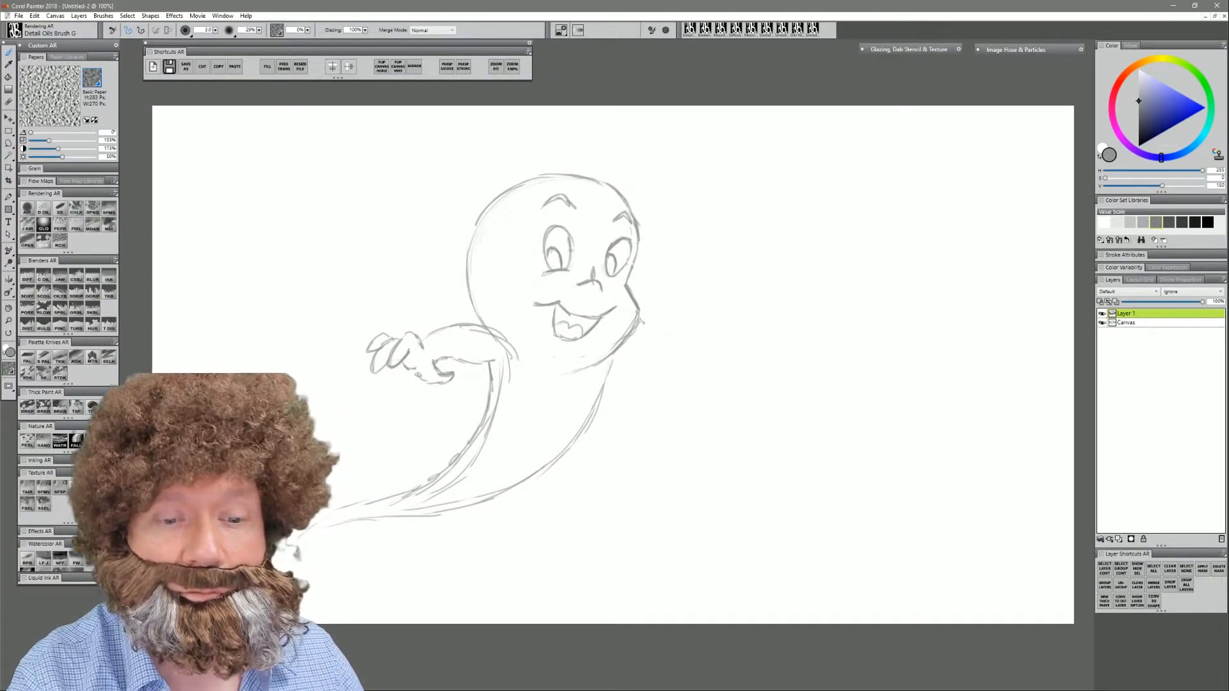
# - Draw the other arm reaching out from below the cheek with an open, palm-up hand, joining its underside to the body
pyautogui.moveTo(648, 325)
pyautogui.mouseDown()
pyautogui.moveTo(709, 320)
pyautogui.moveTo(701, 348)
pyautogui.moveTo(743, 347)
pyautogui.moveTo(705, 353)
pyautogui.moveTo(750, 357)
pyautogui.moveTo(695, 365)
pyautogui.mouseUp()
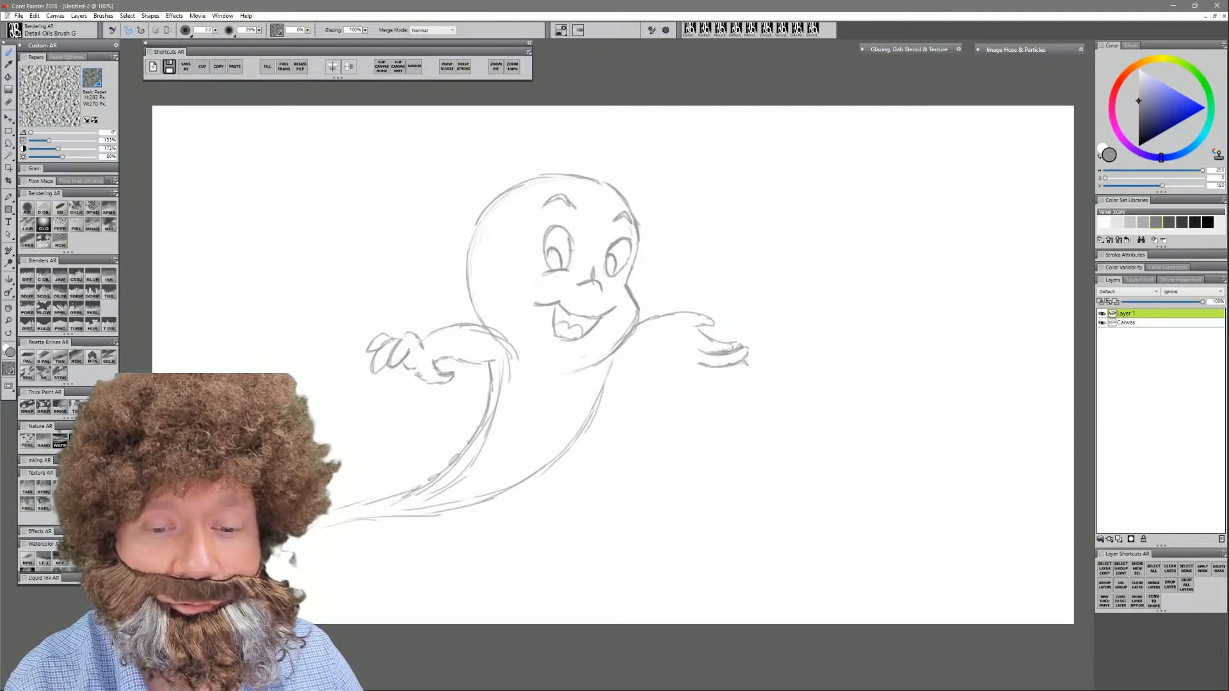
pyautogui.moveTo(749, 370)
pyautogui.mouseDown()
pyautogui.moveTo(696, 380)
pyautogui.moveTo(692, 369)
pyautogui.moveTo(705, 370)
pyautogui.moveTo(673, 349)
pyautogui.mouseUp()
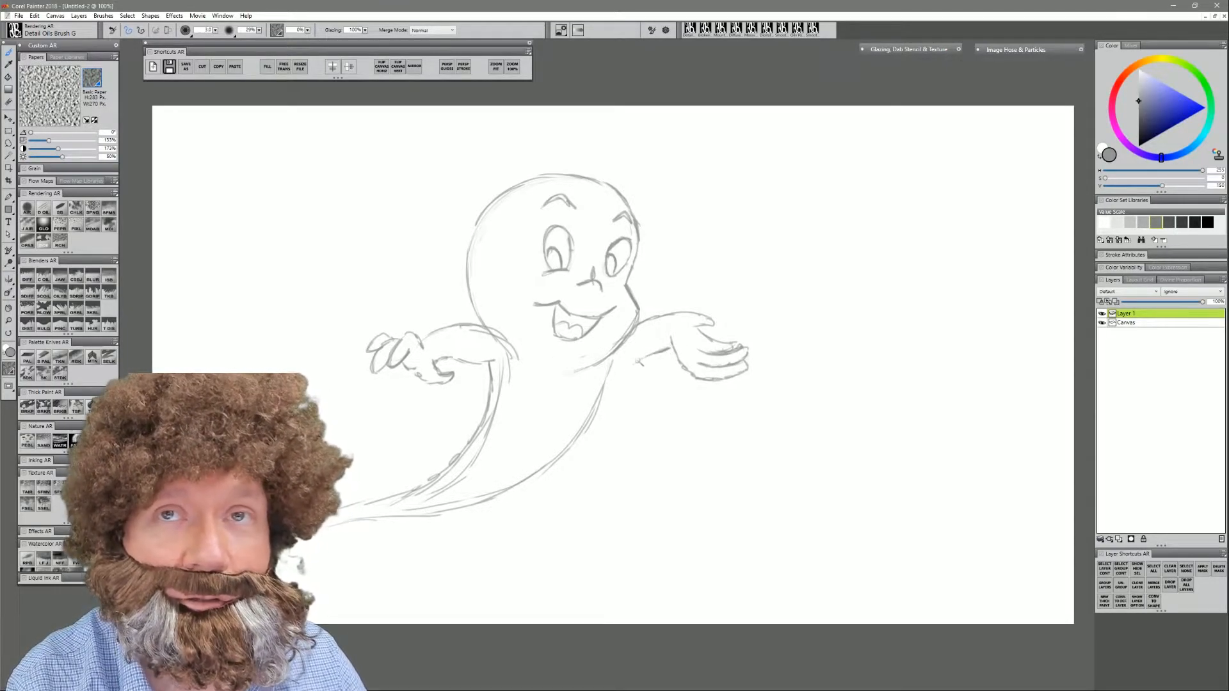
pyautogui.moveTo(645, 359); pyautogui.dragTo(608, 390)
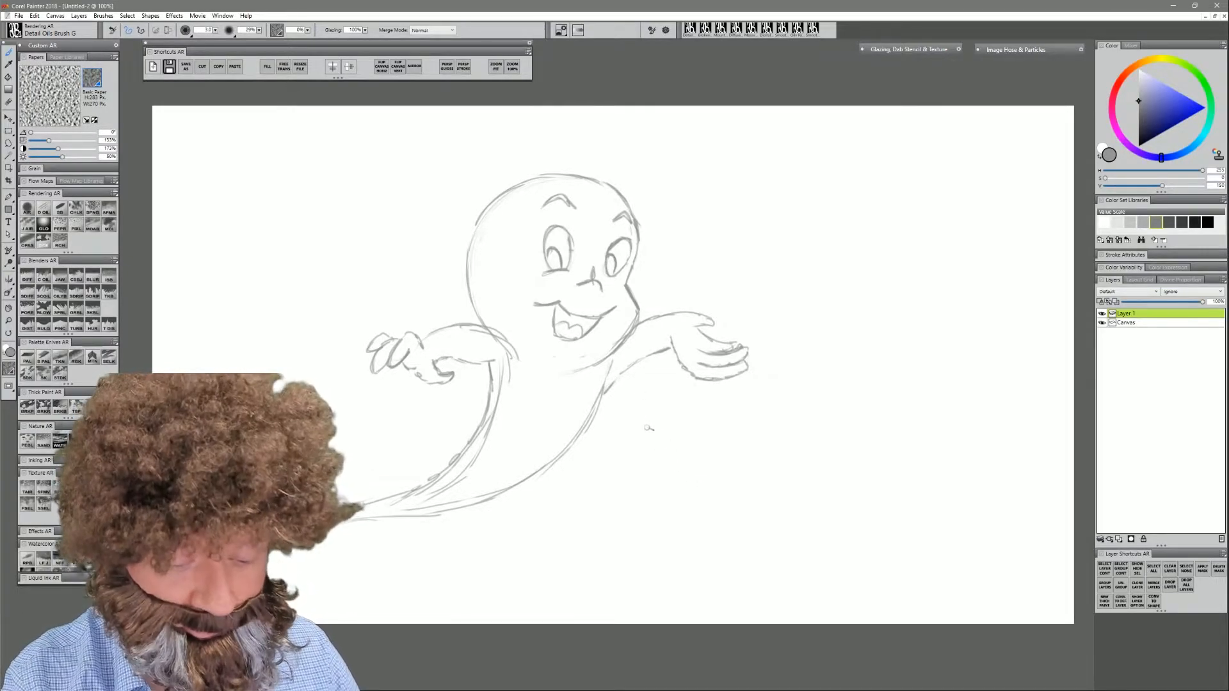
# - Erase the doubled lines along the ghost's back and tail, and the palm and wrist outline of the palm-up arm
pyautogui.press('n')
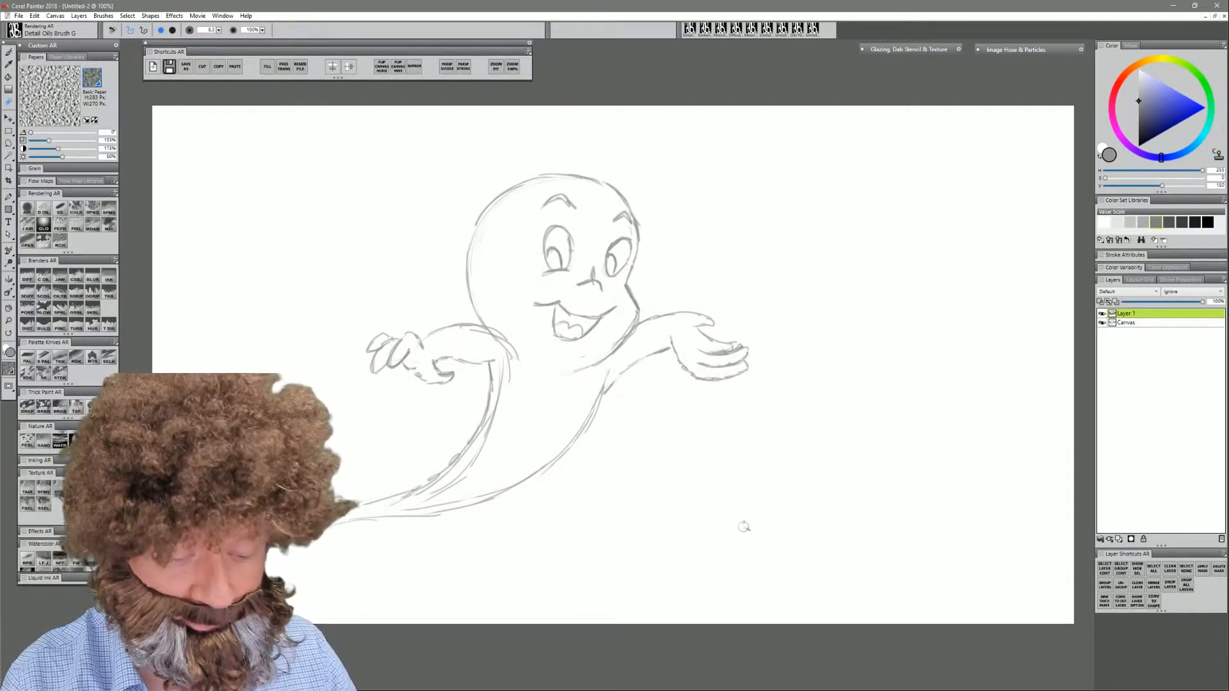
pyautogui.moveTo(507, 359)
pyautogui.mouseDown()
pyautogui.moveTo(467, 477)
pyautogui.moveTo(479, 452)
pyautogui.moveTo(407, 503)
pyautogui.moveTo(433, 497)
pyautogui.moveTo(501, 424)
pyautogui.moveTo(484, 438)
pyautogui.moveTo(492, 337)
pyautogui.mouseUp()
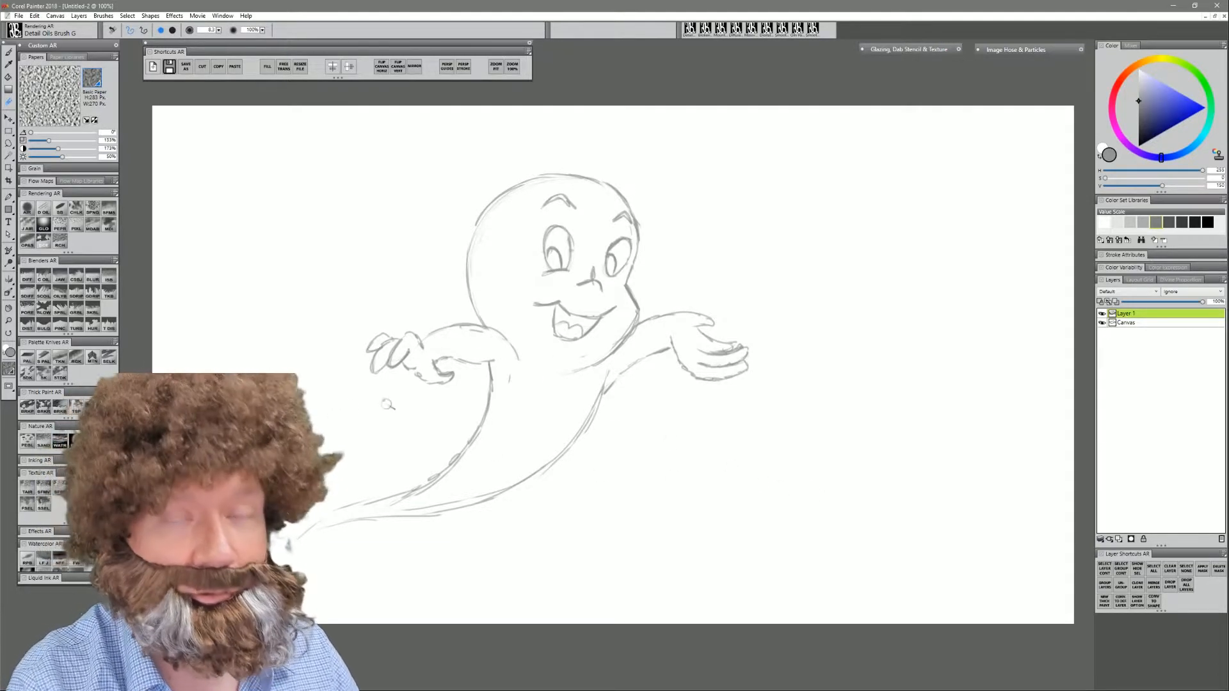
pyautogui.moveTo(679, 350)
pyautogui.mouseDown()
pyautogui.moveTo(680, 384)
pyautogui.moveTo(662, 354)
pyautogui.moveTo(658, 362)
pyautogui.mouseUp()
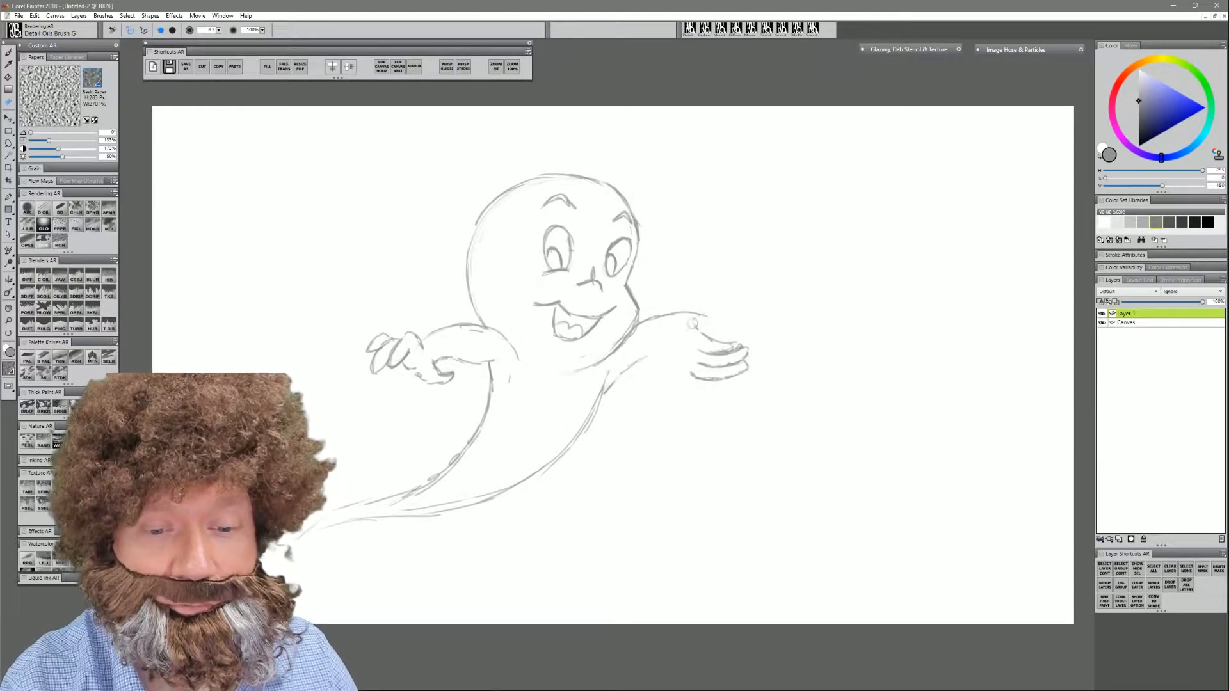
# - Redraw the thumb, palm and underside of the palm-up arm, and refine the back line under the opposite armpit
pyautogui.press('b')
pyautogui.moveTo(680, 314)
pyautogui.mouseDown()
pyautogui.moveTo(735, 320)
pyautogui.moveTo(697, 330)
pyautogui.moveTo(728, 312)
pyautogui.mouseUp()
pyautogui.moveTo(685, 359)
pyautogui.mouseDown()
pyautogui.moveTo(646, 355)
pyautogui.moveTo(609, 394)
pyautogui.moveTo(628, 369)
pyautogui.moveTo(617, 367)
pyautogui.moveTo(600, 403)
pyautogui.mouseUp()
pyautogui.press('n')
pyautogui.press('b')
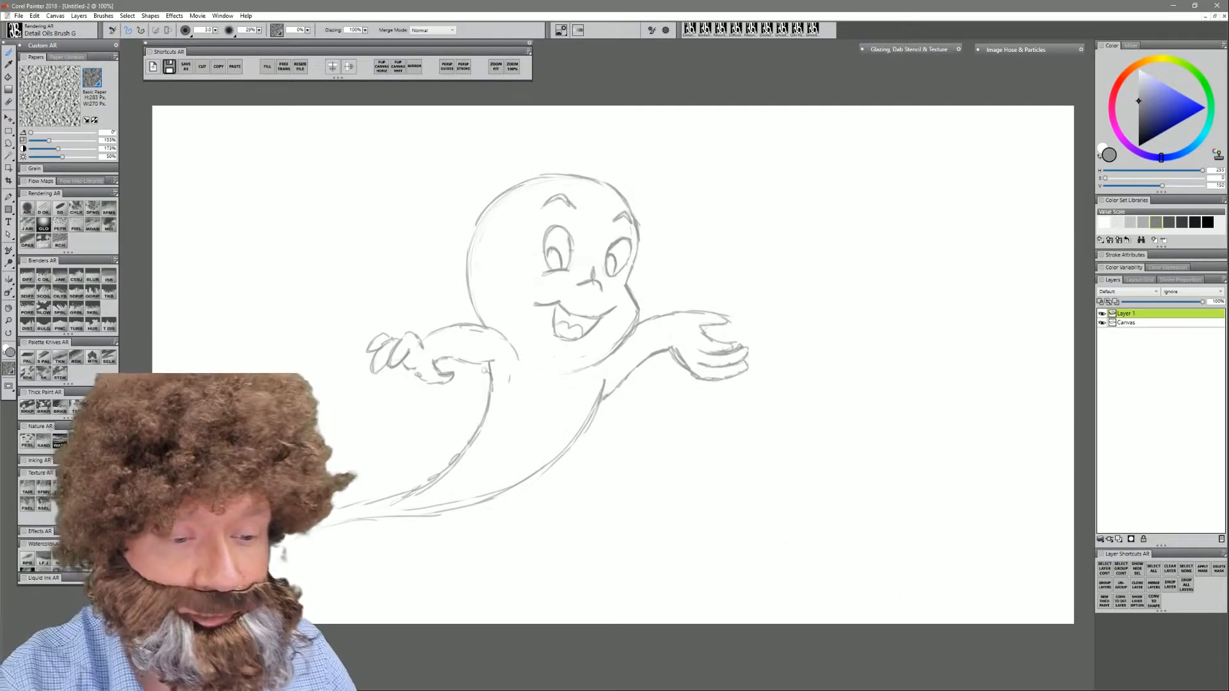
pyautogui.moveTo(491, 368); pyautogui.dragTo(493, 386)
pyautogui.press('n')
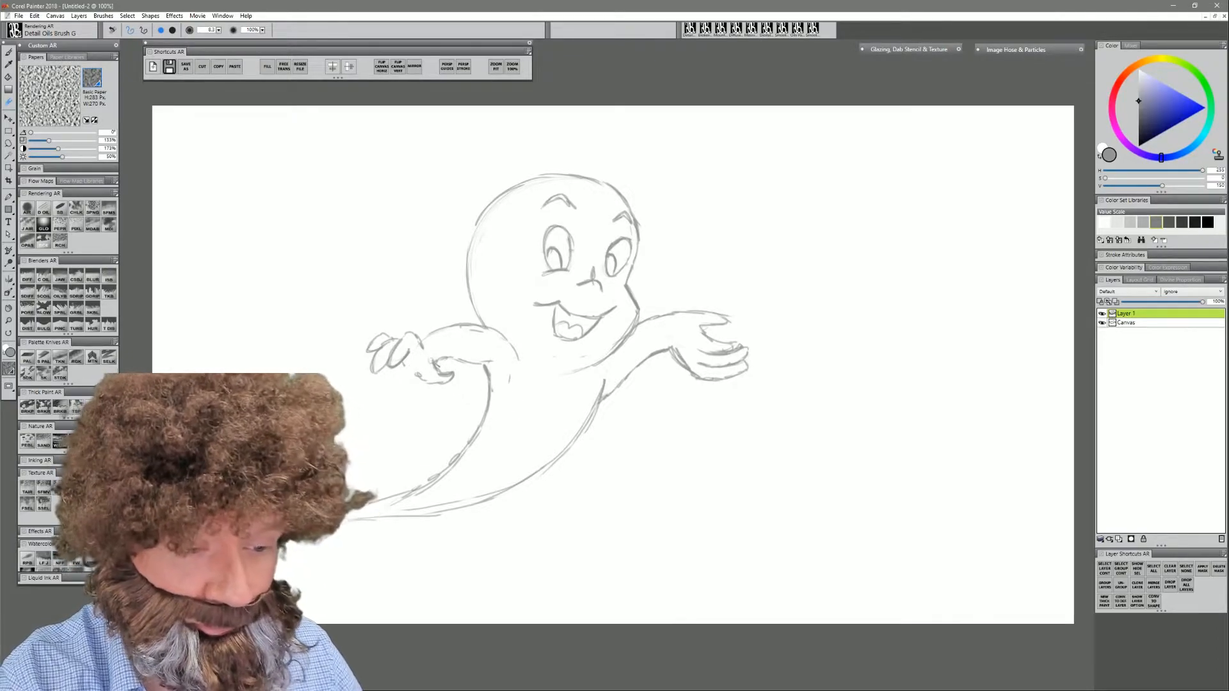
pyautogui.press('b')
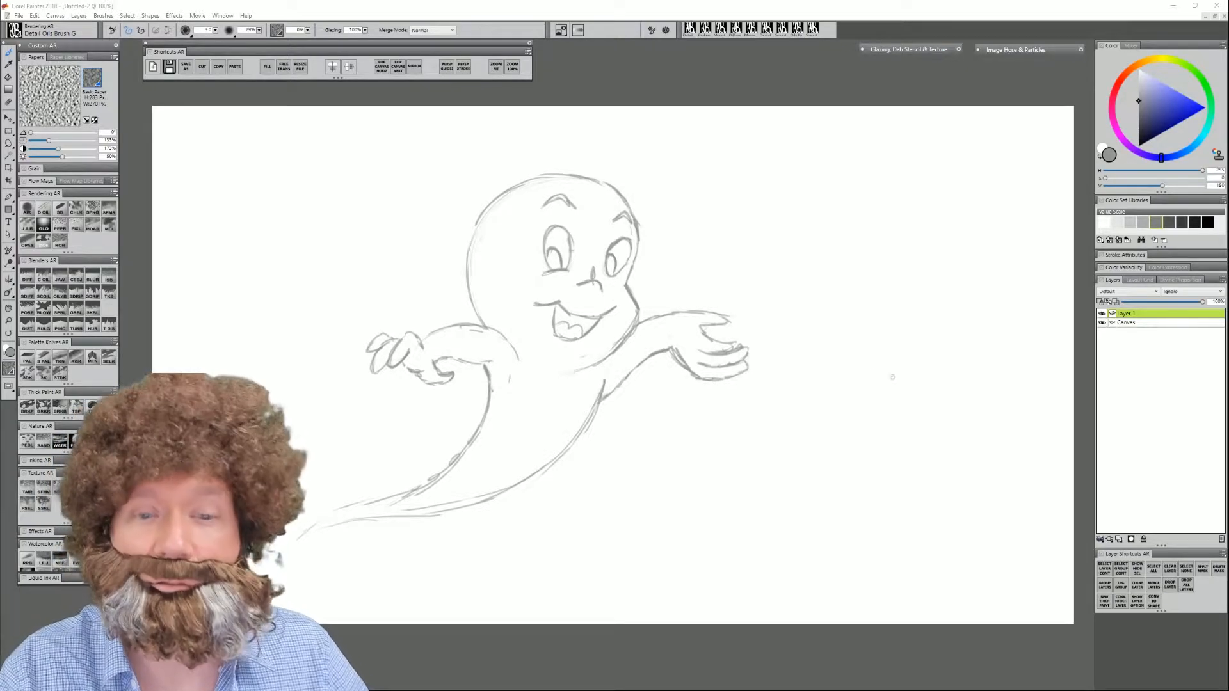
# - Create a new layer named ink above the sketch and set the painting colour to black
pyautogui.click(1120, 538)
pyautogui.doubleClick(1127, 315)
pyautogui.write('ink')
pyautogui.press('Return')
pyautogui.click(1139, 146)
# - Fade the sketch by lowering Layer 1's opacity, and make the ink layer active
pyautogui.click(1130, 322)
pyautogui.moveTo(1201, 301); pyautogui.dragTo(1152, 302)
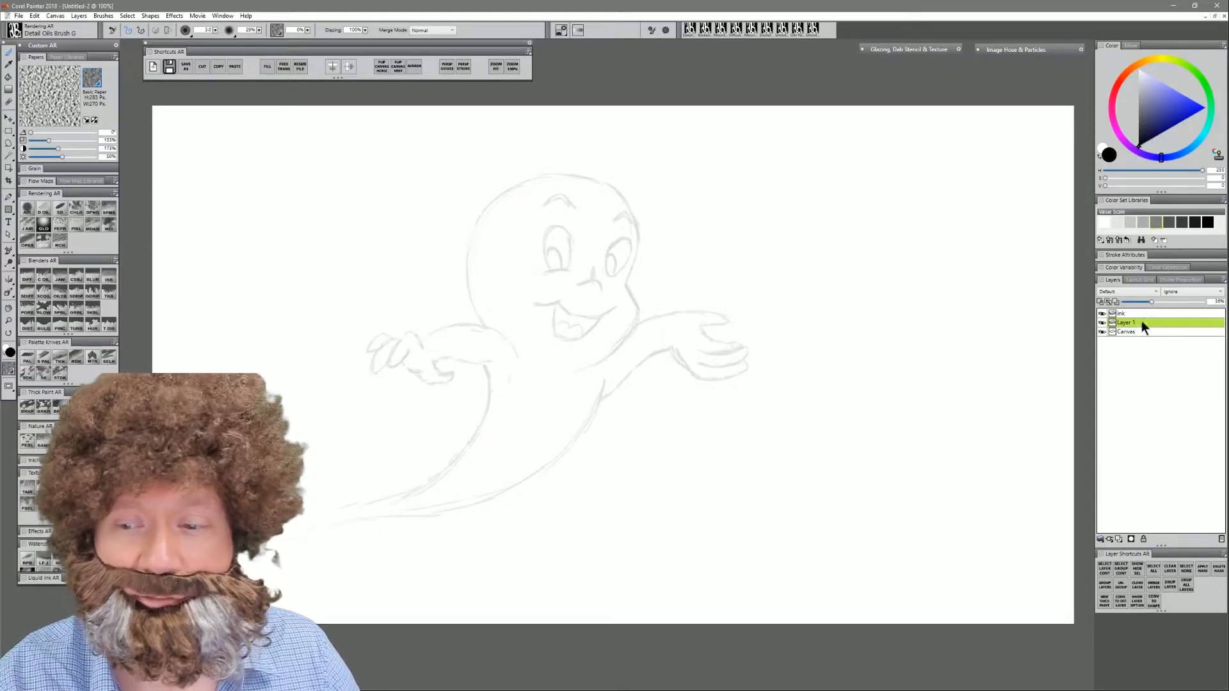
pyautogui.click(1133, 313)
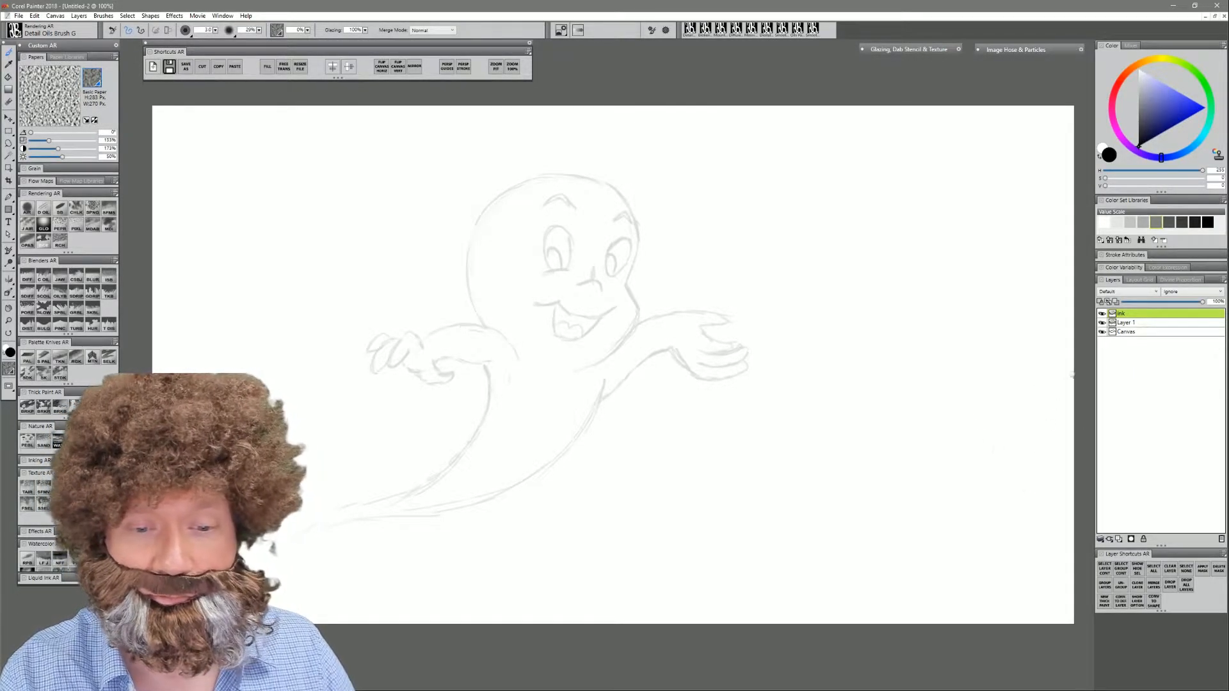
# - Lasso the palm-up arm and hand on Layer 1 and transfer them to a separate layer
pyautogui.click(1126, 322)
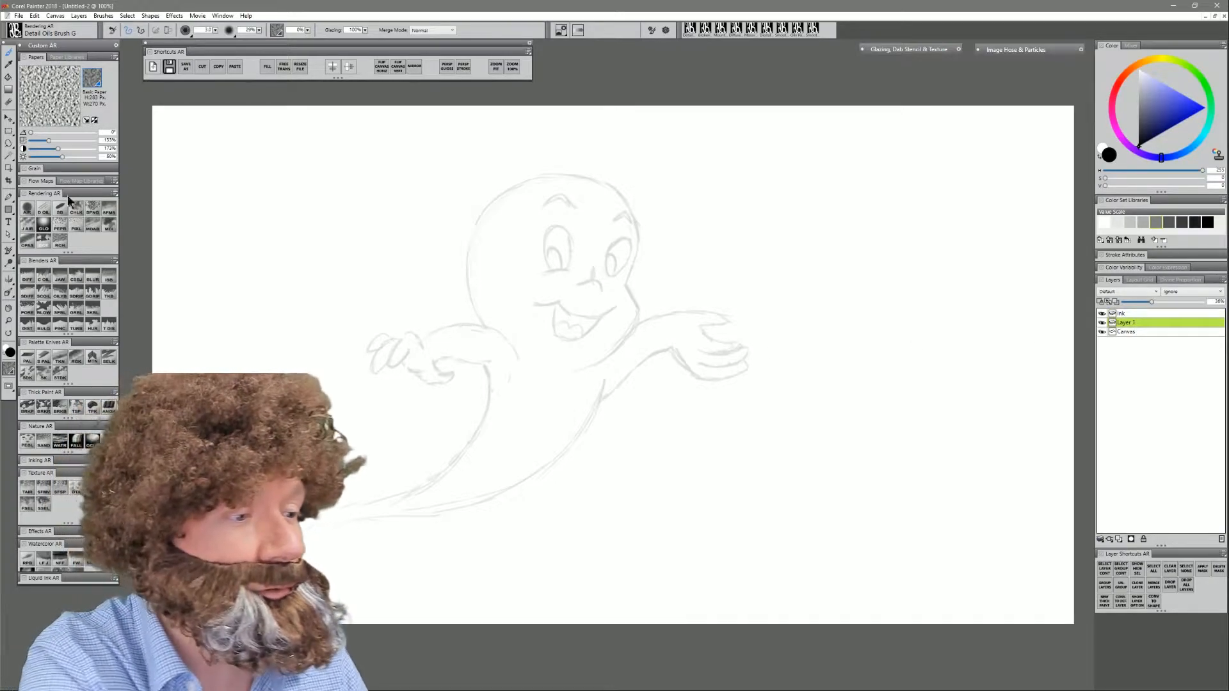
pyautogui.click(9, 143)
pyautogui.moveTo(609, 402); pyautogui.dragTo(611, 371)
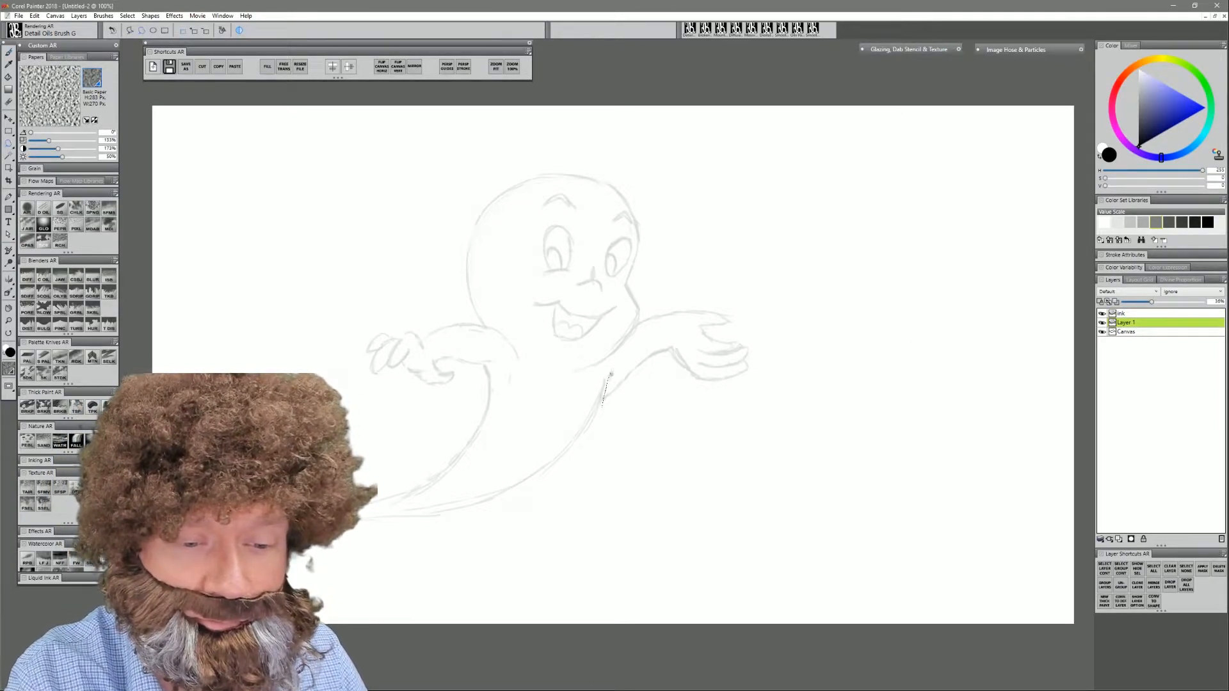
pyautogui.moveTo(638, 326)
pyautogui.mouseDown()
pyautogui.moveTo(753, 300)
pyautogui.moveTo(646, 391)
pyautogui.moveTo(603, 405)
pyautogui.mouseUp()
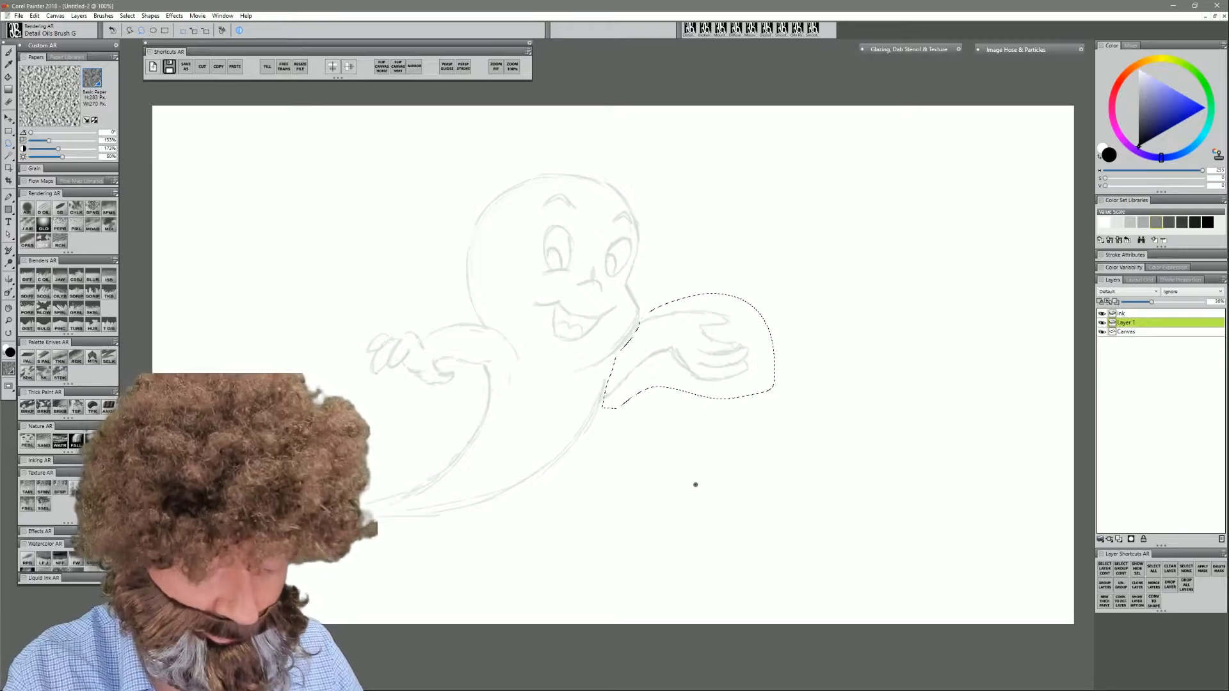
pyautogui.hotkey('ctrl', 'c')
pyautogui.hotkey('ctrl', 'v')
# - Scale the separated arm down and fit it back against the shoulder, sketching the line that joins its underside to the body
pyautogui.hotkey('ctrl', 't')
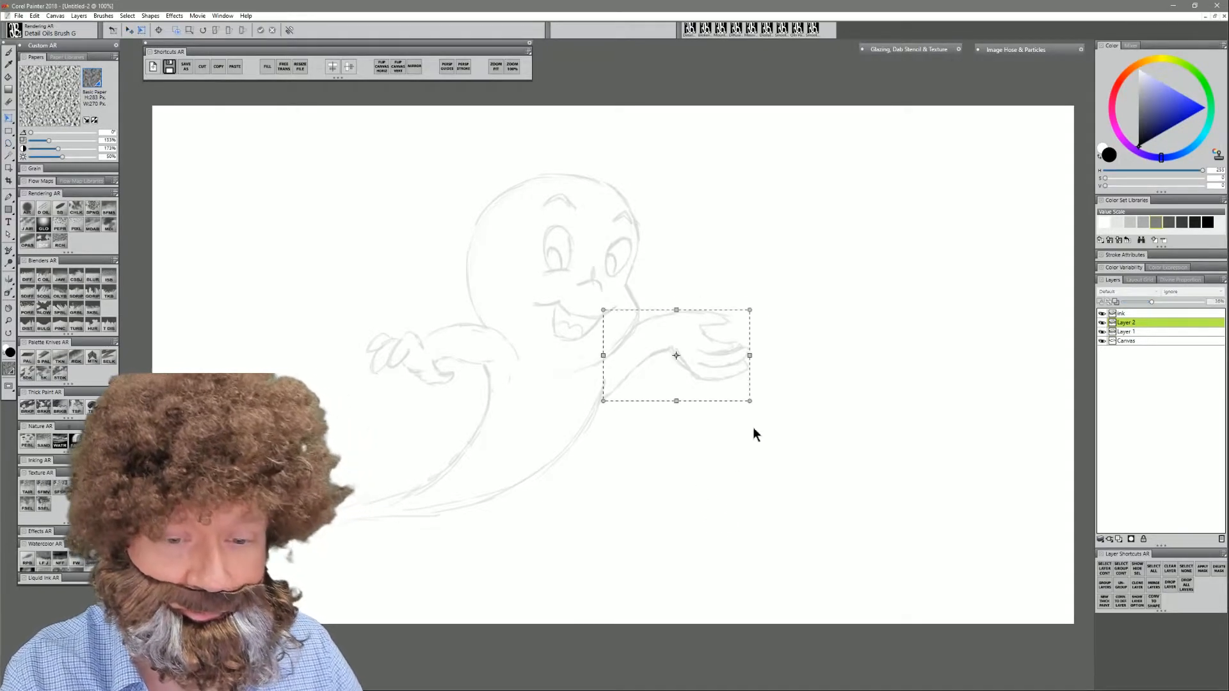
pyautogui.moveTo(749, 401); pyautogui.dragTo(717, 393)
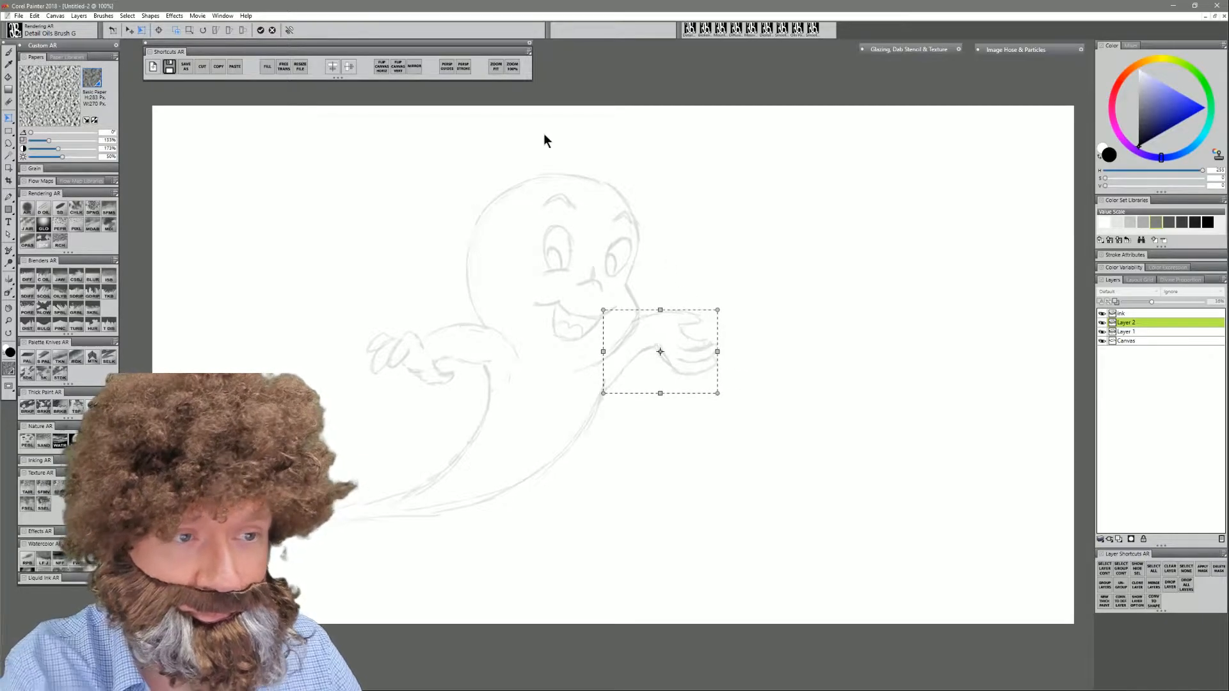
pyautogui.click(261, 30)
pyautogui.moveTo(678, 344); pyautogui.dragTo(708, 345)
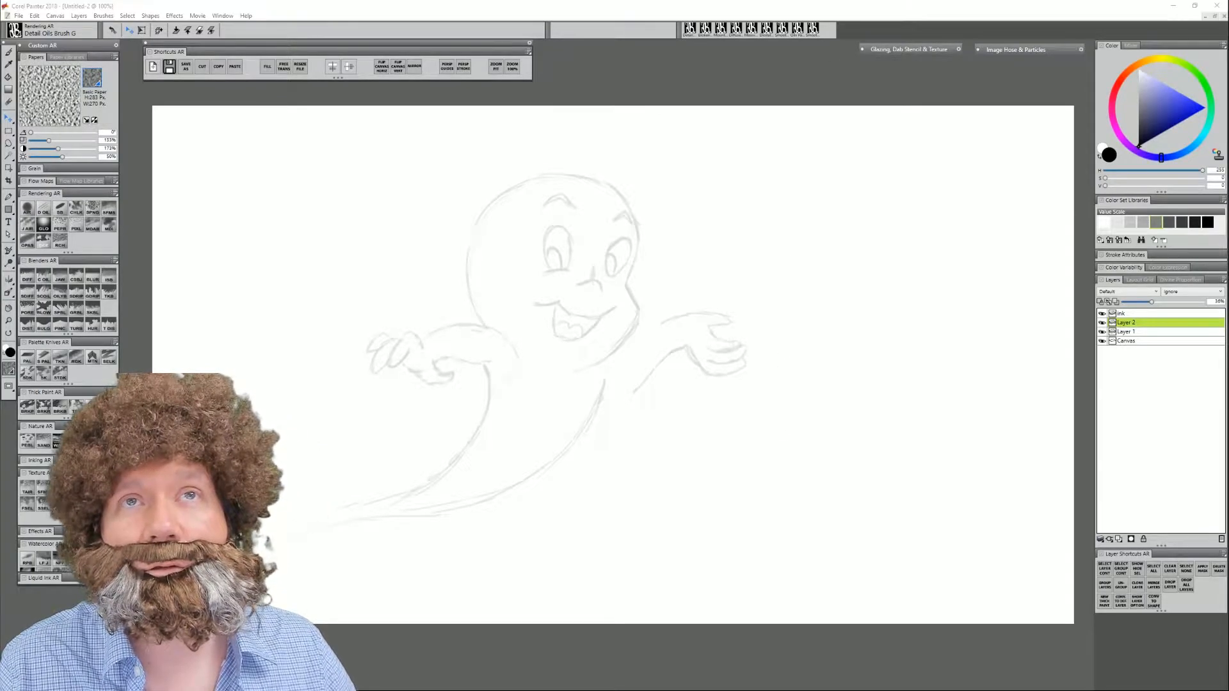
pyautogui.moveTo(699, 341); pyautogui.dragTo(680, 335)
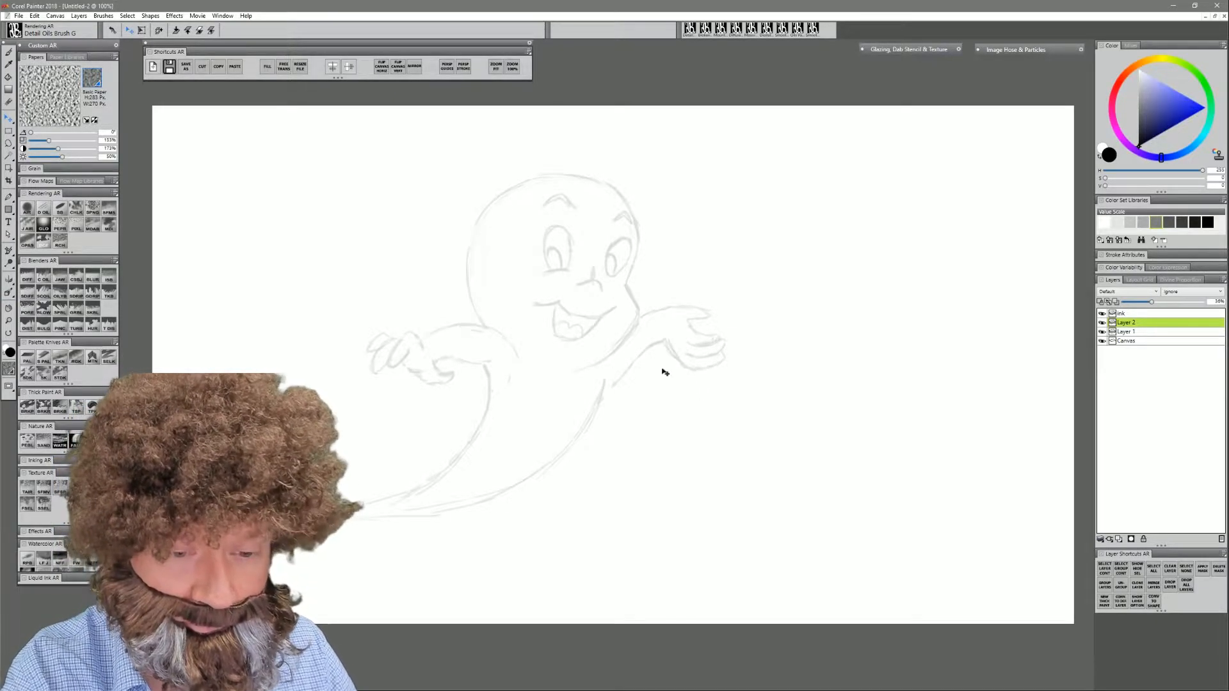
pyautogui.press('b')
pyautogui.moveTo(627, 377); pyautogui.dragTo(571, 446)
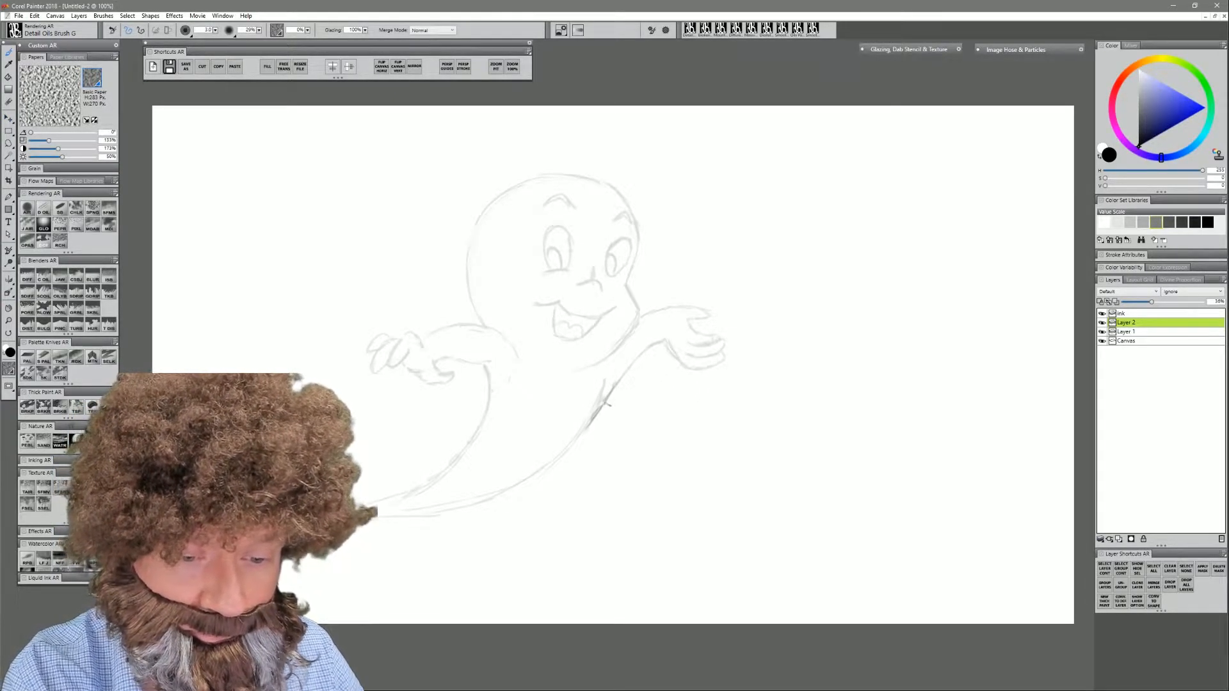
# - Sketch a taller, larger outline around the top and sides of the head on Layer 1
pyautogui.click(1128, 331)
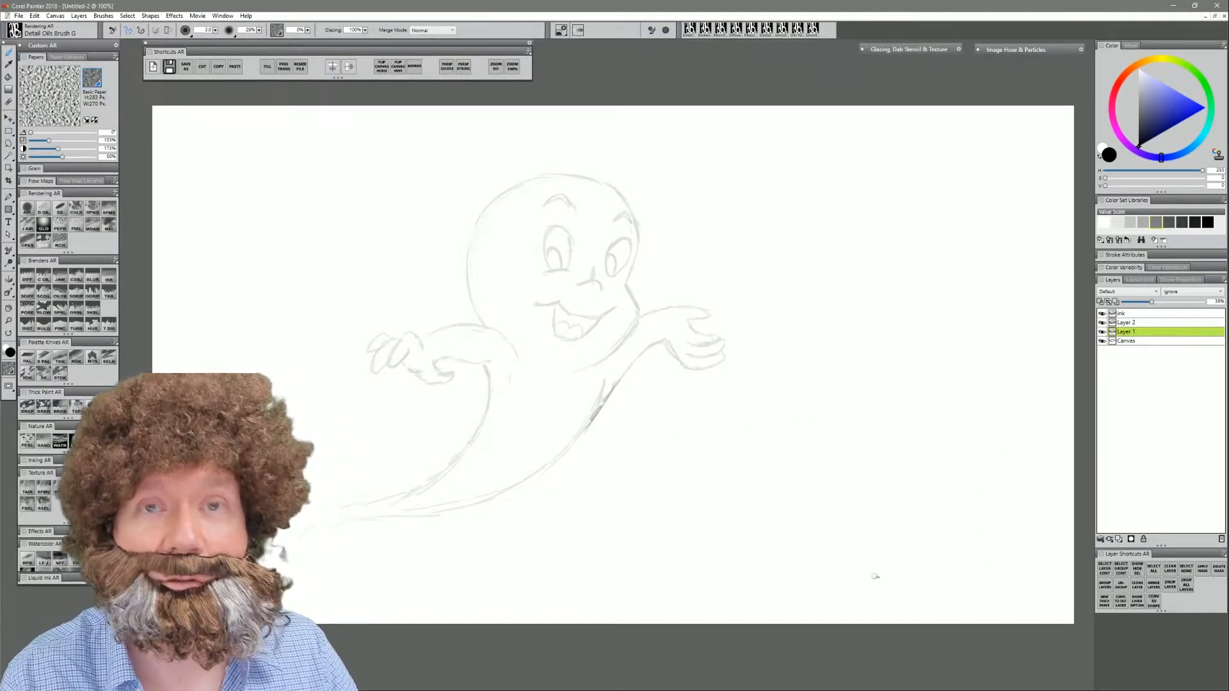
pyautogui.moveTo(639, 256)
pyautogui.mouseDown()
pyautogui.moveTo(611, 167)
pyautogui.moveTo(641, 206)
pyautogui.moveTo(606, 158)
pyautogui.moveTo(536, 160)
pyautogui.mouseUp()
pyautogui.moveTo(624, 180); pyautogui.dragTo(642, 205)
pyautogui.moveTo(622, 170); pyautogui.dragTo(637, 204)
pyautogui.moveTo(547, 162); pyautogui.dragTo(494, 187)
pyautogui.moveTo(468, 260)
pyautogui.mouseDown()
pyautogui.moveTo(500, 175)
pyautogui.moveTo(470, 249)
pyautogui.moveTo(538, 160)
pyautogui.mouseUp()
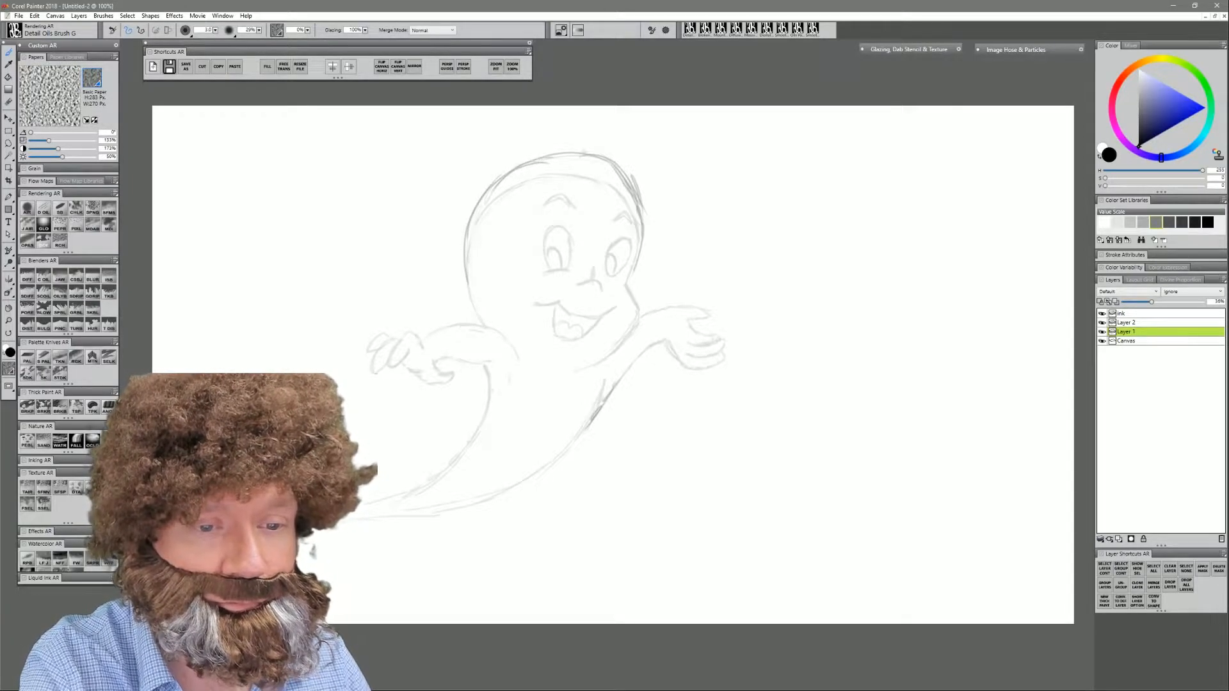
# - Resketch both edges of the body so they sweep down into a fuller, tapering tail
pyautogui.moveTo(498, 364)
pyautogui.mouseDown()
pyautogui.moveTo(476, 429)
pyautogui.moveTo(403, 475)
pyautogui.mouseUp()
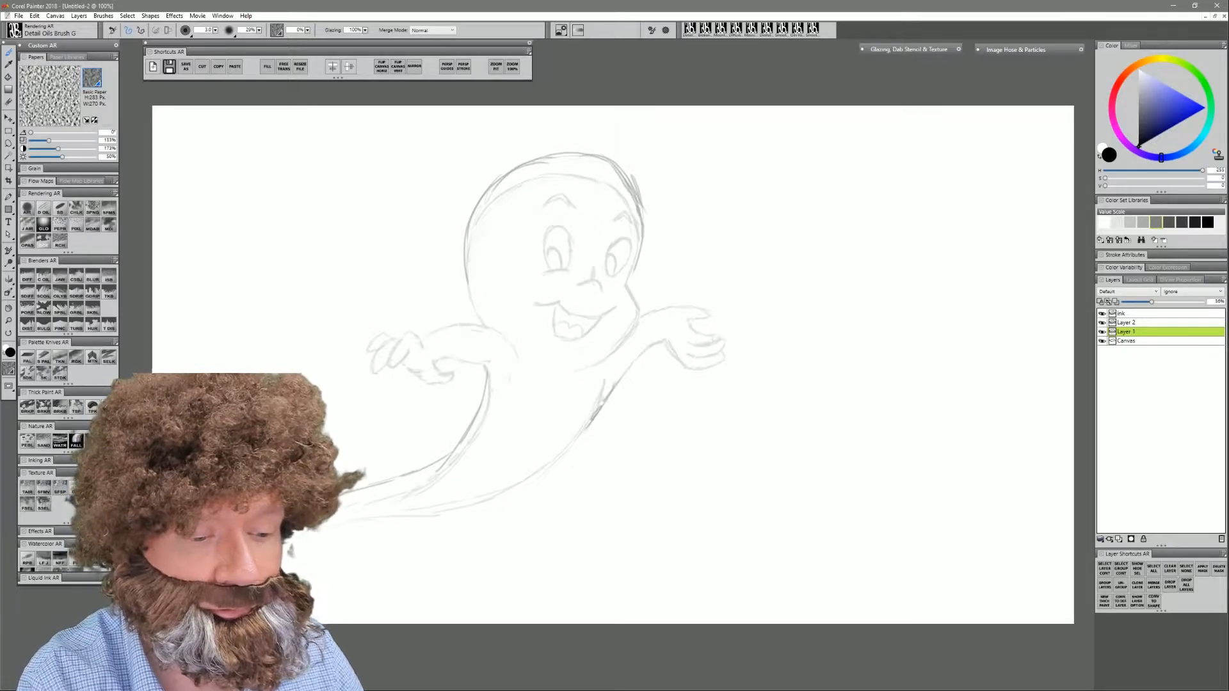
pyautogui.moveTo(336, 524)
pyautogui.mouseDown()
pyautogui.moveTo(466, 512)
pyautogui.moveTo(539, 479)
pyautogui.moveTo(603, 418)
pyautogui.moveTo(536, 484)
pyautogui.moveTo(468, 515)
pyautogui.mouseUp()
pyautogui.moveTo(504, 500); pyautogui.dragTo(564, 452)
pyautogui.moveTo(598, 415); pyautogui.dragTo(616, 380)
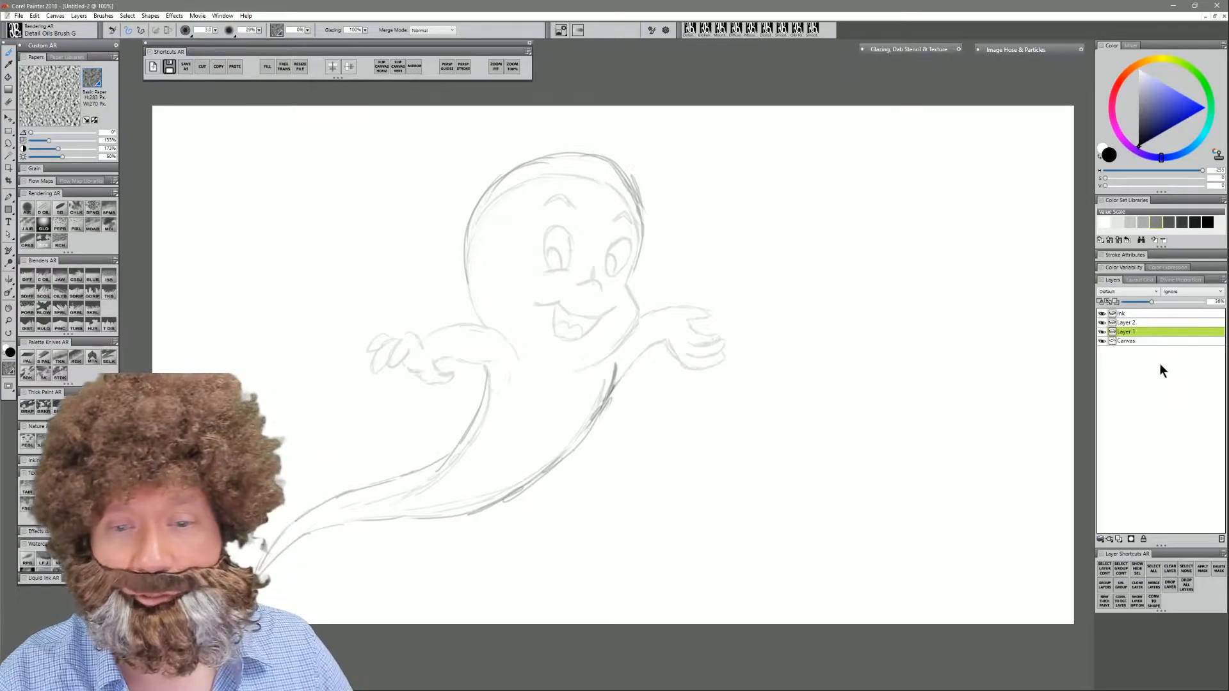
# - Merge the arm on Layer 2 into Layer 1, and erase the old head outline and leftover body lines
pyautogui.click(1143, 323)
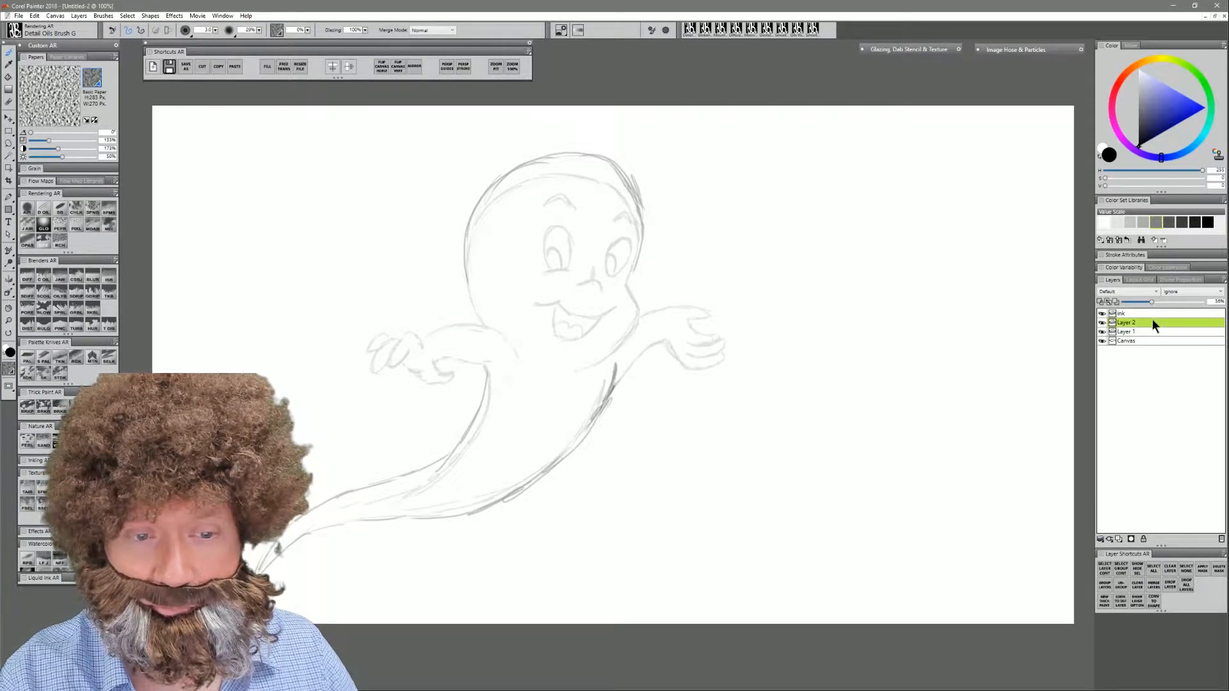
pyautogui.press('Delete')
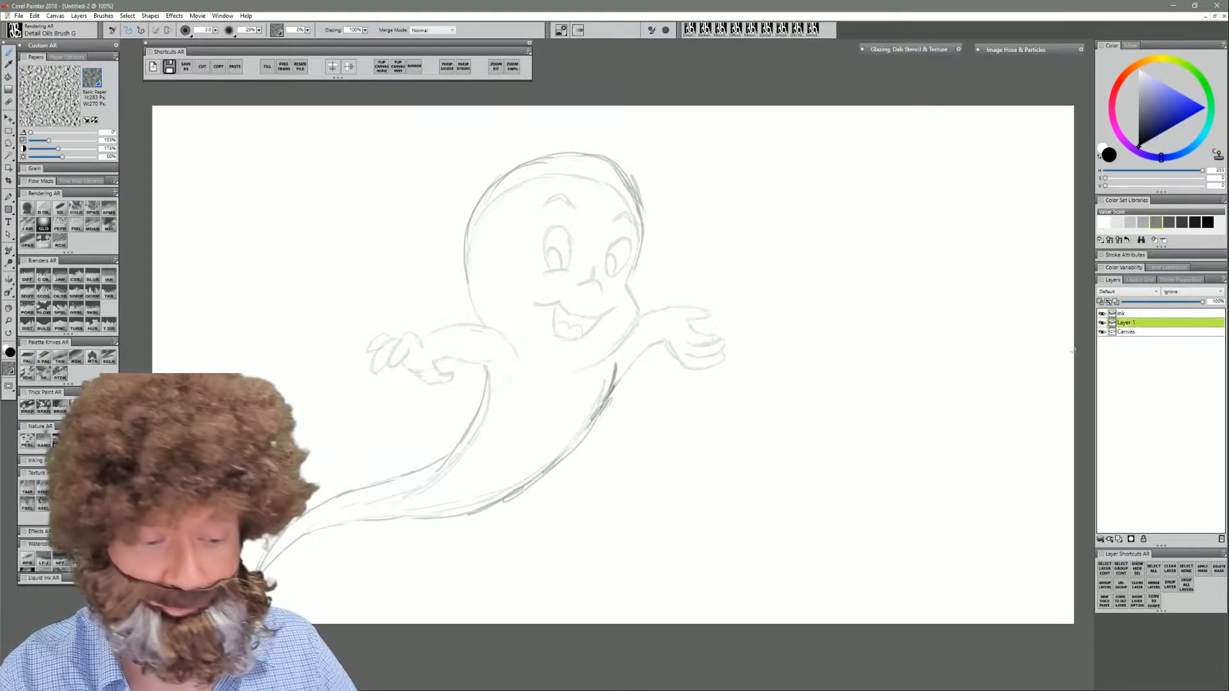
pyautogui.press('n')
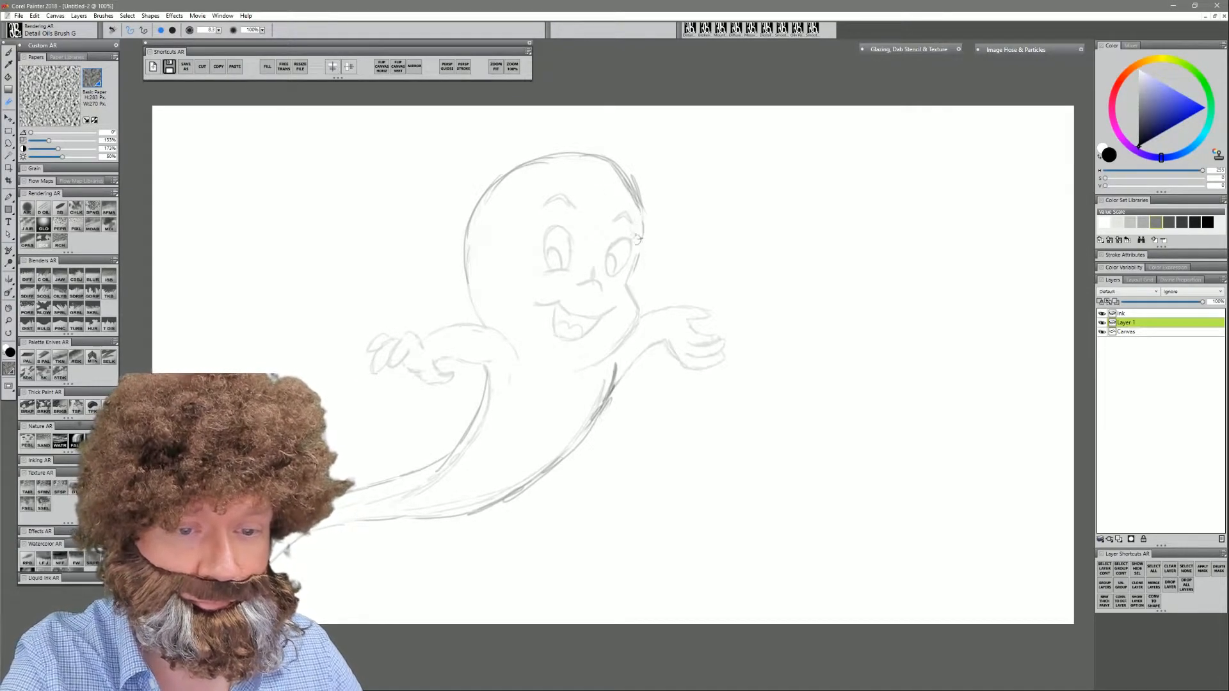
pyautogui.moveTo(615, 366); pyautogui.dragTo(562, 445)
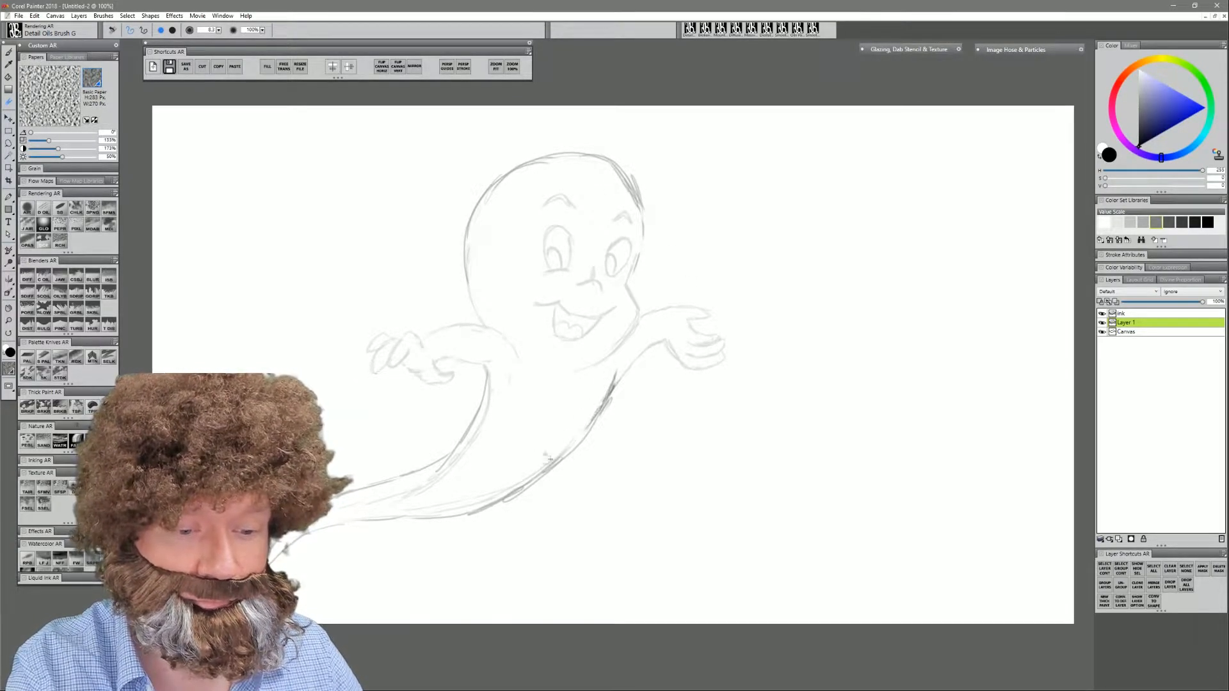
pyautogui.moveTo(498, 380)
pyautogui.mouseDown()
pyautogui.moveTo(462, 458)
pyautogui.moveTo(468, 445)
pyautogui.moveTo(424, 494)
pyautogui.moveTo(380, 502)
pyautogui.moveTo(431, 487)
pyautogui.moveTo(454, 460)
pyautogui.mouseUp()
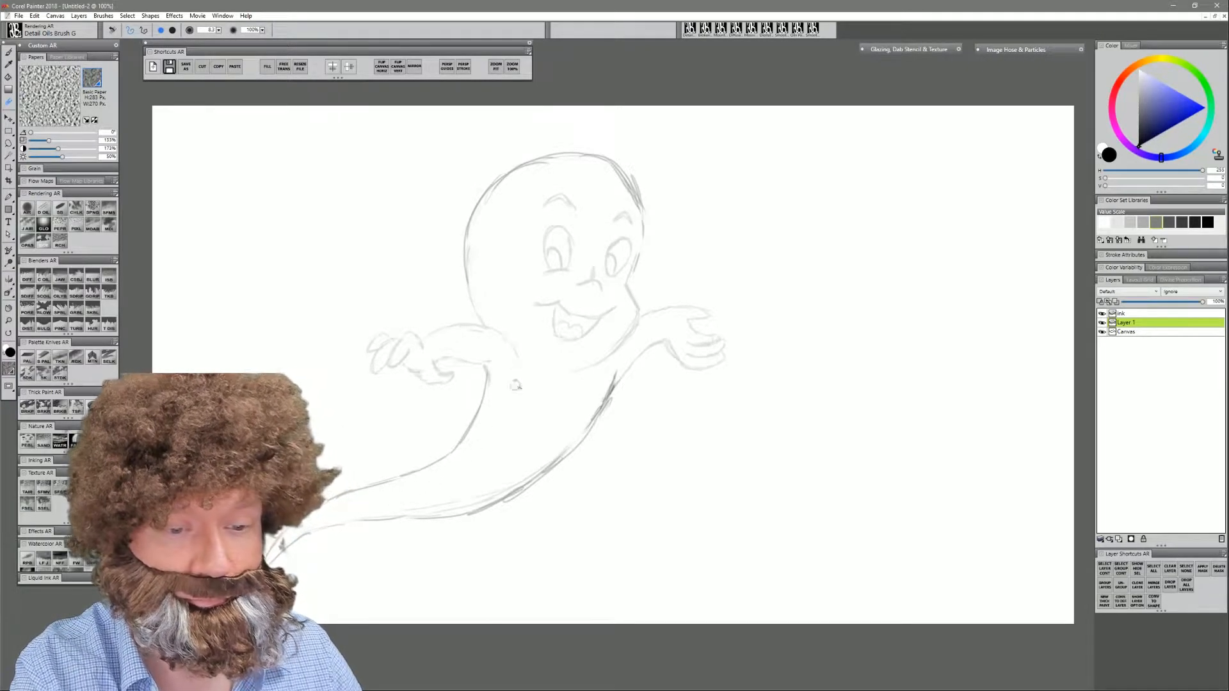
# - Ink the head outline around to the chin on the ink layer with a slightly enlarged Smooth Scratchboard brush
pyautogui.press('b')
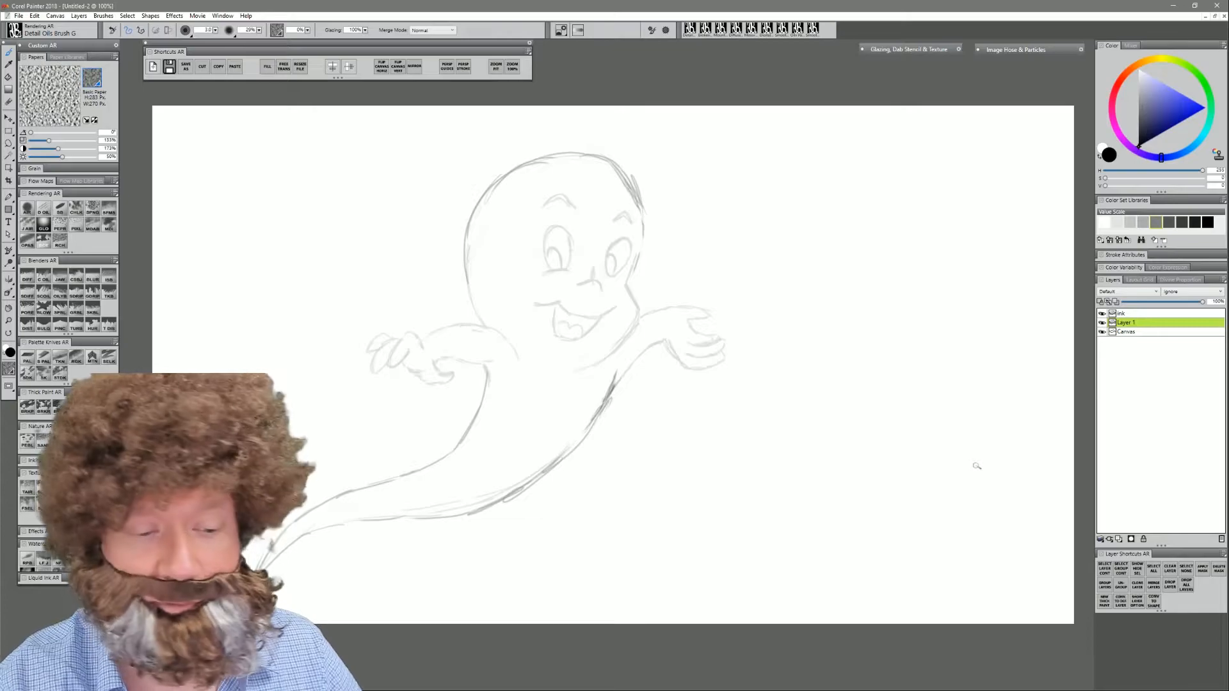
pyautogui.click(1127, 313)
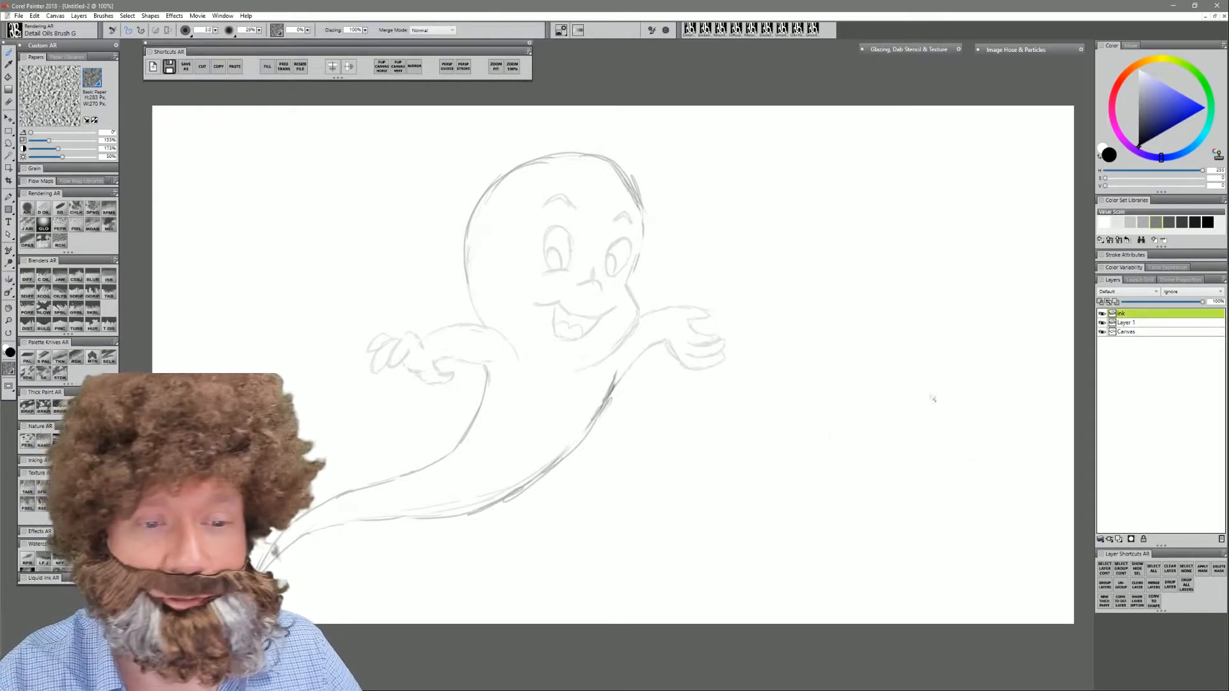
pyautogui.click(60, 208)
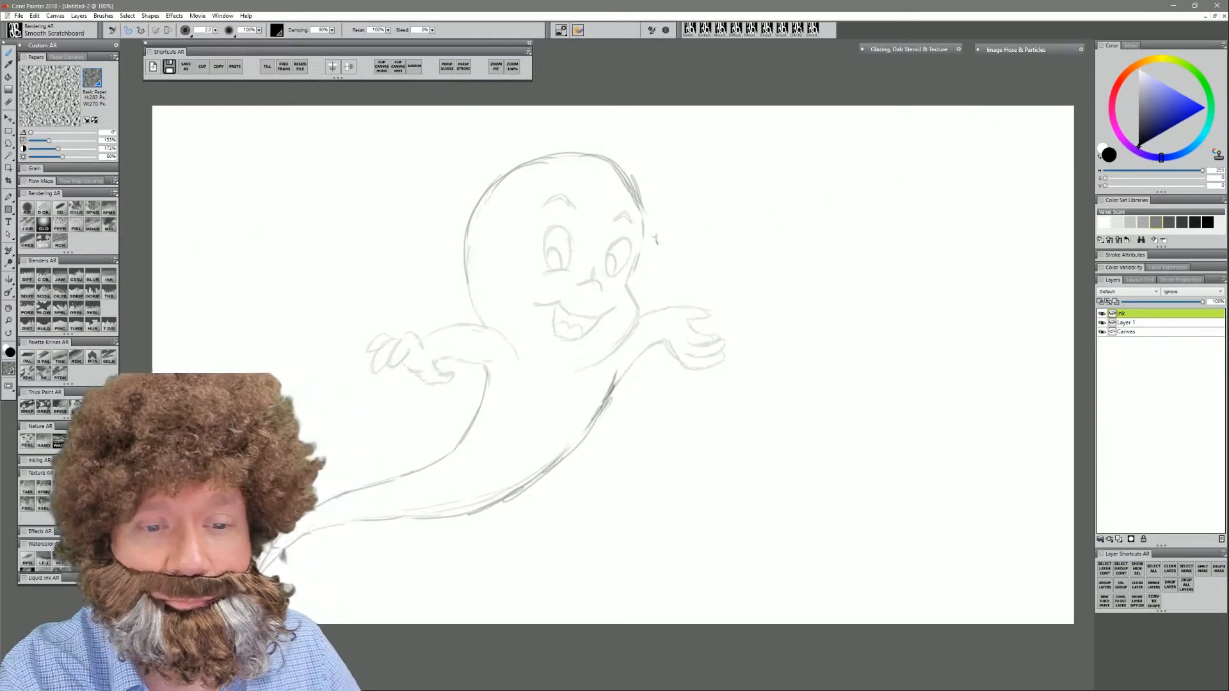
pyautogui.press(']')
pyautogui.press(']')
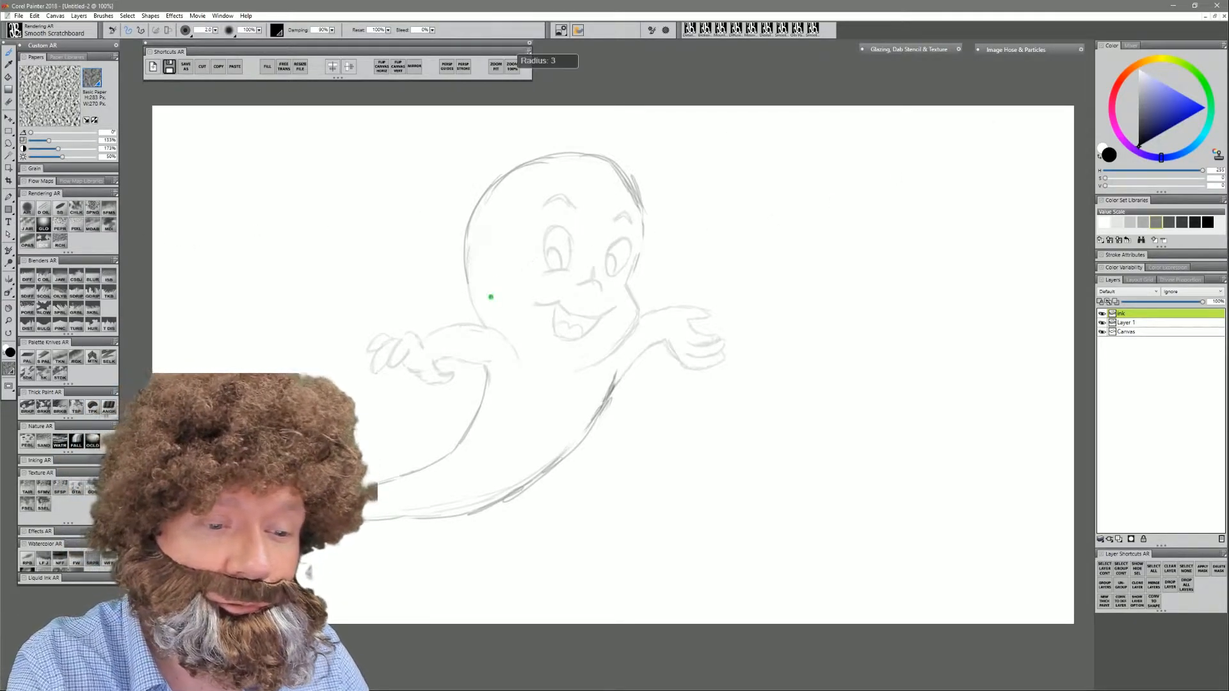
pyautogui.moveTo(482, 322)
pyautogui.mouseDown()
pyautogui.moveTo(470, 241)
pyautogui.moveTo(491, 186)
pyautogui.moveTo(519, 169)
pyautogui.moveTo(608, 163)
pyautogui.moveTo(646, 218)
pyautogui.moveTo(626, 282)
pyautogui.moveTo(639, 316)
pyautogui.moveTo(575, 368)
pyautogui.mouseUp()
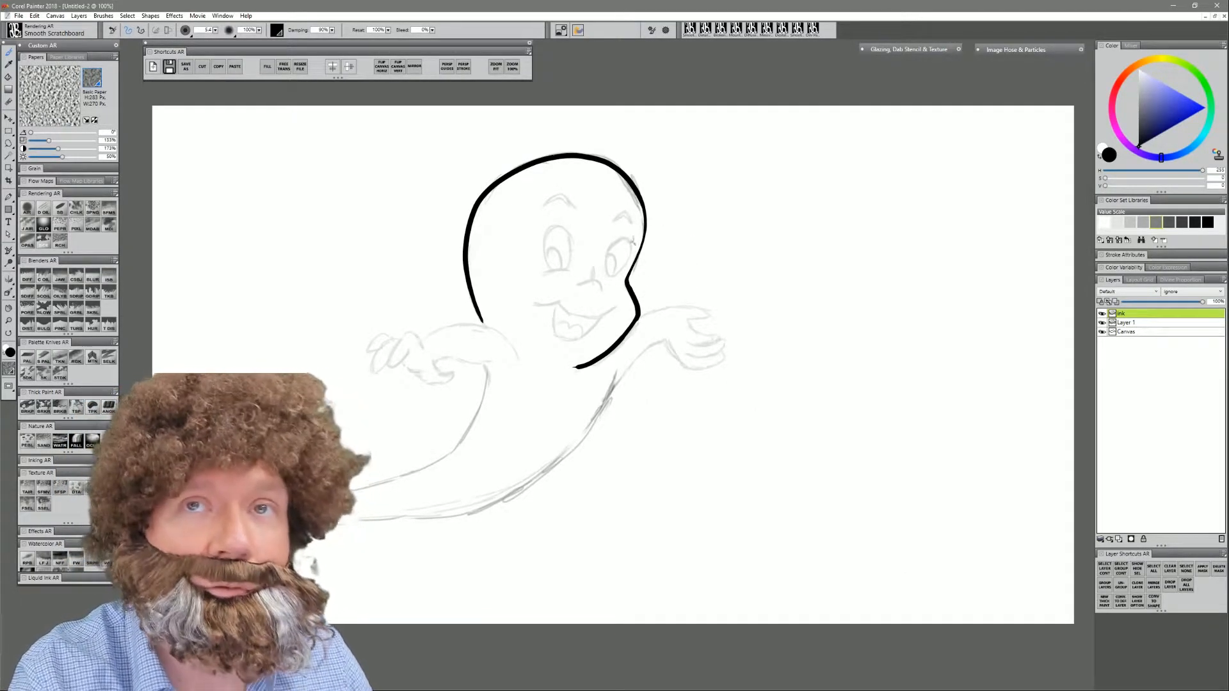
# - Ink both eyes with their pupils and a thick arched eyebrow above each eye
pyautogui.moveTo(606, 272)
pyautogui.mouseDown()
pyautogui.moveTo(613, 242)
pyautogui.moveTo(634, 241)
pyautogui.moveTo(610, 275)
pyautogui.moveTo(607, 251)
pyautogui.moveTo(615, 272)
pyautogui.moveTo(609, 258)
pyautogui.moveTo(543, 246)
pyautogui.moveTo(562, 228)
pyautogui.mouseUp()
pyautogui.hotkey('ctrl', 'z')
pyautogui.moveTo(549, 271)
pyautogui.mouseDown()
pyautogui.moveTo(547, 234)
pyautogui.moveTo(567, 231)
pyautogui.moveTo(575, 266)
pyautogui.mouseUp()
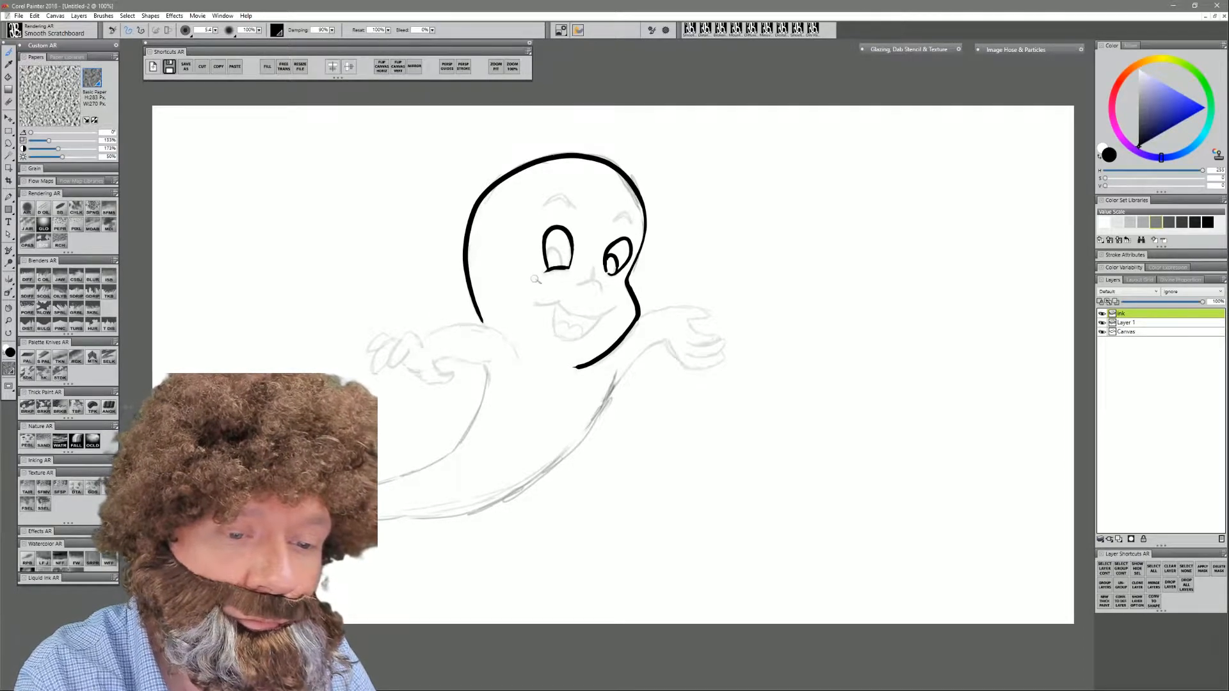
pyautogui.moveTo(569, 268); pyautogui.dragTo(546, 274)
pyautogui.hotkey('ctrl', 'z')
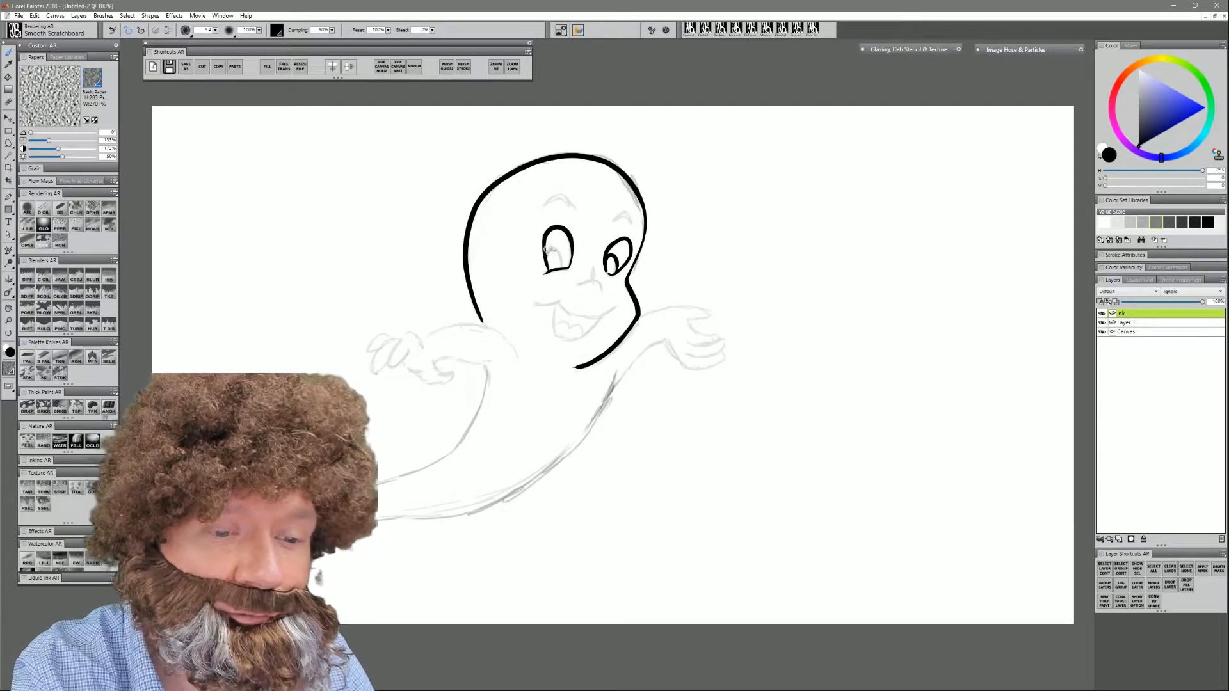
pyautogui.moveTo(561, 251); pyautogui.dragTo(561, 272)
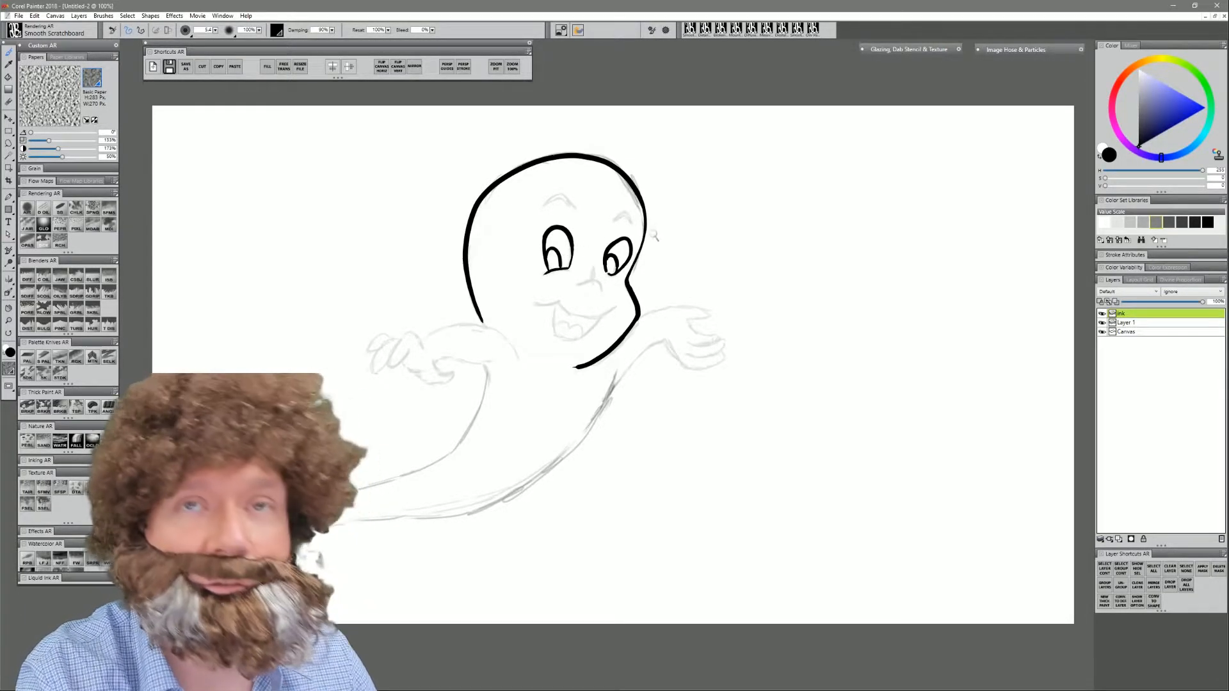
pyautogui.moveTo(570, 194)
pyautogui.mouseDown()
pyautogui.moveTo(549, 195)
pyautogui.moveTo(555, 185)
pyautogui.moveTo(540, 206)
pyautogui.mouseUp()
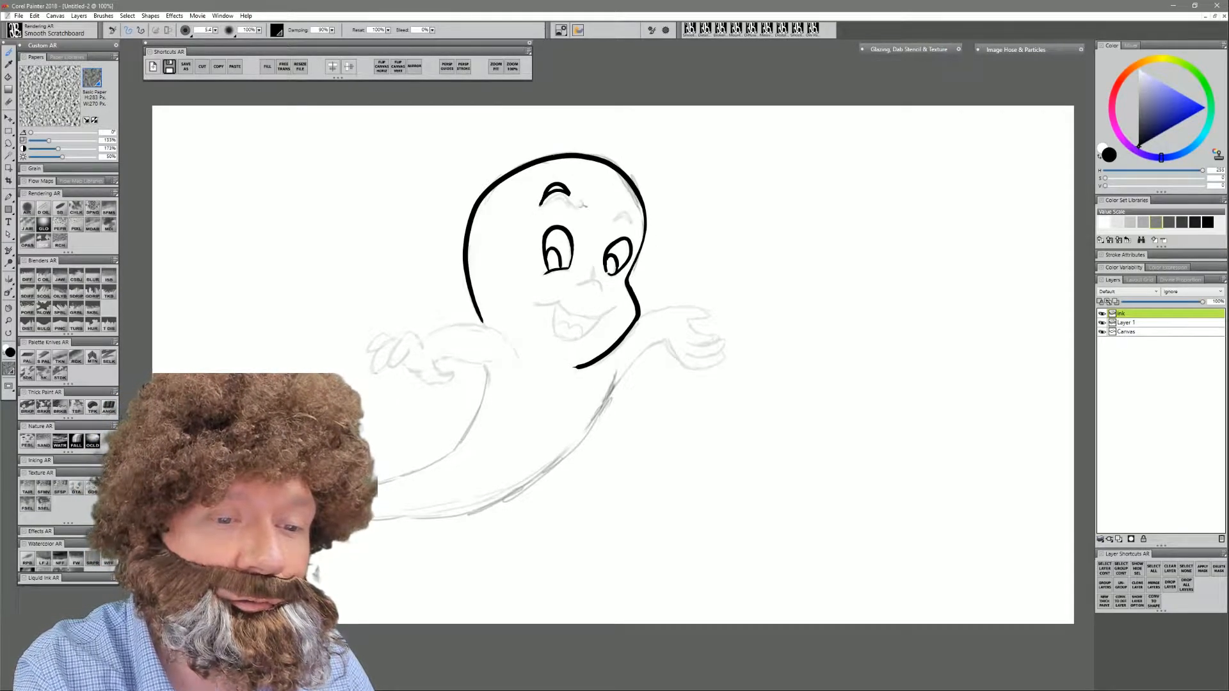
pyautogui.moveTo(616, 215)
pyautogui.mouseDown()
pyautogui.moveTo(635, 224)
pyautogui.moveTo(613, 219)
pyautogui.moveTo(634, 206)
pyautogui.moveTo(636, 221)
pyautogui.mouseUp()
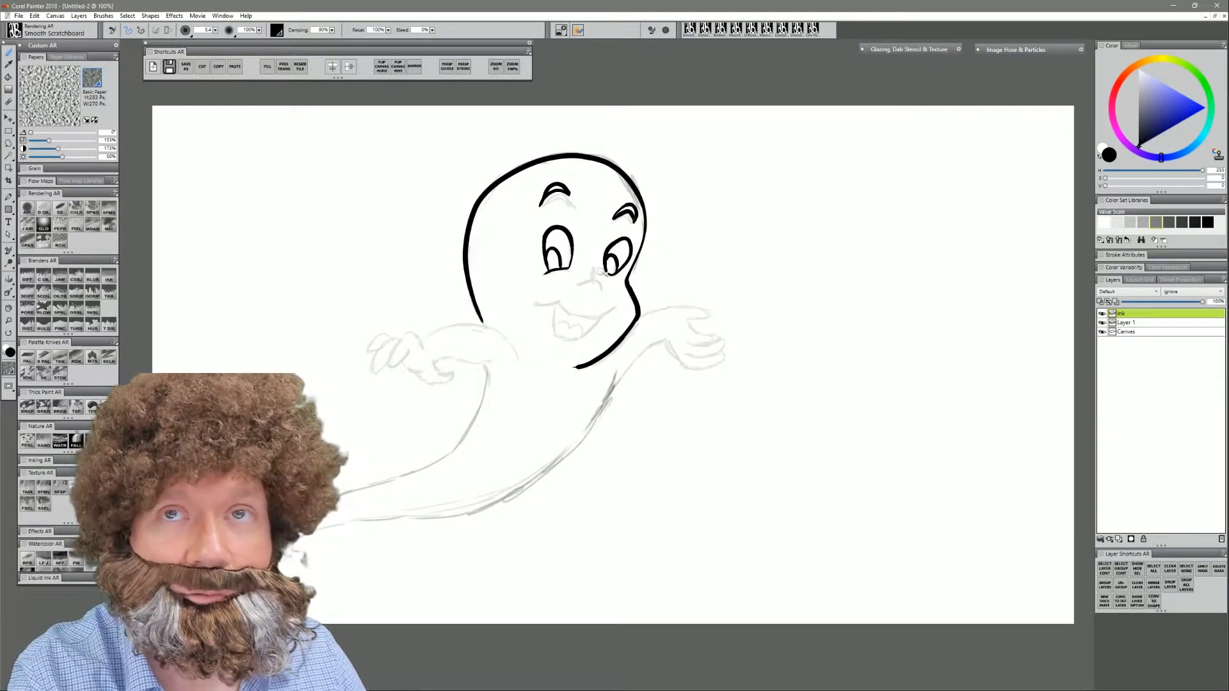
# - Ink the nose and the open smiling mouth with its tongue, and fill the mouth interior and both pupils with black
pyautogui.moveTo(592, 264)
pyautogui.mouseDown()
pyautogui.moveTo(548, 303)
pyautogui.moveTo(587, 315)
pyautogui.moveTo(616, 304)
pyautogui.moveTo(555, 316)
pyautogui.moveTo(556, 334)
pyautogui.moveTo(603, 326)
pyautogui.moveTo(611, 307)
pyautogui.moveTo(579, 339)
pyautogui.moveTo(568, 339)
pyautogui.moveTo(595, 313)
pyautogui.moveTo(562, 334)
pyautogui.moveTo(589, 334)
pyautogui.mouseUp()
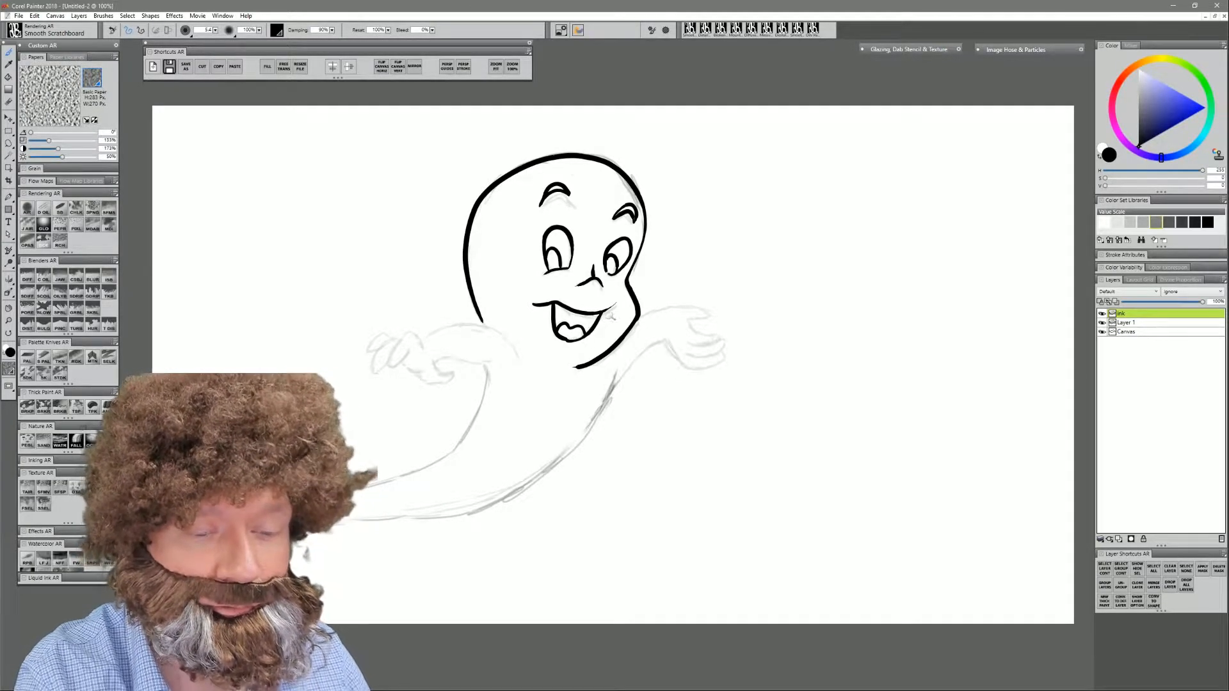
pyautogui.press('k')
pyautogui.click(582, 317)
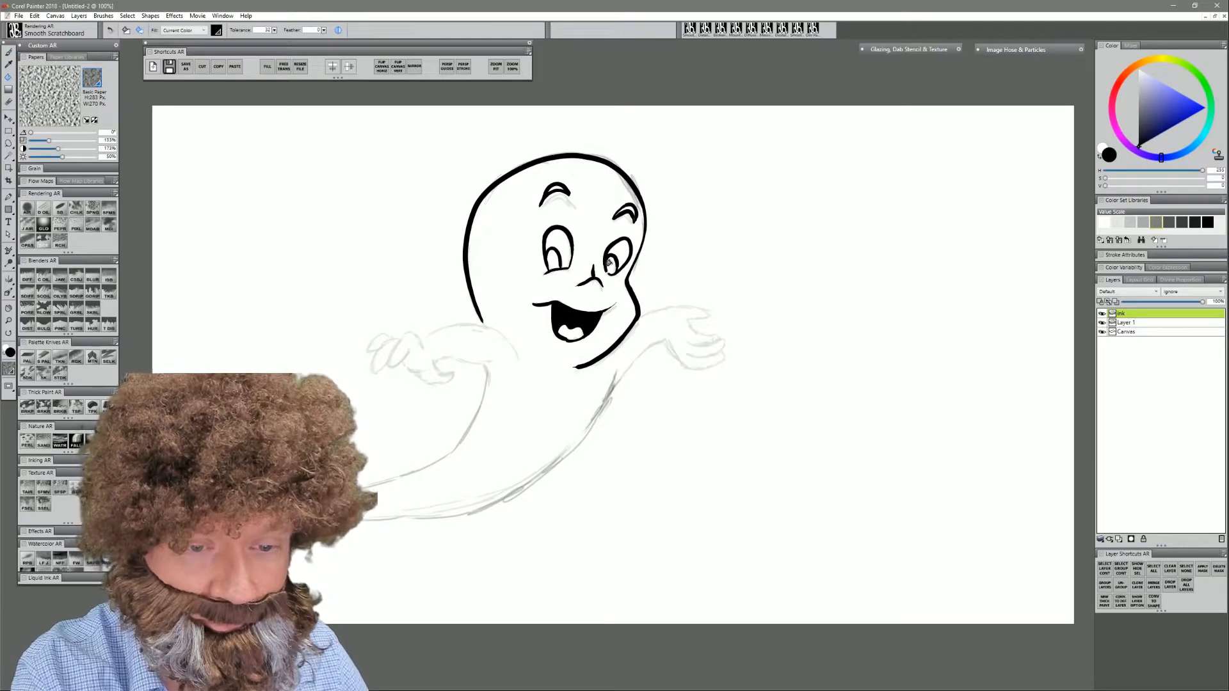
pyautogui.press('b')
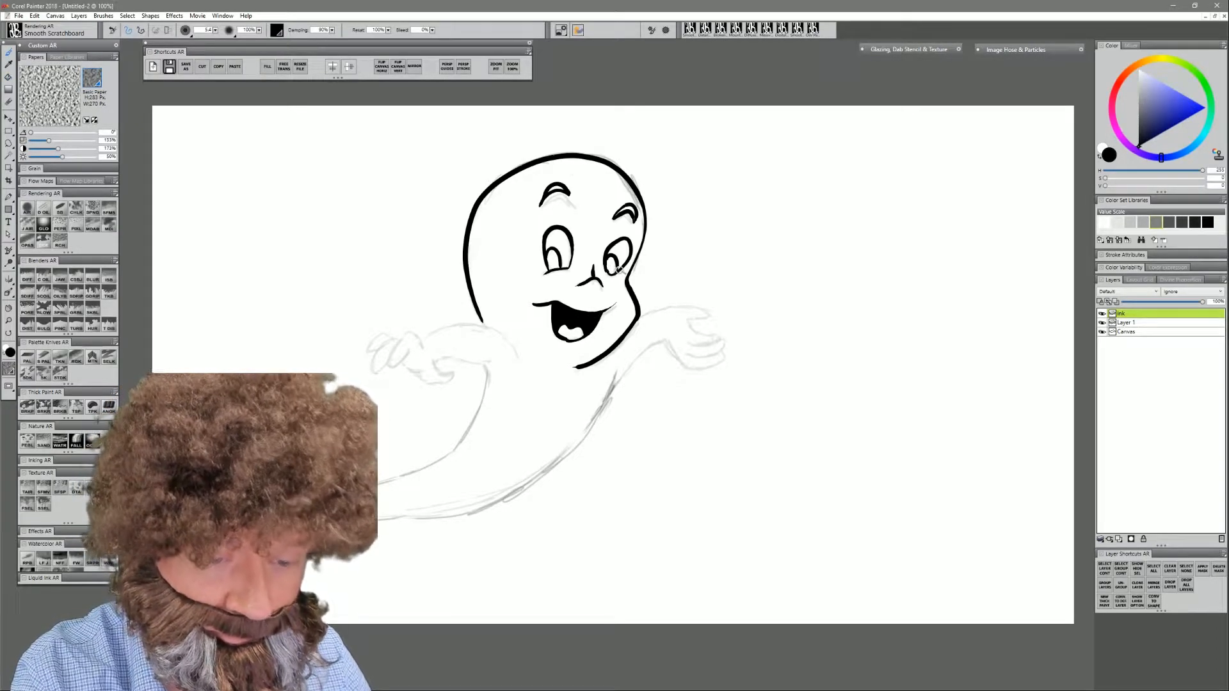
pyautogui.press('k')
pyautogui.click(608, 261)
pyautogui.click(553, 259)
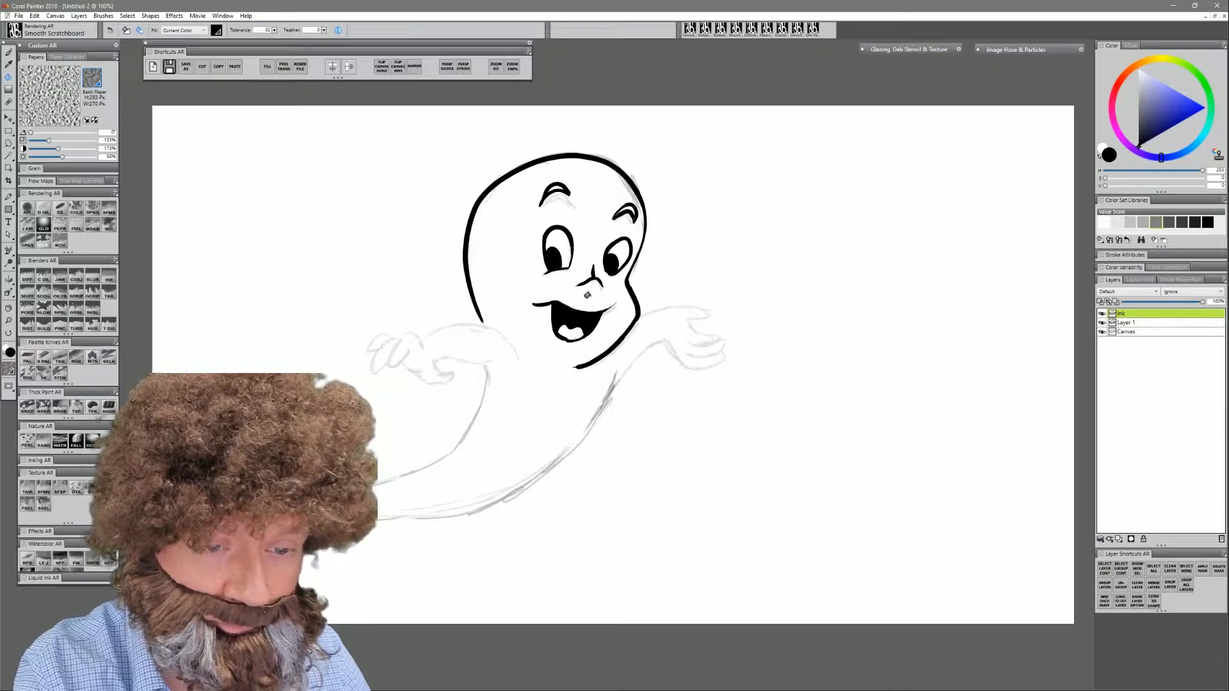
# - Ink the outstretched arm and curled hand beside the chin, continuing the line down the body's lower edge into the tail
pyautogui.press('b')
pyautogui.moveTo(638, 318)
pyautogui.mouseDown()
pyautogui.moveTo(684, 303)
pyautogui.moveTo(727, 325)
pyautogui.moveTo(690, 319)
pyautogui.mouseUp()
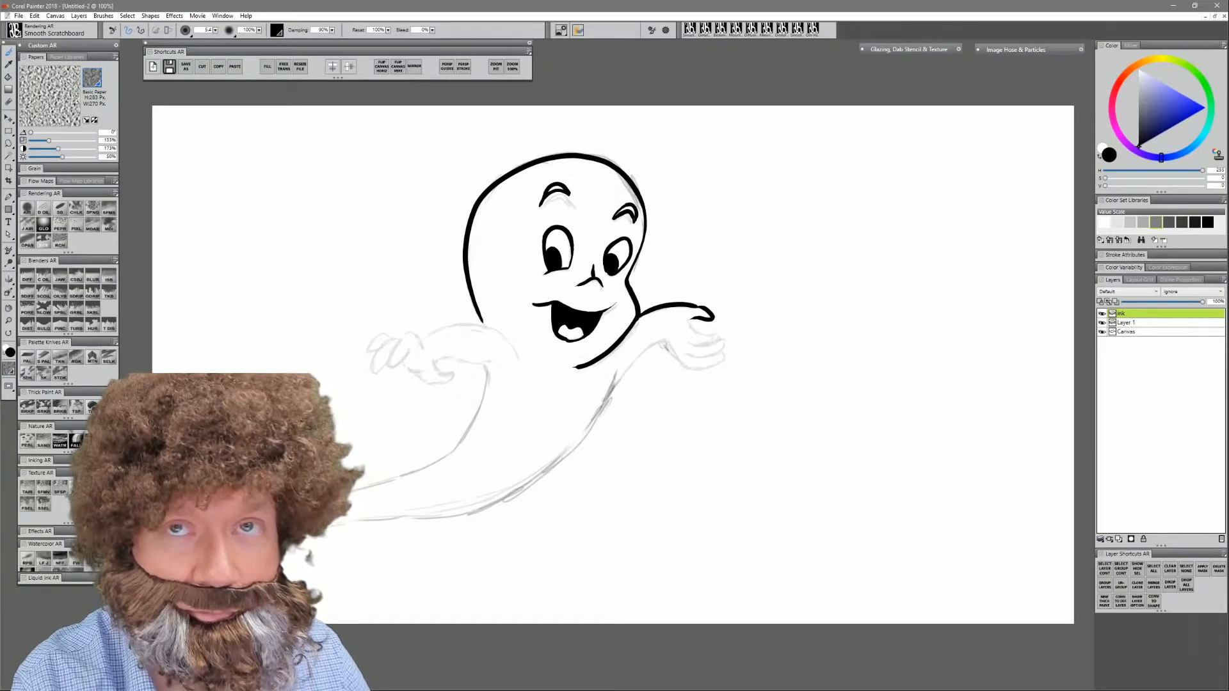
pyautogui.moveTo(659, 332)
pyautogui.mouseDown()
pyautogui.moveTo(695, 370)
pyautogui.moveTo(737, 354)
pyautogui.moveTo(713, 368)
pyautogui.moveTo(728, 354)
pyautogui.moveTo(698, 356)
pyautogui.moveTo(707, 328)
pyautogui.moveTo(695, 309)
pyautogui.moveTo(715, 308)
pyautogui.moveTo(693, 321)
pyautogui.moveTo(702, 332)
pyautogui.moveTo(660, 339)
pyautogui.moveTo(620, 386)
pyautogui.moveTo(619, 370)
pyautogui.moveTo(602, 422)
pyautogui.mouseUp()
pyautogui.hotkey('ctrl', 'z')
pyautogui.hotkey('ctrl', 'z')
pyautogui.moveTo(662, 336)
pyautogui.mouseDown()
pyautogui.moveTo(576, 445)
pyautogui.moveTo(516, 491)
pyautogui.moveTo(381, 519)
pyautogui.mouseUp()
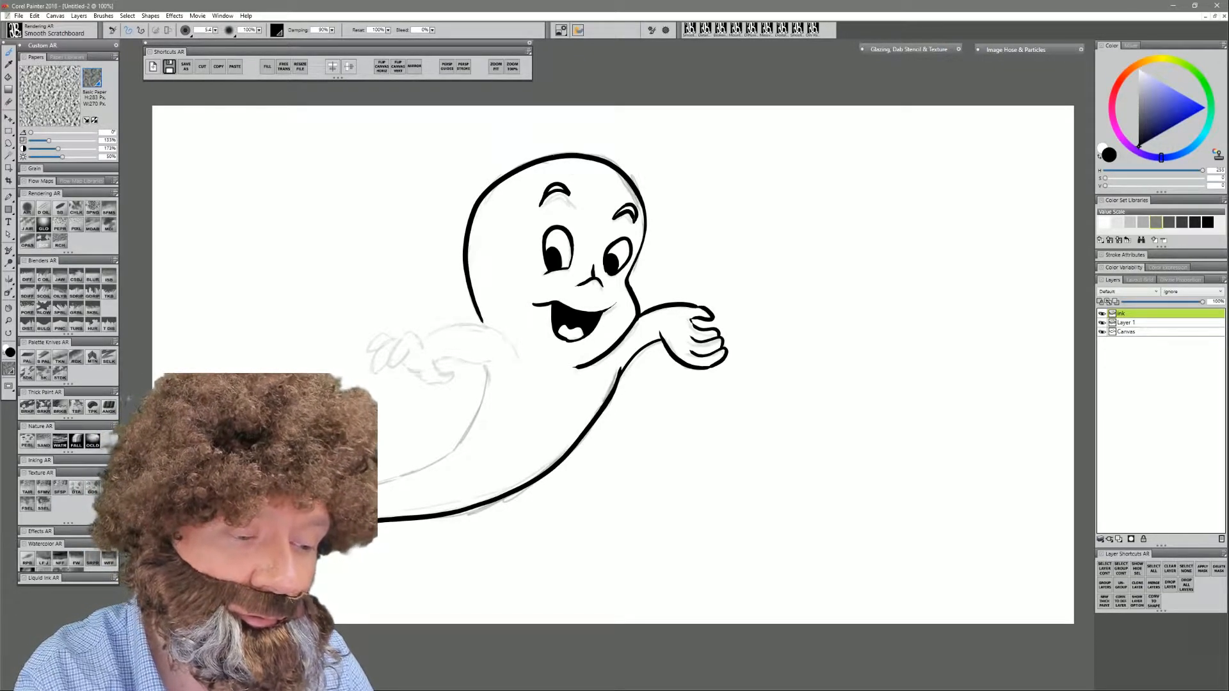
# - Ink the upper edge of the tail and body, plus the other arm with its open hand and thumb
pyautogui.moveTo(375, 490)
pyautogui.mouseDown()
pyautogui.moveTo(460, 444)
pyautogui.moveTo(495, 393)
pyautogui.moveTo(486, 328)
pyautogui.moveTo(454, 325)
pyautogui.moveTo(418, 346)
pyautogui.moveTo(432, 341)
pyautogui.moveTo(406, 334)
pyautogui.moveTo(391, 368)
pyautogui.moveTo(405, 337)
pyautogui.mouseUp()
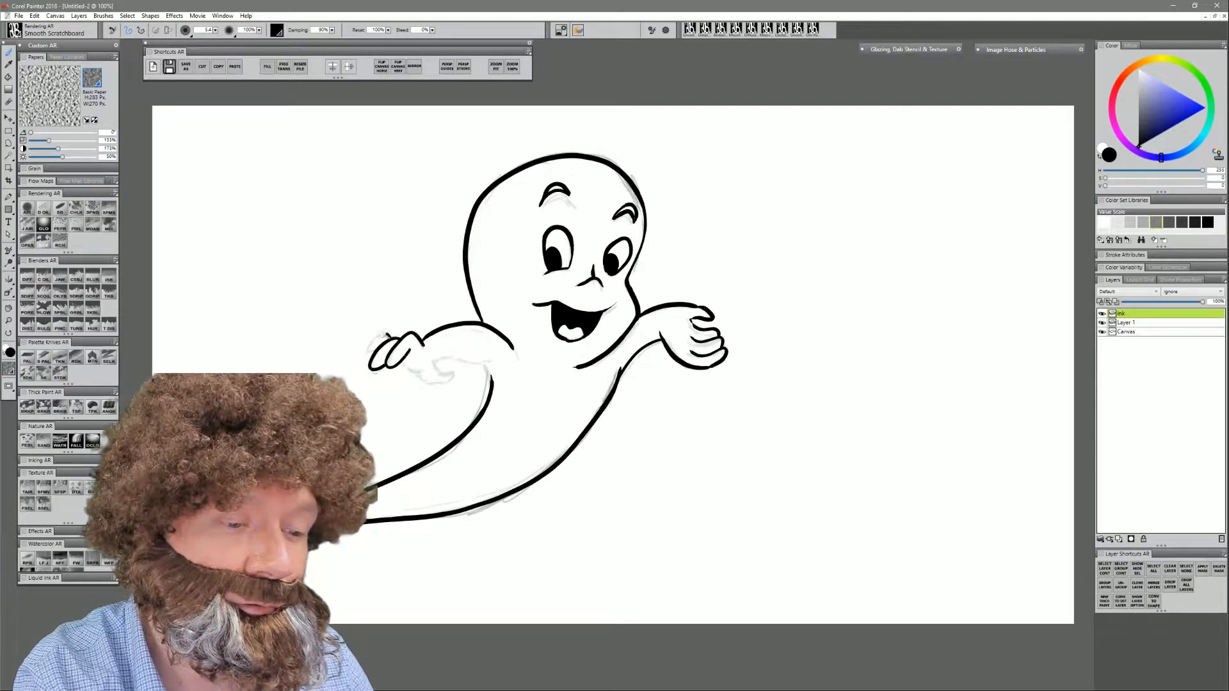
pyautogui.moveTo(399, 364)
pyautogui.mouseDown()
pyautogui.moveTo(438, 372)
pyautogui.moveTo(420, 375)
pyautogui.moveTo(451, 386)
pyautogui.moveTo(455, 374)
pyautogui.moveTo(438, 364)
pyautogui.moveTo(506, 355)
pyautogui.moveTo(488, 364)
pyautogui.moveTo(501, 374)
pyautogui.moveTo(442, 364)
pyautogui.moveTo(493, 389)
pyautogui.mouseUp()
pyautogui.hotkey('ctrl', 'z')
pyautogui.hotkey('ctrl', 'z')
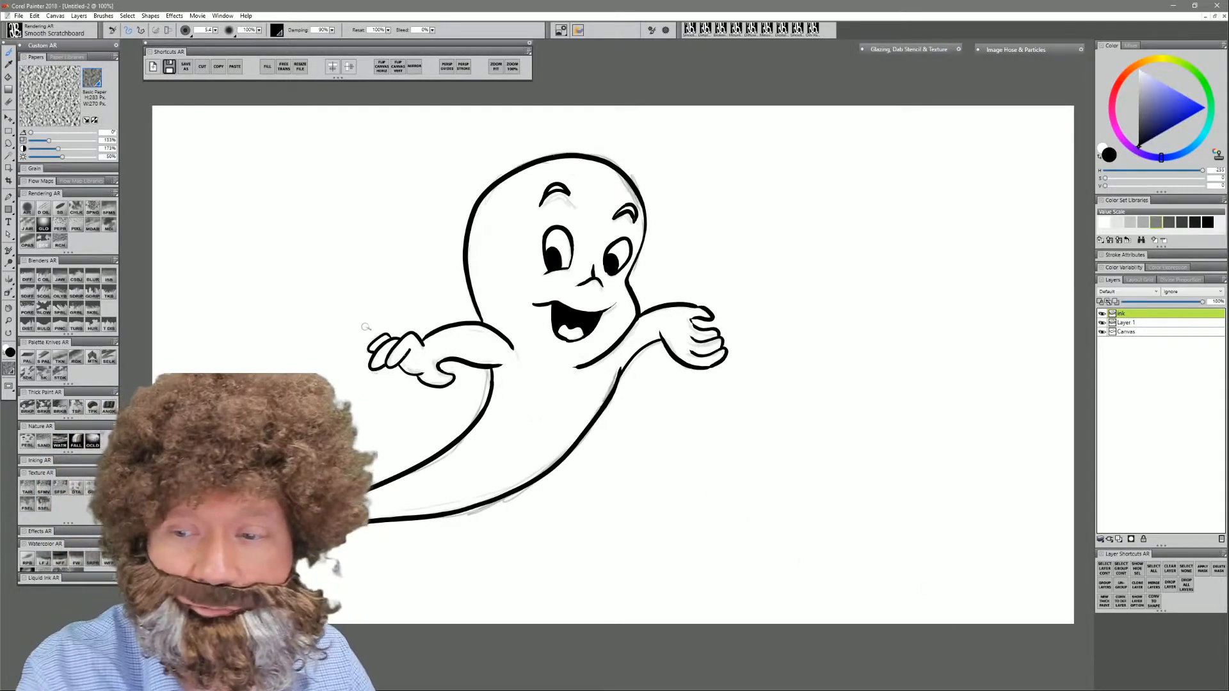
# - Delete the Layer 1 sketch and reposition the inked ghost further right so the whole figure is centered on the canvas
pyautogui.click(1184, 322)
pyautogui.click(1221, 539)
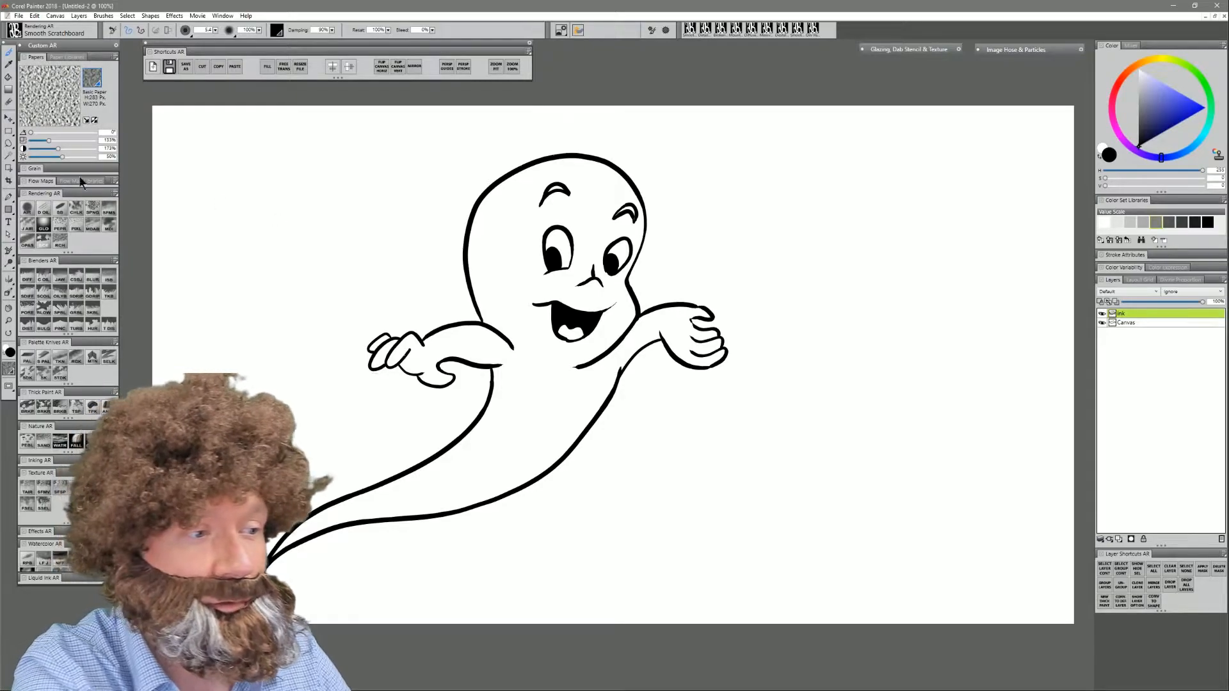
pyautogui.click(9, 118)
pyautogui.moveTo(607, 314)
pyautogui.mouseDown()
pyautogui.moveTo(760, 306)
pyautogui.moveTo(725, 322)
pyautogui.mouseUp()
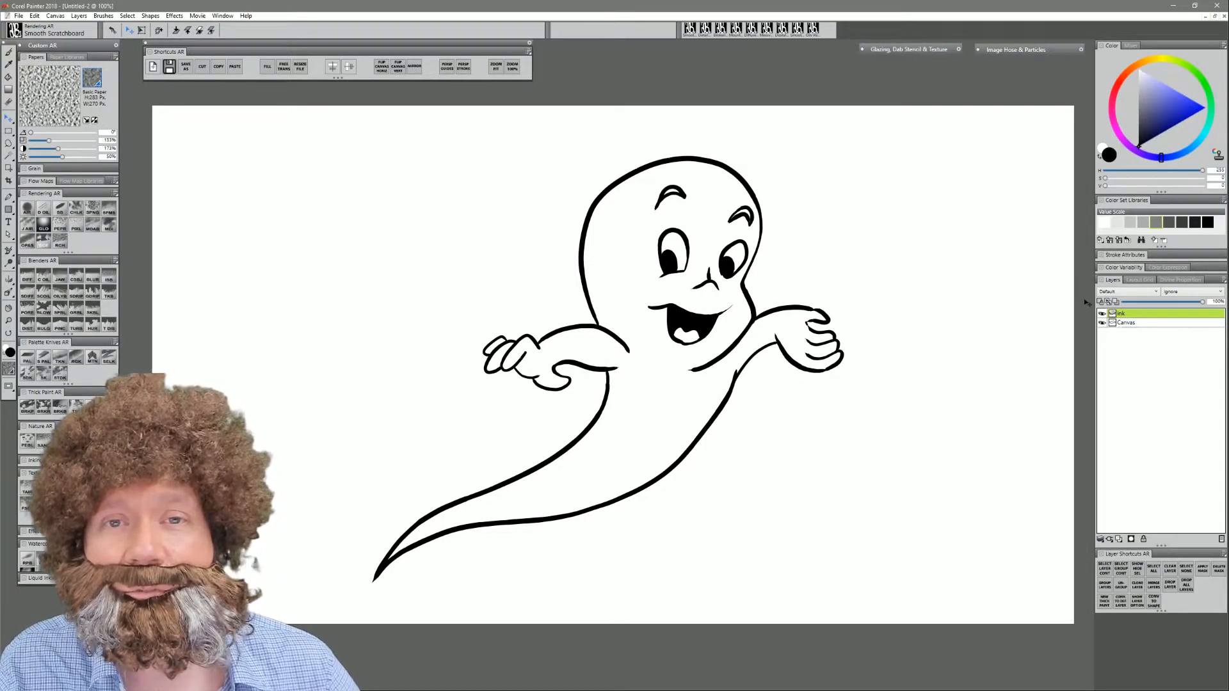
# - Rename the ink layer as casper and hide it
pyautogui.doubleClick(1119, 313)
pyautogui.write('casper')
pyautogui.press('Return')
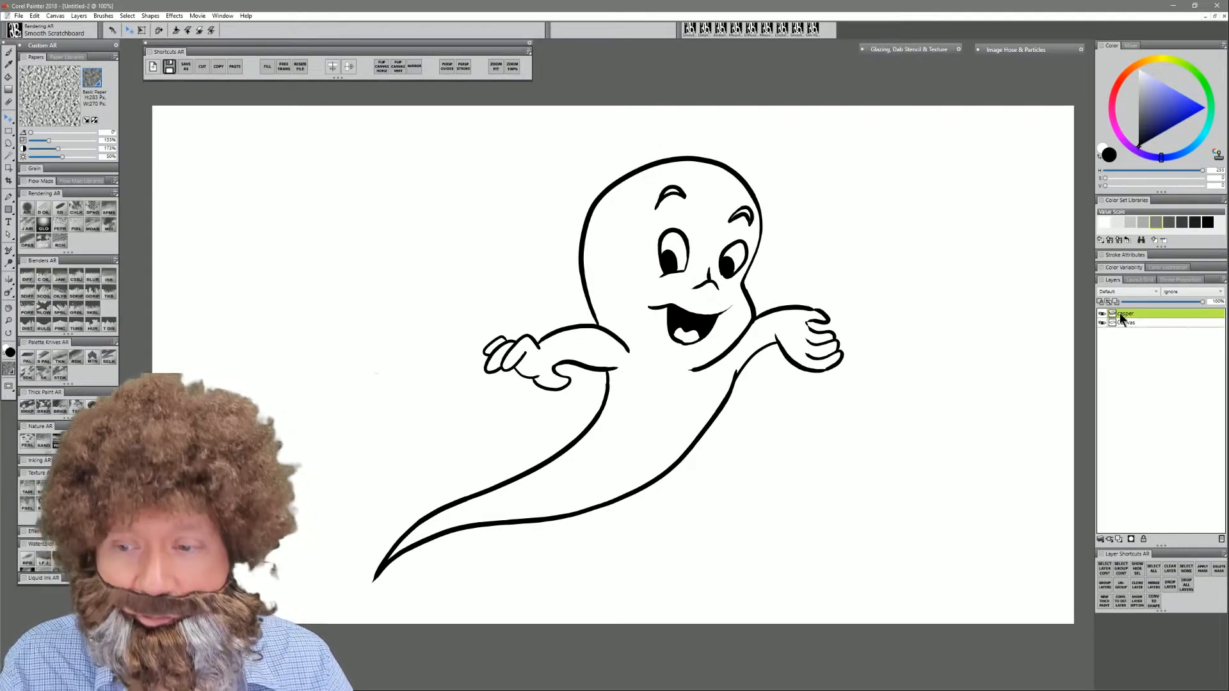
pyautogui.click(1102, 313)
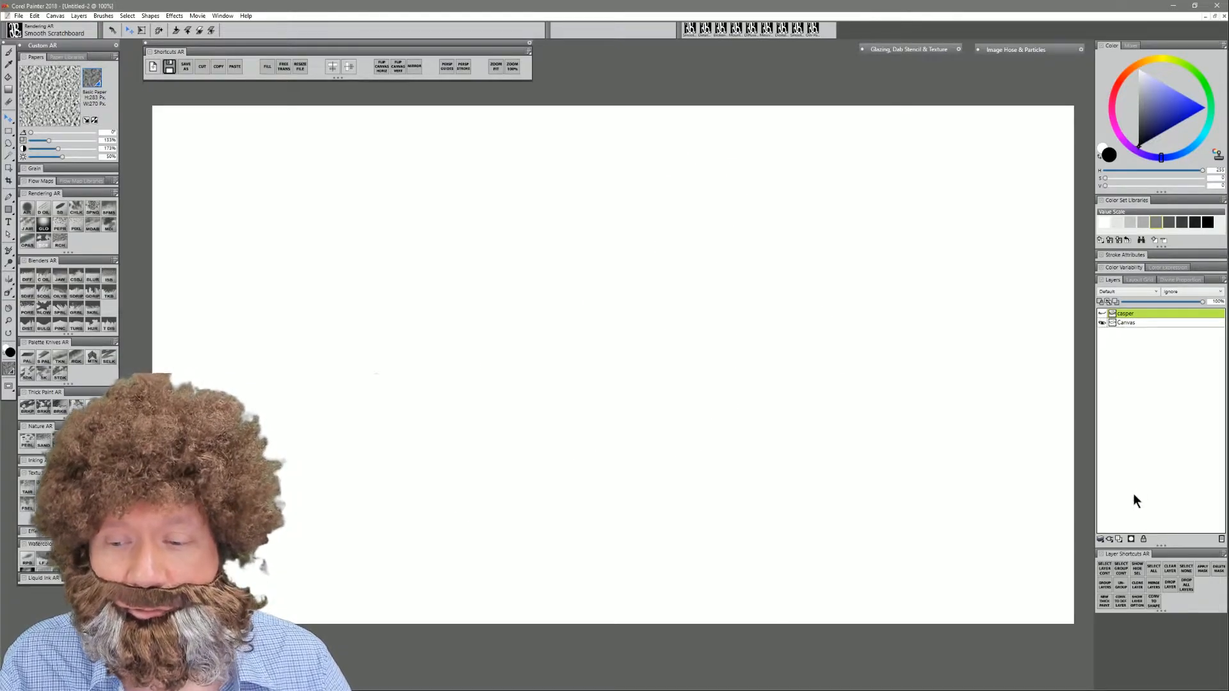
# - Add a new layer above casper and turn on Mirror Painting with a vertical axis through the canvas center
pyautogui.click(1120, 541)
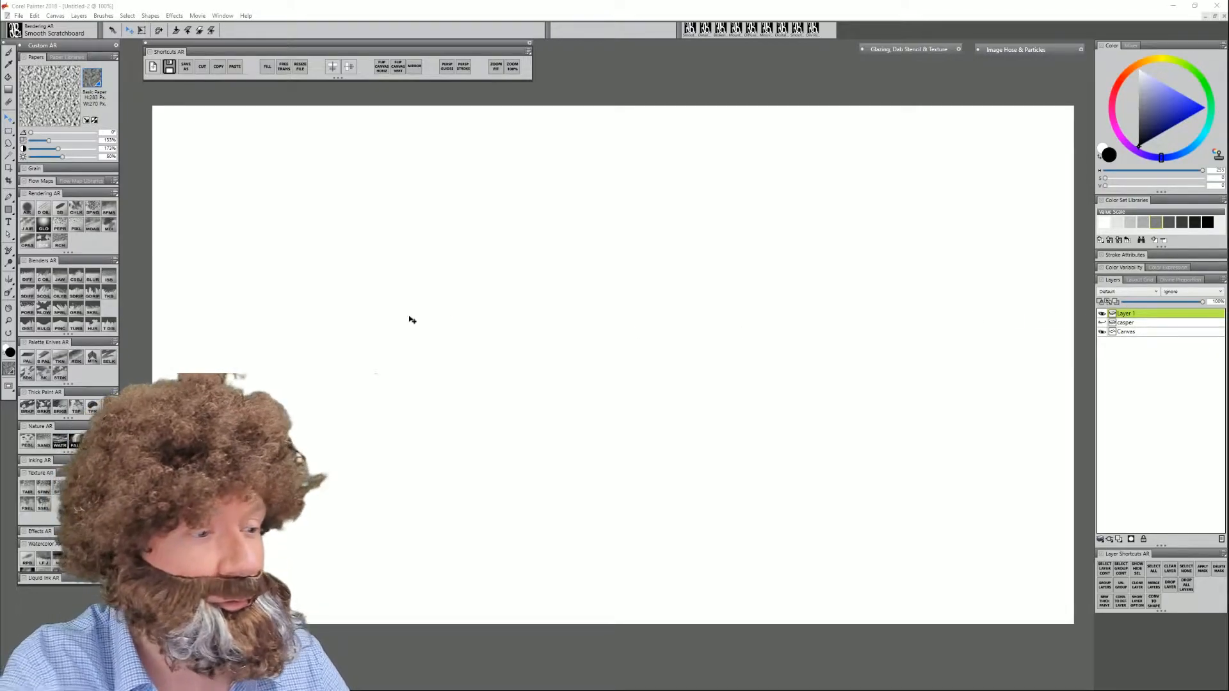
pyautogui.click(9, 279)
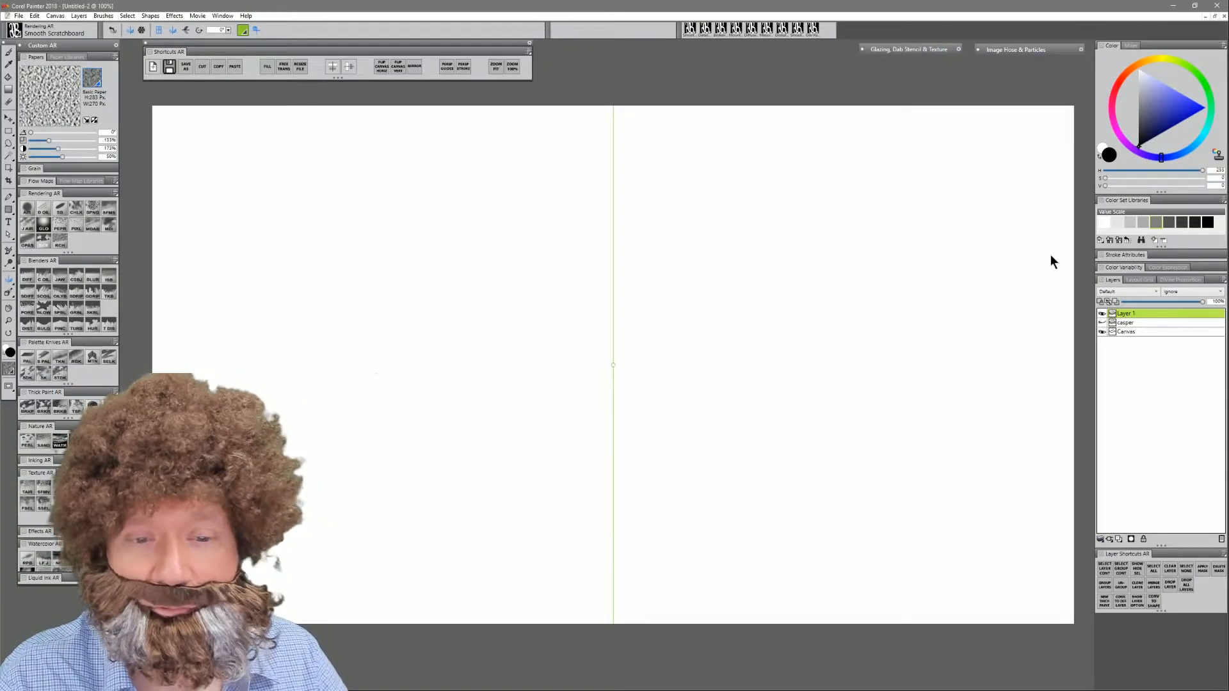
# - Fill the new layer with the current black at 100% opacity
pyautogui.hotkey('ctrl', 'f')
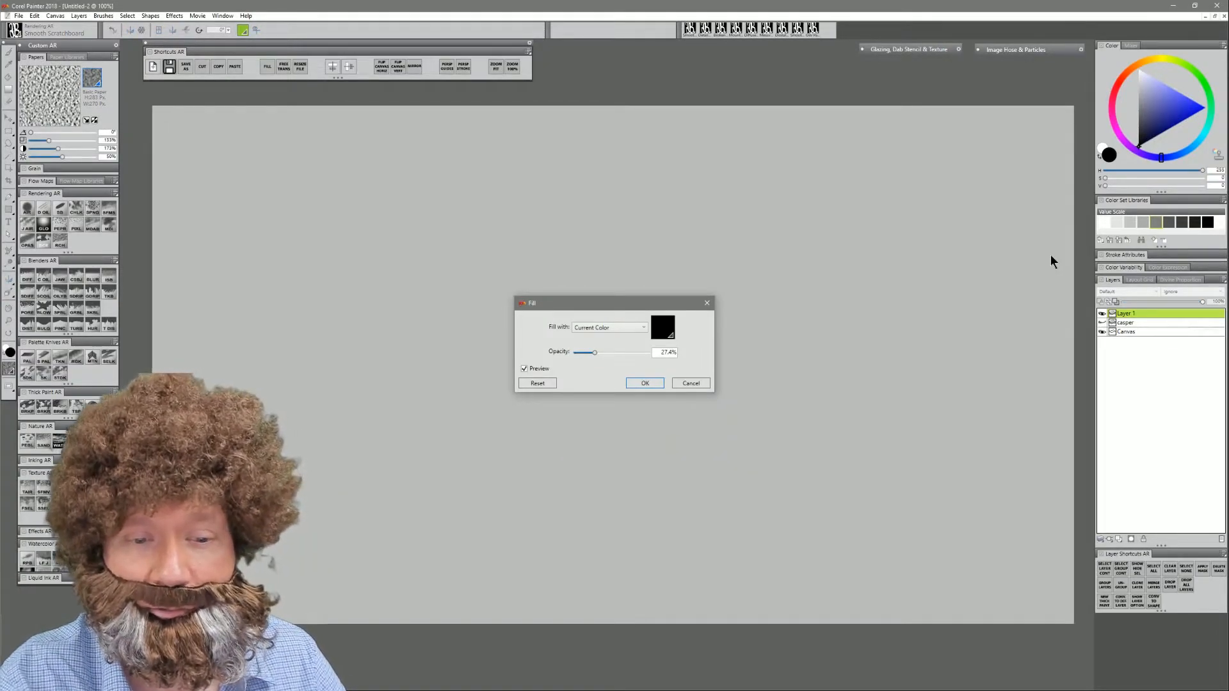
pyautogui.click(685, 384)
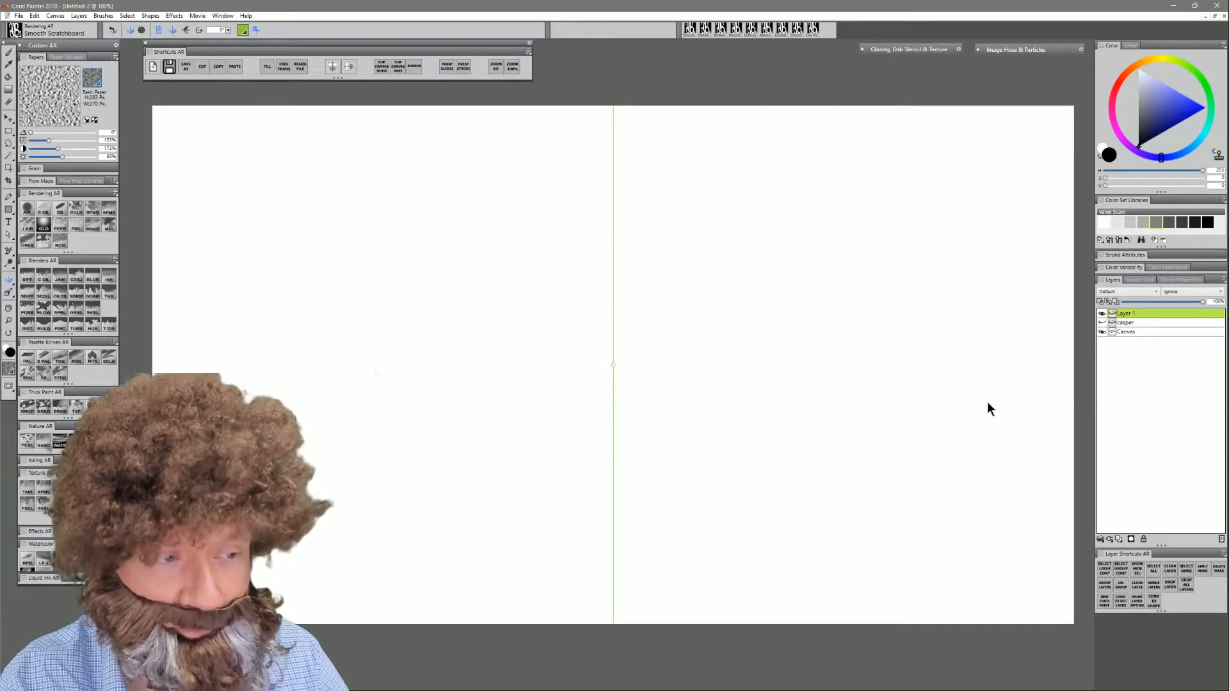
pyautogui.hotkey('ctrl', 'f')
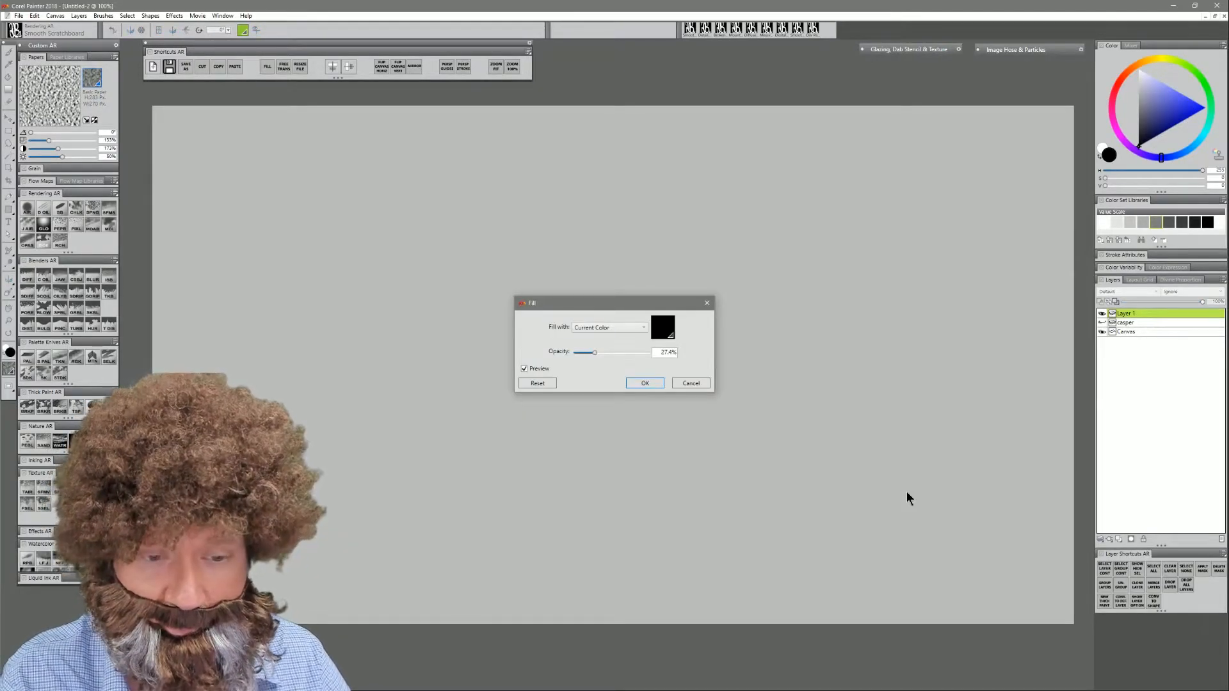
pyautogui.moveTo(599, 358); pyautogui.dragTo(649, 356)
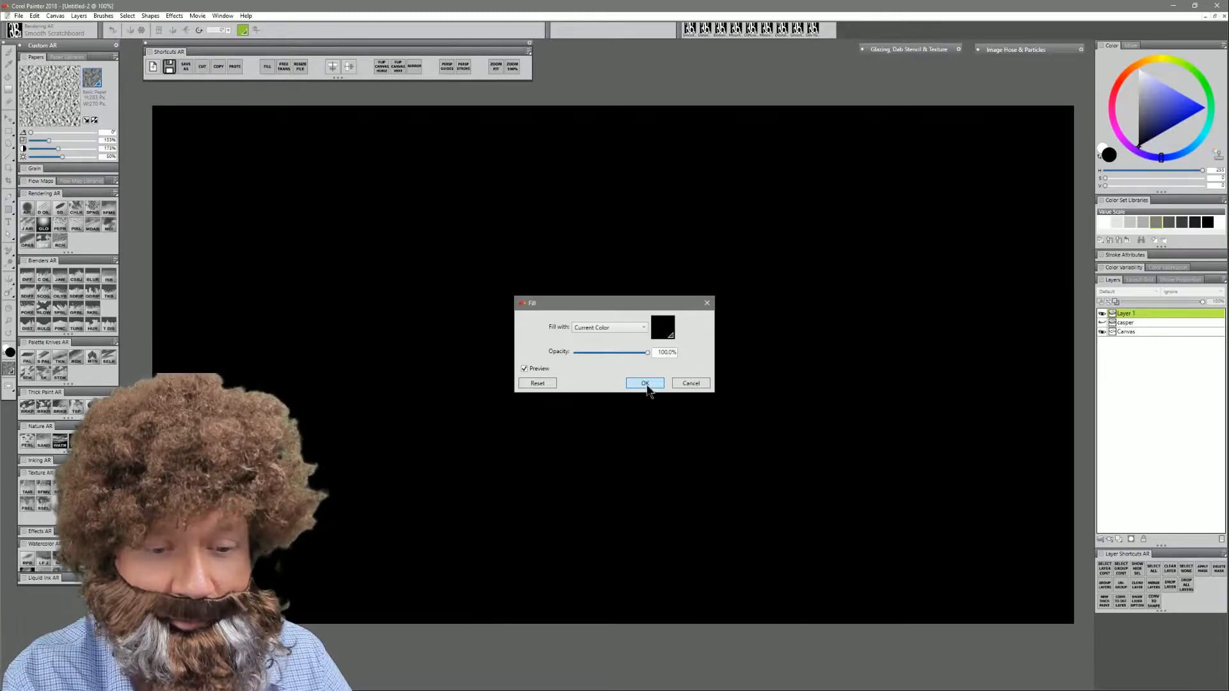
pyautogui.click(645, 383)
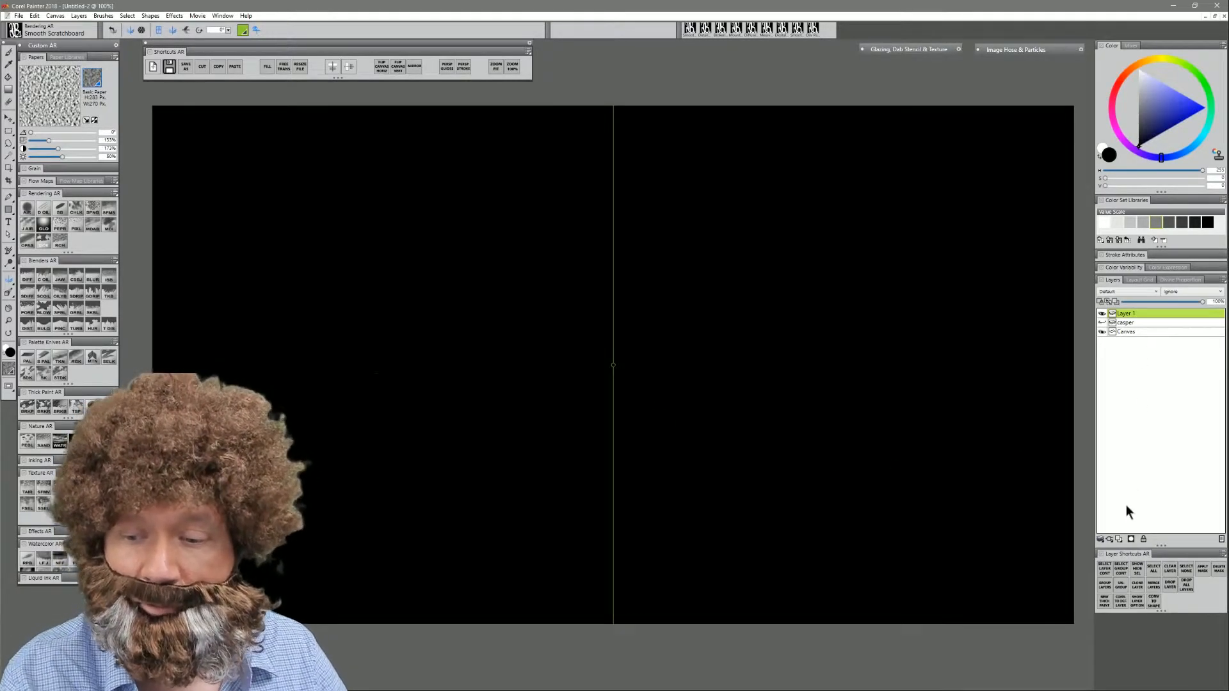
# - On a new layer, paint a solid pale beige head with a wide cranium and tapering chin using the Smooth Palette Knife AR brush
pyautogui.click(1119, 538)
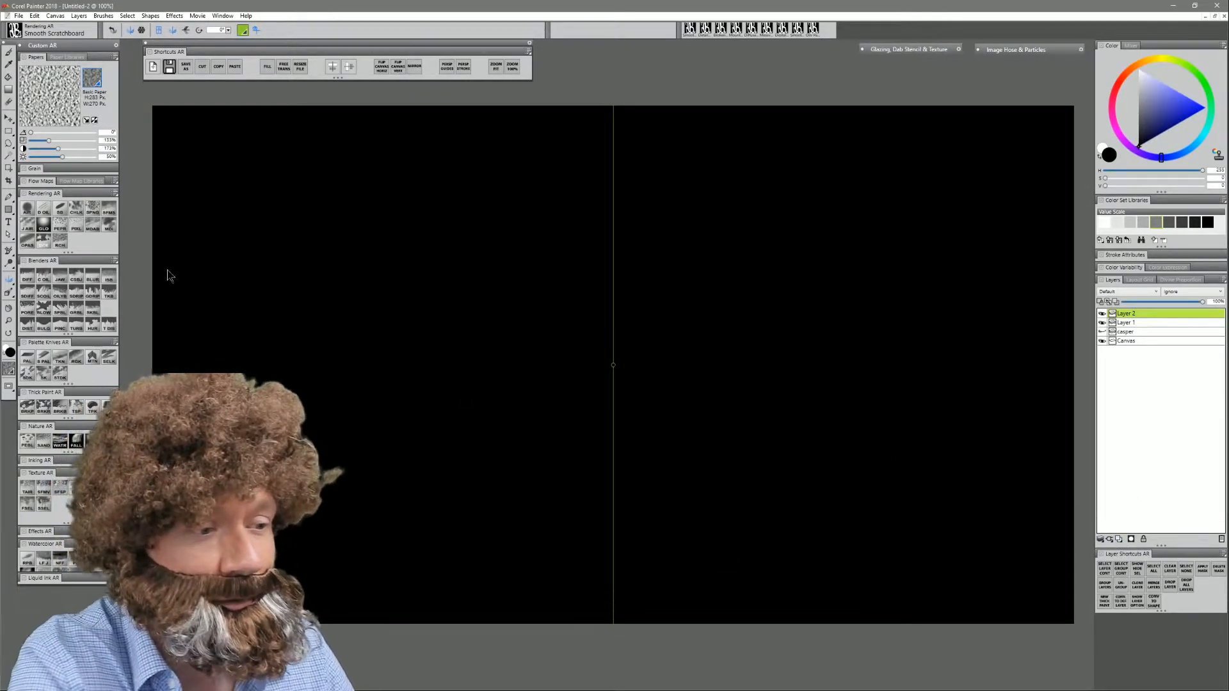
pyautogui.click(43, 358)
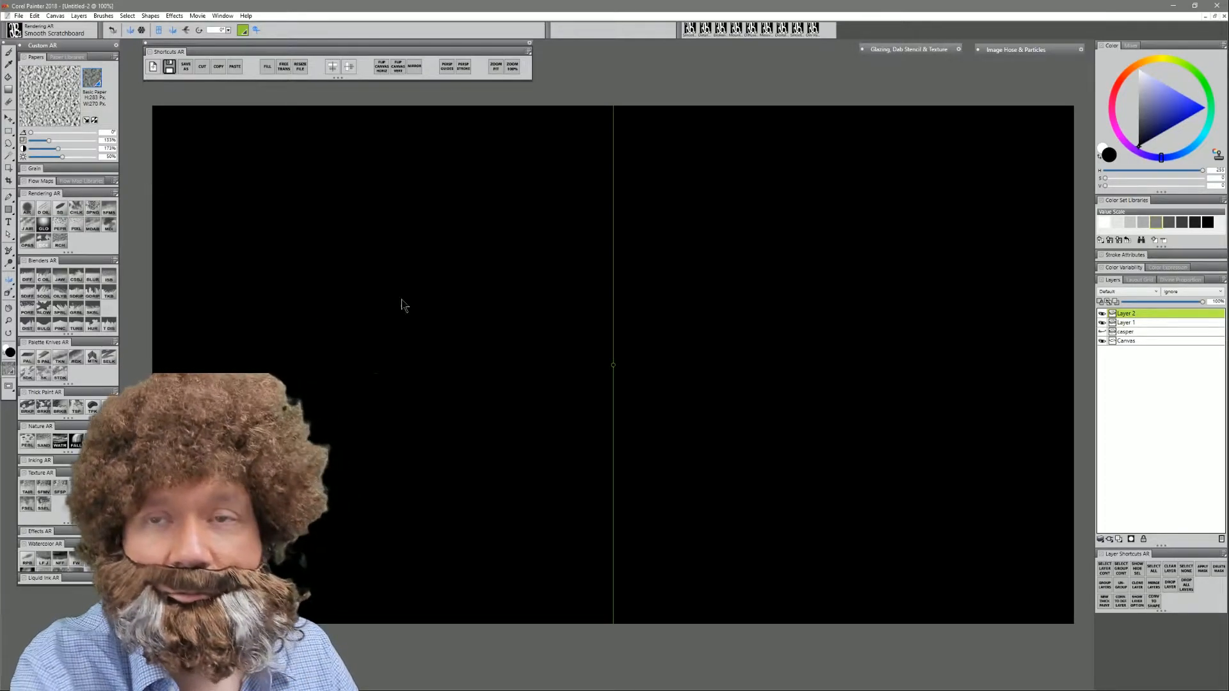
pyautogui.click(1143, 85)
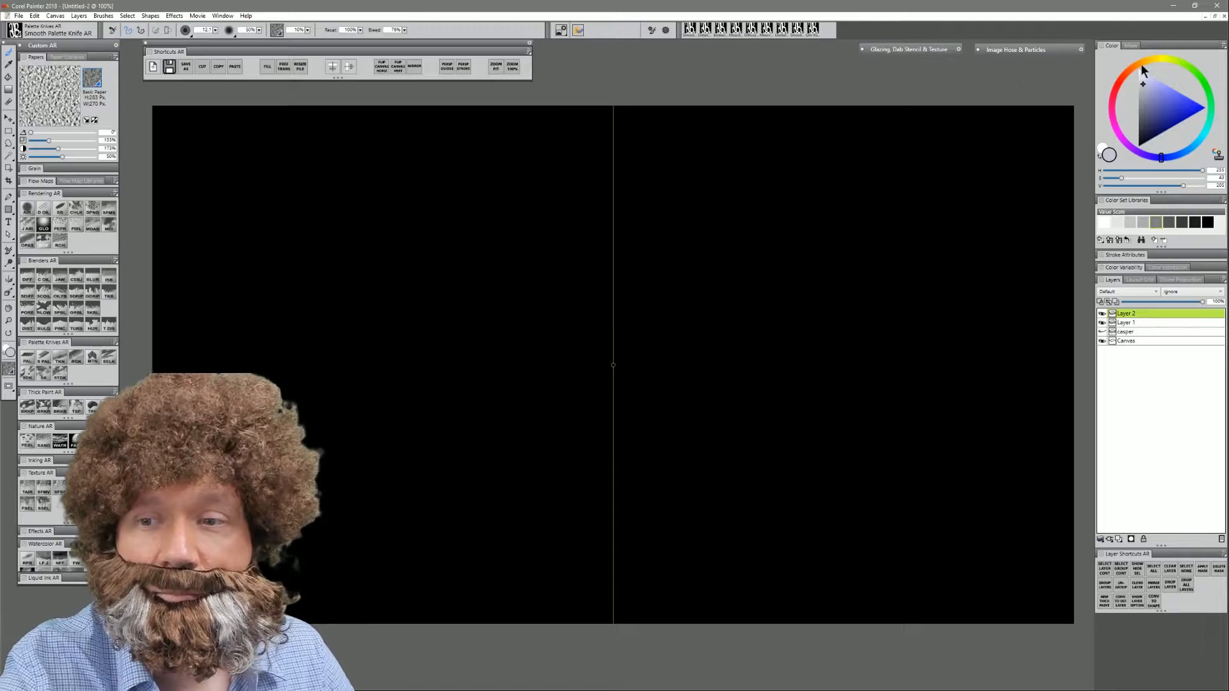
pyautogui.click(1140, 63)
pyautogui.moveTo(639, 229)
pyautogui.mouseDown()
pyautogui.moveTo(615, 181)
pyautogui.moveTo(530, 217)
pyautogui.moveTo(568, 199)
pyautogui.moveTo(602, 205)
pyautogui.moveTo(531, 243)
pyautogui.moveTo(505, 305)
pyautogui.moveTo(595, 406)
pyautogui.moveTo(661, 380)
pyautogui.moveTo(601, 359)
pyautogui.mouseUp()
pyautogui.hotkey('ctrl', 'z')
pyautogui.moveTo(541, 409); pyautogui.dragTo(563, 480)
pyautogui.moveTo(522, 392)
pyautogui.mouseDown()
pyautogui.moveTo(605, 521)
pyautogui.moveTo(544, 441)
pyautogui.moveTo(526, 381)
pyautogui.mouseUp()
pyautogui.hotkey('ctrl', 'z')
pyautogui.moveTo(542, 429); pyautogui.dragTo(532, 358)
pyautogui.moveTo(549, 298)
pyautogui.mouseDown()
pyautogui.moveTo(560, 275)
pyautogui.moveTo(613, 270)
pyautogui.moveTo(637, 362)
pyautogui.moveTo(567, 336)
pyautogui.moveTo(614, 388)
pyautogui.moveTo(681, 309)
pyautogui.mouseUp()
pyautogui.moveTo(549, 255)
pyautogui.mouseDown()
pyautogui.moveTo(561, 243)
pyautogui.moveTo(587, 265)
pyautogui.moveTo(589, 448)
pyautogui.moveTo(605, 485)
pyautogui.moveTo(638, 485)
pyautogui.mouseUp()
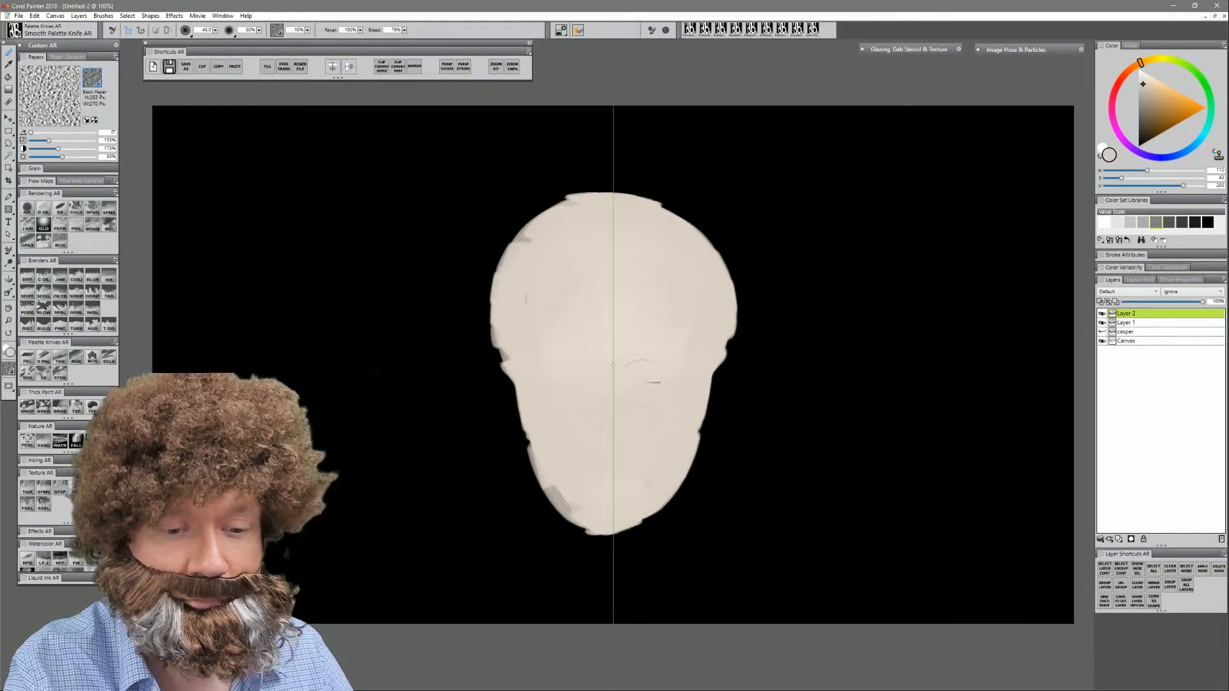
pyautogui.moveTo(547, 321)
pyautogui.mouseDown()
pyautogui.moveTo(560, 247)
pyautogui.moveTo(583, 225)
pyautogui.moveTo(551, 208)
pyautogui.moveTo(573, 237)
pyautogui.mouseUp()
# - On a new layer between the black fill and the head, paint a wide symmetrical mass of red hair behind the head
pyautogui.click(1135, 323)
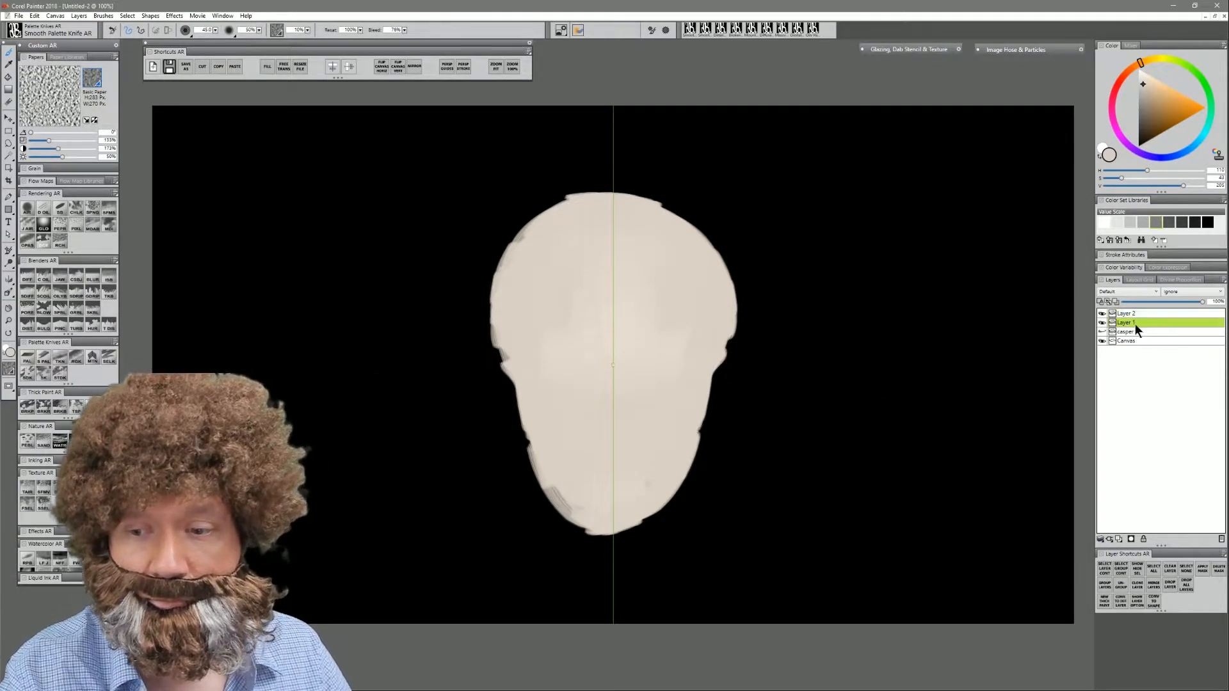
pyautogui.click(1123, 539)
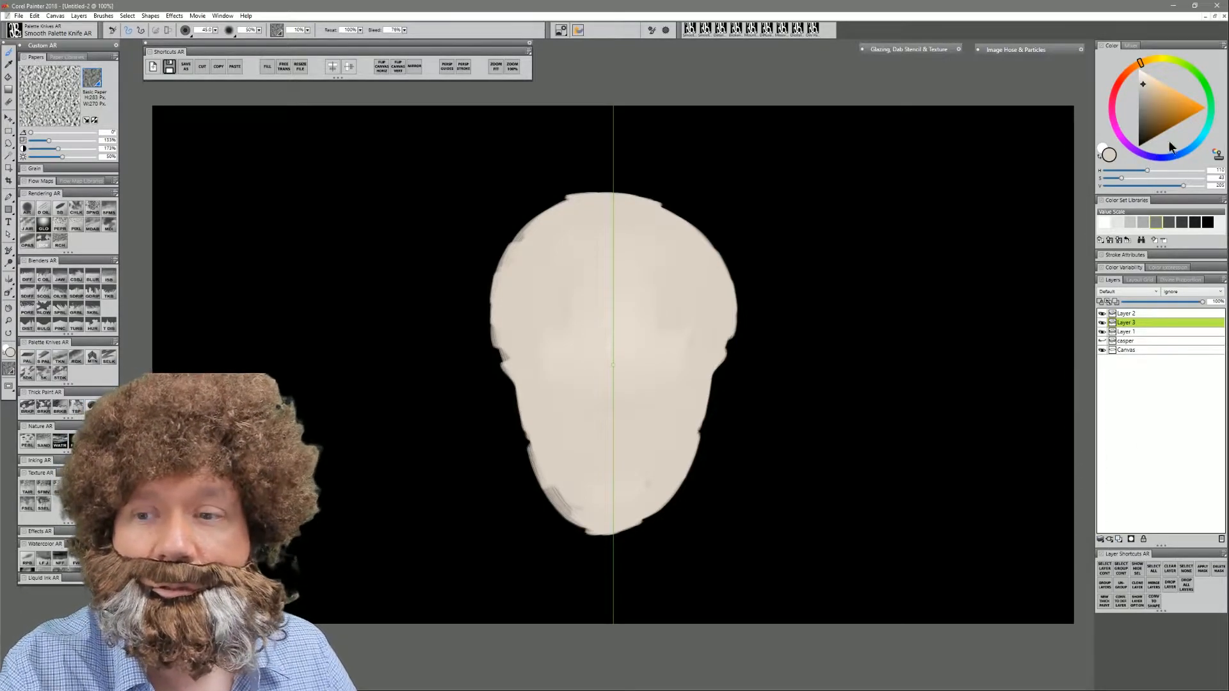
pyautogui.click(1175, 120)
pyautogui.moveTo(1179, 122); pyautogui.dragTo(1176, 125)
pyautogui.click(1119, 81)
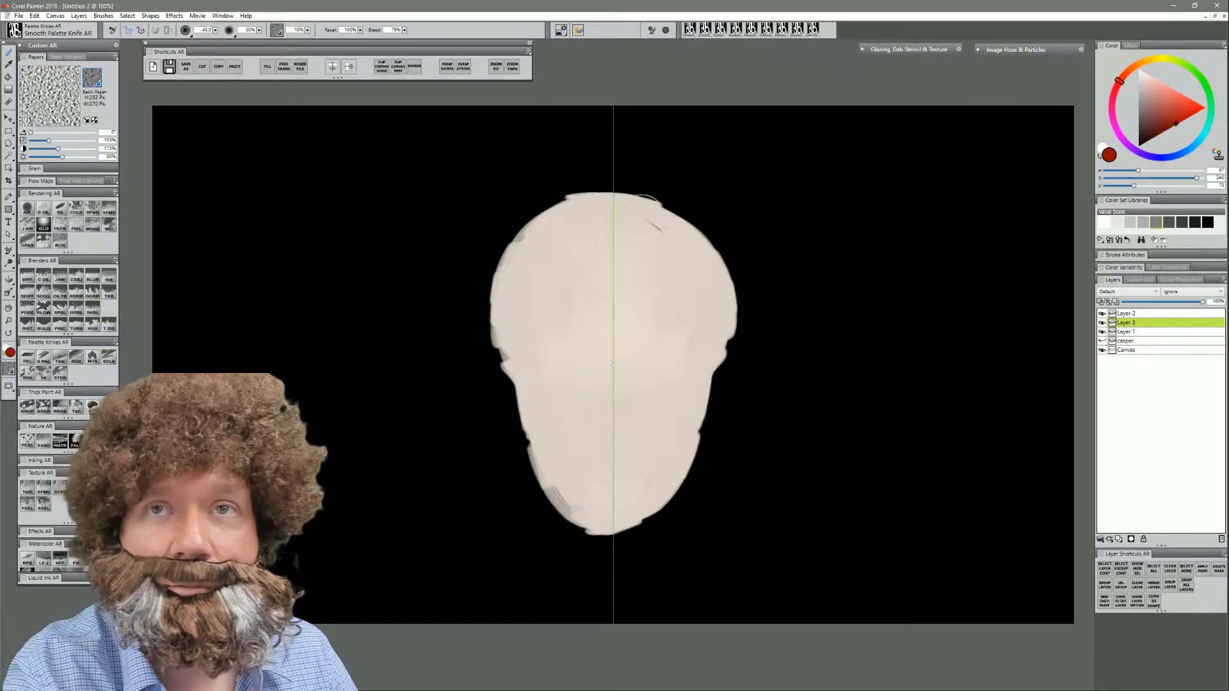
pyautogui.moveTo(565, 190)
pyautogui.mouseDown()
pyautogui.moveTo(608, 200)
pyautogui.moveTo(537, 207)
pyautogui.moveTo(472, 260)
pyautogui.moveTo(417, 358)
pyautogui.moveTo(412, 402)
pyautogui.moveTo(435, 400)
pyautogui.moveTo(435, 449)
pyautogui.moveTo(475, 534)
pyautogui.moveTo(507, 492)
pyautogui.moveTo(422, 521)
pyautogui.moveTo(431, 409)
pyautogui.moveTo(408, 457)
pyautogui.moveTo(413, 510)
pyautogui.moveTo(459, 427)
pyautogui.moveTo(460, 500)
pyautogui.moveTo(505, 452)
pyautogui.moveTo(503, 382)
pyautogui.moveTo(474, 412)
pyautogui.moveTo(469, 399)
pyautogui.moveTo(472, 412)
pyautogui.moveTo(500, 307)
pyautogui.moveTo(414, 320)
pyautogui.moveTo(377, 404)
pyautogui.moveTo(408, 432)
pyautogui.moveTo(374, 460)
pyautogui.moveTo(415, 466)
pyautogui.moveTo(448, 349)
pyautogui.moveTo(436, 354)
pyautogui.moveTo(489, 365)
pyautogui.moveTo(507, 355)
pyautogui.moveTo(469, 320)
pyautogui.moveTo(517, 242)
pyautogui.mouseUp()
pyautogui.moveTo(831, 429)
pyautogui.mouseDown()
pyautogui.moveTo(734, 442)
pyautogui.moveTo(731, 416)
pyautogui.mouseUp()
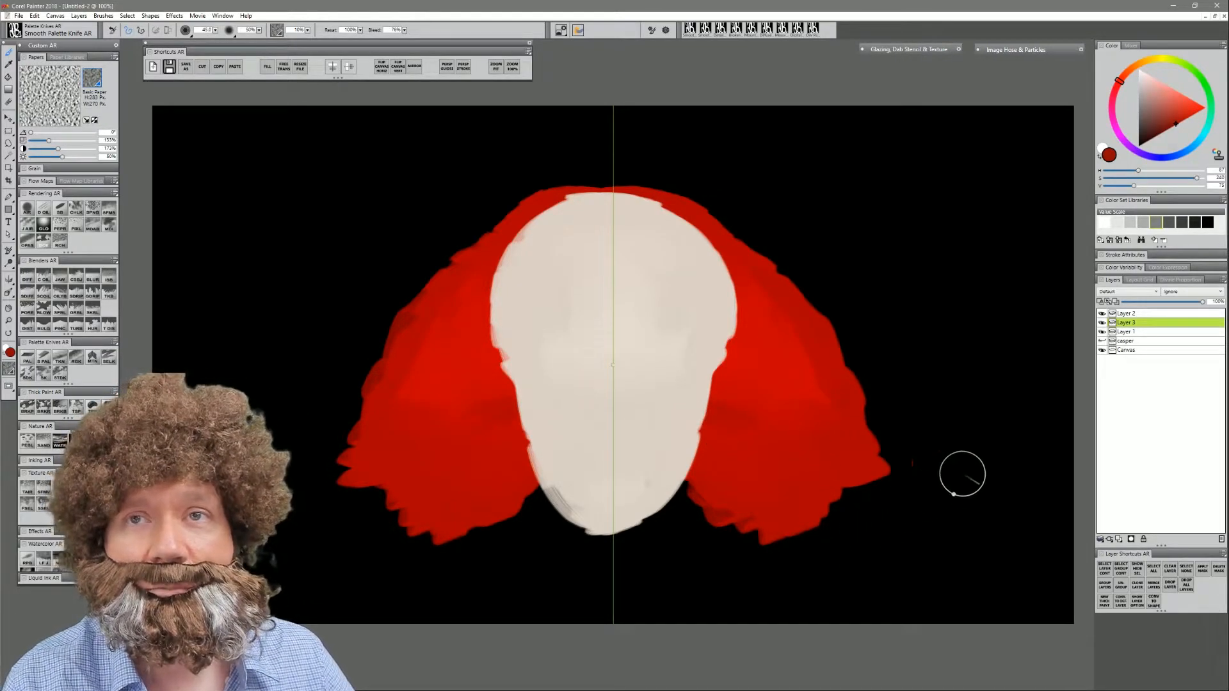
# - On a new top layer, sketch dark grey-brown face guides with a smaller brush: an eye line, a V to the nose, and a mouth line
pyautogui.click(1137, 313)
pyautogui.click(1119, 538)
pyautogui.moveTo(1151, 140); pyautogui.dragTo(1145, 141)
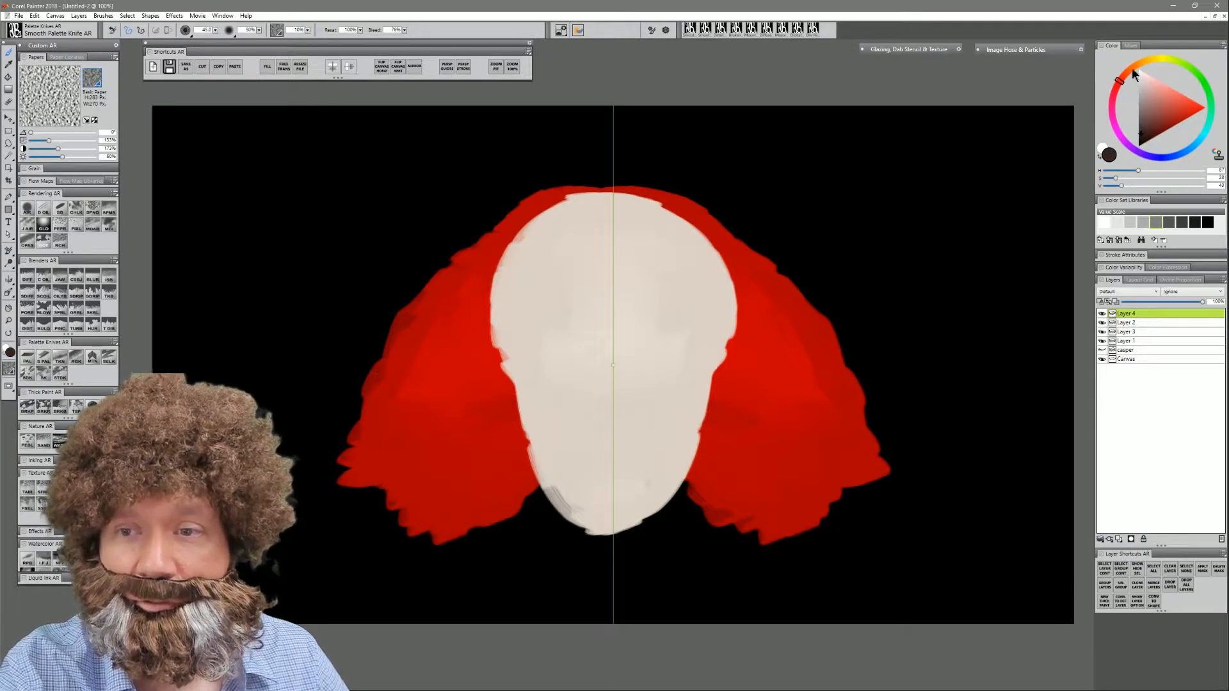
pyautogui.moveTo(1132, 70); pyautogui.dragTo(1128, 73)
pyautogui.click(1144, 124)
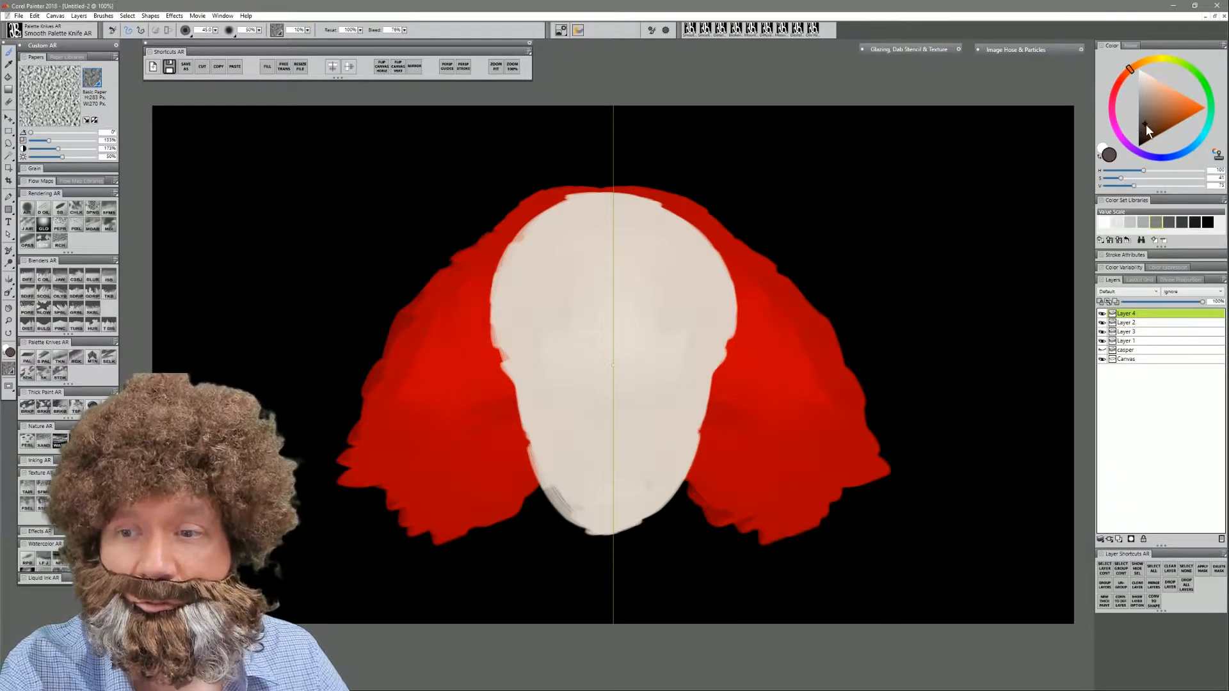
pyautogui.press('[')
pyautogui.press('[')
pyautogui.press('[')
pyautogui.press('[')
pyautogui.press('[')
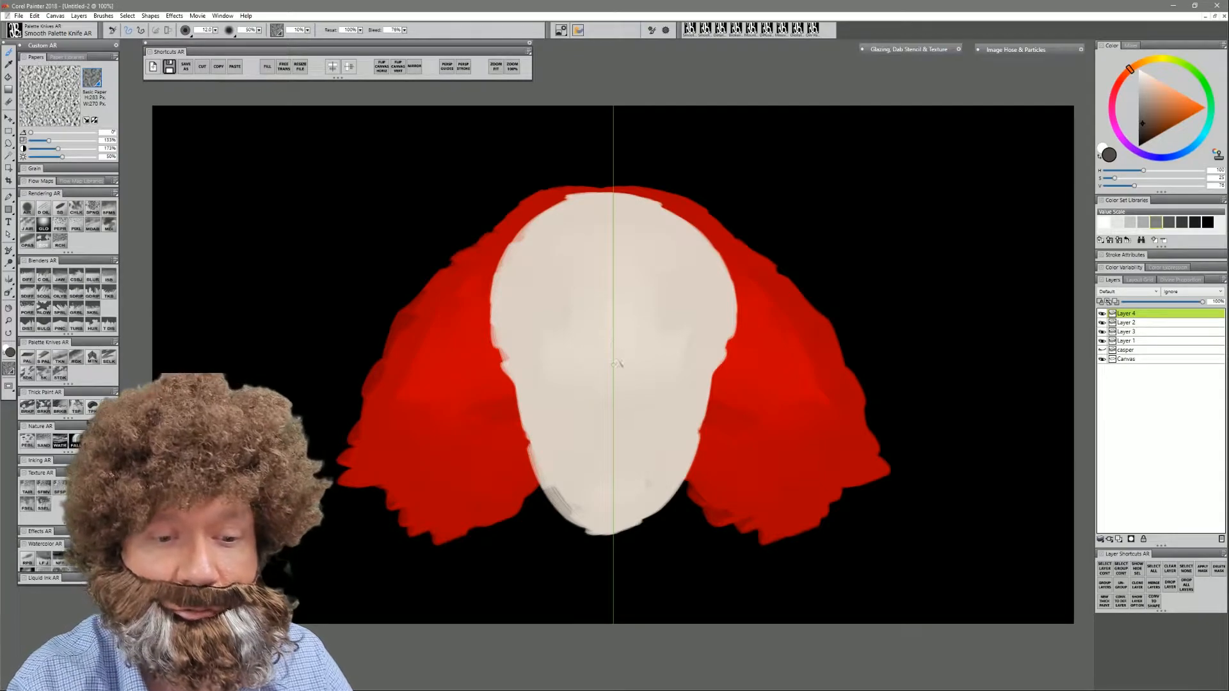
pyautogui.moveTo(551, 368); pyautogui.dragTo(674, 366)
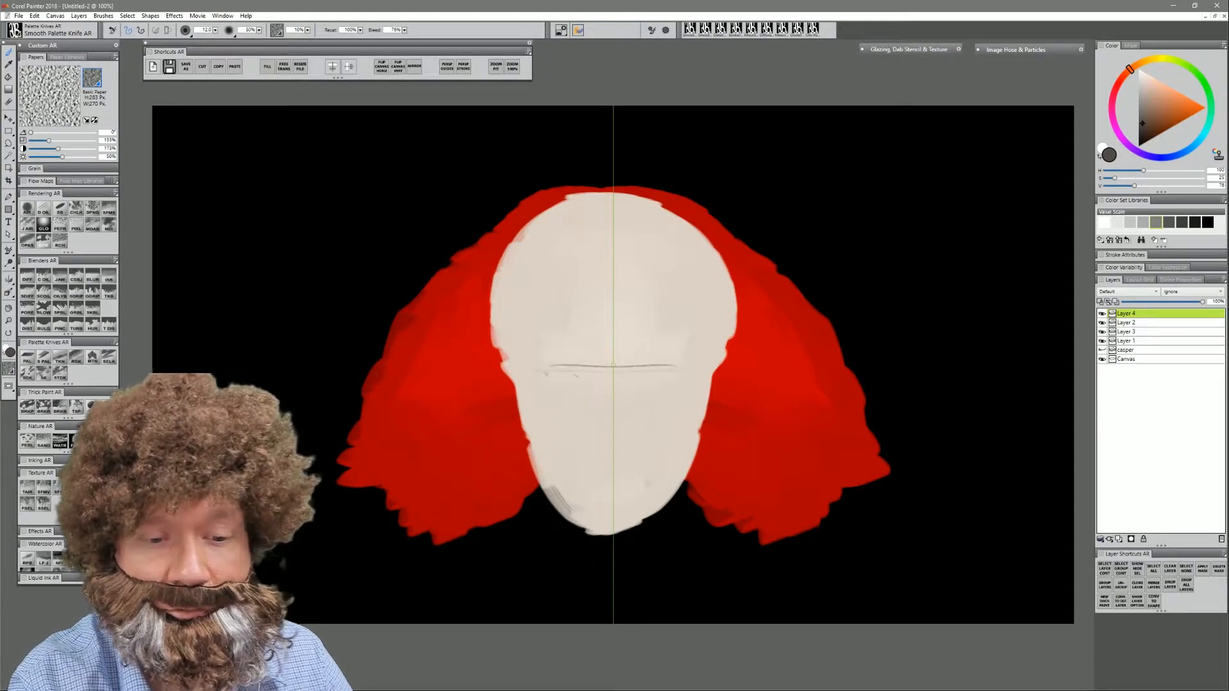
pyautogui.moveTo(547, 371)
pyautogui.mouseDown()
pyautogui.moveTo(590, 421)
pyautogui.moveTo(623, 430)
pyautogui.moveTo(637, 475)
pyautogui.mouseUp()
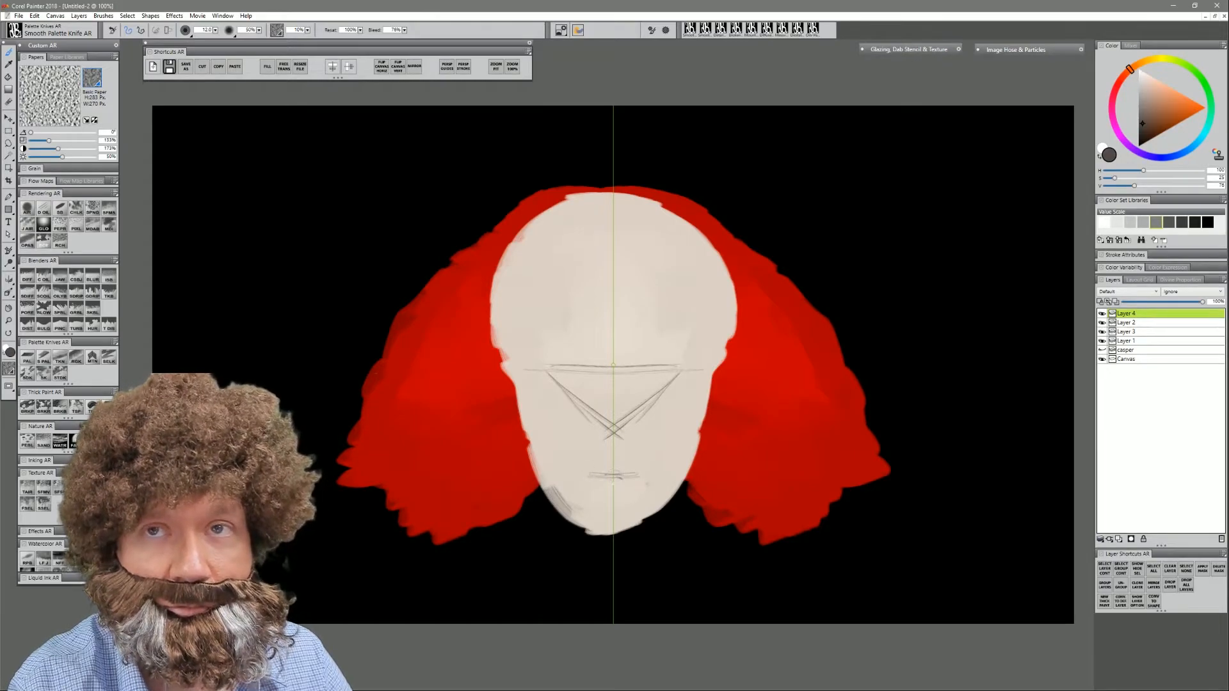
# - Undo the last guide stroke, and sketch the dark lips with upturned corners and the nose with nostrils, wings and a rounded tip
pyautogui.hotkey('ctrl', 'z')
pyautogui.moveTo(563, 474); pyautogui.dragTo(583, 466)
pyautogui.moveTo(580, 472)
pyautogui.mouseDown()
pyautogui.moveTo(629, 476)
pyautogui.moveTo(597, 484)
pyautogui.moveTo(630, 487)
pyautogui.moveTo(588, 477)
pyautogui.mouseUp()
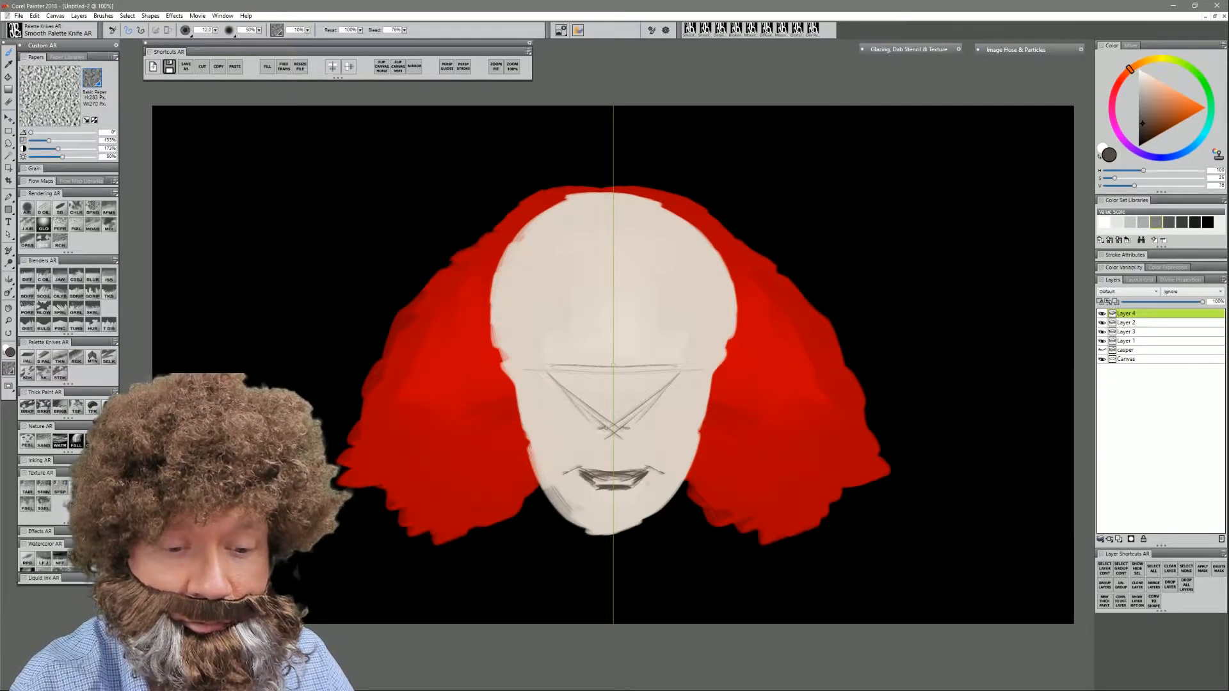
pyautogui.moveTo(595, 427); pyautogui.dragTo(605, 430)
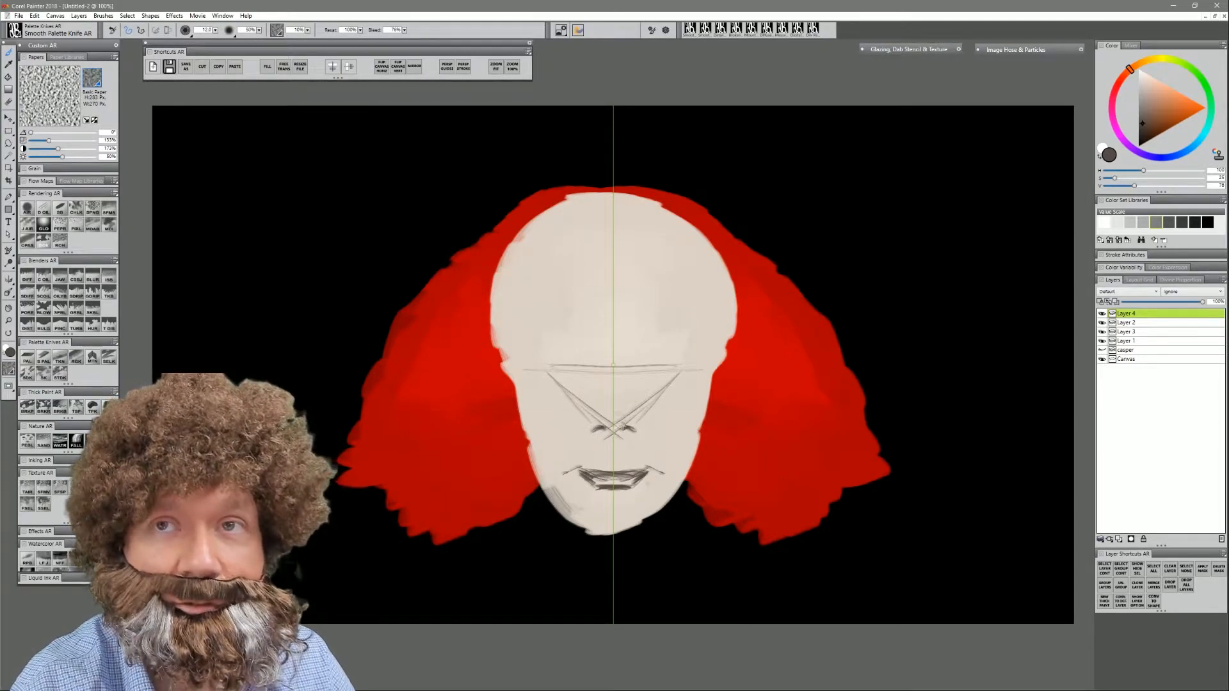
pyautogui.moveTo(589, 414)
pyautogui.mouseDown()
pyautogui.moveTo(582, 429)
pyautogui.moveTo(600, 419)
pyautogui.mouseUp()
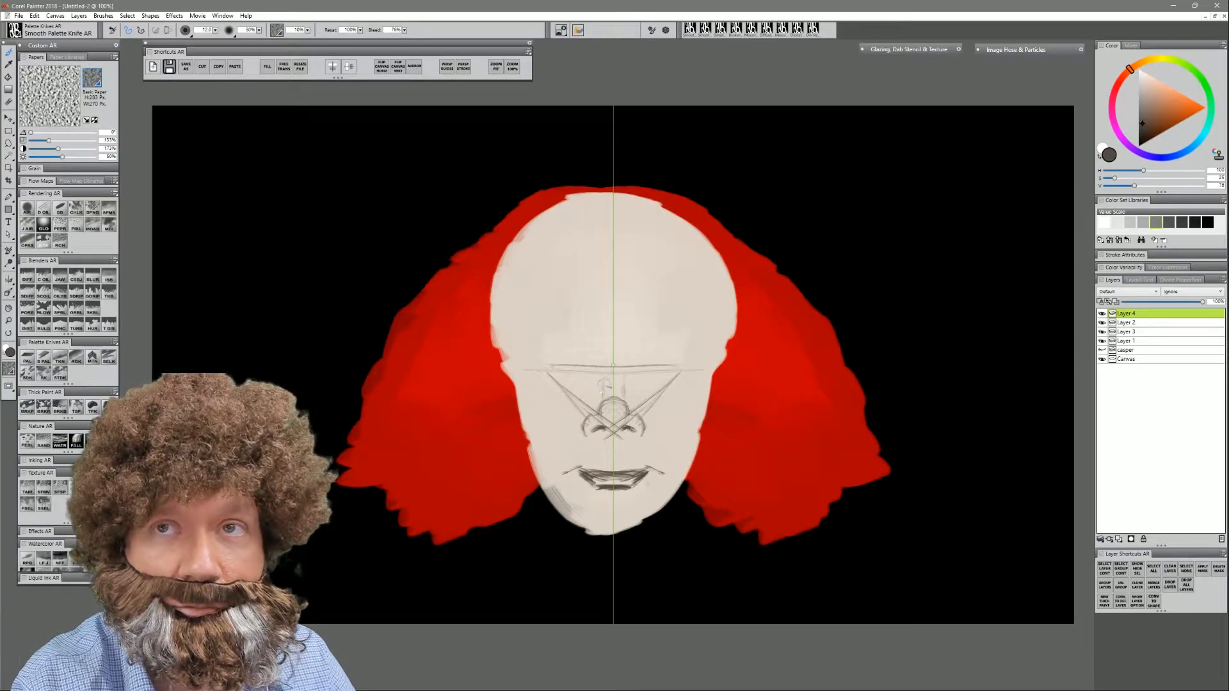
# - Sketch dark almond-shaped eyes along the eye line, with angled inner corners, upper lid creases and round irises
pyautogui.moveTo(602, 362); pyautogui.dragTo(583, 368)
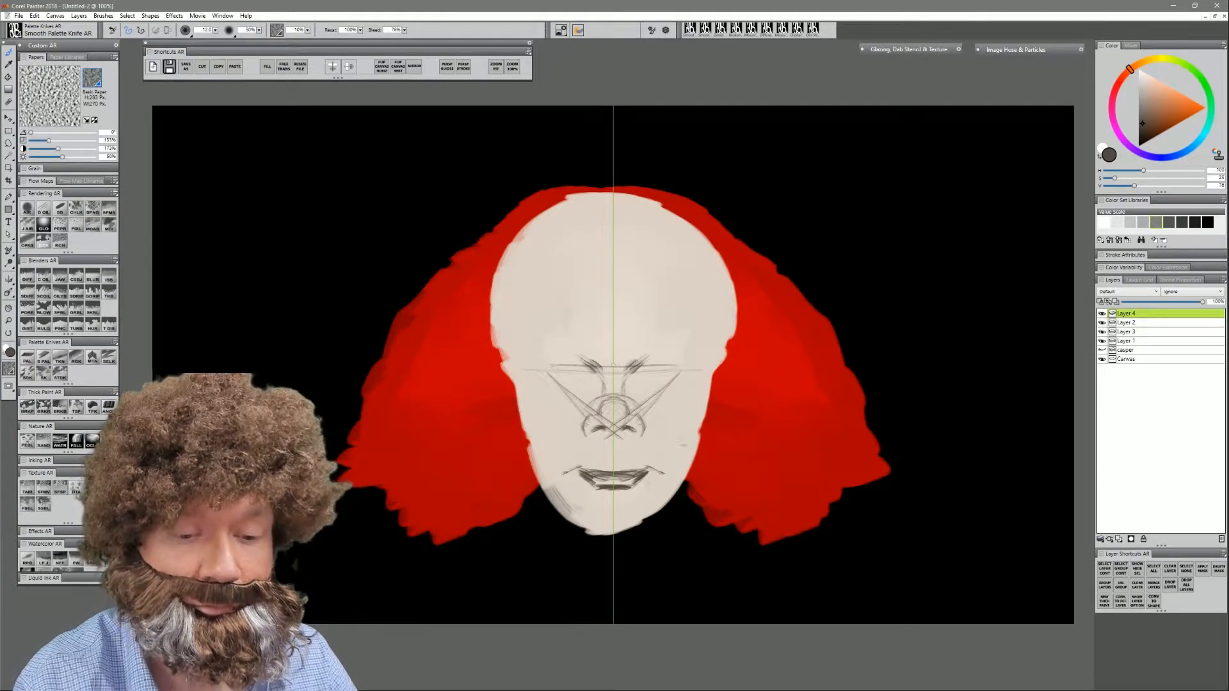
pyautogui.moveTo(591, 368)
pyautogui.mouseDown()
pyautogui.moveTo(555, 361)
pyautogui.moveTo(542, 373)
pyautogui.moveTo(596, 375)
pyautogui.moveTo(564, 358)
pyautogui.moveTo(543, 367)
pyautogui.moveTo(587, 383)
pyautogui.moveTo(543, 377)
pyautogui.mouseUp()
pyautogui.hotkey('ctrl', 'z')
pyautogui.hotkey('ctrl', 'z')
pyautogui.hotkey('ctrl', 'z')
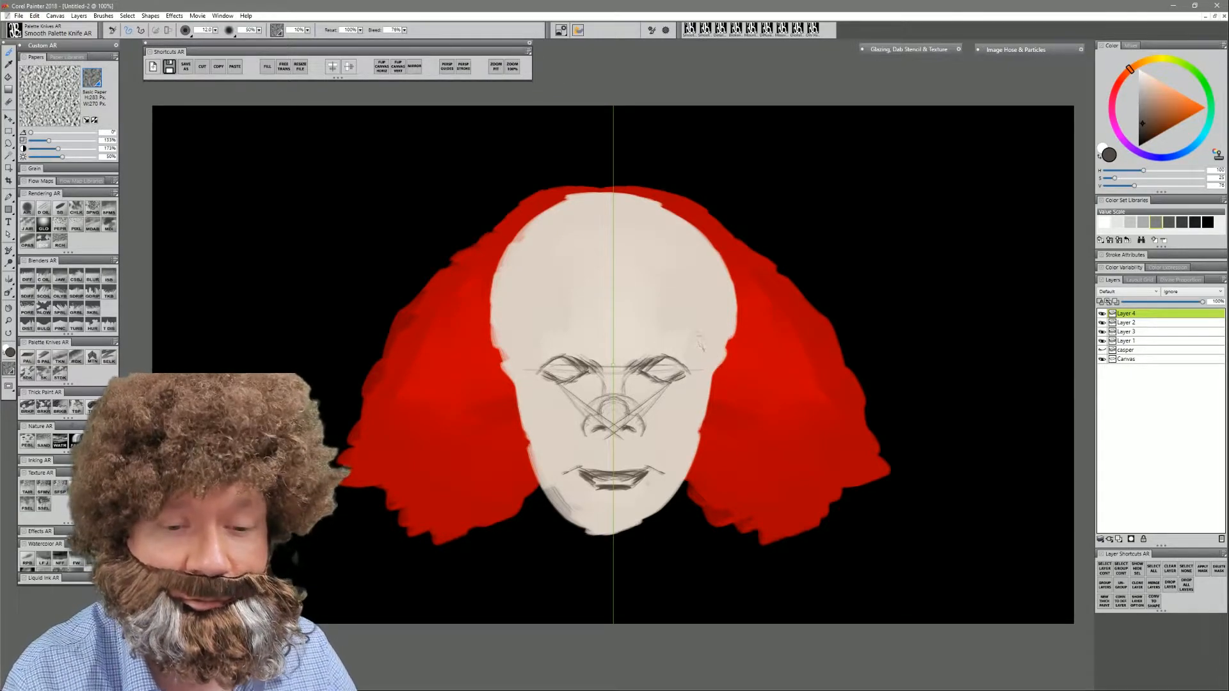
pyautogui.moveTo(643, 353); pyautogui.dragTo(659, 354)
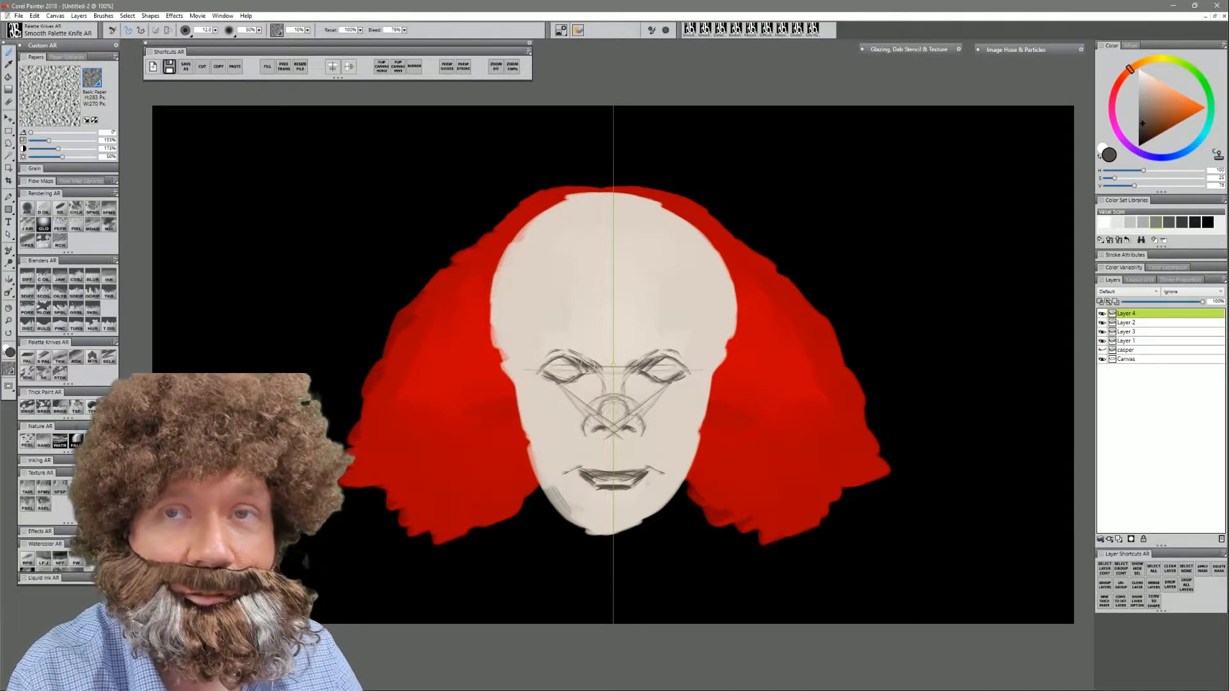
pyautogui.moveTo(556, 365)
pyautogui.mouseDown()
pyautogui.moveTo(567, 379)
pyautogui.moveTo(574, 370)
pyautogui.moveTo(556, 376)
pyautogui.moveTo(566, 381)
pyautogui.mouseUp()
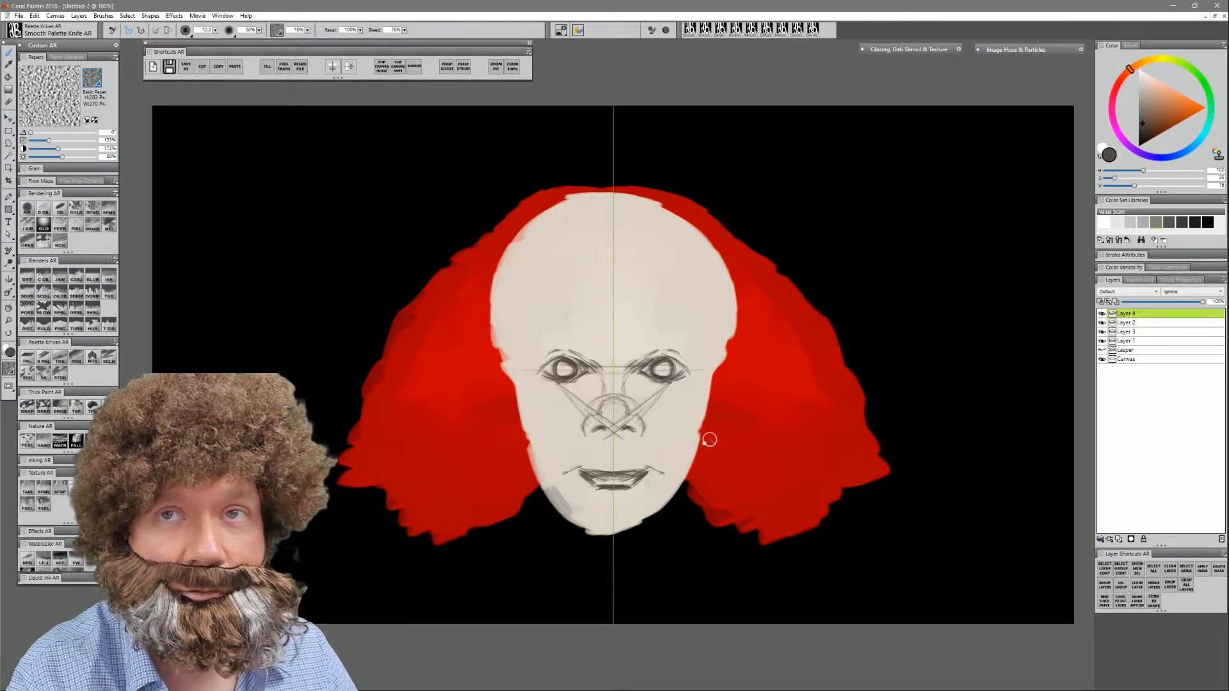
pyautogui.moveTo(578, 318)
pyautogui.mouseDown()
pyautogui.moveTo(525, 321)
pyautogui.moveTo(569, 317)
pyautogui.moveTo(552, 312)
pyautogui.mouseUp()
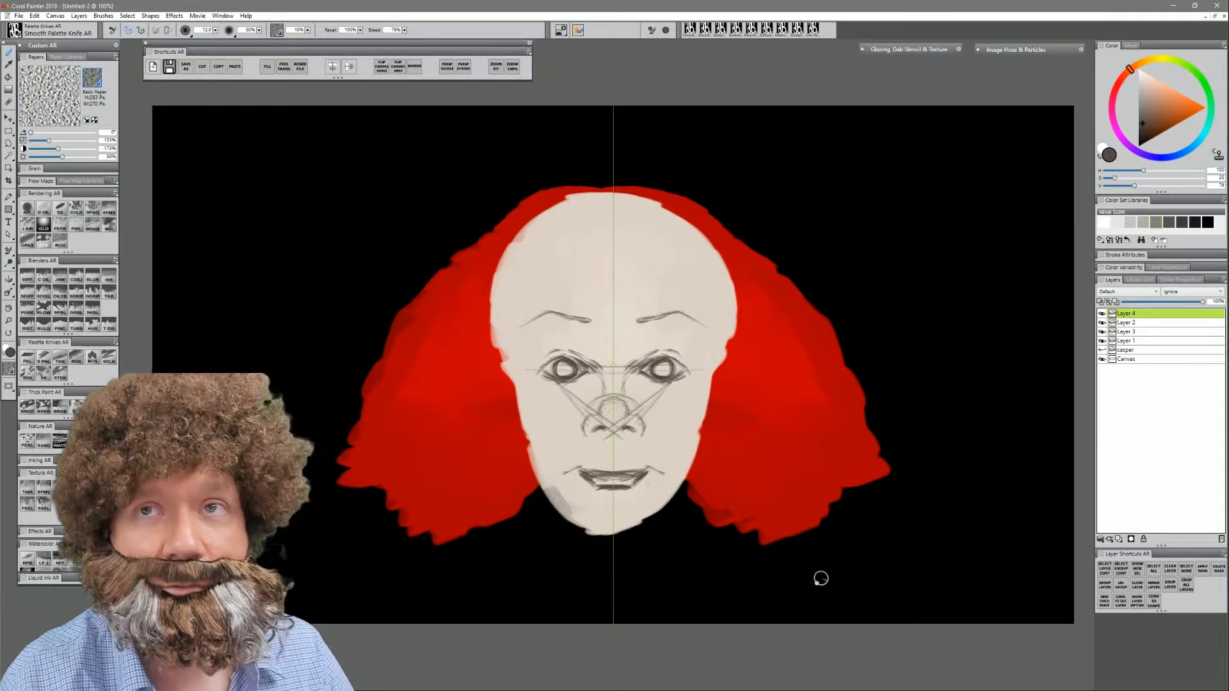
pyautogui.hotkey('ctrl', 'z')
pyautogui.hotkey('ctrl', 'z')
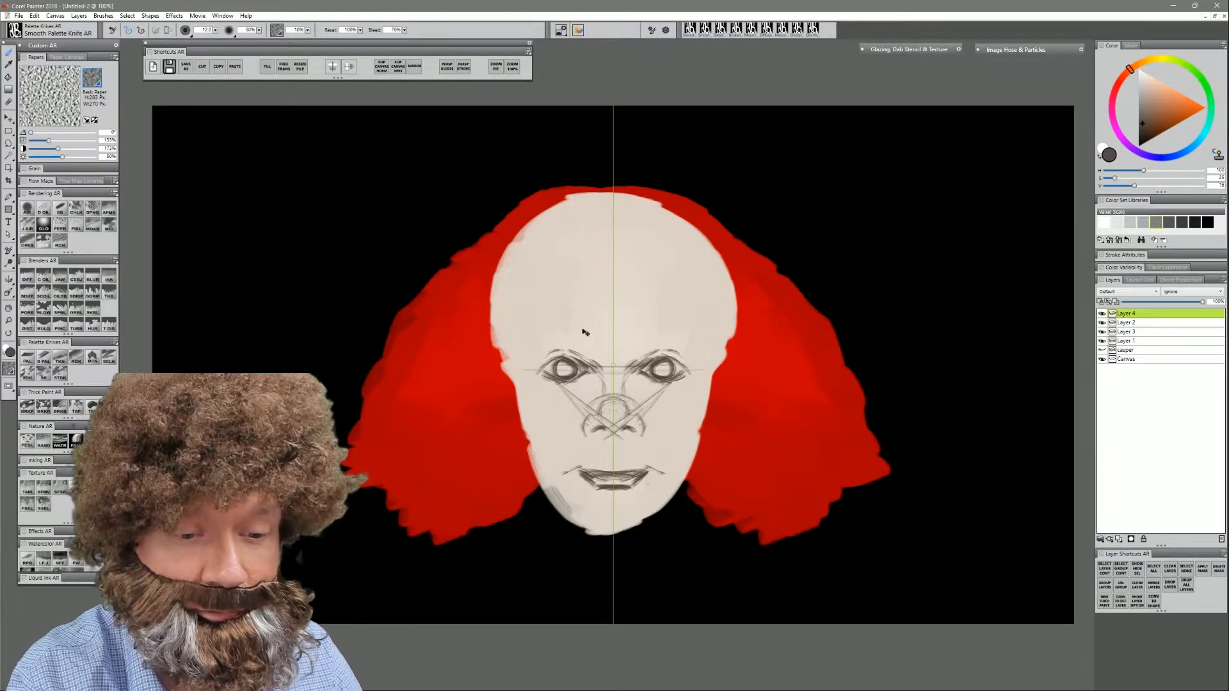
# - Sketch thin arched eyebrows well above the eyes, and extend the mouth corners outward with dark strokes
pyautogui.moveTo(579, 323); pyautogui.dragTo(531, 332)
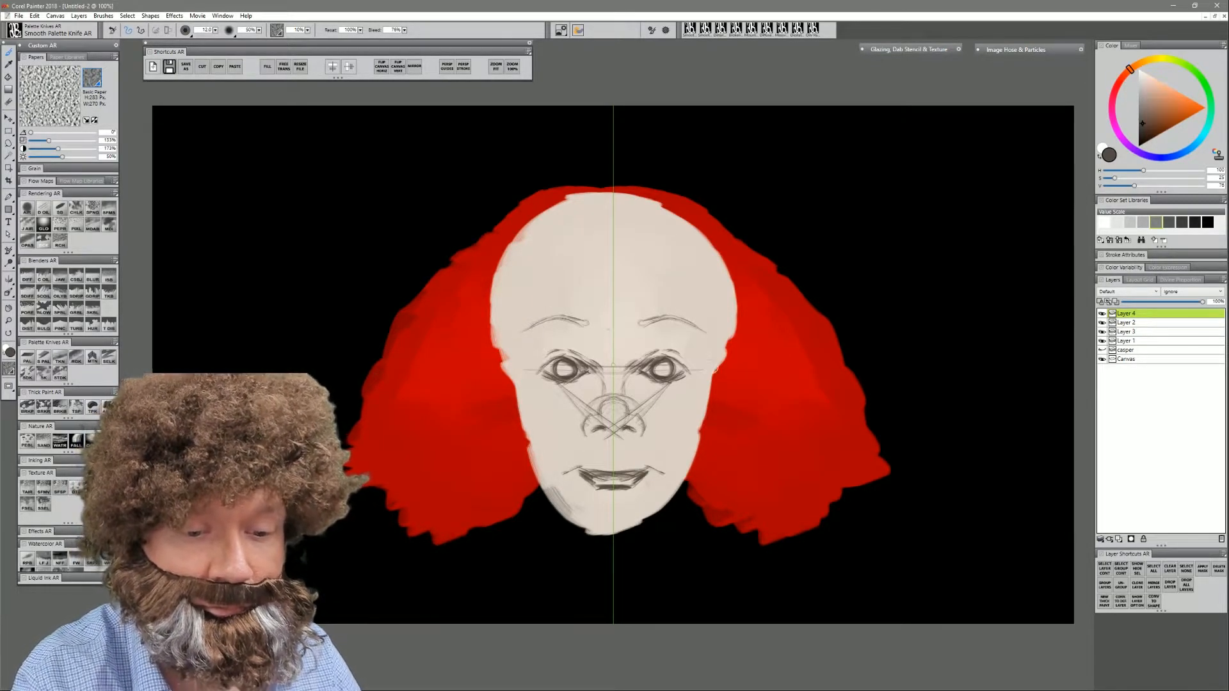
pyautogui.moveTo(573, 466)
pyautogui.mouseDown()
pyautogui.moveTo(555, 470)
pyautogui.moveTo(603, 473)
pyautogui.mouseUp()
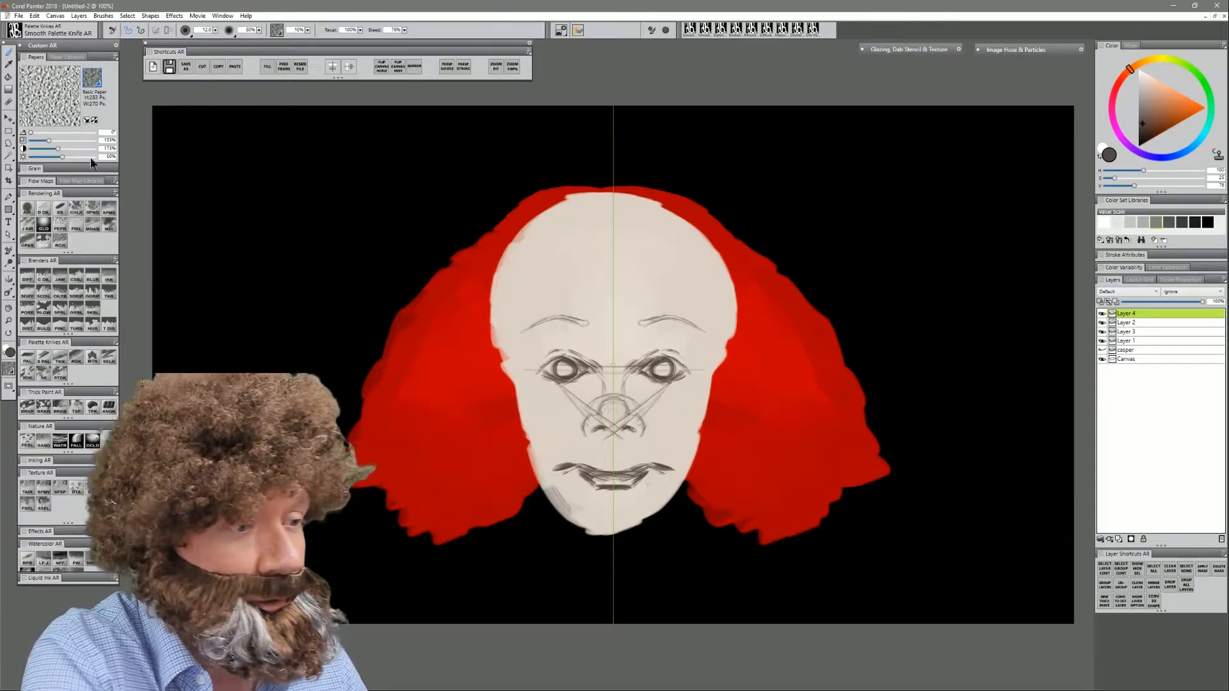
# - Lasso the nose sketch on Layer 4, cut it out and paste it in place on a new layer
pyautogui.click(17, 145)
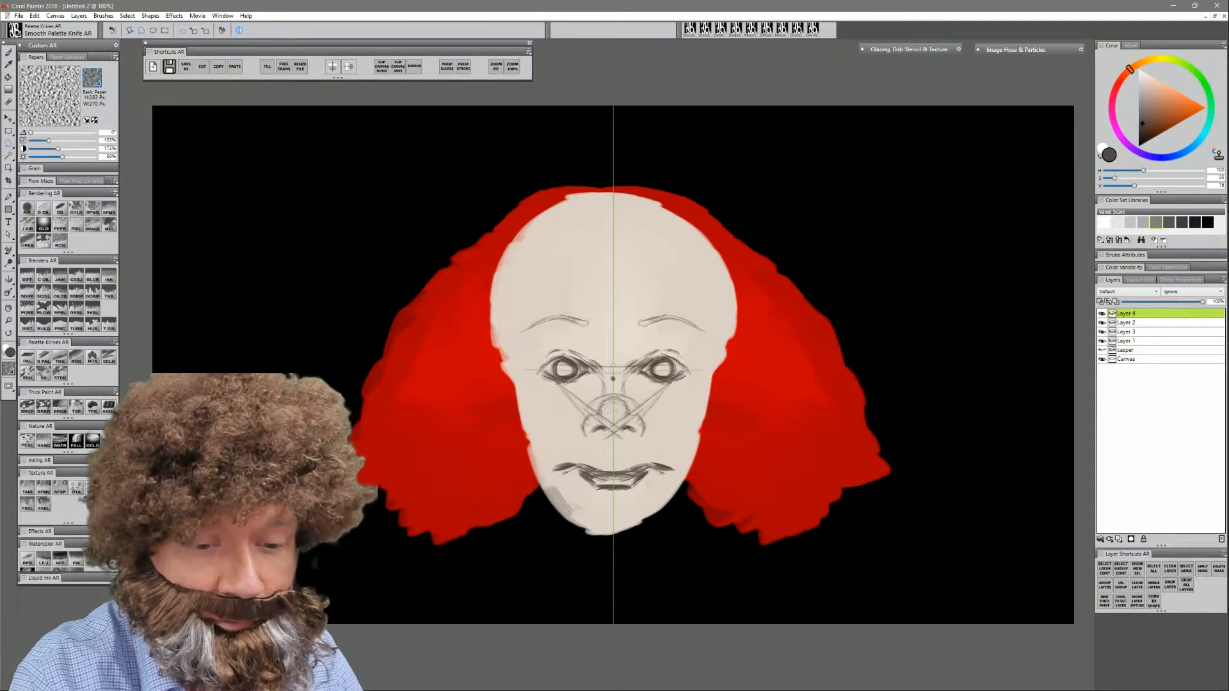
pyautogui.moveTo(662, 435); pyautogui.dragTo(621, 379)
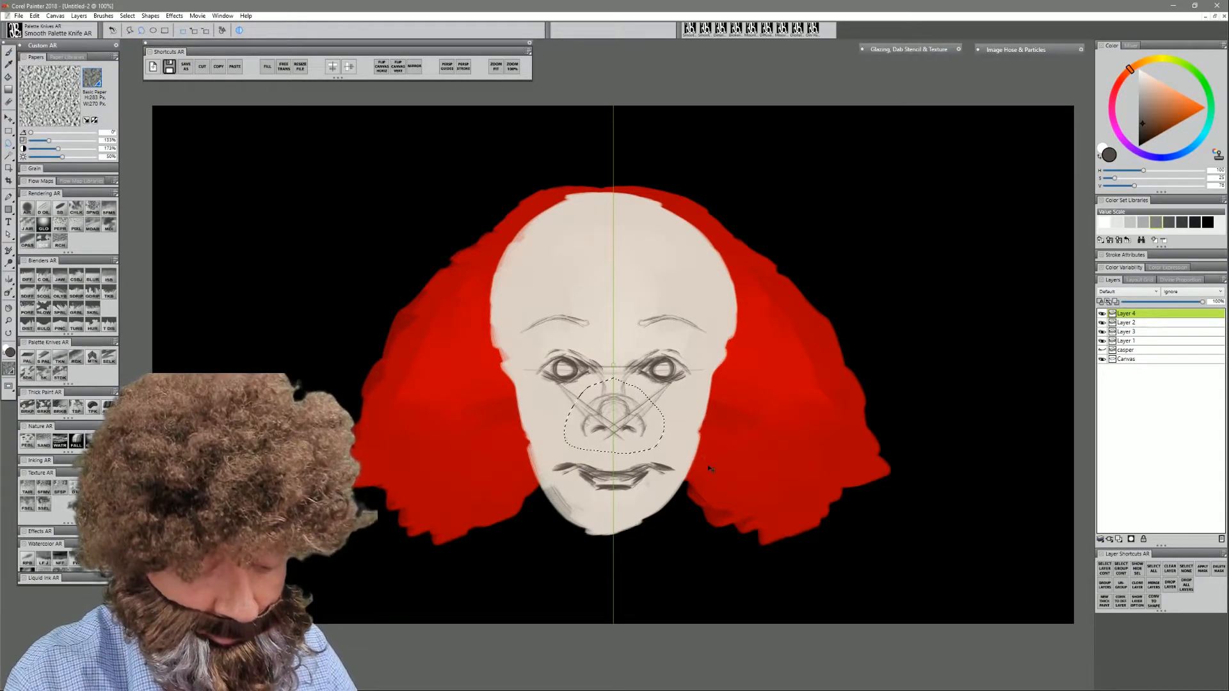
pyautogui.press('Delete')
pyautogui.hotkey('ctrl', 'v')
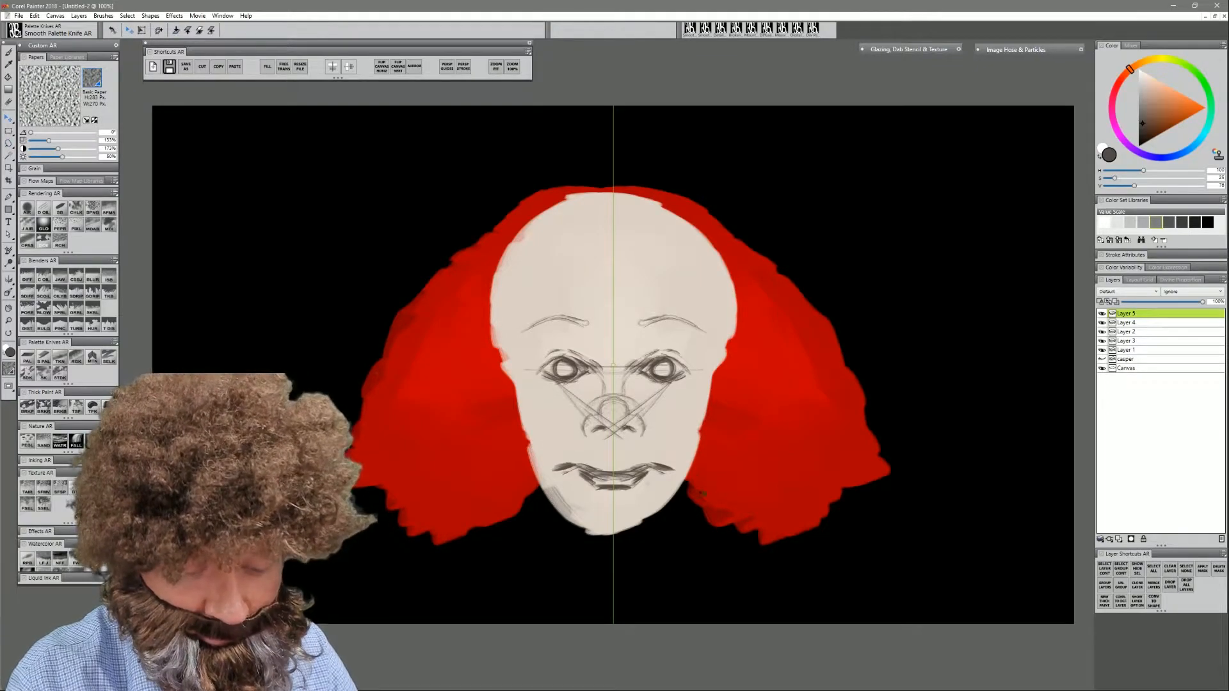
# - Nudge the pasted nose slightly down toward the mouth
pyautogui.press('Down')
pyautogui.press('Down')
pyautogui.press('Down')
pyautogui.press('Down')
pyautogui.press('Down')
pyautogui.press('Down')
pyautogui.press('Down')
pyautogui.press('Down')
pyautogui.press('Down')
pyautogui.press('Down')
pyautogui.press('Down')
pyautogui.press('Down')
pyautogui.press('Down')
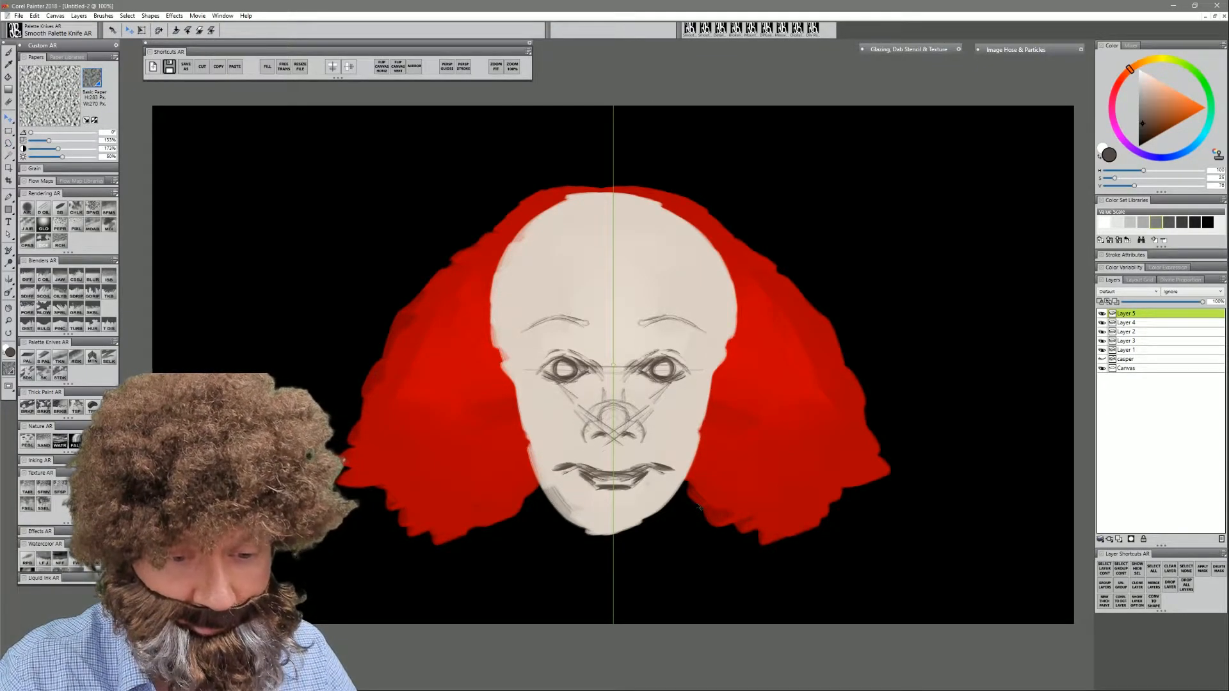
pyautogui.press('Down')
pyautogui.press('Down')
pyautogui.press('Down')
pyautogui.press('Down')
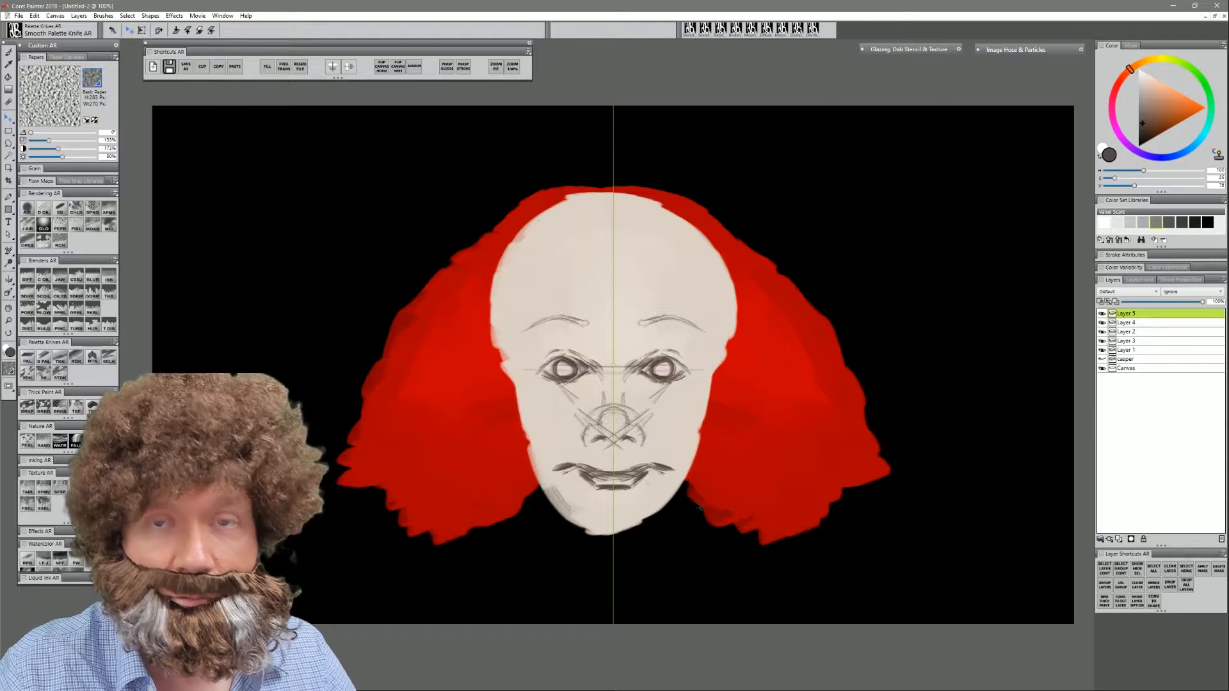
pyautogui.press('Down')
pyautogui.press('Down')
pyautogui.press('Down')
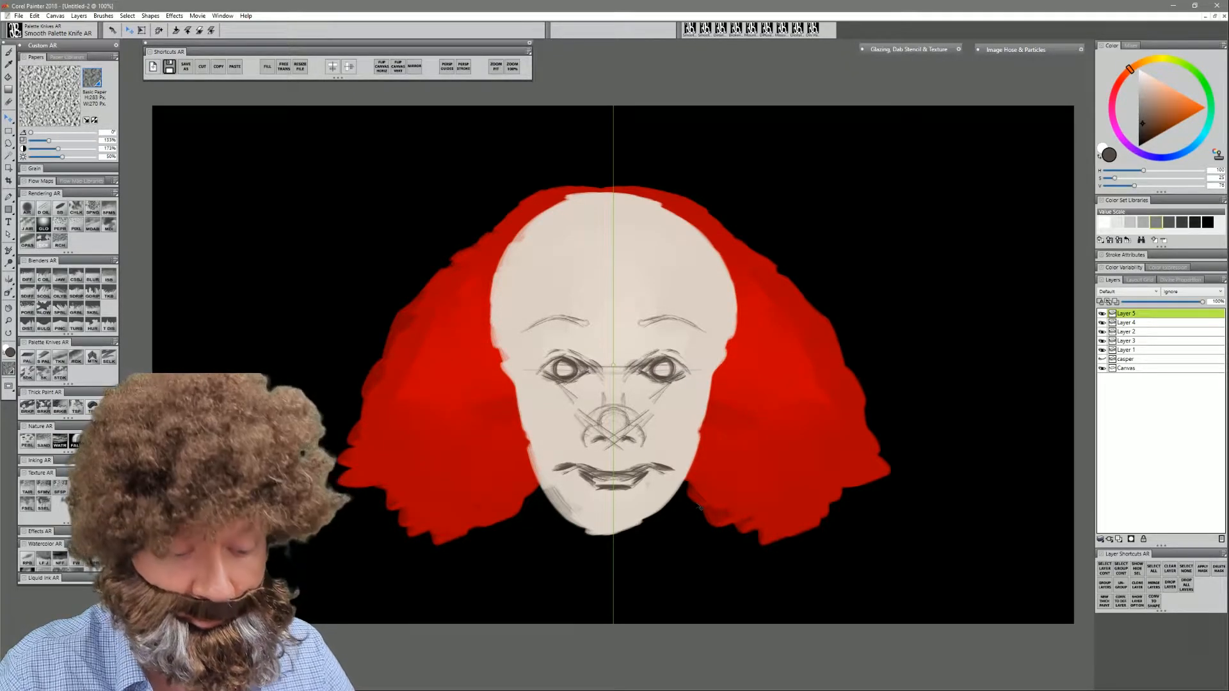
# - Draw bridge lines joining the lowered nose to the inner eyes, and merge the nose layer into Layer 4
pyautogui.press('b')
pyautogui.moveTo(603, 382); pyautogui.dragTo(605, 400)
pyautogui.hotkey('ctrl', 'e')
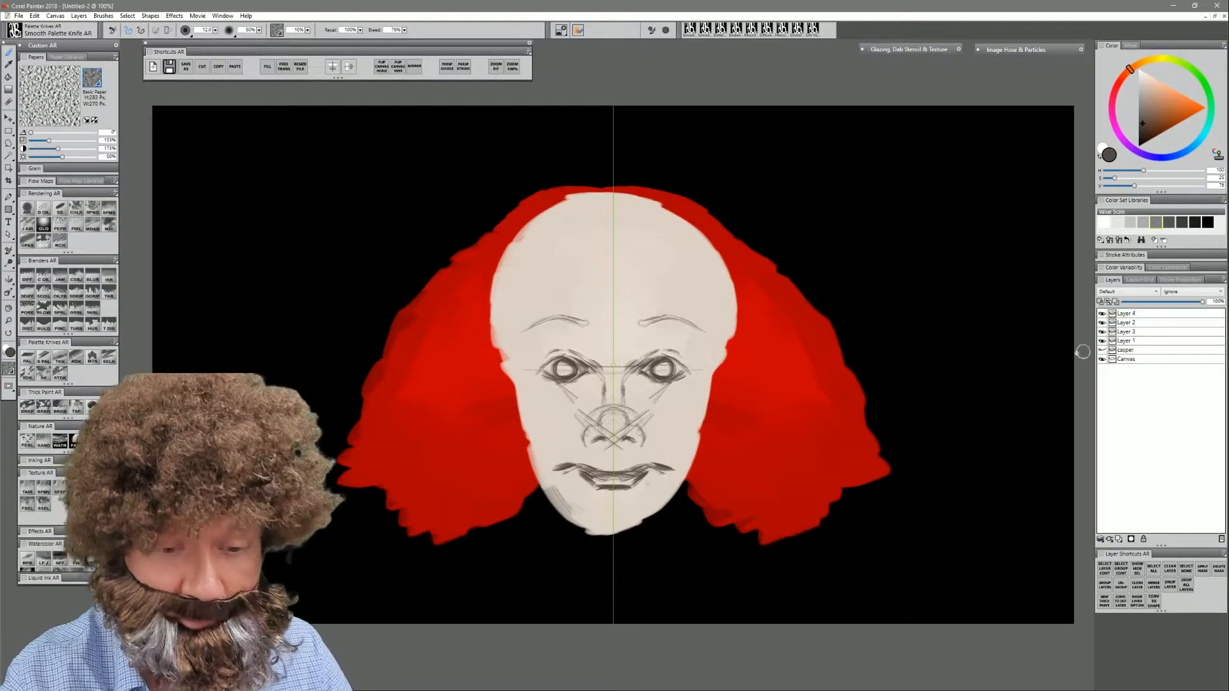
# - Darken the irises and thicken the eyebrows, and add a short shadow line below the lower lip
pyautogui.moveTo(557, 361)
pyautogui.mouseDown()
pyautogui.moveTo(546, 368)
pyautogui.moveTo(582, 368)
pyautogui.moveTo(540, 372)
pyautogui.moveTo(573, 365)
pyautogui.moveTo(585, 370)
pyautogui.moveTo(576, 378)
pyautogui.mouseUp()
pyautogui.moveTo(588, 323); pyautogui.dragTo(528, 329)
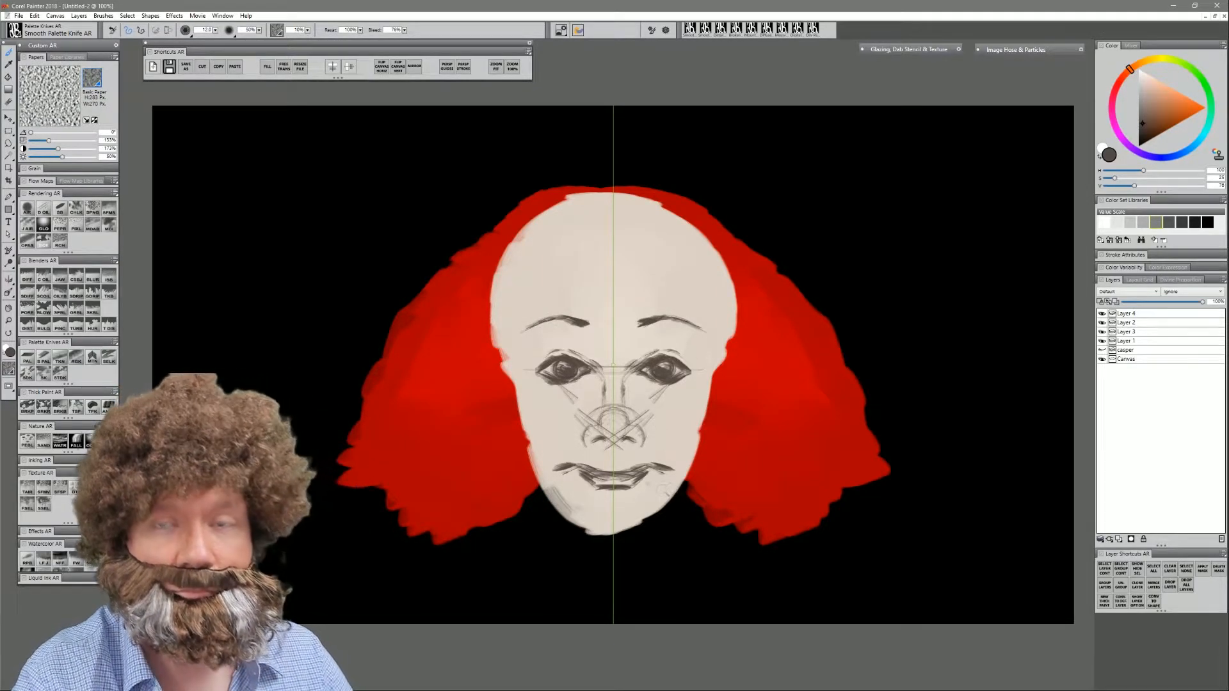
pyautogui.moveTo(622, 503); pyautogui.dragTo(647, 495)
pyautogui.hotkey('ctrl', 'z')
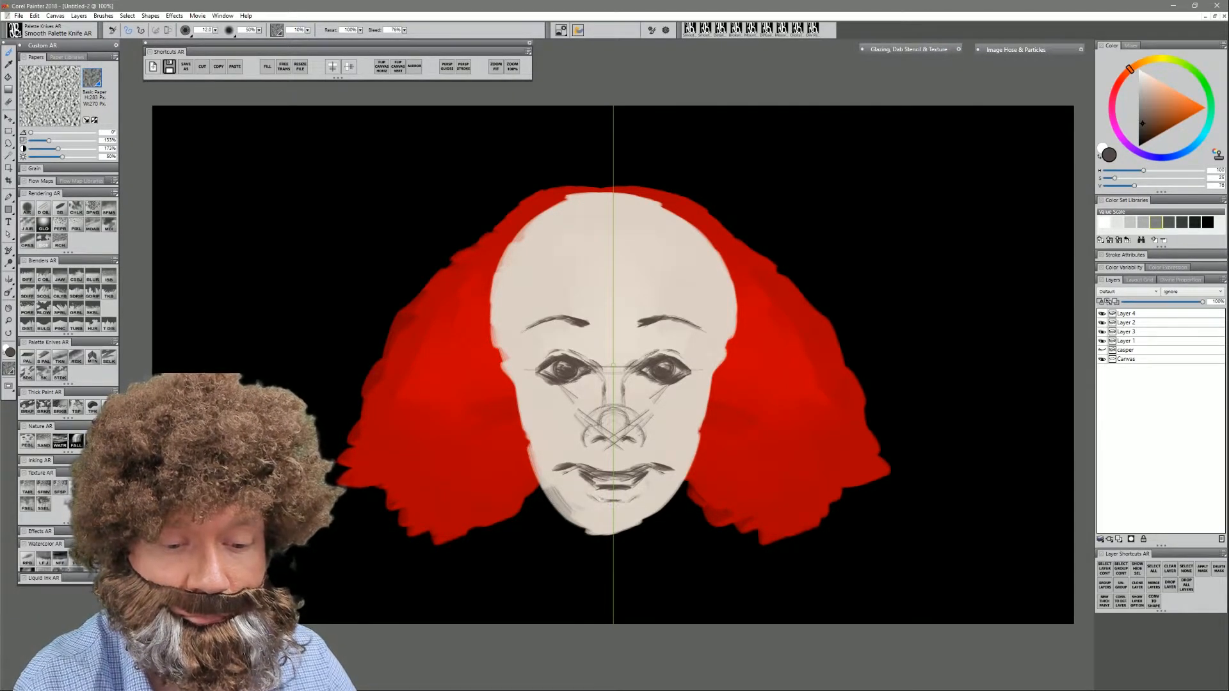
# - On Layer 2, sample the beige skin colour and paint the head outline wider at the jaw, chin, temples and crown
pyautogui.click(1134, 332)
pyautogui.click(1102, 332)
pyautogui.click(1102, 332)
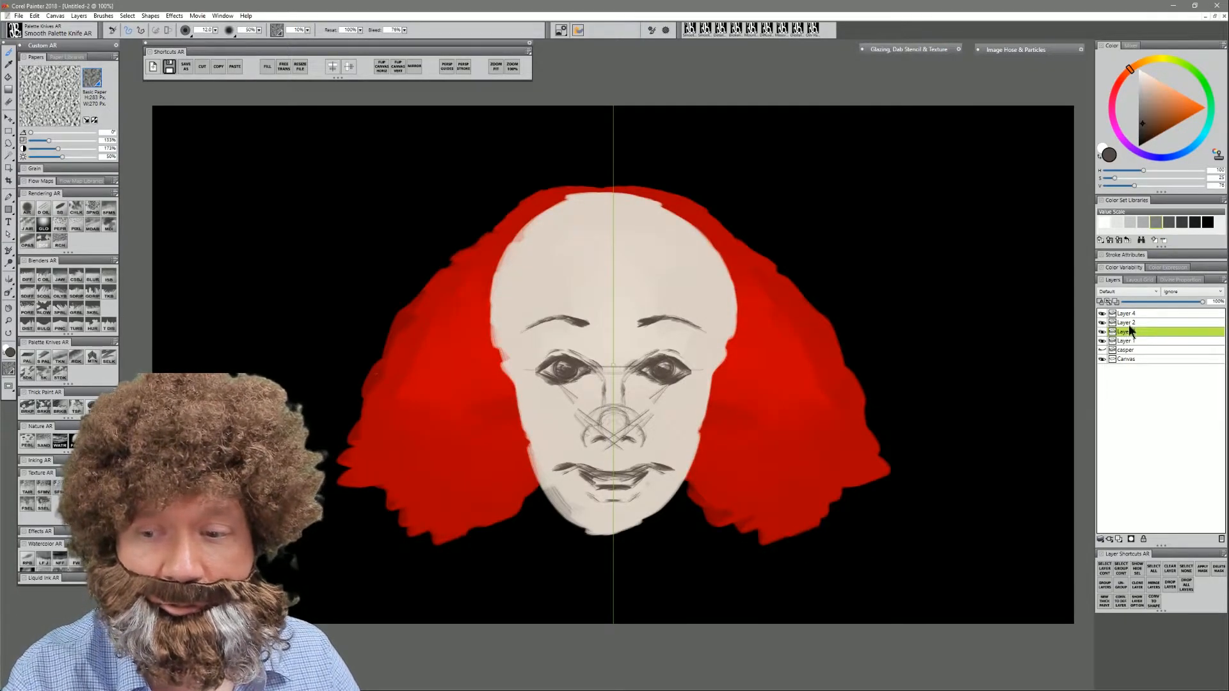
pyautogui.click(1128, 324)
pyautogui.keyDown('alt'); pyautogui.click(691, 368); pyautogui.keyUp('alt')
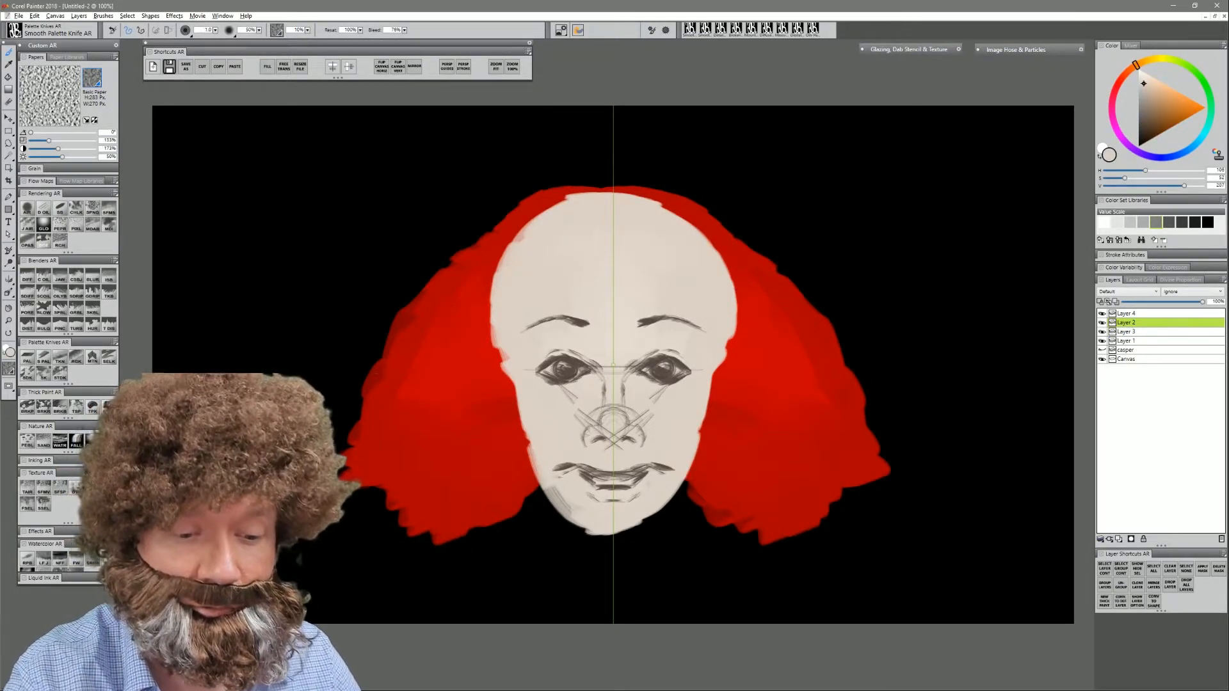
pyautogui.moveTo(543, 485)
pyautogui.mouseDown()
pyautogui.moveTo(594, 533)
pyautogui.moveTo(632, 542)
pyautogui.moveTo(618, 544)
pyautogui.moveTo(651, 531)
pyautogui.moveTo(692, 473)
pyautogui.mouseUp()
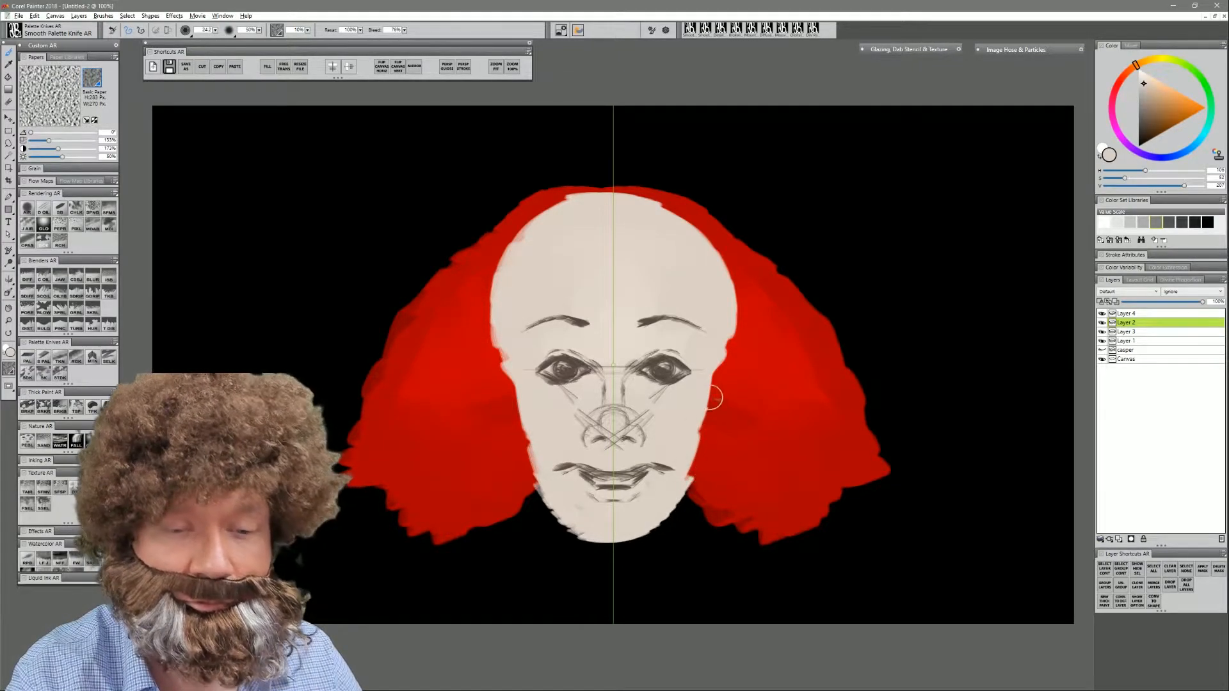
pyautogui.moveTo(488, 311)
pyautogui.mouseDown()
pyautogui.moveTo(500, 357)
pyautogui.moveTo(500, 251)
pyautogui.moveTo(604, 190)
pyautogui.mouseUp()
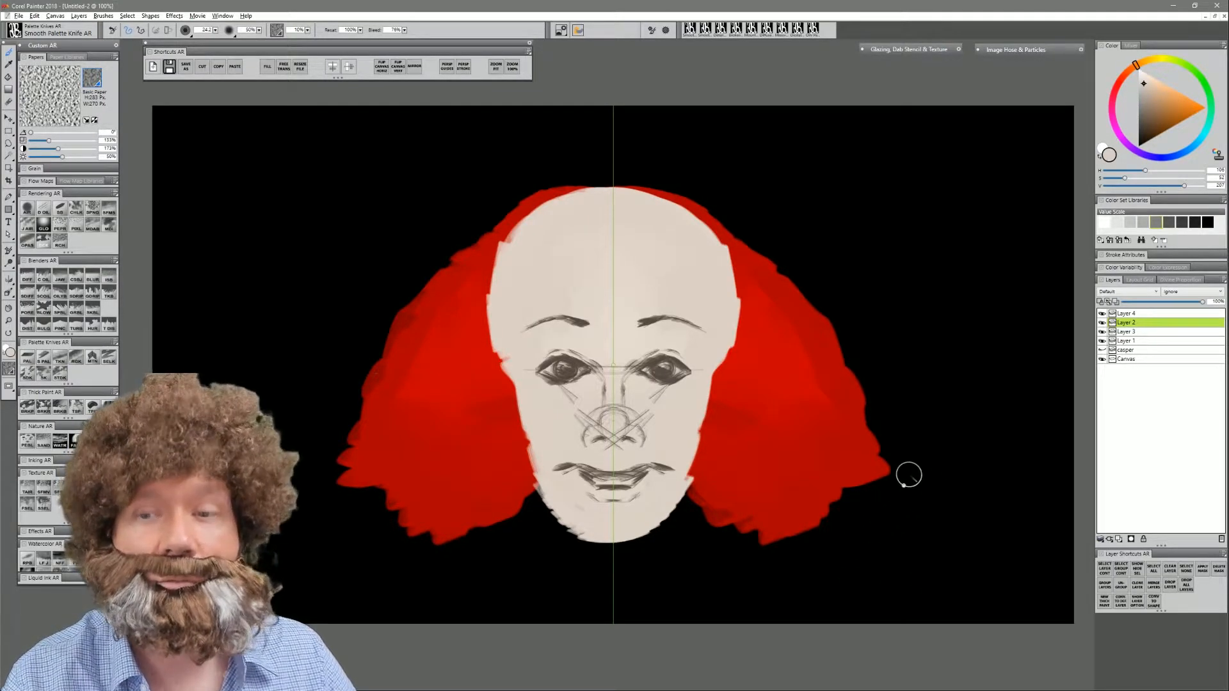
# - On Layer 4, sample the dark sketch colour and draw temple lines, cheek hollows and fine forehead wrinkles
pyautogui.click(1132, 314)
pyautogui.keyDown('alt'); pyautogui.click(656, 362); pyautogui.keyUp('alt')
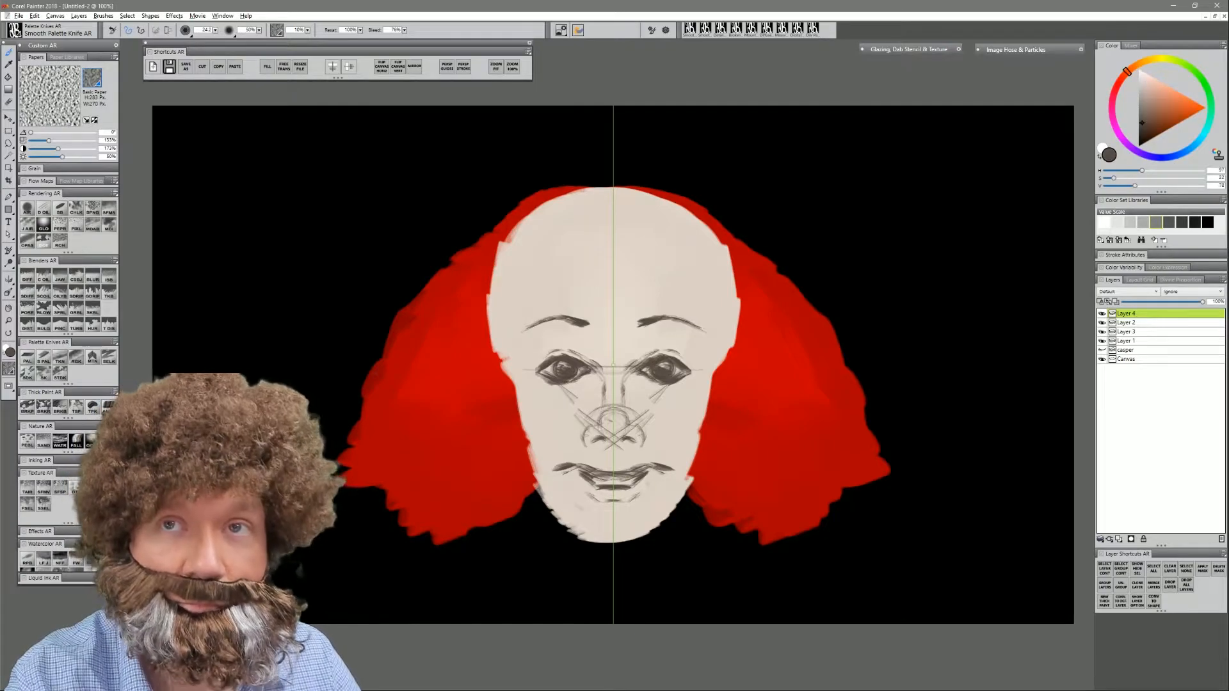
pyautogui.moveTo(536, 430)
pyautogui.mouseDown()
pyautogui.moveTo(546, 475)
pyautogui.moveTo(528, 413)
pyautogui.mouseUp()
pyautogui.moveTo(496, 298)
pyautogui.mouseDown()
pyautogui.moveTo(506, 355)
pyautogui.moveTo(504, 344)
pyautogui.mouseUp()
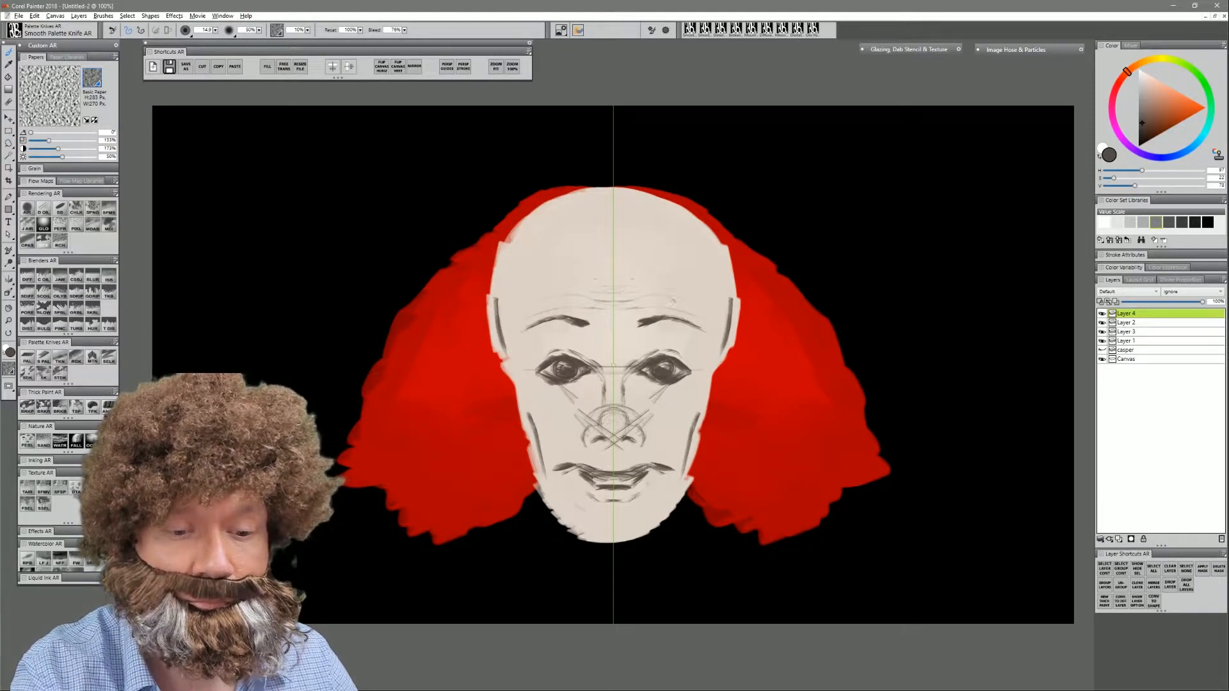
# - Sketch darker inner eye sockets, smile folds beside the nose, chin and jaw shadows, and wrinkles around the outer eyes
pyautogui.moveTo(591, 365)
pyautogui.mouseDown()
pyautogui.moveTo(592, 352)
pyautogui.moveTo(582, 370)
pyautogui.moveTo(625, 378)
pyautogui.mouseUp()
pyautogui.moveTo(579, 427); pyautogui.dragTo(557, 448)
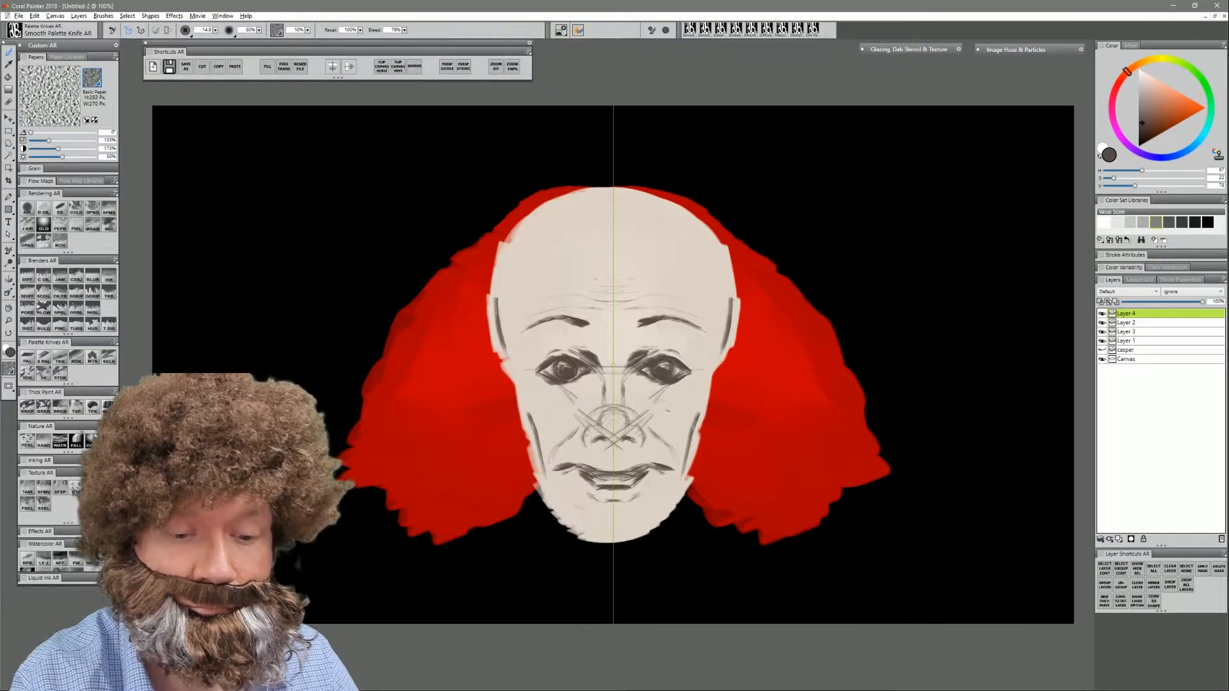
pyautogui.moveTo(565, 506)
pyautogui.mouseDown()
pyautogui.moveTo(611, 550)
pyautogui.moveTo(655, 531)
pyautogui.mouseUp()
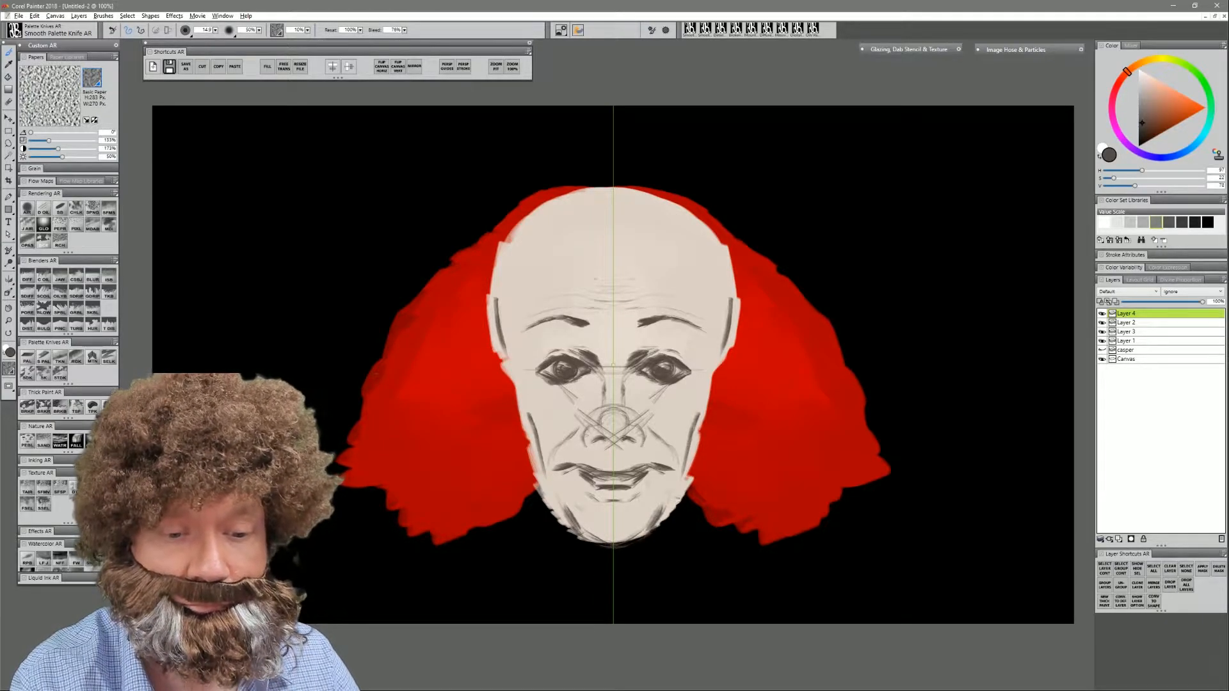
pyautogui.moveTo(669, 381); pyautogui.dragTo(704, 394)
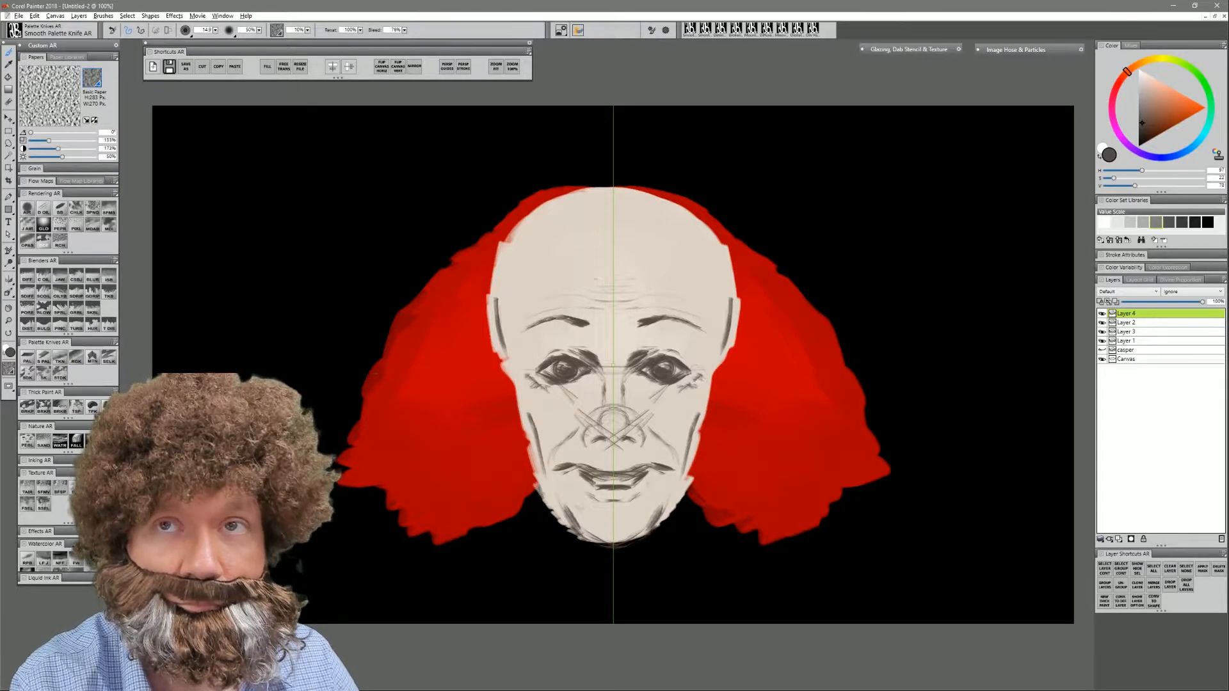
pyautogui.moveTo(678, 346); pyautogui.dragTo(697, 361)
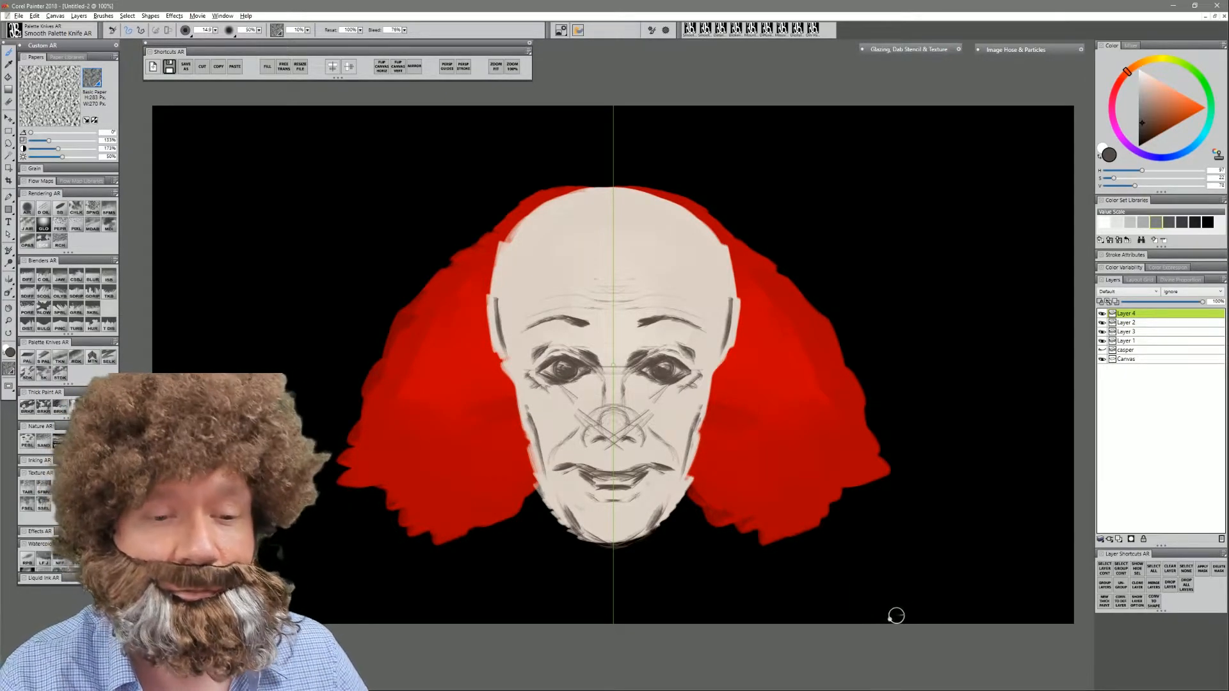
# - Set the paint colour to a near-white with an orange hue, and undo a test stroke on the forehead
pyautogui.click(1141, 76)
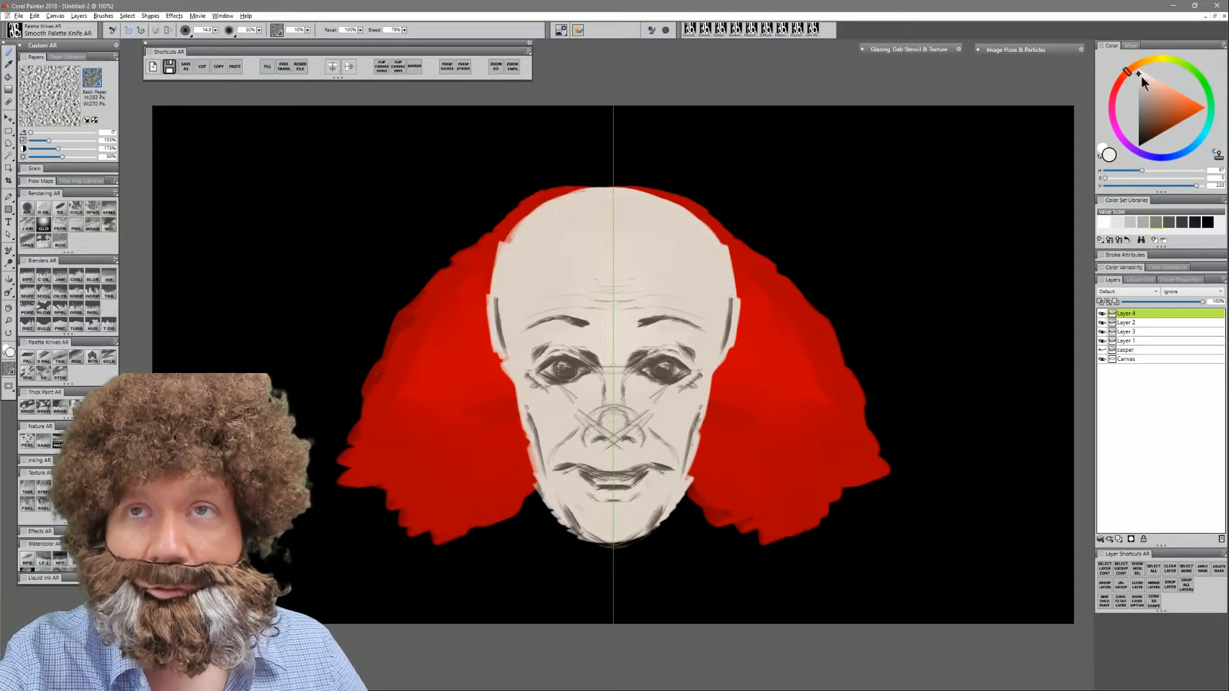
pyautogui.click(1176, 156)
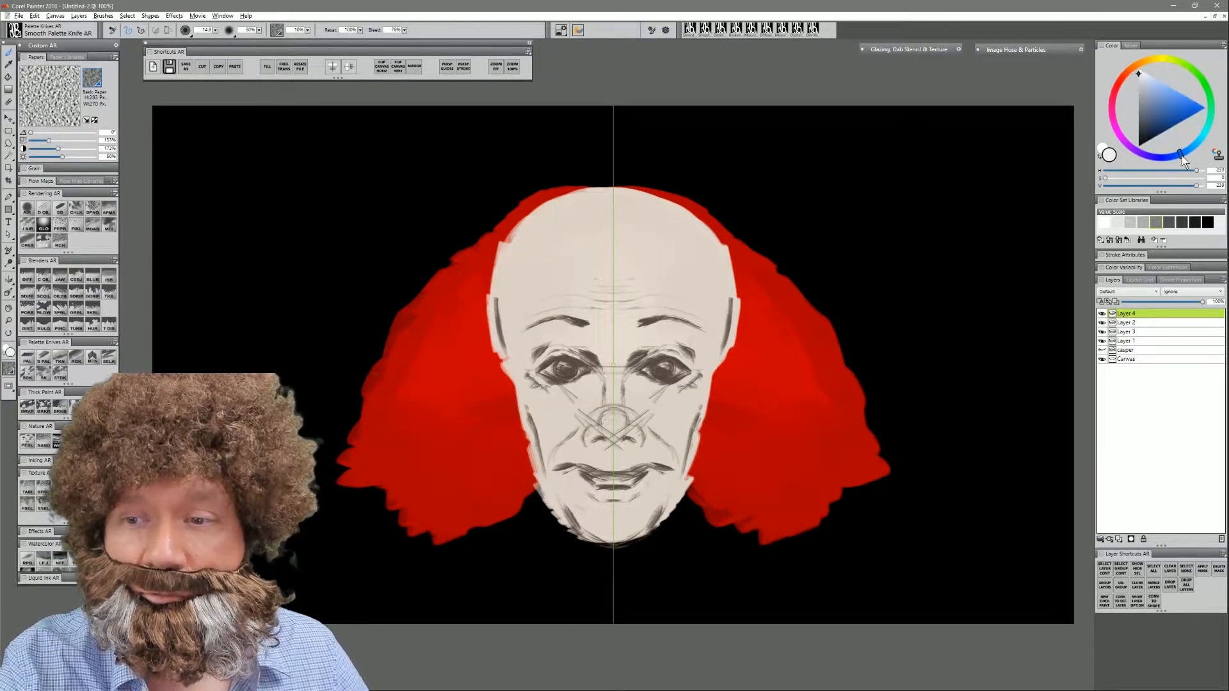
pyautogui.click(1141, 71)
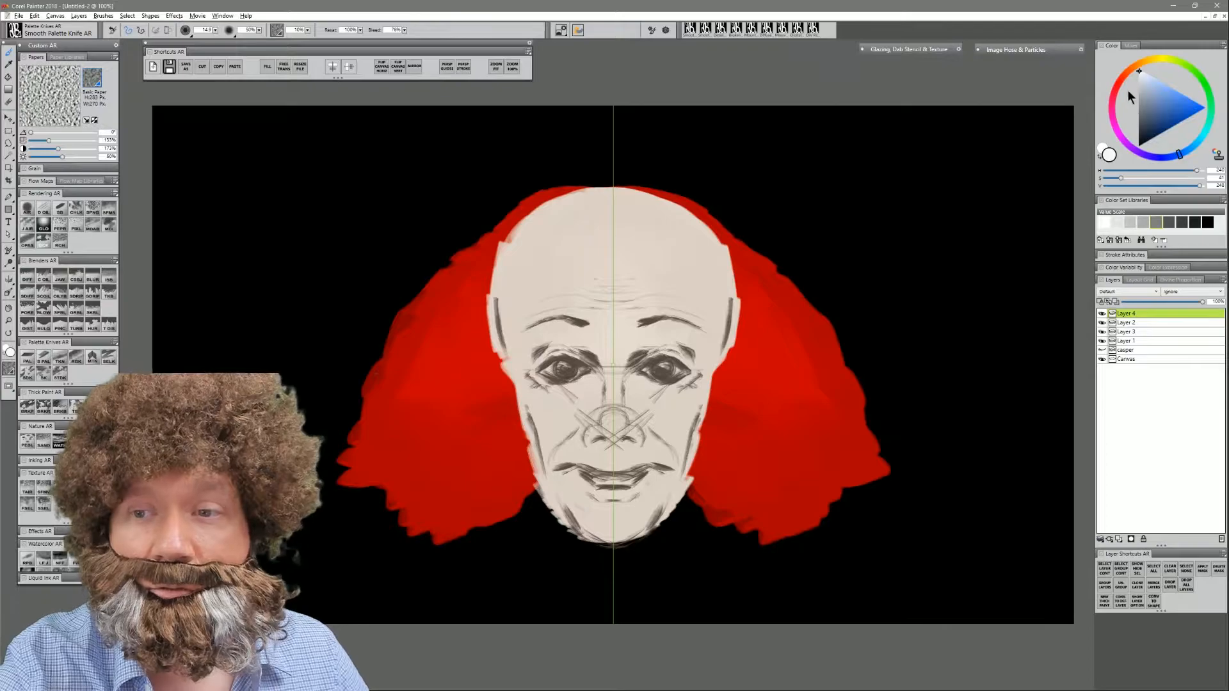
pyautogui.click(1142, 62)
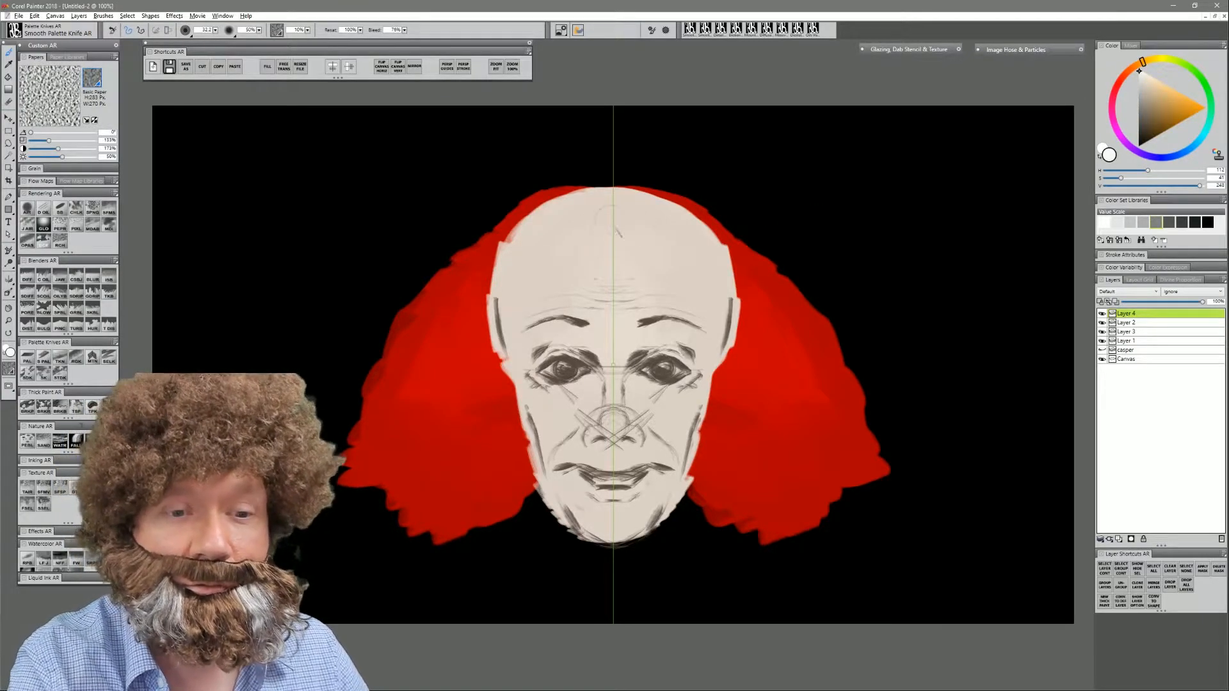
pyautogui.moveTo(588, 212)
pyautogui.mouseDown()
pyautogui.moveTo(558, 234)
pyautogui.moveTo(627, 212)
pyautogui.moveTo(608, 193)
pyautogui.moveTo(545, 225)
pyautogui.moveTo(559, 250)
pyautogui.moveTo(618, 235)
pyautogui.moveTo(640, 282)
pyautogui.mouseUp()
pyautogui.hotkey('ctrl', 'z')
# - On Layer 2 with transparency preserved, paint near-white highlights on the forehead, nose, cheeks and mouth area using a larger brush
pyautogui.click(1142, 323)
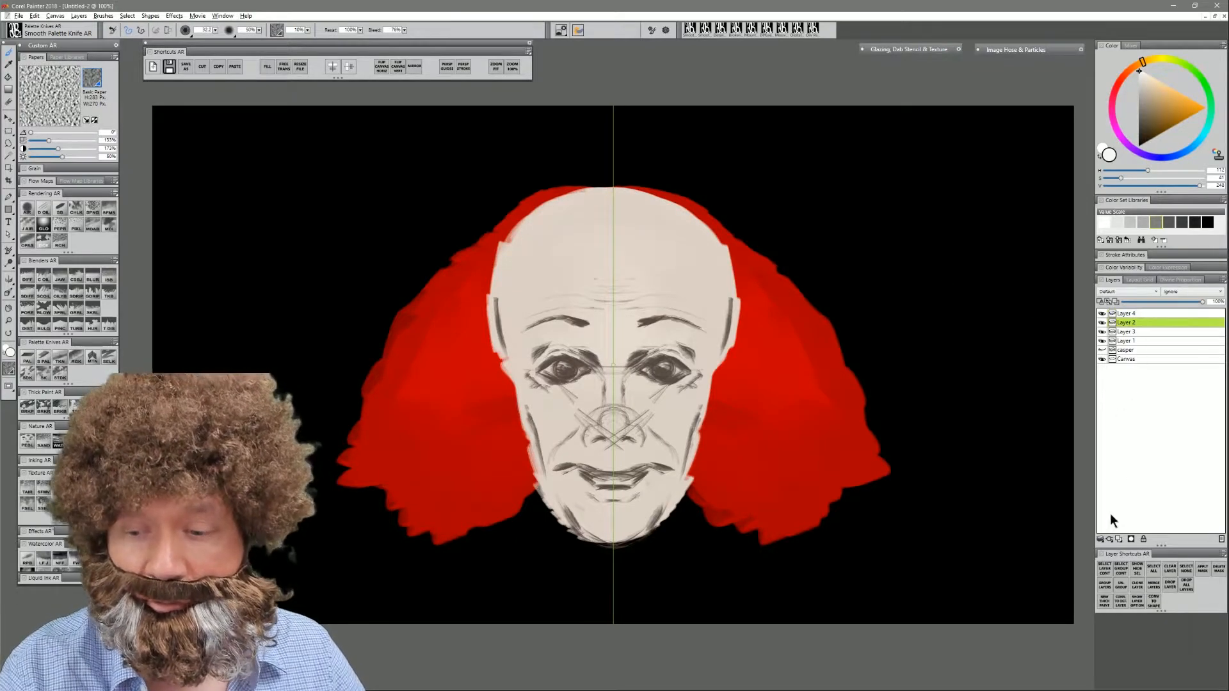
pyautogui.click(1117, 538)
pyautogui.hotkey('ctrl', 'z')
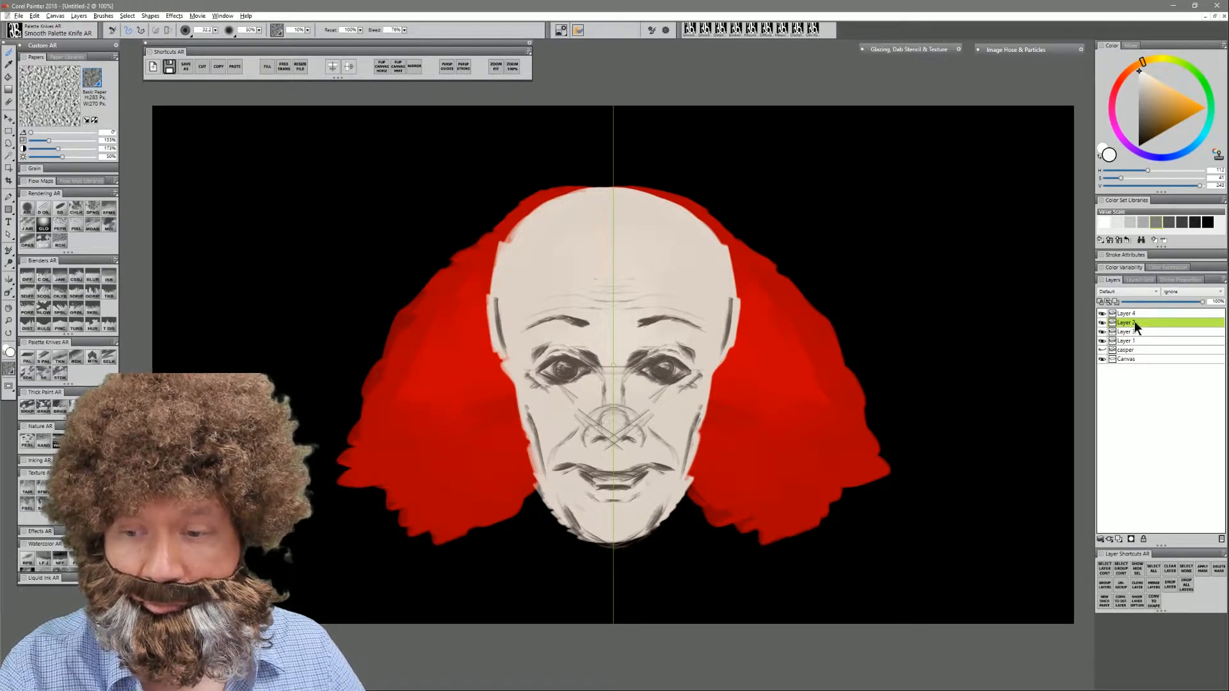
pyautogui.click(1100, 301)
pyautogui.press(']')
pyautogui.moveTo(590, 240)
pyautogui.mouseDown()
pyautogui.moveTo(622, 267)
pyautogui.moveTo(626, 239)
pyautogui.moveTo(632, 267)
pyautogui.moveTo(613, 229)
pyautogui.moveTo(635, 215)
pyautogui.moveTo(552, 232)
pyautogui.moveTo(629, 207)
pyautogui.moveTo(561, 197)
pyautogui.moveTo(504, 277)
pyautogui.moveTo(546, 289)
pyautogui.moveTo(618, 279)
pyautogui.moveTo(574, 258)
pyautogui.moveTo(562, 230)
pyautogui.mouseUp()
pyautogui.moveTo(619, 332)
pyautogui.mouseDown()
pyautogui.moveTo(546, 335)
pyautogui.moveTo(609, 326)
pyautogui.moveTo(607, 424)
pyautogui.moveTo(589, 439)
pyautogui.mouseUp()
pyautogui.moveTo(594, 388)
pyautogui.mouseDown()
pyautogui.moveTo(542, 401)
pyautogui.moveTo(595, 405)
pyautogui.moveTo(556, 411)
pyautogui.moveTo(549, 464)
pyautogui.moveTo(581, 469)
pyautogui.moveTo(578, 455)
pyautogui.moveTo(602, 453)
pyautogui.moveTo(578, 499)
pyautogui.moveTo(608, 519)
pyautogui.moveTo(589, 515)
pyautogui.moveTo(612, 490)
pyautogui.moveTo(647, 495)
pyautogui.mouseUp()
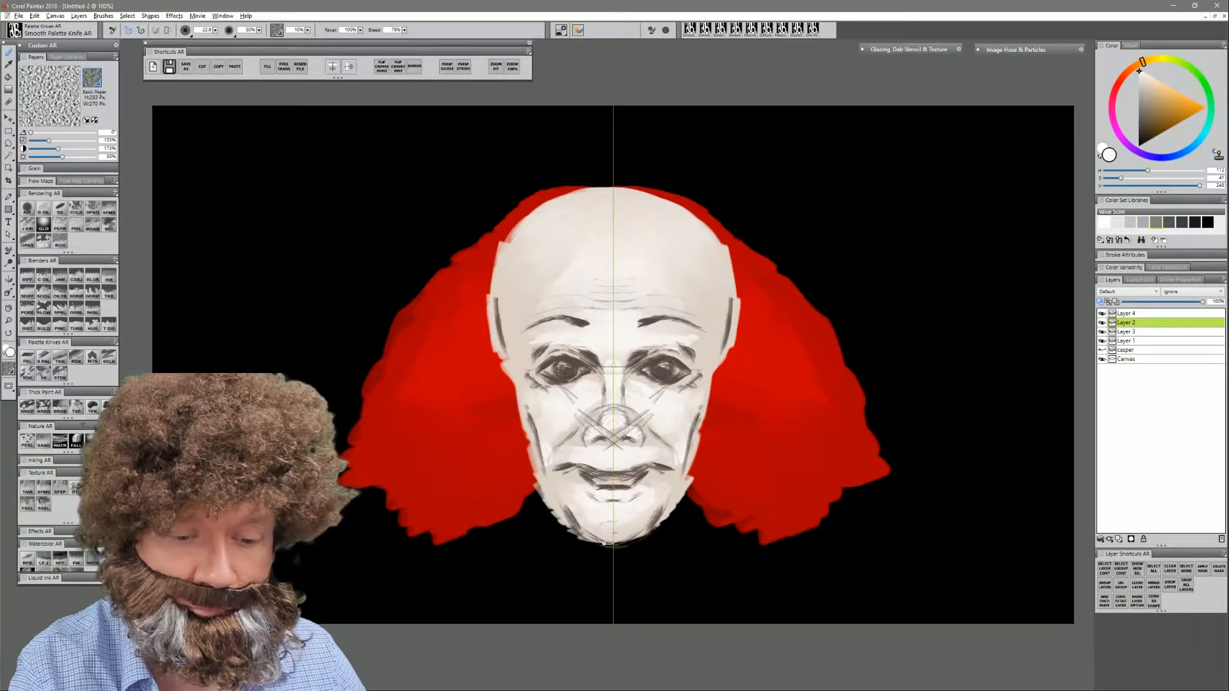
# - Brighten the chin, cheeks, temples and sides of the forehead with more near-white strokes
pyautogui.moveTo(601, 530); pyautogui.dragTo(621, 530)
pyautogui.moveTo(667, 418); pyautogui.dragTo(679, 432)
pyautogui.moveTo(701, 333)
pyautogui.mouseDown()
pyautogui.moveTo(699, 271)
pyautogui.moveTo(694, 311)
pyautogui.moveTo(691, 244)
pyautogui.mouseUp()
pyautogui.moveTo(691, 245)
pyautogui.mouseDown()
pyautogui.moveTo(705, 281)
pyautogui.moveTo(662, 195)
pyautogui.moveTo(712, 294)
pyautogui.moveTo(709, 333)
pyautogui.mouseUp()
pyautogui.moveTo(717, 278); pyautogui.dragTo(706, 323)
pyautogui.moveTo(710, 296)
pyautogui.mouseDown()
pyautogui.moveTo(726, 343)
pyautogui.moveTo(717, 250)
pyautogui.mouseUp()
pyautogui.moveTo(720, 343); pyautogui.dragTo(693, 351)
pyautogui.moveTo(693, 258); pyautogui.dragTo(682, 305)
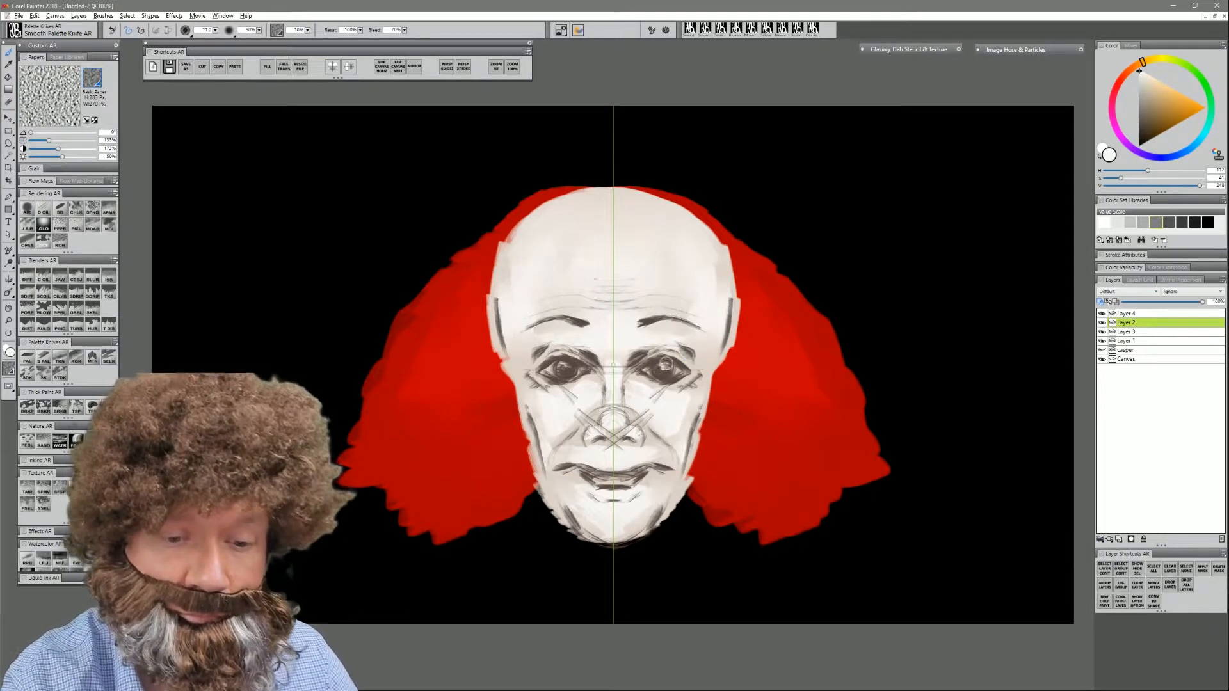
# - Add near-white touches to the eyelids with a smaller brush, and erase the lower jaw edges on Layer 2 to narrow the chin
pyautogui.press('[')
pyautogui.moveTo(539, 362); pyautogui.dragTo(574, 352)
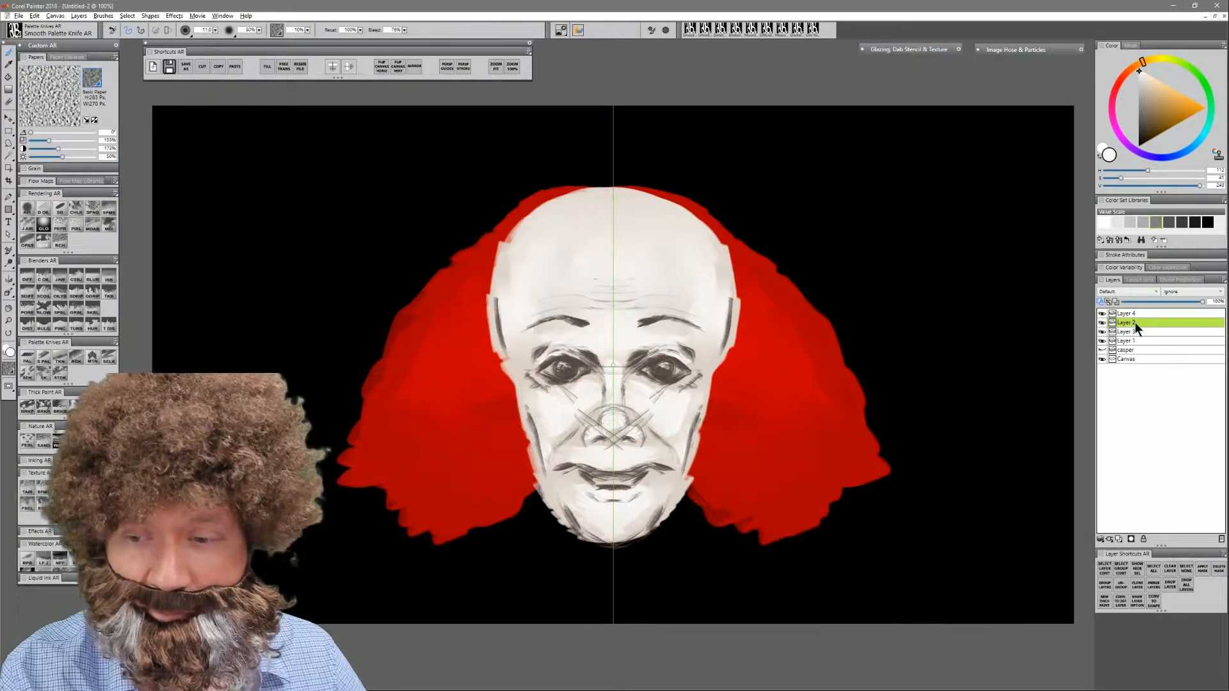
pyautogui.press('n')
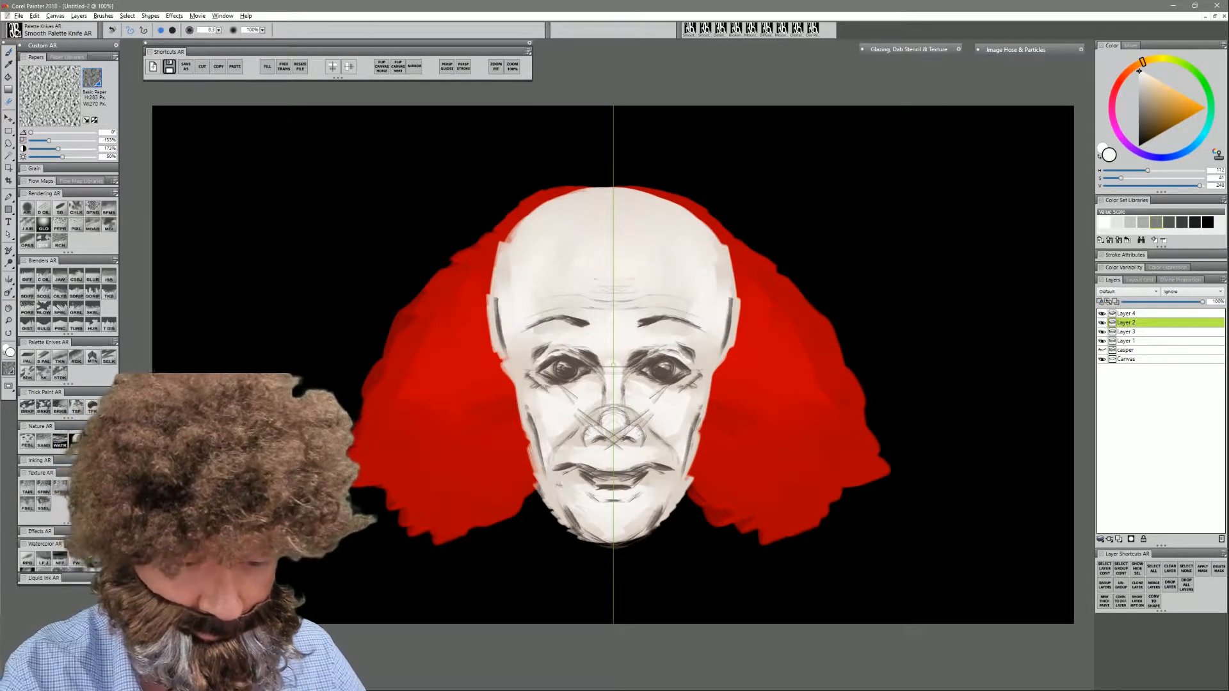
pyautogui.moveTo(549, 512); pyautogui.dragTo(608, 560)
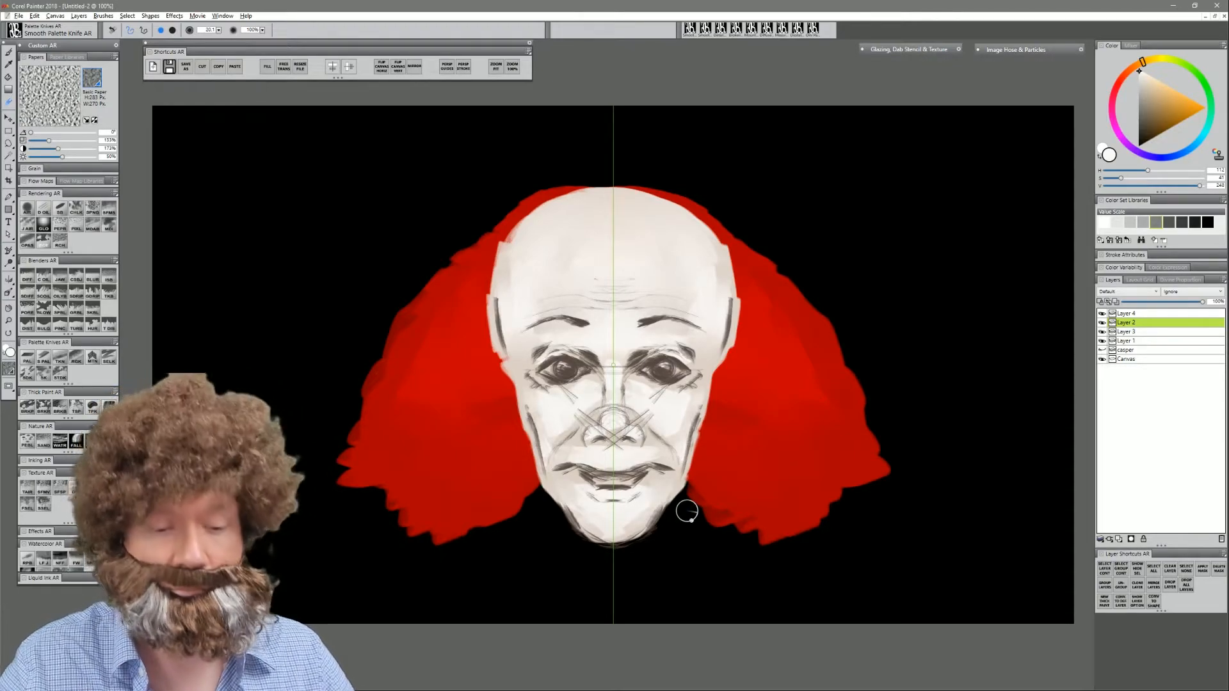
pyautogui.press('b')
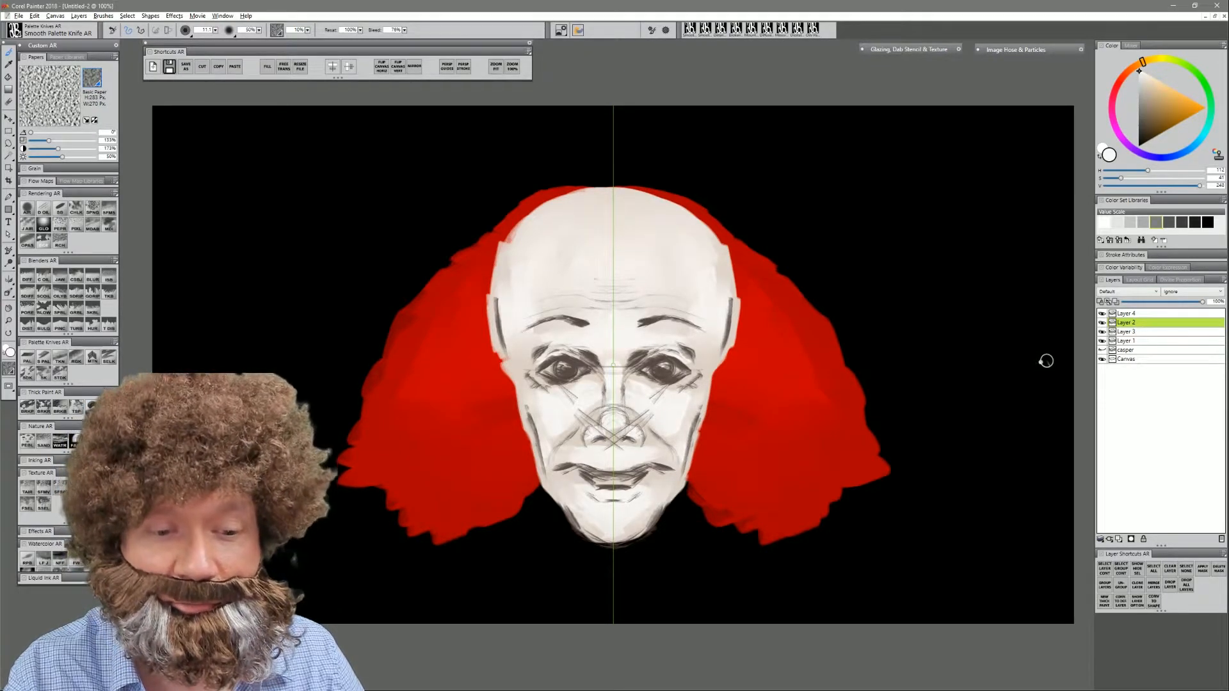
# - Add a layer above Layer 4 and paint the pupils and eye outlines in near-black with a blue hue
pyautogui.click(1134, 313)
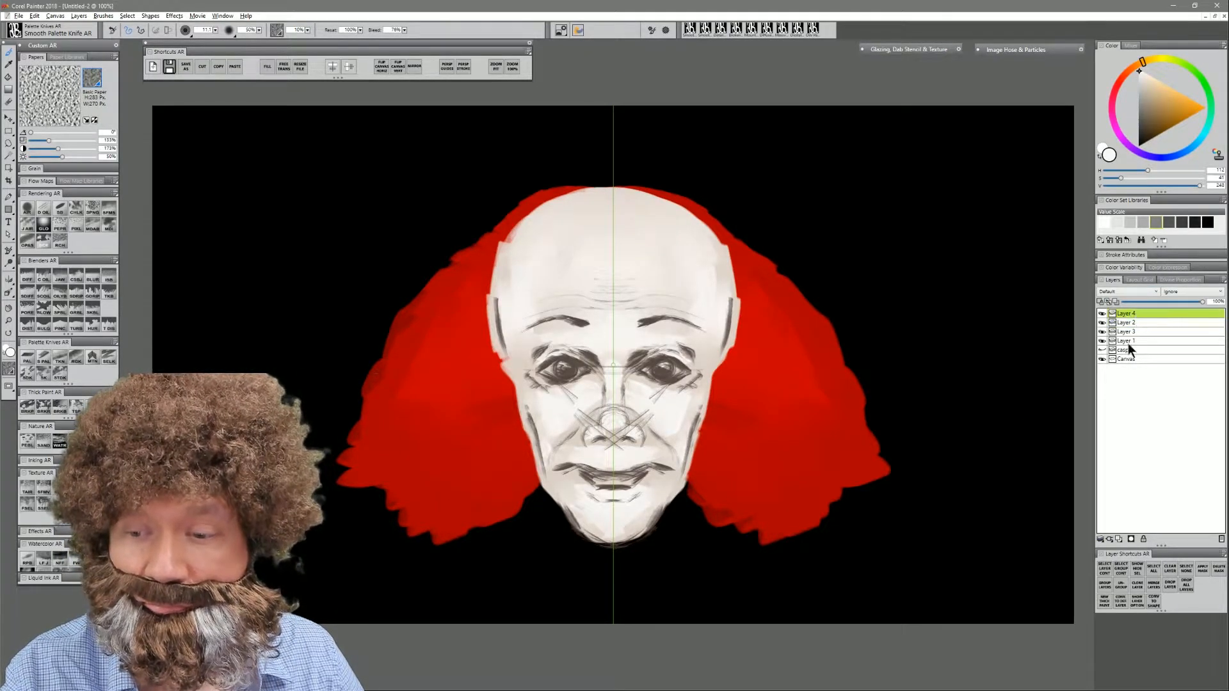
pyautogui.click(1116, 539)
pyautogui.click(1143, 146)
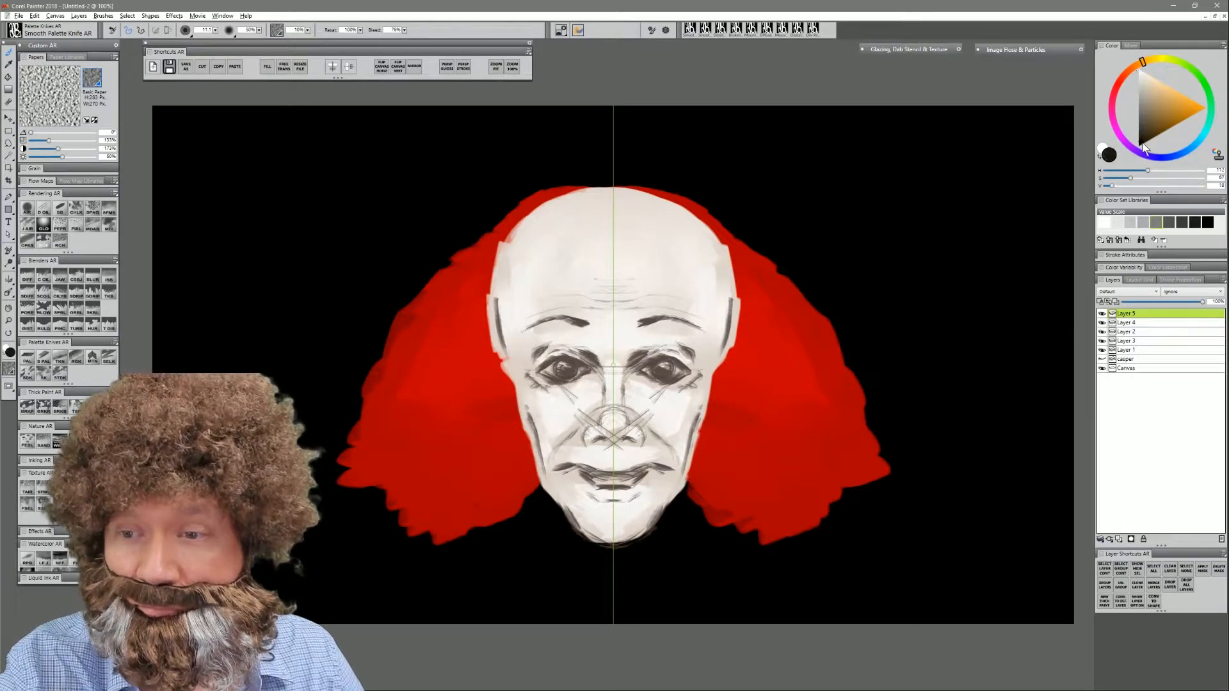
pyautogui.click(1159, 157)
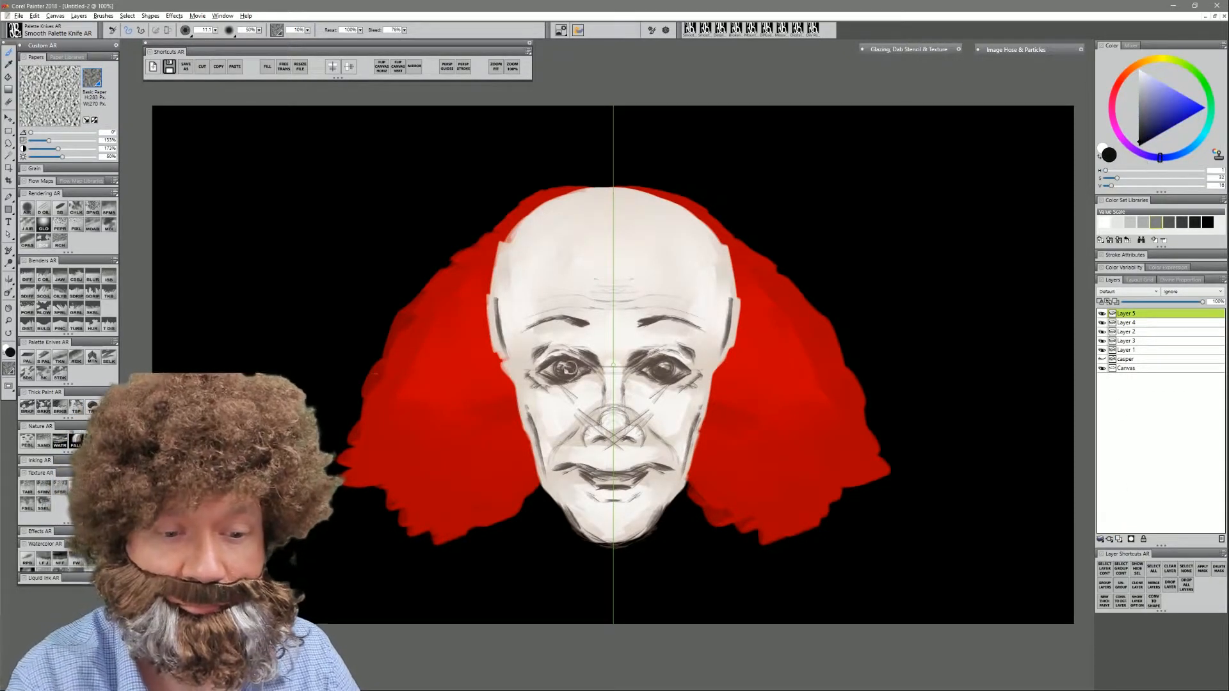
pyautogui.moveTo(565, 371); pyautogui.dragTo(564, 367)
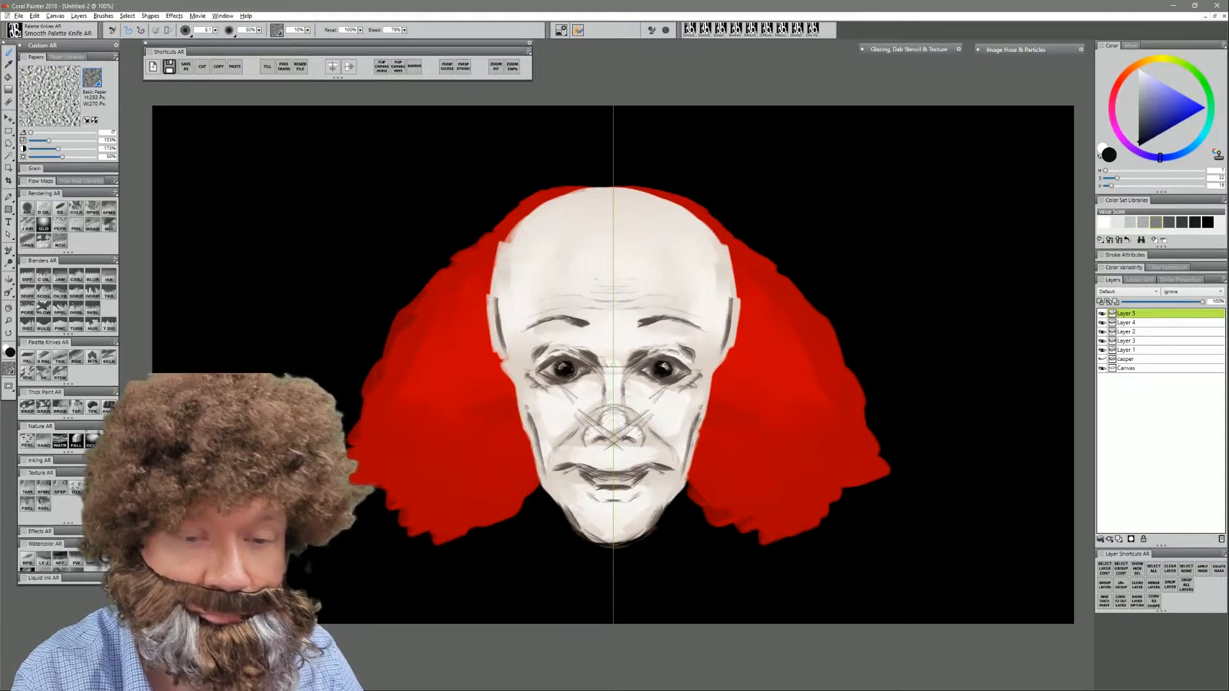
pyautogui.moveTo(541, 370); pyautogui.dragTo(559, 361)
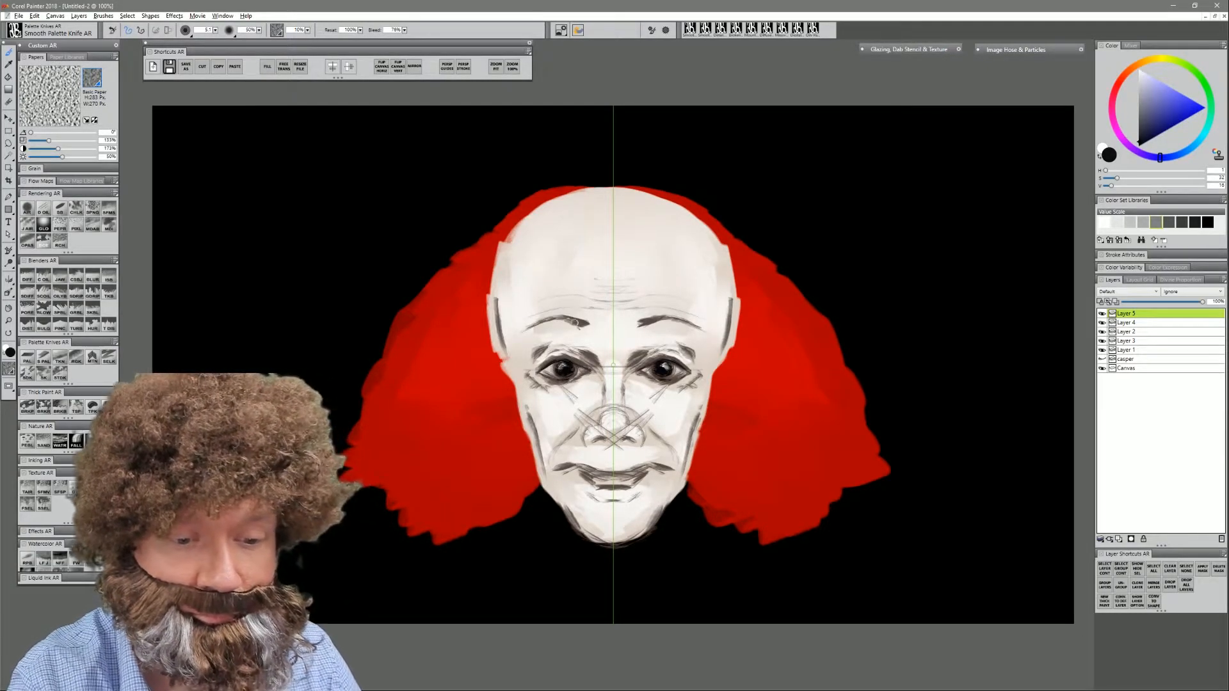
# - Paint dark, arched eyebrows, and define the mouth line and the gaps between the teeth with thin near-black strokes
pyautogui.moveTo(584, 323)
pyautogui.mouseDown()
pyautogui.moveTo(529, 326)
pyautogui.moveTo(574, 319)
pyautogui.moveTo(548, 313)
pyautogui.moveTo(536, 328)
pyautogui.mouseUp()
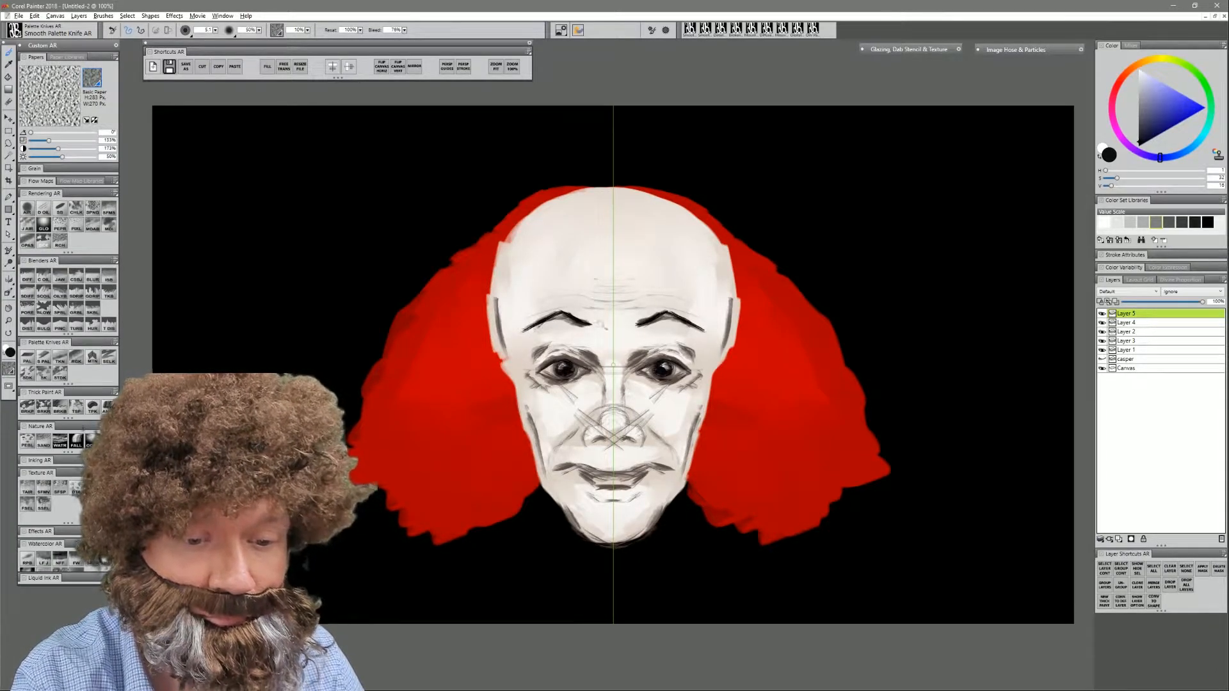
pyautogui.moveTo(656, 317)
pyautogui.mouseDown()
pyautogui.moveTo(672, 313)
pyautogui.moveTo(639, 324)
pyautogui.moveTo(663, 313)
pyautogui.mouseUp()
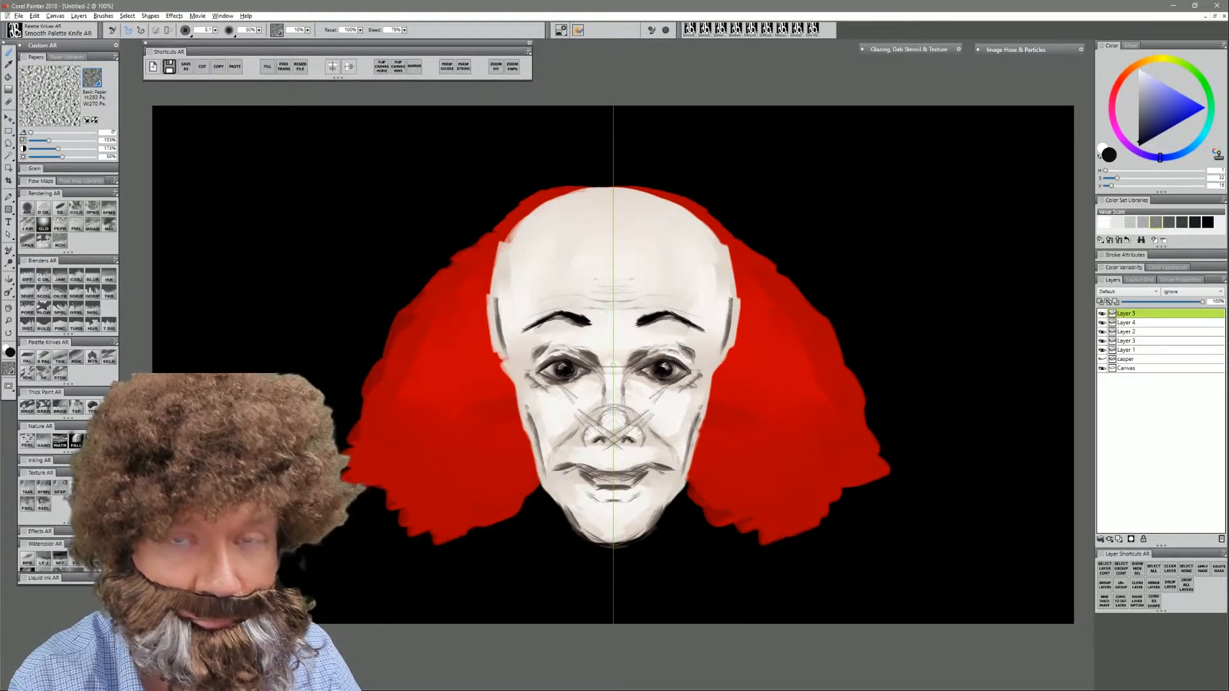
pyautogui.moveTo(592, 471); pyautogui.dragTo(611, 474)
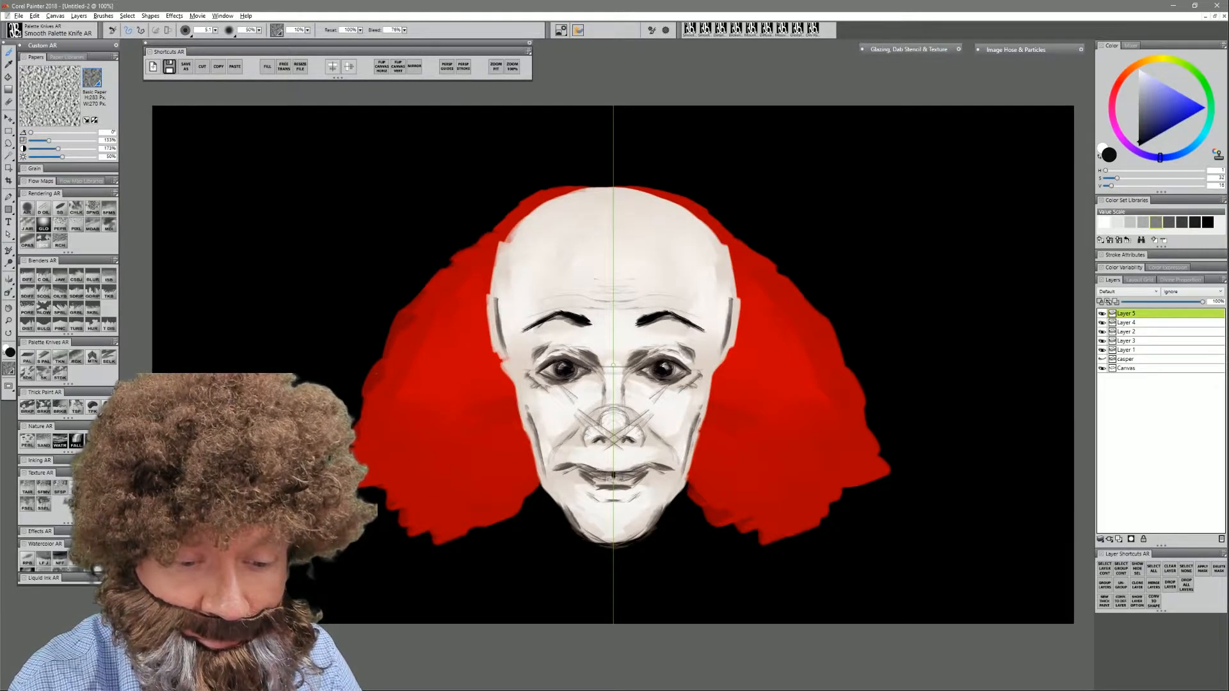
pyautogui.moveTo(589, 471)
pyautogui.mouseDown()
pyautogui.moveTo(609, 478)
pyautogui.moveTo(556, 469)
pyautogui.moveTo(586, 472)
pyautogui.mouseUp()
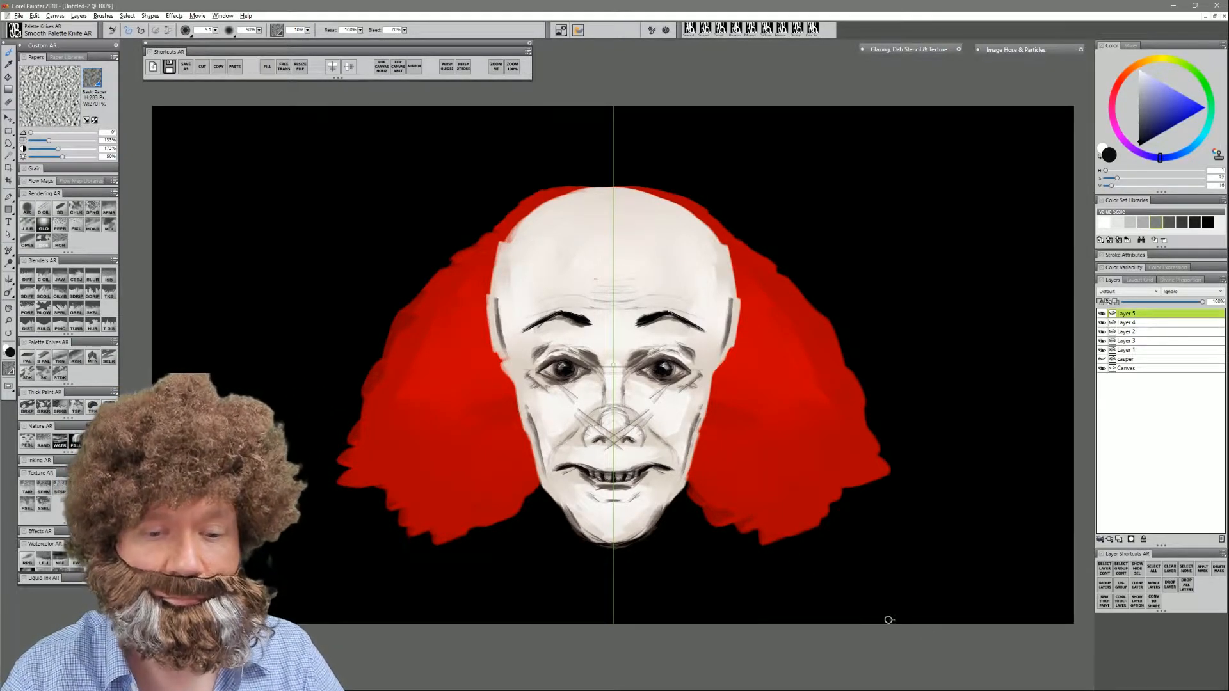
# - On Layer 4, erase the construction lines crossing the nose and cheeks after checking the sketch's visibility
pyautogui.click(1102, 323)
pyautogui.click(1127, 323)
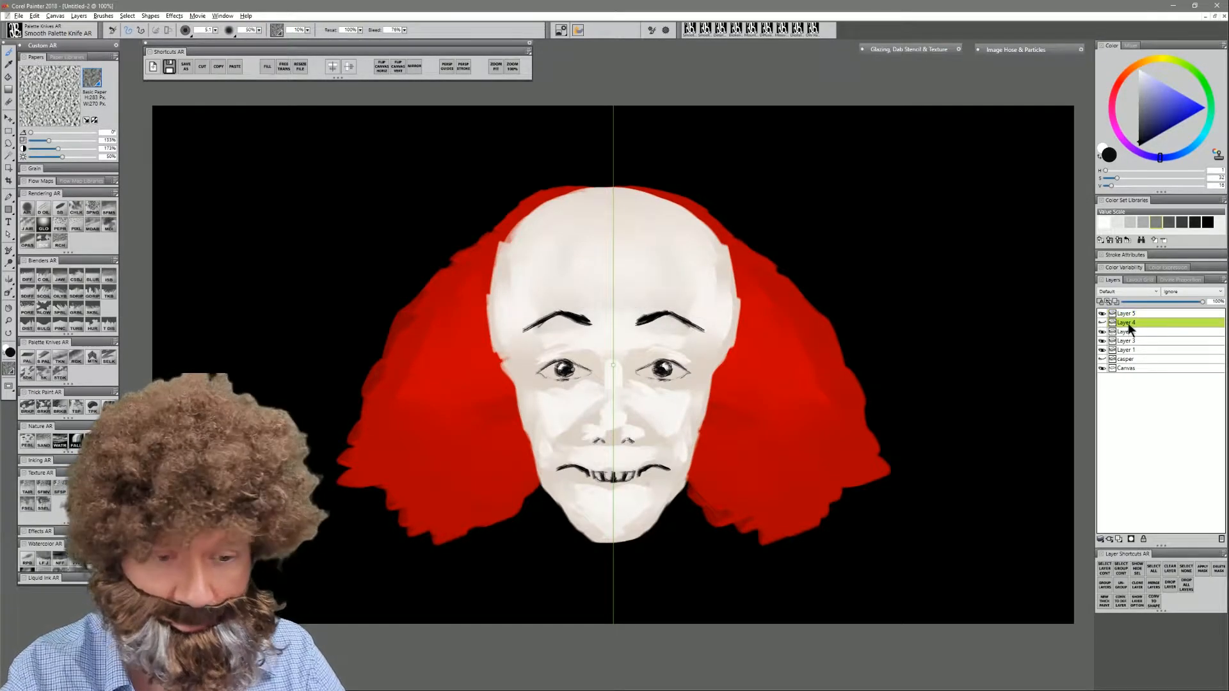
pyautogui.click(1102, 323)
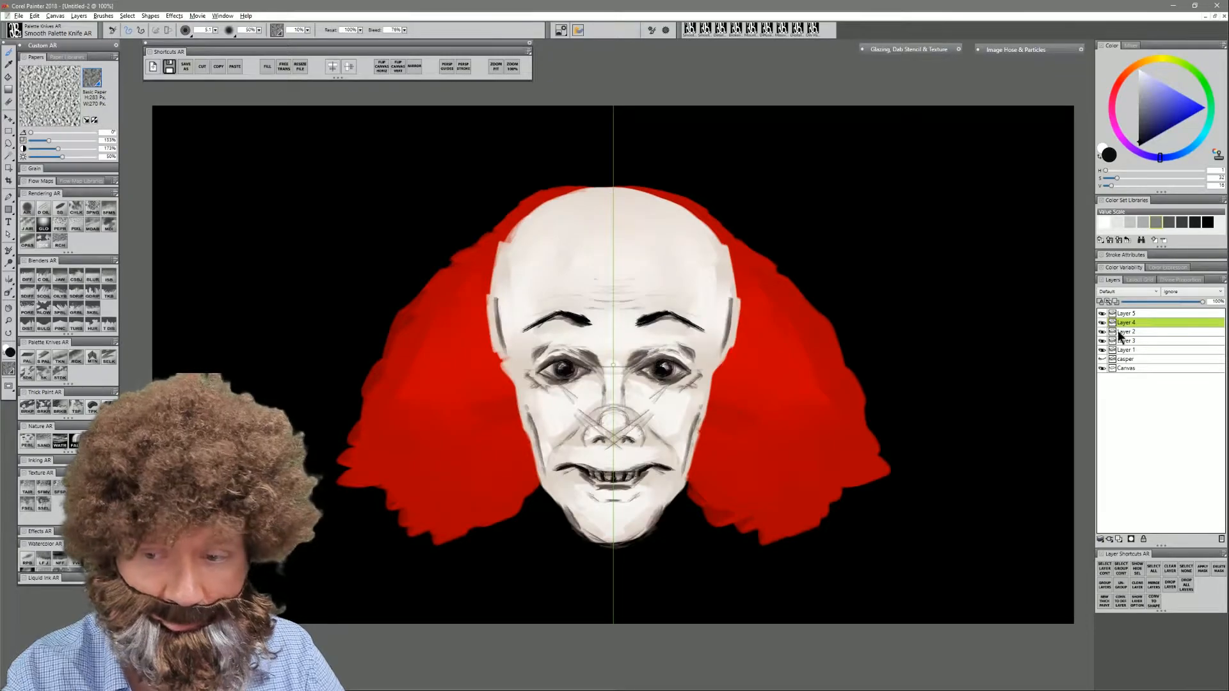
pyautogui.press('n')
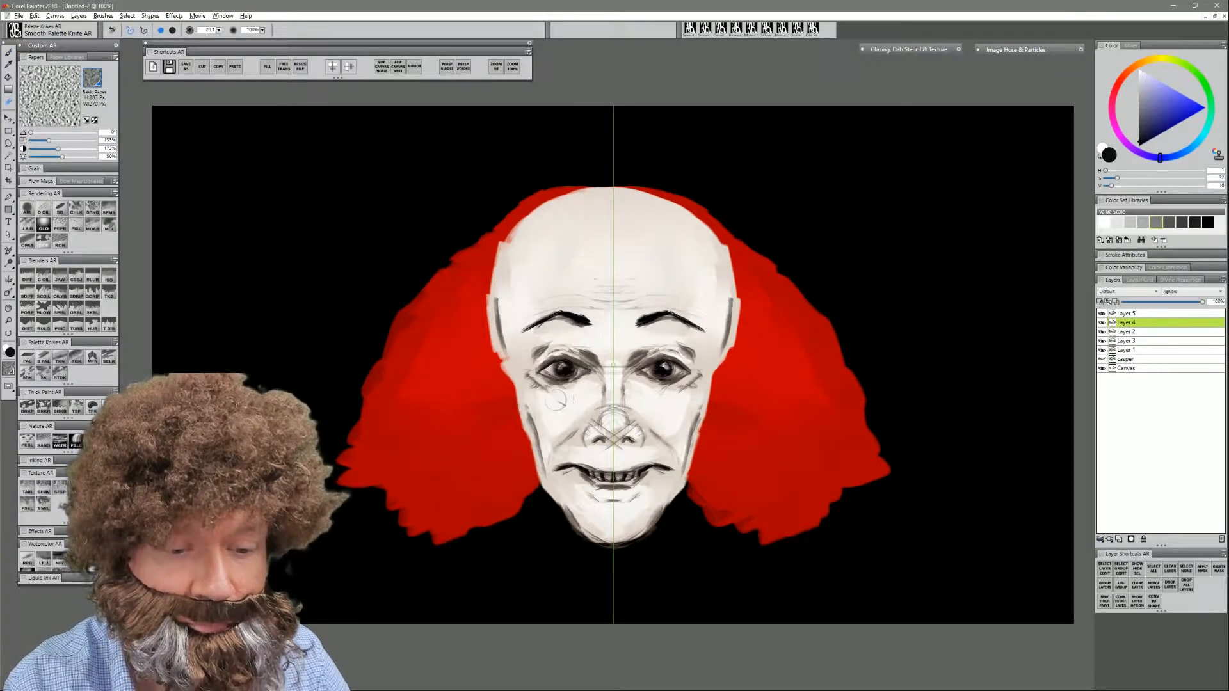
pyautogui.moveTo(613, 435)
pyautogui.mouseDown()
pyautogui.moveTo(598, 430)
pyautogui.moveTo(614, 440)
pyautogui.moveTo(610, 413)
pyautogui.moveTo(632, 413)
pyautogui.mouseUp()
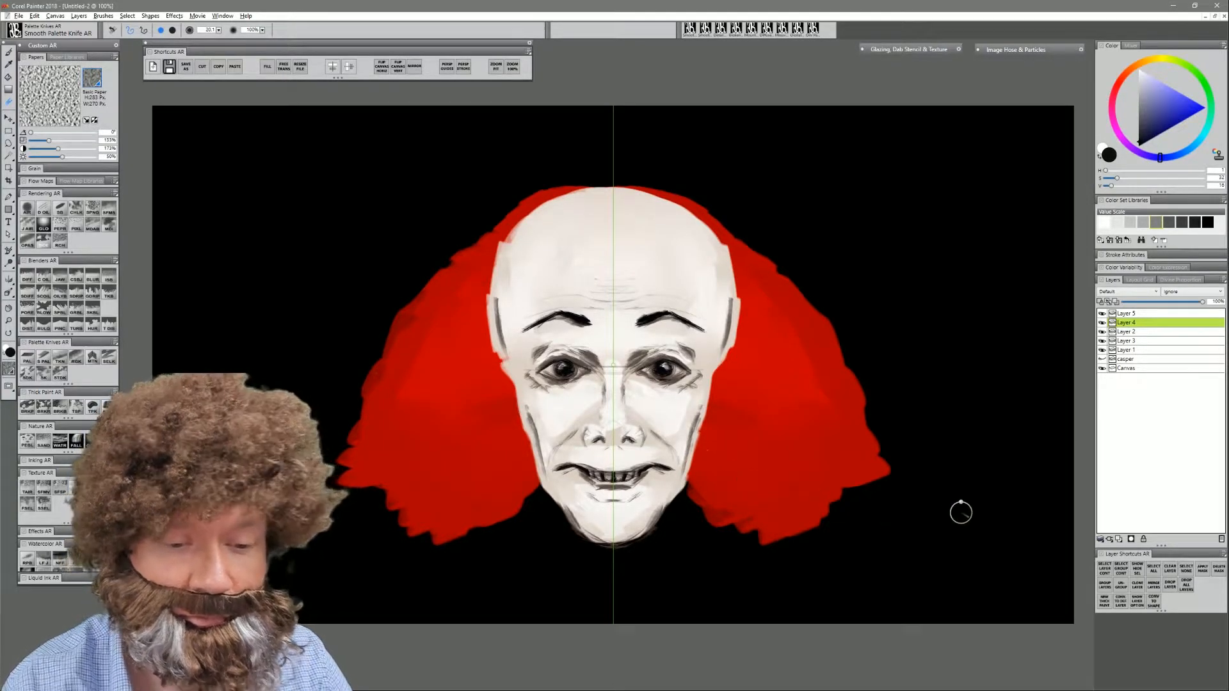
pyautogui.press('b')
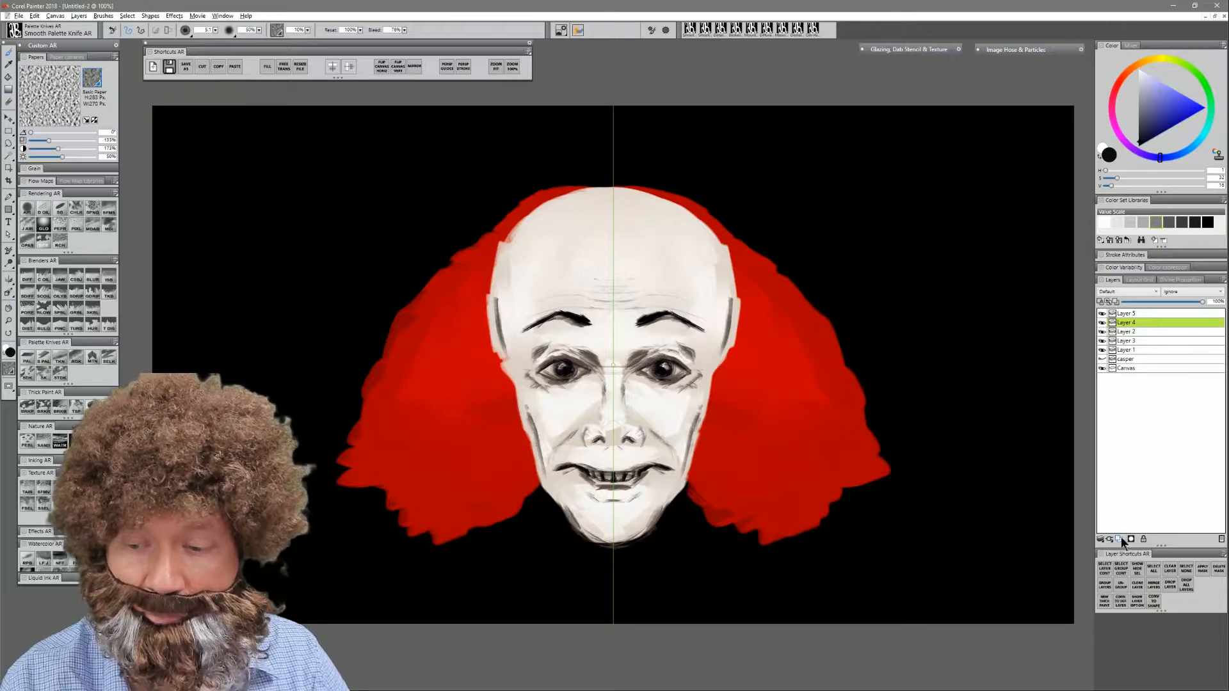
# - Add a layer above Layer 2 and paint a round clown nose with the red sampled from the hair
pyautogui.click(1134, 330)
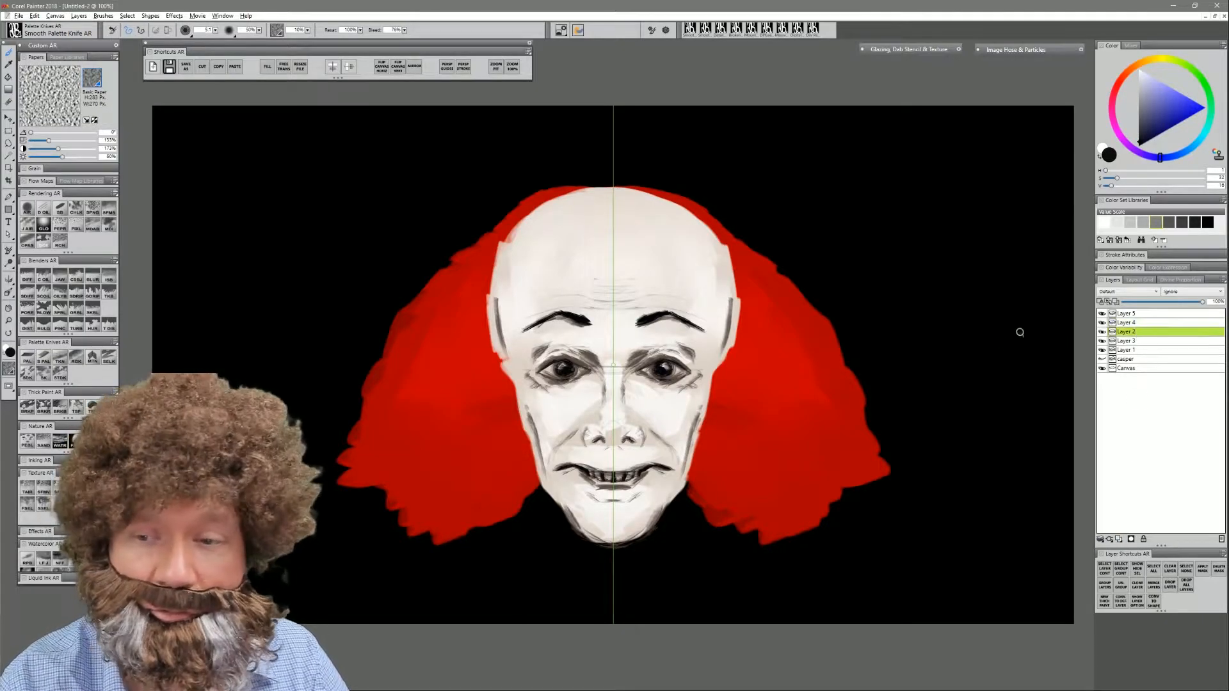
pyautogui.click(1119, 540)
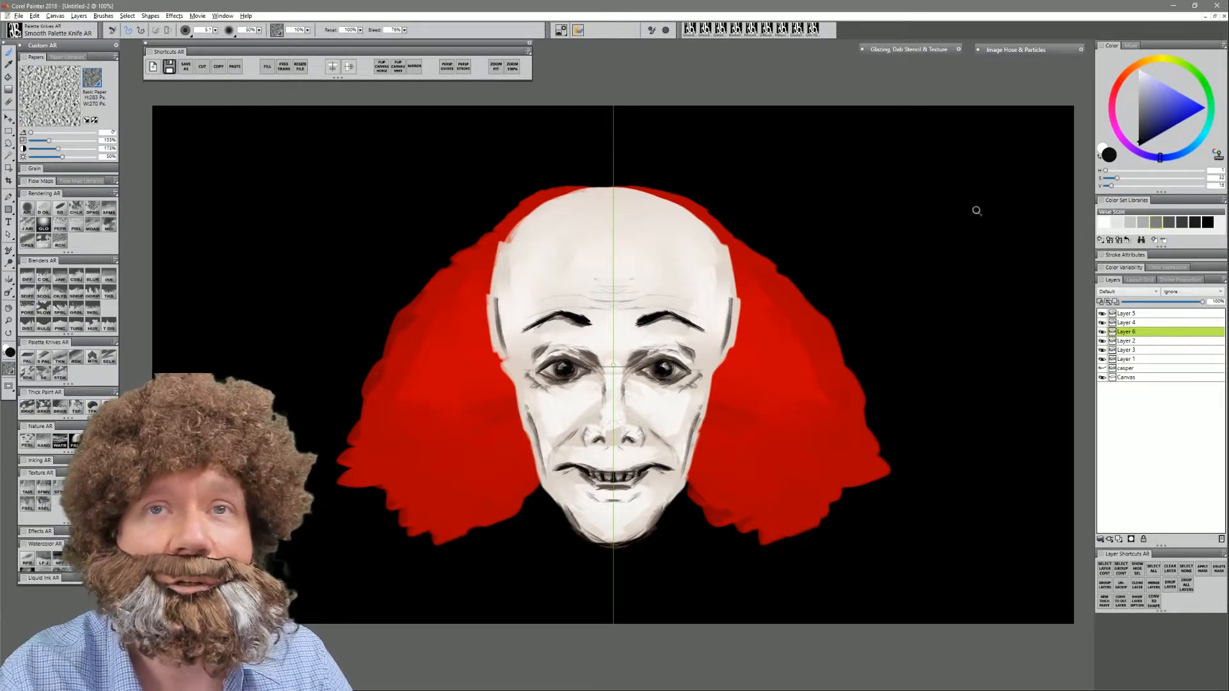
pyautogui.keyDown('alt'); pyautogui.click(752, 420); pyautogui.keyUp('alt')
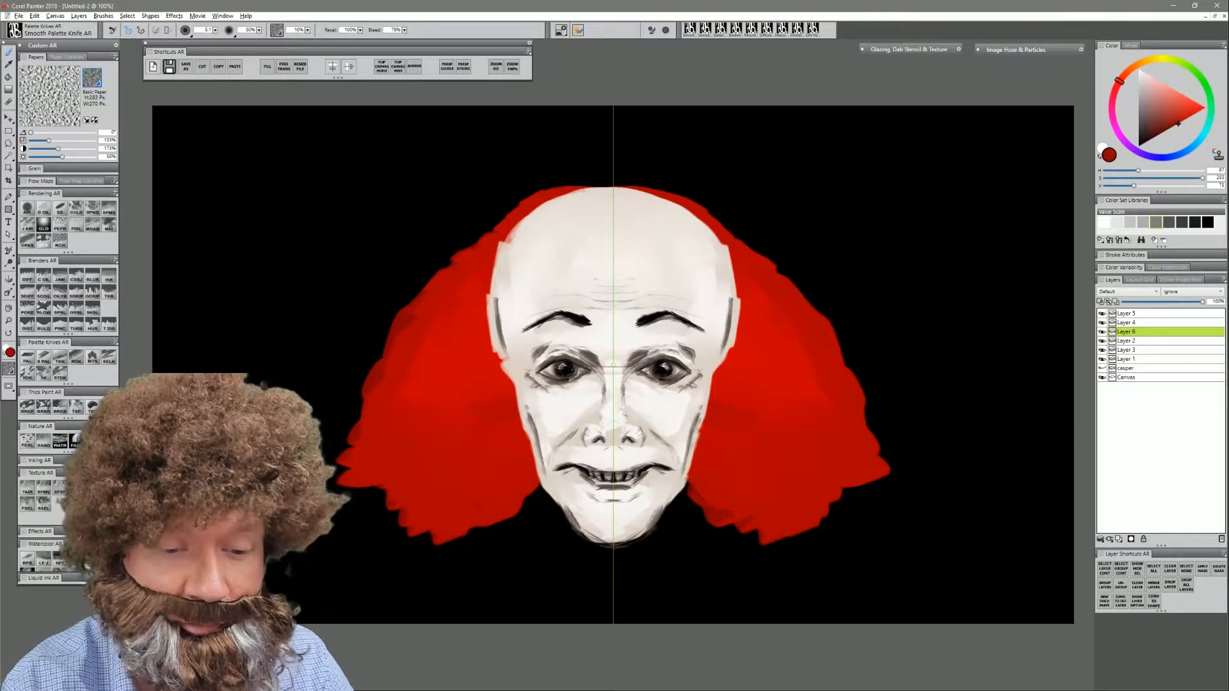
pyautogui.moveTo(590, 439)
pyautogui.mouseDown()
pyautogui.moveTo(635, 436)
pyautogui.moveTo(622, 414)
pyautogui.moveTo(592, 437)
pyautogui.moveTo(614, 437)
pyautogui.moveTo(614, 414)
pyautogui.moveTo(594, 424)
pyautogui.moveTo(634, 420)
pyautogui.moveTo(614, 411)
pyautogui.moveTo(589, 437)
pyautogui.moveTo(596, 421)
pyautogui.moveTo(651, 421)
pyautogui.moveTo(636, 438)
pyautogui.moveTo(606, 423)
pyautogui.mouseUp()
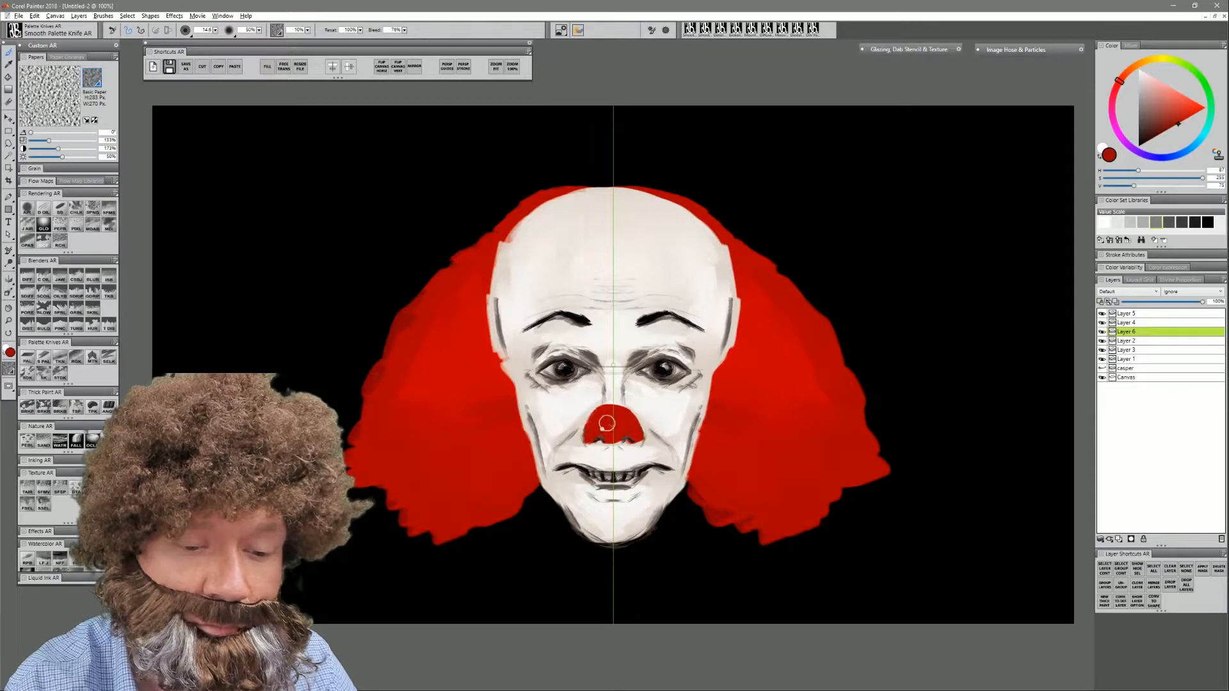
# - Set the nose layer's blending to Multiply and paint red lips around the lower mouth with a smaller brush
pyautogui.click(1123, 293)
pyautogui.click(1117, 390)
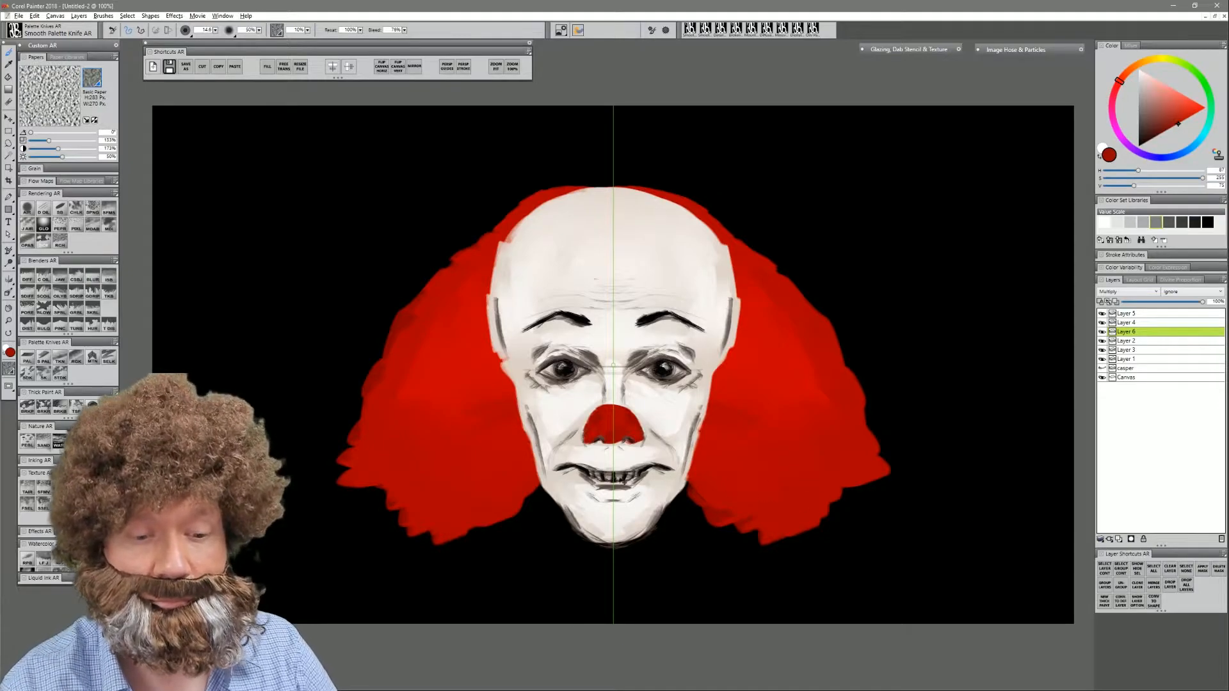
pyautogui.press('[')
pyautogui.moveTo(579, 473)
pyautogui.mouseDown()
pyautogui.moveTo(592, 490)
pyautogui.moveTo(572, 470)
pyautogui.moveTo(614, 491)
pyautogui.moveTo(600, 491)
pyautogui.moveTo(627, 490)
pyautogui.mouseUp()
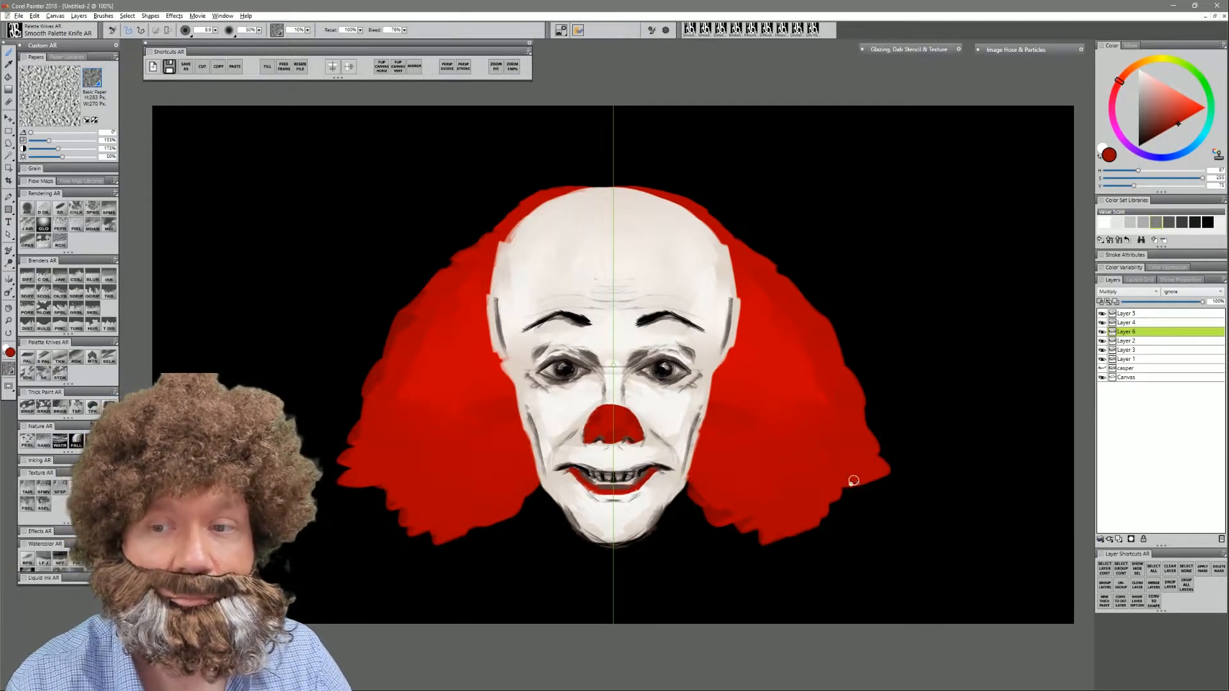
# - Tint the teeth with a muted orange tone on the Multiply layer, sample a mouth colour, and undo the last stroke
pyautogui.click(1130, 71)
pyautogui.moveTo(1162, 109); pyautogui.dragTo(1148, 89)
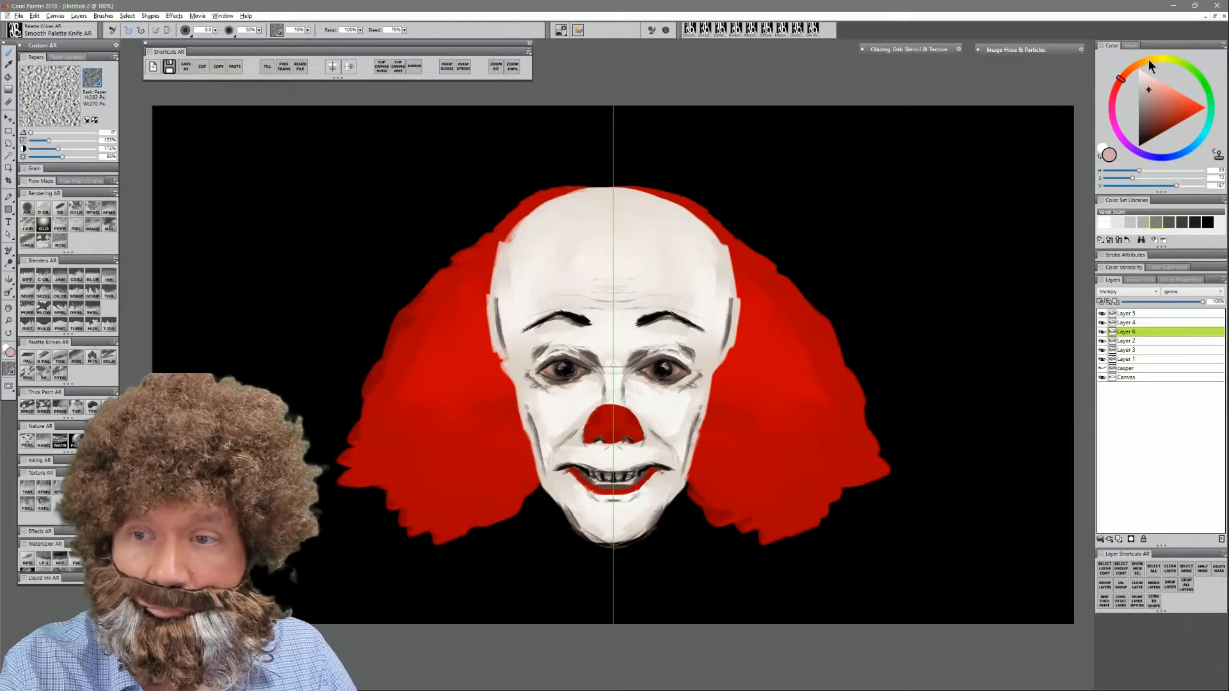
pyautogui.click(1149, 59)
pyautogui.moveTo(602, 475)
pyautogui.mouseDown()
pyautogui.moveTo(632, 474)
pyautogui.moveTo(608, 475)
pyautogui.moveTo(629, 475)
pyautogui.moveTo(628, 487)
pyautogui.moveTo(593, 480)
pyautogui.moveTo(638, 485)
pyautogui.moveTo(597, 490)
pyautogui.moveTo(573, 472)
pyautogui.moveTo(599, 492)
pyautogui.moveTo(619, 492)
pyautogui.moveTo(573, 471)
pyautogui.moveTo(621, 494)
pyautogui.mouseUp()
pyautogui.keyDown('alt'); pyautogui.click(626, 486); pyautogui.keyUp('alt')
pyautogui.hotkey('ctrl', 'z')
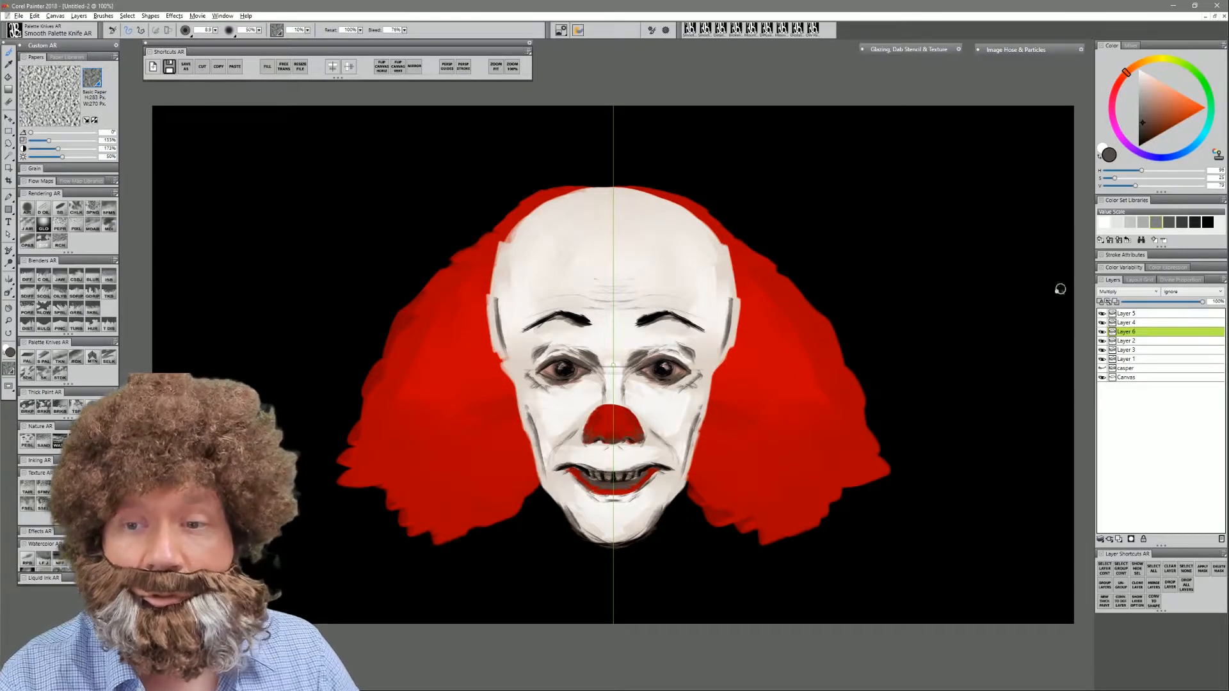
# - Set the paint colour to a very dark red
pyautogui.click(1118, 84)
pyautogui.moveTo(1156, 134); pyautogui.dragTo(1148, 141)
# - Check what Layer 1 contains by toggling its visibility, and rename it as bg
pyautogui.click(1126, 359)
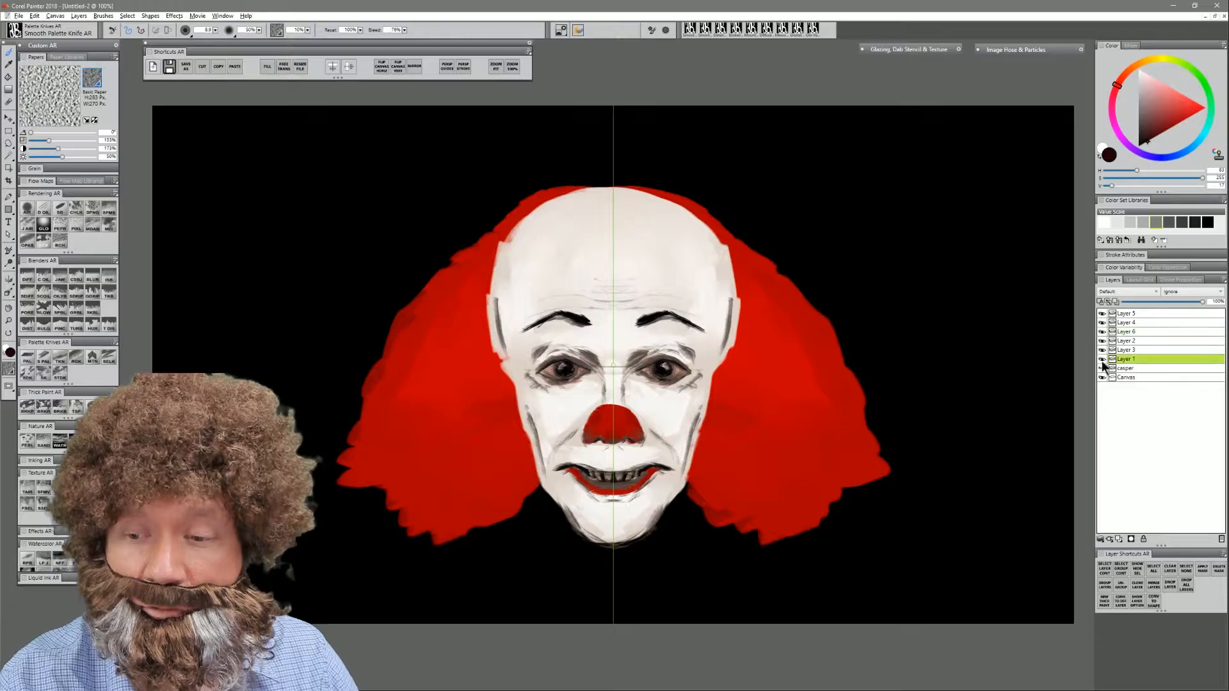
pyautogui.click(1102, 359)
pyautogui.click(1102, 359)
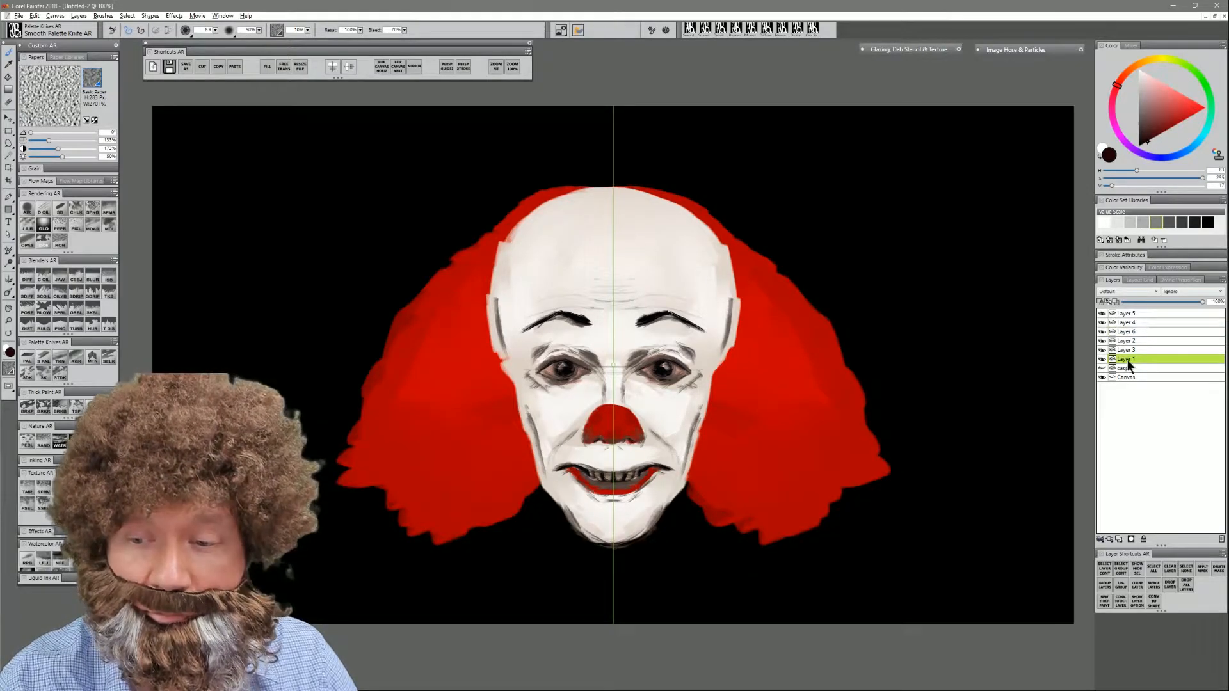
pyautogui.doubleClick(1126, 359)
pyautogui.write('bg')
pyautogui.press('Return')
# - Rename Layer 3 as hair and Layer 2 as face
pyautogui.click(1135, 350)
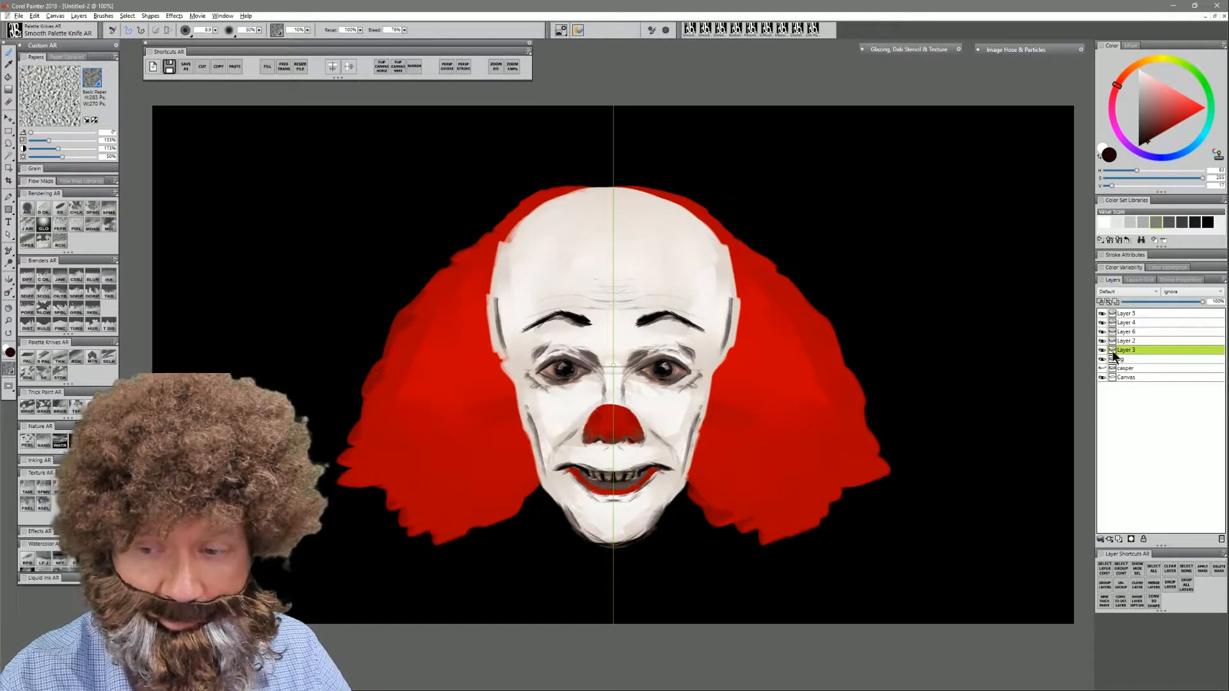
pyautogui.doubleClick(1129, 351)
pyautogui.write('hair')
pyautogui.press('Return')
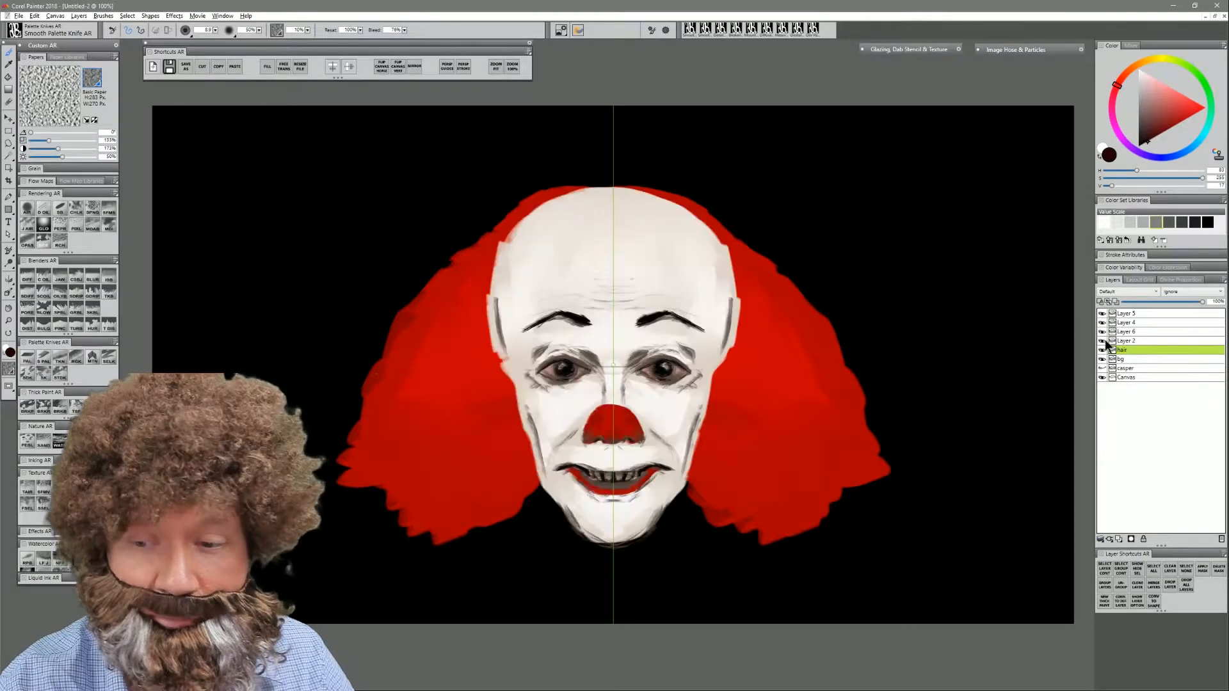
pyautogui.doubleClick(1127, 341)
pyautogui.write('face')
pyautogui.press('Return')
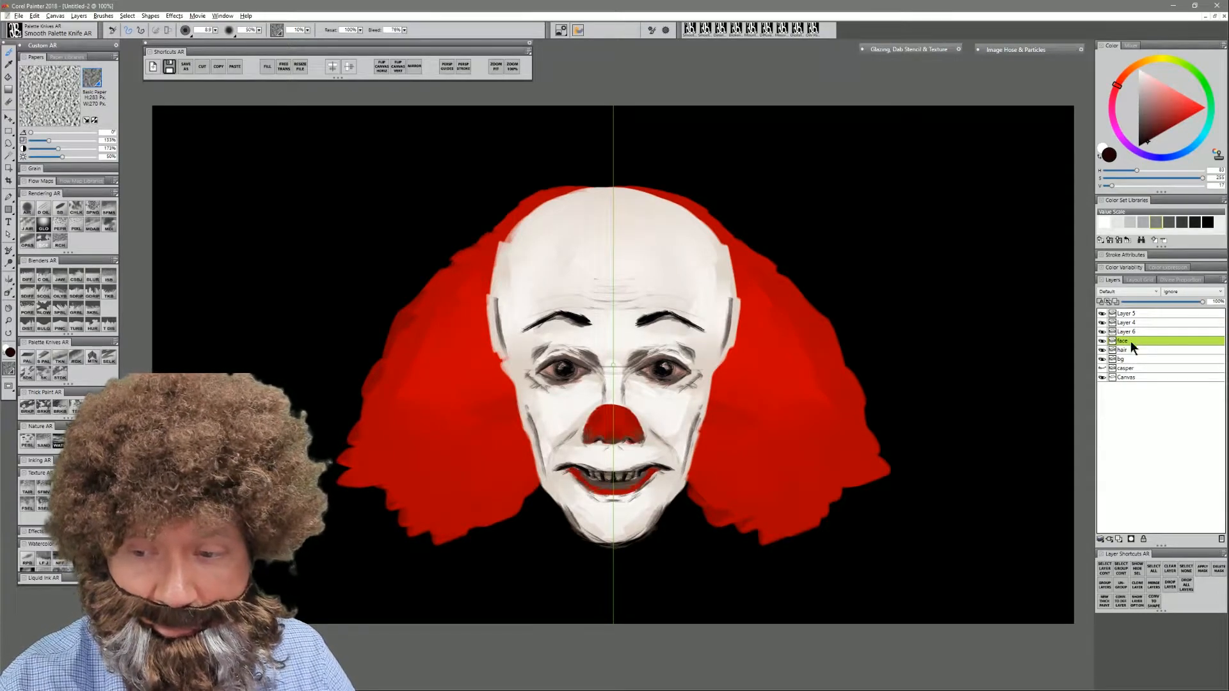
# - On the hair layer with transparency preserved, paint very dark red strands throughout the hair with a larger brush
pyautogui.click(1129, 350)
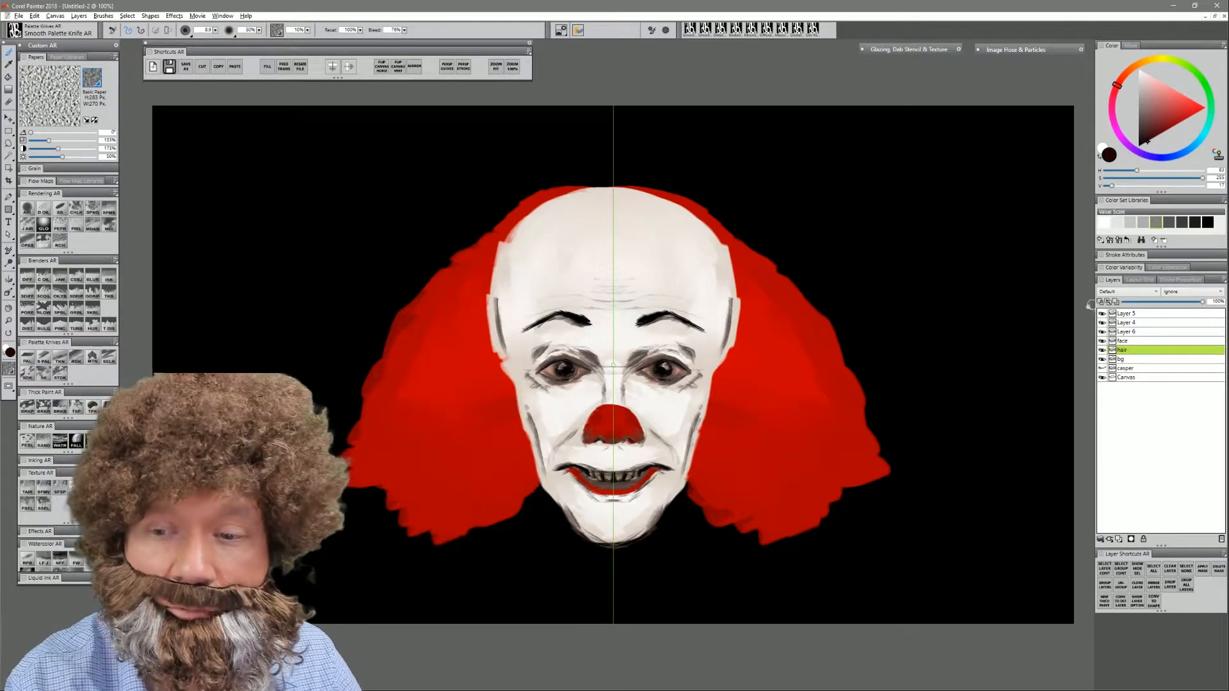
pyautogui.moveTo(525, 227)
pyautogui.mouseDown()
pyautogui.moveTo(557, 221)
pyautogui.moveTo(555, 198)
pyautogui.moveTo(504, 234)
pyautogui.moveTo(445, 327)
pyautogui.moveTo(450, 350)
pyautogui.moveTo(501, 277)
pyautogui.moveTo(424, 393)
pyautogui.moveTo(501, 341)
pyautogui.moveTo(458, 437)
pyautogui.moveTo(516, 384)
pyautogui.moveTo(493, 394)
pyautogui.moveTo(517, 400)
pyautogui.moveTo(479, 490)
pyautogui.moveTo(517, 445)
pyautogui.moveTo(517, 474)
pyautogui.moveTo(529, 476)
pyautogui.moveTo(459, 495)
pyautogui.moveTo(473, 450)
pyautogui.moveTo(418, 438)
pyautogui.moveTo(362, 469)
pyautogui.moveTo(422, 400)
pyautogui.moveTo(378, 401)
pyautogui.moveTo(419, 329)
pyautogui.moveTo(552, 188)
pyautogui.mouseUp()
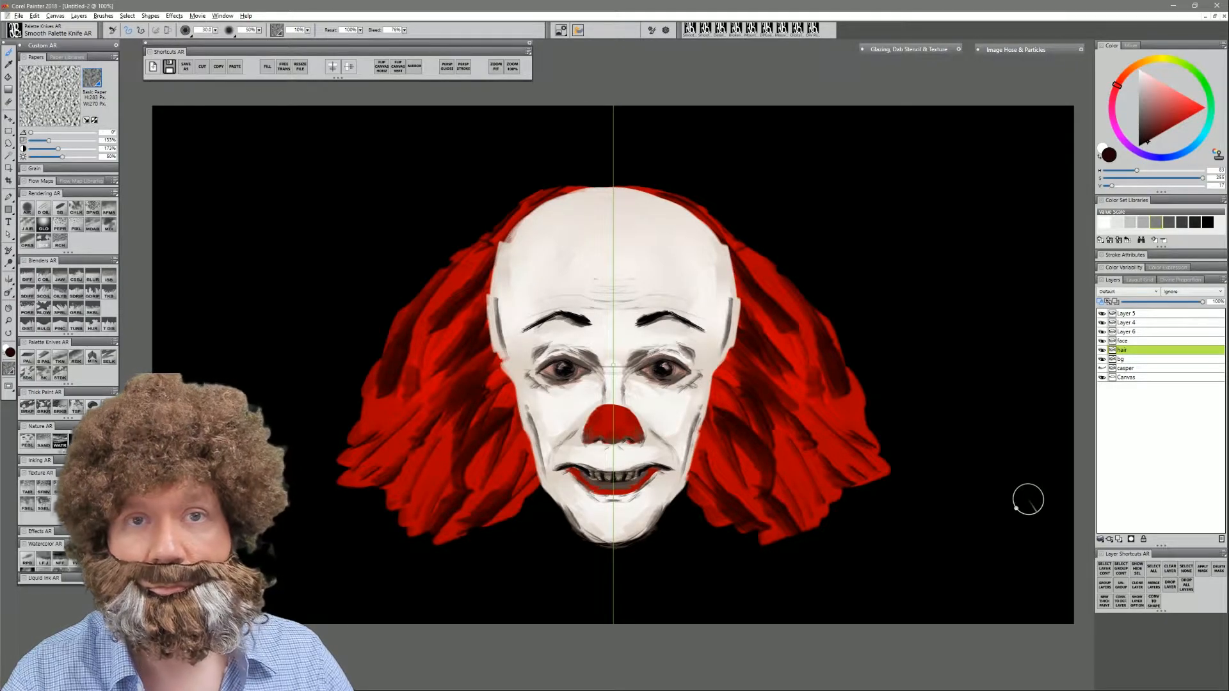
# - On Layer 6, paint dark blue vertical makeup marks above and below both eyes with a smaller brush
pyautogui.click(1133, 342)
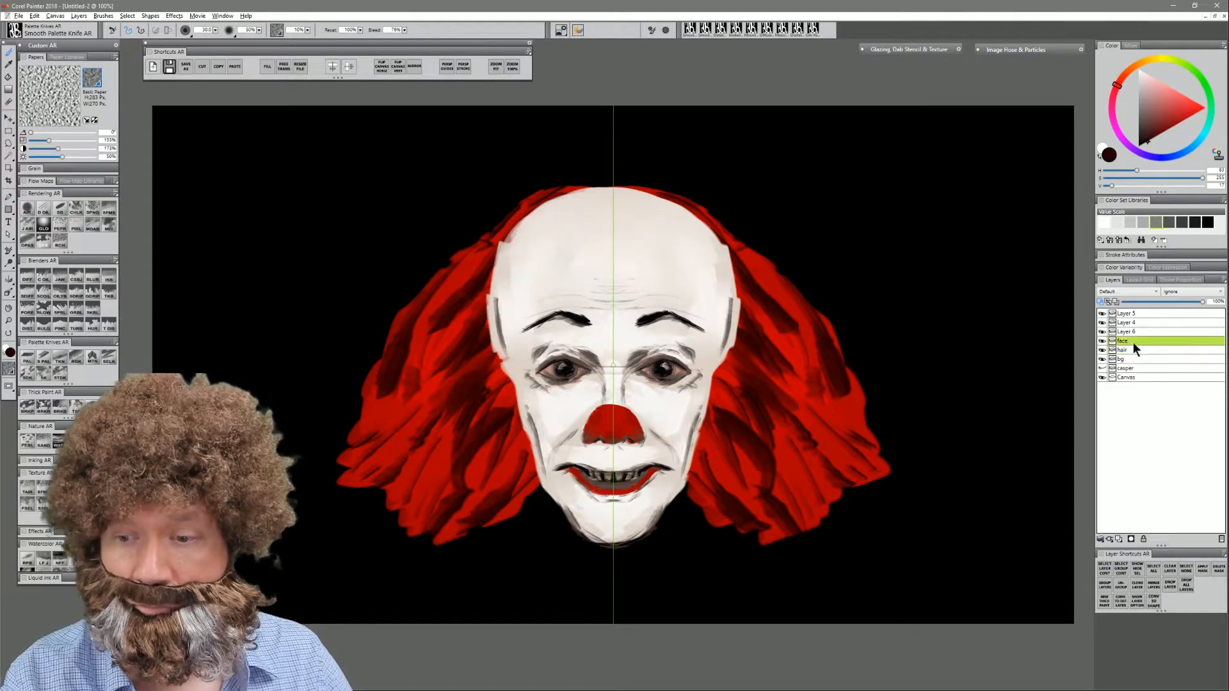
pyautogui.click(1131, 331)
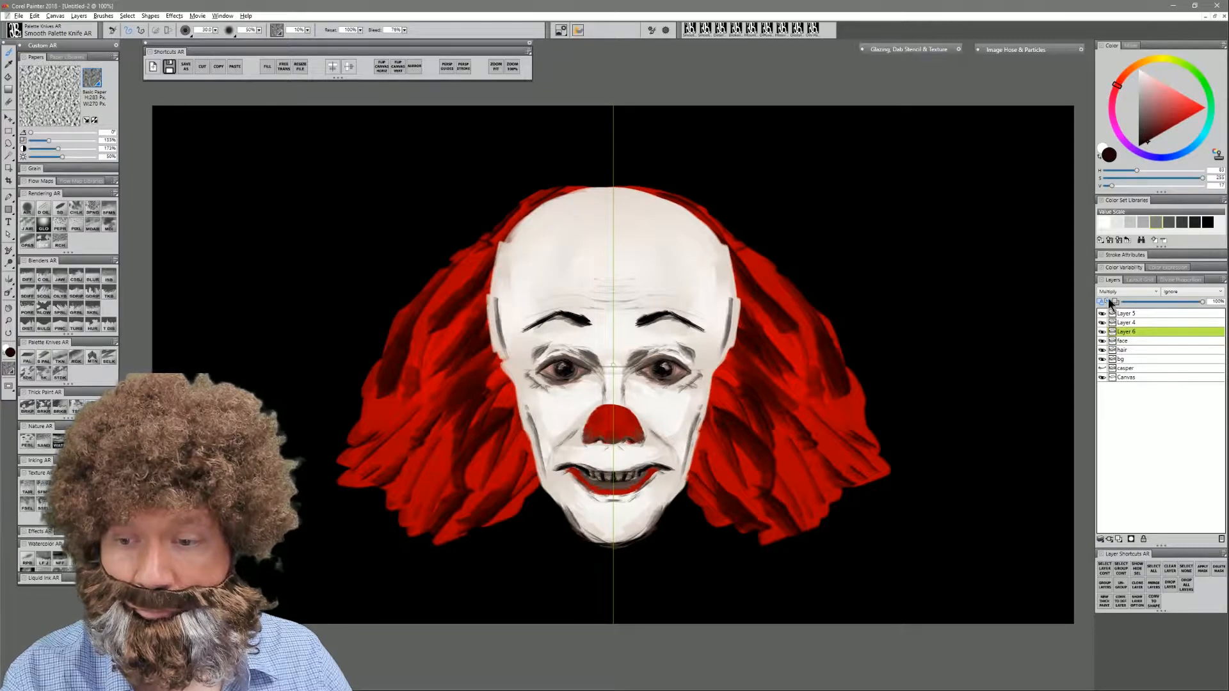
pyautogui.click(1174, 157)
pyautogui.click(1147, 126)
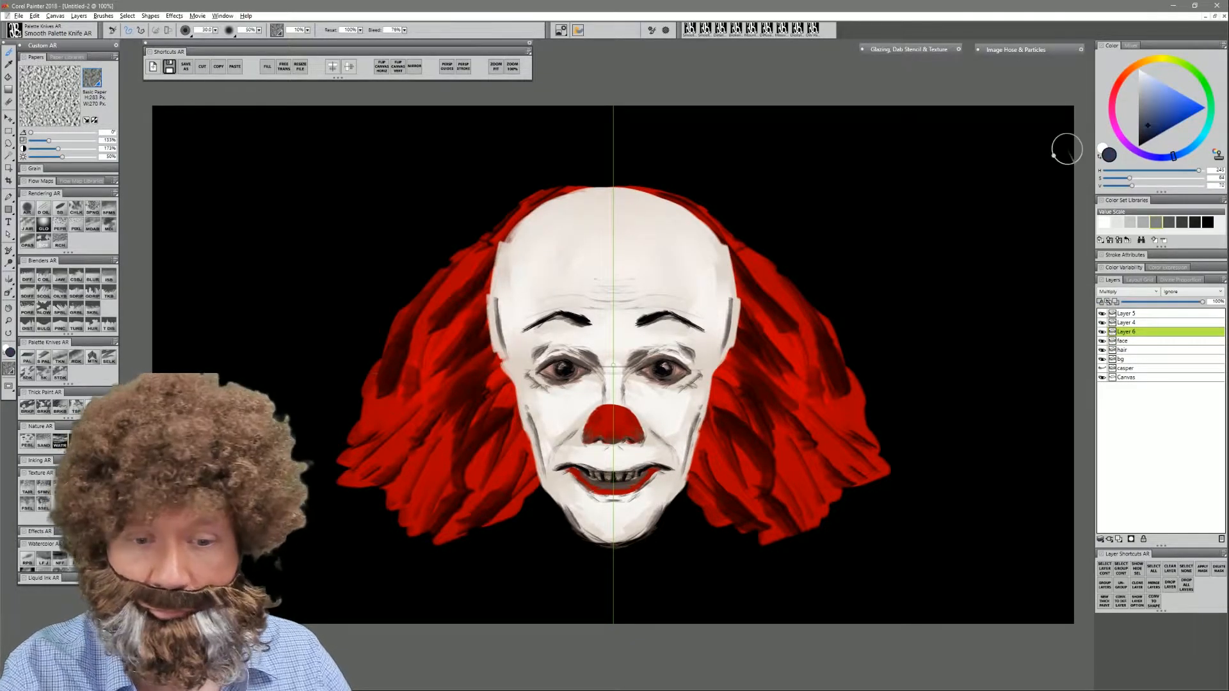
pyautogui.press('[')
pyautogui.press('[')
pyautogui.press('[')
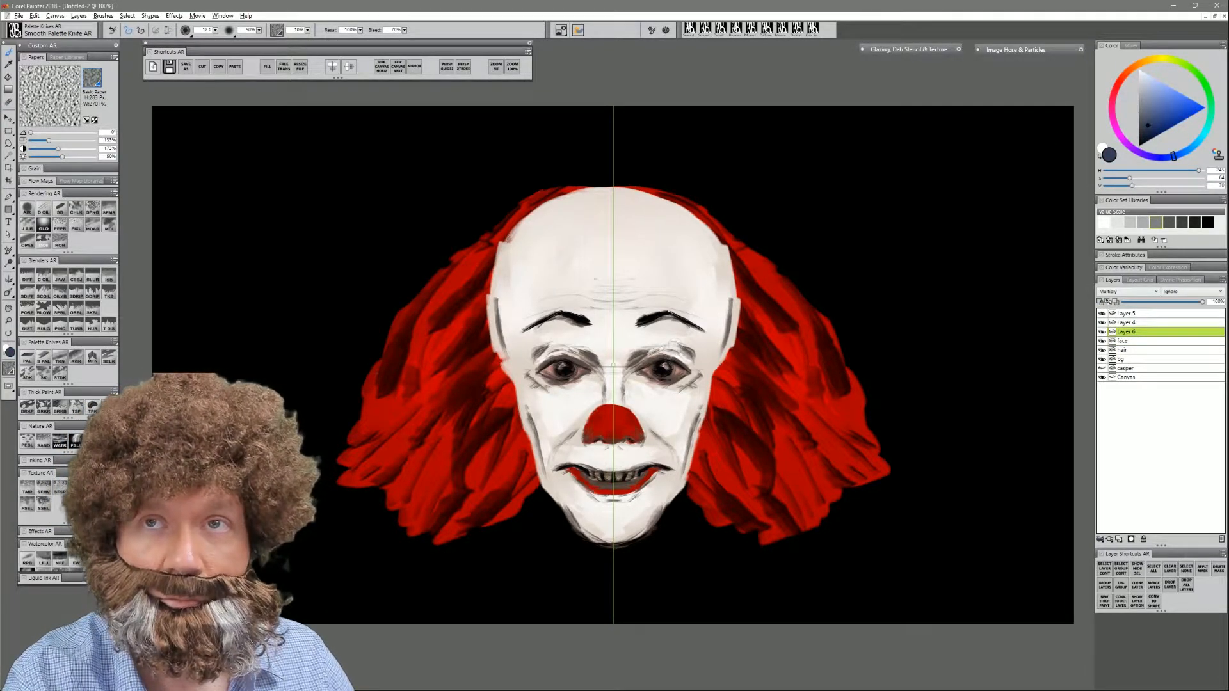
pyautogui.moveTo(664, 359)
pyautogui.mouseDown()
pyautogui.moveTo(664, 347)
pyautogui.moveTo(665, 398)
pyautogui.mouseUp()
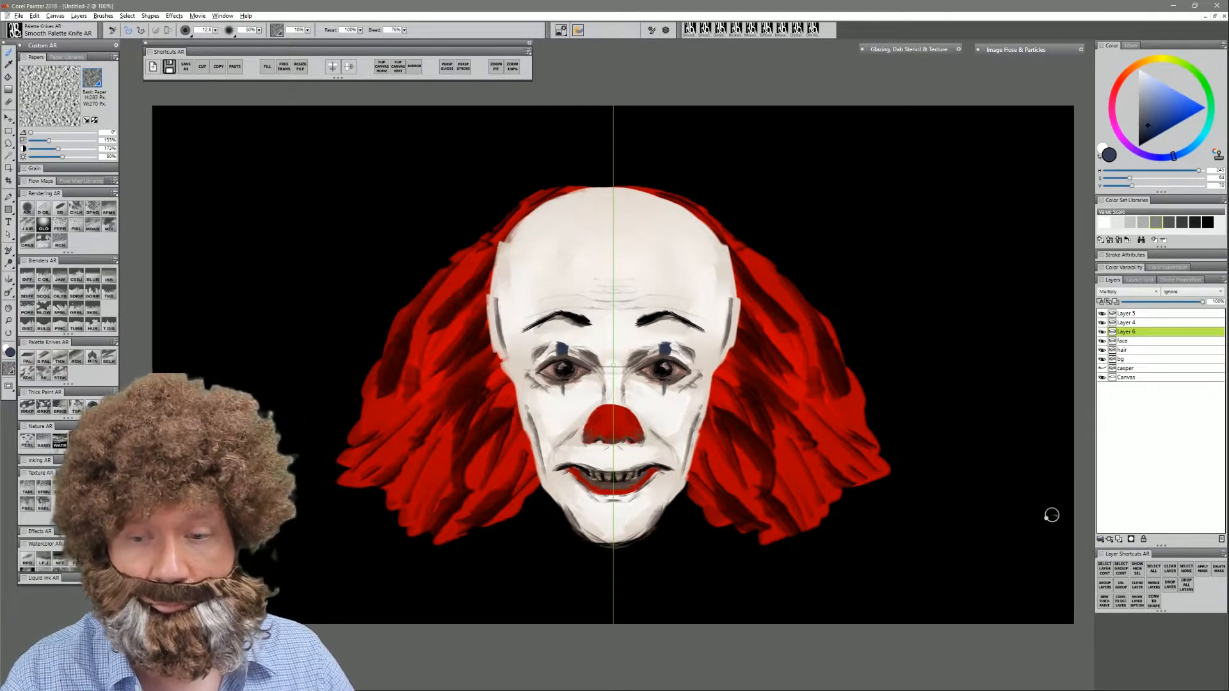
# - Turn off mirror painting, and group the layers from Layer 5 down to hair under the name face
pyautogui.click(414, 67)
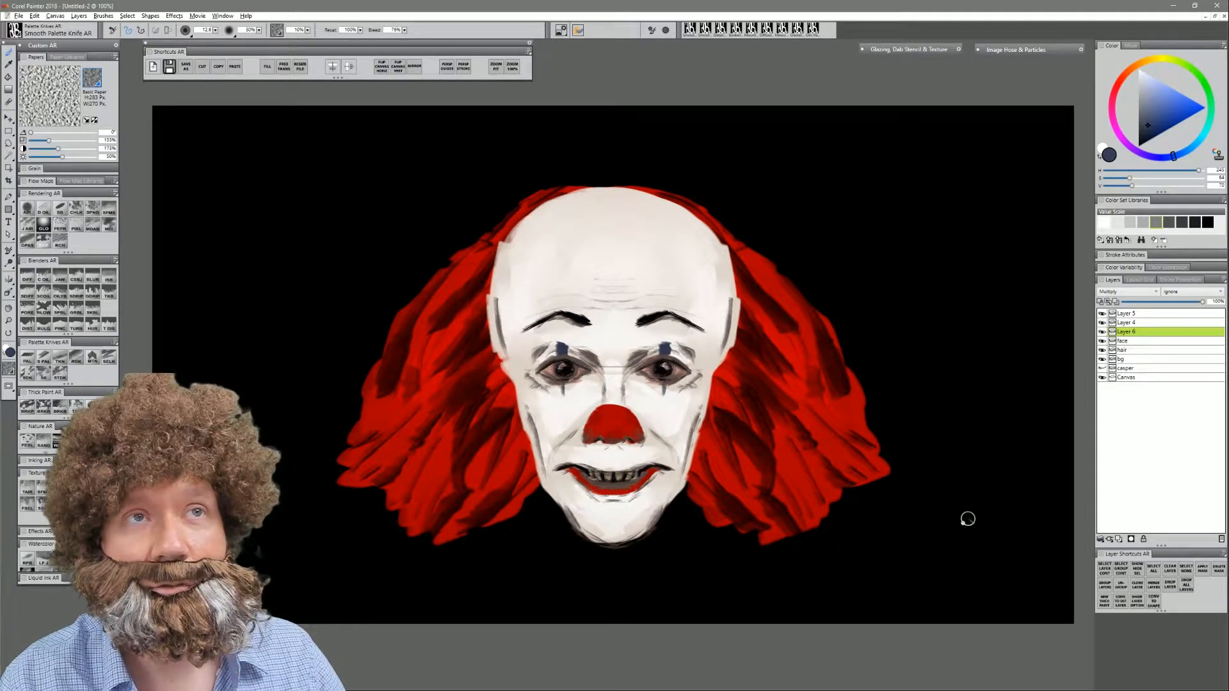
pyautogui.click(1135, 315)
pyautogui.keyDown('shift'); pyautogui.click(1131, 350); pyautogui.keyUp('shift')
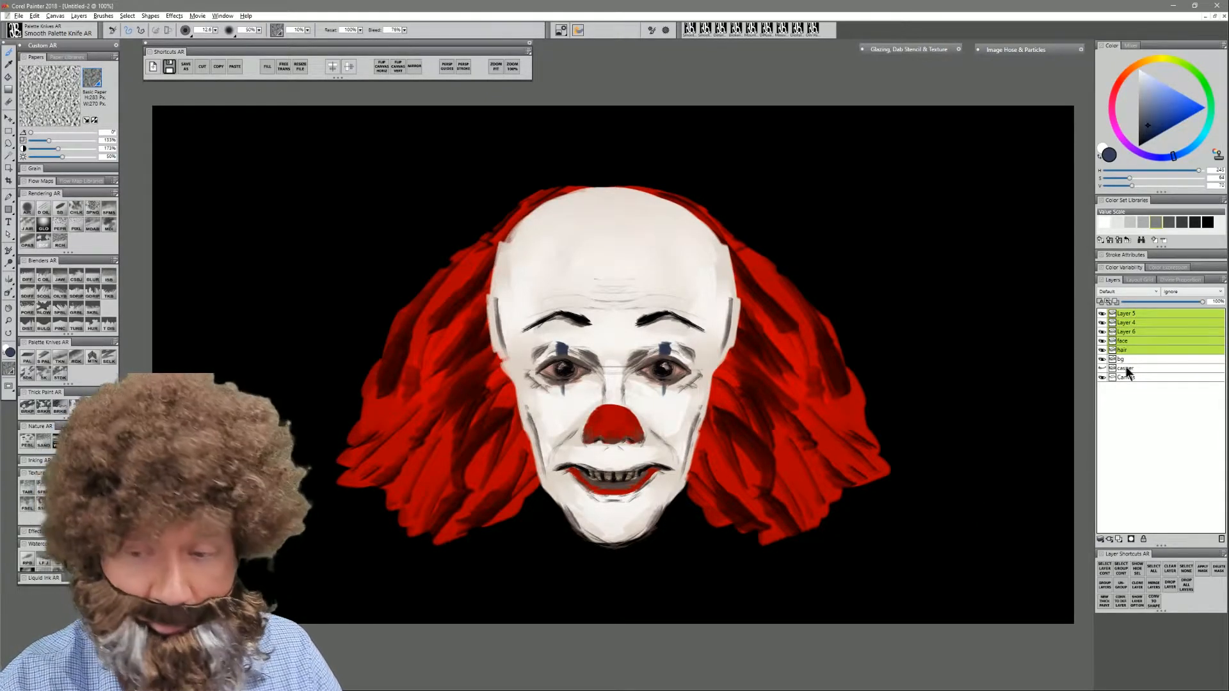
pyautogui.hotkey('ctrl', 'g')
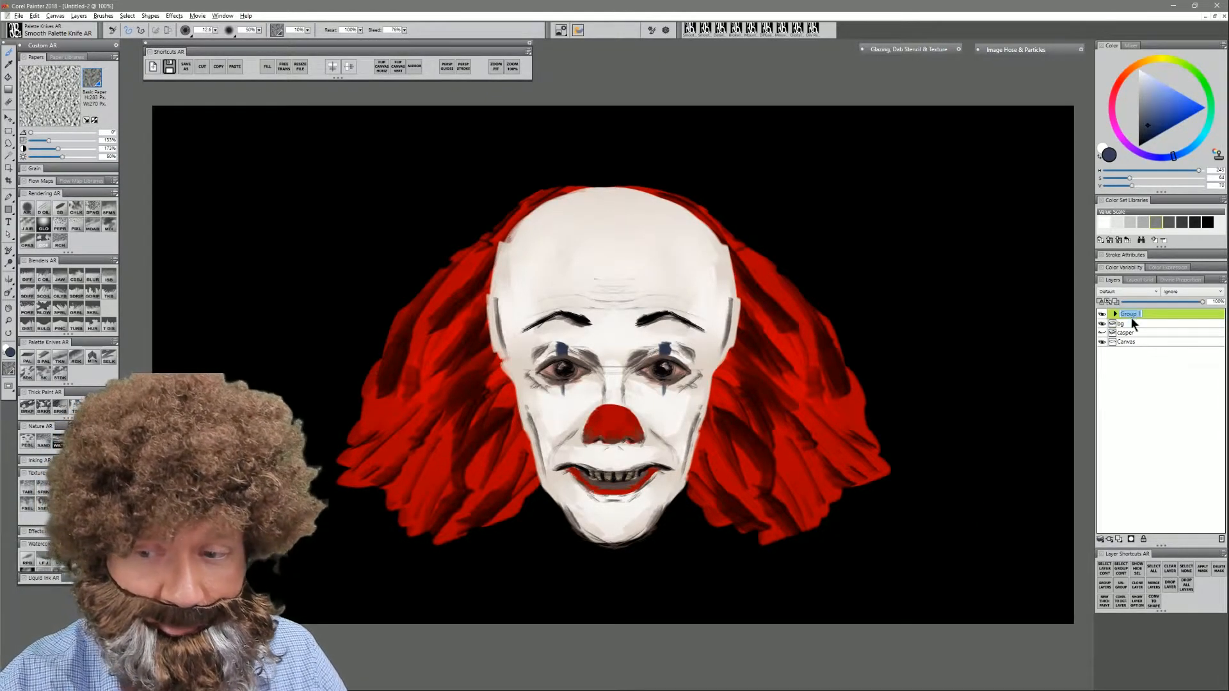
pyautogui.doubleClick(1131, 315)
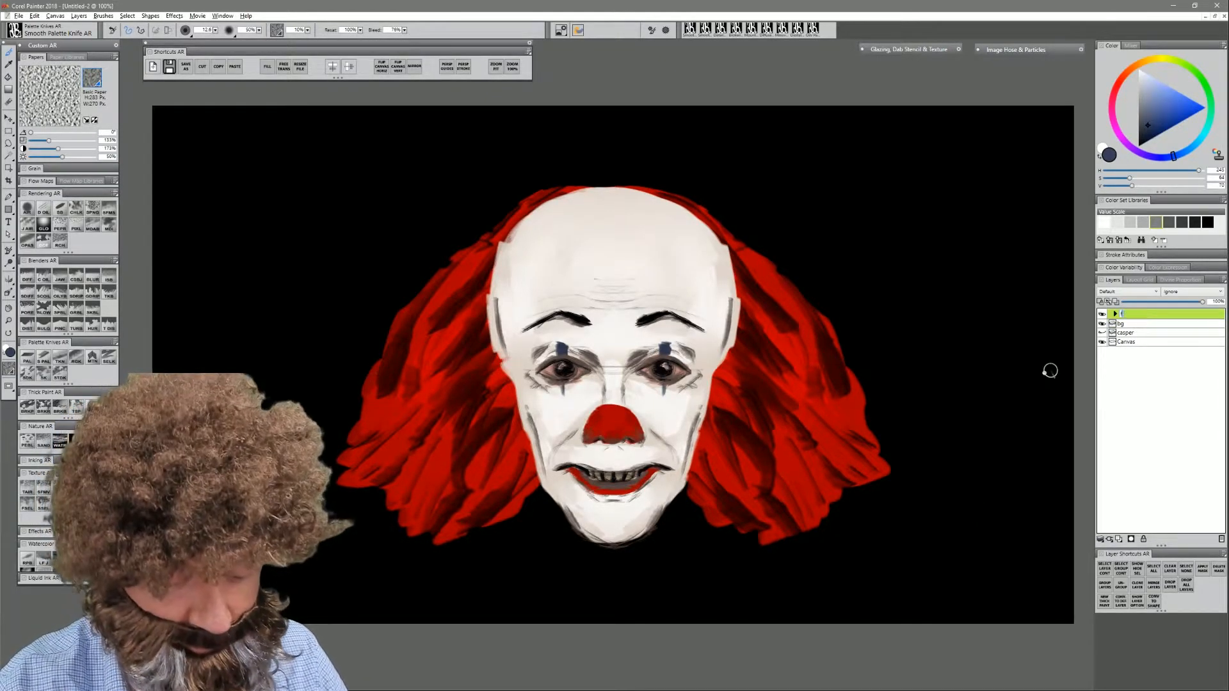
pyautogui.click(1115, 313)
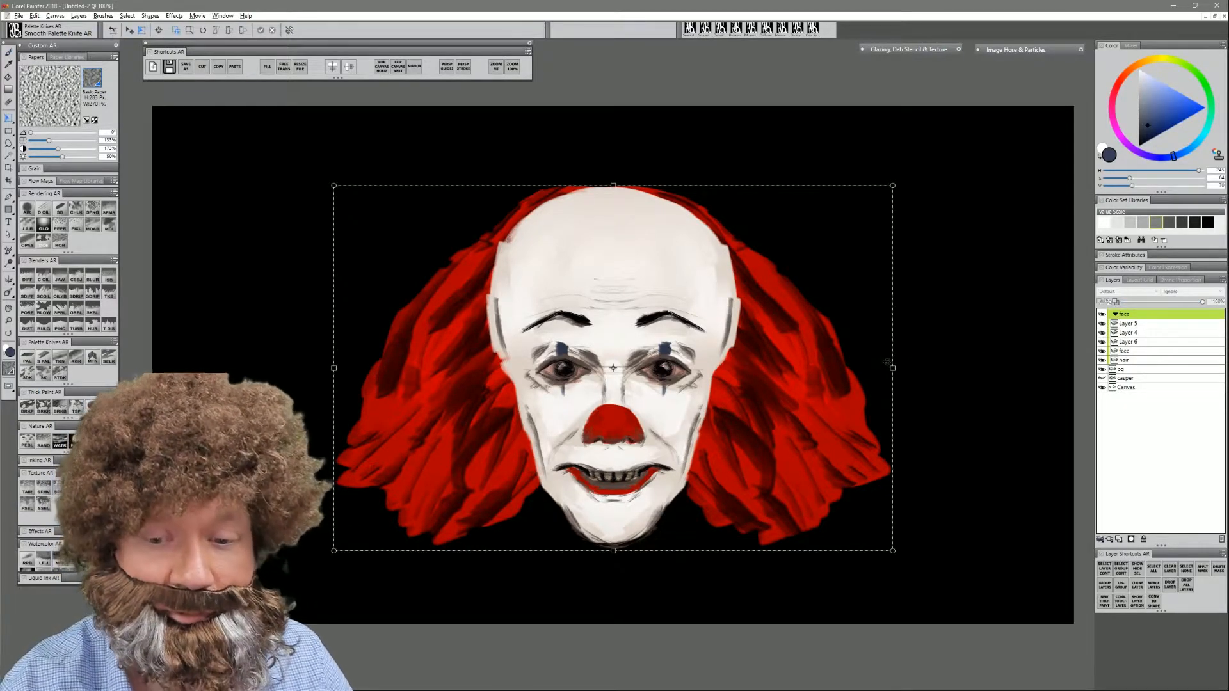
# - Transform the face group, narrowing it slightly from both sides and enlarging it about its centre to nearly fill the canvas height
pyautogui.moveTo(885, 368); pyautogui.dragTo(866, 370)
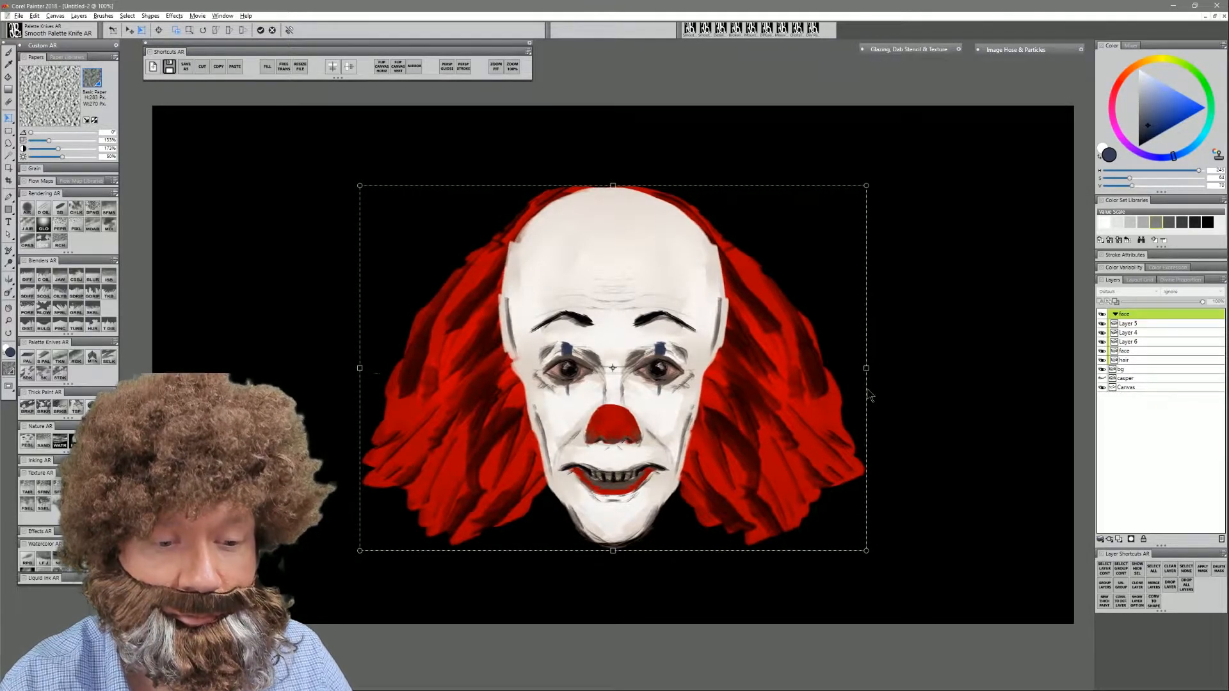
pyautogui.press('Return')
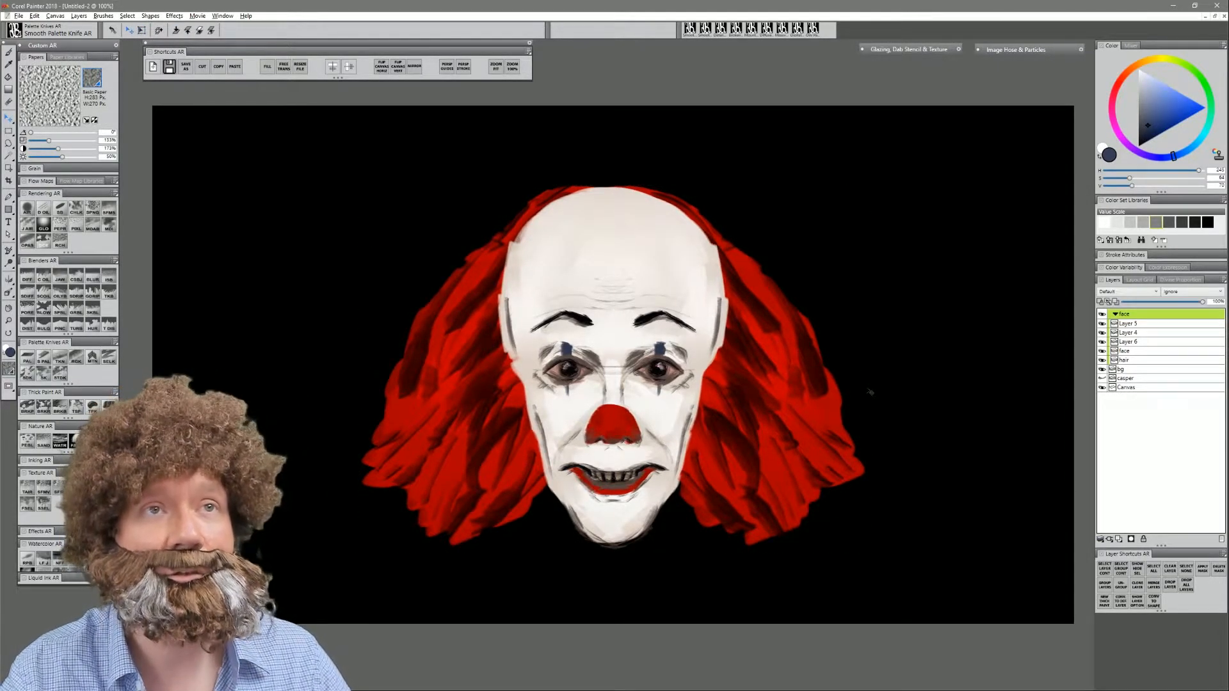
pyautogui.hotkey('ctrl', 'alt', 't')
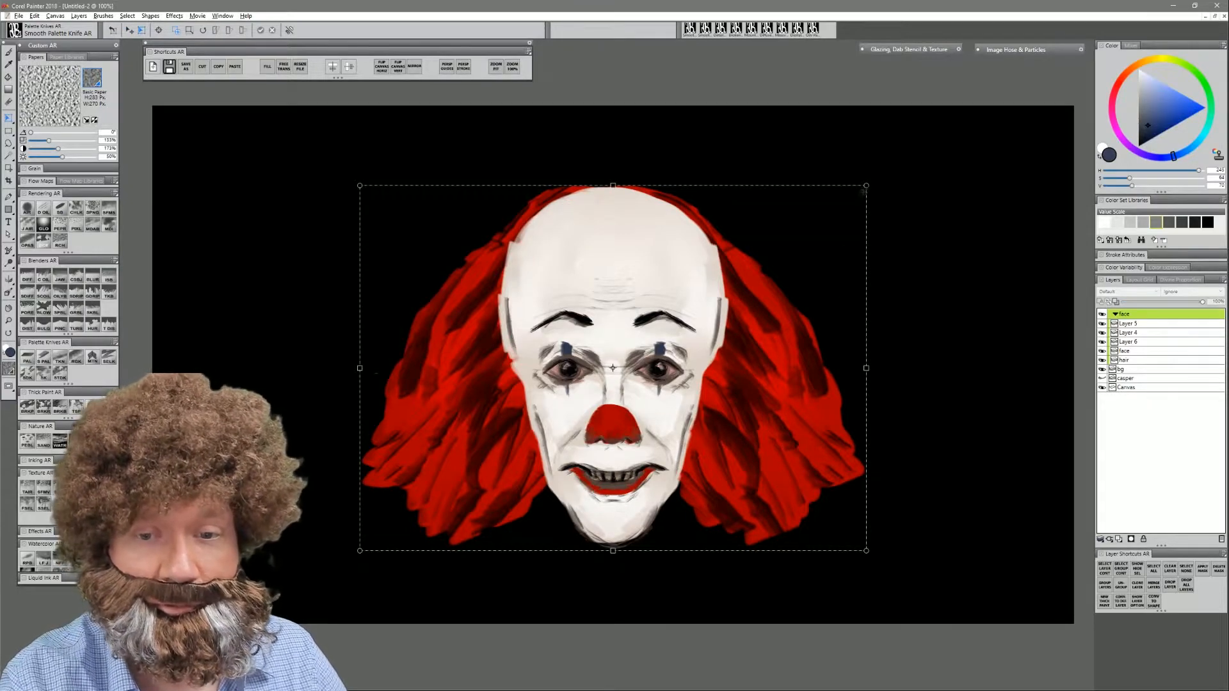
pyautogui.moveTo(866, 186); pyautogui.dragTo(941, 131)
pyautogui.click(260, 30)
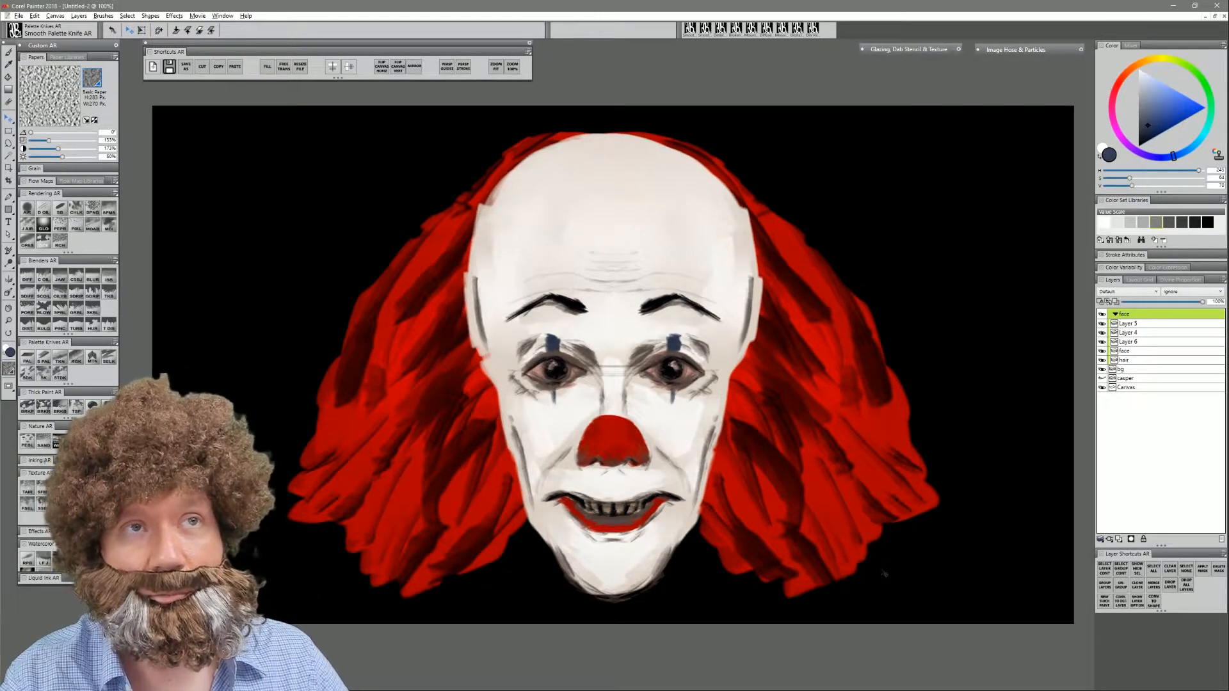
# - Collapse the face group into a single layer and make that layer active
pyautogui.click(1126, 332)
pyautogui.press('b')
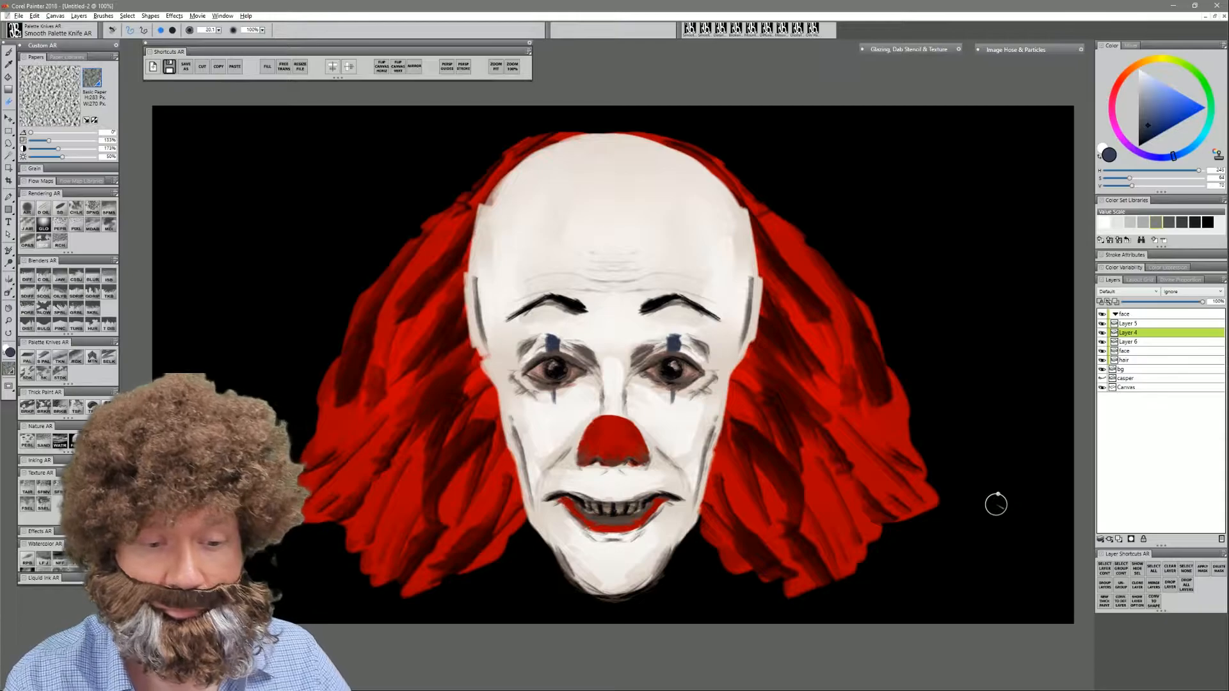
pyautogui.click(1148, 314)
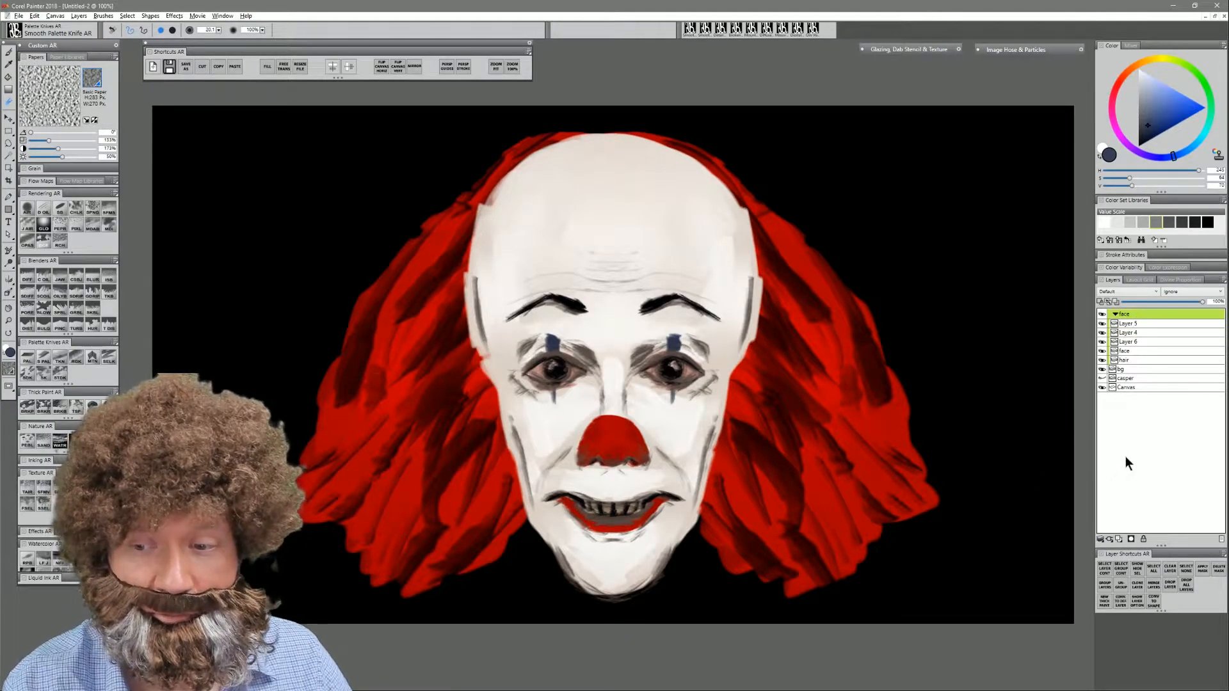
pyautogui.hotkey('ctrl', 'e')
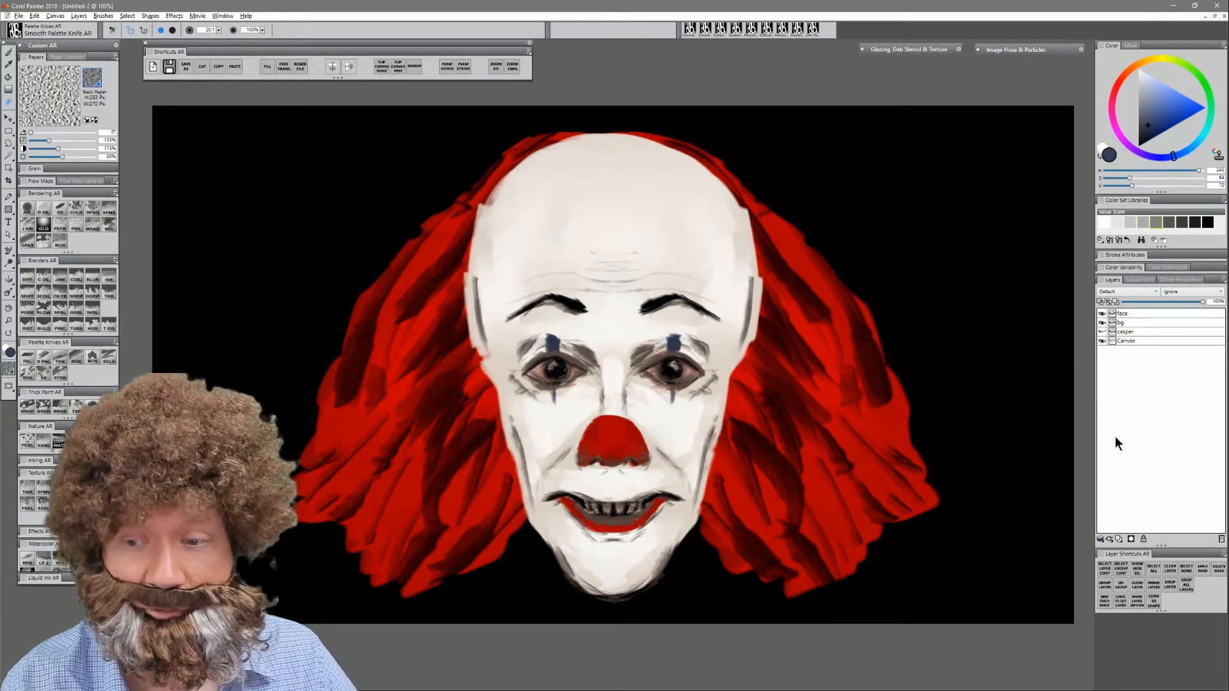
pyautogui.click(1125, 313)
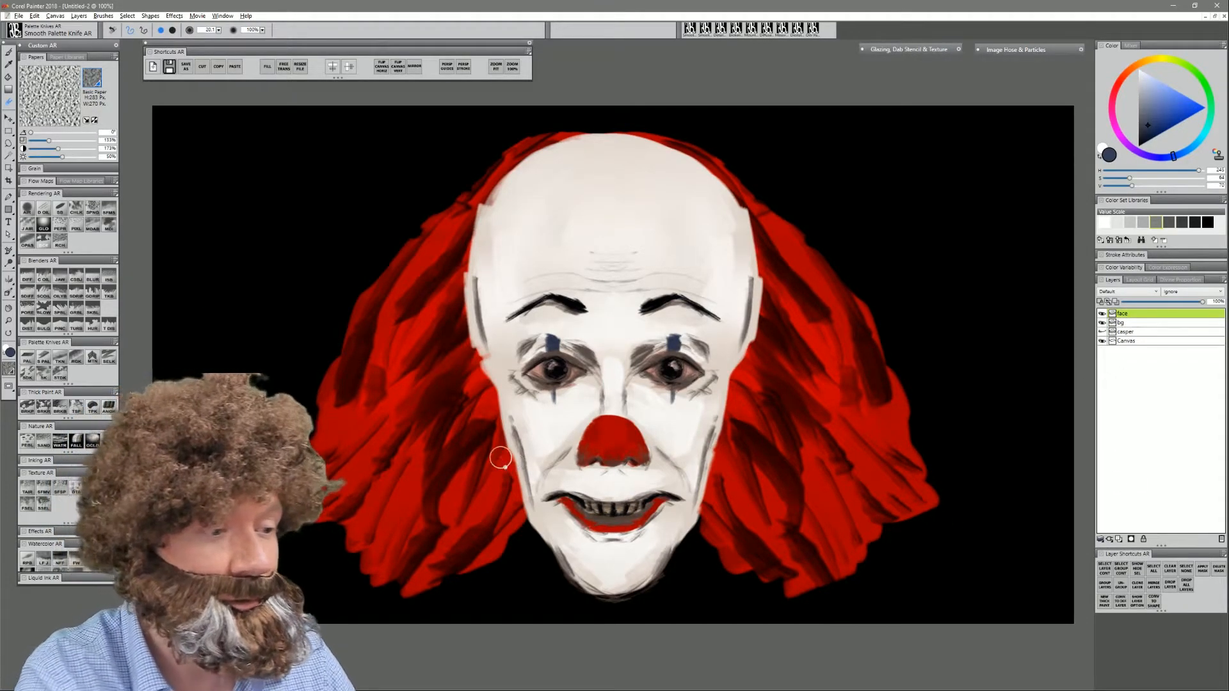
# - Sample the pale forehead colour, lighten it to white, and paint highlights around and beneath both eyebrows with the palette knife
pyautogui.press('b')
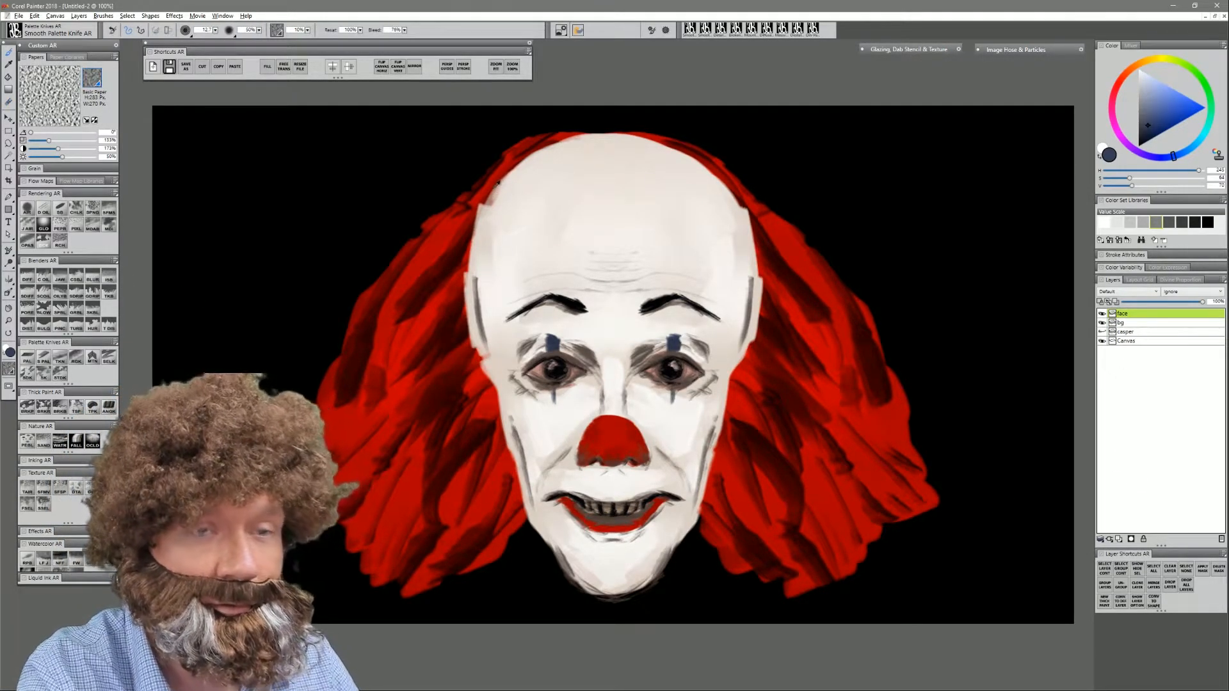
pyautogui.keyDown('alt'); pyautogui.click(600, 204); pyautogui.keyUp('alt')
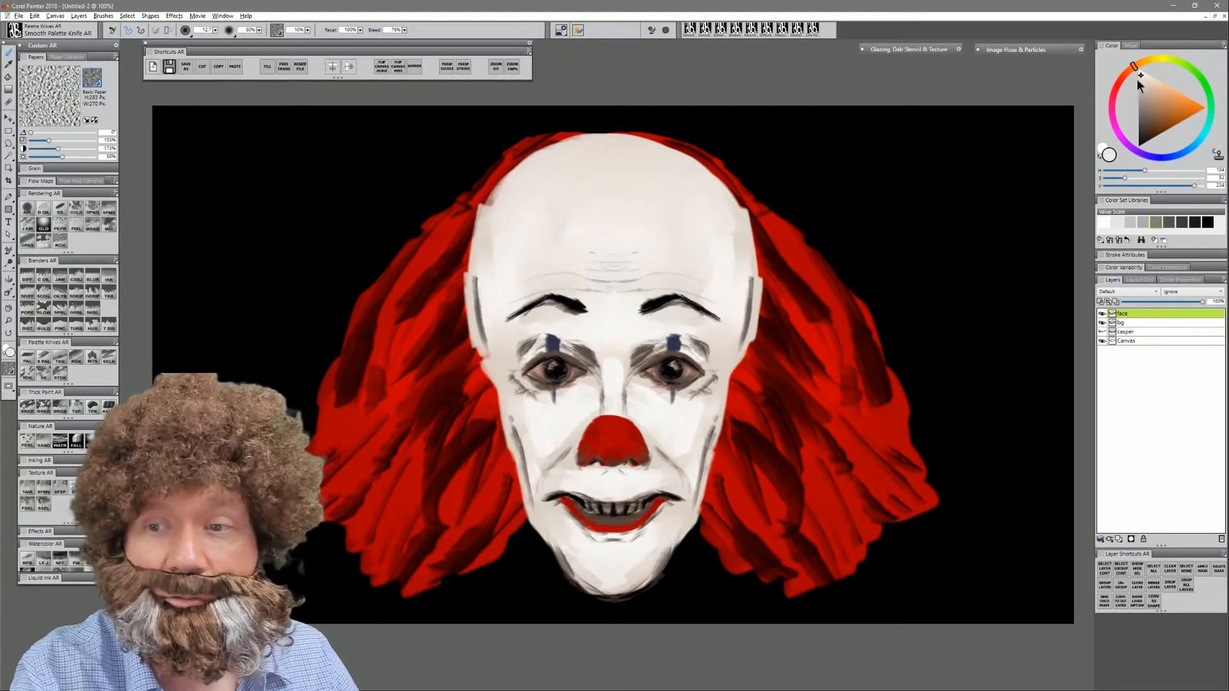
pyautogui.click(1140, 71)
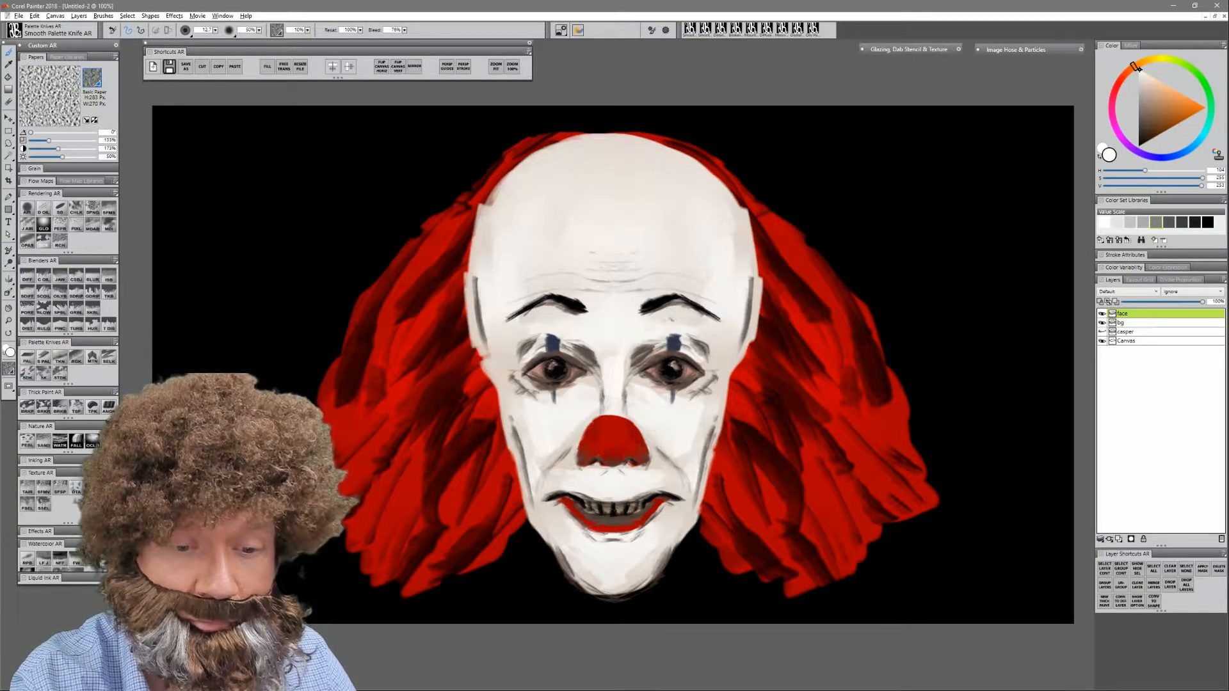
pyautogui.moveTo(646, 329)
pyautogui.mouseDown()
pyautogui.moveTo(687, 321)
pyautogui.moveTo(656, 307)
pyautogui.mouseUp()
pyautogui.press(']')
pyautogui.press(']')
pyautogui.press(']')
pyautogui.moveTo(560, 319)
pyautogui.mouseDown()
pyautogui.moveTo(571, 313)
pyautogui.moveTo(543, 318)
pyautogui.moveTo(589, 330)
pyautogui.mouseUp()
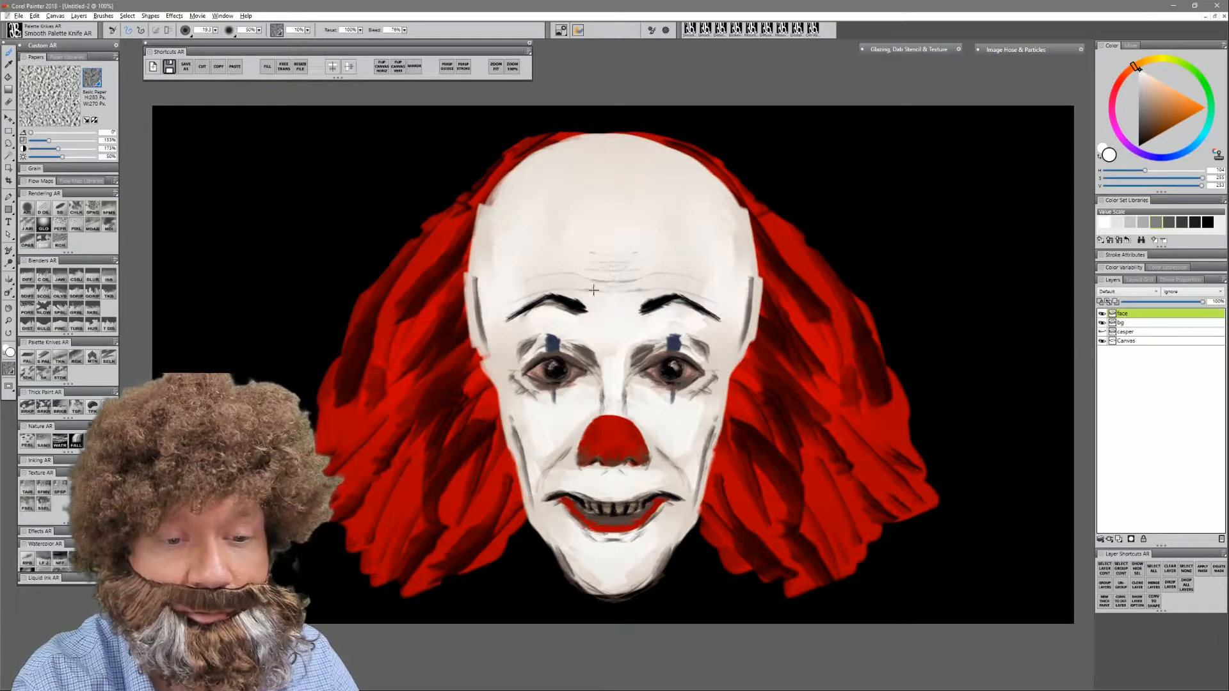
# - Paint white highlights along the forehead wrinkles and the crown, and sample the pale skin colour beside the temple hairline
pyautogui.moveTo(624, 288)
pyautogui.mouseDown()
pyautogui.moveTo(682, 277)
pyautogui.moveTo(541, 273)
pyautogui.mouseUp()
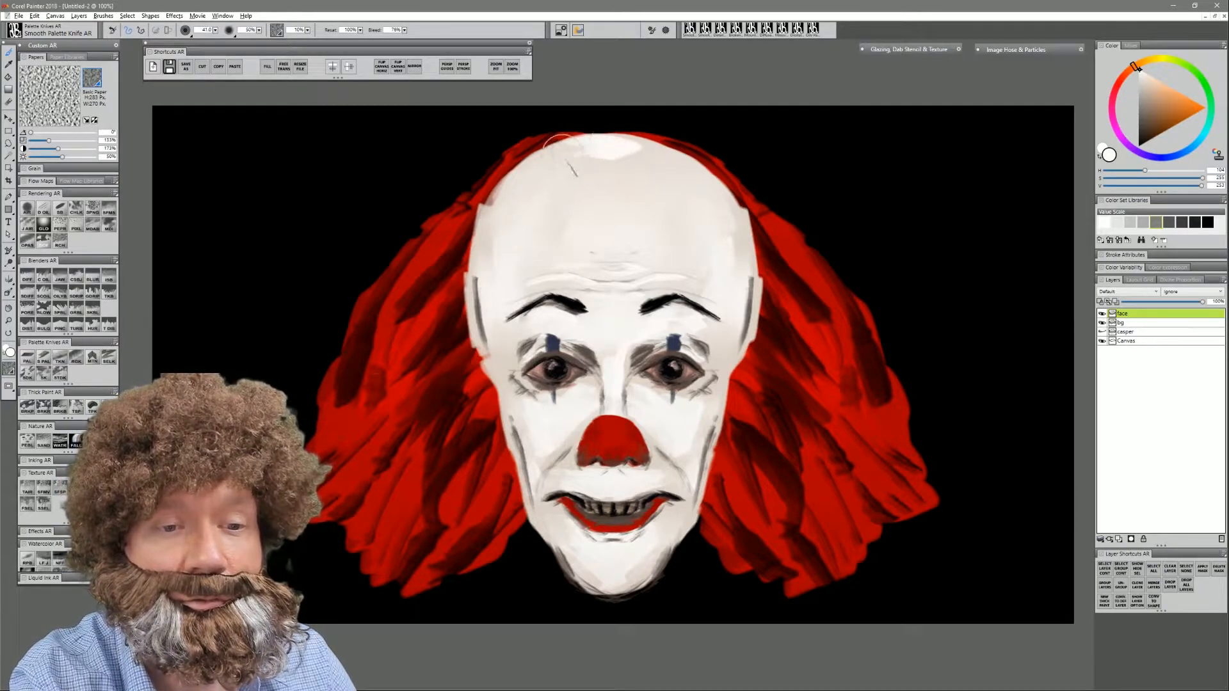
pyautogui.moveTo(601, 158)
pyautogui.mouseDown()
pyautogui.moveTo(558, 171)
pyautogui.moveTo(595, 157)
pyautogui.mouseUp()
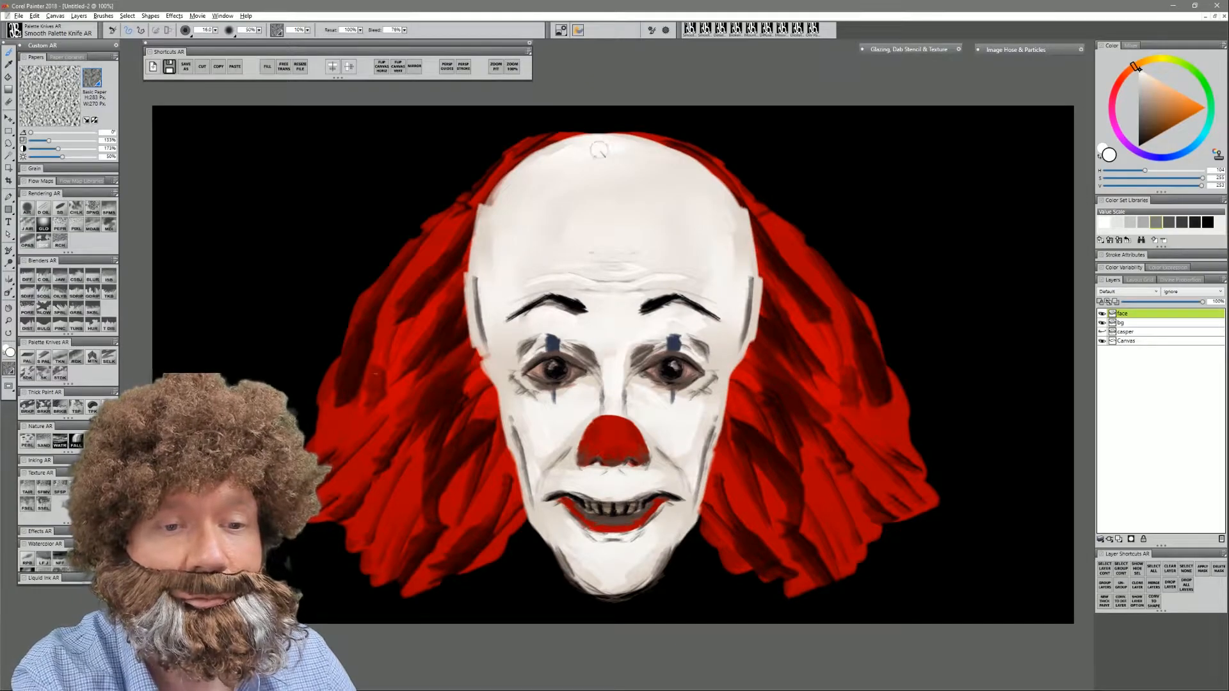
pyautogui.keyDown('alt'); pyautogui.click(491, 186); pyautogui.keyUp('alt')
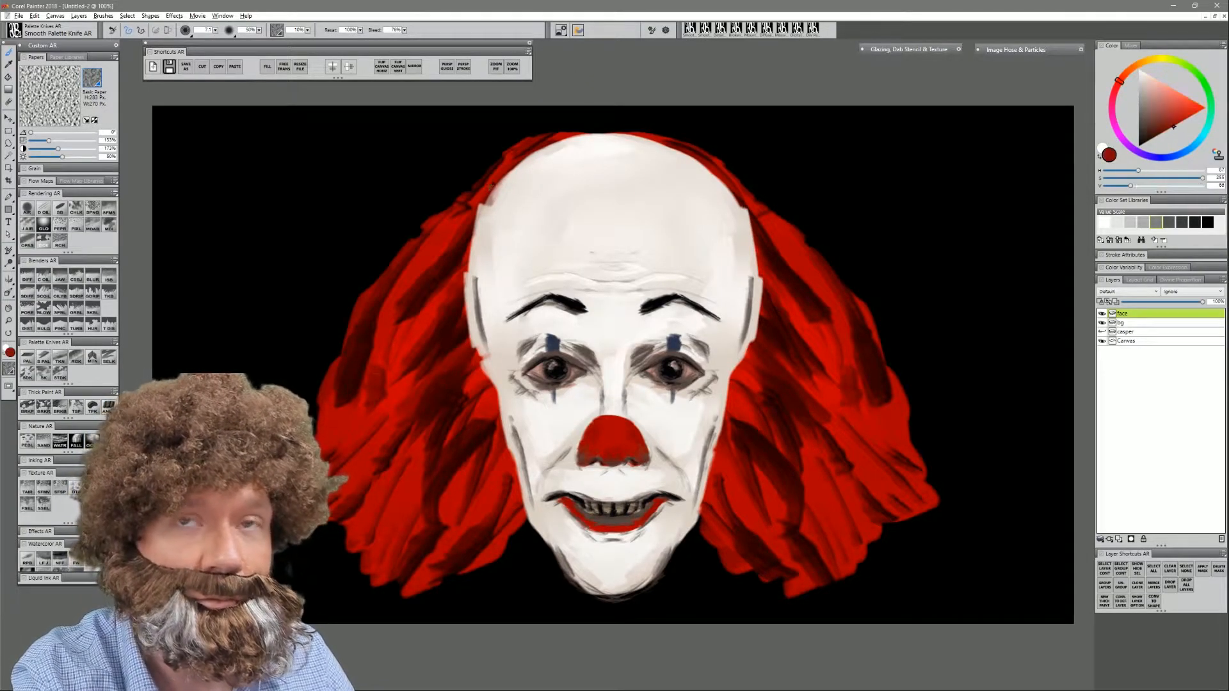
pyautogui.keyDown('alt'); pyautogui.click(503, 195); pyautogui.keyUp('alt')
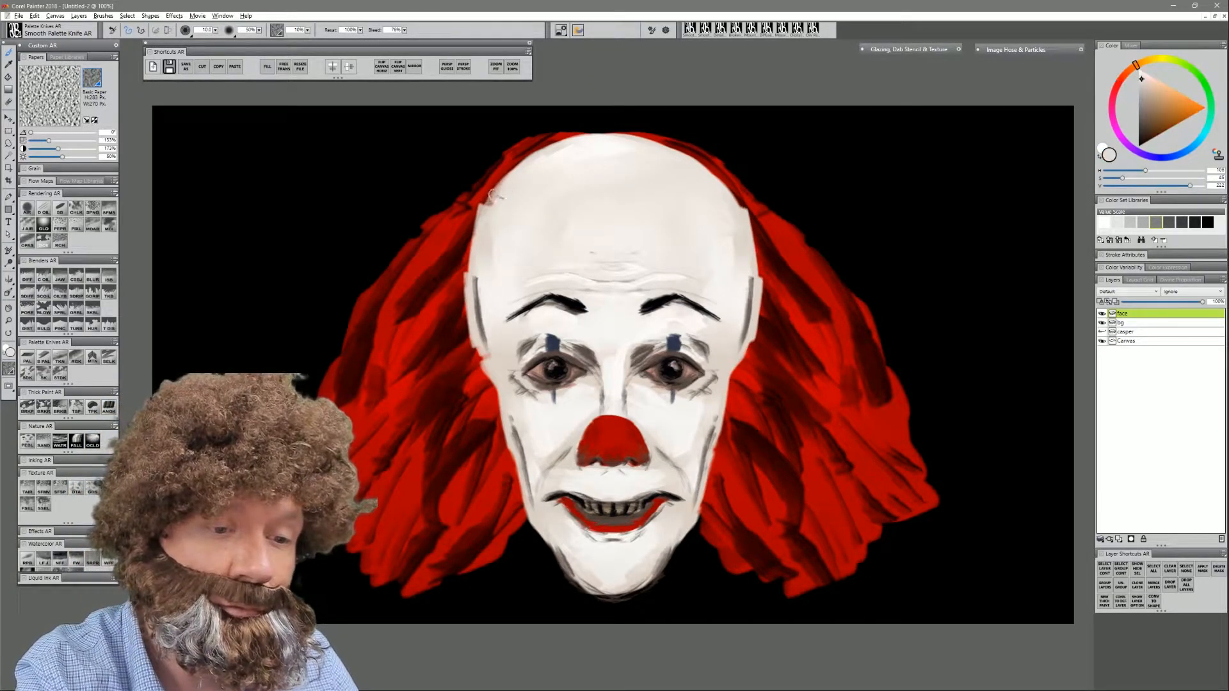
# - Sample the hair's red and paint loose, tapering strands through the hair left of the face, extending its lower and outer edges
pyautogui.keyDown('alt'); pyautogui.click(479, 206); pyautogui.keyUp('alt')
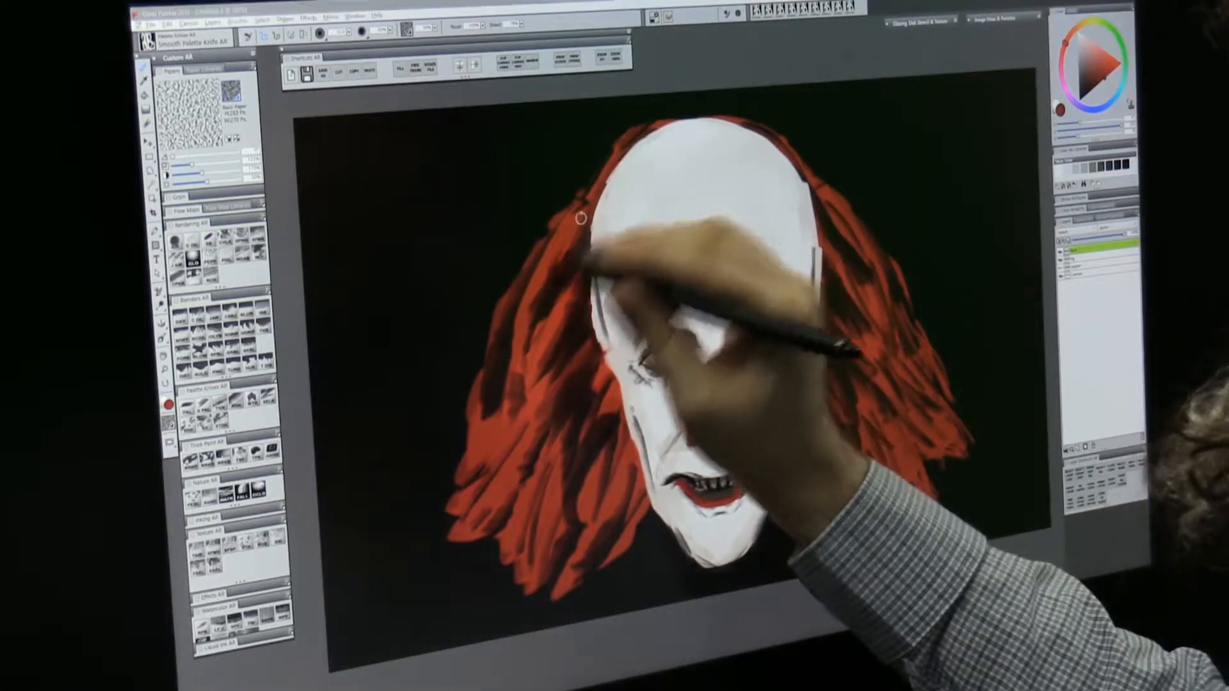
pyautogui.moveTo(518, 323); pyautogui.dragTo(489, 417)
pyautogui.moveTo(557, 332)
pyautogui.mouseDown()
pyautogui.moveTo(577, 309)
pyautogui.moveTo(566, 362)
pyautogui.mouseUp()
pyautogui.moveTo(552, 410)
pyautogui.mouseDown()
pyautogui.moveTo(521, 491)
pyautogui.moveTo(550, 497)
pyautogui.mouseUp()
pyautogui.moveTo(590, 441); pyautogui.dragTo(574, 523)
pyautogui.moveTo(614, 415)
pyautogui.mouseDown()
pyautogui.moveTo(591, 479)
pyautogui.moveTo(594, 523)
pyautogui.moveTo(569, 585)
pyautogui.mouseUp()
pyautogui.moveTo(644, 496)
pyautogui.mouseDown()
pyautogui.moveTo(590, 575)
pyautogui.moveTo(540, 614)
pyautogui.mouseUp()
pyautogui.moveTo(563, 544)
pyautogui.mouseDown()
pyautogui.moveTo(542, 608)
pyautogui.moveTo(512, 592)
pyautogui.moveTo(496, 602)
pyautogui.mouseUp()
pyautogui.moveTo(520, 544)
pyautogui.mouseDown()
pyautogui.moveTo(494, 566)
pyautogui.moveTo(487, 595)
pyautogui.mouseUp()
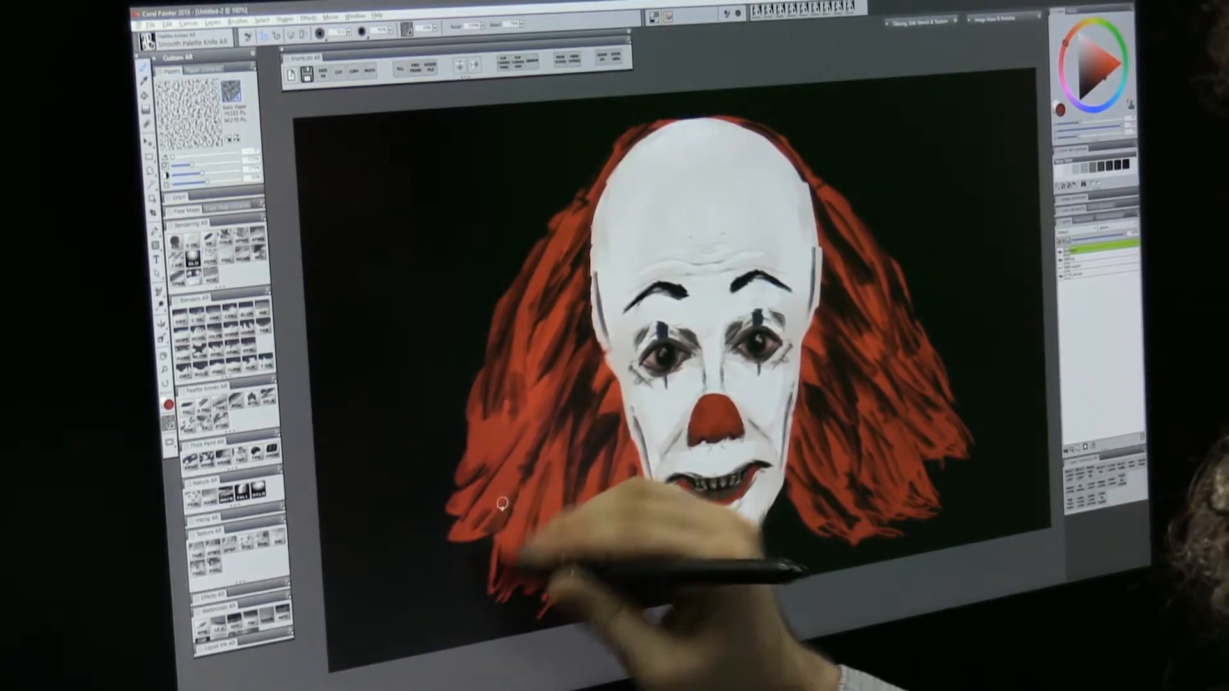
pyautogui.moveTo(502, 505); pyautogui.dragTo(490, 572)
pyautogui.moveTo(500, 503)
pyautogui.mouseDown()
pyautogui.moveTo(496, 558)
pyautogui.moveTo(425, 560)
pyautogui.moveTo(427, 525)
pyautogui.mouseUp()
pyautogui.moveTo(482, 452)
pyautogui.mouseDown()
pyautogui.moveTo(445, 494)
pyautogui.moveTo(466, 480)
pyautogui.mouseUp()
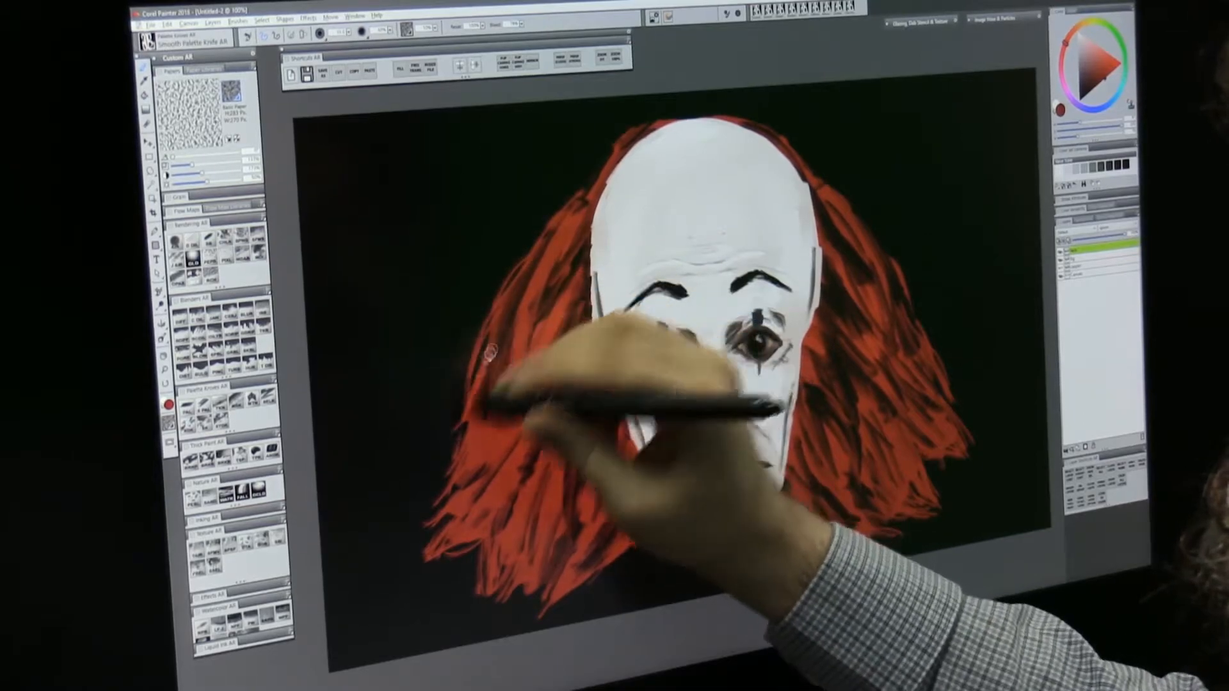
# - Paint thin red flyaway strands around the crown and down the outer edge of the hair right of the face
pyautogui.moveTo(616, 155)
pyautogui.mouseDown()
pyautogui.moveTo(579, 185)
pyautogui.moveTo(618, 154)
pyautogui.moveTo(578, 203)
pyautogui.moveTo(595, 157)
pyautogui.mouseUp()
pyautogui.moveTo(650, 119)
pyautogui.mouseDown()
pyautogui.moveTo(587, 131)
pyautogui.moveTo(559, 174)
pyautogui.moveTo(614, 132)
pyautogui.mouseUp()
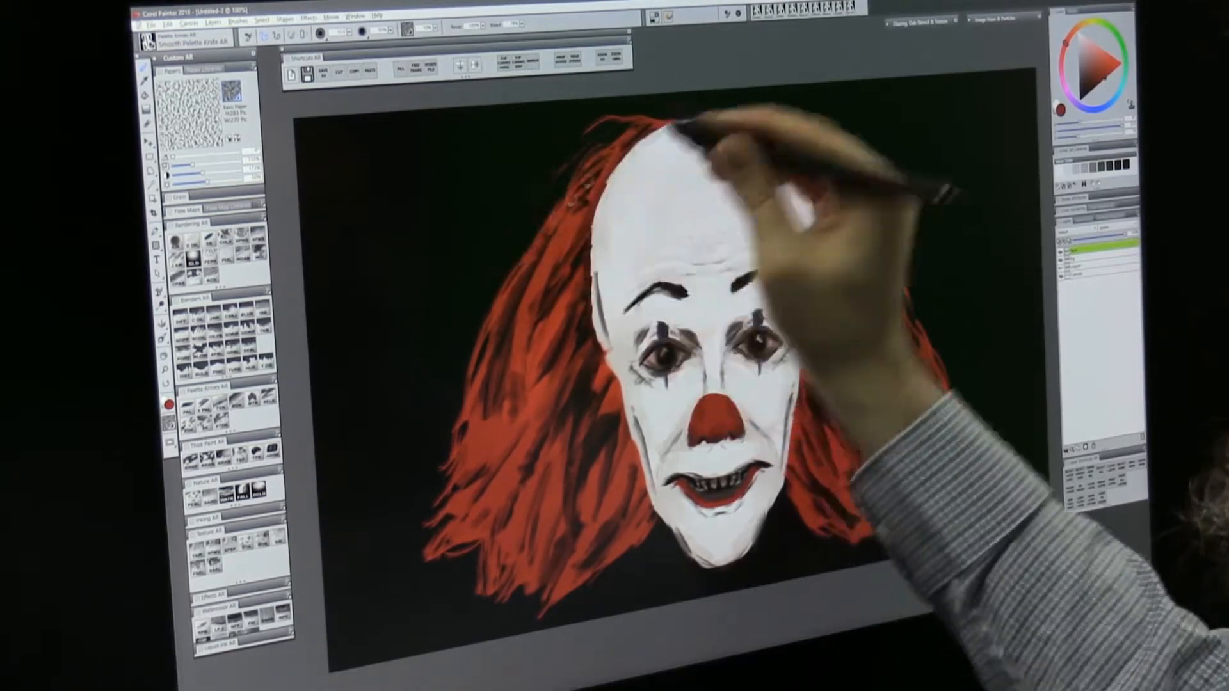
pyautogui.moveTo(724, 116)
pyautogui.mouseDown()
pyautogui.moveTo(753, 112)
pyautogui.moveTo(718, 114)
pyautogui.moveTo(813, 154)
pyautogui.moveTo(795, 140)
pyautogui.moveTo(844, 174)
pyautogui.mouseUp()
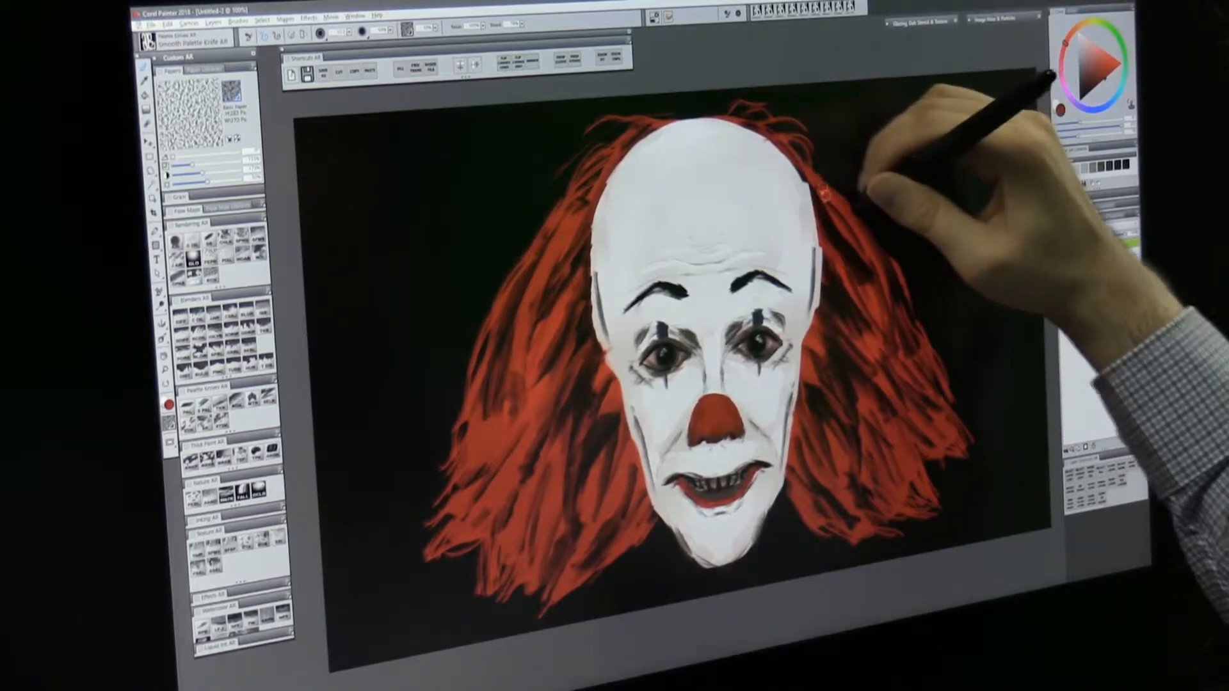
pyautogui.moveTo(784, 138); pyautogui.dragTo(886, 227)
pyautogui.moveTo(896, 282); pyautogui.dragTo(926, 330)
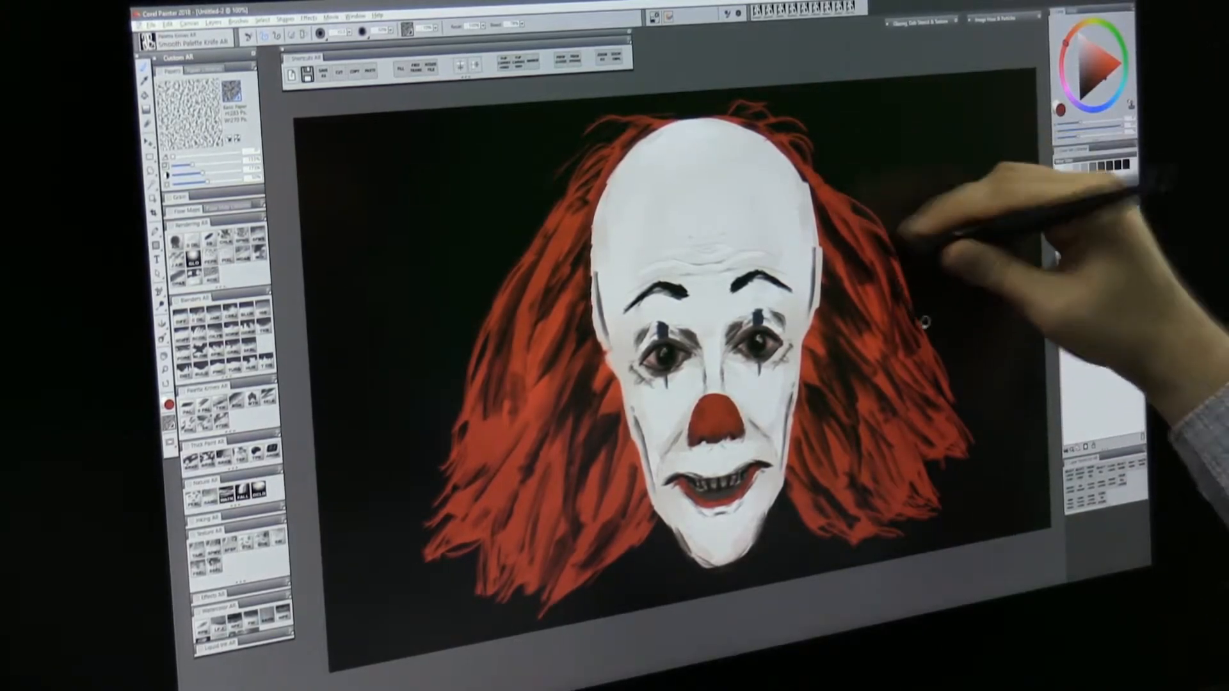
pyautogui.moveTo(861, 224); pyautogui.dragTo(960, 429)
# - Sample black and paint thin dark separations between the red strands through the hair left of the face
pyautogui.keyDown('alt'); pyautogui.click(584, 445); pyautogui.keyUp('alt')
pyautogui.moveTo(563, 394); pyautogui.dragTo(497, 419)
pyautogui.moveTo(608, 359)
pyautogui.mouseDown()
pyautogui.moveTo(542, 384)
pyautogui.moveTo(489, 454)
pyautogui.mouseUp()
pyautogui.moveTo(493, 410)
pyautogui.mouseDown()
pyautogui.moveTo(456, 438)
pyautogui.moveTo(471, 478)
pyautogui.moveTo(535, 376)
pyautogui.moveTo(473, 490)
pyautogui.mouseUp()
pyautogui.moveTo(550, 378)
pyautogui.mouseDown()
pyautogui.moveTo(447, 553)
pyautogui.moveTo(543, 429)
pyautogui.moveTo(457, 531)
pyautogui.mouseUp()
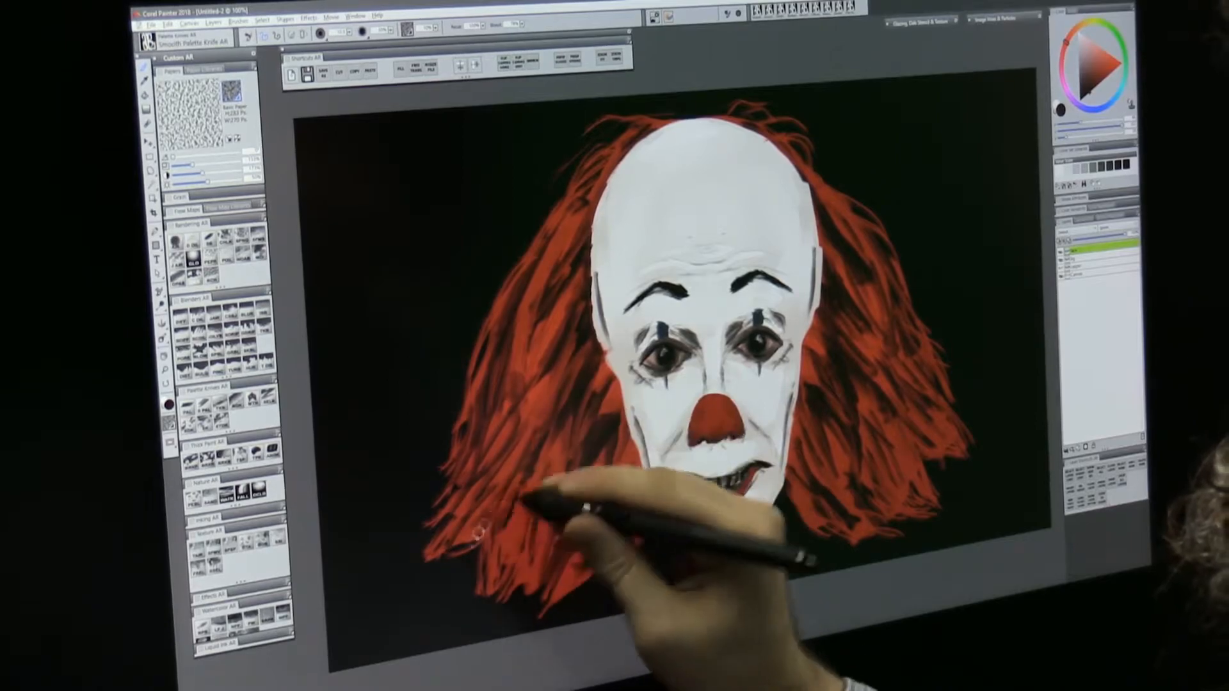
pyautogui.moveTo(522, 489); pyautogui.dragTo(487, 544)
pyautogui.moveTo(547, 470); pyautogui.dragTo(512, 553)
pyautogui.moveTo(563, 496)
pyautogui.mouseDown()
pyautogui.moveTo(525, 579)
pyautogui.moveTo(556, 567)
pyautogui.mouseUp()
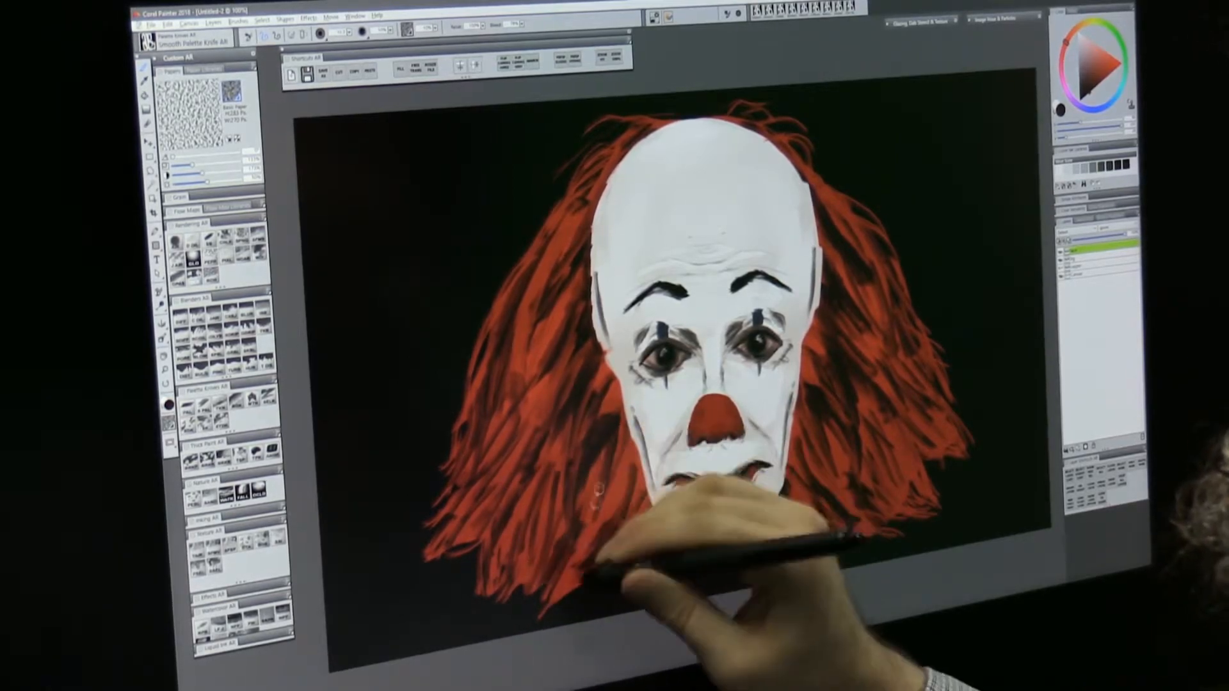
pyautogui.moveTo(598, 506); pyautogui.dragTo(560, 566)
pyautogui.moveTo(578, 378); pyautogui.dragTo(550, 442)
pyautogui.moveTo(553, 320); pyautogui.dragTo(521, 391)
pyautogui.moveTo(563, 256); pyautogui.dragTo(534, 313)
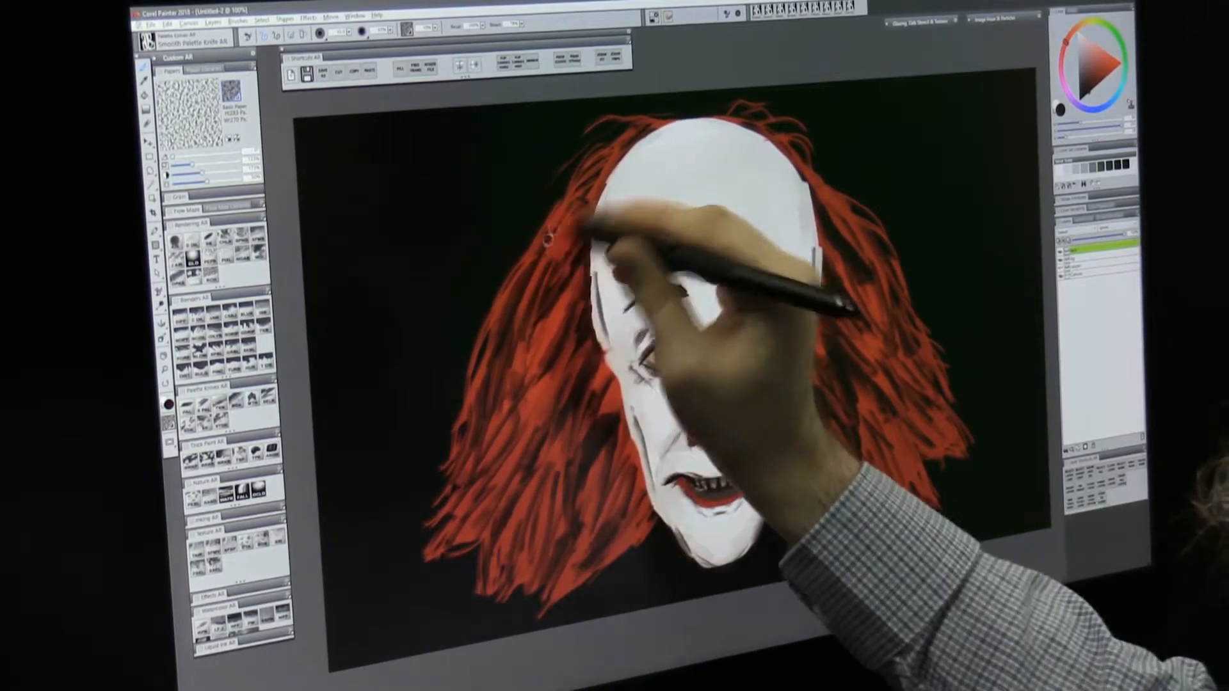
# - Paint thin black separations between the strands through the red hair right of the face
pyautogui.moveTo(843, 202)
pyautogui.mouseDown()
pyautogui.moveTo(875, 249)
pyautogui.moveTo(892, 365)
pyautogui.mouseUp()
pyautogui.moveTo(864, 276); pyautogui.dragTo(899, 330)
pyautogui.moveTo(826, 314)
pyautogui.mouseDown()
pyautogui.moveTo(848, 359)
pyautogui.moveTo(839, 416)
pyautogui.mouseUp()
pyautogui.moveTo(822, 339)
pyautogui.mouseDown()
pyautogui.moveTo(834, 368)
pyautogui.moveTo(860, 470)
pyautogui.mouseUp()
pyautogui.moveTo(880, 429); pyautogui.dragTo(913, 489)
pyautogui.moveTo(886, 378); pyautogui.dragTo(918, 441)
pyautogui.moveTo(902, 359); pyautogui.dragTo(930, 410)
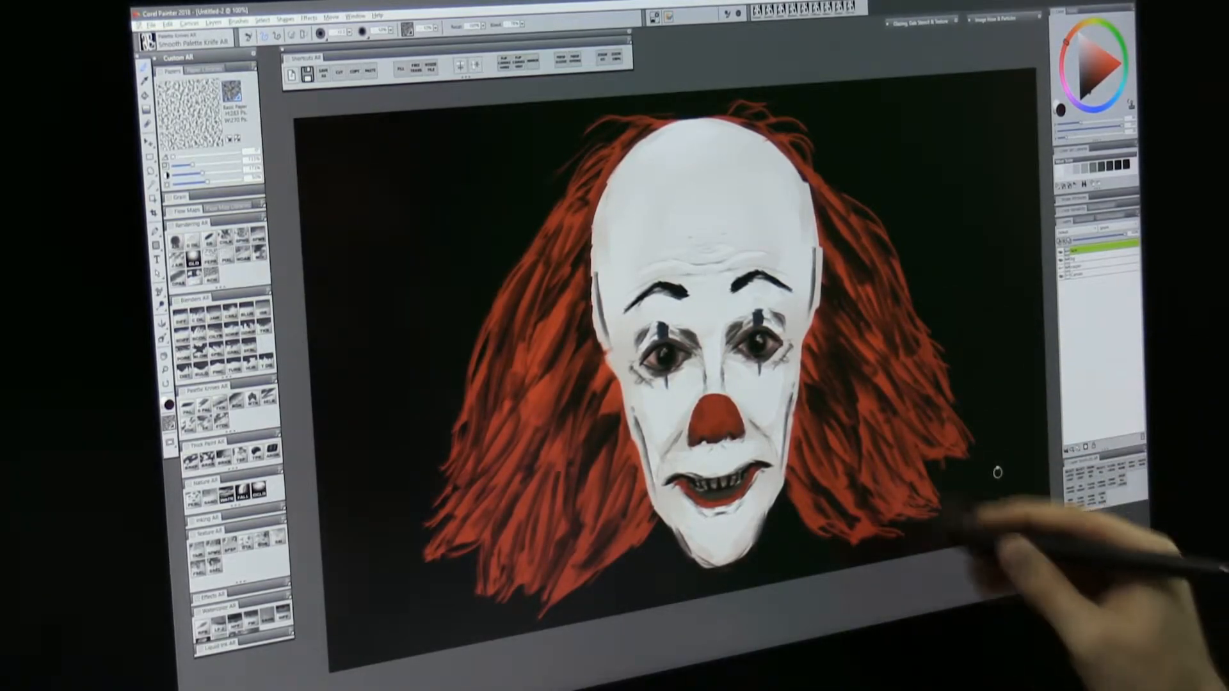
# - Choose a brighter red and paint highlights on the nose, along the hair strands on both sides, and on the lower lip
pyautogui.click(1120, 62)
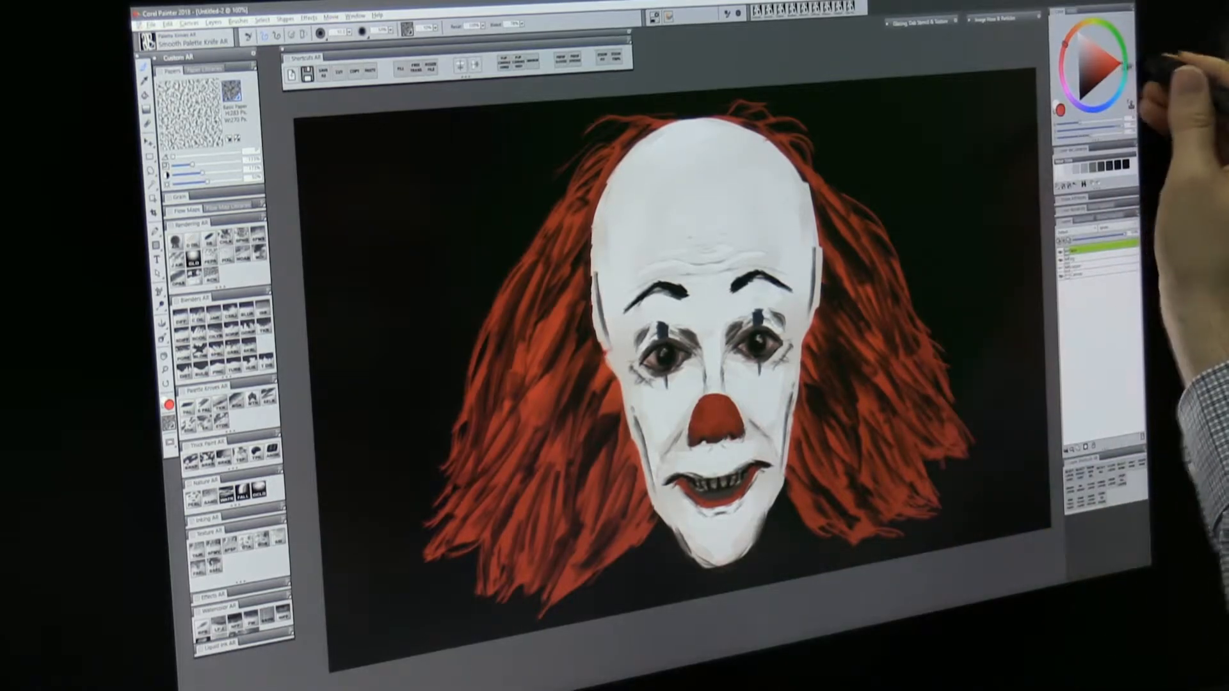
pyautogui.moveTo(715, 400); pyautogui.dragTo(719, 412)
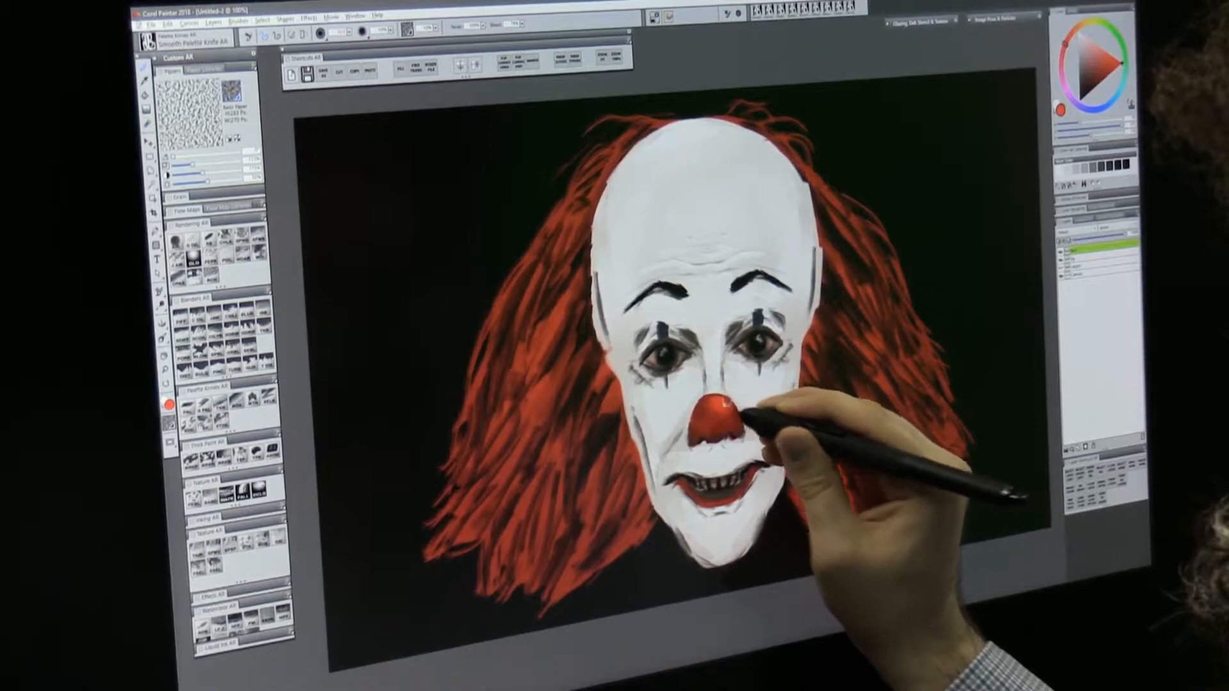
pyautogui.moveTo(734, 110)
pyautogui.mouseDown()
pyautogui.moveTo(789, 116)
pyautogui.moveTo(830, 154)
pyautogui.moveTo(798, 156)
pyautogui.moveTo(866, 265)
pyautogui.moveTo(834, 257)
pyautogui.moveTo(867, 257)
pyautogui.moveTo(871, 241)
pyautogui.moveTo(889, 365)
pyautogui.moveTo(918, 400)
pyautogui.moveTo(904, 344)
pyautogui.moveTo(879, 431)
pyautogui.moveTo(872, 417)
pyautogui.moveTo(917, 417)
pyautogui.moveTo(940, 437)
pyautogui.moveTo(858, 468)
pyautogui.moveTo(886, 506)
pyautogui.mouseUp()
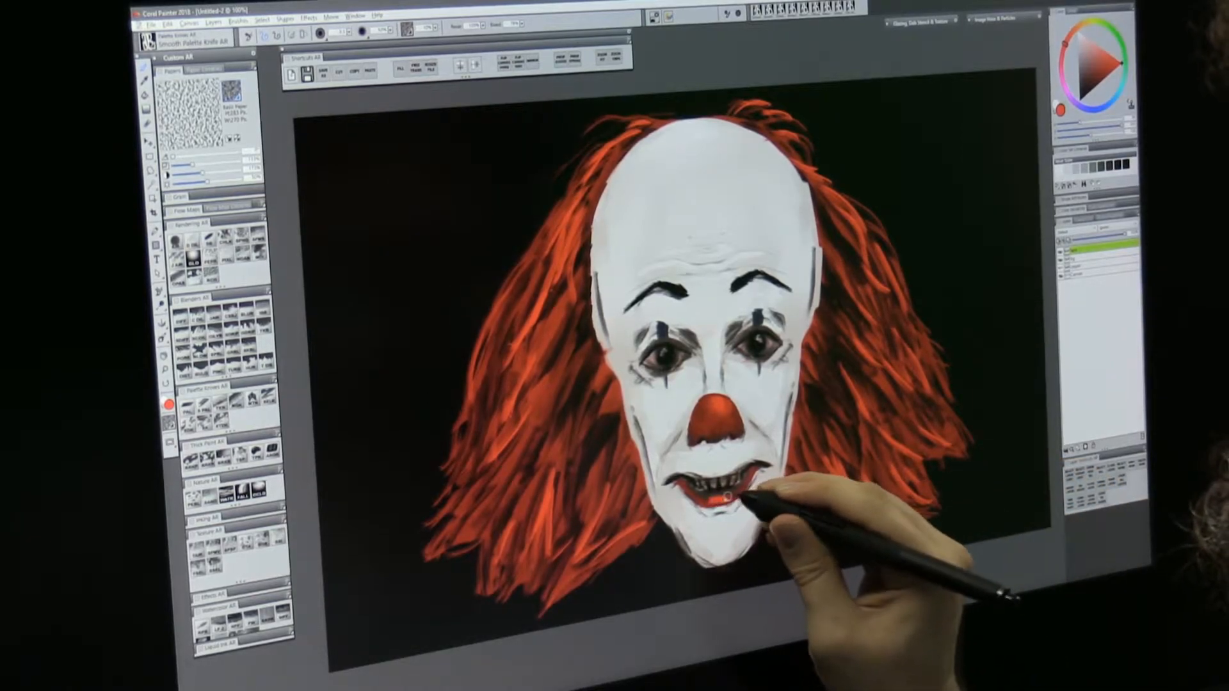
pyautogui.moveTo(706, 503); pyautogui.dragTo(755, 490)
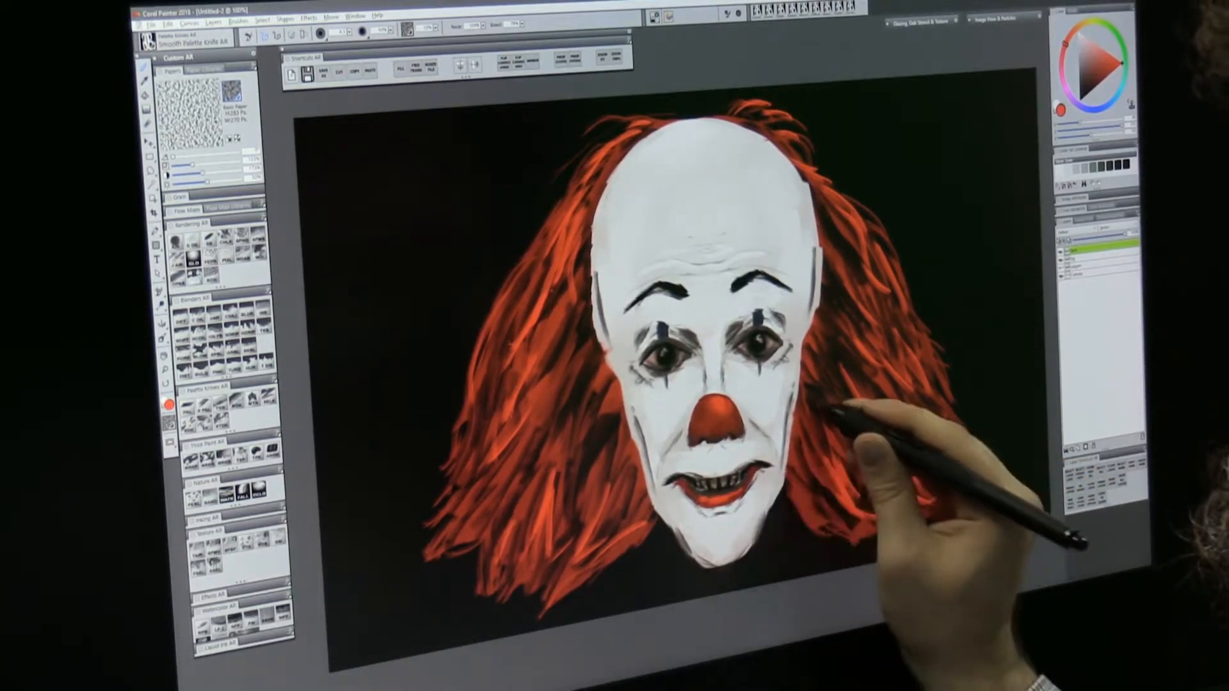
# - Sample black and darken the gap between the teeth and lower lip and the upturned corners of the mouth
pyautogui.keyDown('alt'); pyautogui.click(823, 407); pyautogui.keyUp('alt')
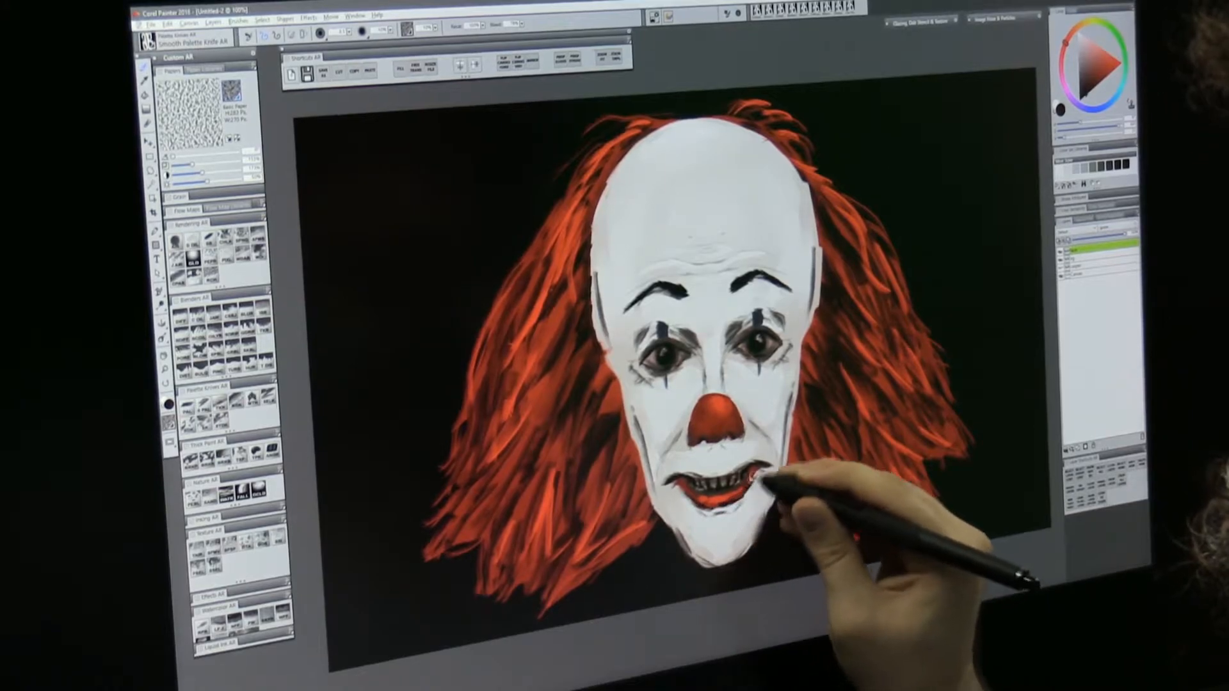
pyautogui.moveTo(728, 493); pyautogui.dragTo(702, 485)
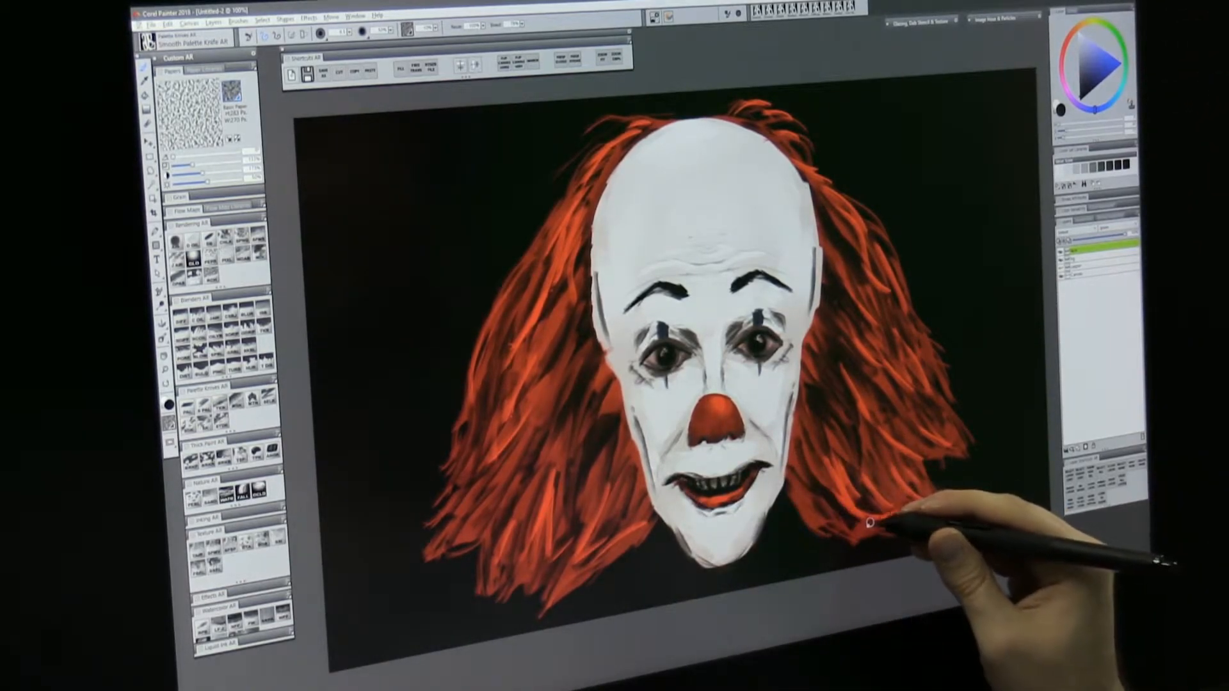
pyautogui.moveTo(688, 476); pyautogui.dragTo(663, 485)
pyautogui.moveTo(754, 463); pyautogui.dragTo(765, 467)
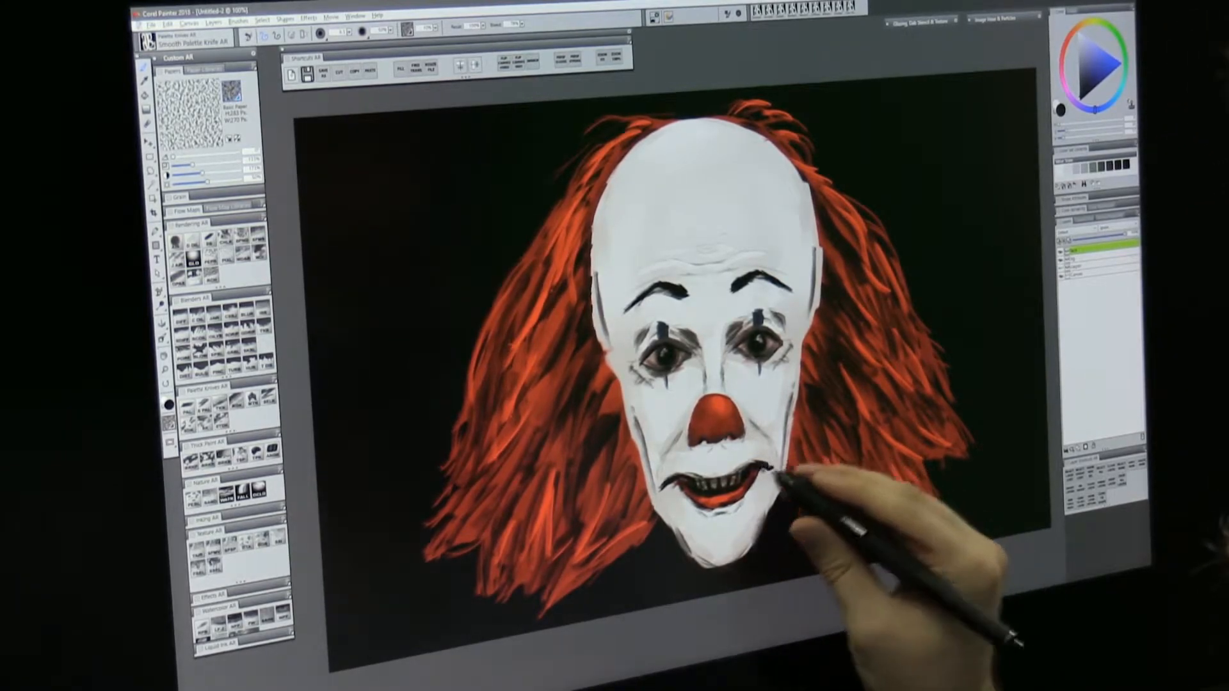
# - Sample tones inside the mouth and paint lighter detail along the upper row of teeth
pyautogui.keyDown('alt'); pyautogui.click(741, 493); pyautogui.keyUp('alt')
pyautogui.moveTo(684, 478)
pyautogui.mouseDown()
pyautogui.moveTo(757, 469)
pyautogui.moveTo(735, 479)
pyautogui.mouseUp()
pyautogui.keyDown('alt'); pyautogui.click(704, 486); pyautogui.keyUp('alt')
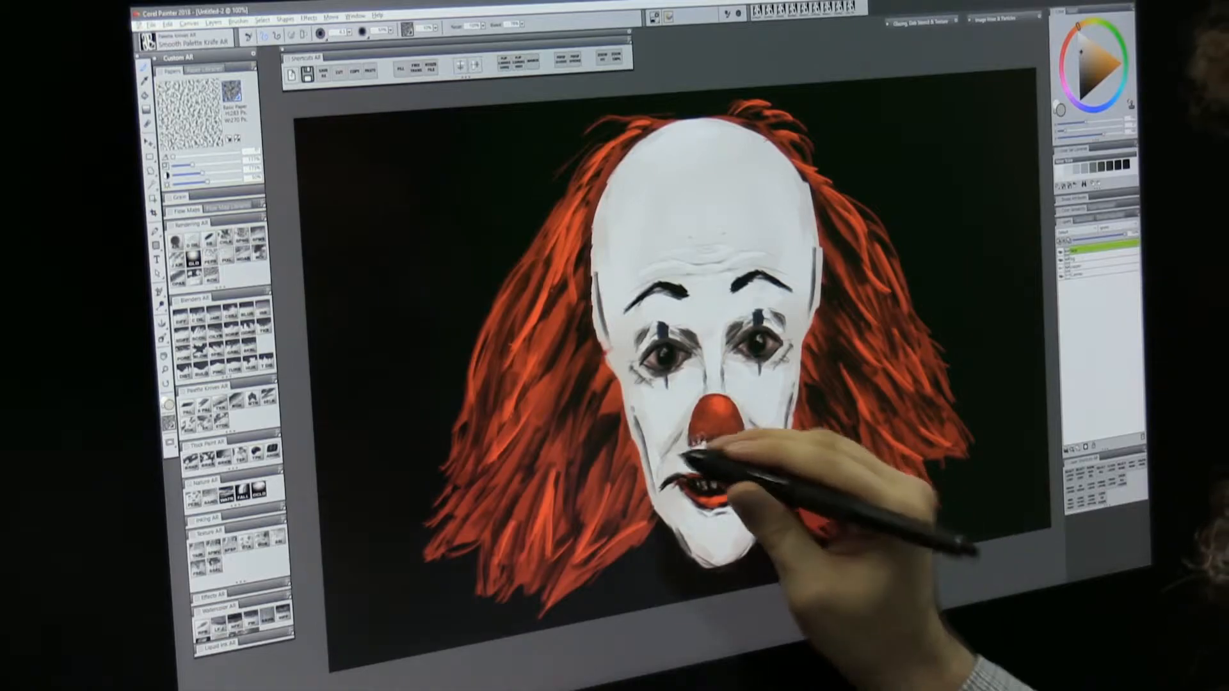
# - Sample a grey shadow tone and shade the smile line, the area under the nose, and the outer edges of the face near the ears
pyautogui.keyDown('alt'); pyautogui.click(679, 454); pyautogui.keyUp('alt')
pyautogui.moveTo(663, 459); pyautogui.dragTo(680, 452)
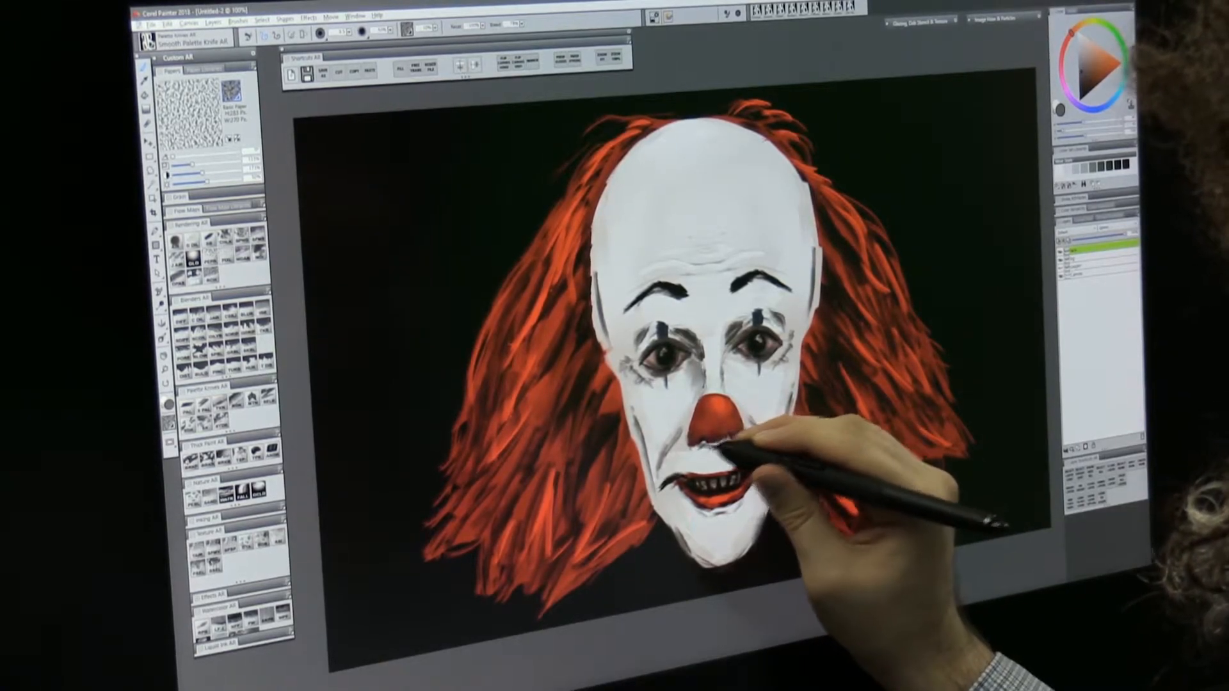
pyautogui.moveTo(721, 443); pyautogui.dragTo(711, 450)
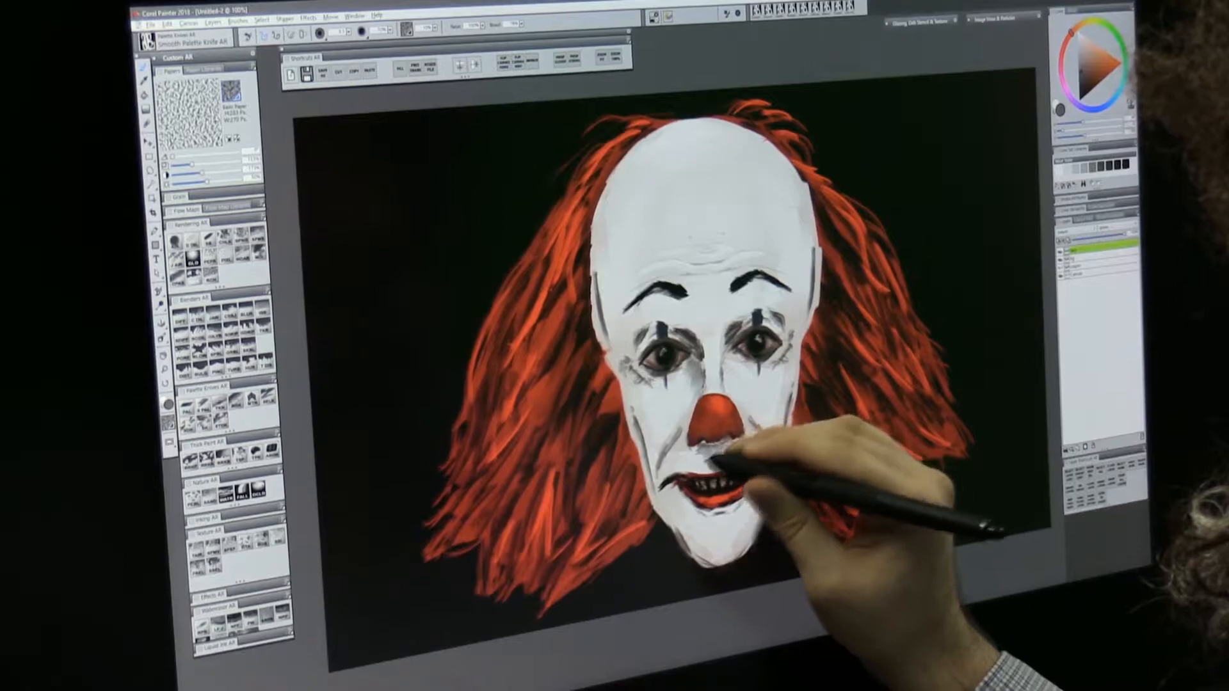
pyautogui.moveTo(729, 446)
pyautogui.mouseDown()
pyautogui.moveTo(741, 448)
pyautogui.moveTo(716, 456)
pyautogui.moveTo(747, 448)
pyautogui.mouseUp()
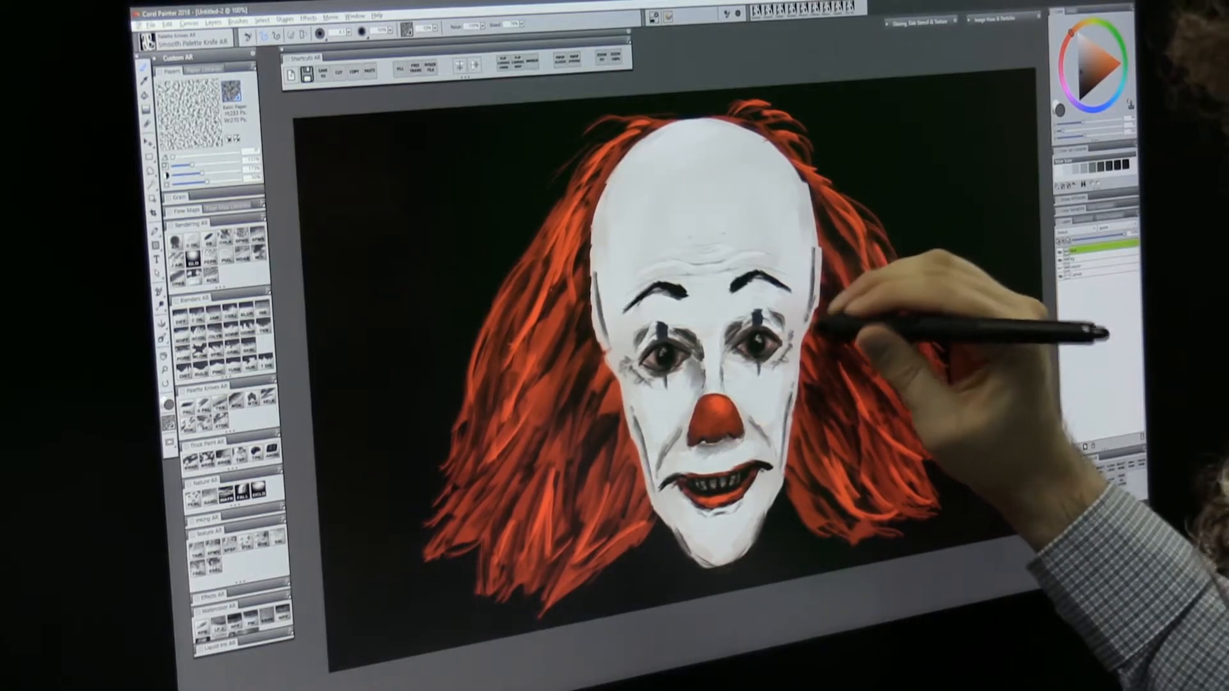
pyautogui.moveTo(822, 279)
pyautogui.mouseDown()
pyautogui.moveTo(814, 337)
pyautogui.moveTo(846, 303)
pyautogui.moveTo(815, 323)
pyautogui.mouseUp()
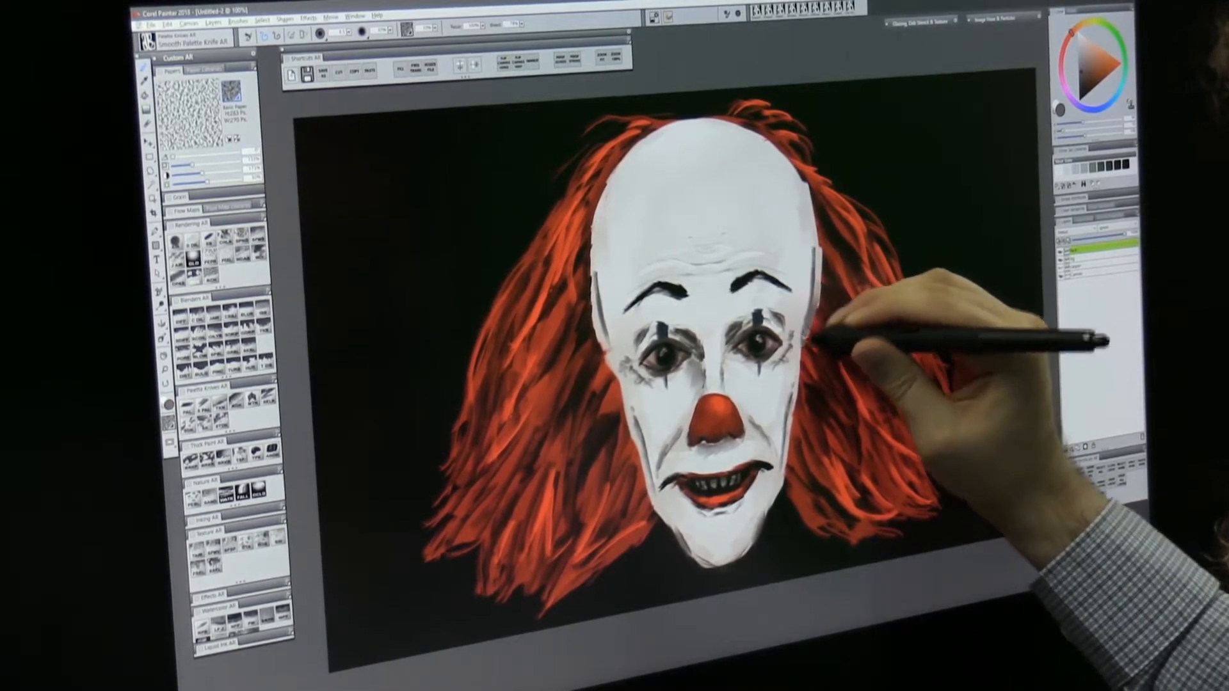
pyautogui.moveTo(604, 326); pyautogui.dragTo(619, 362)
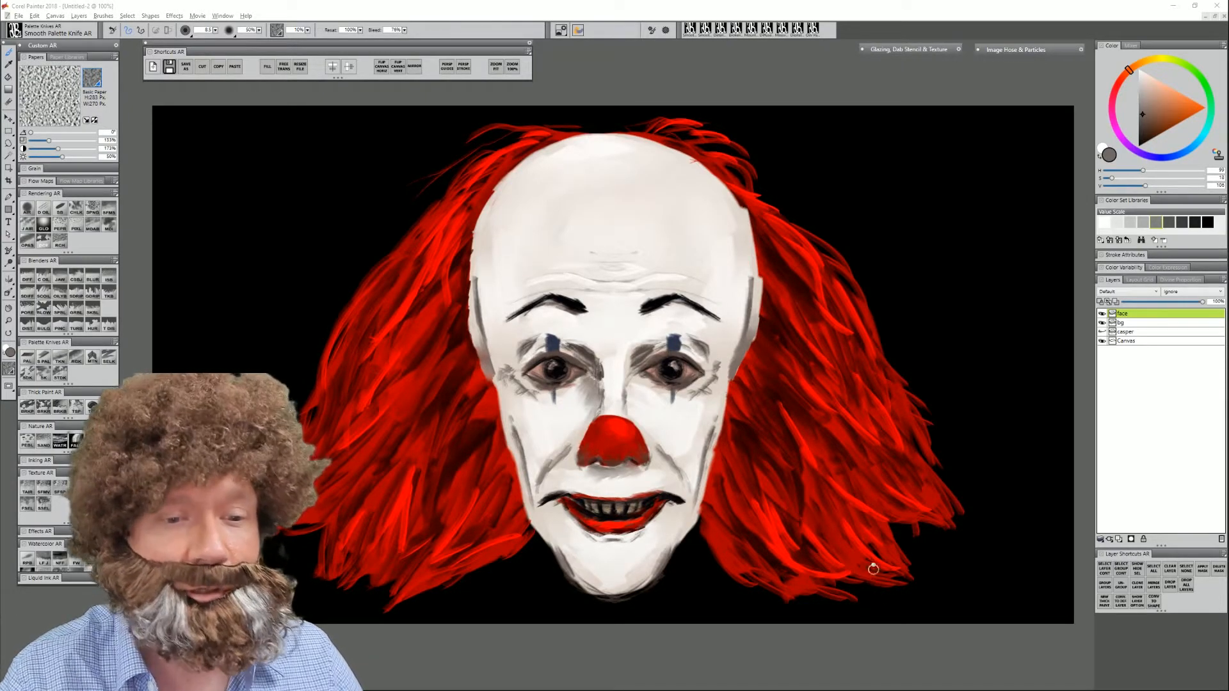
# - Select the content of the face layer and hide the selection marquee
pyautogui.rightClick(1127, 311)
pyautogui.click(1060, 374)
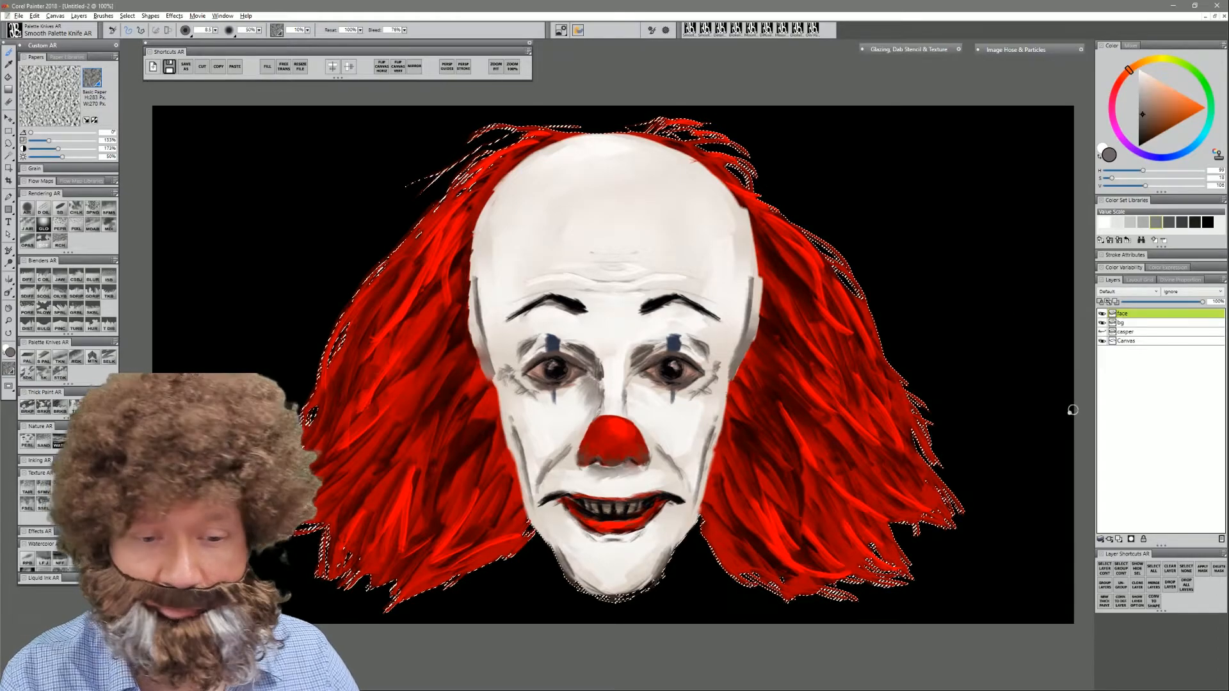
pyautogui.hotkey('ctrl', 'shift', 'h')
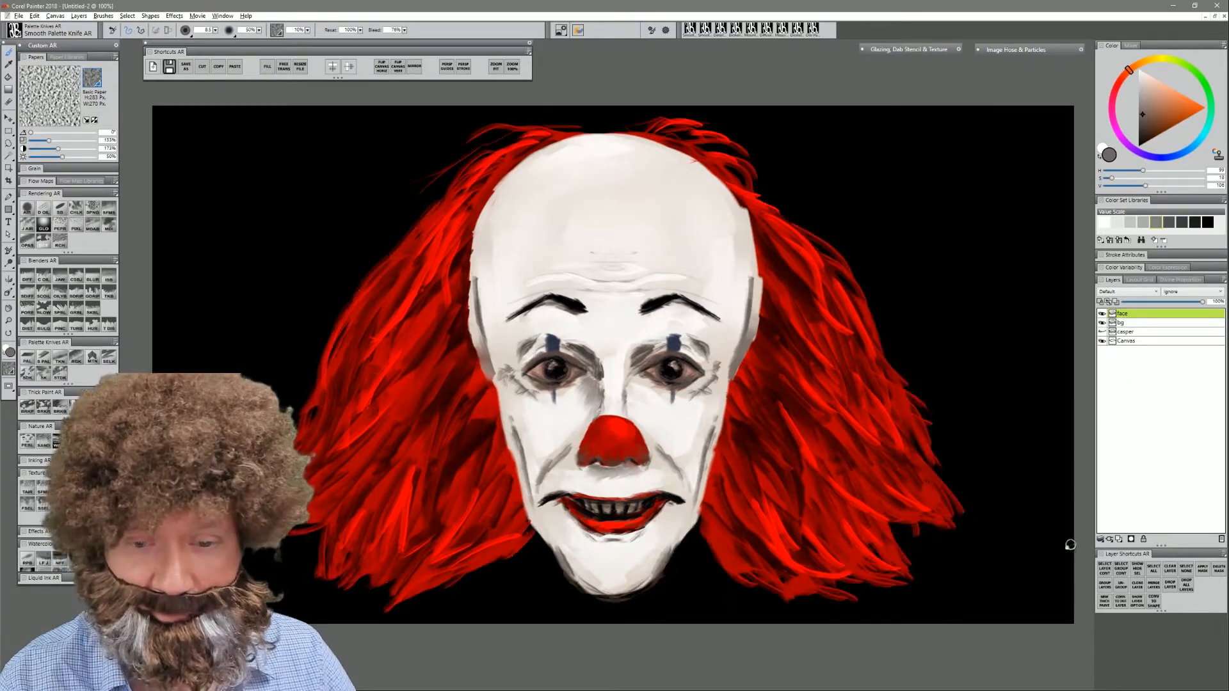
# - Add a new layer in Multiply mode and shade the head and eye area in a dark tone with the Digital Airbrush
pyautogui.click(1119, 539)
pyautogui.click(1119, 292)
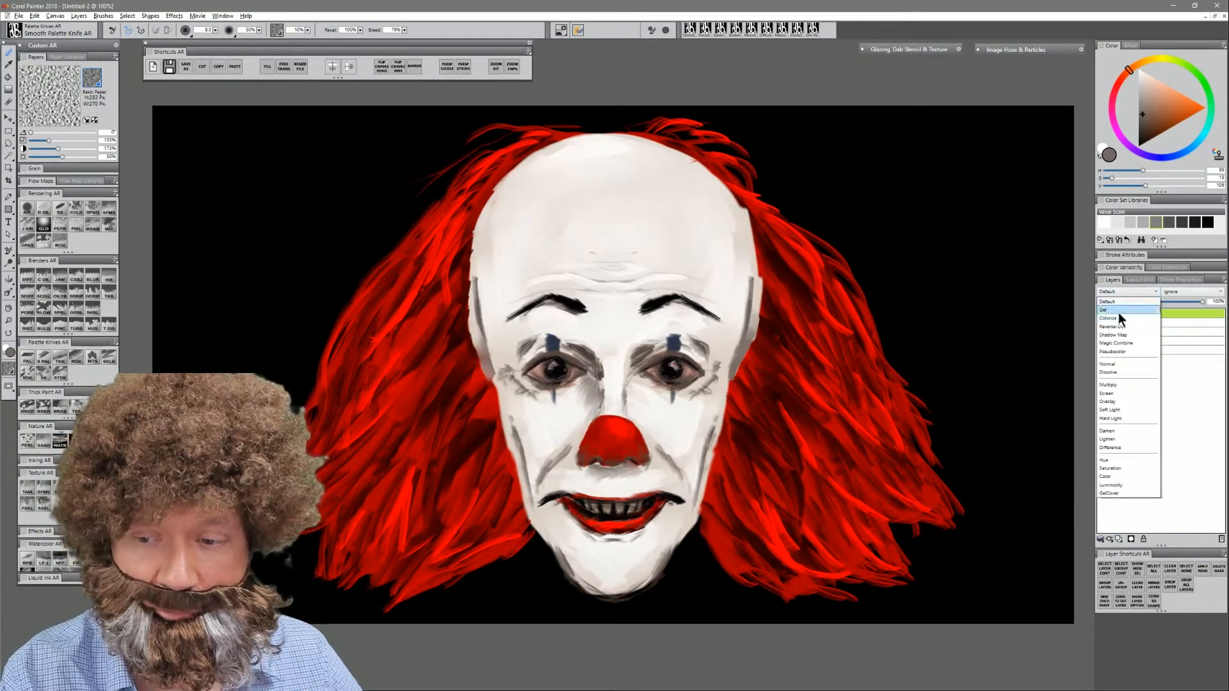
pyautogui.click(1116, 385)
pyautogui.moveTo(1142, 188); pyautogui.dragTo(1119, 186)
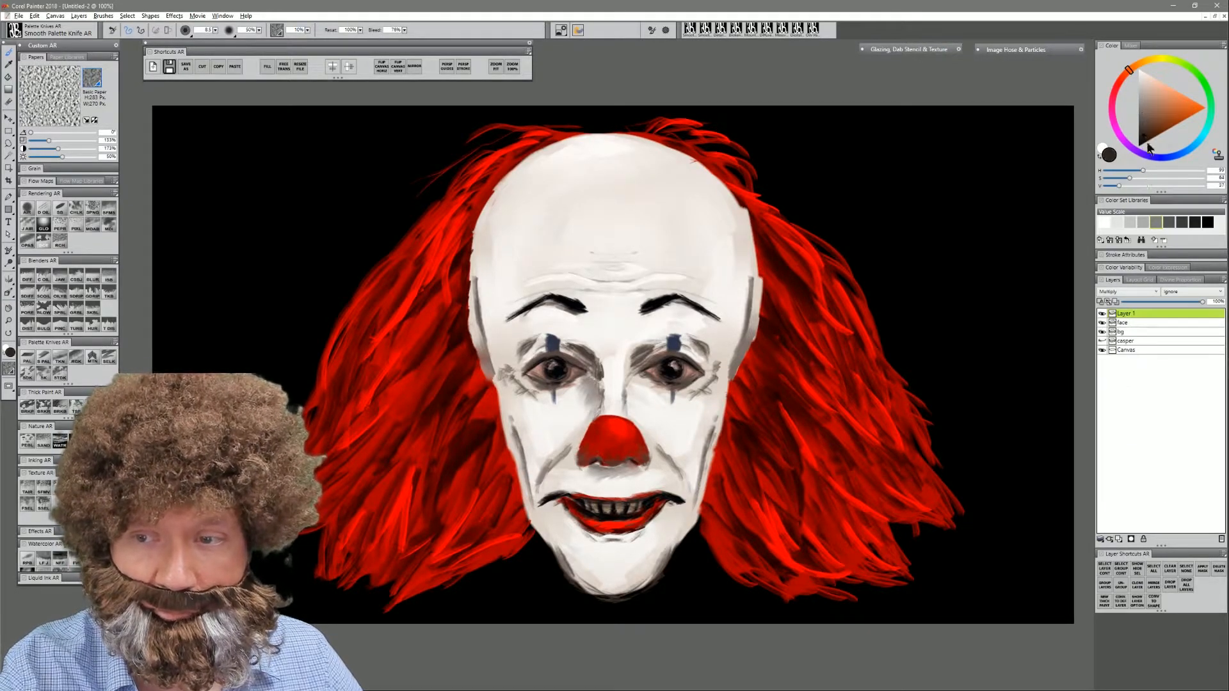
pyautogui.click(27, 212)
pyautogui.moveTo(607, 332); pyautogui.dragTo(678, 340)
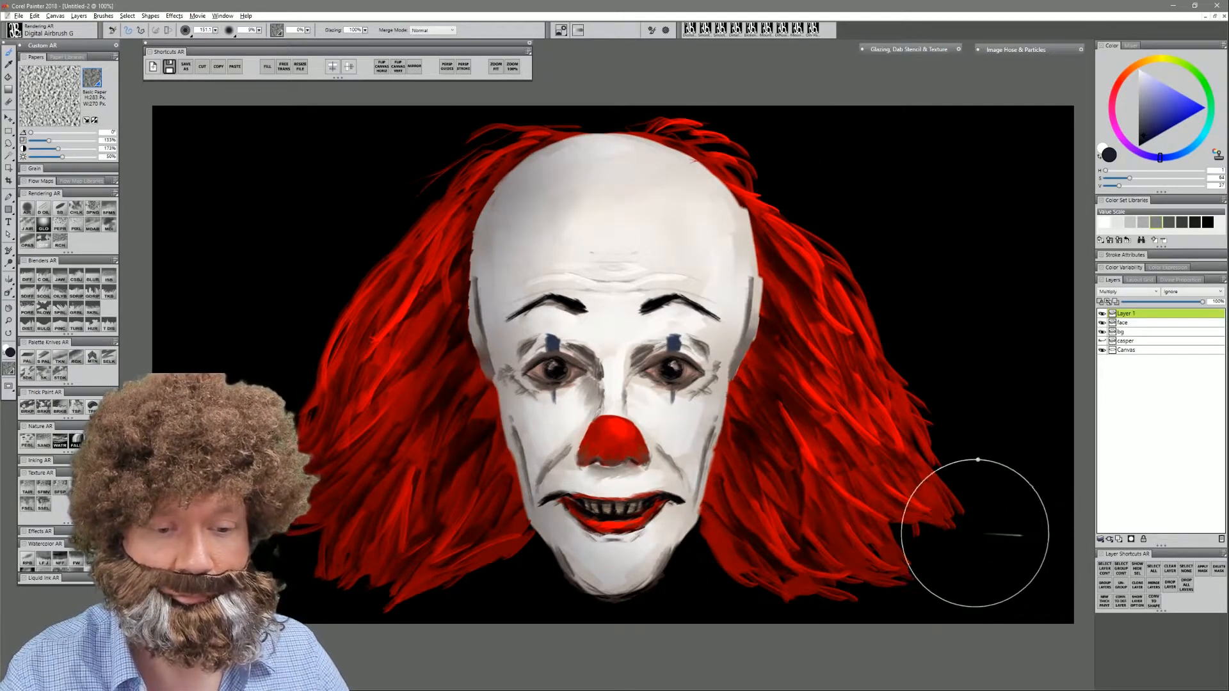
# - Resize the Digital Airbrush and deepen the shadows under the nose, along the head's edges, around the mouth and over the outer hair
pyautogui.press('[')
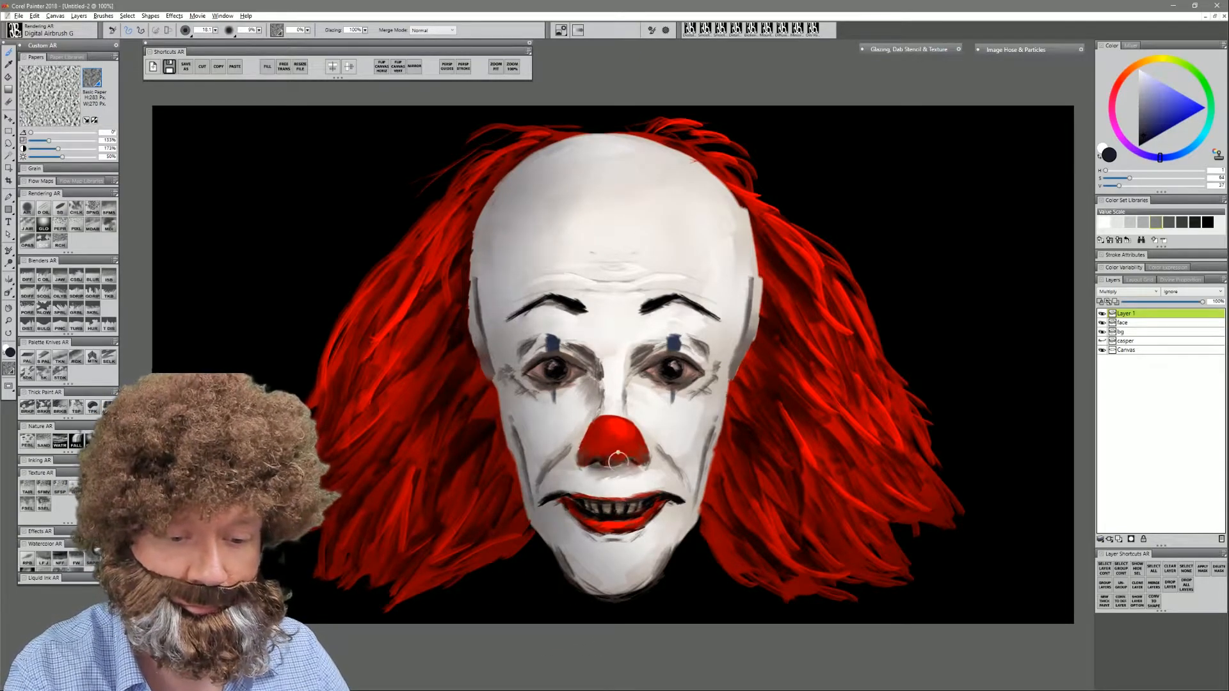
pyautogui.press(']')
pyautogui.press(']')
pyautogui.press(']')
pyautogui.press(']')
pyautogui.press(']')
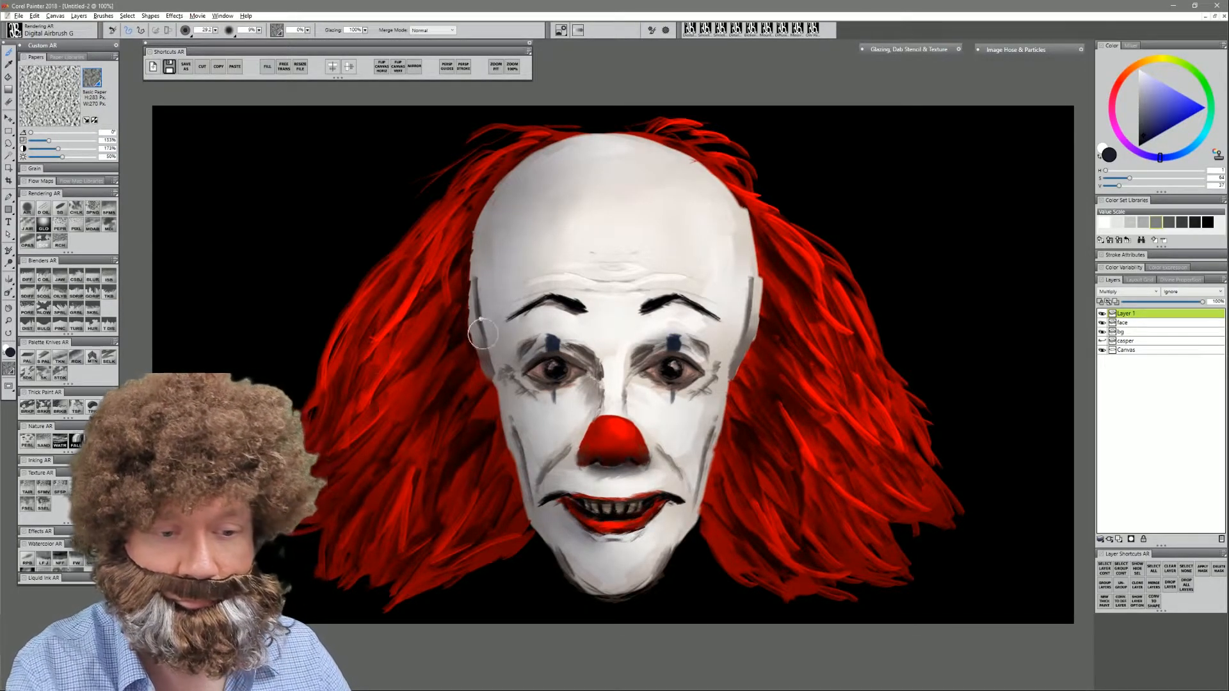
pyautogui.moveTo(684, 467); pyautogui.dragTo(634, 487)
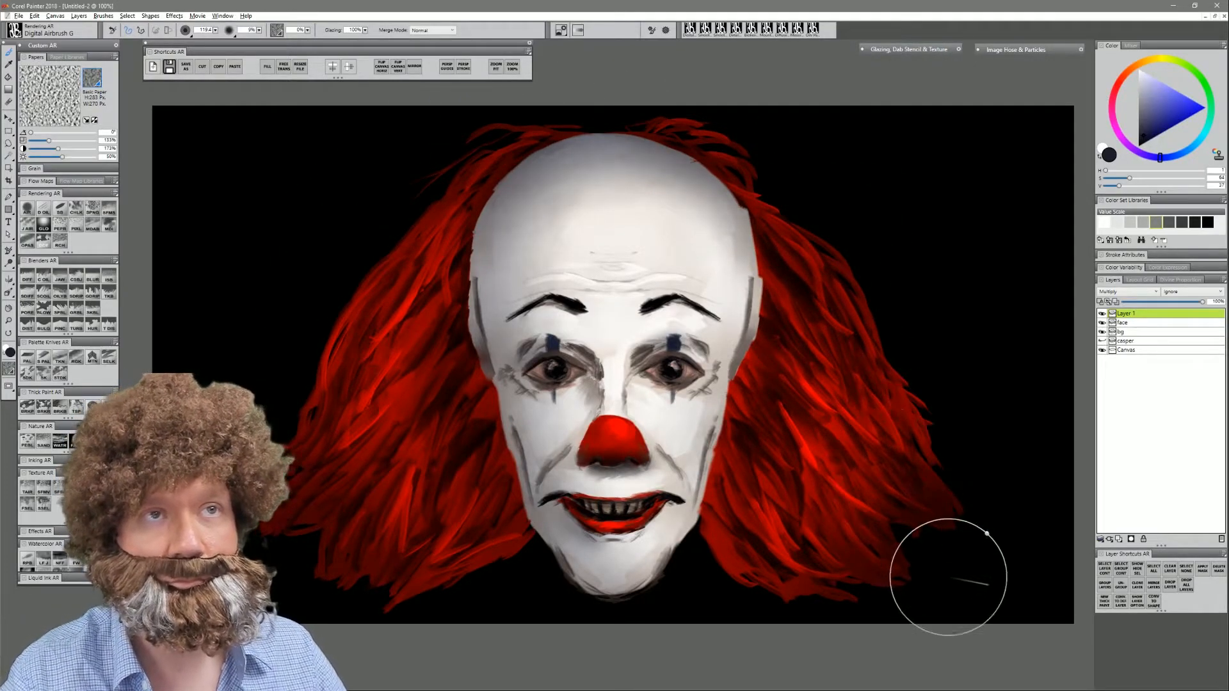
# - Add a new layer and paint small pure white highlights on the nose, eyes and lips with a small Smooth Palette Knife
pyautogui.click(1119, 539)
pyautogui.click(1139, 70)
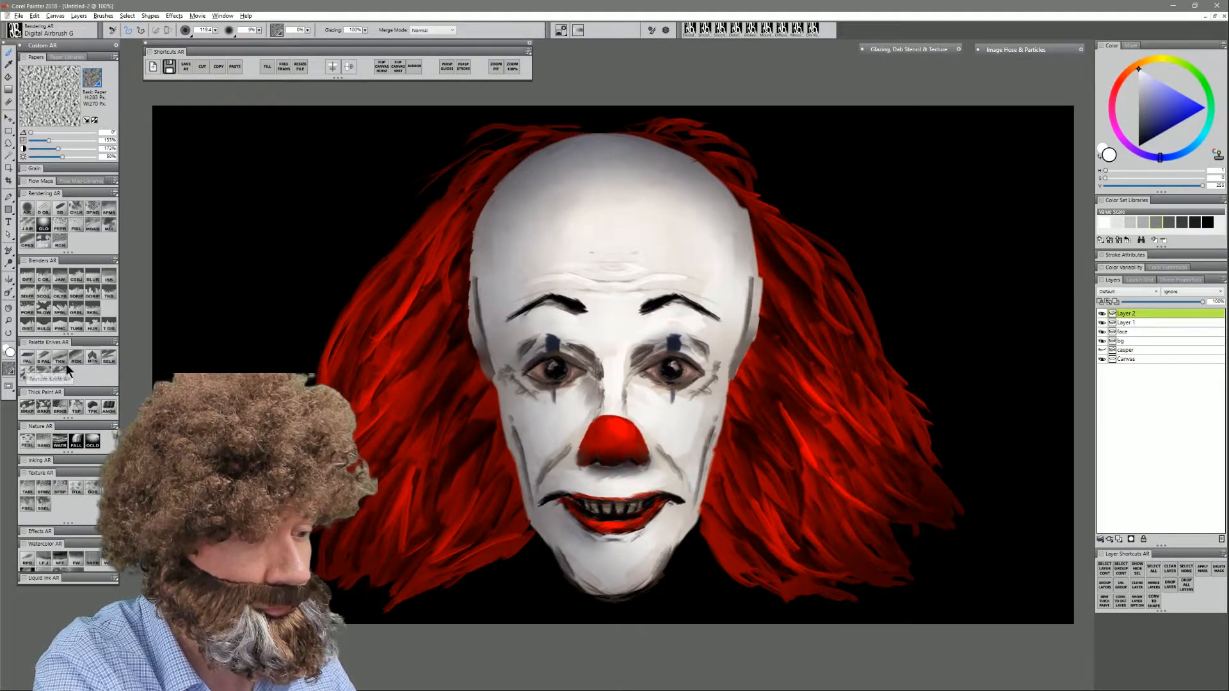
pyautogui.click(48, 360)
pyautogui.press('[')
pyautogui.press('[')
pyautogui.press('[')
pyautogui.press('[')
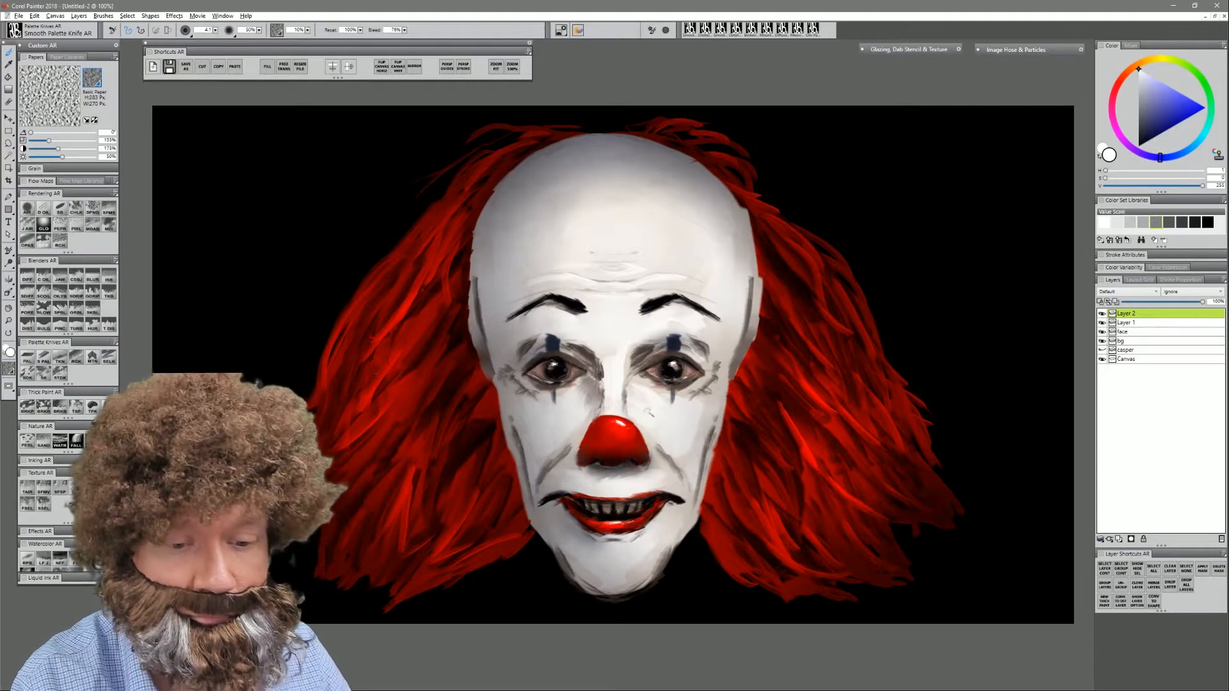
# - Sample colours from the nose, eye makeup and eyebrow, and refine the nose reflection and the details around the eyes
pyautogui.keyDown('alt'); pyautogui.click(589, 432); pyautogui.keyUp('alt')
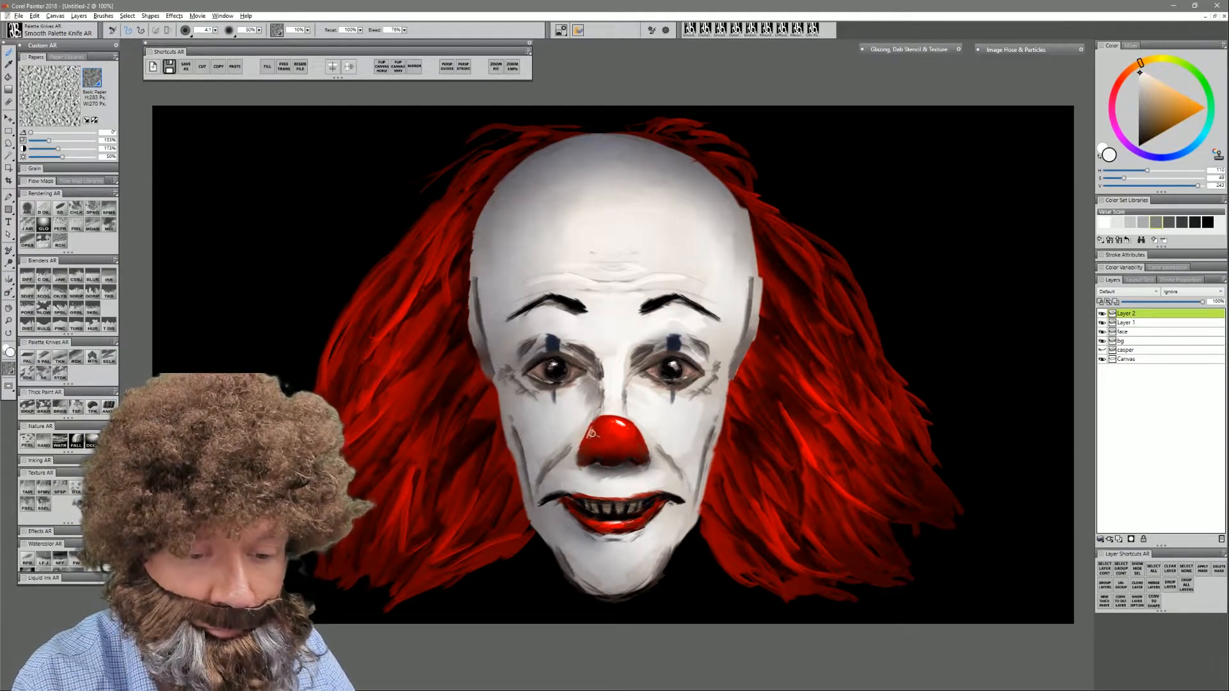
pyautogui.keyDown('alt'); pyautogui.click(590, 431); pyautogui.keyUp('alt')
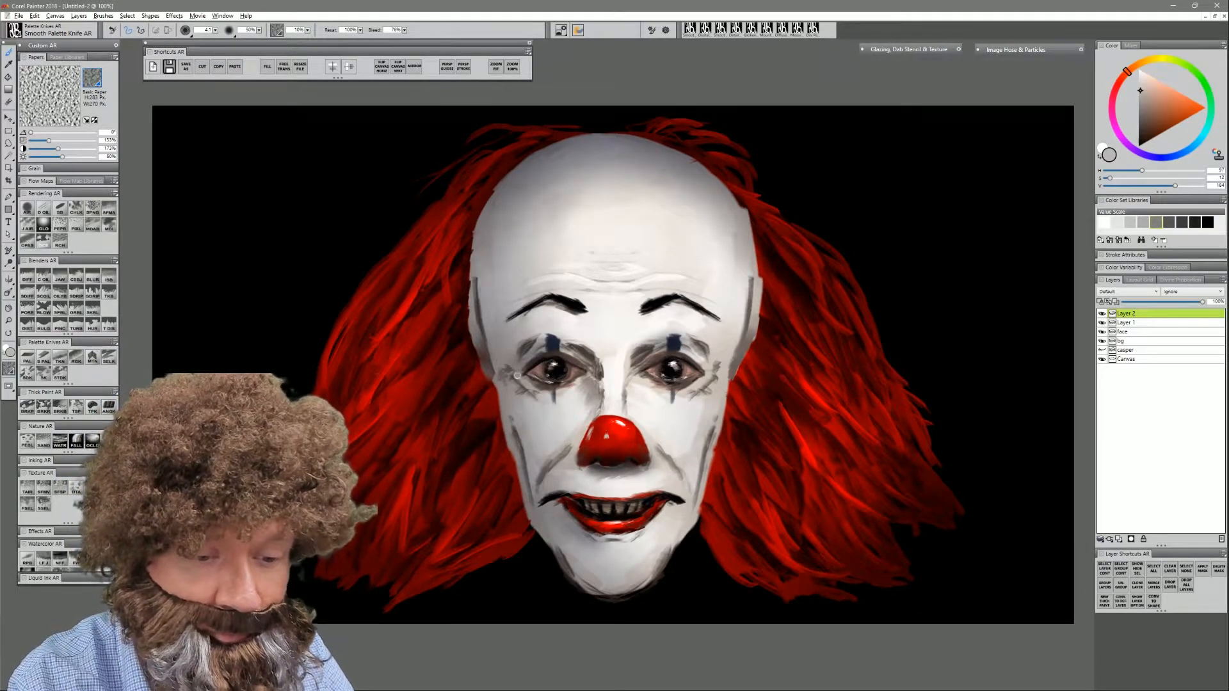
pyautogui.keyDown('alt'); pyautogui.click(541, 344); pyautogui.keyUp('alt')
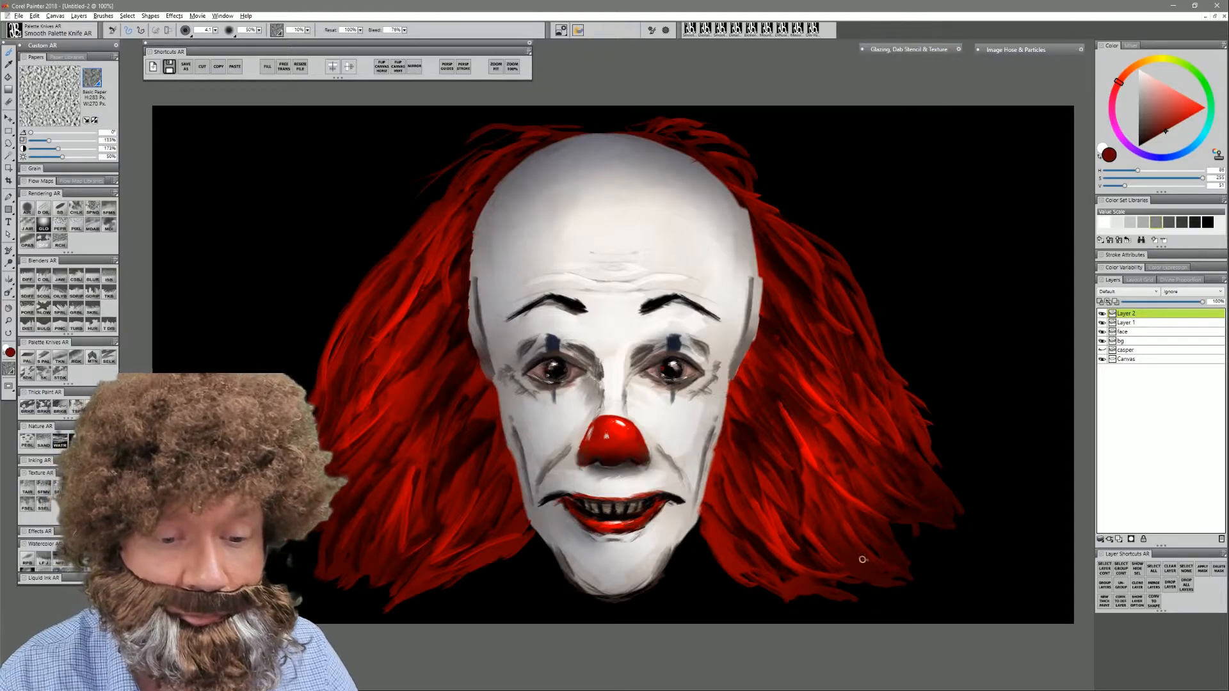
pyautogui.keyDown('alt'); pyautogui.click(652, 301); pyautogui.keyUp('alt')
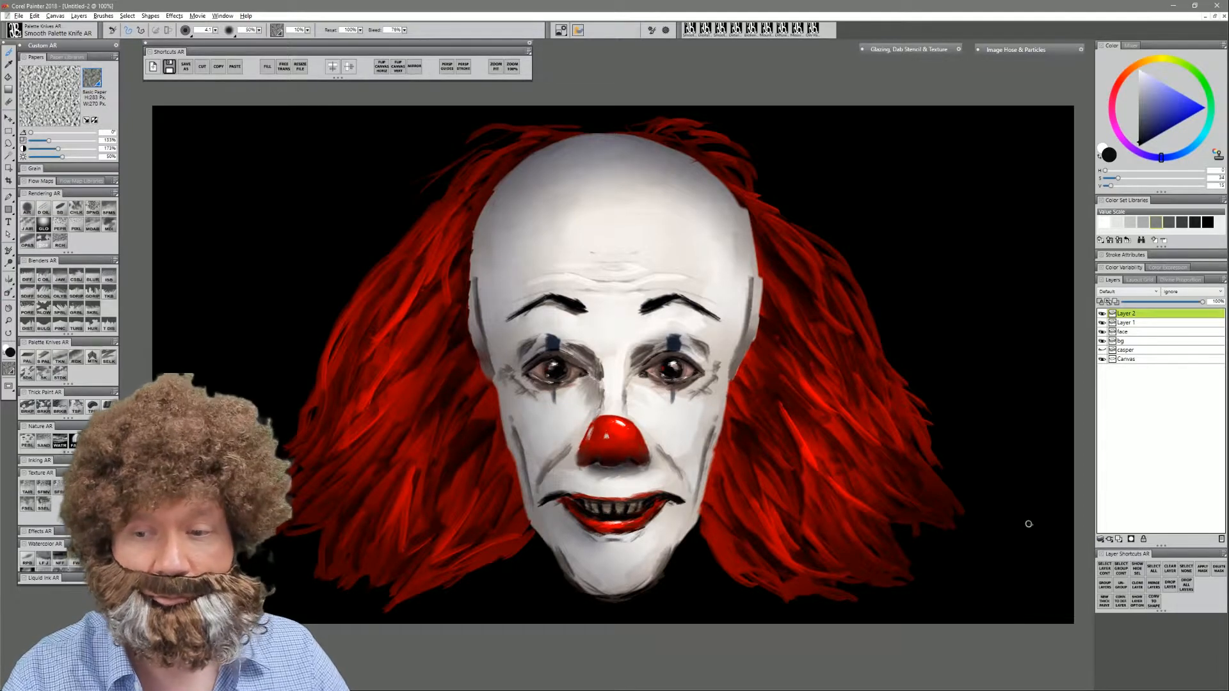
# - Merge the highlight and shading layers with the face layer and rename the merged layer as face
pyautogui.keyDown('shift'); pyautogui.click(1147, 331); pyautogui.keyUp('shift')
pyautogui.hotkey('ctrl', 'e')
pyautogui.click(1131, 314)
pyautogui.doubleClick(1123, 314)
pyautogui.write('face')
pyautogui.press('Return')
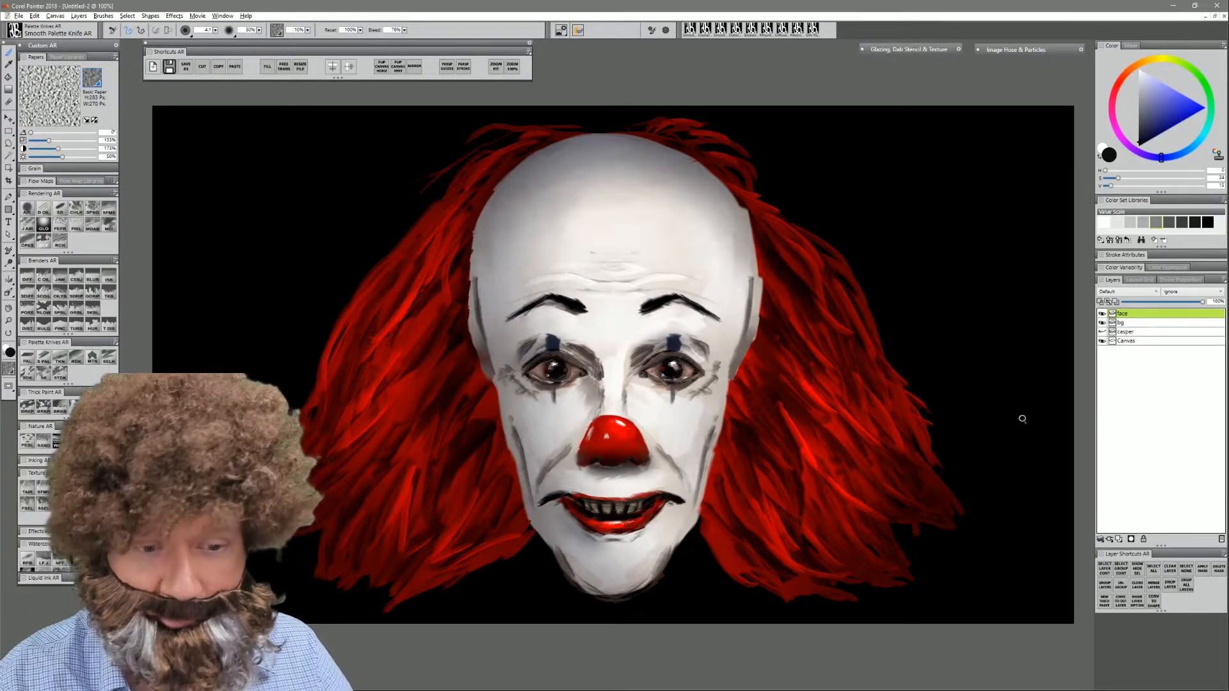
# - Distort the centres of both eyes with the resized Pinch blender to shrink the pupils
pyautogui.click(46, 325)
pyautogui.click(60, 328)
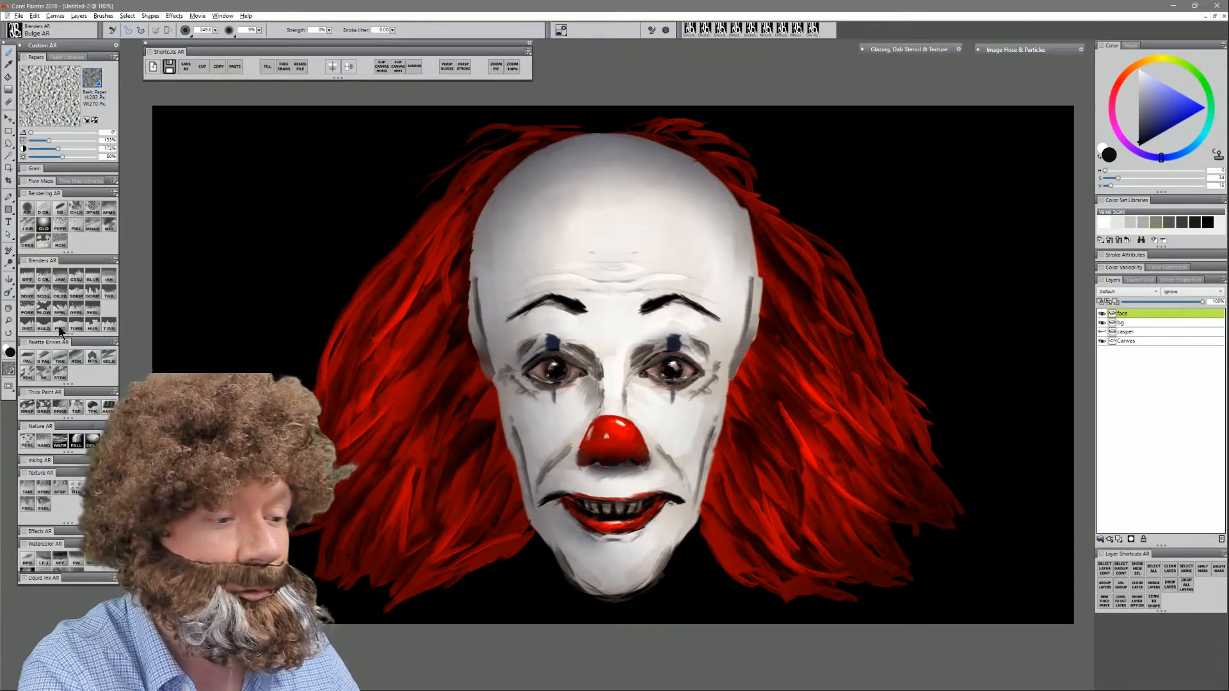
pyautogui.press(']')
pyautogui.press(']')
pyautogui.moveTo(556, 372)
pyautogui.mouseDown()
pyautogui.moveTo(583, 371)
pyautogui.moveTo(556, 372)
pyautogui.mouseUp()
pyautogui.moveTo(675, 371); pyautogui.dragTo(674, 377)
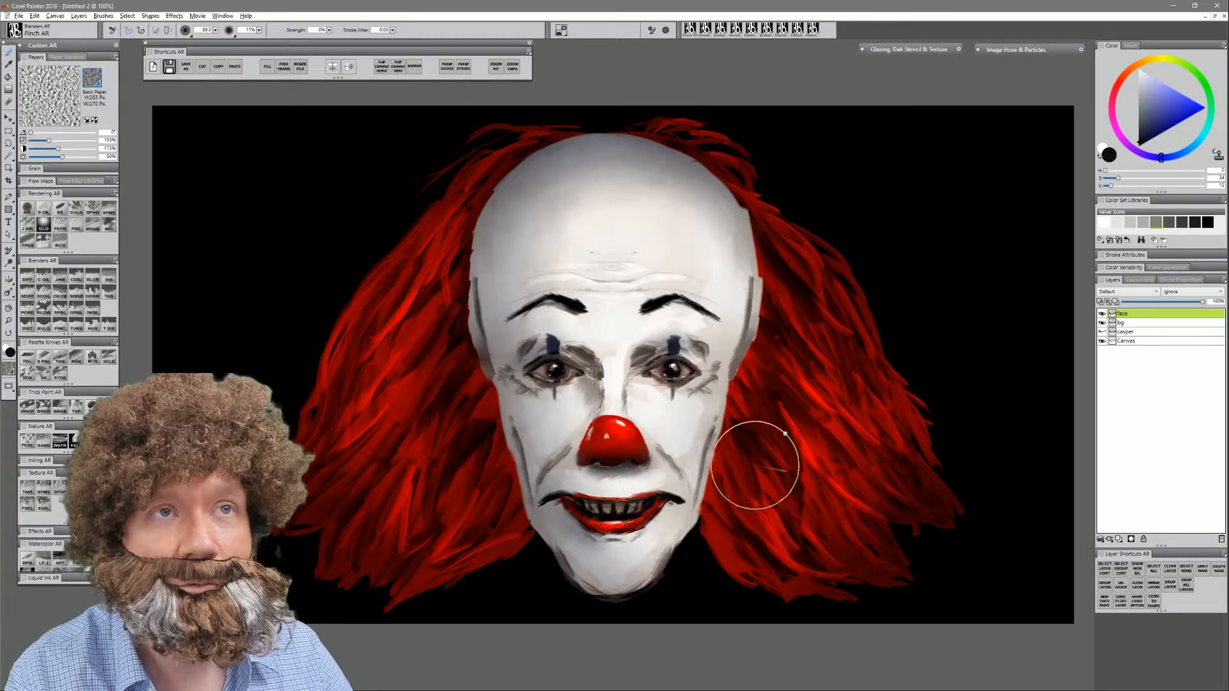
# - Enlarge the clown's red nose with the Bulge blender
pyautogui.click(46, 326)
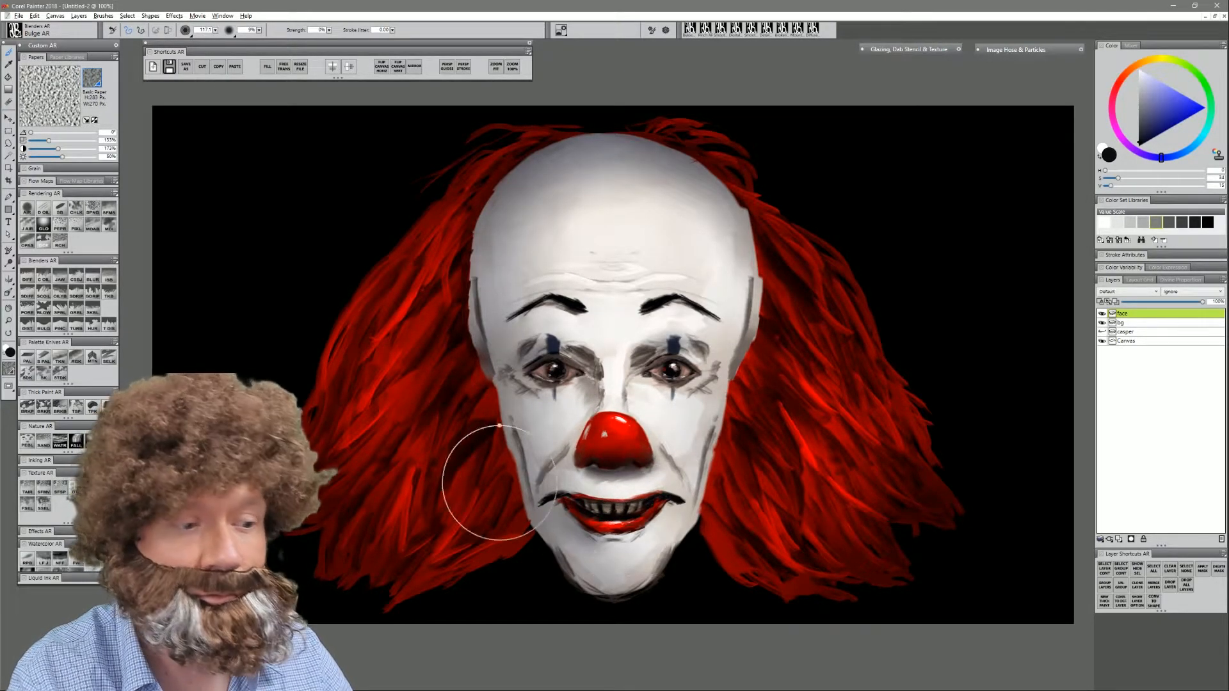
pyautogui.click(59, 325)
pyautogui.moveTo(602, 507)
pyautogui.mouseDown()
pyautogui.moveTo(560, 502)
pyautogui.moveTo(611, 516)
pyautogui.moveTo(661, 506)
pyautogui.mouseUp()
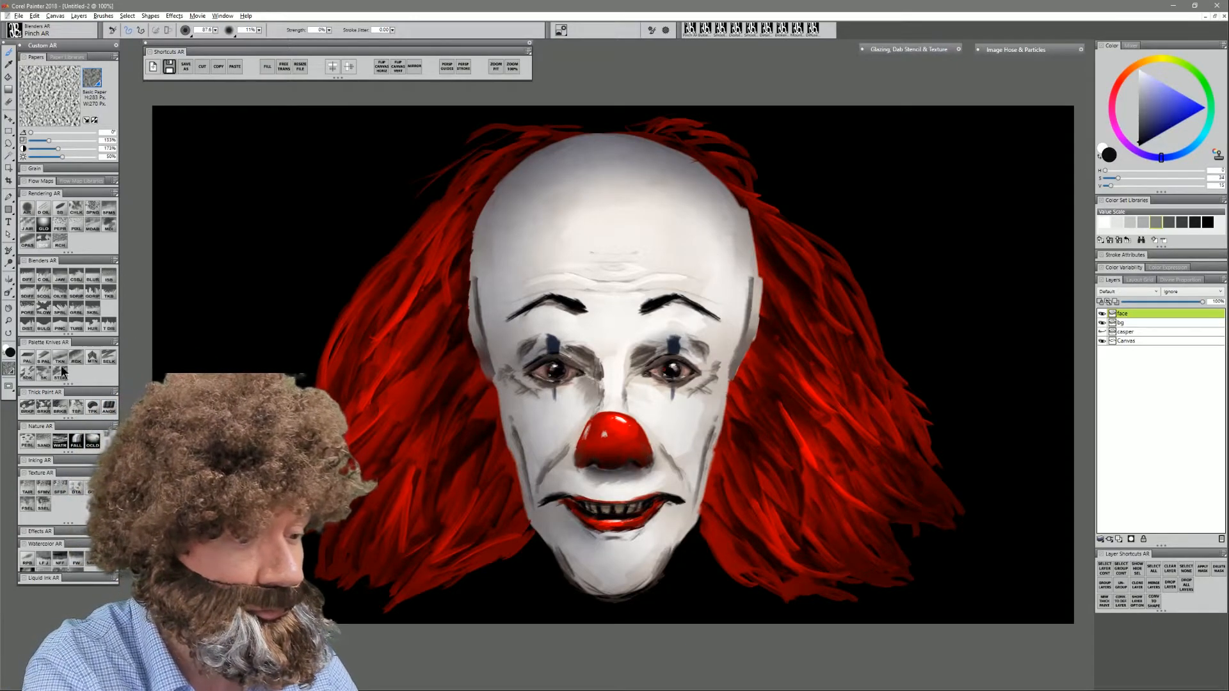
pyautogui.click(43, 325)
pyautogui.moveTo(617, 421); pyautogui.dragTo(783, 468)
pyautogui.click(618, 416)
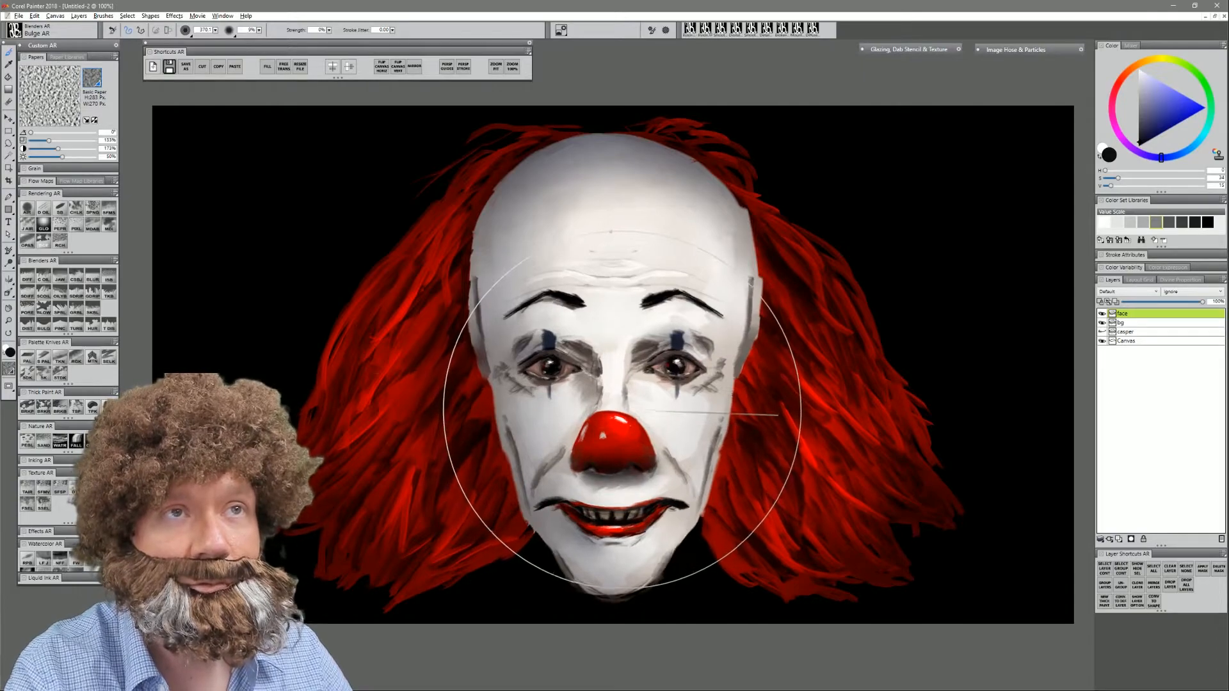
pyautogui.click(619, 398)
pyautogui.click(606, 384)
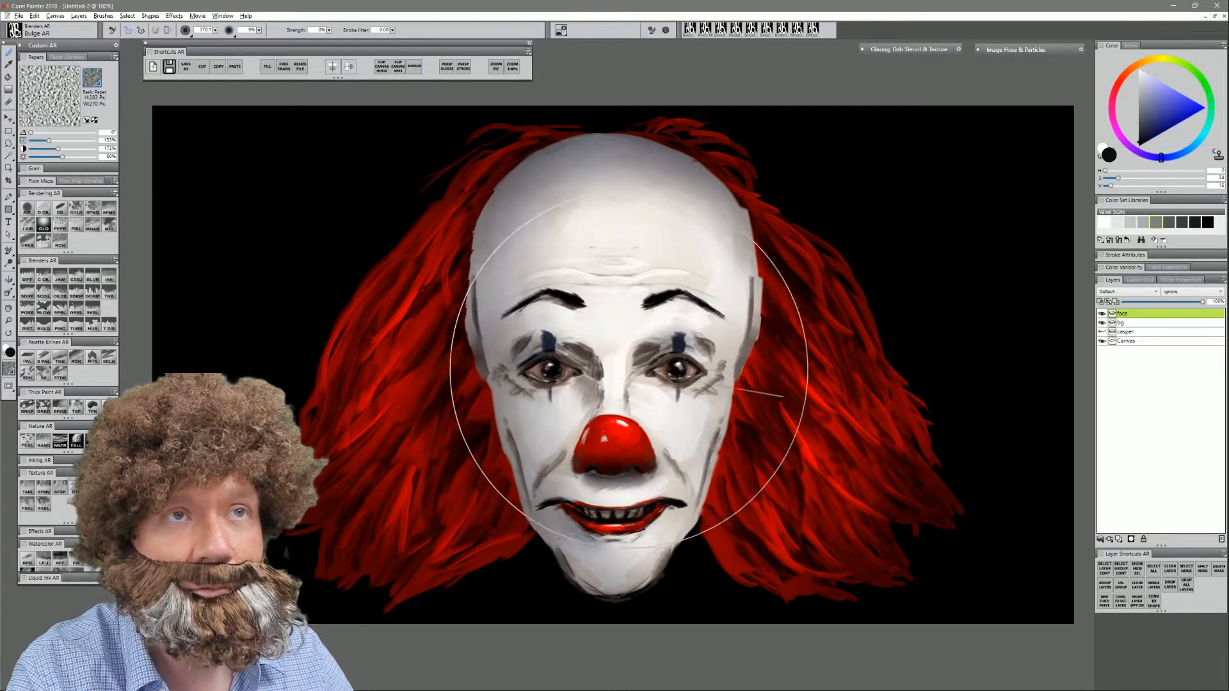
pyautogui.click(618, 435)
pyautogui.click(612, 488)
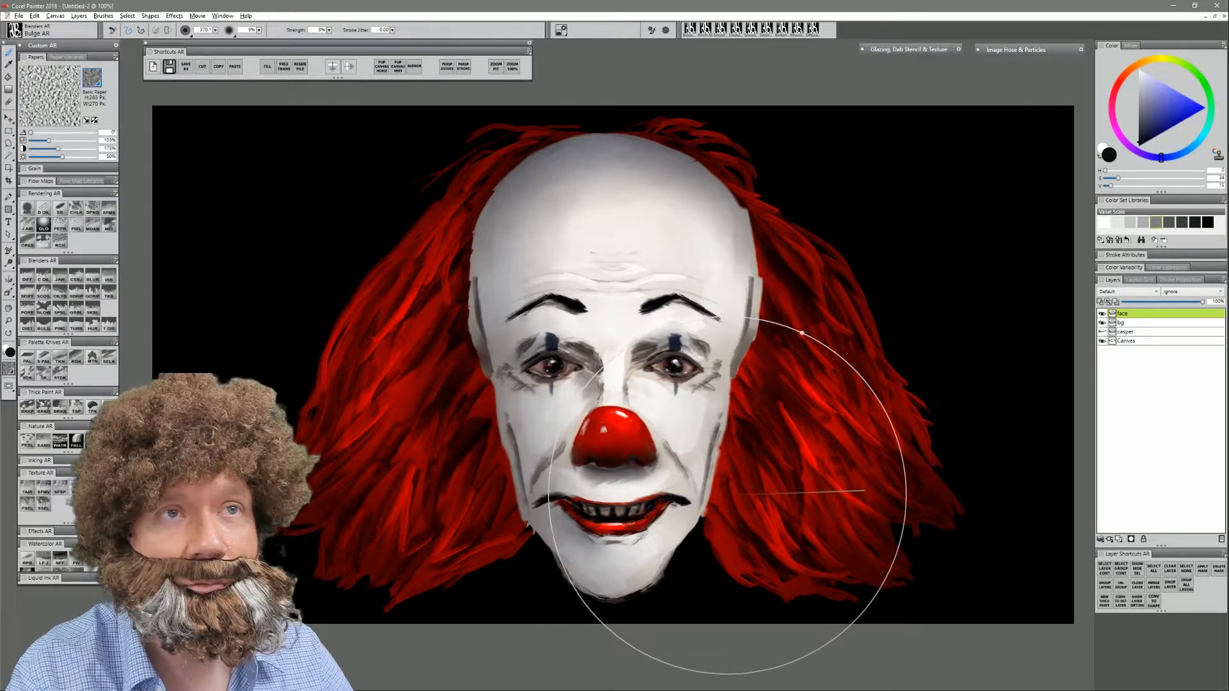
pyautogui.hotkey('ctrl', 'z')
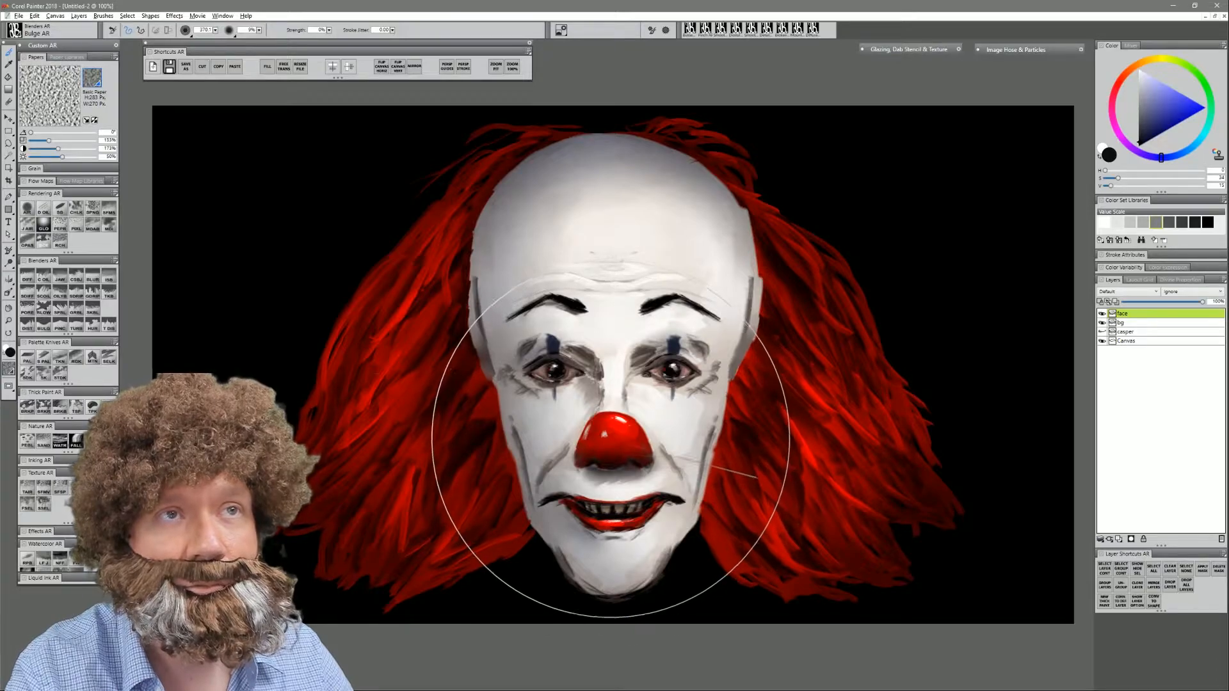
pyautogui.click(612, 436)
pyautogui.hotkey('ctrl', 'z')
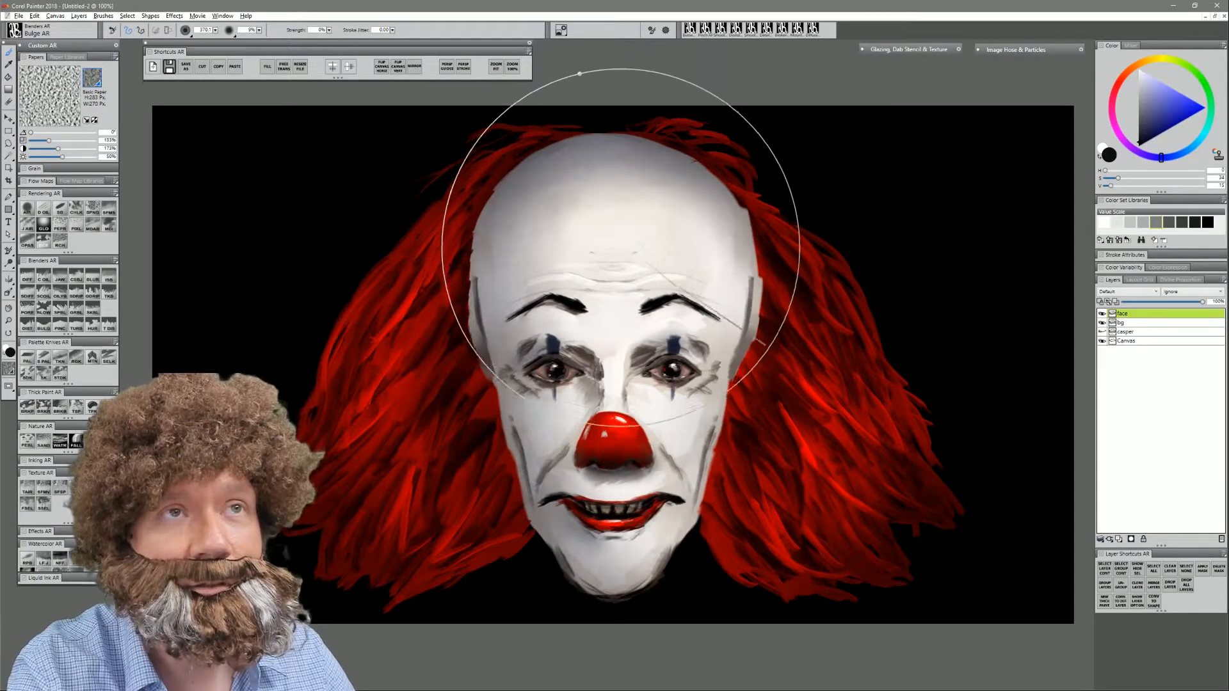
pyautogui.click(630, 256)
pyautogui.click(604, 257)
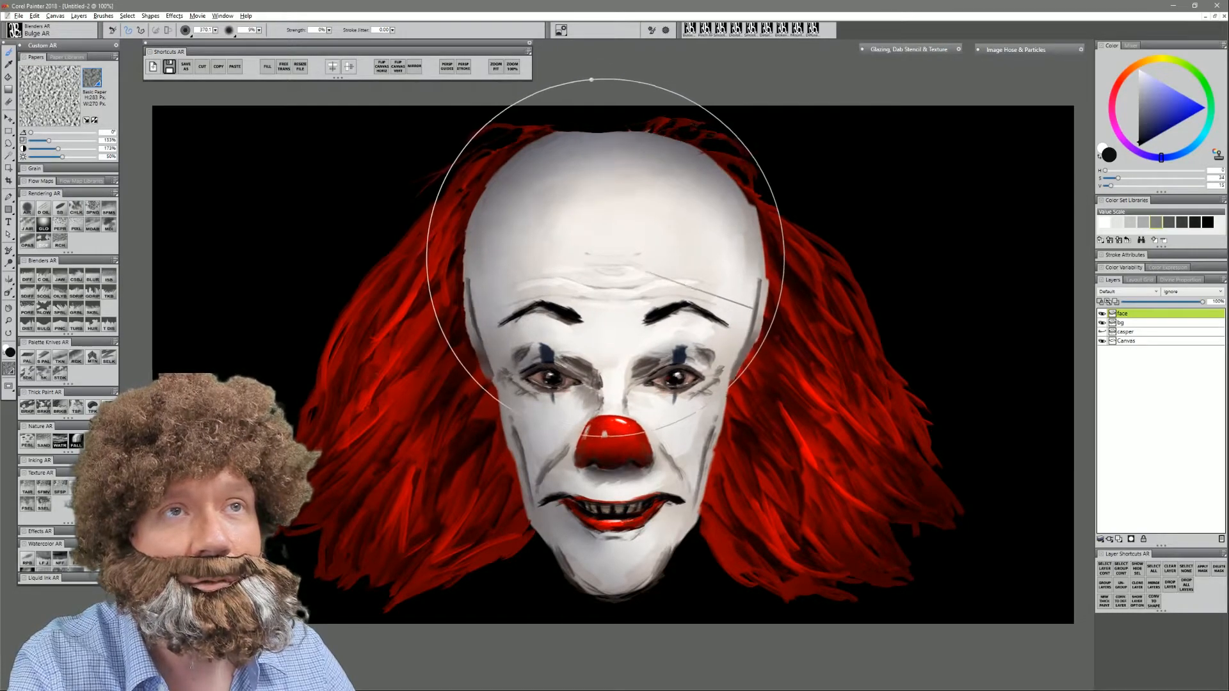
pyautogui.hotkey('ctrl', 'z')
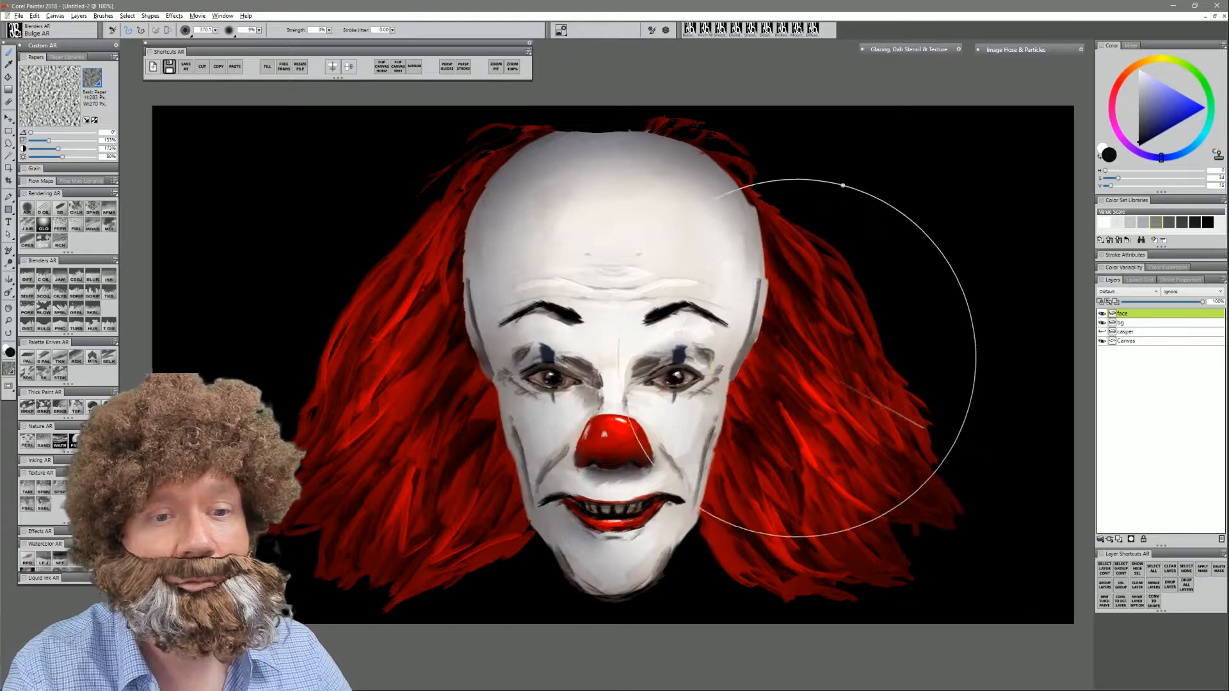
pyautogui.hotkey('ctrl', 'z')
# - Swell the upper forehead with a smaller Bulge blender and push the top of the head upward with the Distorto blender
pyautogui.moveTo(616, 187); pyautogui.dragTo(595, 208)
pyautogui.click(628, 211)
pyautogui.click(611, 187)
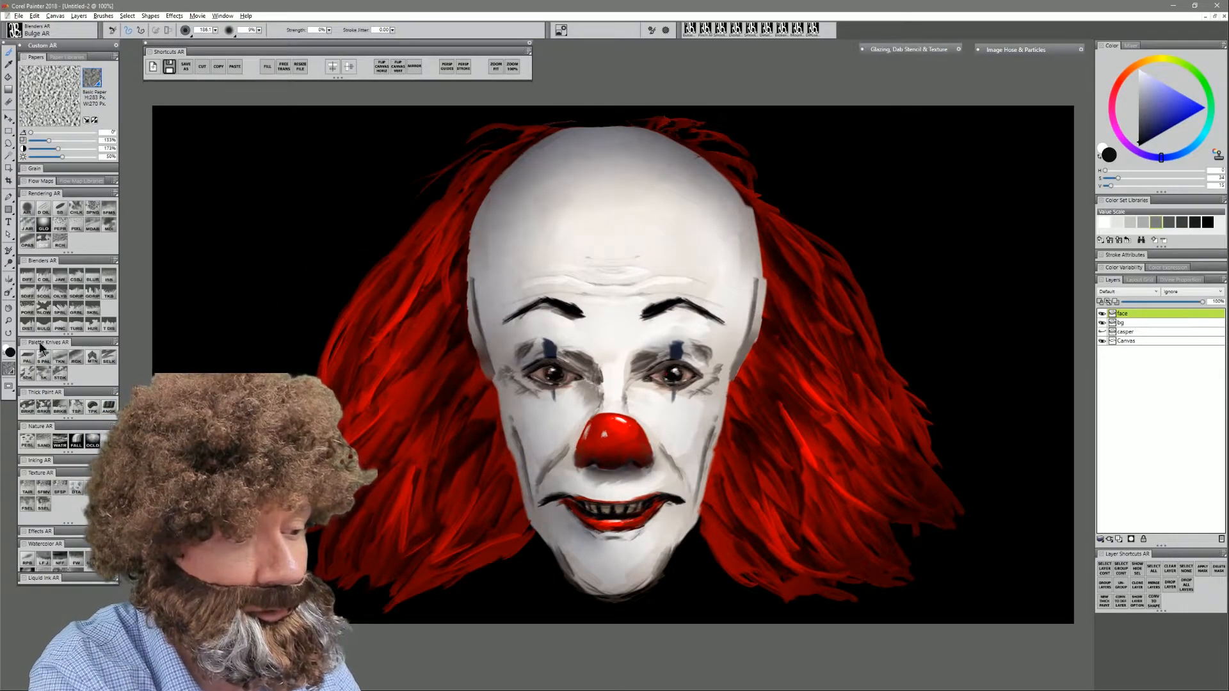
pyautogui.click(58, 328)
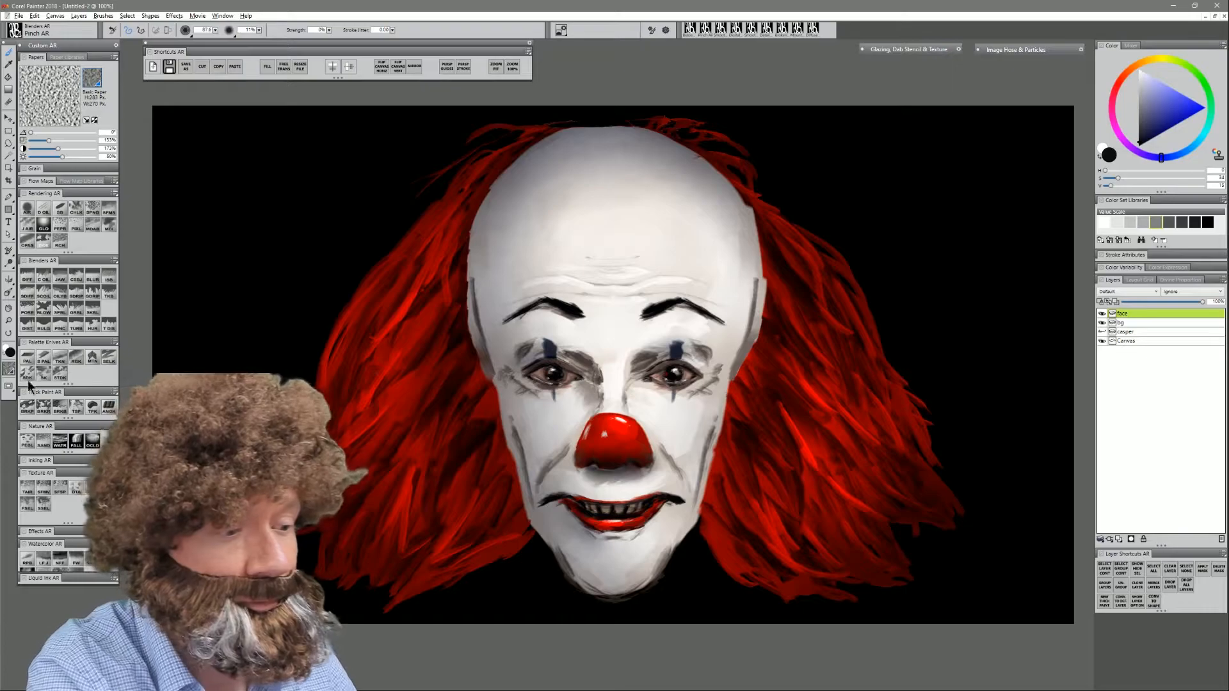
pyautogui.click(28, 326)
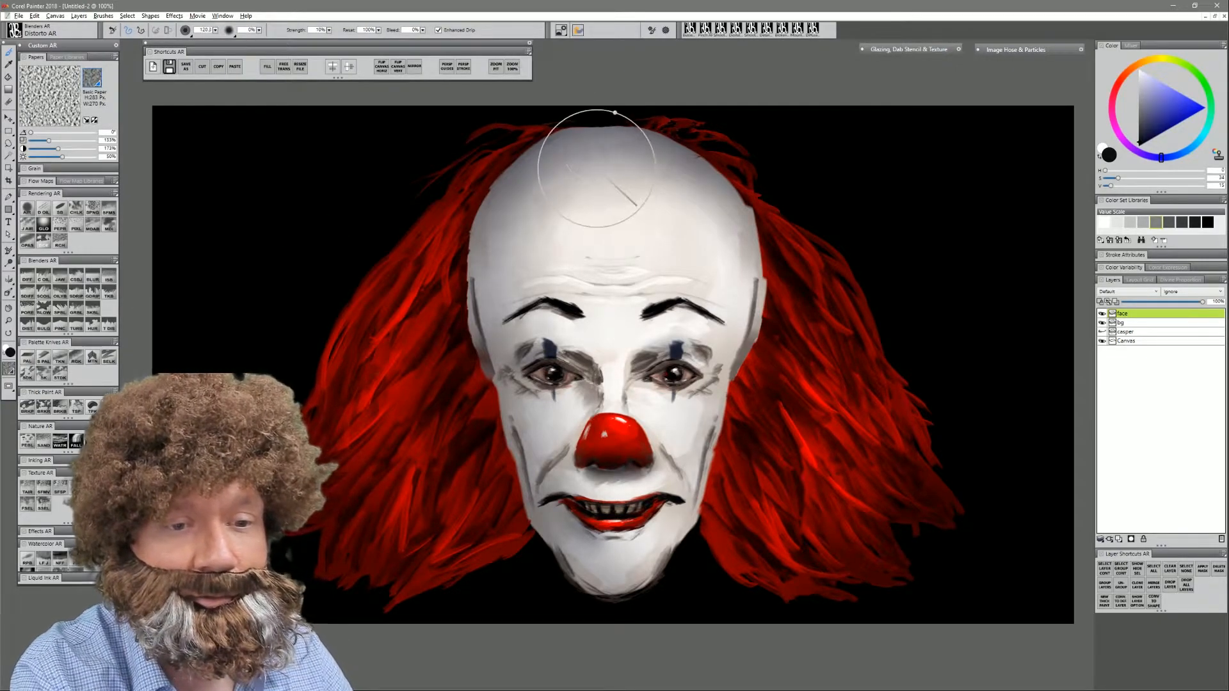
pyautogui.moveTo(599, 168)
pyautogui.mouseDown()
pyautogui.moveTo(598, 144)
pyautogui.moveTo(608, 153)
pyautogui.mouseUp()
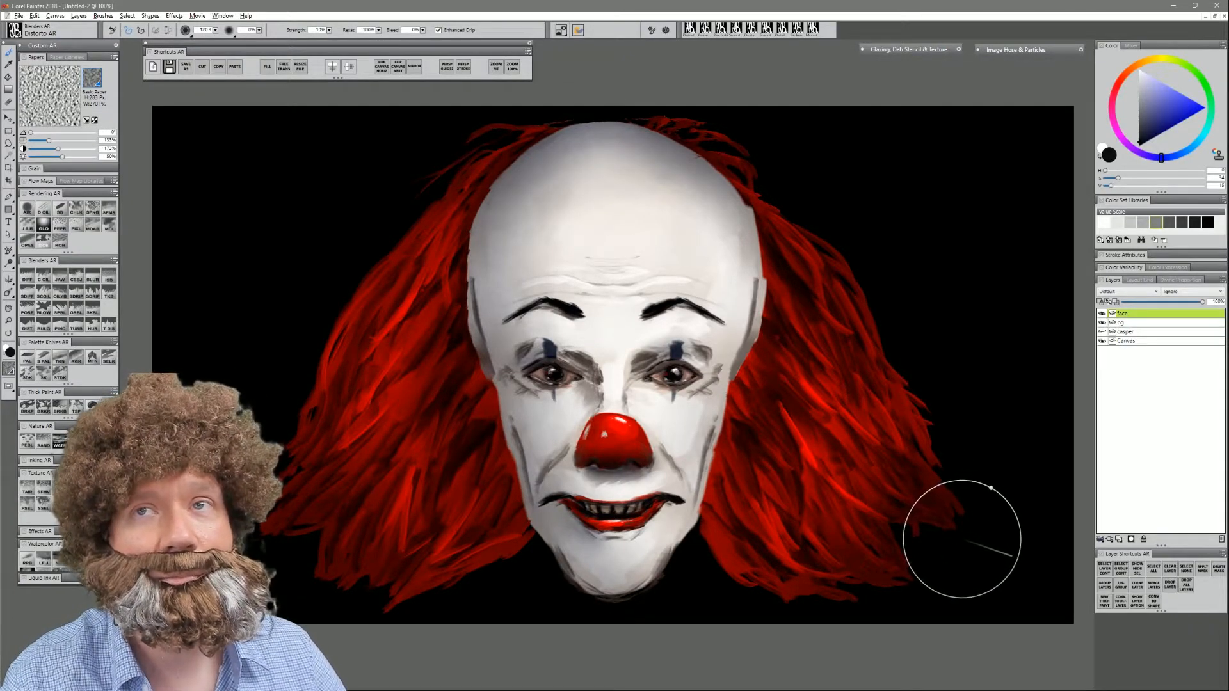
pyautogui.press(']')
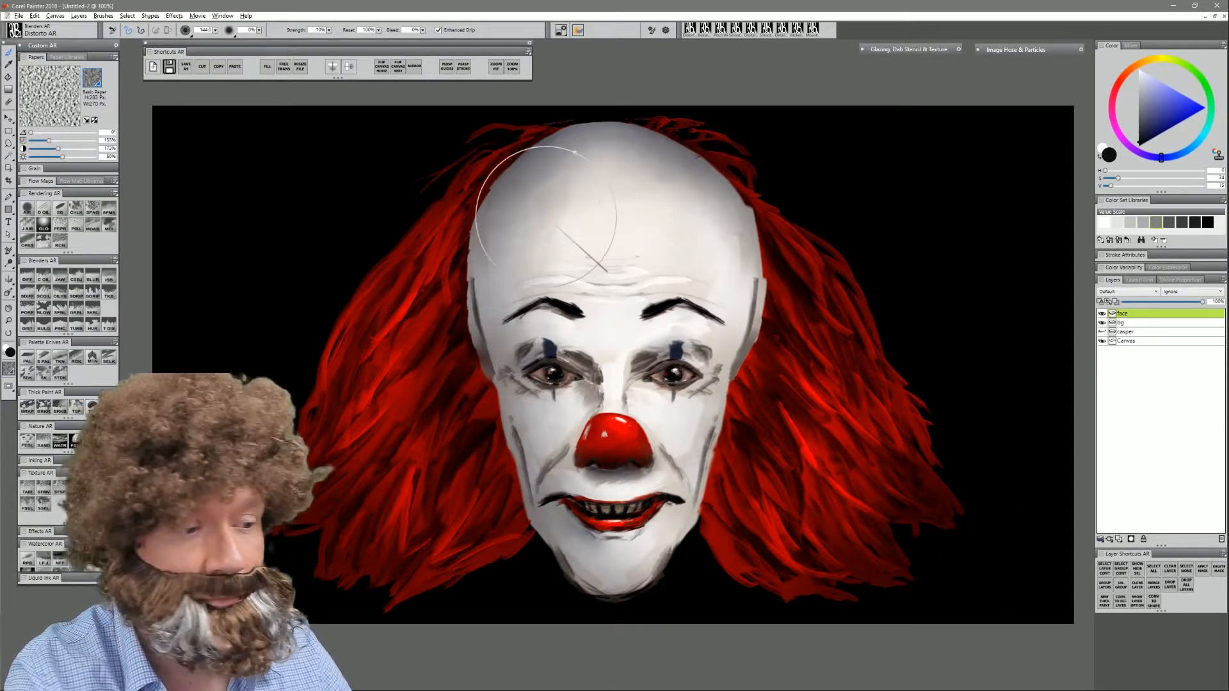
pyautogui.click(44, 326)
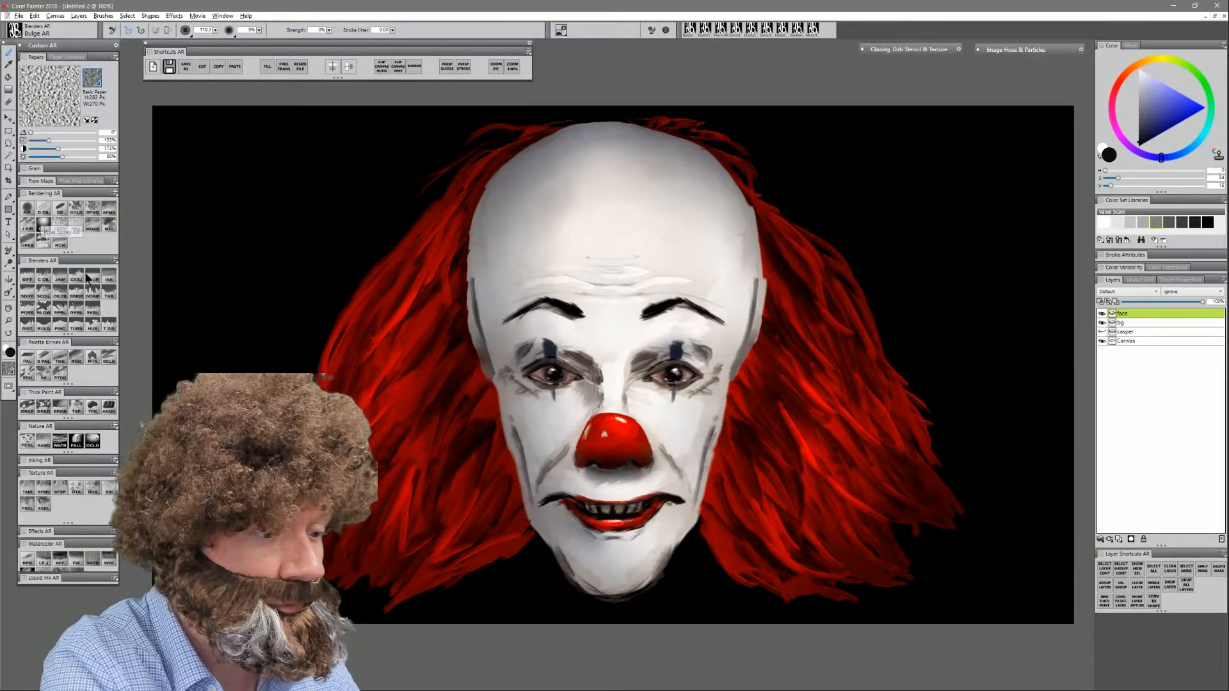
# - Repaint the upper edges of the bald head with the Smooth Palette Knife, using shading colours sampled from the head
pyautogui.click(43, 357)
pyautogui.keyDown('alt'); pyautogui.click(639, 225); pyautogui.keyUp('alt')
pyautogui.press(']')
pyautogui.moveTo(676, 142); pyautogui.dragTo(721, 172)
pyautogui.hotkey('ctrl', 'z')
pyautogui.keyDown('alt'); pyautogui.click(688, 162); pyautogui.keyUp('alt')
pyautogui.hotkey('ctrl', 'z')
pyautogui.press('[')
pyautogui.keyDown('alt'); pyautogui.click(645, 143); pyautogui.keyUp('alt')
pyautogui.keyDown('alt'); pyautogui.click(647, 139); pyautogui.keyUp('alt')
pyautogui.press(']')
pyautogui.moveTo(476, 204)
pyautogui.mouseDown()
pyautogui.moveTo(557, 135)
pyautogui.moveTo(484, 193)
pyautogui.moveTo(470, 244)
pyautogui.mouseUp()
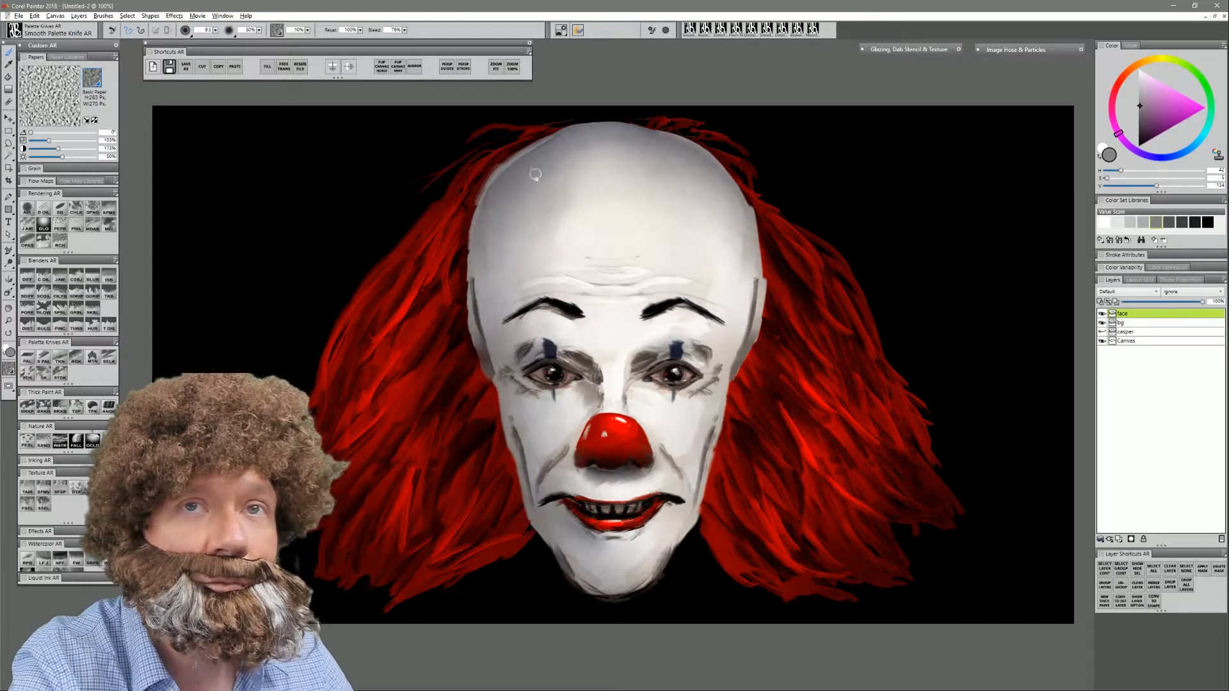
pyautogui.moveTo(522, 159); pyautogui.dragTo(523, 156)
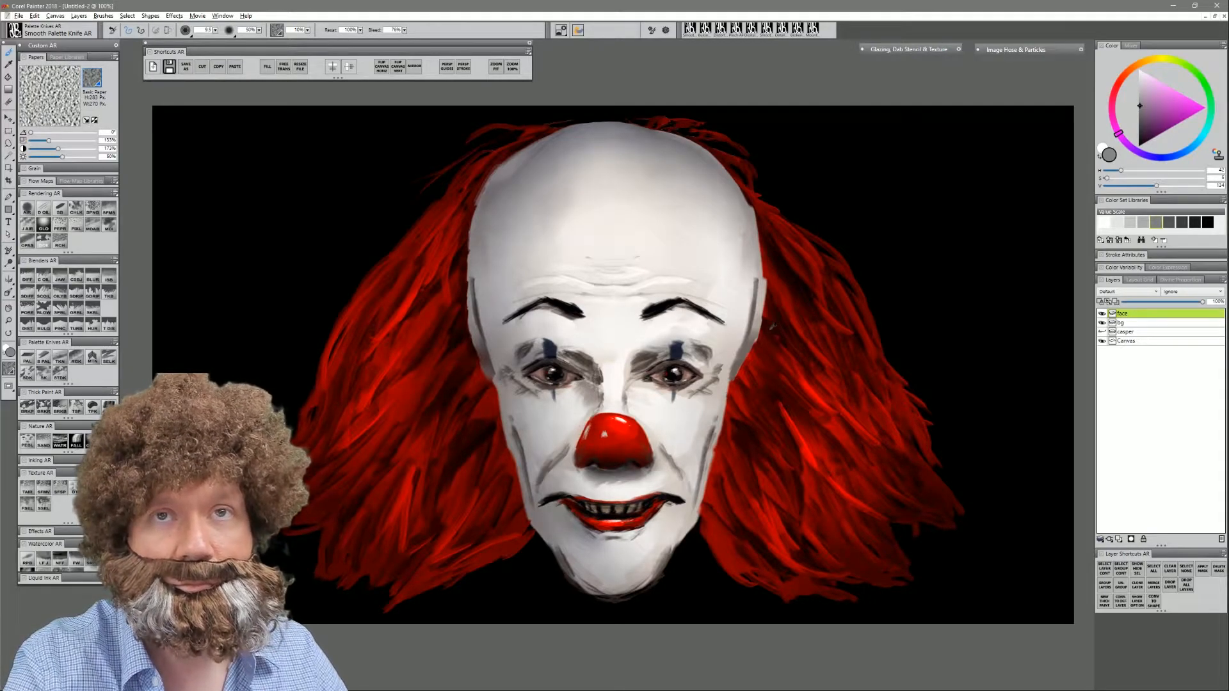
# - Sample a dark red from the hair and narrow the grey ear strips on both sides of the face with the Pinch blender
pyautogui.keyDown('alt'); pyautogui.click(772, 285); pyautogui.keyUp('alt')
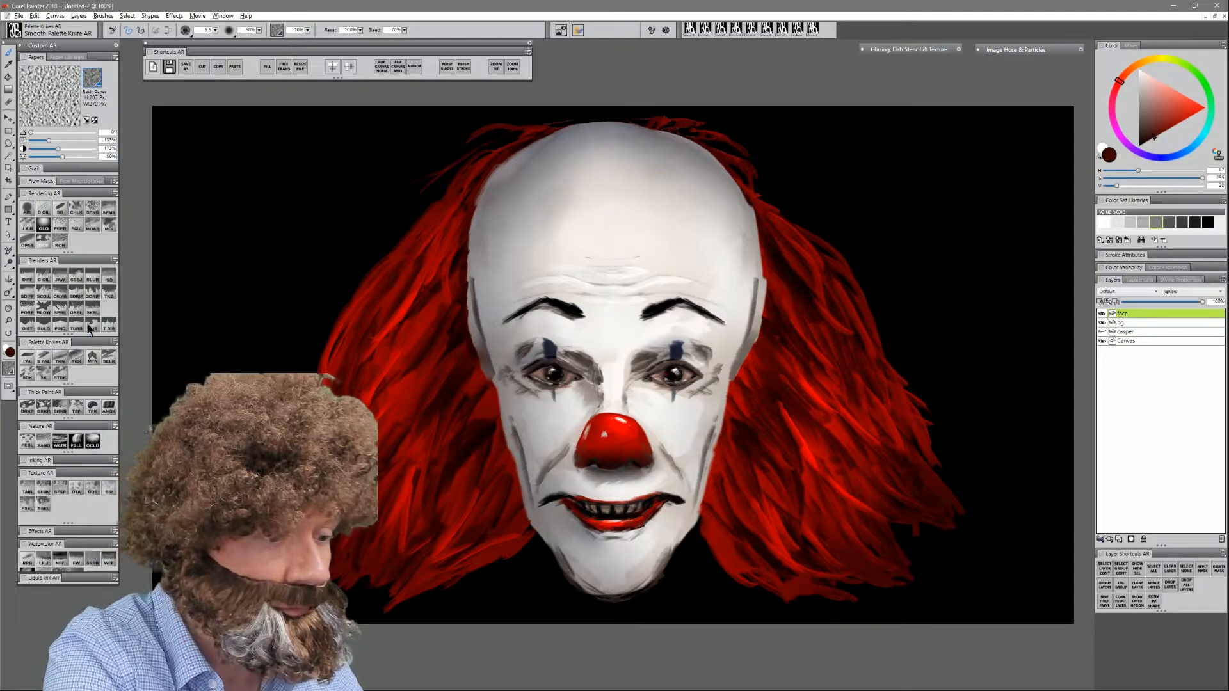
pyautogui.click(736, 28)
pyautogui.moveTo(770, 261); pyautogui.dragTo(745, 362)
pyautogui.moveTo(462, 299)
pyautogui.mouseDown()
pyautogui.moveTo(466, 333)
pyautogui.moveTo(474, 316)
pyautogui.mouseUp()
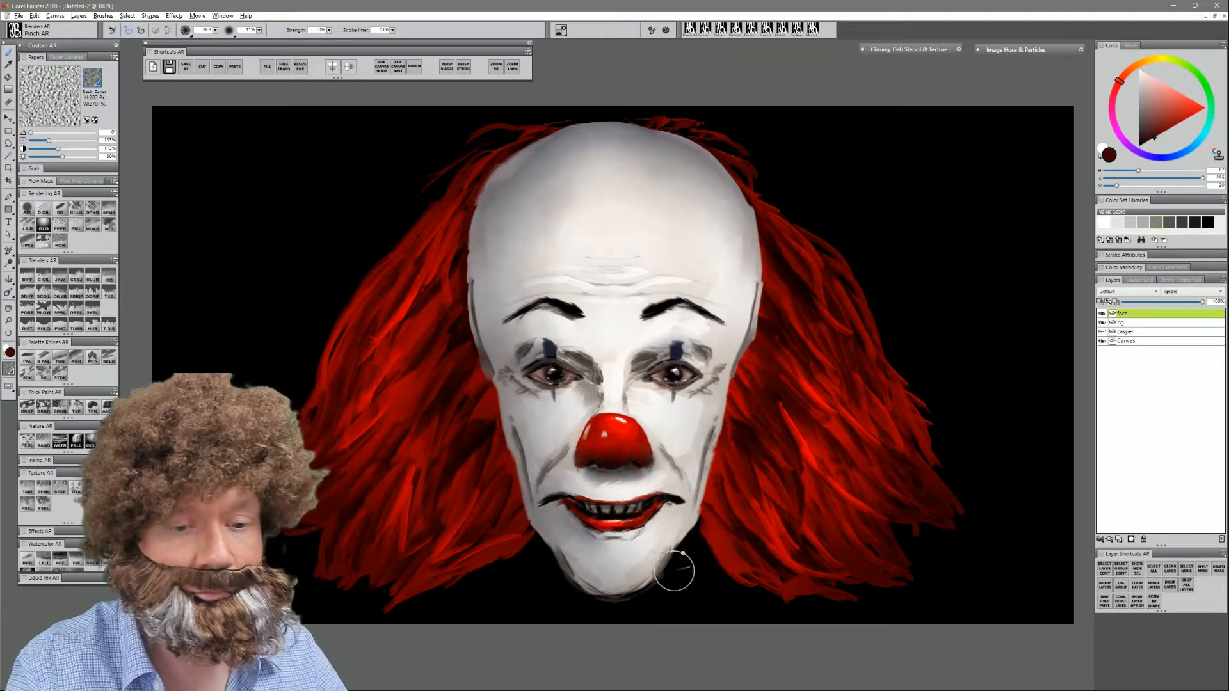
# - Blend the sides of the head into the hair and soften the jaw shading and grey eye makeup with the Smooth Knife Blender
pyautogui.click(94, 312)
pyautogui.moveTo(751, 344)
pyautogui.mouseDown()
pyautogui.moveTo(743, 370)
pyautogui.moveTo(767, 298)
pyautogui.moveTo(757, 211)
pyautogui.mouseUp()
pyautogui.moveTo(761, 305)
pyautogui.mouseDown()
pyautogui.moveTo(746, 361)
pyautogui.moveTo(757, 314)
pyautogui.moveTo(771, 336)
pyautogui.moveTo(760, 303)
pyautogui.mouseUp()
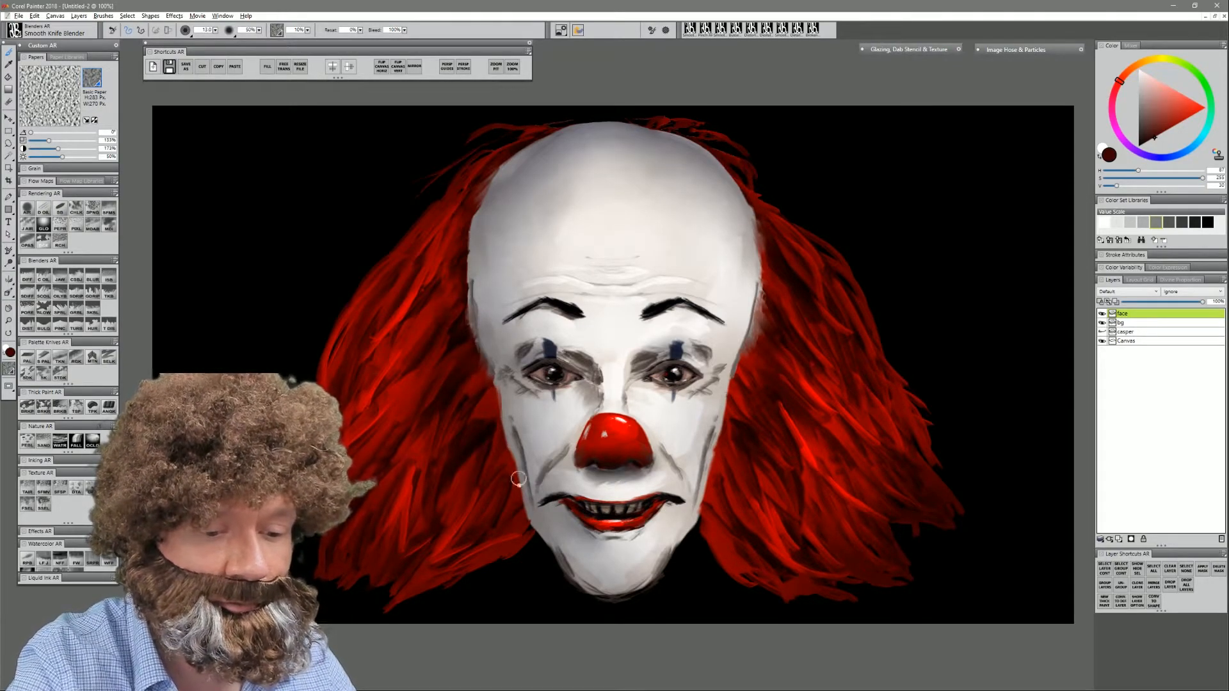
pyautogui.moveTo(556, 533); pyautogui.dragTo(579, 563)
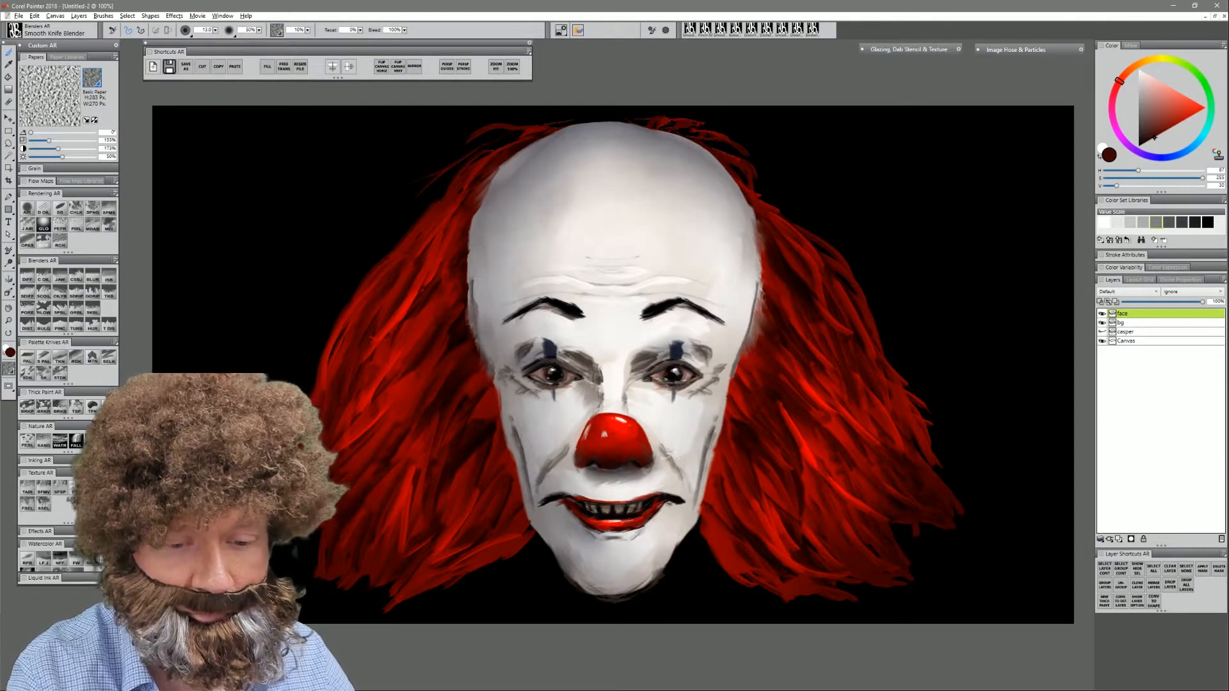
pyautogui.moveTo(688, 392); pyautogui.dragTo(716, 376)
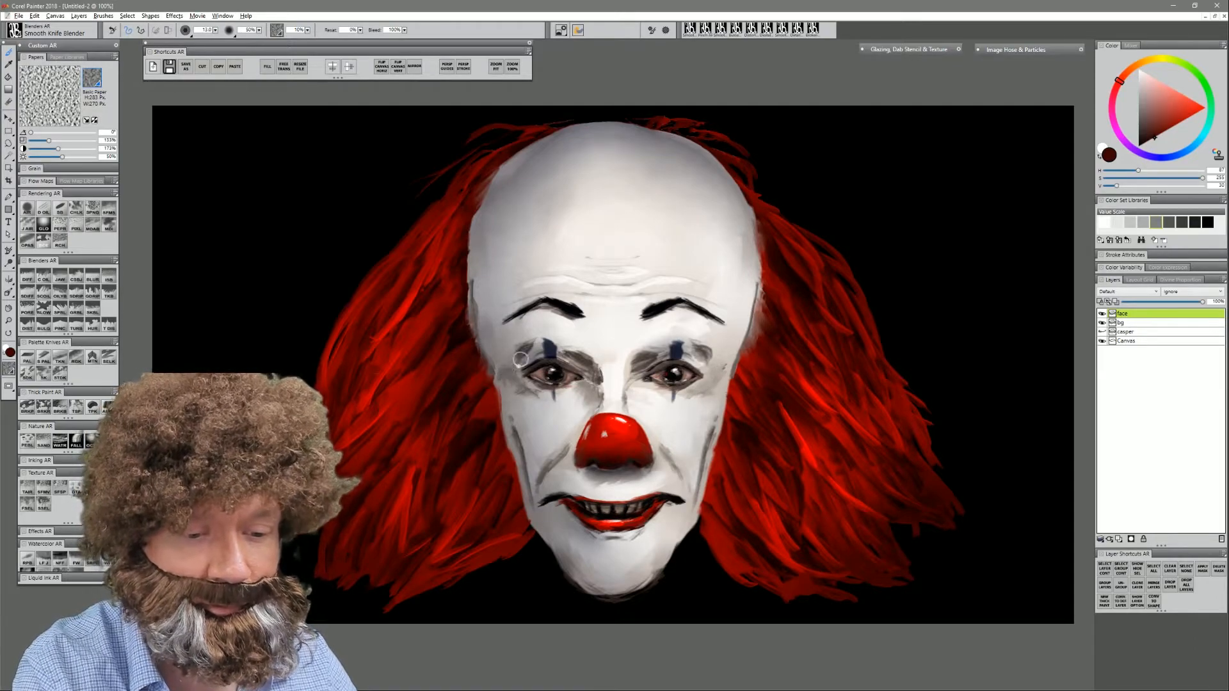
pyautogui.moveTo(570, 352)
pyautogui.mouseDown()
pyautogui.moveTo(594, 392)
pyautogui.moveTo(659, 358)
pyautogui.moveTo(643, 347)
pyautogui.mouseUp()
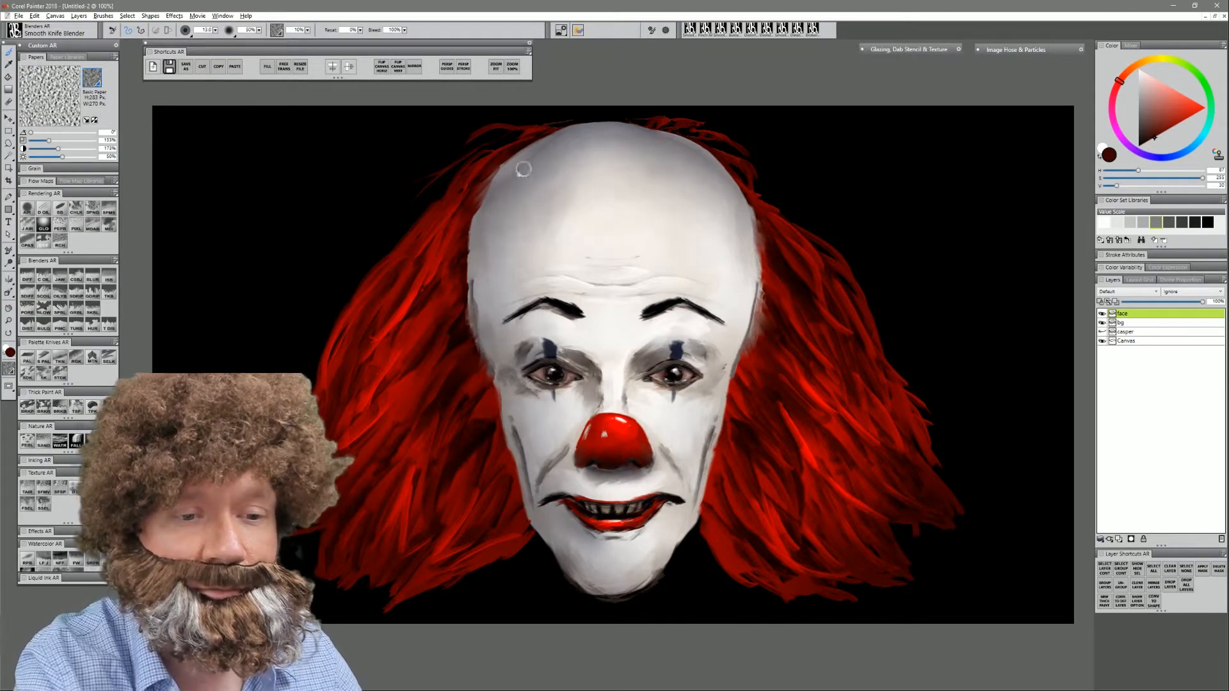
# - Blend the shading on the forehead, cheeks, chin and smile line with the resized Smooth Knife Blender
pyautogui.moveTo(601, 151)
pyautogui.mouseDown()
pyautogui.moveTo(653, 161)
pyautogui.moveTo(626, 151)
pyautogui.moveTo(623, 171)
pyautogui.moveTo(671, 193)
pyautogui.moveTo(552, 158)
pyautogui.moveTo(618, 152)
pyautogui.moveTo(537, 196)
pyautogui.moveTo(632, 202)
pyautogui.mouseUp()
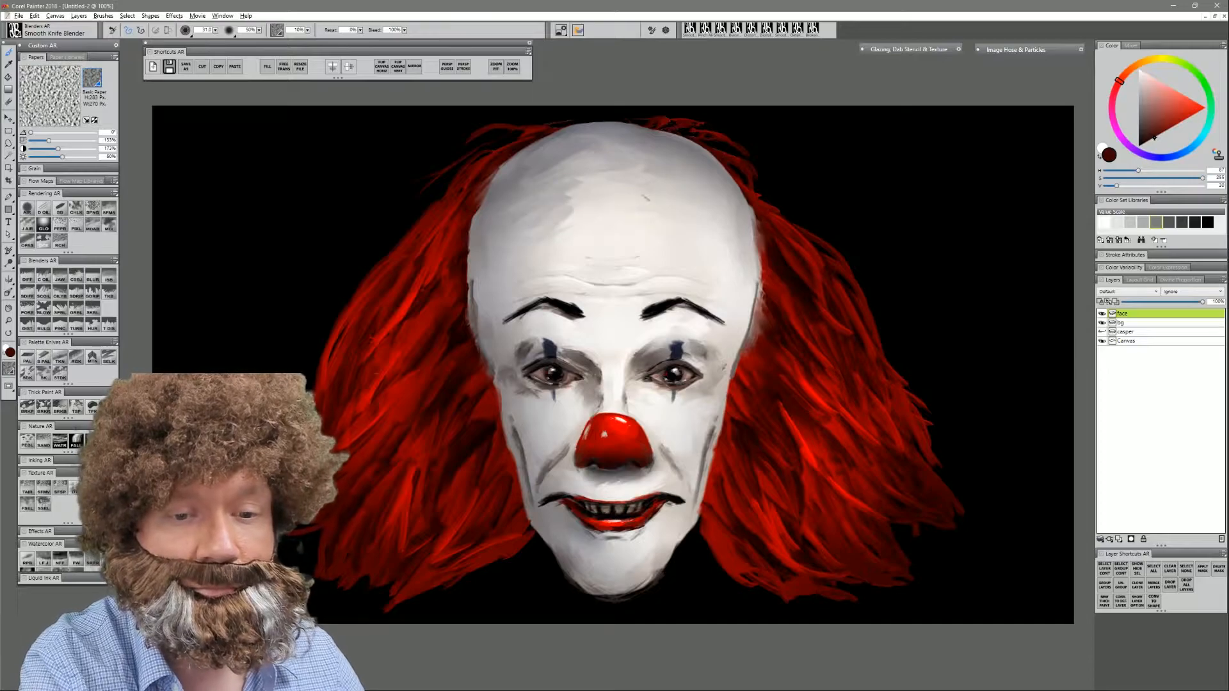
pyautogui.moveTo(535, 410)
pyautogui.mouseDown()
pyautogui.moveTo(519, 423)
pyautogui.moveTo(532, 451)
pyautogui.mouseUp()
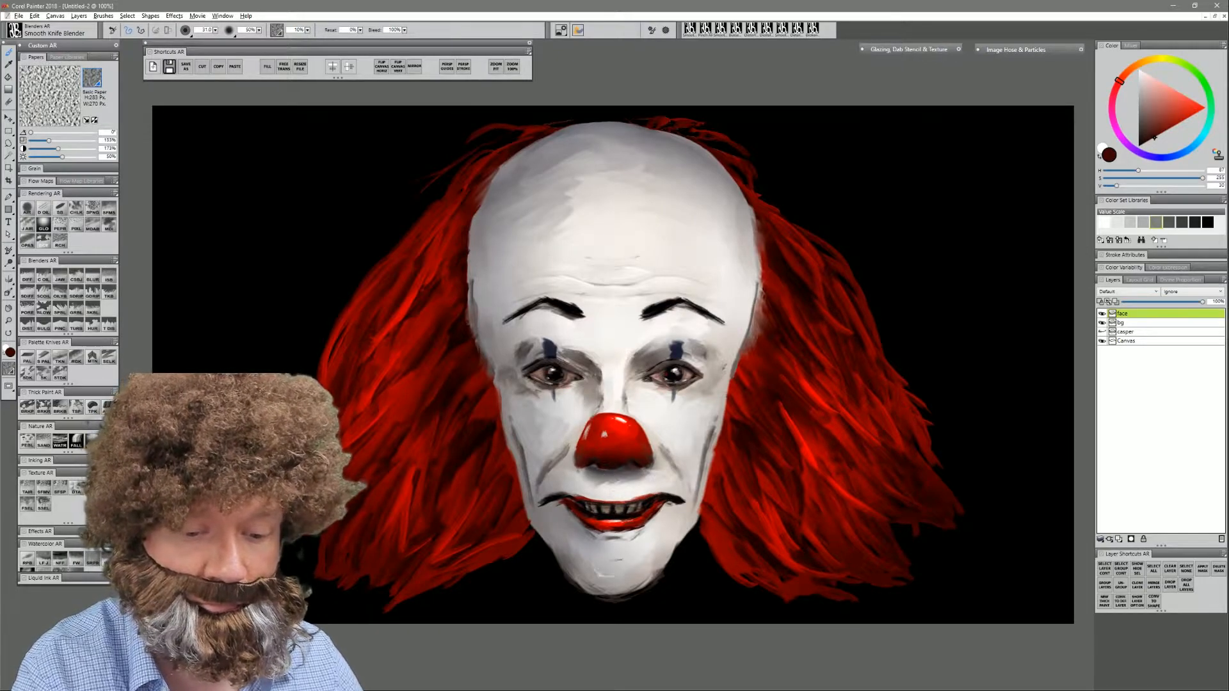
pyautogui.moveTo(611, 539); pyautogui.dragTo(629, 542)
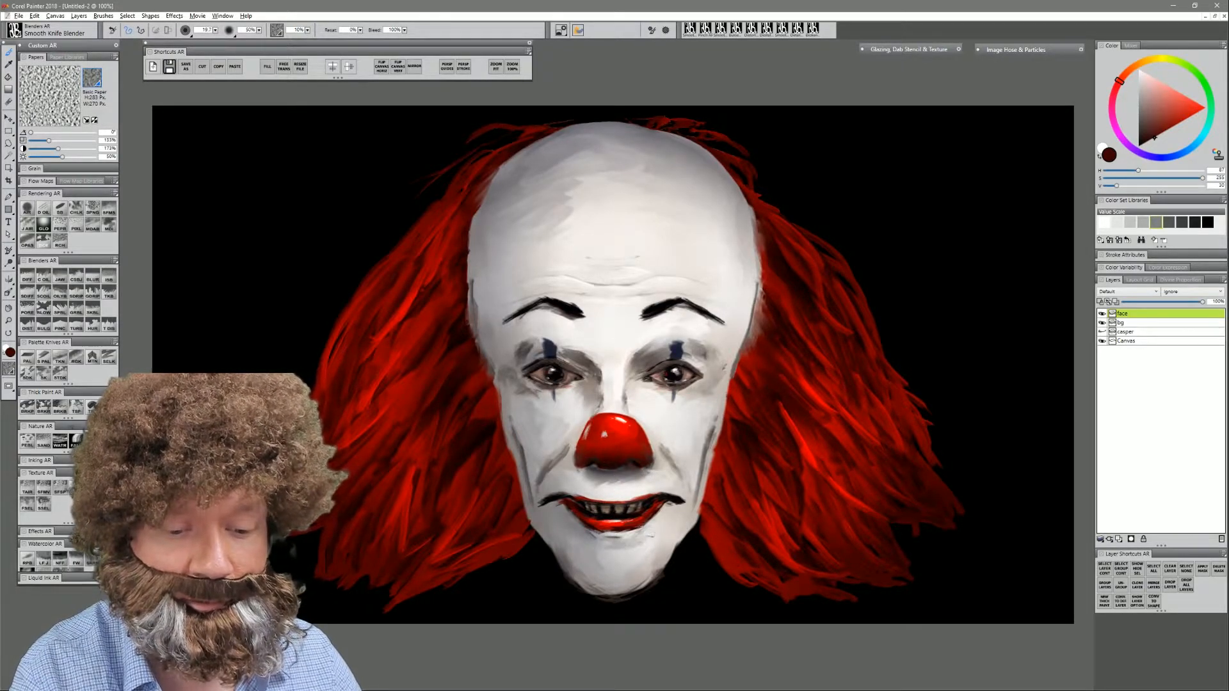
pyautogui.moveTo(561, 467); pyautogui.dragTo(549, 480)
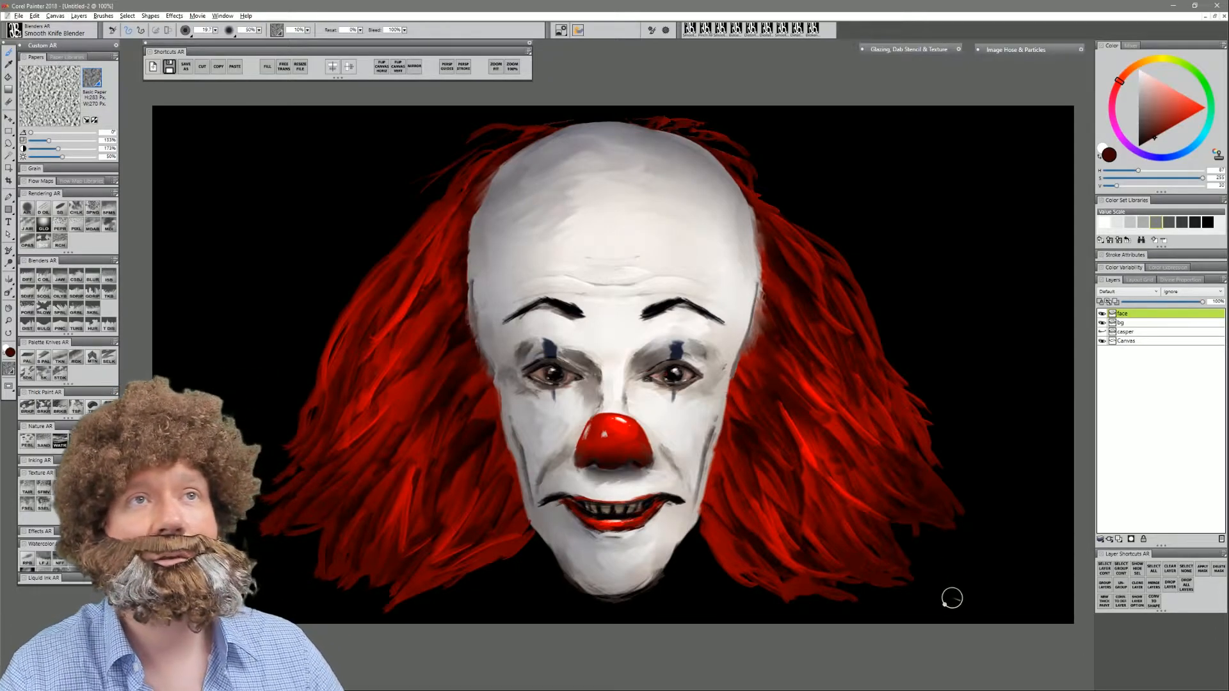
# - Smooth the visible strokes on the forehead with the Diffuse Blur blender and reduce its brush size
pyautogui.click(27, 278)
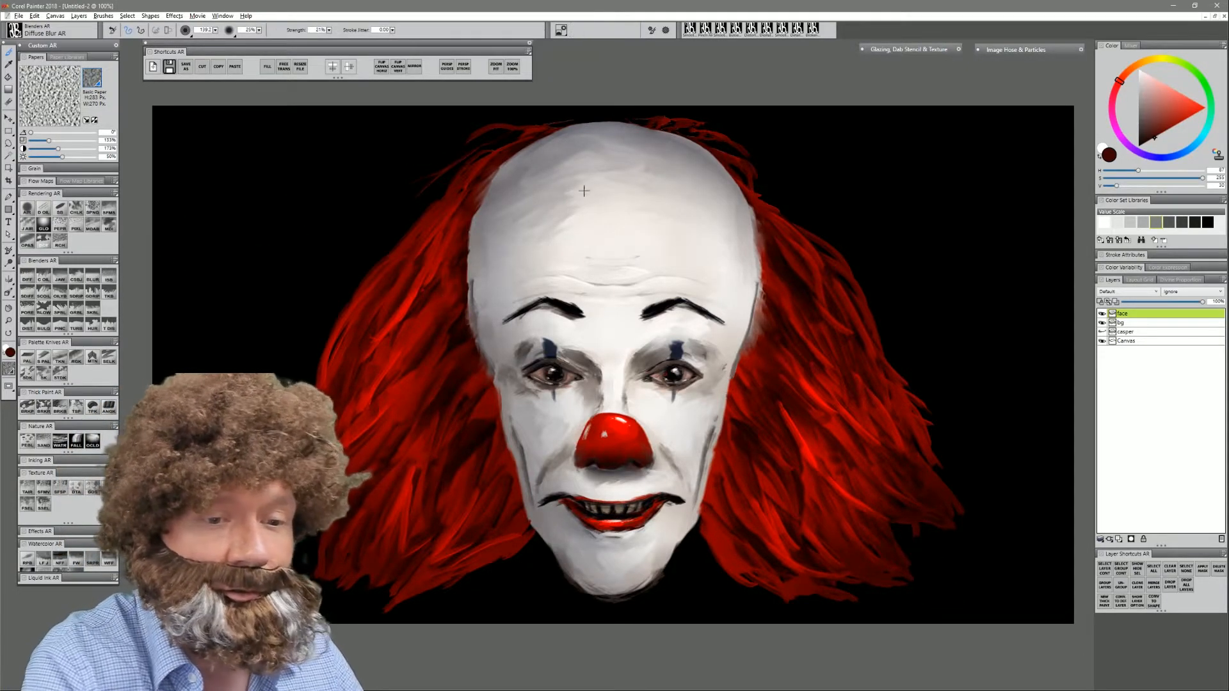
pyautogui.moveTo(670, 185)
pyautogui.mouseDown()
pyautogui.moveTo(581, 185)
pyautogui.moveTo(643, 233)
pyautogui.mouseUp()
pyautogui.press('[')
pyautogui.press('[')
pyautogui.press('[')
pyautogui.press('[')
pyautogui.press('[')
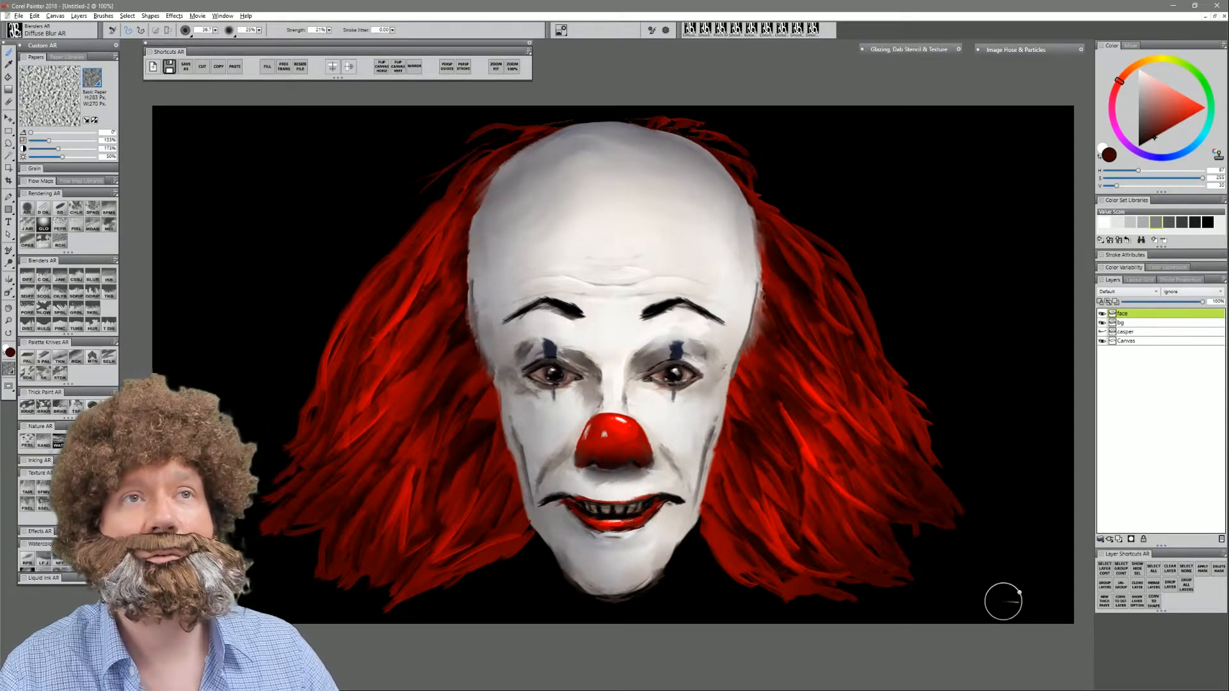
# - Save the painting as a Painter RIFF file named oct20-2017-2 in the oct 20 2017 folder
pyautogui.click(172, 68)
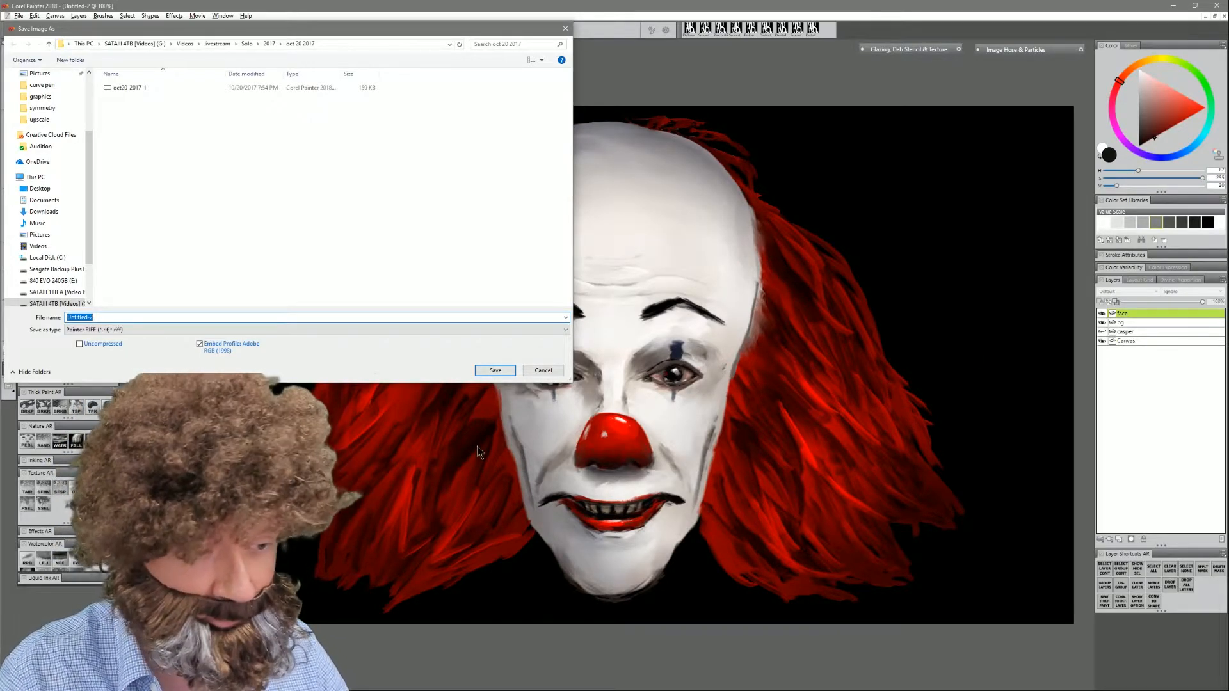
pyautogui.click(131, 88)
pyautogui.click(119, 318)
pyautogui.press('BackSpace')
pyautogui.write('20-2017')
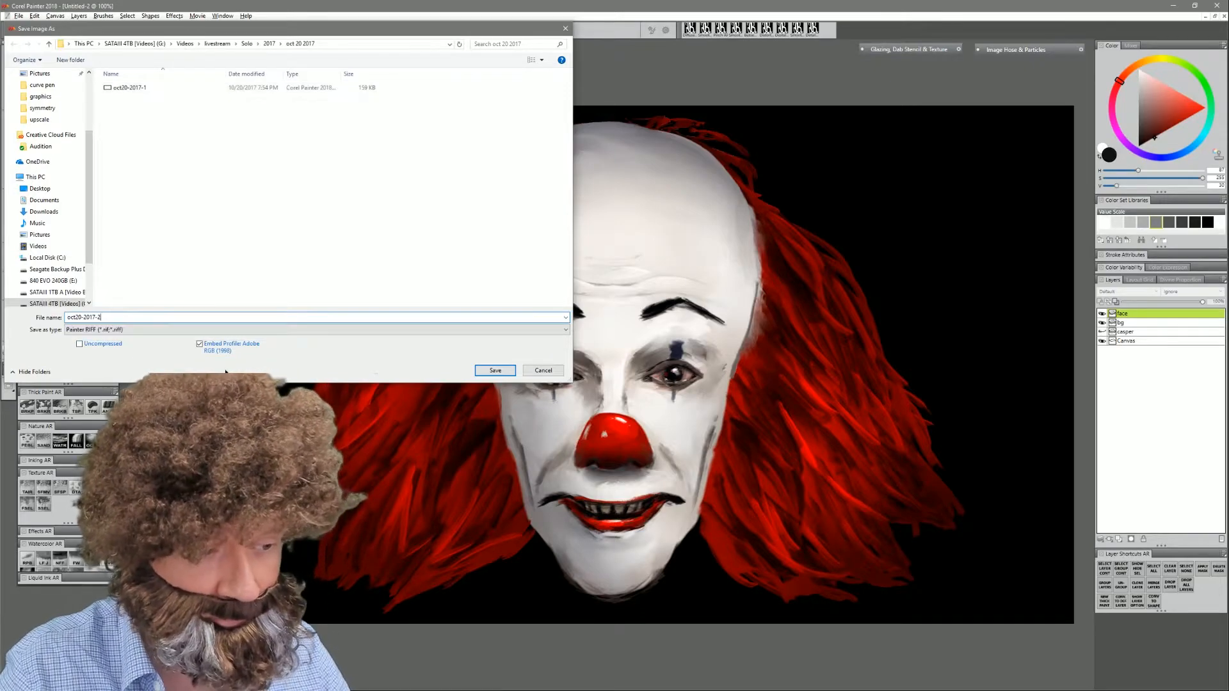
pyautogui.press('Return')
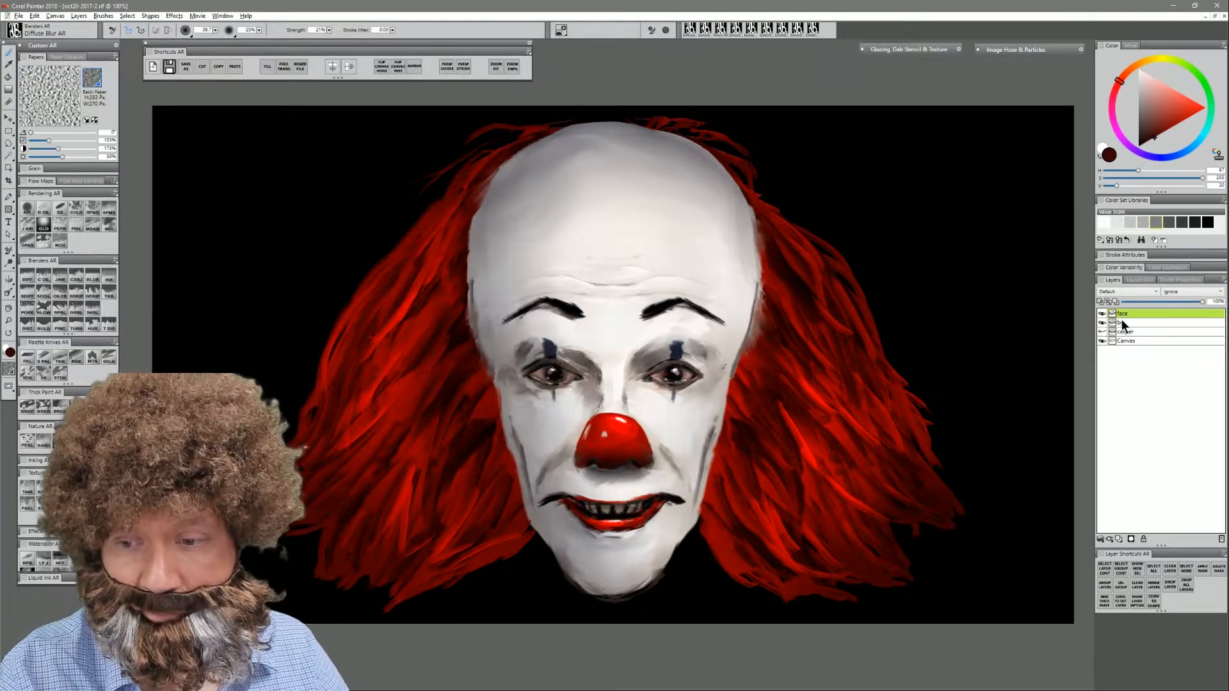
# - Group the face and bg layers and name the group pennywise
pyautogui.keyDown('shift'); pyautogui.click(1121, 322); pyautogui.keyUp('shift')
pyautogui.hotkey('ctrl', 'g')
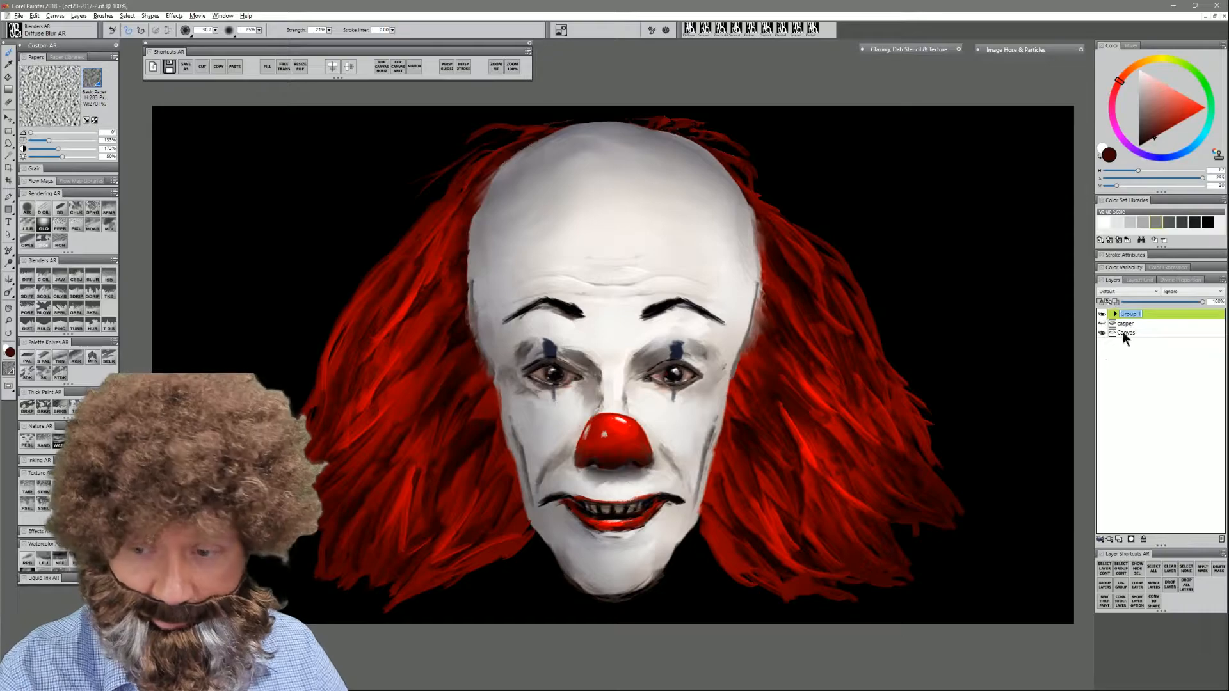
pyautogui.write('pennywise')
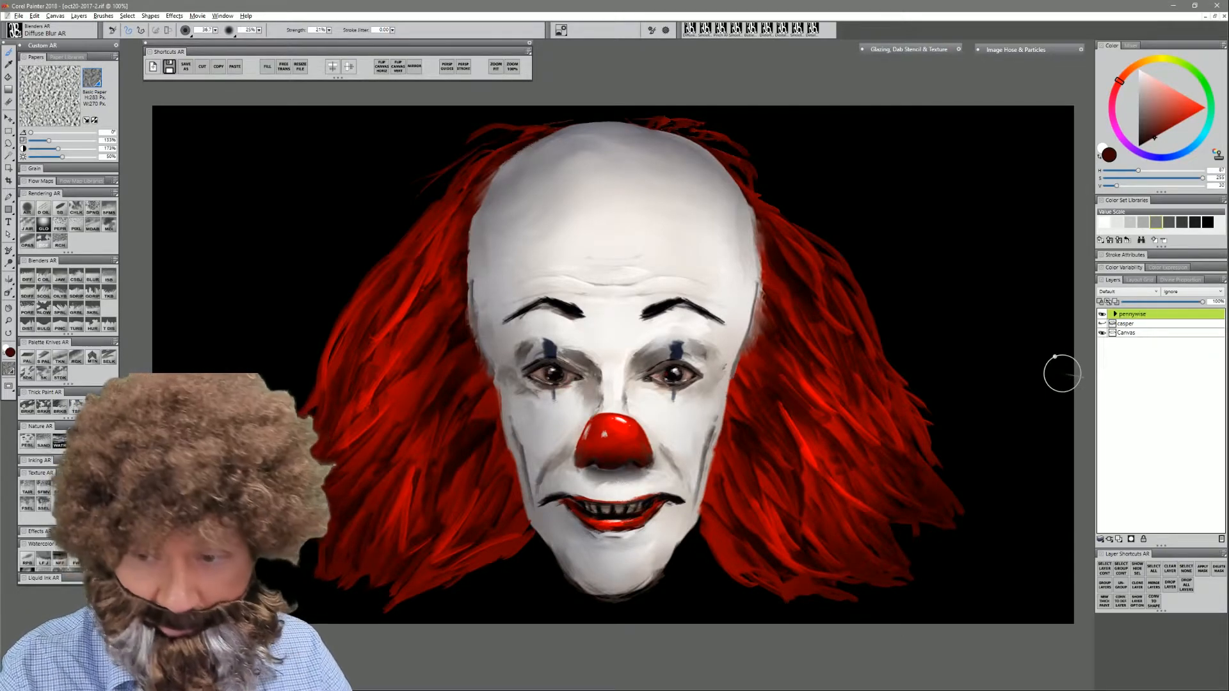
# - Hide the pennywise group and add a new empty layer above it
pyautogui.click(1103, 314)
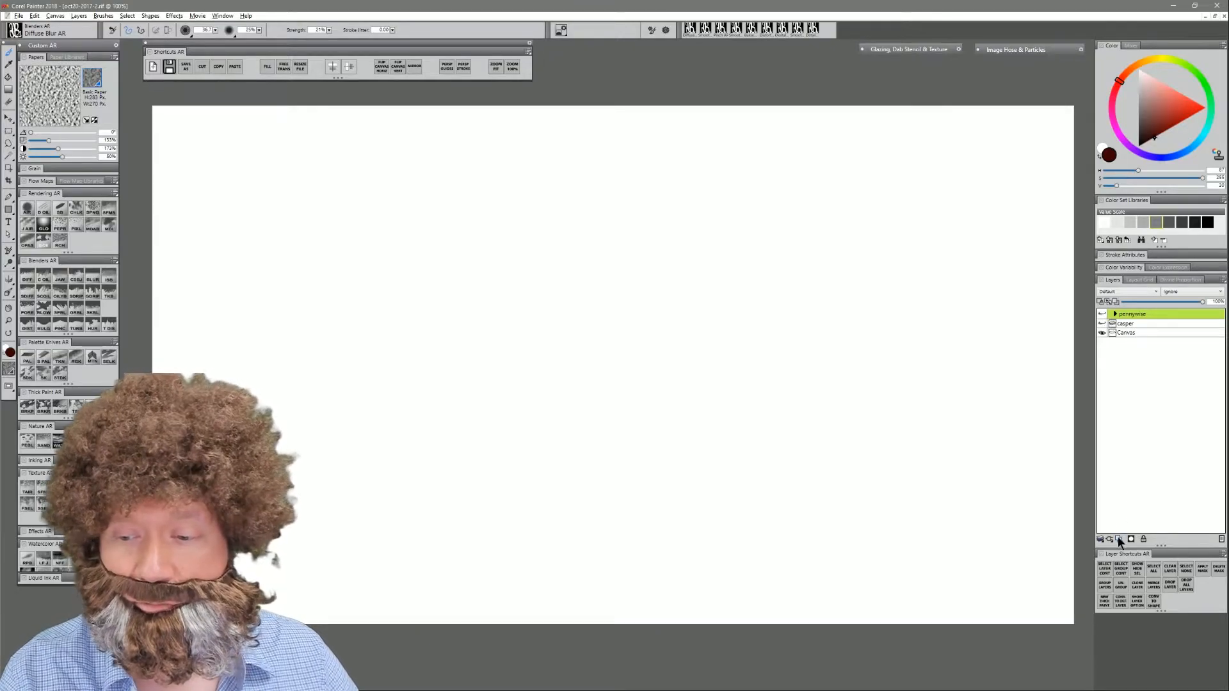
pyautogui.click(1118, 539)
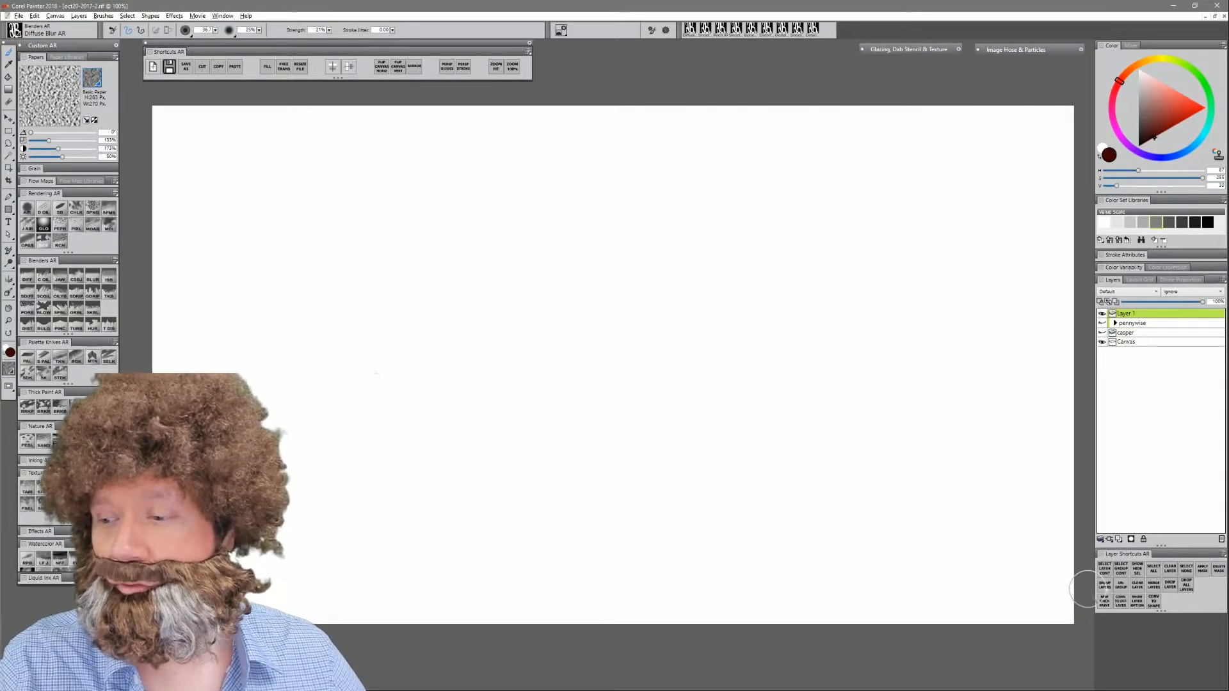
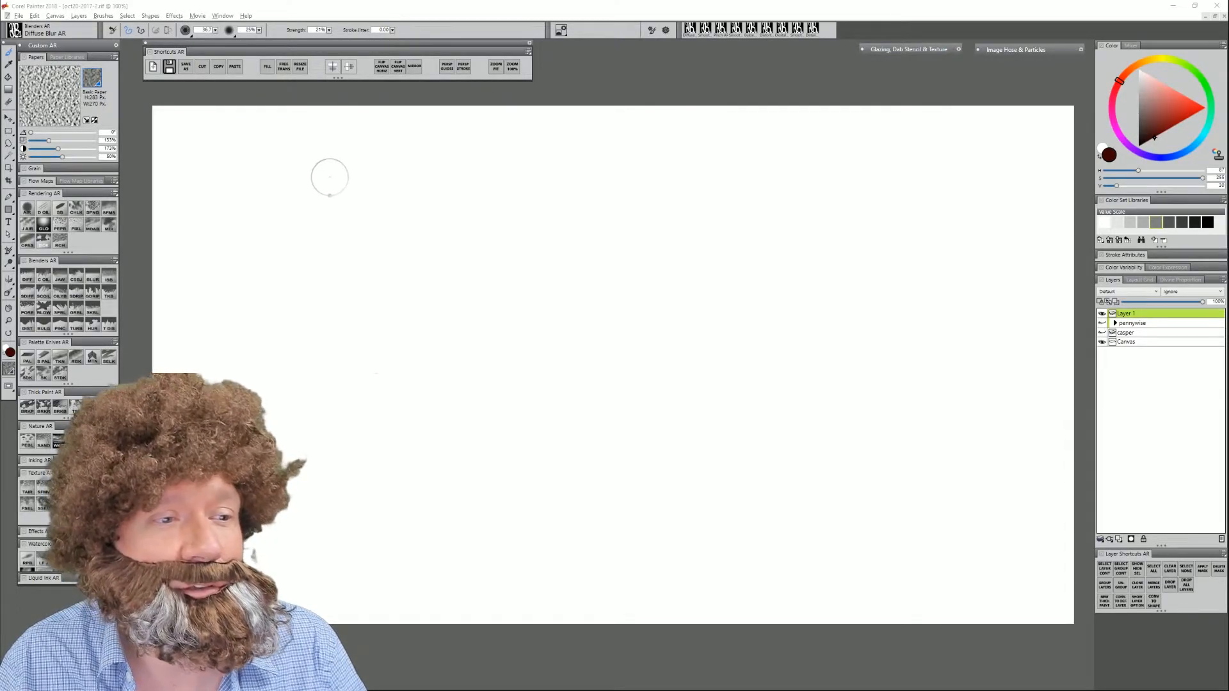
# - Sketch a large circle for the hair and a smaller overlapping circle for the face in black with Detail Oils Brush G
pyautogui.click(9, 323)
pyautogui.moveTo(1158, 109); pyautogui.dragTo(1137, 146)
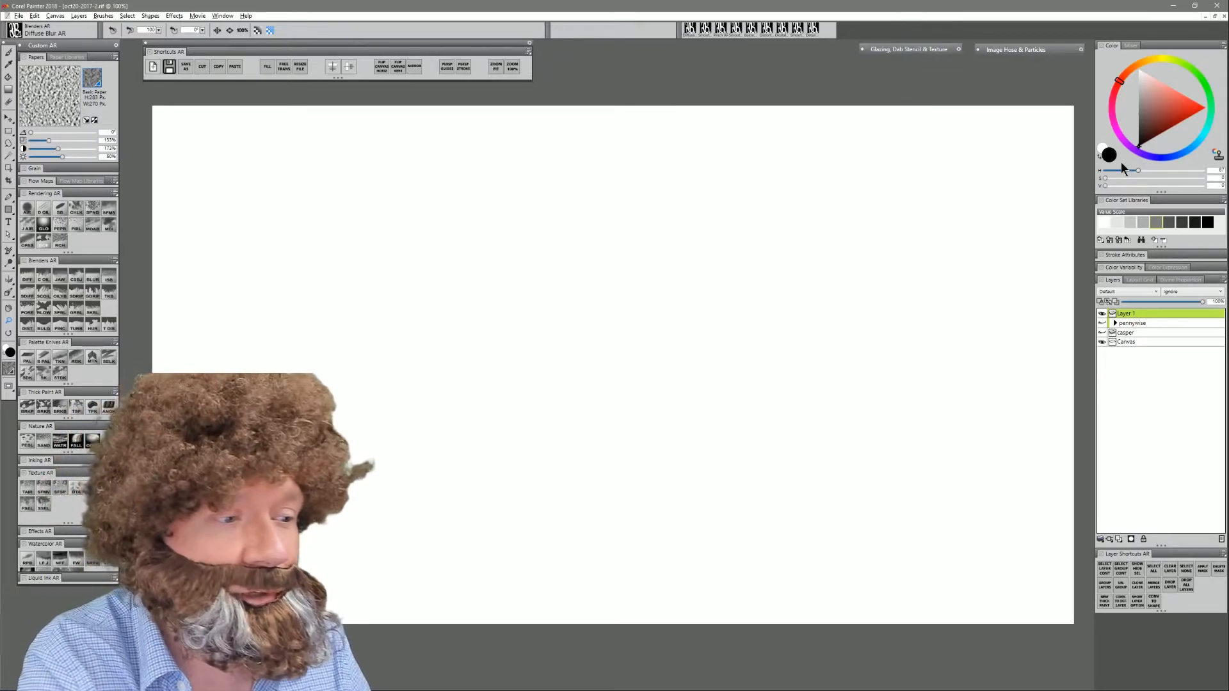
pyautogui.click(43, 208)
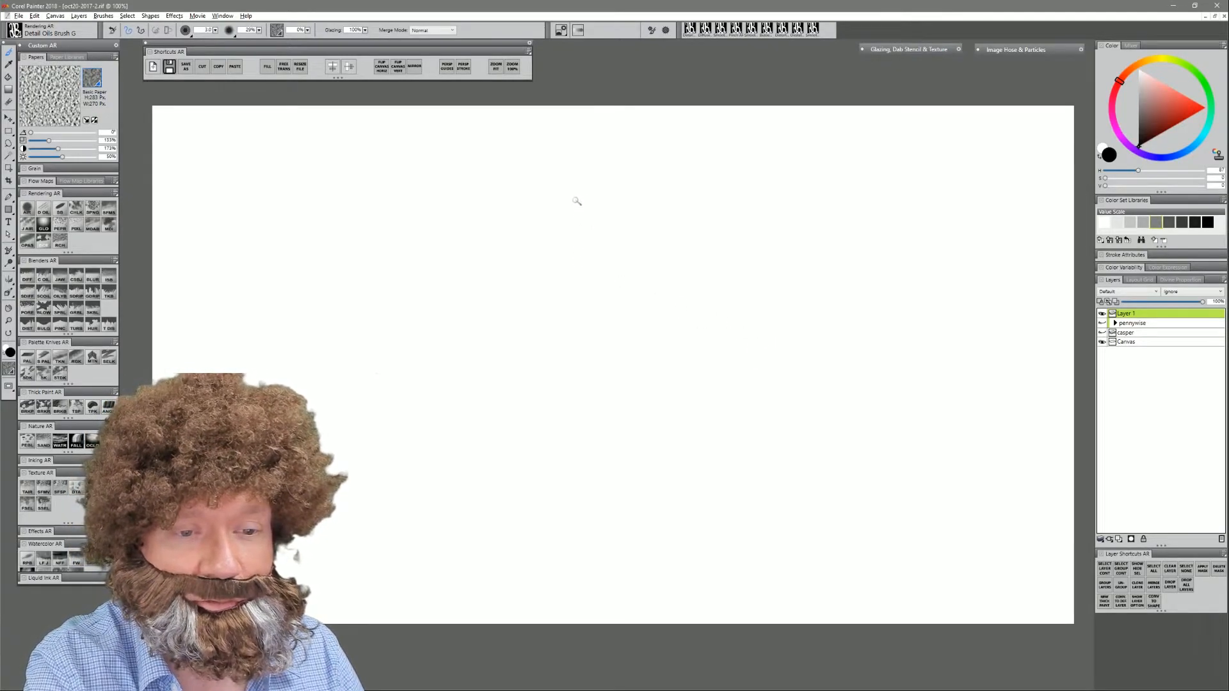
pyautogui.moveTo(554, 186)
pyautogui.mouseDown()
pyautogui.moveTo(517, 224)
pyautogui.moveTo(648, 235)
pyautogui.moveTo(512, 252)
pyautogui.mouseUp()
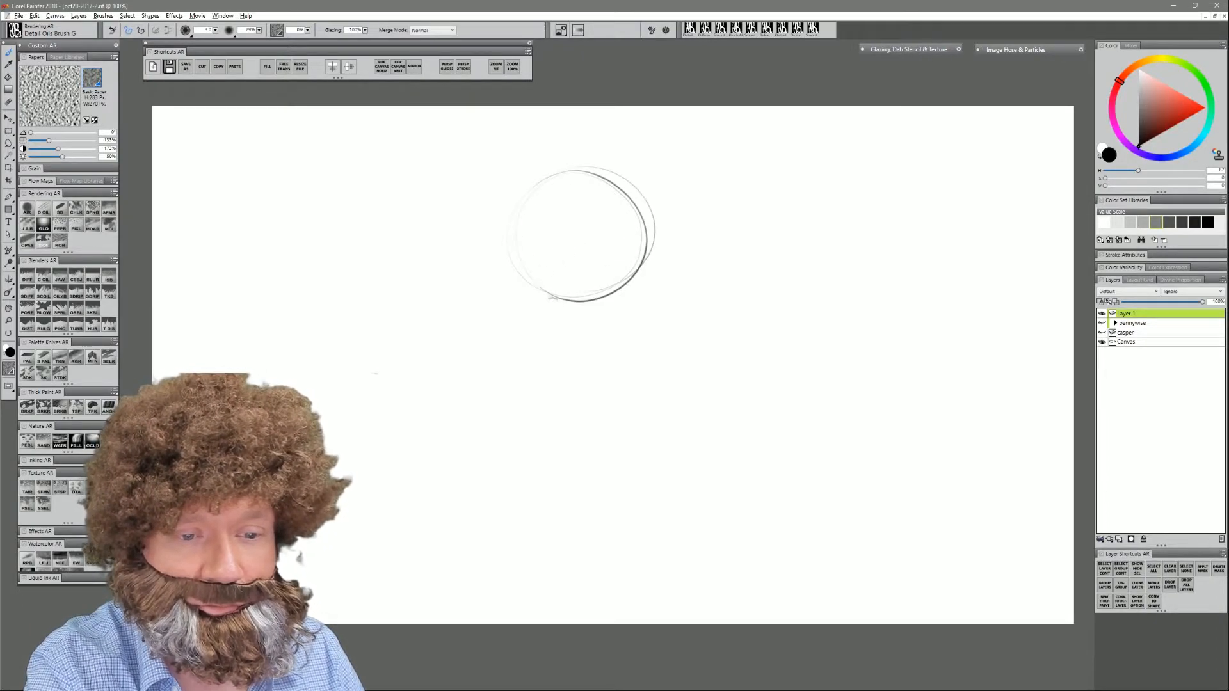
pyautogui.moveTo(612, 301)
pyautogui.mouseDown()
pyautogui.moveTo(552, 302)
pyautogui.moveTo(582, 235)
pyautogui.moveTo(609, 298)
pyautogui.moveTo(546, 282)
pyautogui.mouseUp()
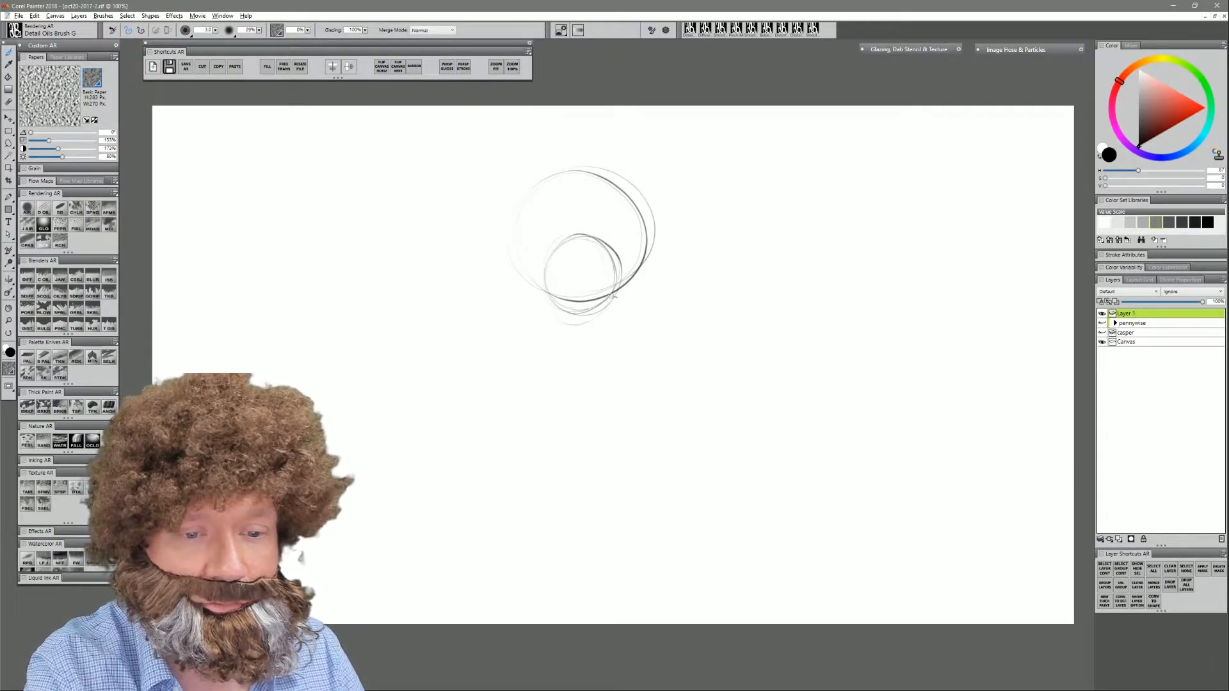
pyautogui.hotkey('ctrl', 'z')
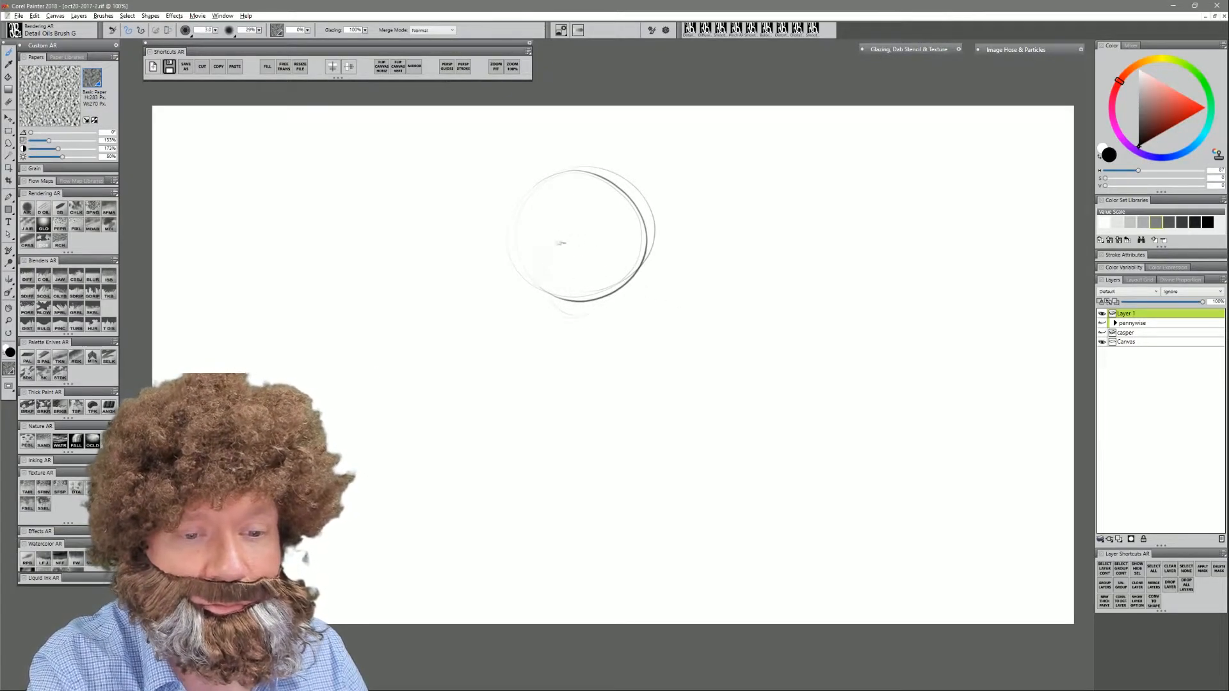
pyautogui.moveTo(554, 303)
pyautogui.mouseDown()
pyautogui.moveTo(570, 229)
pyautogui.moveTo(614, 288)
pyautogui.moveTo(548, 293)
pyautogui.moveTo(581, 233)
pyautogui.moveTo(613, 295)
pyautogui.moveTo(563, 277)
pyautogui.mouseUp()
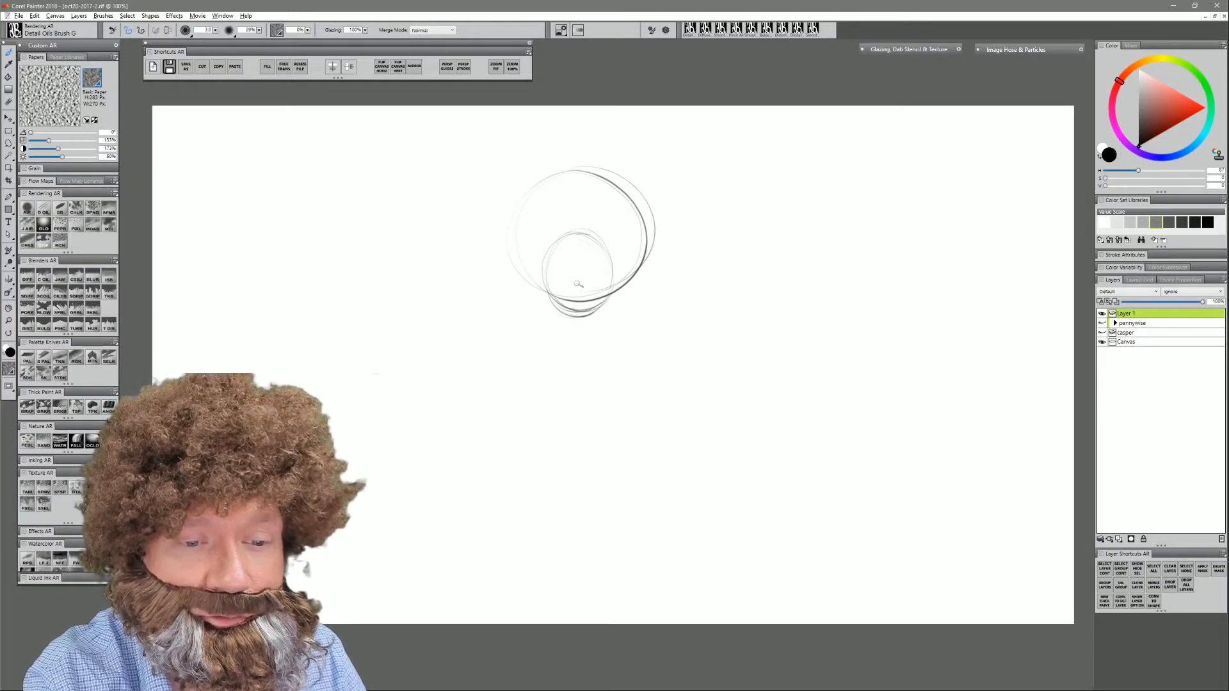
# - Sketch the beard, moustache, nose, eyebrows, upward-looking eyes and open mouth inside the small face circle
pyautogui.moveTo(554, 285)
pyautogui.mouseDown()
pyautogui.moveTo(598, 277)
pyautogui.moveTo(609, 288)
pyautogui.moveTo(546, 298)
pyautogui.moveTo(584, 325)
pyautogui.mouseUp()
pyautogui.moveTo(615, 283)
pyautogui.mouseDown()
pyautogui.moveTo(618, 298)
pyautogui.moveTo(590, 323)
pyautogui.moveTo(605, 313)
pyautogui.mouseUp()
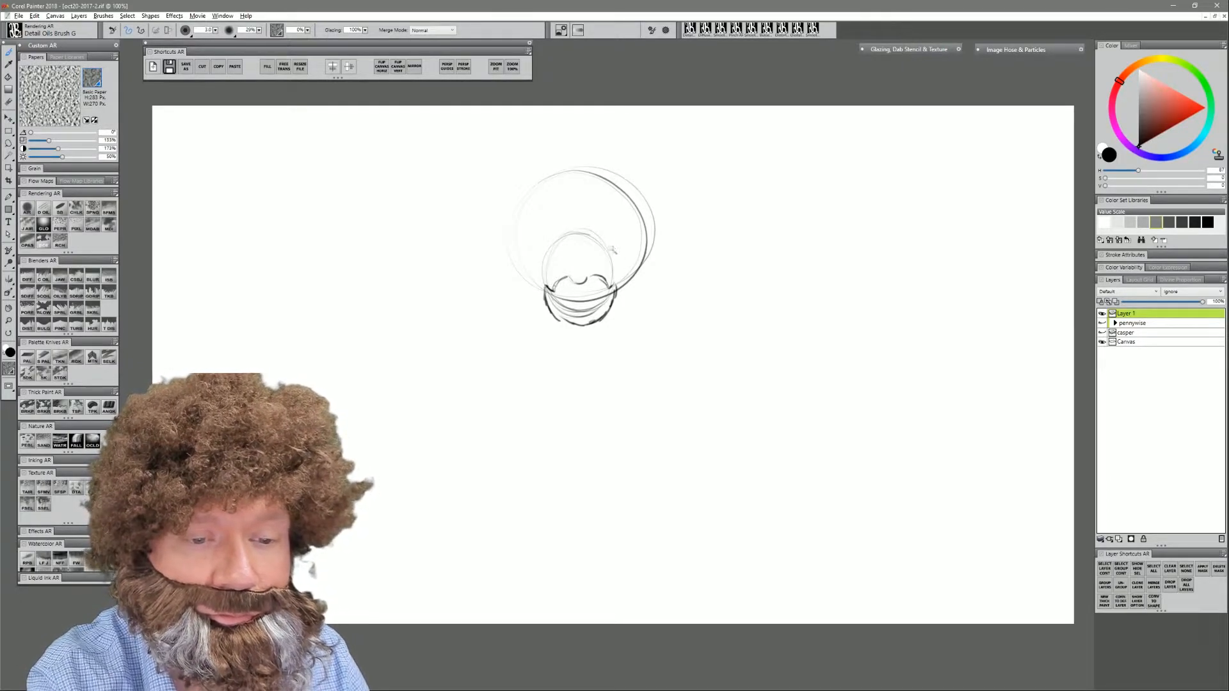
pyautogui.moveTo(552, 256); pyautogui.dragTo(610, 255)
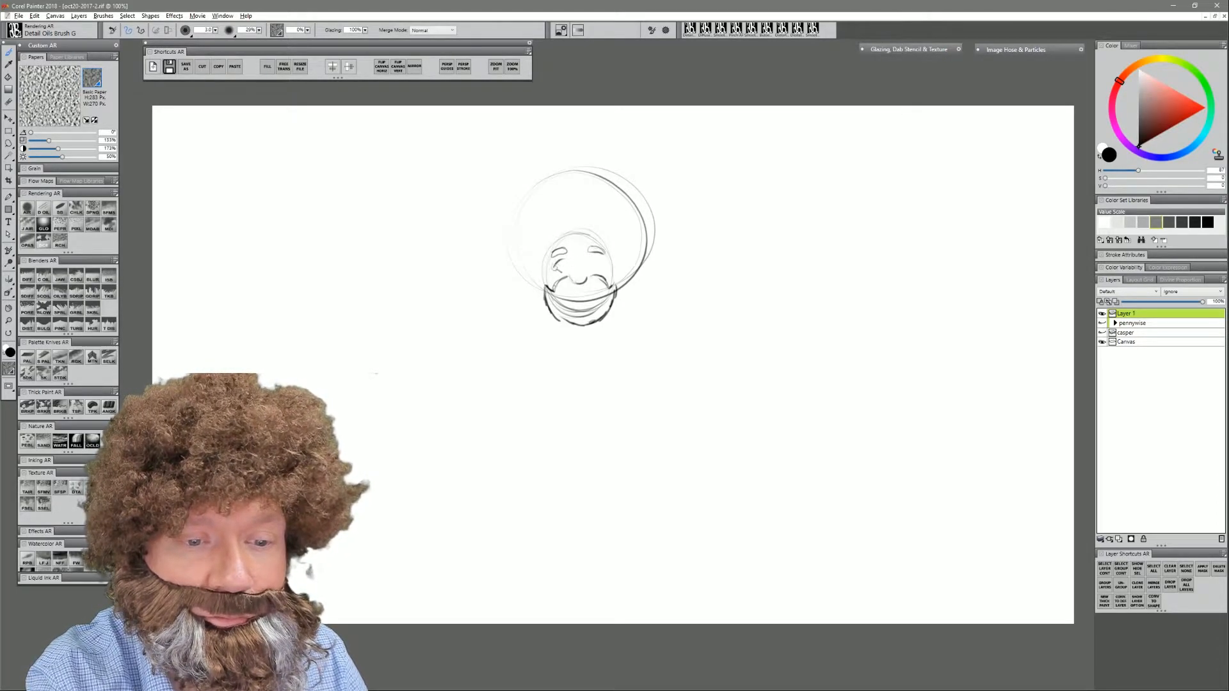
pyautogui.hotkey('ctrl', 'z')
pyautogui.moveTo(555, 267)
pyautogui.mouseDown()
pyautogui.moveTo(608, 259)
pyautogui.moveTo(590, 272)
pyautogui.moveTo(591, 259)
pyautogui.moveTo(609, 265)
pyautogui.moveTo(564, 302)
pyautogui.moveTo(594, 311)
pyautogui.moveTo(599, 293)
pyautogui.moveTo(567, 298)
pyautogui.moveTo(594, 309)
pyautogui.moveTo(594, 296)
pyautogui.moveTo(580, 299)
pyautogui.moveTo(597, 298)
pyautogui.mouseUp()
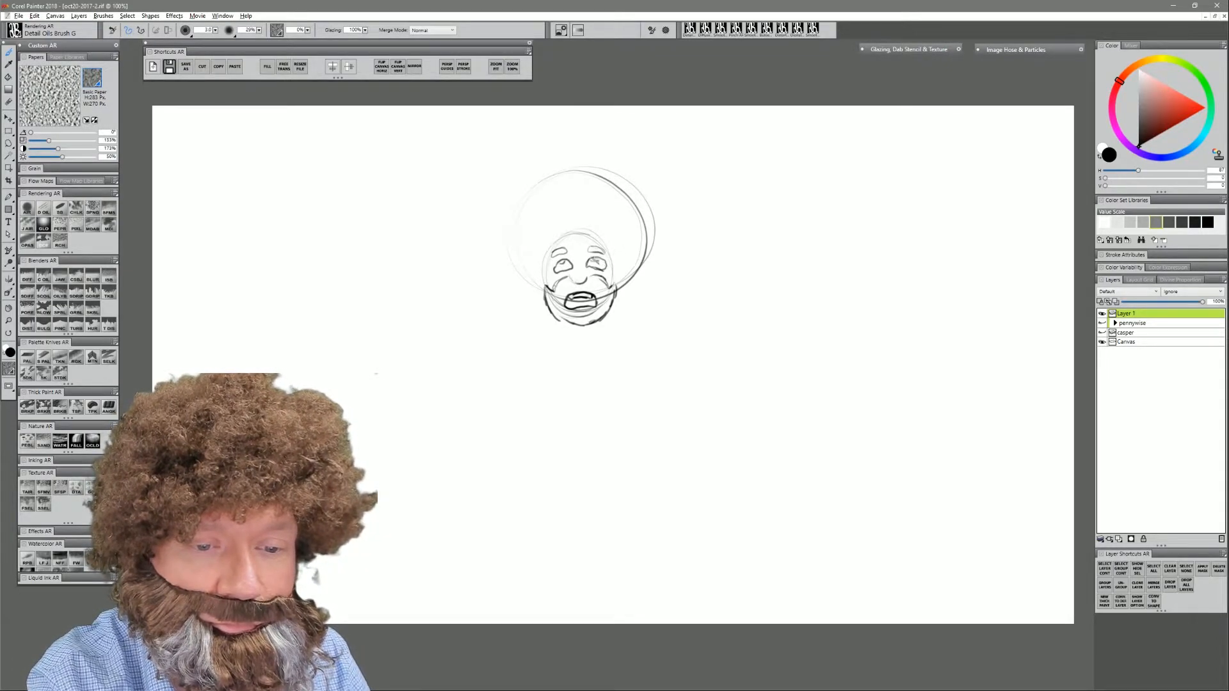
# - Outline the forehead and sides of the face, and draw a bumpy afro contour around the large circle
pyautogui.moveTo(604, 263)
pyautogui.mouseDown()
pyautogui.moveTo(586, 259)
pyautogui.moveTo(585, 242)
pyautogui.moveTo(606, 237)
pyautogui.moveTo(572, 241)
pyautogui.moveTo(542, 290)
pyautogui.mouseUp()
pyautogui.moveTo(613, 237)
pyautogui.mouseDown()
pyautogui.moveTo(603, 245)
pyautogui.moveTo(614, 283)
pyautogui.mouseUp()
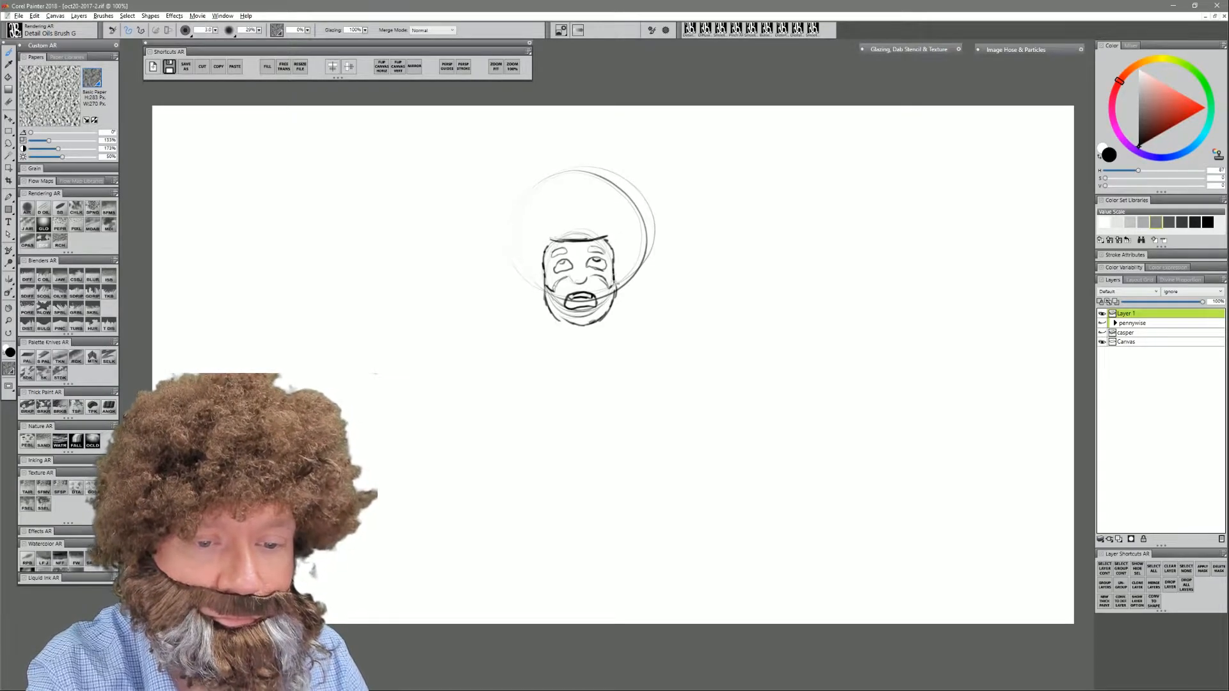
pyautogui.moveTo(572, 171)
pyautogui.mouseDown()
pyautogui.moveTo(529, 191)
pyautogui.moveTo(508, 232)
pyautogui.moveTo(513, 254)
pyautogui.moveTo(525, 279)
pyautogui.moveTo(581, 172)
pyautogui.moveTo(611, 180)
pyautogui.moveTo(642, 205)
pyautogui.moveTo(615, 293)
pyautogui.mouseUp()
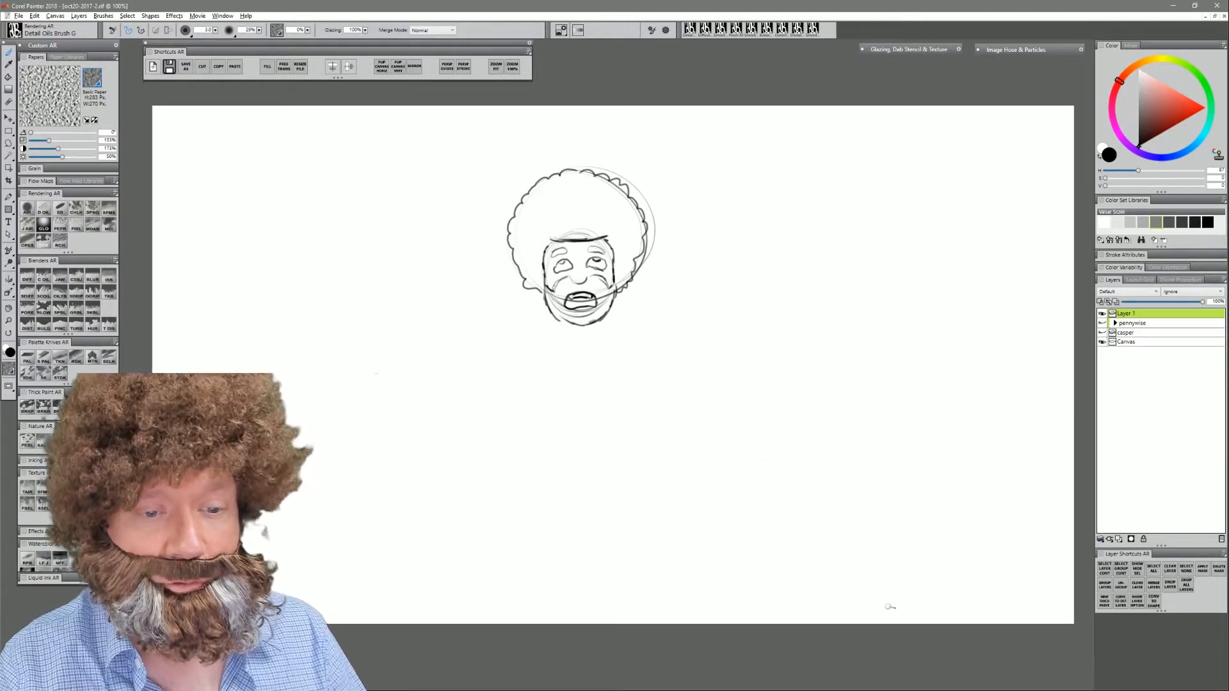
# - Erase the leftover construction circle lines around the mouth, the forehead and the outer edge of the hair
pyautogui.press('n')
pyautogui.press('[')
pyautogui.moveTo(560, 294)
pyautogui.mouseDown()
pyautogui.moveTo(602, 293)
pyautogui.moveTo(566, 313)
pyautogui.moveTo(593, 315)
pyautogui.mouseUp()
pyautogui.moveTo(565, 234); pyautogui.dragTo(597, 230)
pyautogui.moveTo(607, 167)
pyautogui.mouseDown()
pyautogui.moveTo(644, 194)
pyautogui.moveTo(654, 249)
pyautogui.moveTo(629, 283)
pyautogui.moveTo(606, 253)
pyautogui.mouseUp()
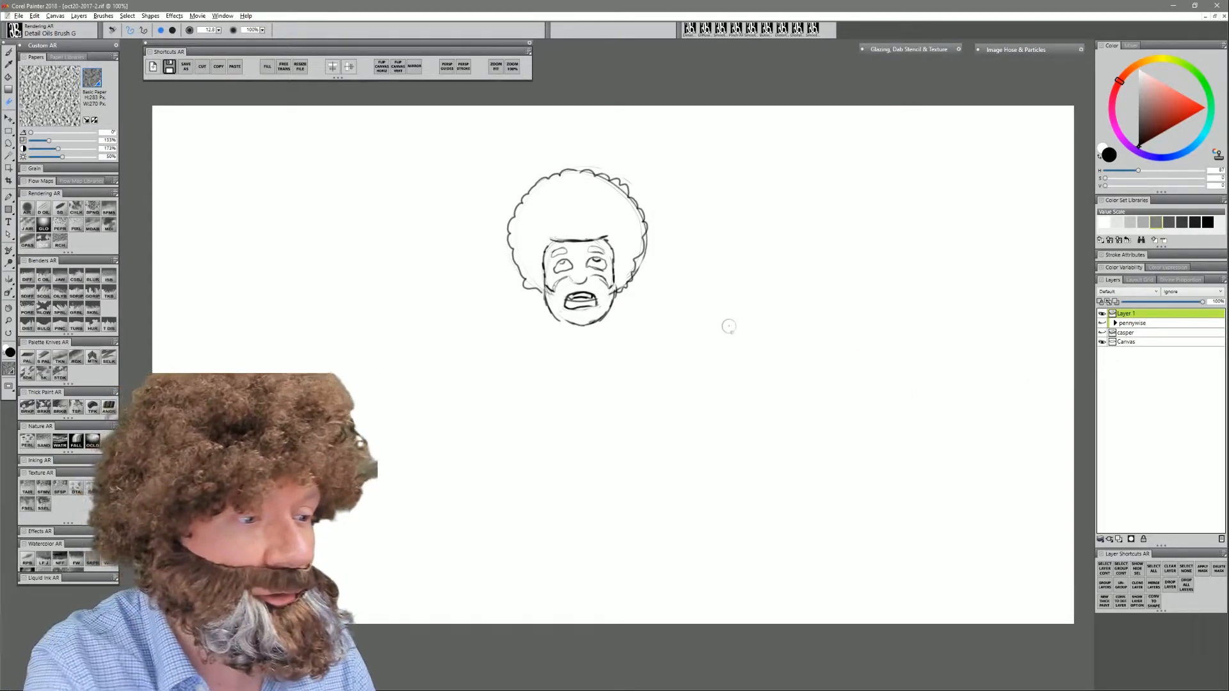
# - Sketch sloping shoulders and a long rectangular torso below the head with the Detail Oils brush
pyautogui.click(60, 209)
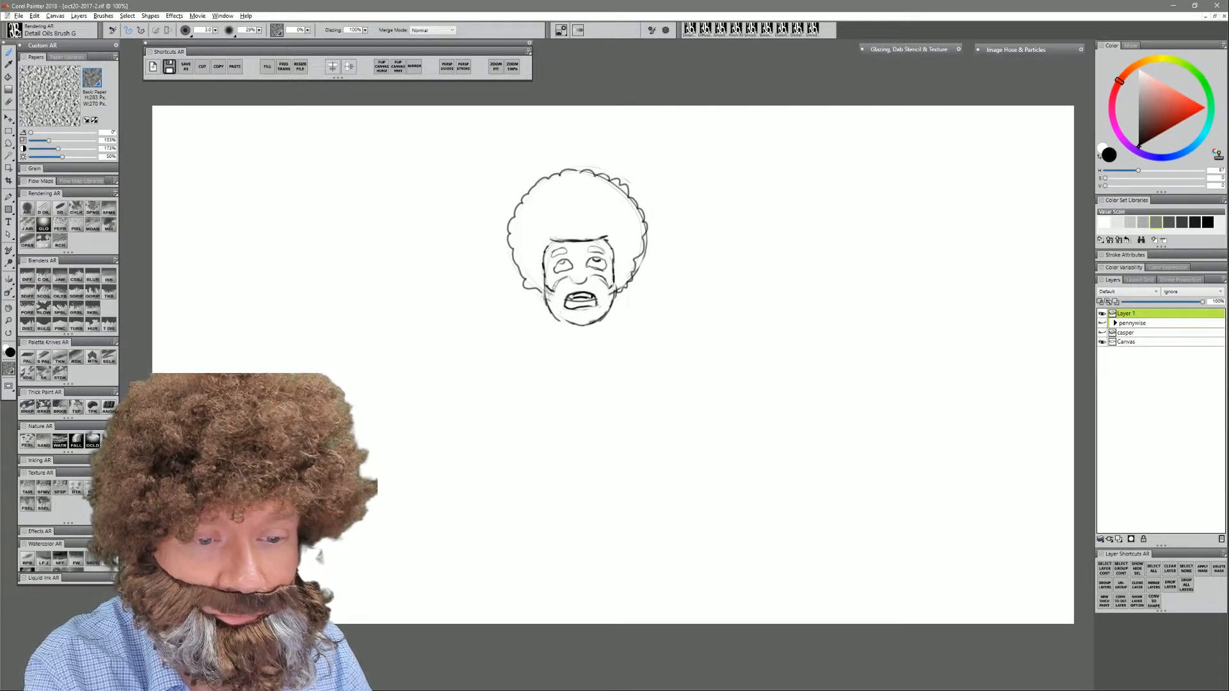
pyautogui.moveTo(536, 296)
pyautogui.mouseDown()
pyautogui.moveTo(501, 305)
pyautogui.moveTo(484, 357)
pyautogui.mouseUp()
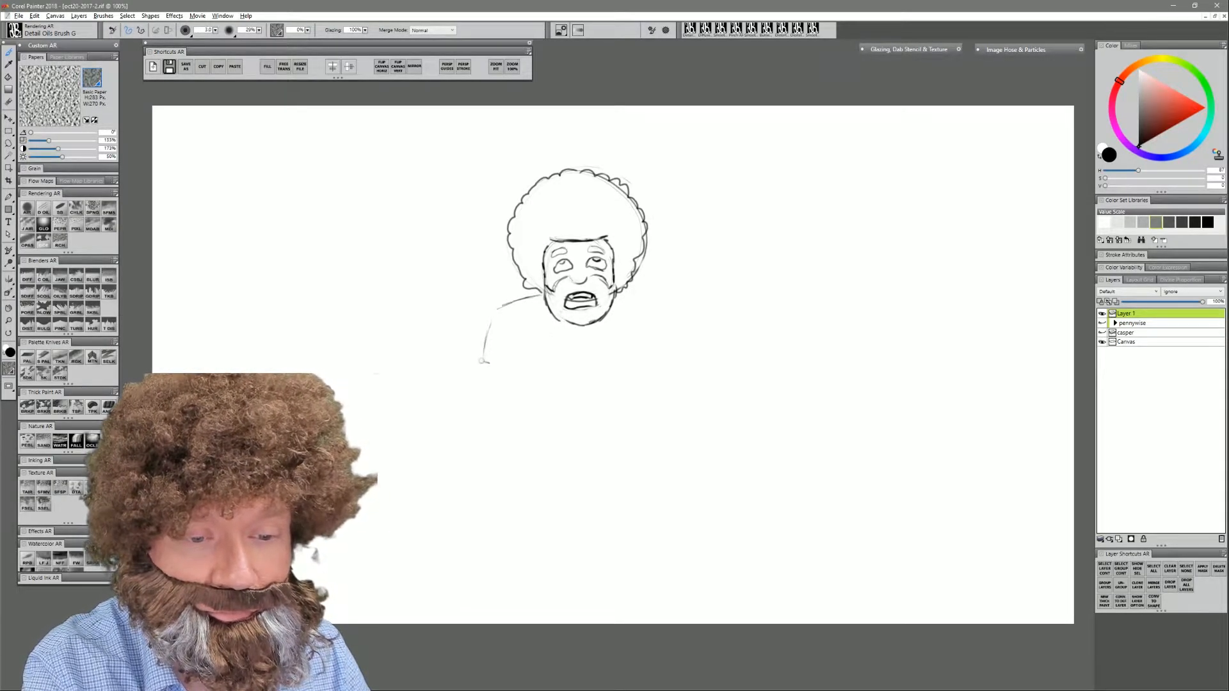
pyautogui.hotkey('ctrl', 'z')
pyautogui.hotkey('ctrl', 'z')
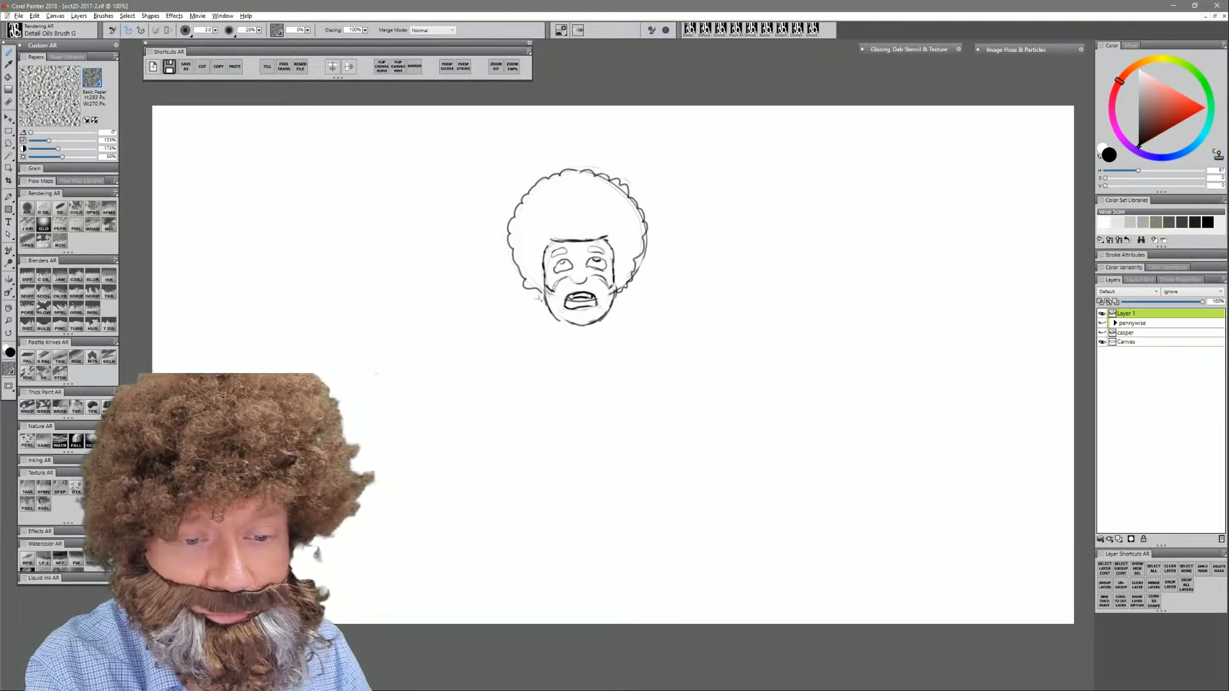
pyautogui.moveTo(488, 326)
pyautogui.mouseDown()
pyautogui.moveTo(544, 292)
pyautogui.moveTo(490, 328)
pyautogui.mouseUp()
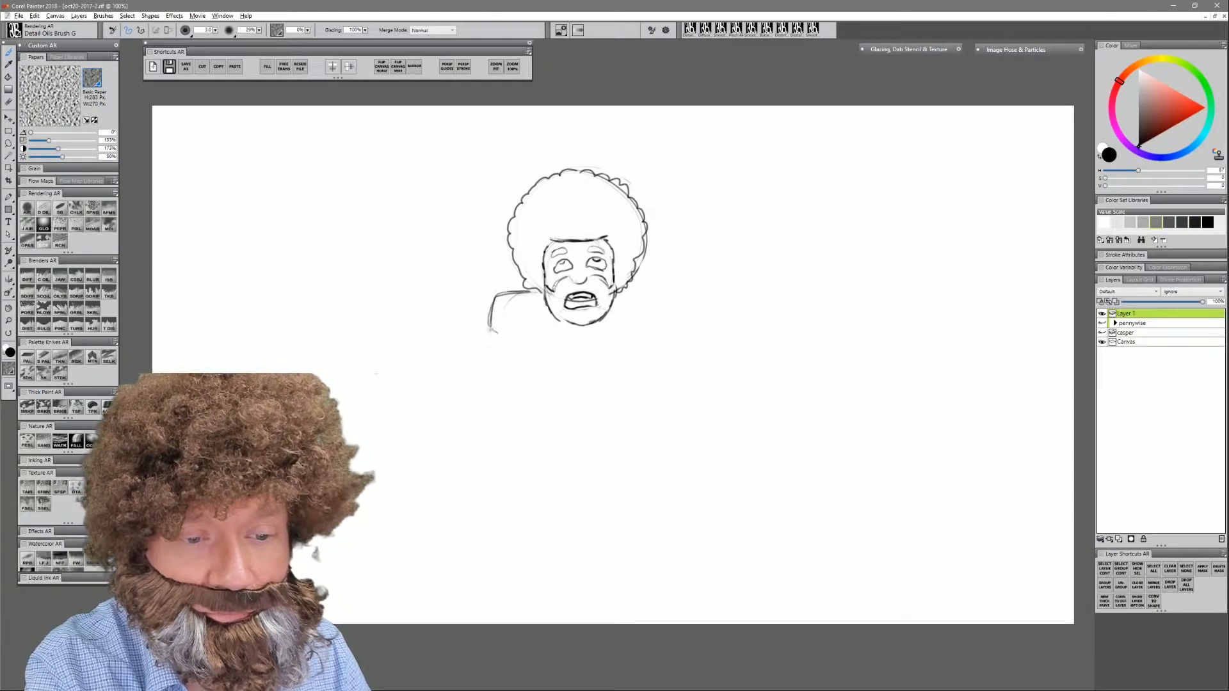
pyautogui.moveTo(619, 302)
pyautogui.mouseDown()
pyautogui.moveTo(661, 315)
pyautogui.moveTo(667, 356)
pyautogui.mouseUp()
pyautogui.moveTo(493, 333); pyautogui.dragTo(491, 364)
pyautogui.moveTo(512, 322); pyautogui.dragTo(517, 419)
pyautogui.moveTo(638, 341); pyautogui.dragTo(635, 455)
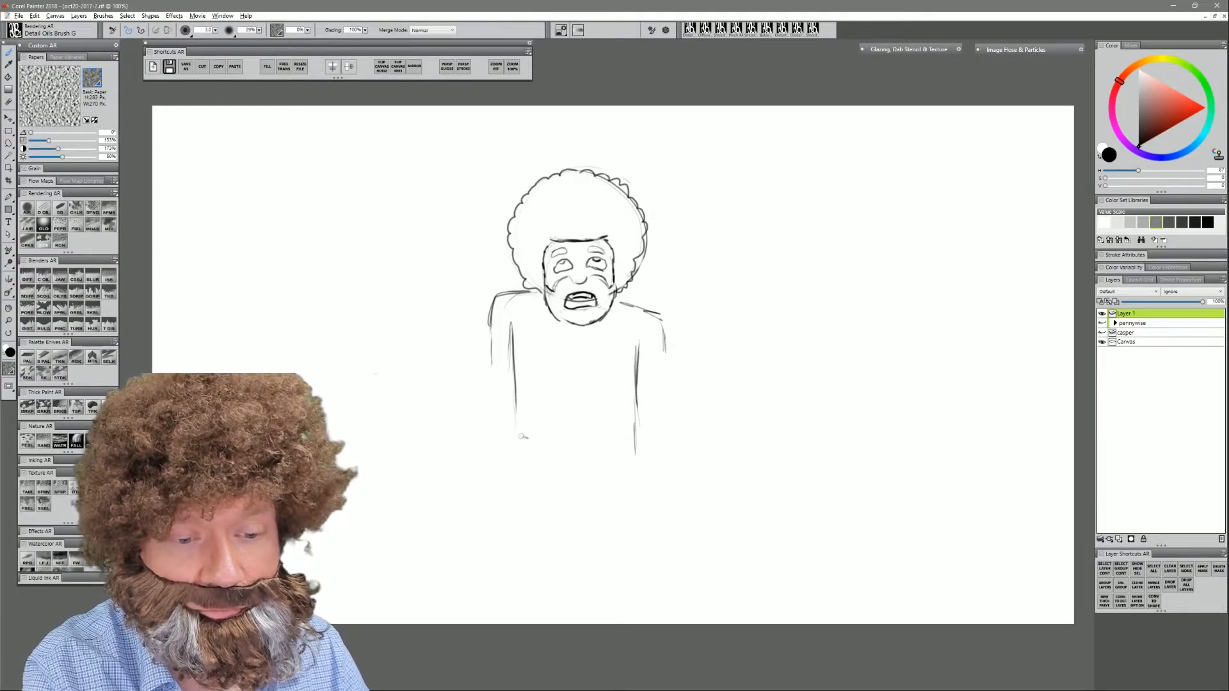
pyautogui.moveTo(514, 448)
pyautogui.mouseDown()
pyautogui.moveTo(518, 492)
pyautogui.moveTo(617, 490)
pyautogui.moveTo(637, 484)
pyautogui.mouseUp()
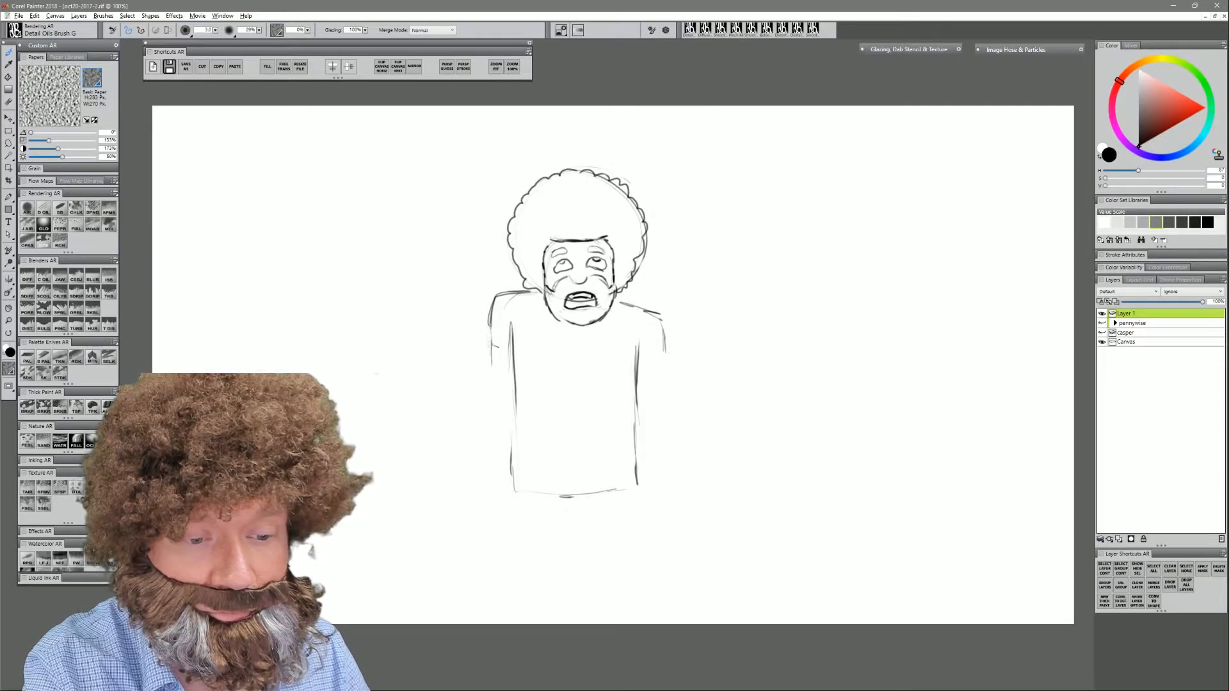
# - Sketch one short hanging arm and one raised bent arm holding a paintbrush, and erase the overlapping lines at the elbow
pyautogui.moveTo(492, 314)
pyautogui.mouseDown()
pyautogui.moveTo(472, 388)
pyautogui.moveTo(513, 414)
pyautogui.mouseUp()
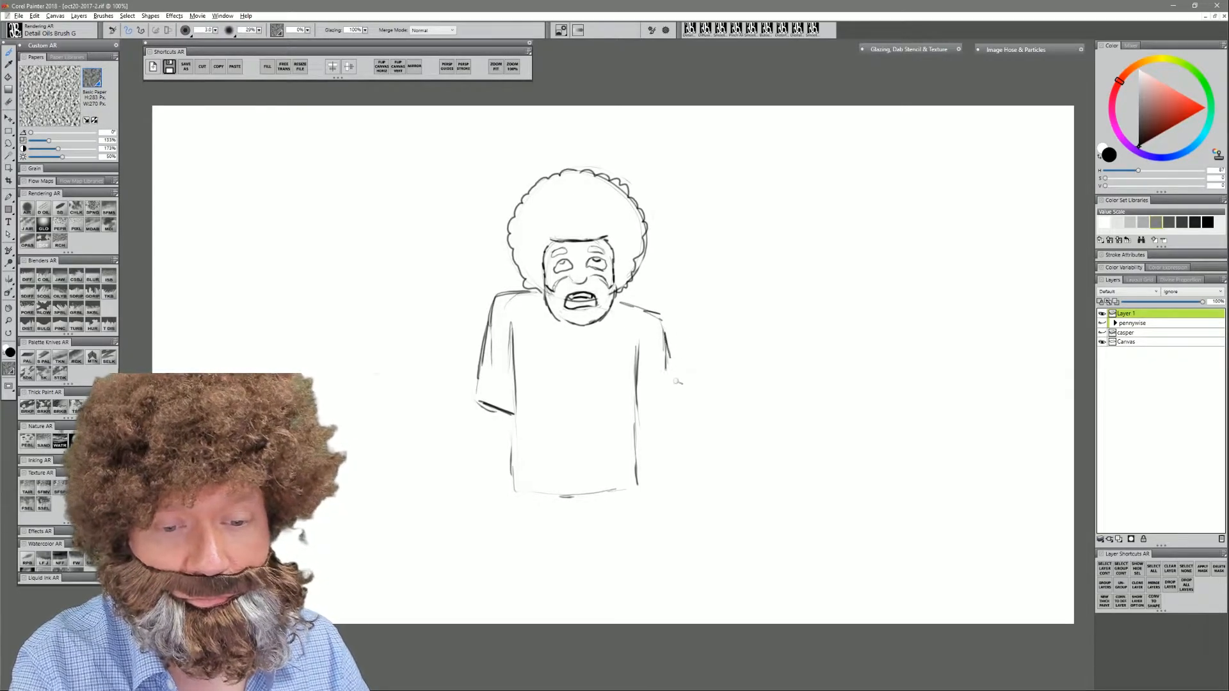
pyautogui.moveTo(663, 320); pyautogui.dragTo(690, 366)
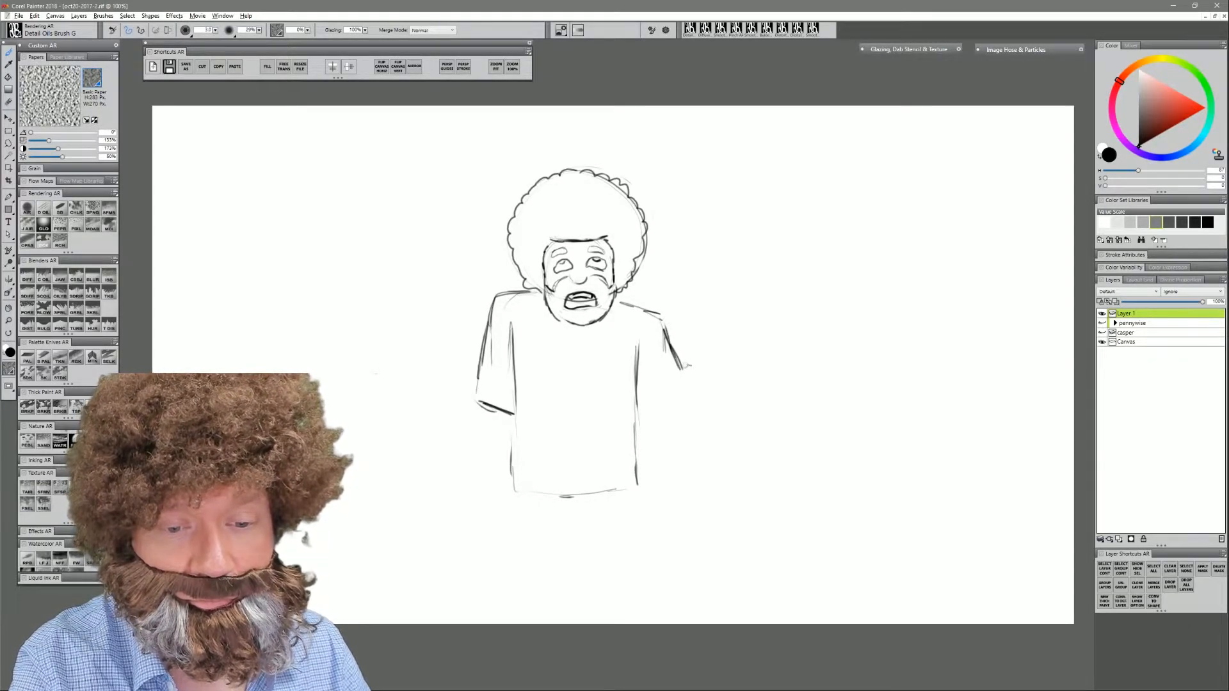
pyautogui.moveTo(666, 319)
pyautogui.mouseDown()
pyautogui.moveTo(698, 394)
pyautogui.moveTo(720, 330)
pyautogui.moveTo(748, 323)
pyautogui.moveTo(742, 358)
pyautogui.moveTo(697, 409)
pyautogui.moveTo(672, 414)
pyautogui.moveTo(637, 377)
pyautogui.mouseUp()
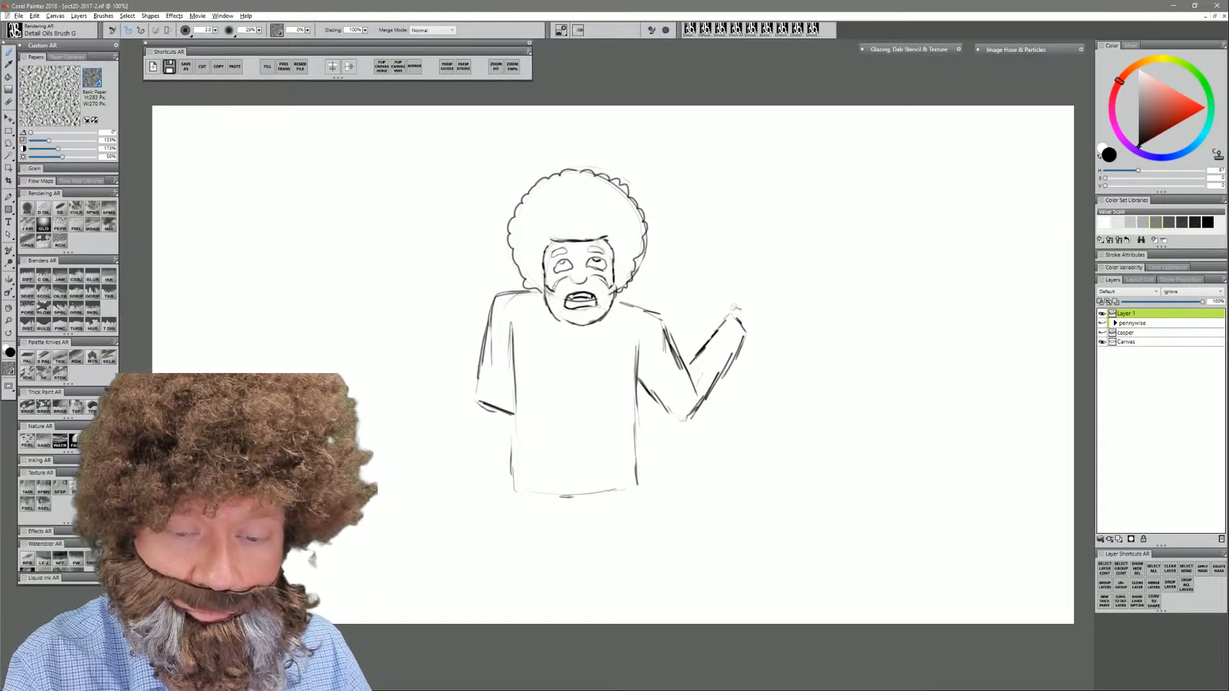
pyautogui.moveTo(736, 302)
pyautogui.mouseDown()
pyautogui.moveTo(755, 262)
pyautogui.moveTo(773, 290)
pyautogui.moveTo(742, 329)
pyautogui.mouseUp()
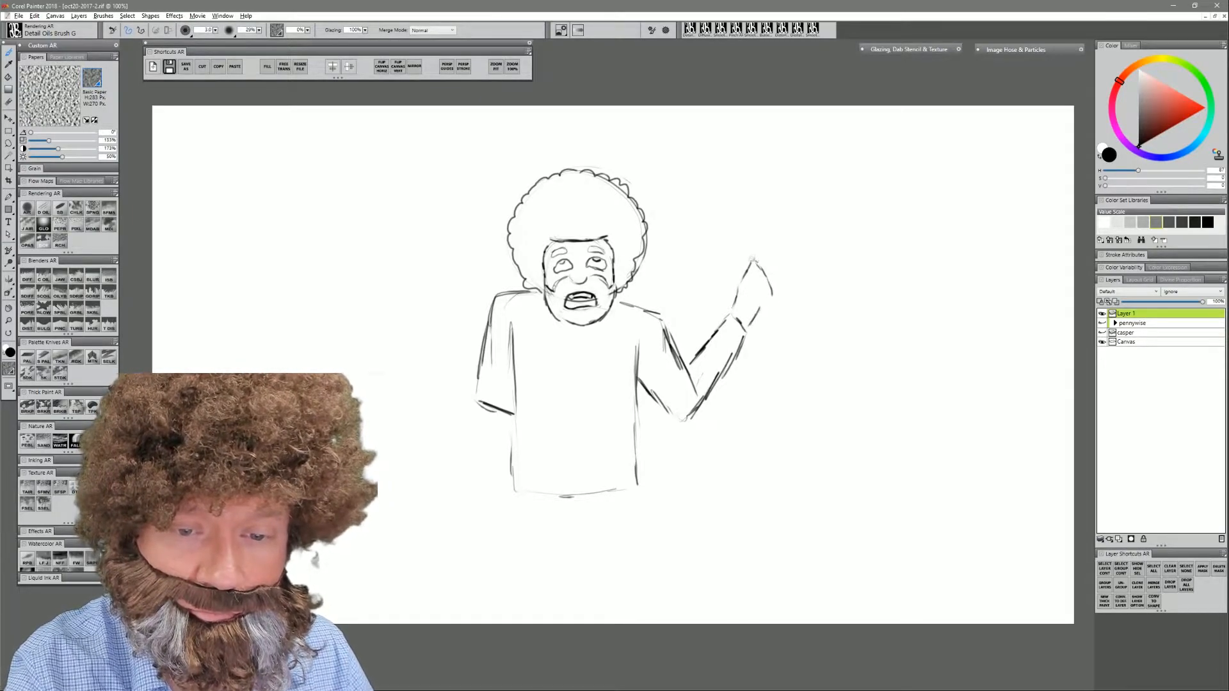
pyautogui.moveTo(748, 255)
pyautogui.mouseDown()
pyautogui.moveTo(752, 235)
pyautogui.moveTo(753, 263)
pyautogui.moveTo(731, 208)
pyautogui.moveTo(762, 201)
pyautogui.moveTo(767, 251)
pyautogui.mouseUp()
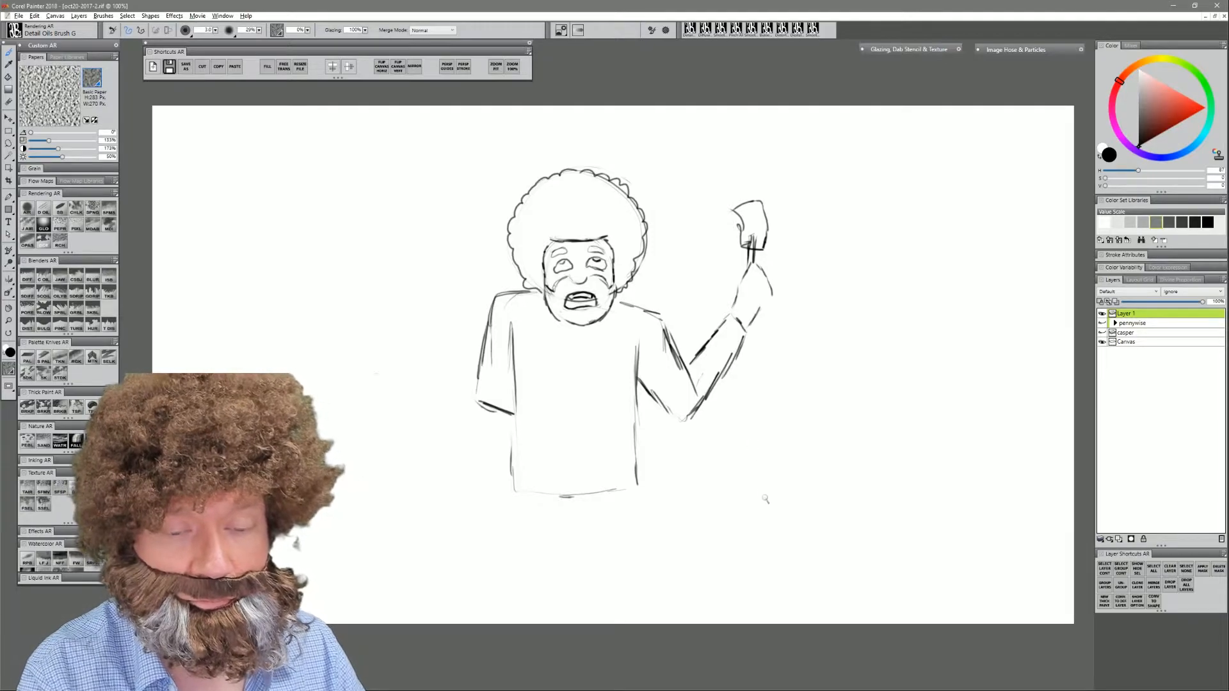
pyautogui.press('n')
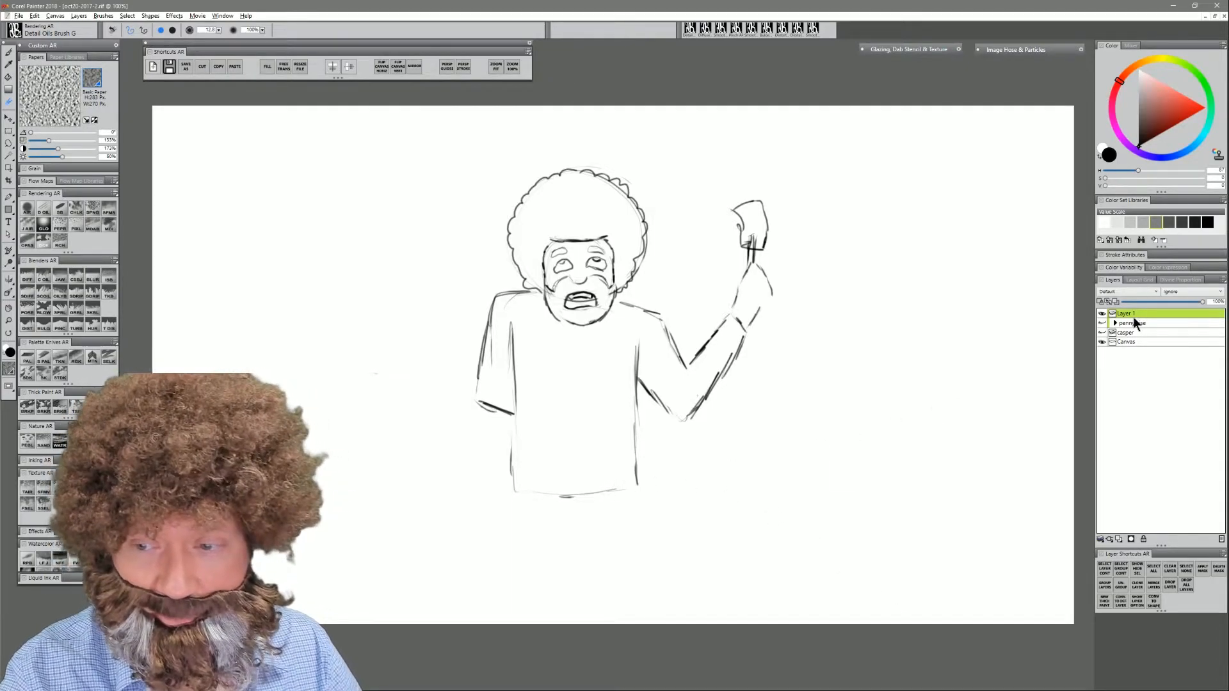
# - Enlarge the whole sketch with a free transform and reposition it so the figure is centered on the canvas
pyautogui.hotkey('ctrl', 'alt', 't')
pyautogui.moveTo(773, 498); pyautogui.dragTo(913, 651)
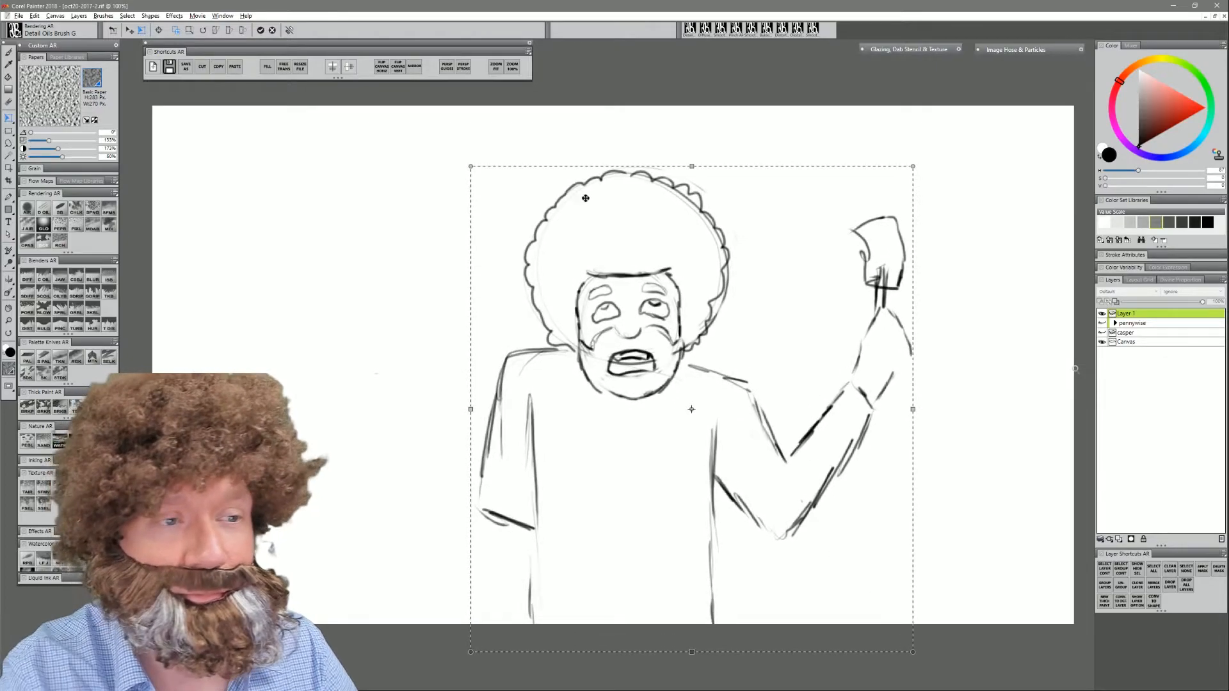
pyautogui.click(261, 30)
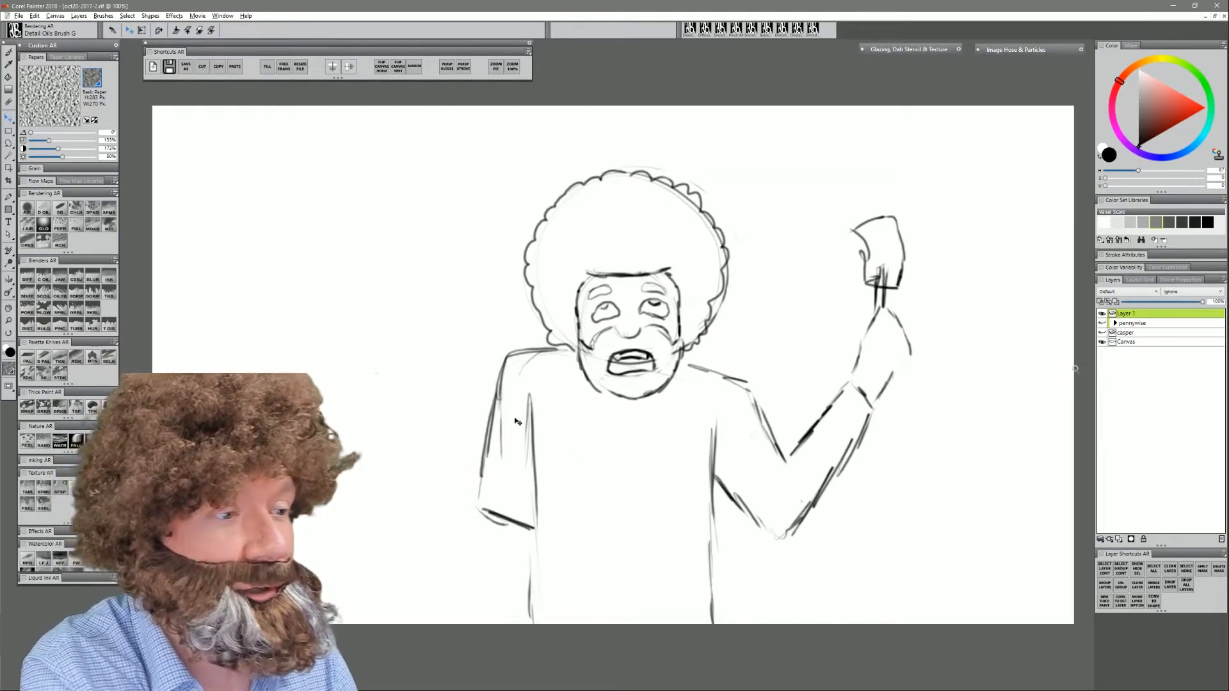
pyautogui.moveTo(658, 460)
pyautogui.mouseDown()
pyautogui.moveTo(543, 460)
pyautogui.moveTo(553, 461)
pyautogui.mouseUp()
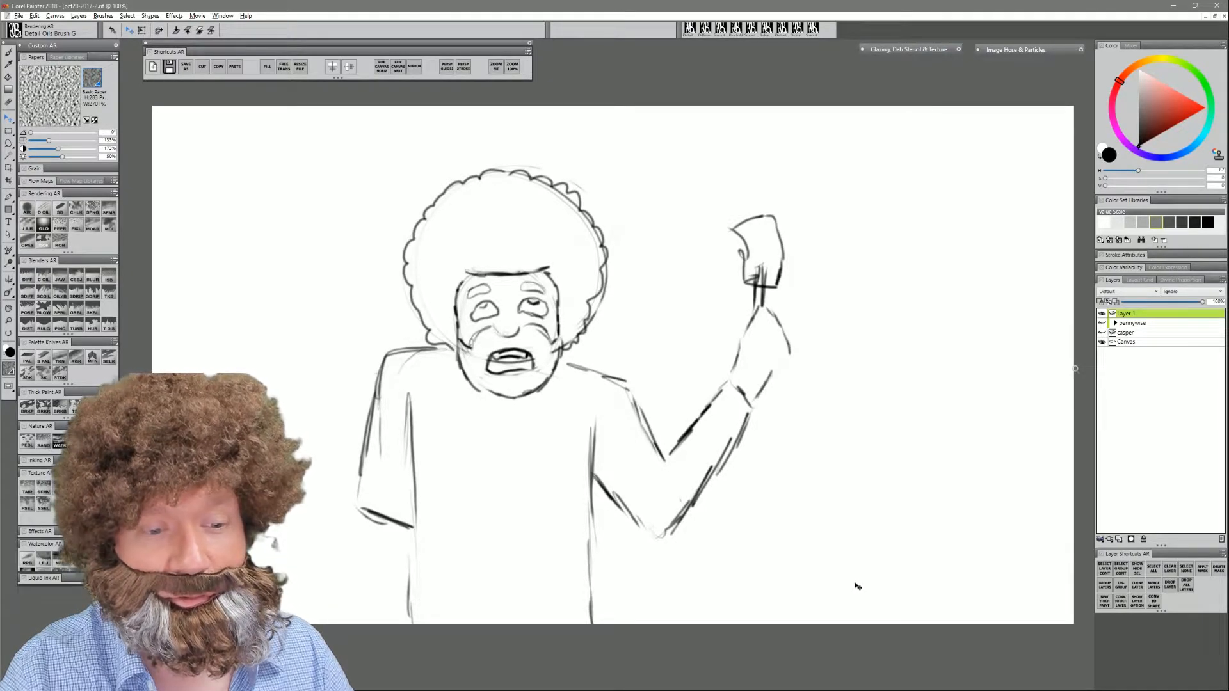
pyautogui.moveTo(683, 469); pyautogui.dragTo(776, 437)
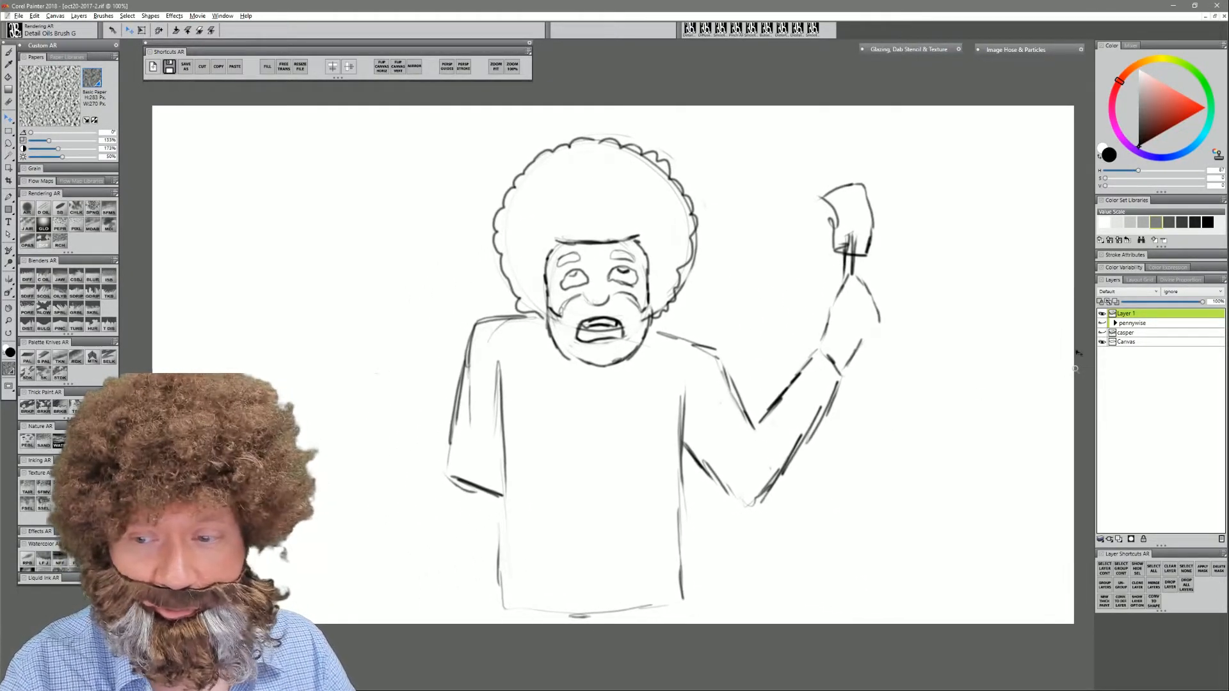
# - Erase the torso, arms and raised hand, leaving only the head
pyautogui.press('b')
pyautogui.moveTo(519, 330)
pyautogui.mouseDown()
pyautogui.moveTo(449, 444)
pyautogui.moveTo(466, 386)
pyautogui.moveTo(474, 456)
pyautogui.moveTo(493, 488)
pyautogui.moveTo(500, 439)
pyautogui.moveTo(457, 564)
pyautogui.moveTo(537, 546)
pyautogui.moveTo(538, 598)
pyautogui.moveTo(563, 648)
pyautogui.moveTo(700, 597)
pyautogui.moveTo(672, 339)
pyautogui.moveTo(685, 347)
pyautogui.moveTo(680, 426)
pyautogui.moveTo(750, 409)
pyautogui.moveTo(791, 440)
pyautogui.moveTo(736, 533)
pyautogui.moveTo(795, 426)
pyautogui.moveTo(735, 365)
pyautogui.moveTo(668, 368)
pyautogui.moveTo(809, 347)
pyautogui.moveTo(849, 371)
pyautogui.moveTo(792, 394)
pyautogui.moveTo(888, 266)
pyautogui.moveTo(821, 227)
pyautogui.moveTo(874, 170)
pyautogui.moveTo(801, 254)
pyautogui.moveTo(862, 269)
pyautogui.moveTo(875, 305)
pyautogui.moveTo(831, 400)
pyautogui.moveTo(865, 218)
pyautogui.moveTo(717, 497)
pyautogui.moveTo(705, 494)
pyautogui.moveTo(786, 548)
pyautogui.moveTo(861, 555)
pyautogui.mouseUp()
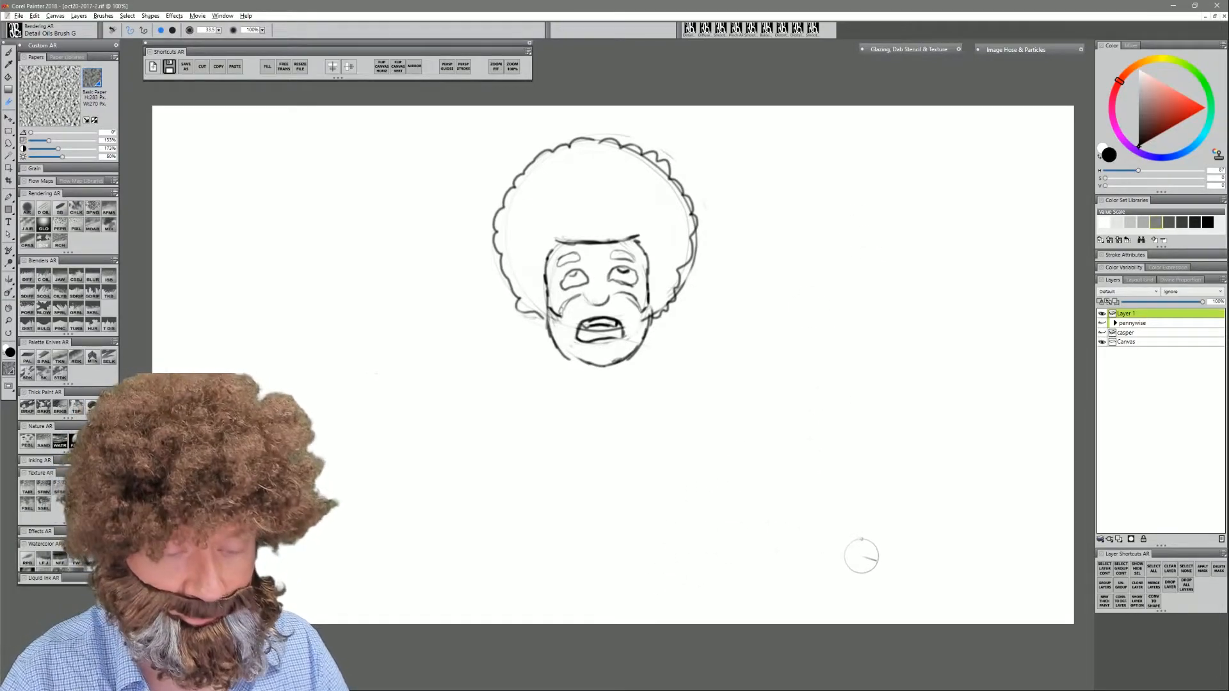
# - Sketch an open V-shaped shirt collar with pointed flaps beneath the beard
pyautogui.press('b')
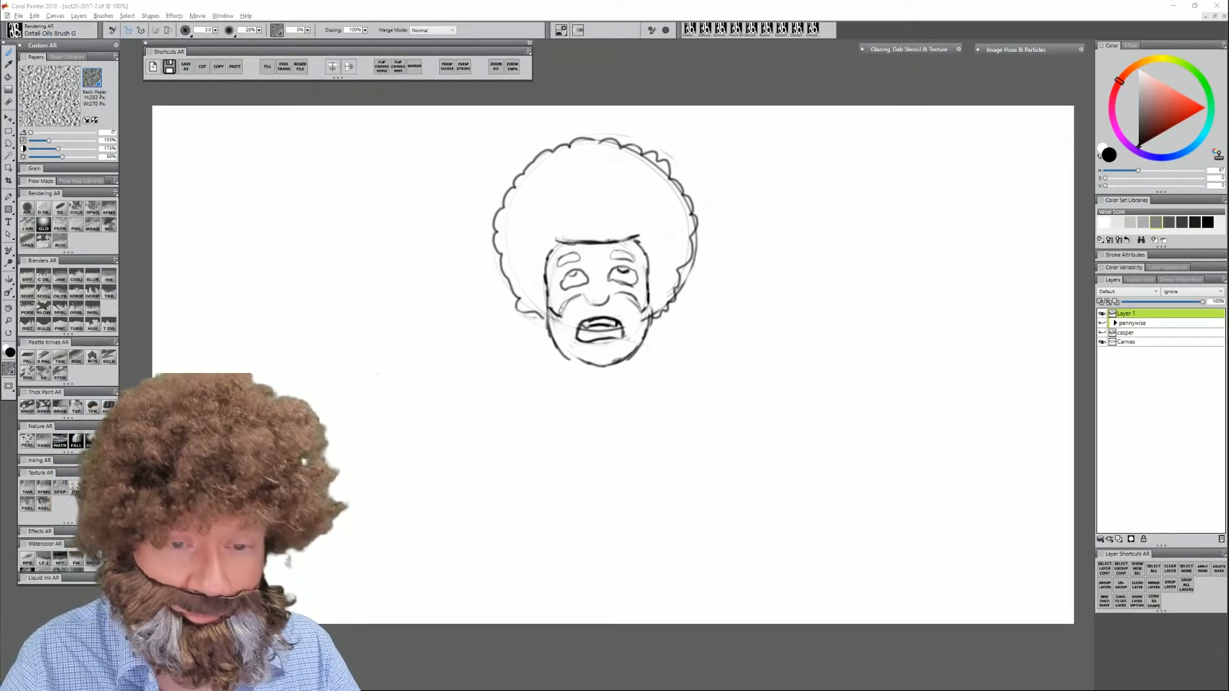
pyautogui.moveTo(540, 320); pyautogui.dragTo(512, 374)
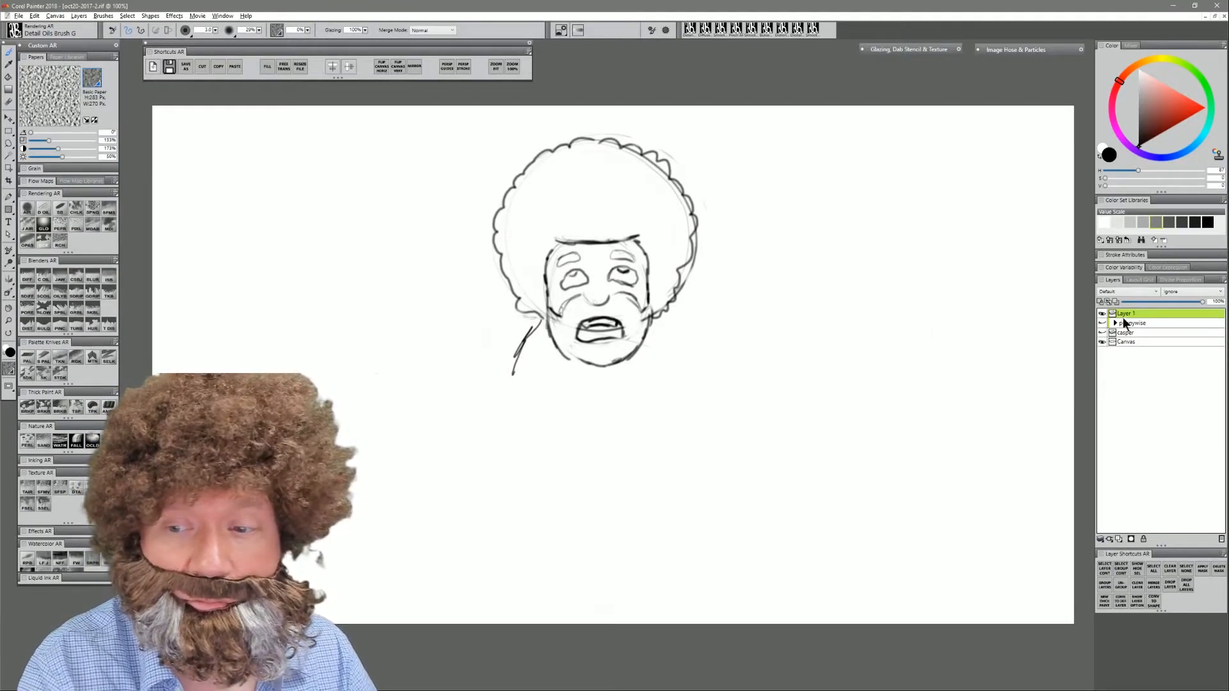
pyautogui.hotkey('ctrl', 'z')
pyautogui.moveTo(524, 338)
pyautogui.mouseDown()
pyautogui.moveTo(531, 381)
pyautogui.moveTo(561, 370)
pyautogui.moveTo(605, 426)
pyautogui.moveTo(630, 360)
pyautogui.mouseUp()
pyautogui.moveTo(663, 320)
pyautogui.mouseDown()
pyautogui.moveTo(669, 373)
pyautogui.moveTo(639, 364)
pyautogui.moveTo(608, 431)
pyautogui.moveTo(622, 395)
pyautogui.mouseUp()
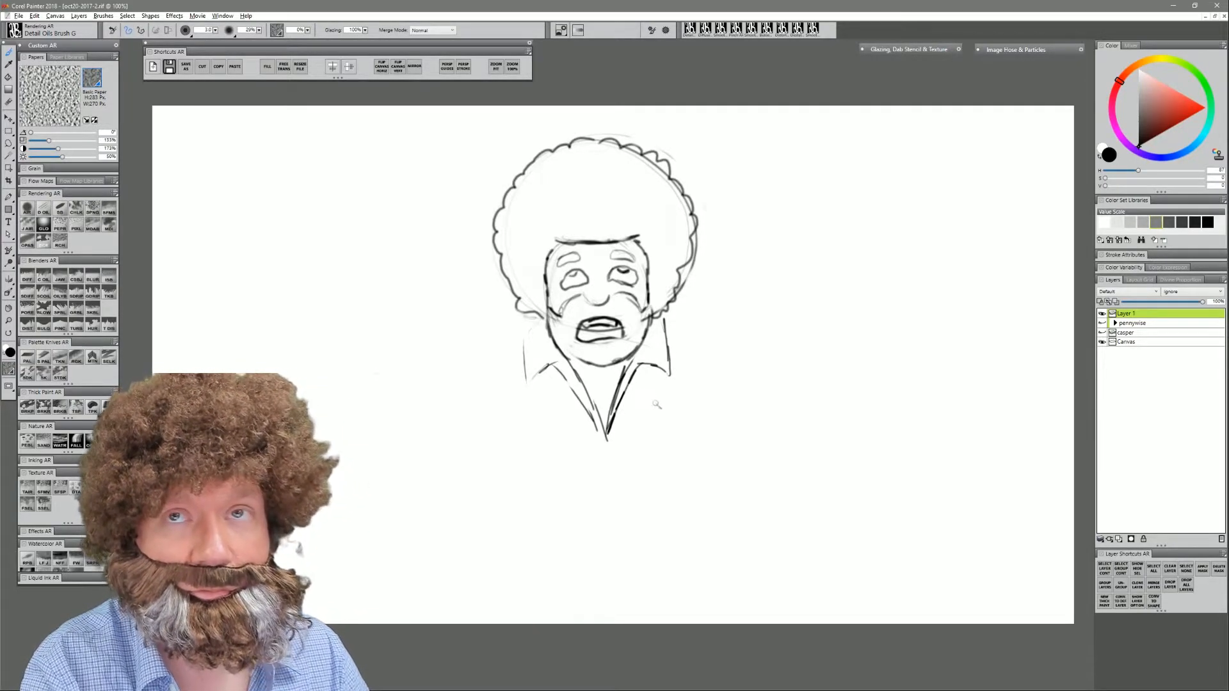
# - Draw the sloping shoulders and upper arms on both sides of the collar, and darken the collar's edge beside the neck
pyautogui.moveTo(532, 344)
pyautogui.mouseDown()
pyautogui.moveTo(473, 367)
pyautogui.moveTo(457, 416)
pyautogui.mouseUp()
pyautogui.moveTo(469, 370)
pyautogui.mouseDown()
pyautogui.moveTo(452, 409)
pyautogui.moveTo(450, 451)
pyautogui.mouseUp()
pyautogui.moveTo(666, 334)
pyautogui.mouseDown()
pyautogui.moveTo(732, 380)
pyautogui.moveTo(735, 413)
pyautogui.mouseUp()
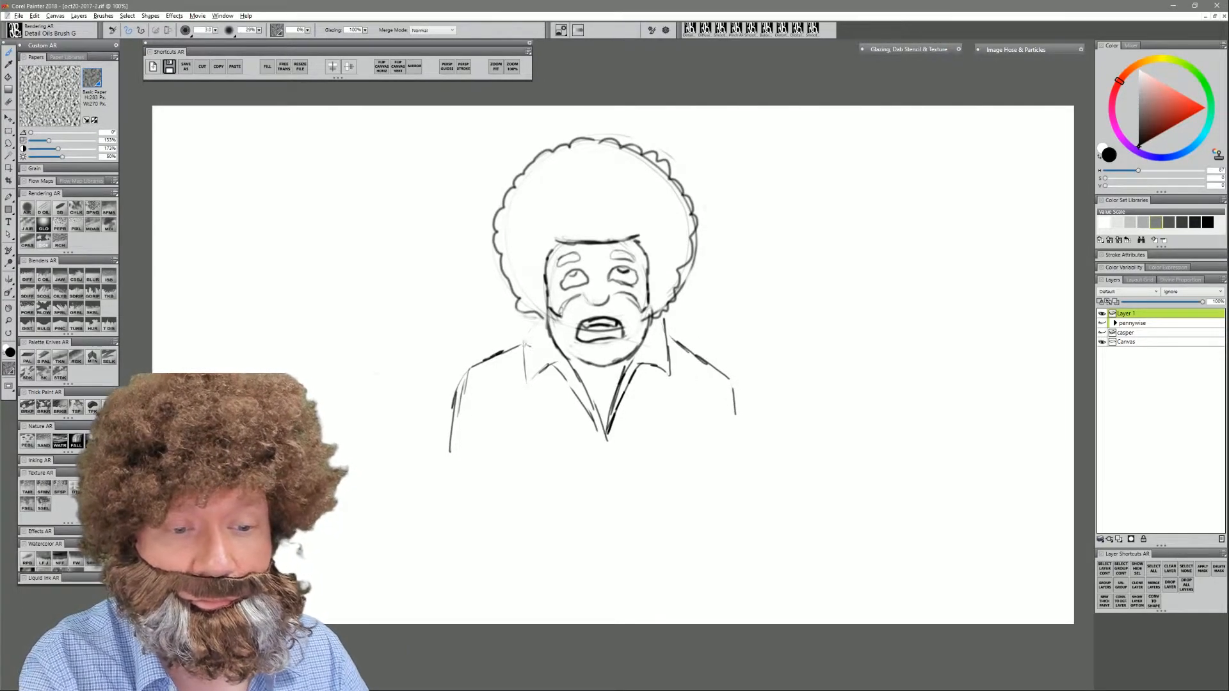
pyautogui.moveTo(526, 341); pyautogui.dragTo(542, 323)
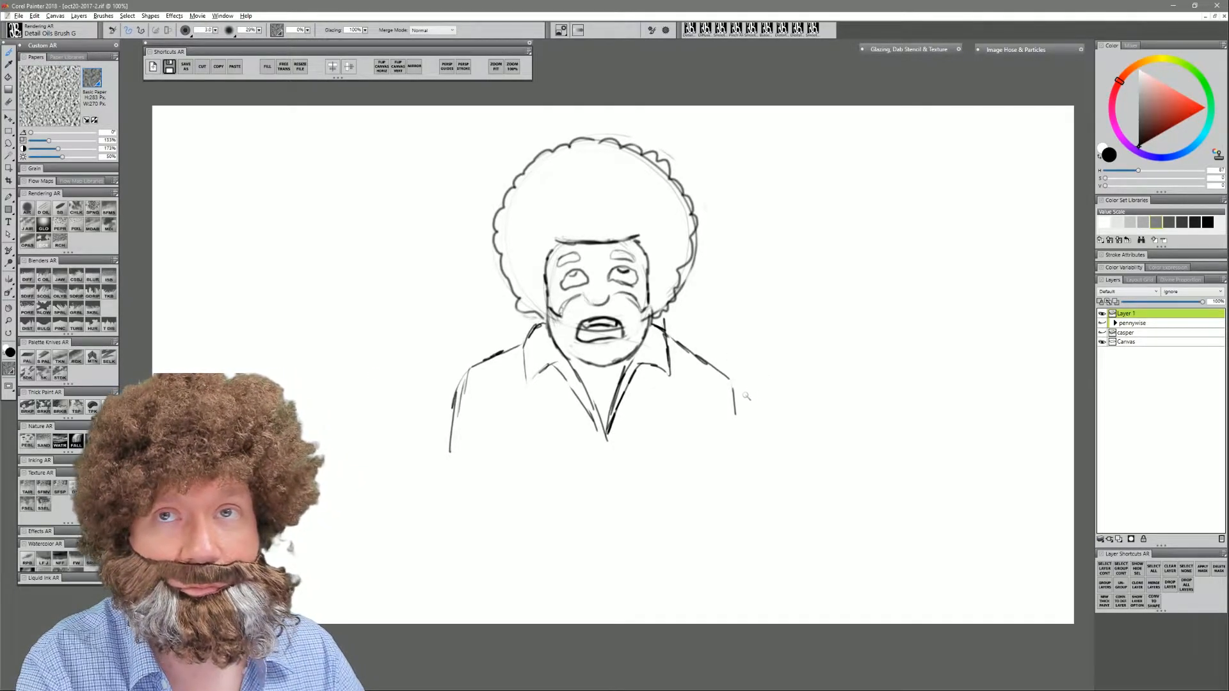
# - Tidy the lower ends of the afro where they meet the collar, and shade the inside of the open mouth dark
pyautogui.moveTo(523, 310); pyautogui.dragTo(542, 329)
pyautogui.moveTo(665, 313); pyautogui.dragTo(659, 326)
pyautogui.press('n')
pyautogui.moveTo(536, 314); pyautogui.dragTo(542, 318)
pyautogui.hotkey('ctrl', 'z')
pyautogui.moveTo(657, 318); pyautogui.dragTo(664, 302)
pyautogui.moveTo(574, 308)
pyautogui.mouseDown()
pyautogui.moveTo(579, 295)
pyautogui.moveTo(562, 315)
pyautogui.moveTo(643, 296)
pyautogui.moveTo(556, 320)
pyautogui.moveTo(639, 312)
pyautogui.moveTo(592, 334)
pyautogui.moveTo(625, 332)
pyautogui.mouseUp()
pyautogui.press('b')
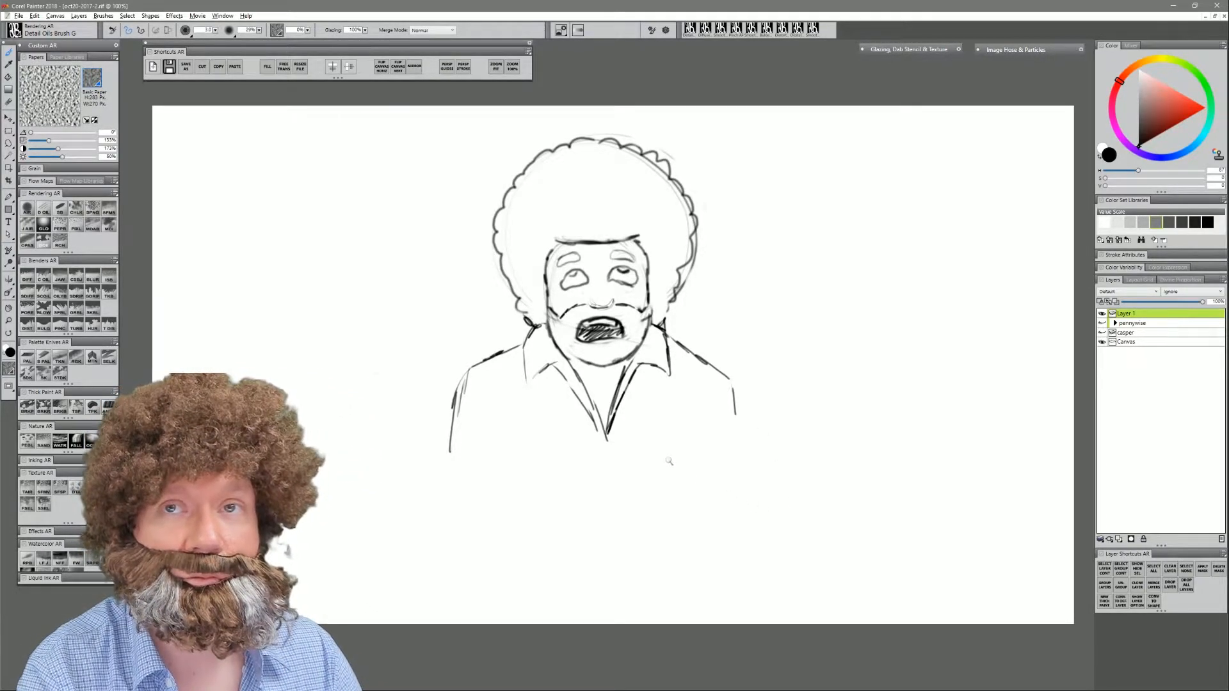
# - Draw the bent arm beside the torso, with long outer and inner sleeve lines and a closed elbow beneath the chest
pyautogui.moveTo(526, 411); pyautogui.dragTo(521, 475)
pyautogui.moveTo(450, 453); pyautogui.dragTo(465, 551)
pyautogui.moveTo(524, 460); pyautogui.dragTo(529, 554)
pyautogui.moveTo(542, 479); pyautogui.dragTo(579, 494)
pyautogui.moveTo(578, 496); pyautogui.dragTo(568, 564)
pyautogui.moveTo(524, 563)
pyautogui.mouseDown()
pyautogui.moveTo(569, 564)
pyautogui.moveTo(557, 565)
pyautogui.mouseUp()
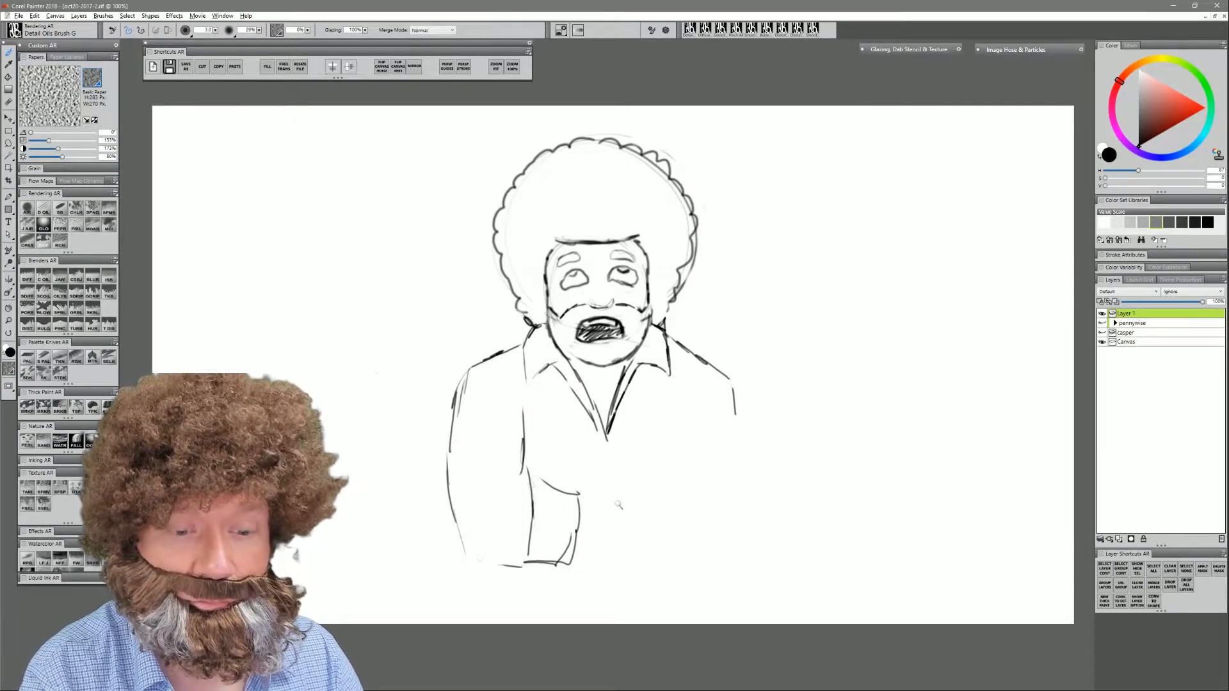
# - Sketch the forearm extending across the waist from the elbow, with upper and lower edges and a line closing its far end
pyautogui.moveTo(579, 495); pyautogui.dragTo(626, 489)
pyautogui.hotkey('ctrl', 'z')
pyautogui.moveTo(539, 495)
pyautogui.mouseDown()
pyautogui.moveTo(605, 494)
pyautogui.moveTo(575, 484)
pyautogui.moveTo(585, 490)
pyautogui.mouseUp()
pyautogui.moveTo(586, 490); pyautogui.dragTo(575, 534)
pyautogui.moveTo(585, 496); pyautogui.dragTo(639, 488)
pyautogui.moveTo(601, 494); pyautogui.dragTo(666, 484)
pyautogui.moveTo(577, 555); pyautogui.dragTo(672, 535)
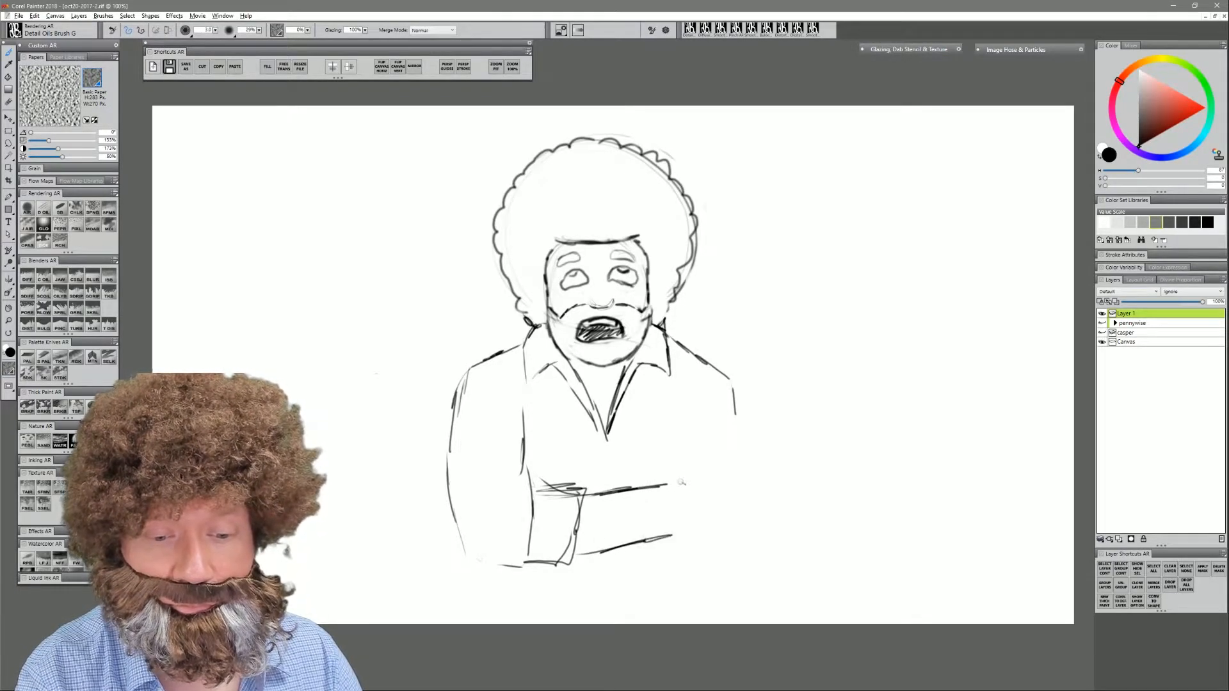
pyautogui.moveTo(670, 484)
pyautogui.mouseDown()
pyautogui.moveTo(675, 470)
pyautogui.moveTo(725, 460)
pyautogui.moveTo(750, 472)
pyautogui.moveTo(714, 521)
pyautogui.moveTo(671, 535)
pyautogui.mouseUp()
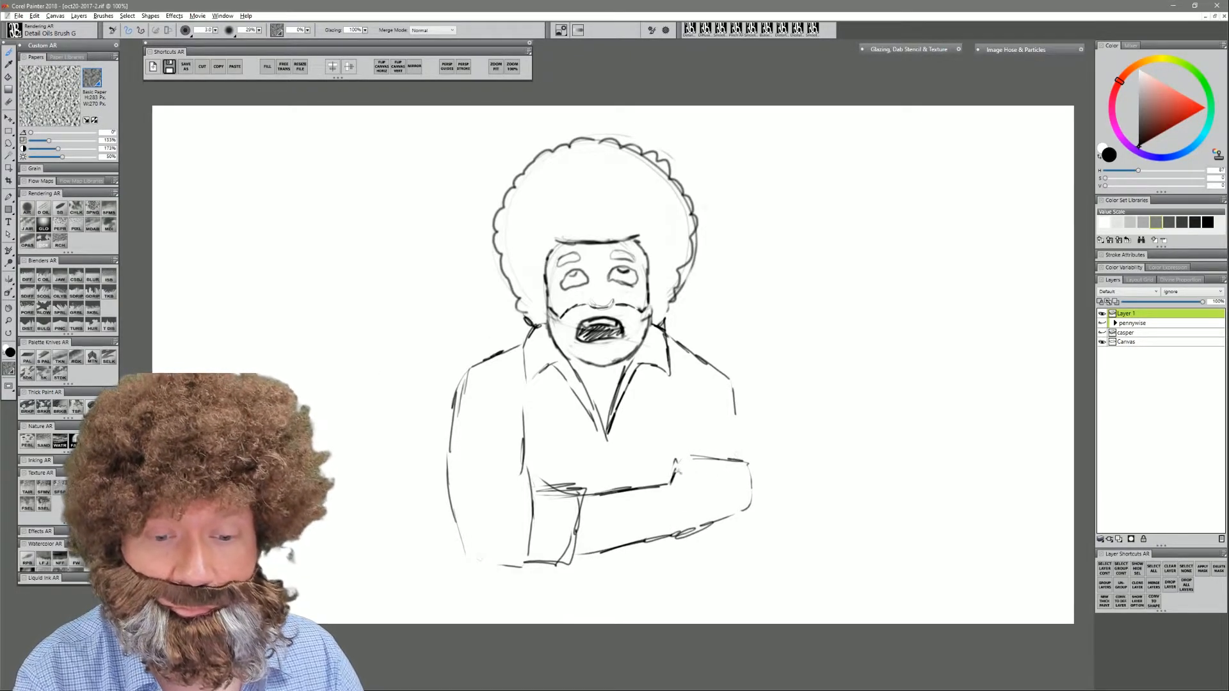
# - Draw a long paintbrush and a large rounded palette outline beside the figure, and add the torso's sides and the second arm's sleeve
pyautogui.moveTo(619, 450)
pyautogui.mouseDown()
pyautogui.moveTo(834, 475)
pyautogui.moveTo(775, 460)
pyautogui.moveTo(835, 425)
pyautogui.moveTo(883, 467)
pyautogui.moveTo(853, 619)
pyautogui.mouseUp()
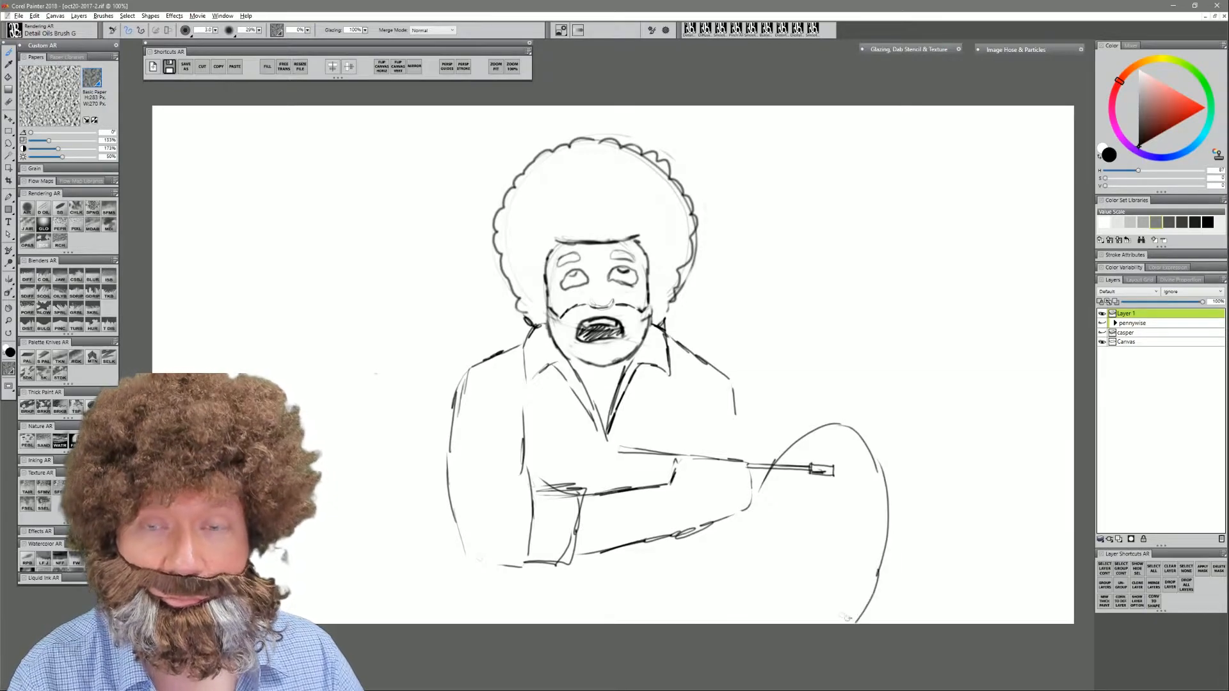
pyautogui.moveTo(750, 499)
pyautogui.mouseDown()
pyautogui.moveTo(766, 544)
pyautogui.moveTo(751, 567)
pyautogui.moveTo(691, 550)
pyautogui.moveTo(695, 619)
pyautogui.mouseUp()
pyautogui.moveTo(502, 563); pyautogui.dragTo(495, 624)
pyautogui.moveTo(695, 453)
pyautogui.mouseDown()
pyautogui.moveTo(690, 411)
pyautogui.moveTo(746, 433)
pyautogui.moveTo(756, 458)
pyautogui.mouseUp()
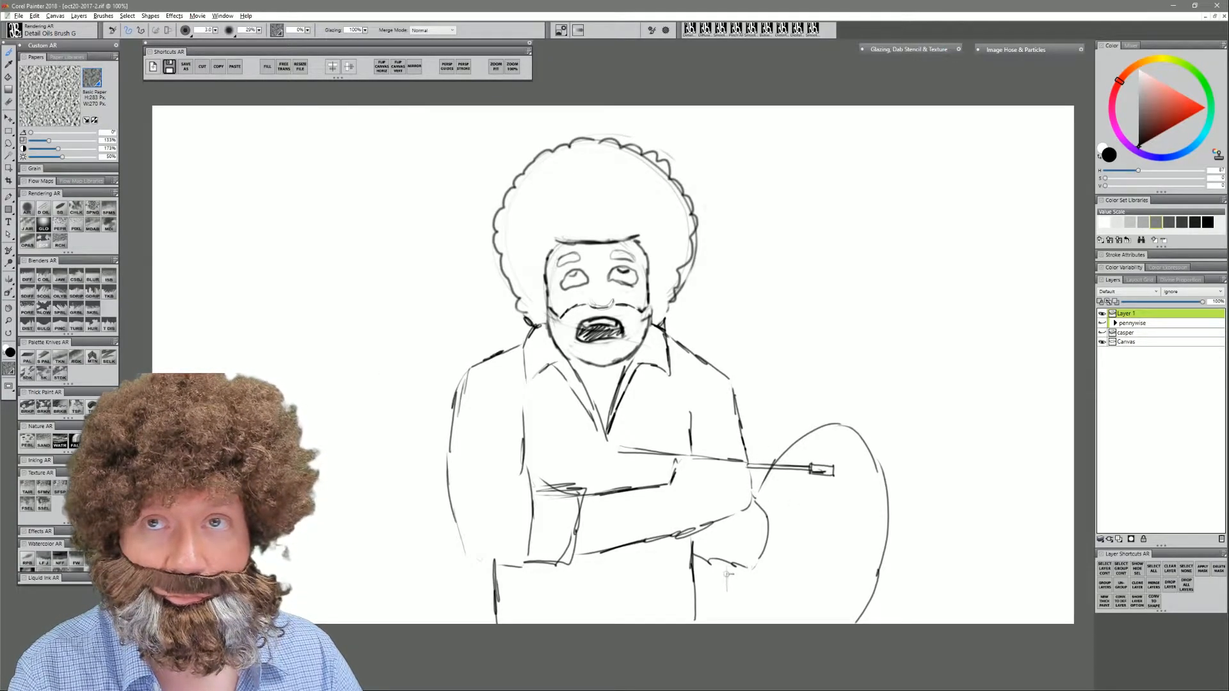
pyautogui.moveTo(727, 570); pyautogui.dragTo(736, 625)
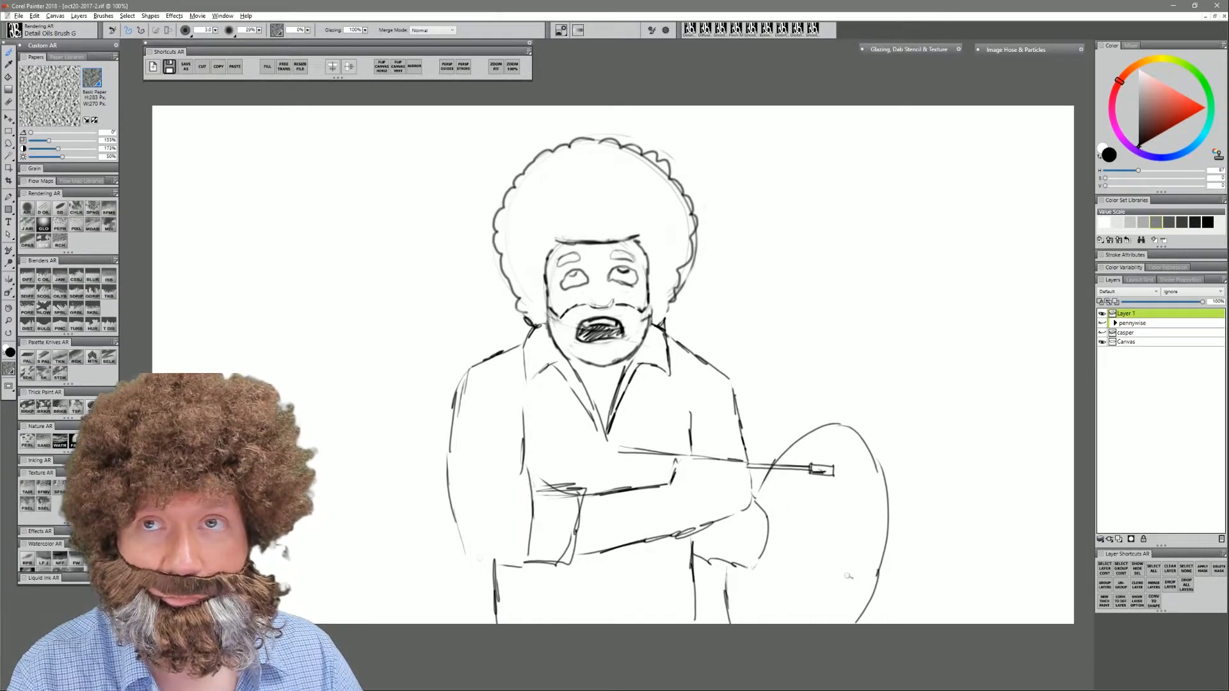
# - Draw fingers gripping the palette's lower part, and darken the second sleeve's curve and the forearm's edge near the paintbrush
pyautogui.moveTo(856, 571)
pyautogui.mouseDown()
pyautogui.moveTo(844, 595)
pyautogui.moveTo(861, 563)
pyautogui.moveTo(825, 567)
pyautogui.moveTo(854, 585)
pyautogui.moveTo(827, 591)
pyautogui.moveTo(835, 577)
pyautogui.mouseUp()
pyautogui.moveTo(768, 505)
pyautogui.mouseDown()
pyautogui.moveTo(760, 551)
pyautogui.moveTo(722, 558)
pyautogui.mouseUp()
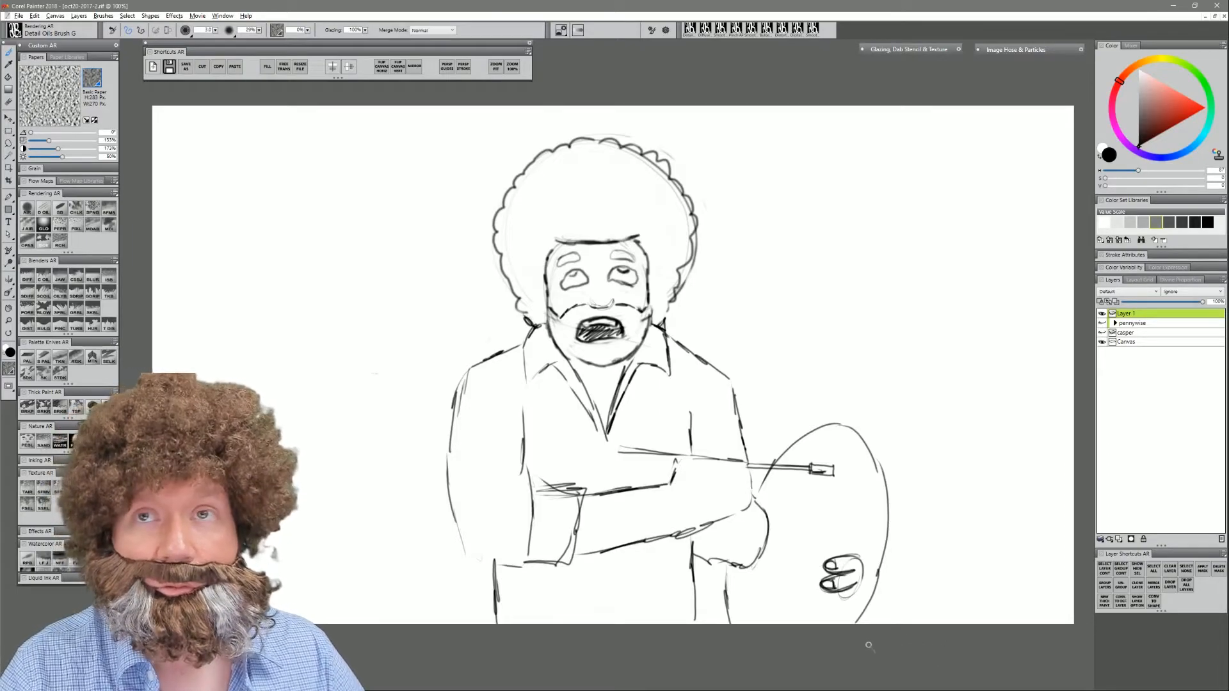
pyautogui.moveTo(671, 481)
pyautogui.mouseDown()
pyautogui.moveTo(701, 464)
pyautogui.moveTo(671, 474)
pyautogui.mouseUp()
pyautogui.press('n')
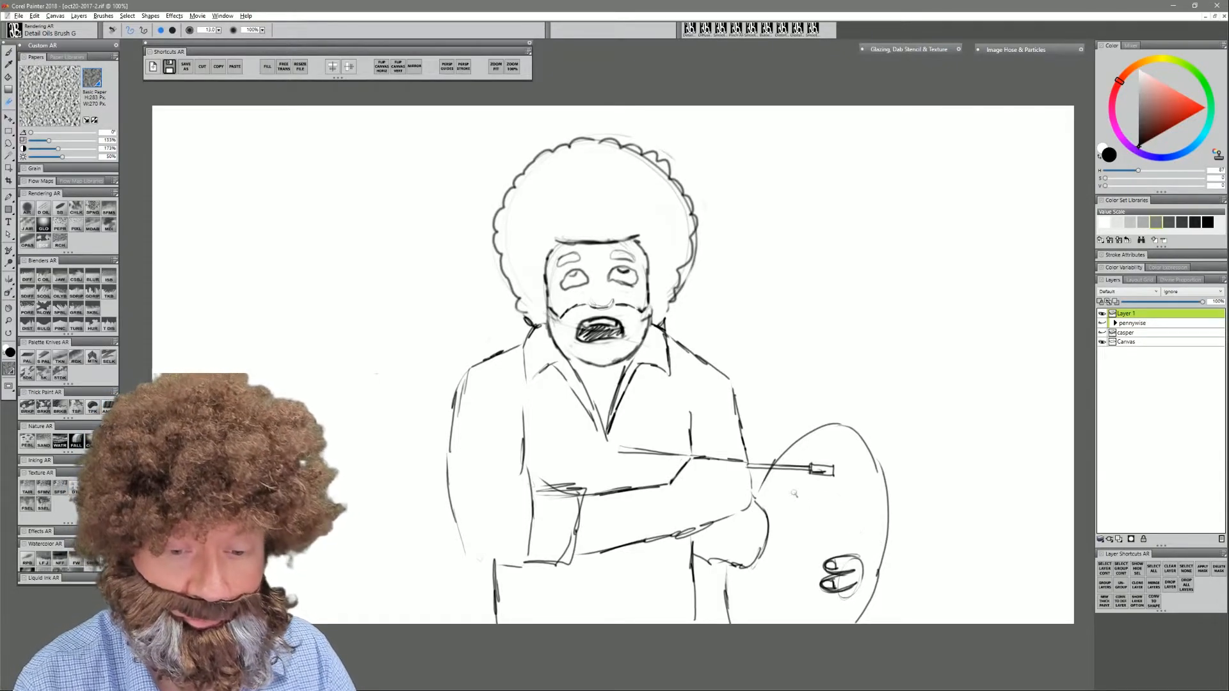
# - Sketch the finger lines on the hand holding the paintbrush and add paint blobs across the palette
pyautogui.press('b')
pyautogui.moveTo(709, 468)
pyautogui.mouseDown()
pyautogui.moveTo(748, 472)
pyautogui.moveTo(714, 487)
pyautogui.moveTo(753, 486)
pyautogui.moveTo(718, 501)
pyautogui.mouseUp()
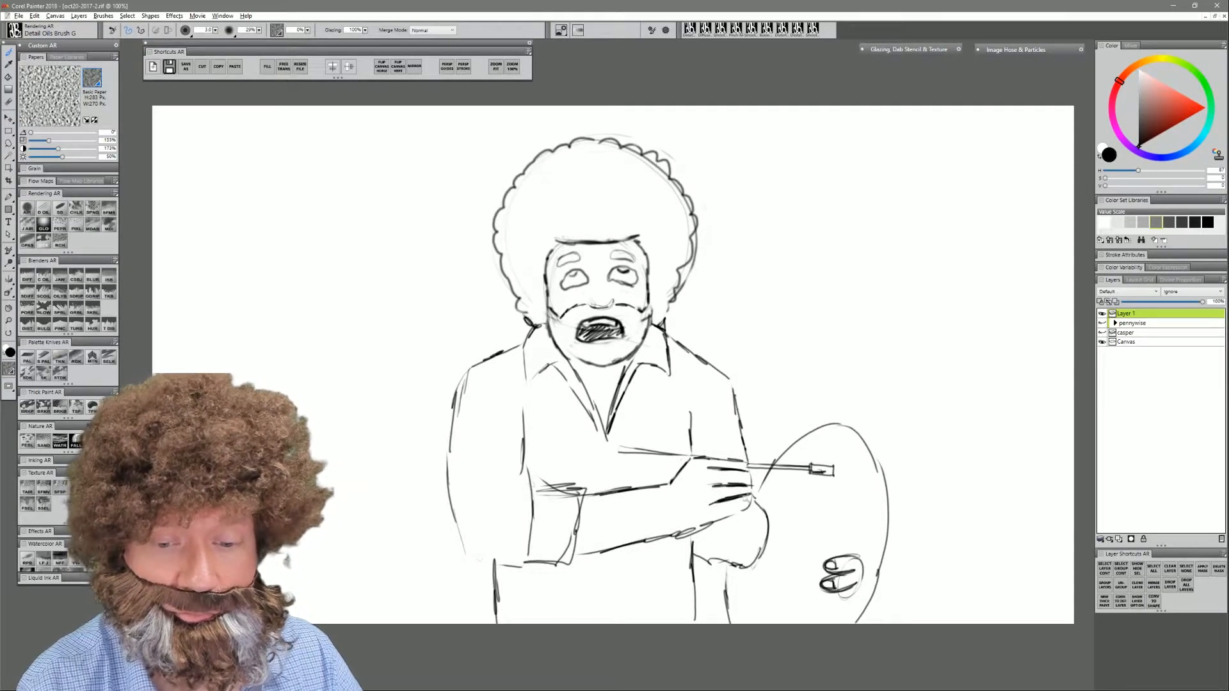
pyautogui.moveTo(786, 505); pyautogui.dragTo(772, 489)
pyautogui.moveTo(787, 471); pyautogui.dragTo(790, 455)
pyautogui.moveTo(814, 448)
pyautogui.mouseDown()
pyautogui.moveTo(832, 459)
pyautogui.moveTo(824, 439)
pyautogui.mouseUp()
pyautogui.moveTo(849, 485); pyautogui.dragTo(853, 473)
pyautogui.moveTo(851, 517); pyautogui.dragTo(849, 519)
pyautogui.moveTo(820, 595)
pyautogui.mouseDown()
pyautogui.moveTo(826, 611)
pyautogui.moveTo(772, 615)
pyautogui.mouseUp()
pyautogui.moveTo(792, 521)
pyautogui.mouseDown()
pyautogui.moveTo(796, 554)
pyautogui.moveTo(817, 520)
pyautogui.mouseUp()
# - Sketch the shirt's centre opening line, then erase and redraw the V-shaped neckline between the collar flaps
pyautogui.moveTo(604, 440); pyautogui.dragTo(608, 501)
pyautogui.moveTo(607, 545); pyautogui.dragTo(610, 624)
pyautogui.press('n')
pyautogui.moveTo(551, 367)
pyautogui.mouseDown()
pyautogui.moveTo(589, 398)
pyautogui.moveTo(590, 425)
pyautogui.mouseUp()
pyautogui.moveTo(613, 374)
pyautogui.mouseDown()
pyautogui.moveTo(635, 361)
pyautogui.moveTo(624, 389)
pyautogui.moveTo(636, 396)
pyautogui.mouseUp()
pyautogui.press('b')
pyautogui.moveTo(551, 340); pyautogui.dragTo(604, 443)
pyautogui.moveTo(636, 355); pyautogui.dragTo(608, 444)
pyautogui.moveTo(649, 362); pyautogui.dragTo(613, 403)
pyautogui.moveTo(560, 367)
pyautogui.mouseDown()
pyautogui.moveTo(550, 372)
pyautogui.moveTo(600, 428)
pyautogui.mouseUp()
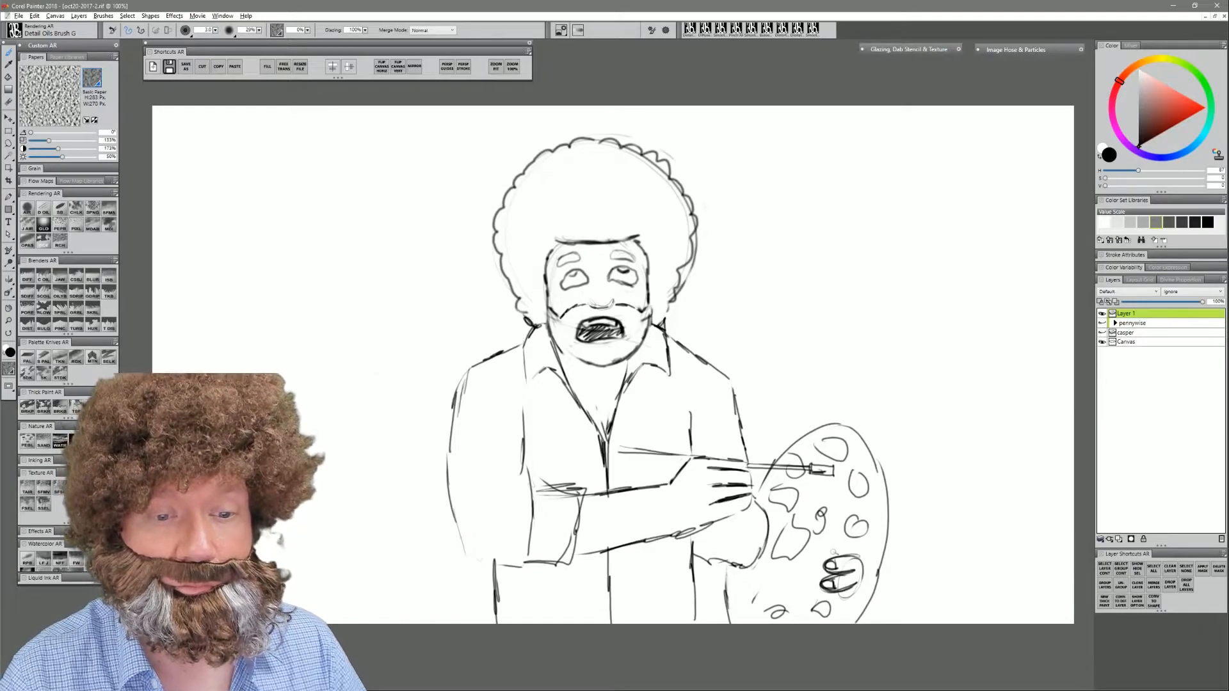
# - Fade the sketch on Layer 1 to 22% opacity and add a new layer above it
pyautogui.click(1146, 301)
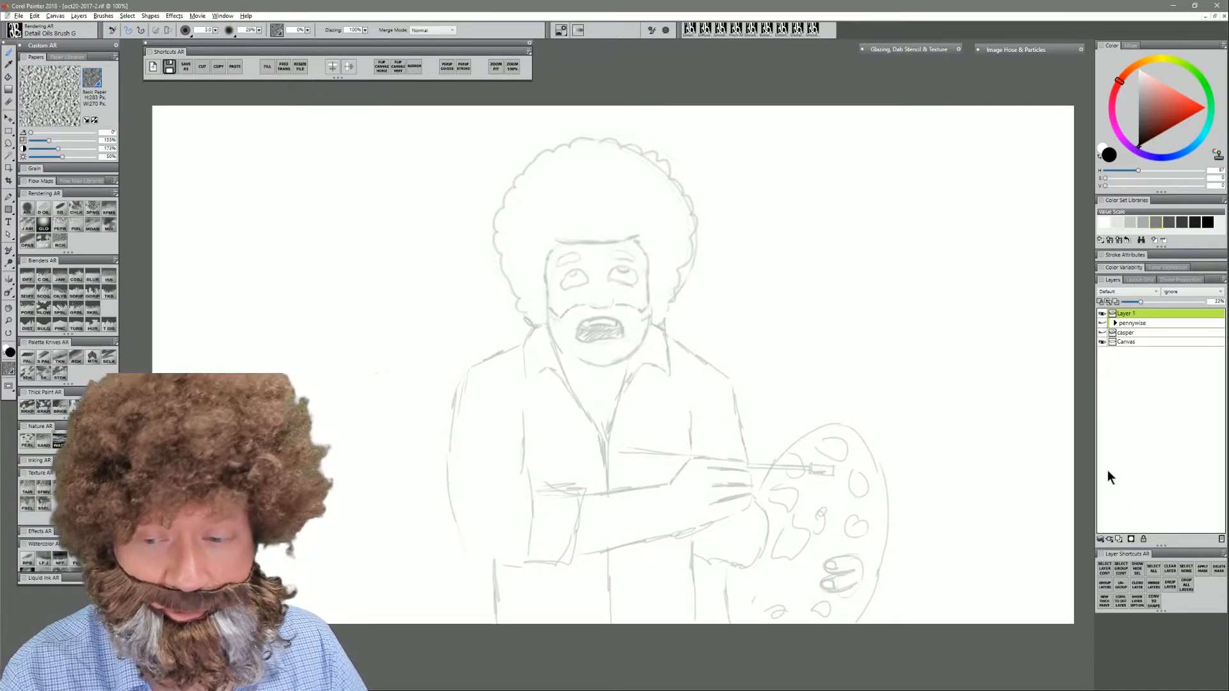
pyautogui.click(1120, 539)
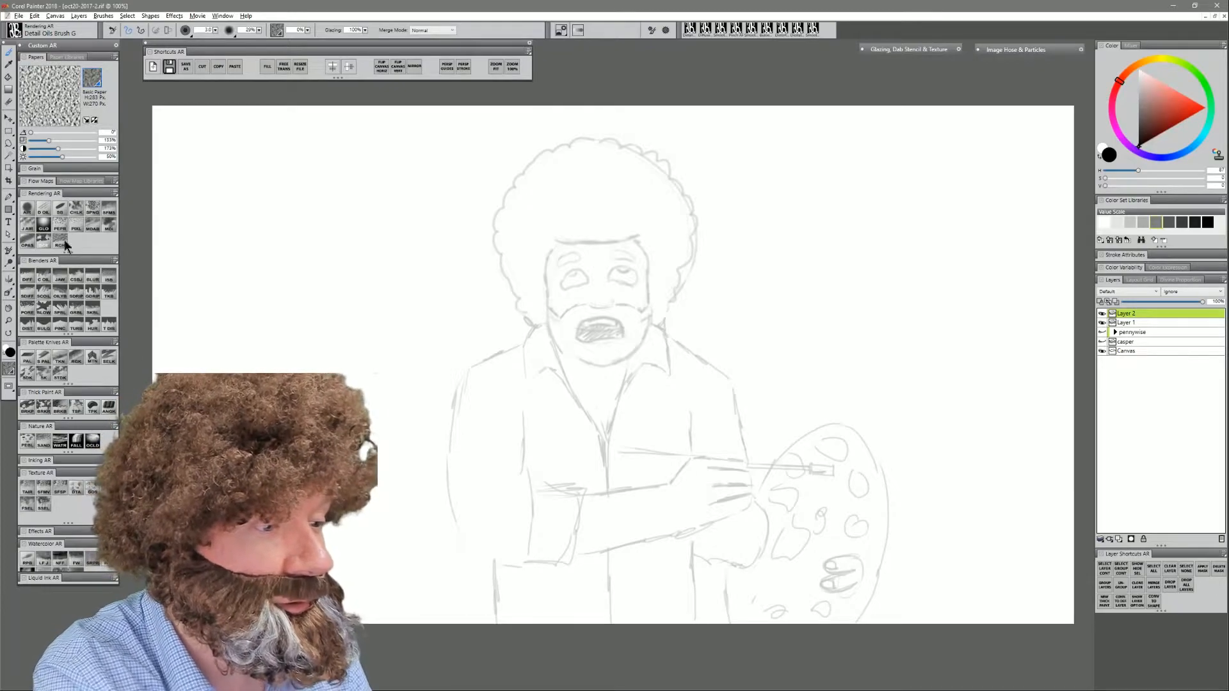
# - Ink the curly outline of the afro on both sides using a smaller Smooth Scratchboard brush
pyautogui.click(60, 210)
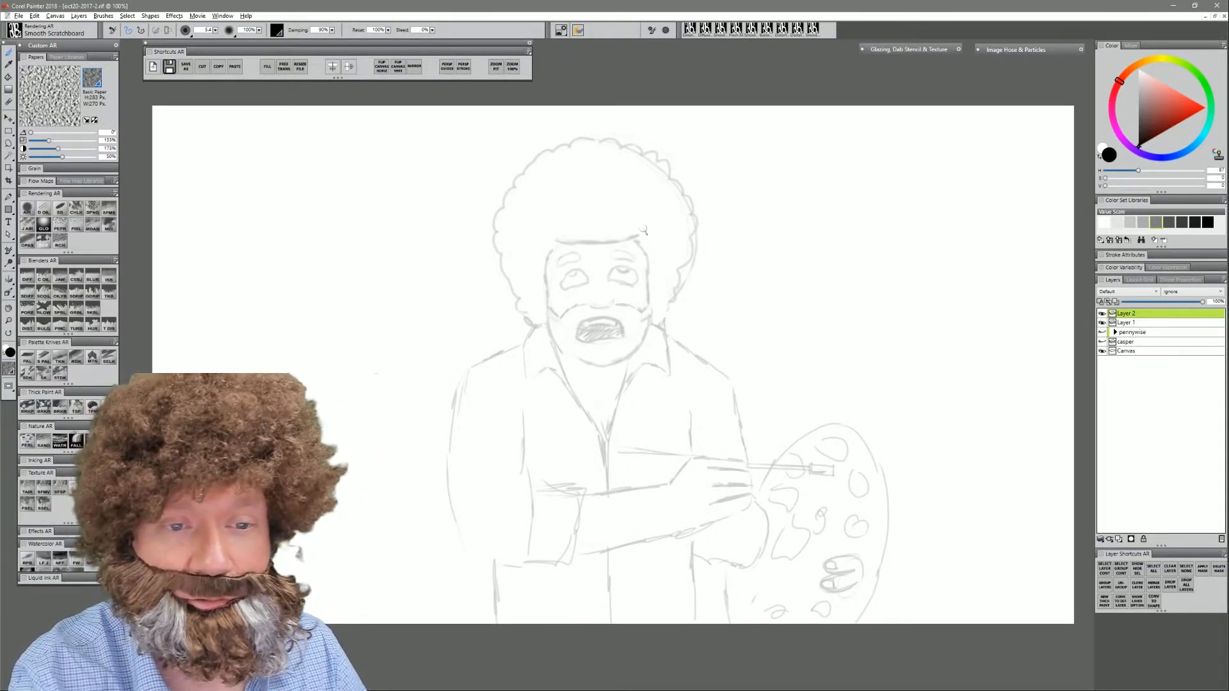
pyautogui.press('[')
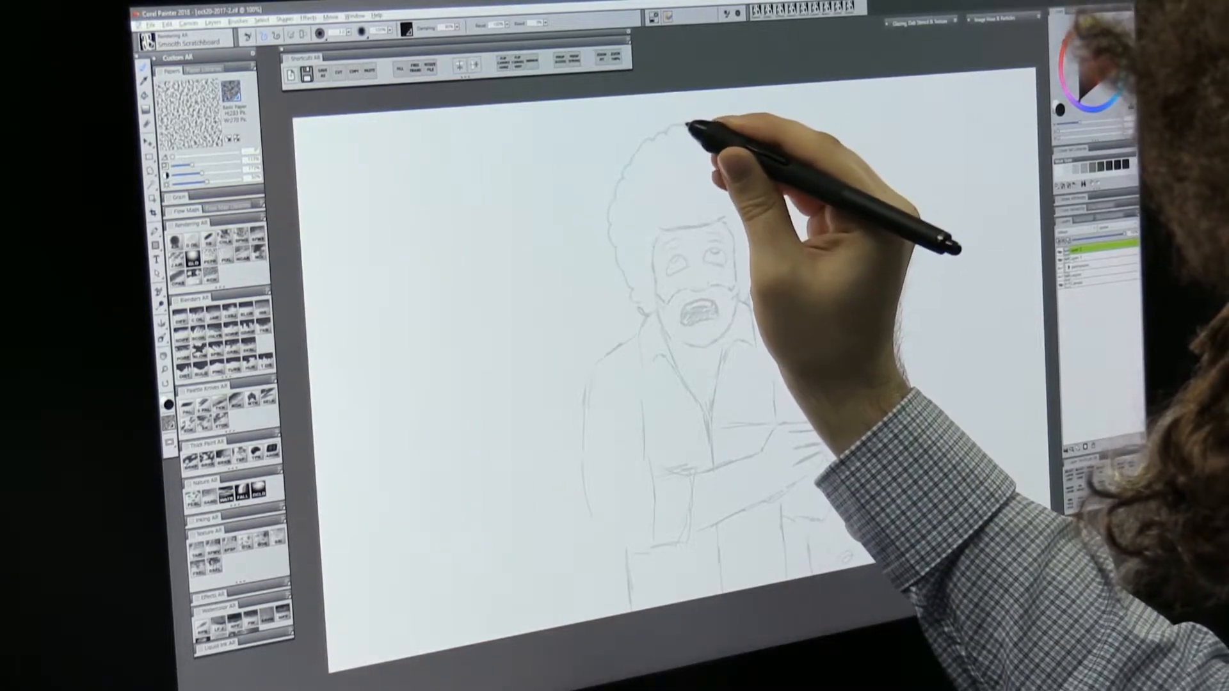
pyautogui.moveTo(687, 129)
pyautogui.mouseDown()
pyautogui.moveTo(640, 151)
pyautogui.moveTo(615, 196)
pyautogui.moveTo(645, 312)
pyautogui.mouseUp()
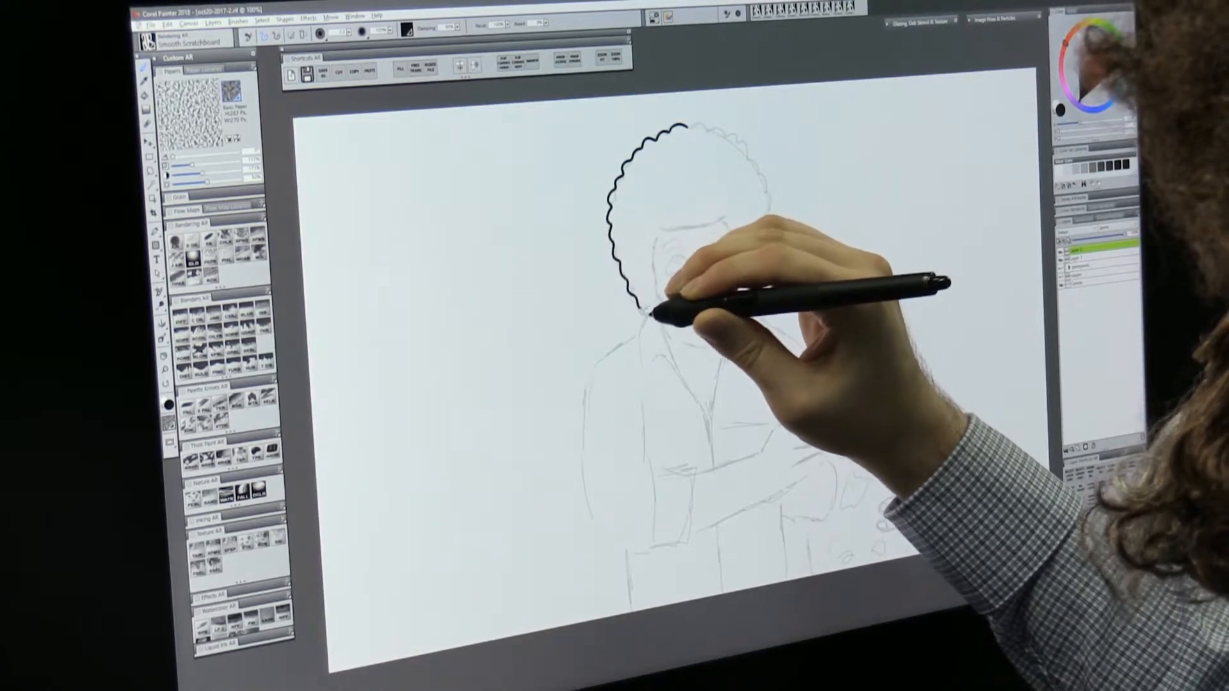
pyautogui.moveTo(703, 124)
pyautogui.mouseDown()
pyautogui.moveTo(736, 124)
pyautogui.moveTo(768, 160)
pyautogui.moveTo(769, 241)
pyautogui.moveTo(749, 295)
pyautogui.mouseUp()
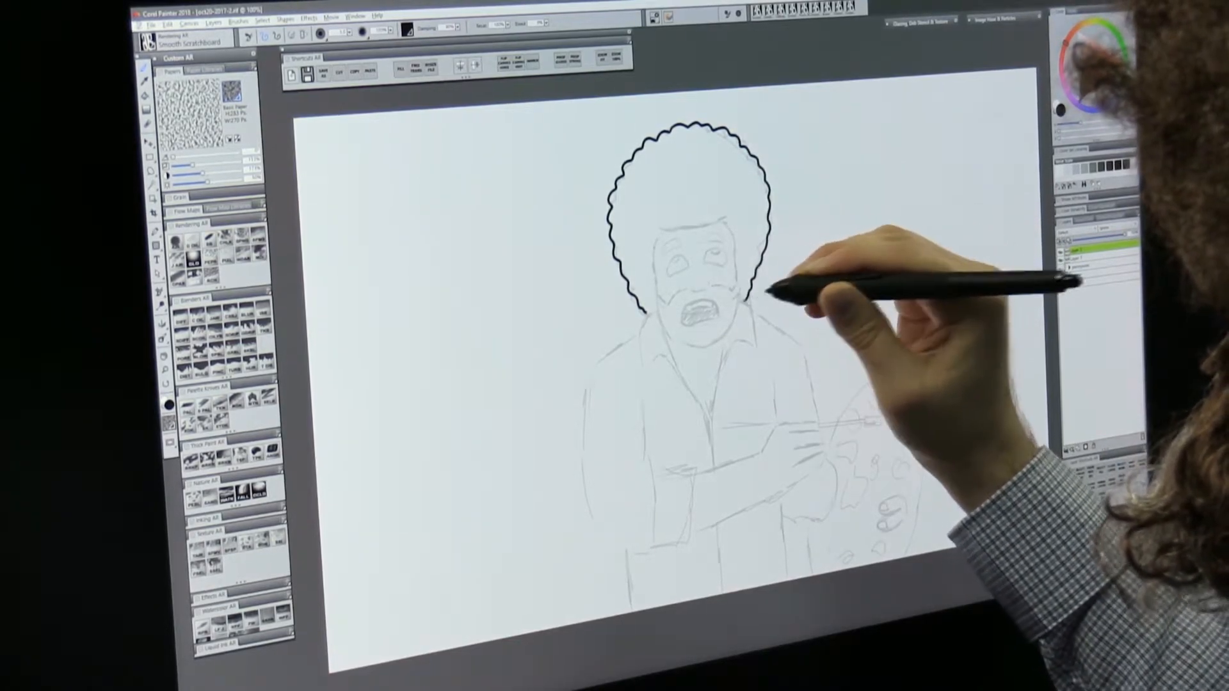
# - Ink the hairline, the sides of the face, the moustache and the wavy beard outline
pyautogui.moveTo(652, 230); pyautogui.dragTo(695, 234)
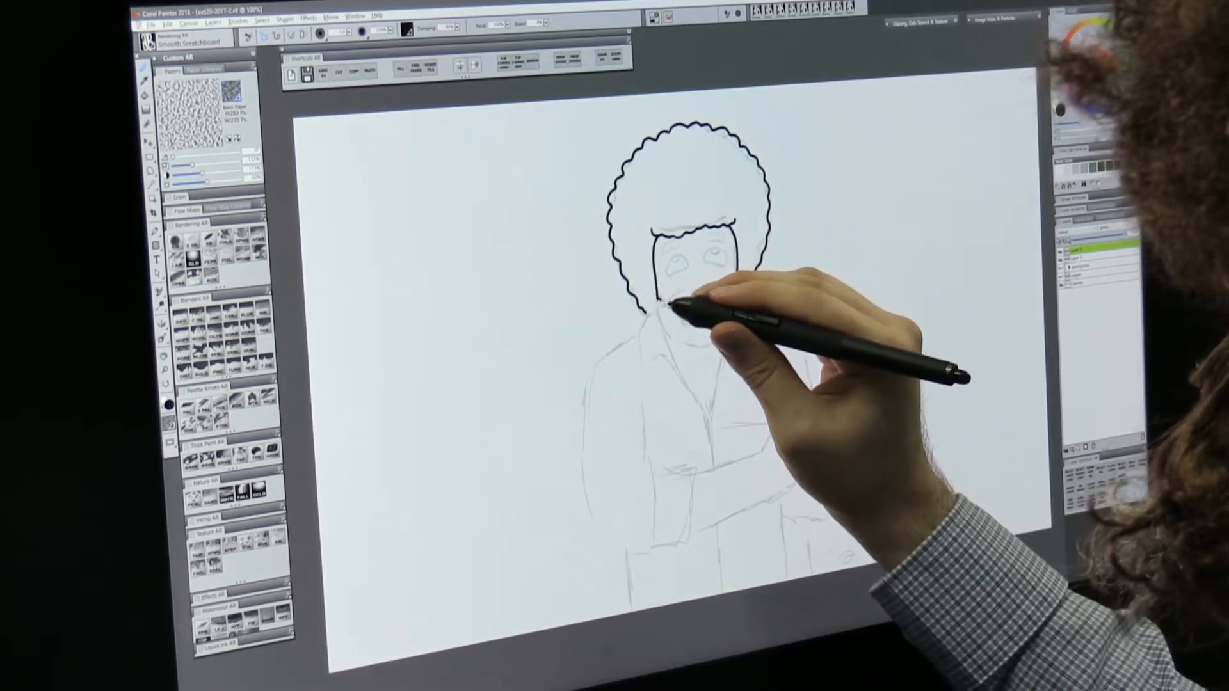
pyautogui.moveTo(679, 298); pyautogui.dragTo(689, 290)
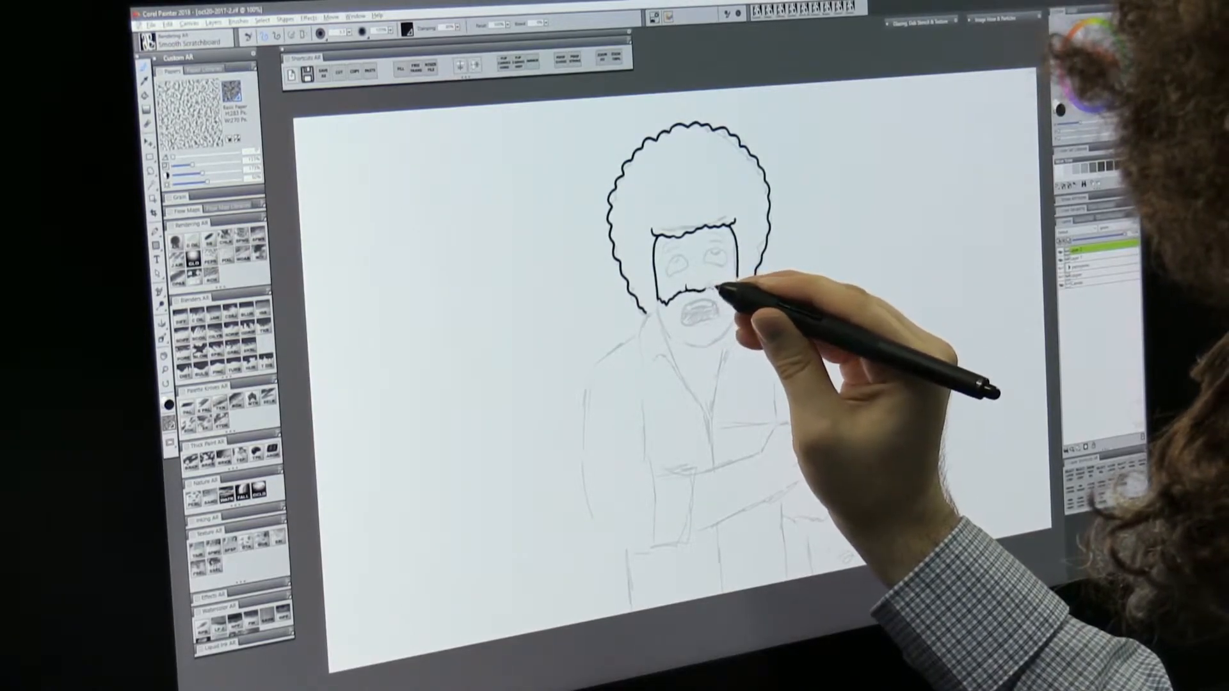
pyautogui.moveTo(715, 288); pyautogui.dragTo(712, 281)
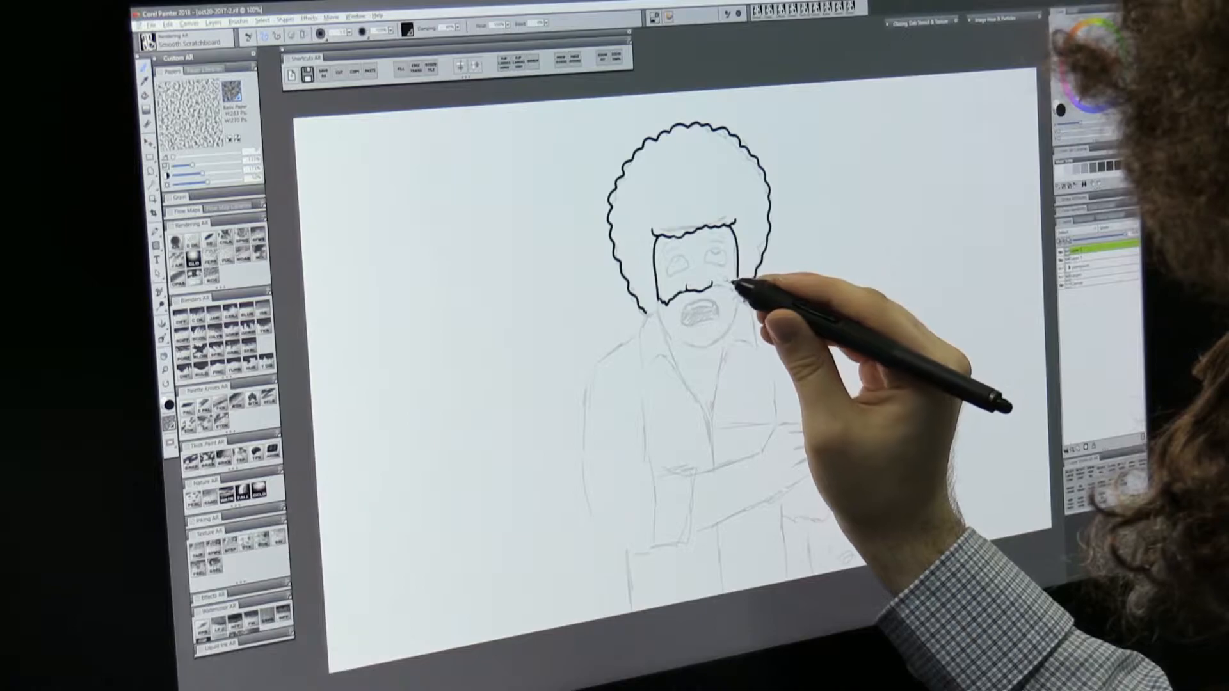
pyautogui.moveTo(715, 288); pyautogui.dragTo(737, 288)
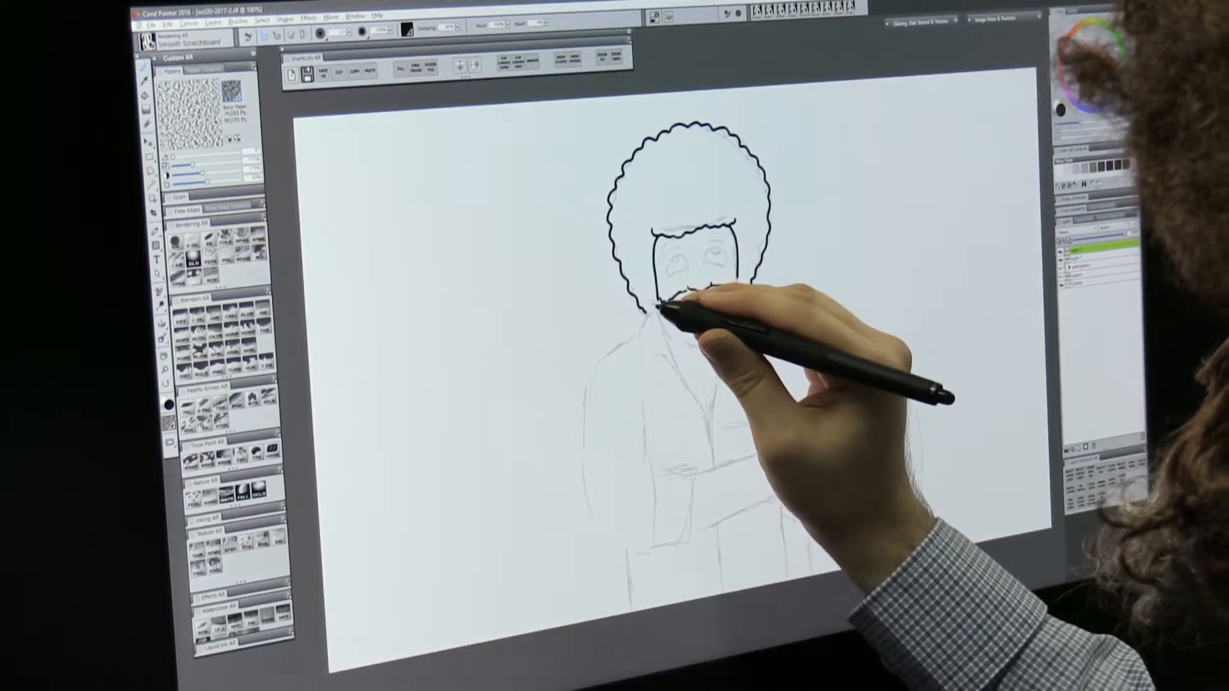
pyautogui.moveTo(670, 327)
pyautogui.mouseDown()
pyautogui.moveTo(691, 349)
pyautogui.moveTo(714, 347)
pyautogui.moveTo(744, 305)
pyautogui.mouseUp()
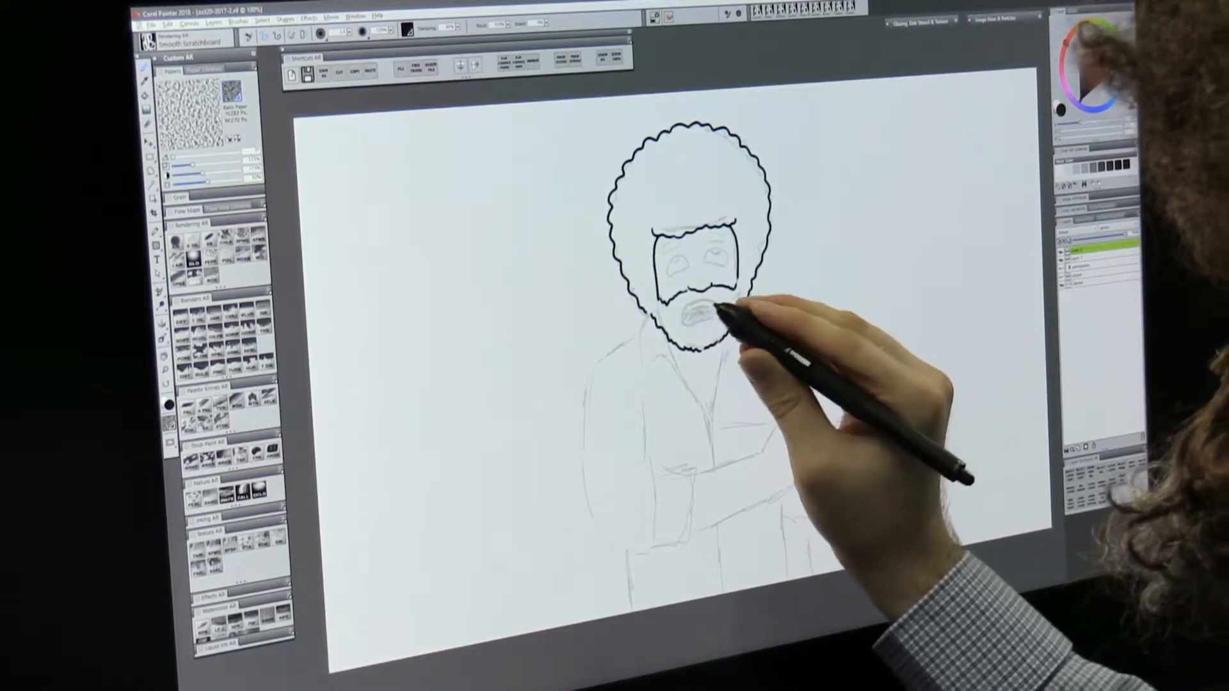
# - Ink the open mouth and fill it with solid black, and ink the eyes, eyebrows and nose
pyautogui.moveTo(686, 306)
pyautogui.mouseDown()
pyautogui.moveTo(725, 304)
pyautogui.moveTo(698, 308)
pyautogui.moveTo(691, 322)
pyautogui.moveTo(718, 322)
pyautogui.moveTo(725, 303)
pyautogui.moveTo(703, 312)
pyautogui.mouseUp()
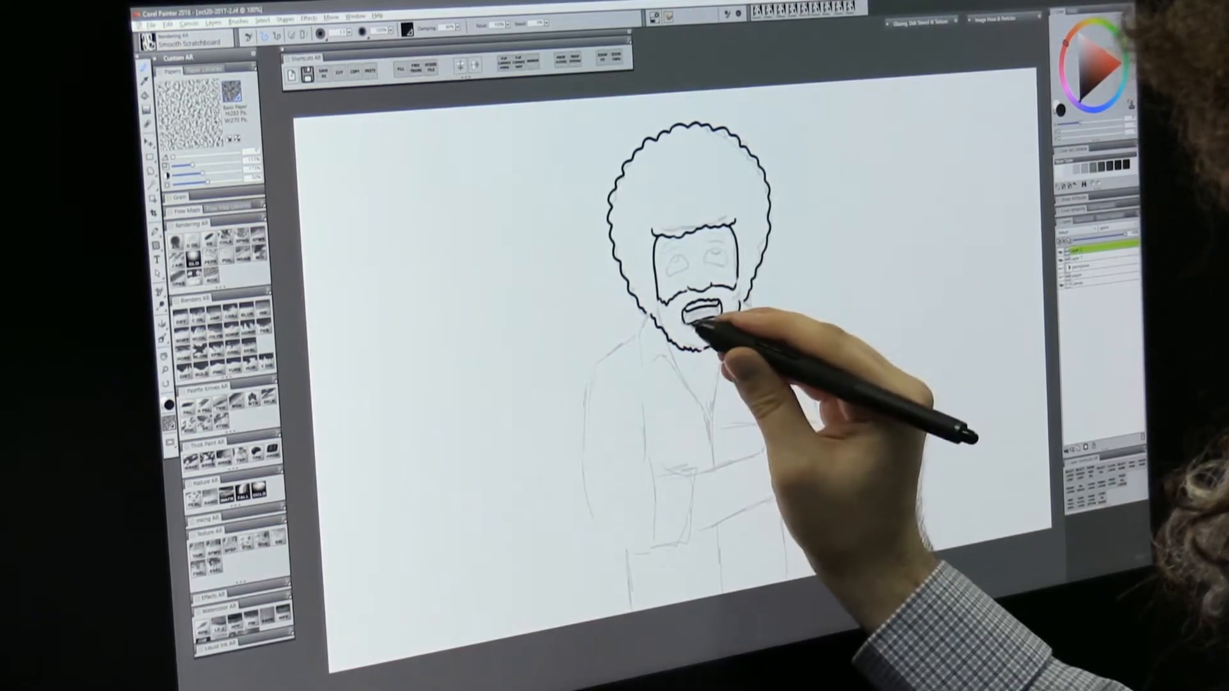
pyautogui.press('k')
pyautogui.click(701, 313)
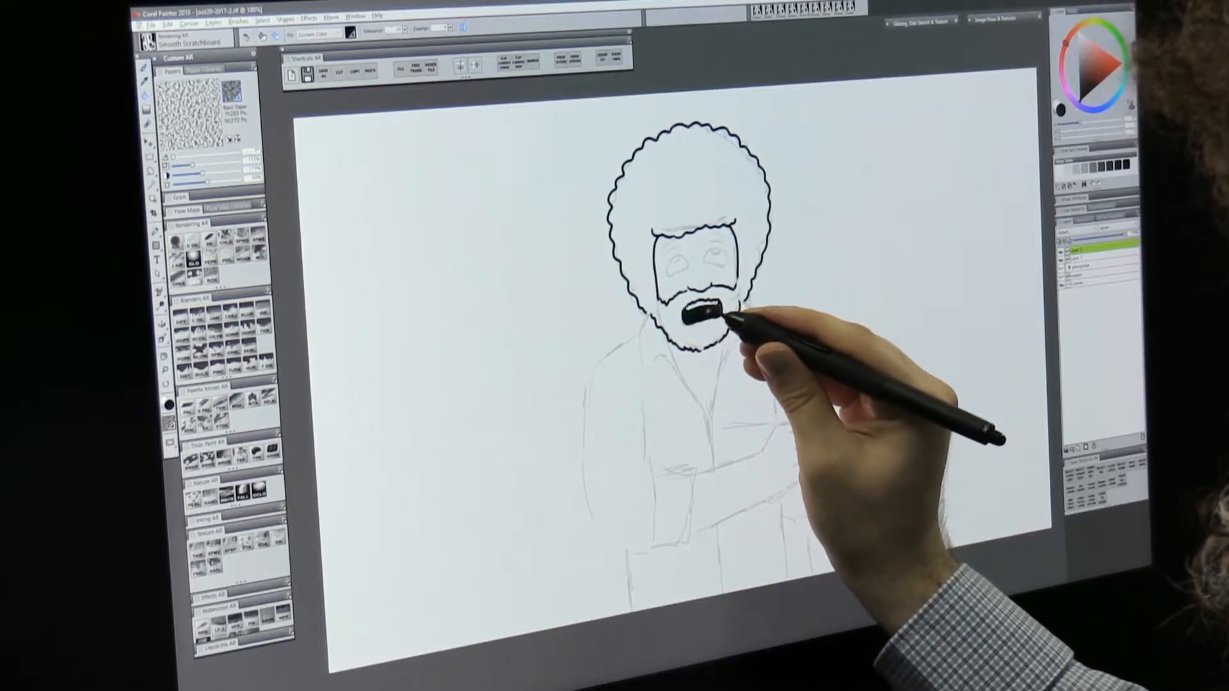
pyautogui.press('b')
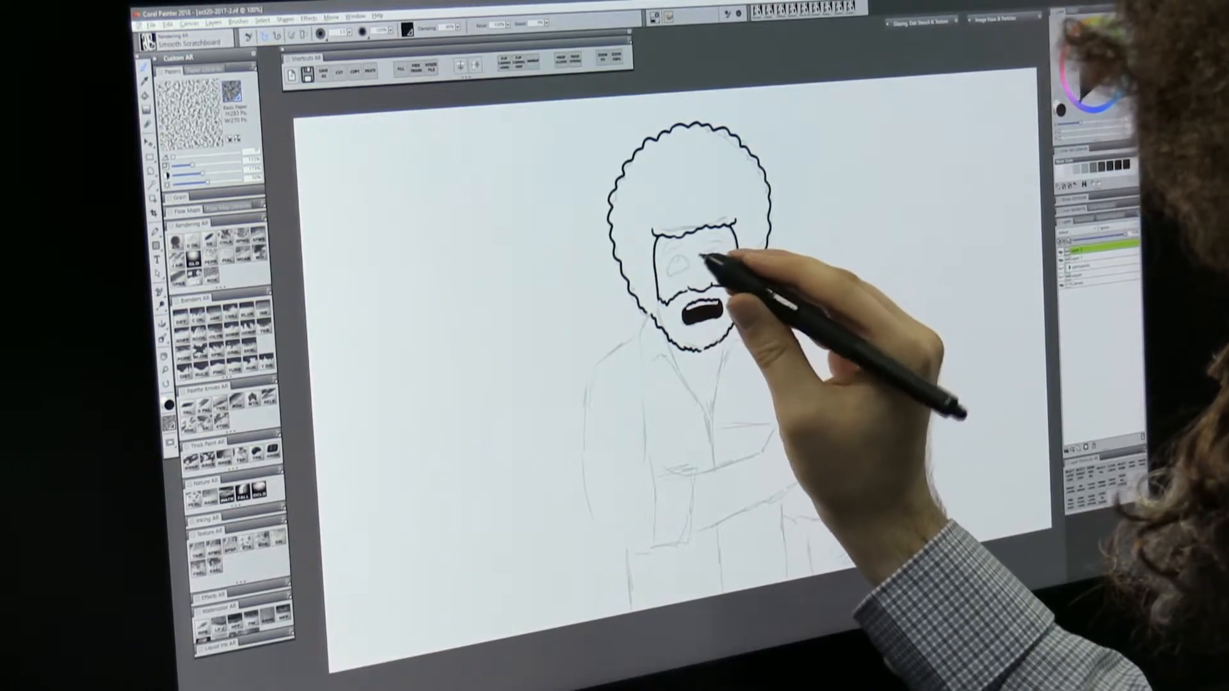
pyautogui.moveTo(677, 272)
pyautogui.mouseDown()
pyautogui.moveTo(721, 249)
pyautogui.moveTo(727, 261)
pyautogui.mouseUp()
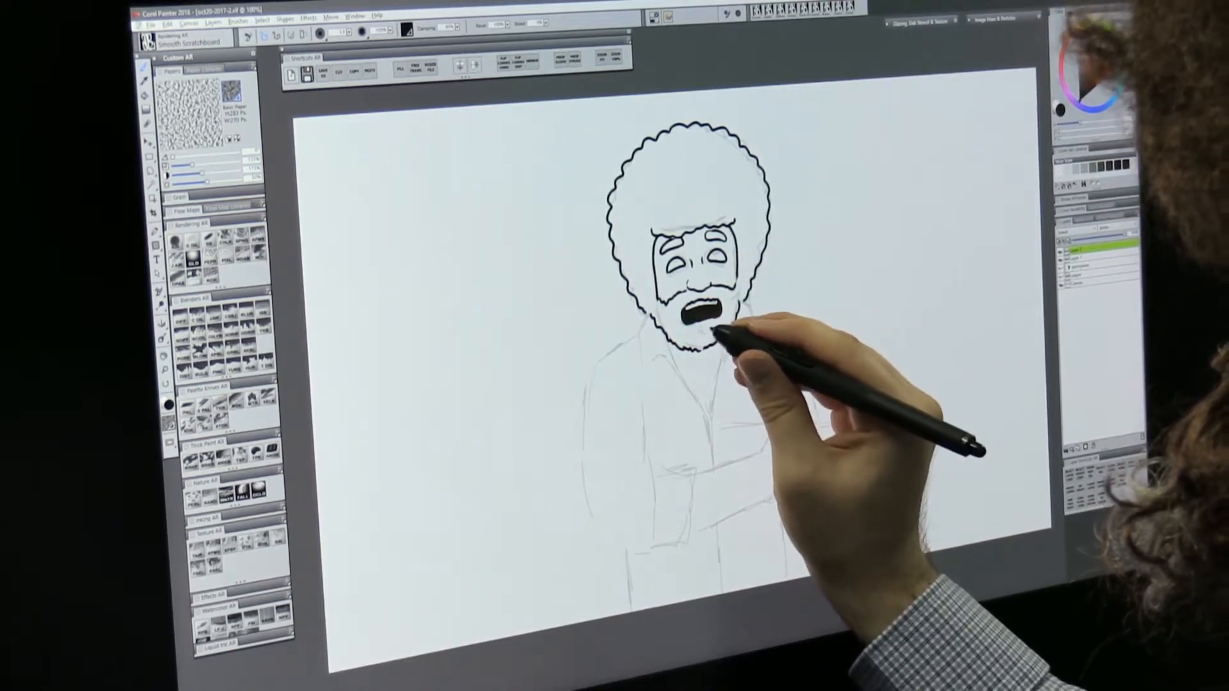
# - Ink both shirt collar flaps and the V-shaped neckline below the beard
pyautogui.moveTo(648, 316)
pyautogui.mouseDown()
pyautogui.moveTo(651, 370)
pyautogui.moveTo(676, 353)
pyautogui.moveTo(682, 366)
pyautogui.moveTo(688, 349)
pyautogui.moveTo(673, 334)
pyautogui.moveTo(709, 432)
pyautogui.mouseUp()
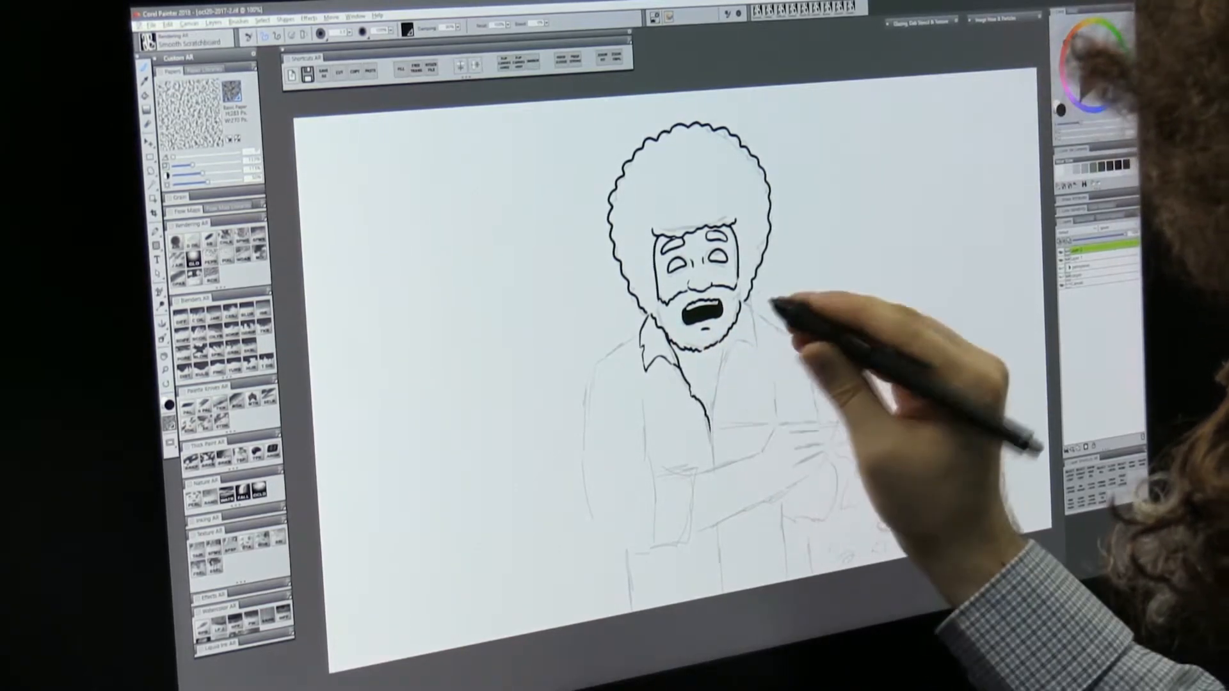
pyautogui.moveTo(724, 339); pyautogui.dragTo(711, 428)
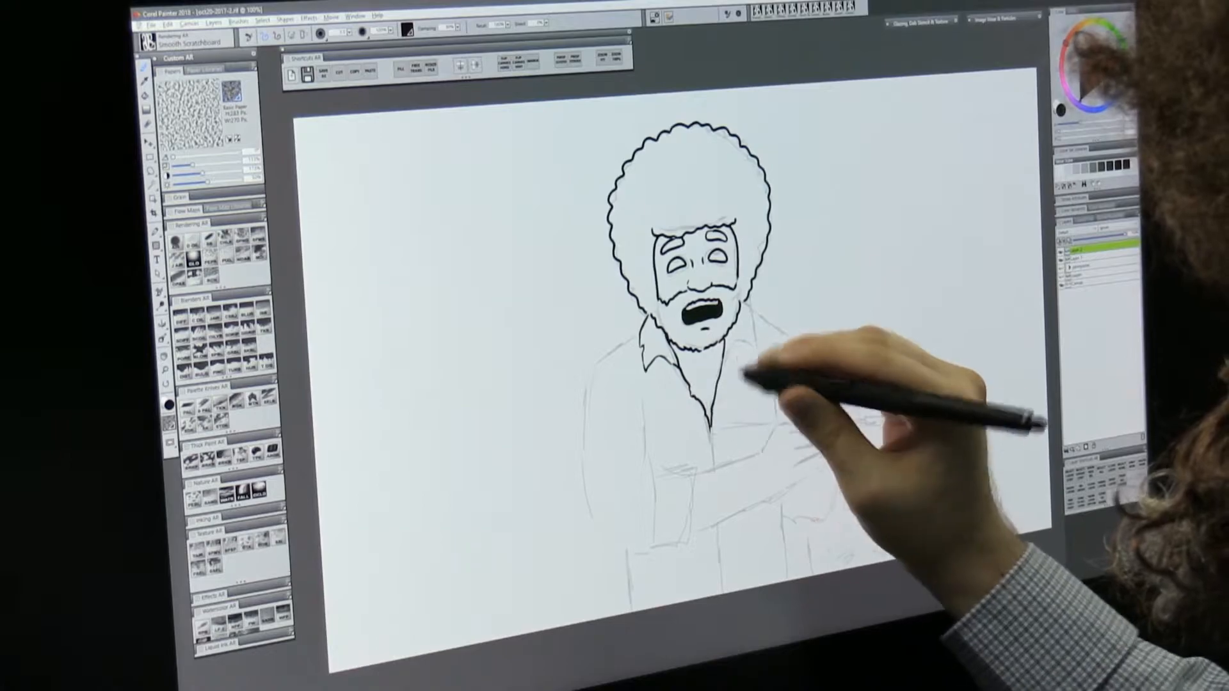
pyautogui.moveTo(723, 371)
pyautogui.mouseDown()
pyautogui.moveTo(771, 330)
pyautogui.moveTo(752, 301)
pyautogui.moveTo(756, 349)
pyautogui.mouseUp()
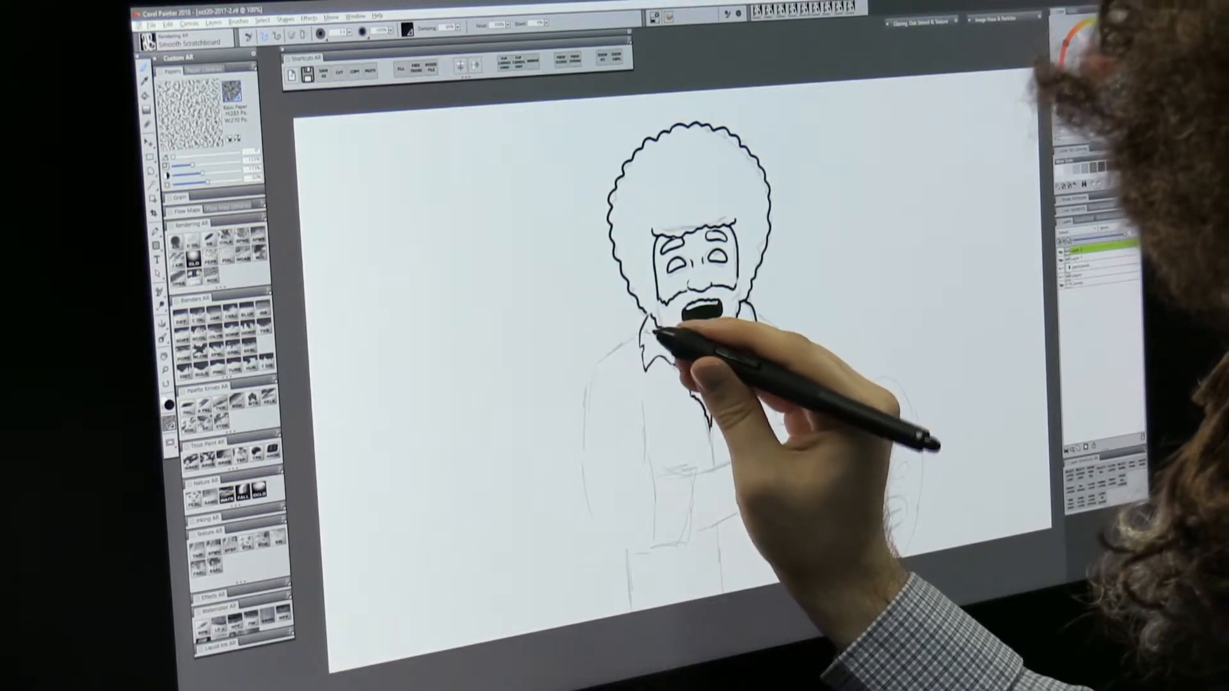
# - Ink both shoulders and upper sleeves, including the rolled cuff at the figure's bent elbow
pyautogui.moveTo(642, 336)
pyautogui.mouseDown()
pyautogui.moveTo(597, 374)
pyautogui.moveTo(588, 473)
pyautogui.moveTo(611, 547)
pyautogui.moveTo(661, 567)
pyautogui.moveTo(664, 489)
pyautogui.moveTo(698, 470)
pyautogui.moveTo(697, 532)
pyautogui.moveTo(657, 547)
pyautogui.mouseUp()
pyautogui.moveTo(647, 441); pyautogui.dragTo(643, 389)
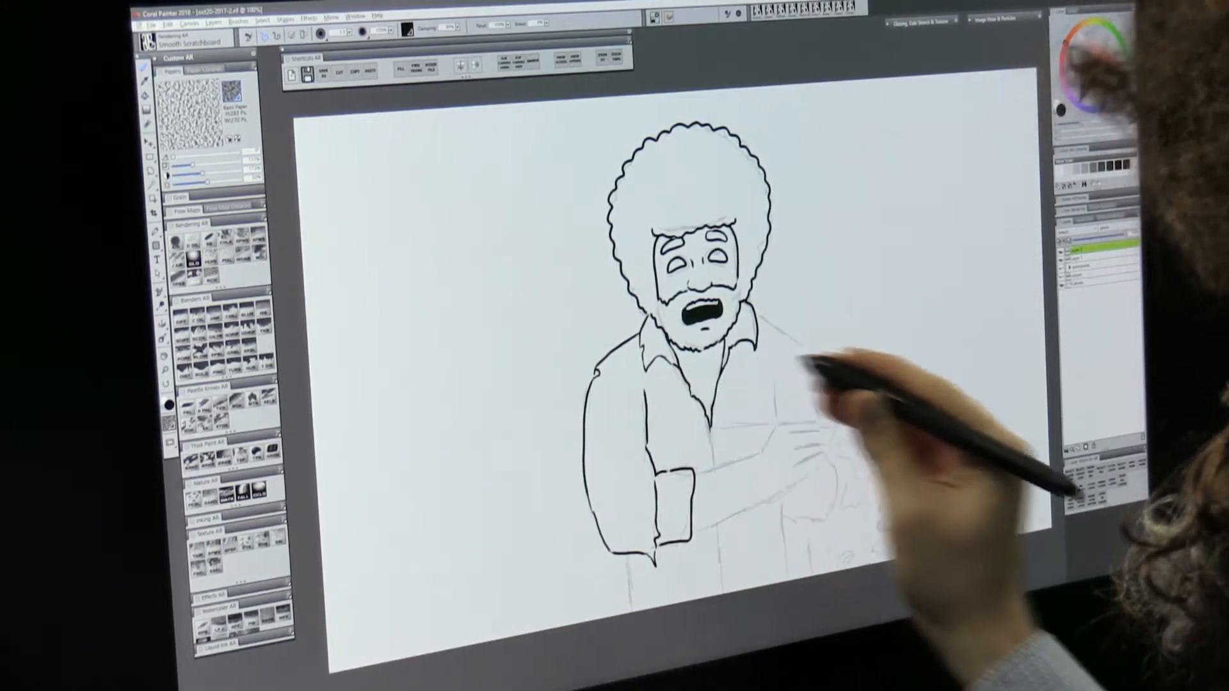
pyautogui.moveTo(754, 311)
pyautogui.mouseDown()
pyautogui.moveTo(804, 338)
pyautogui.moveTo(817, 415)
pyautogui.mouseUp()
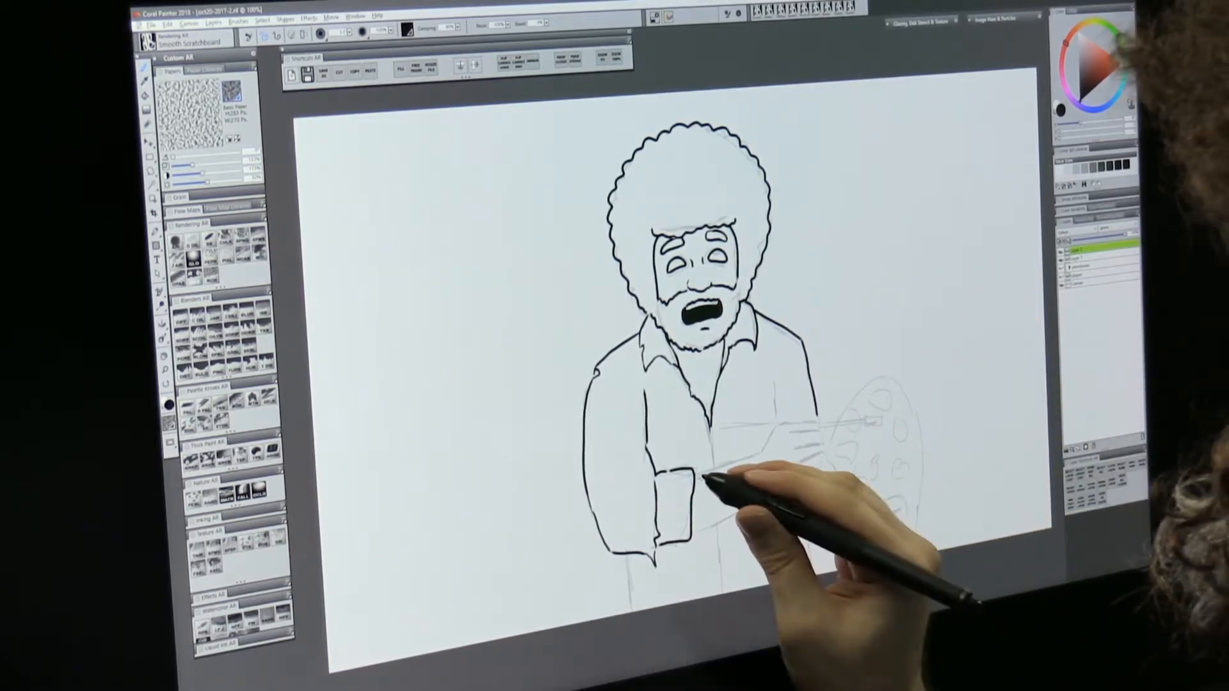
# - Ink the crossed forearm and the fingers of the brush-holding hand, with the other hand's fingertips above the forearm
pyautogui.moveTo(697, 472); pyautogui.dragTo(736, 480)
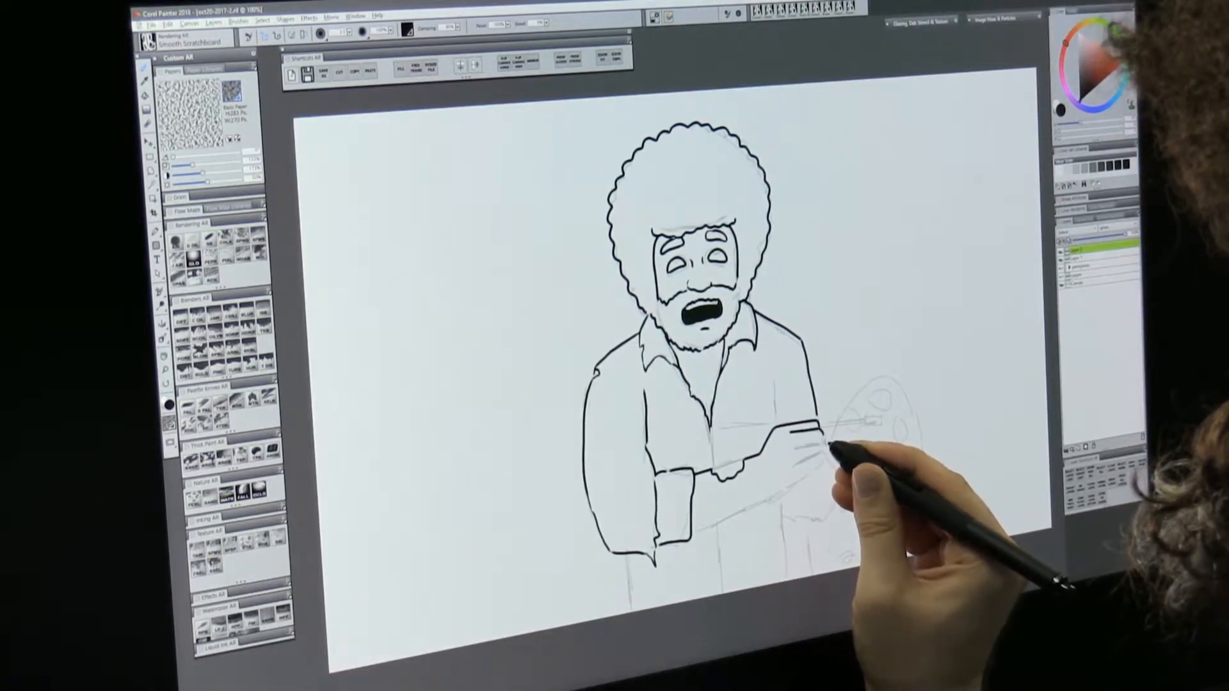
pyautogui.moveTo(825, 437); pyautogui.dragTo(797, 447)
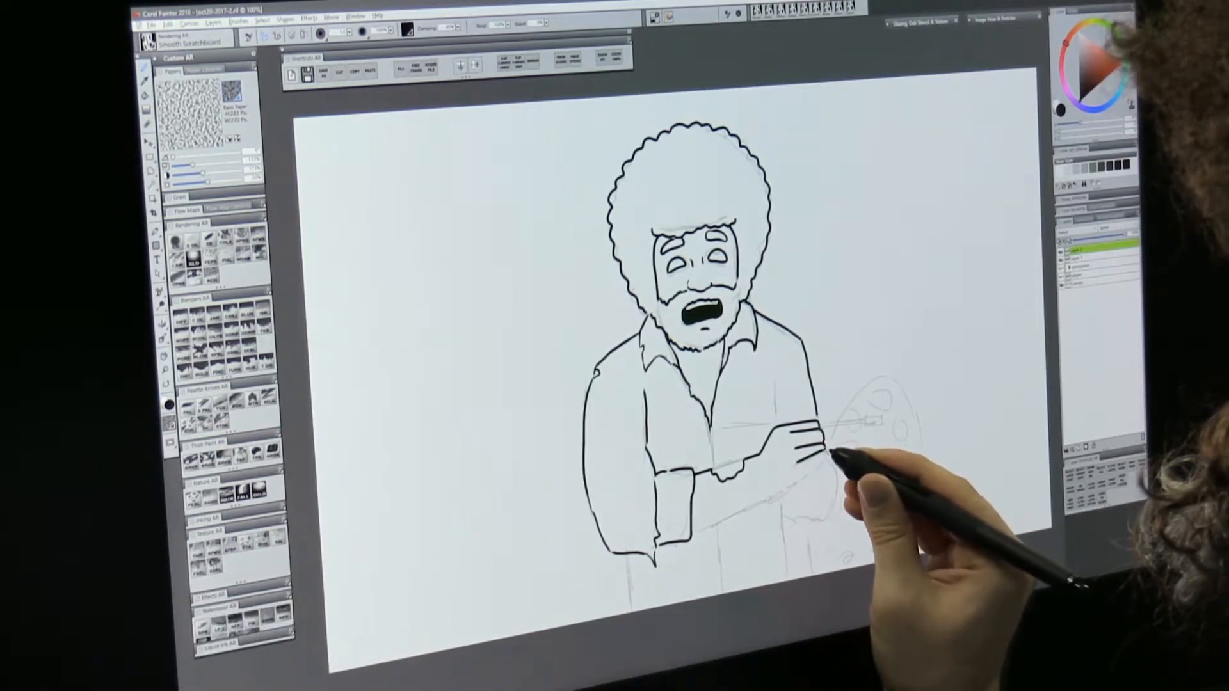
pyautogui.moveTo(807, 478); pyautogui.dragTo(692, 534)
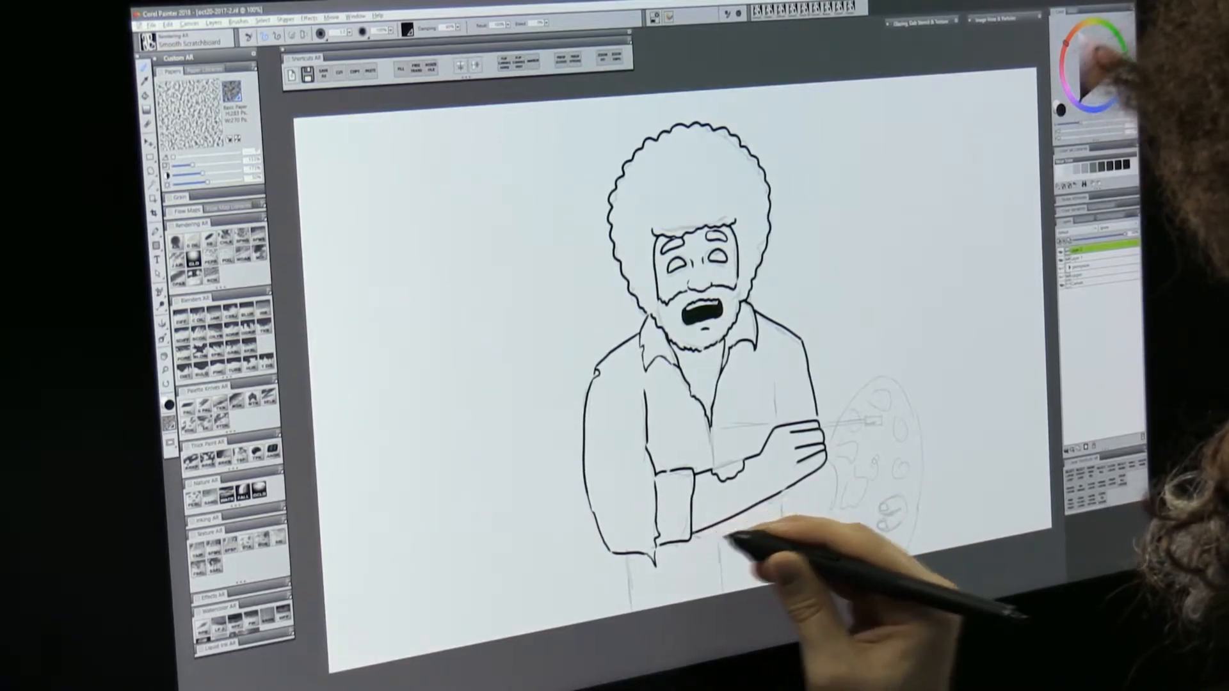
pyautogui.moveTo(735, 473); pyautogui.dragTo(744, 468)
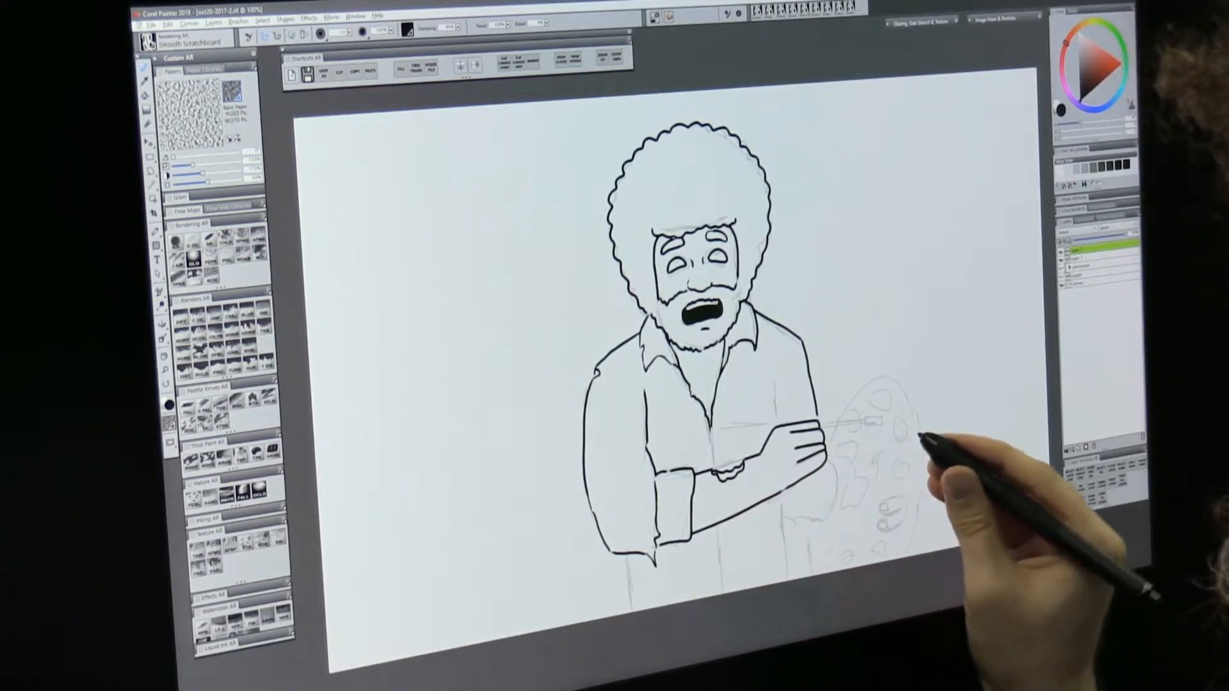
pyautogui.moveTo(790, 432); pyautogui.dragTo(822, 432)
# - Ink the sleeve beneath the brush-holding hand and the lower shirt lines, and outline the palette
pyautogui.moveTo(795, 447)
pyautogui.mouseDown()
pyautogui.moveTo(844, 479)
pyautogui.moveTo(838, 510)
pyautogui.moveTo(799, 525)
pyautogui.moveTo(784, 493)
pyautogui.moveTo(787, 580)
pyautogui.mouseUp()
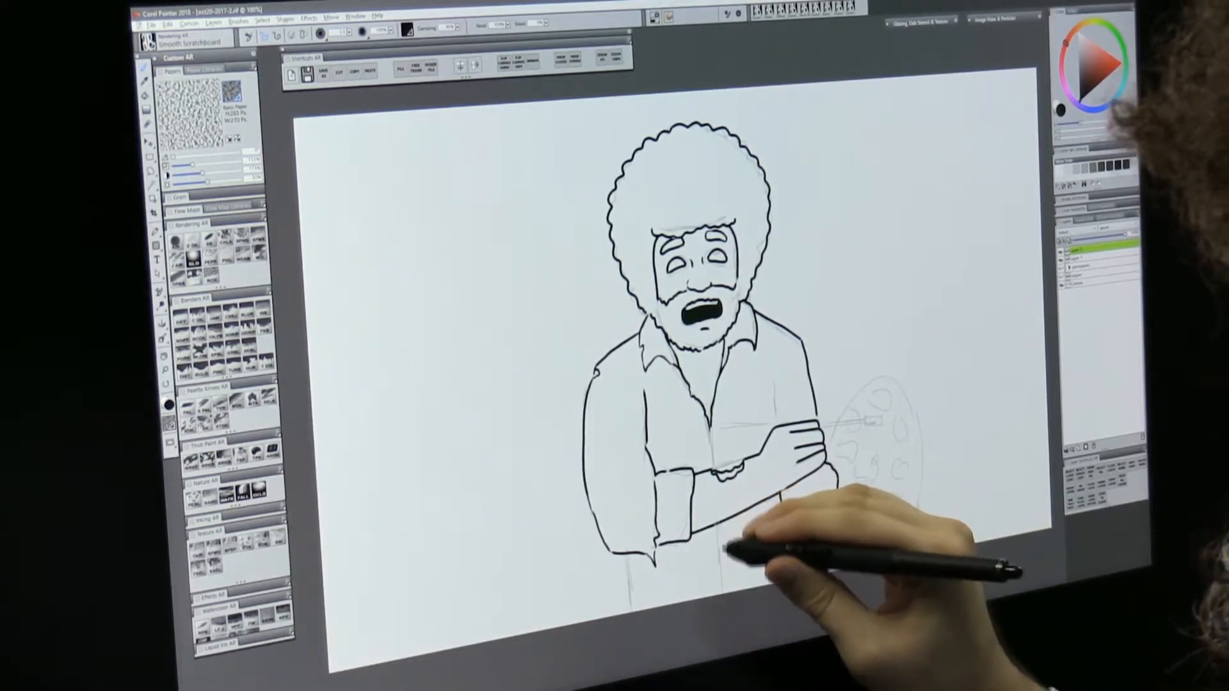
pyautogui.moveTo(628, 554); pyautogui.dragTo(629, 613)
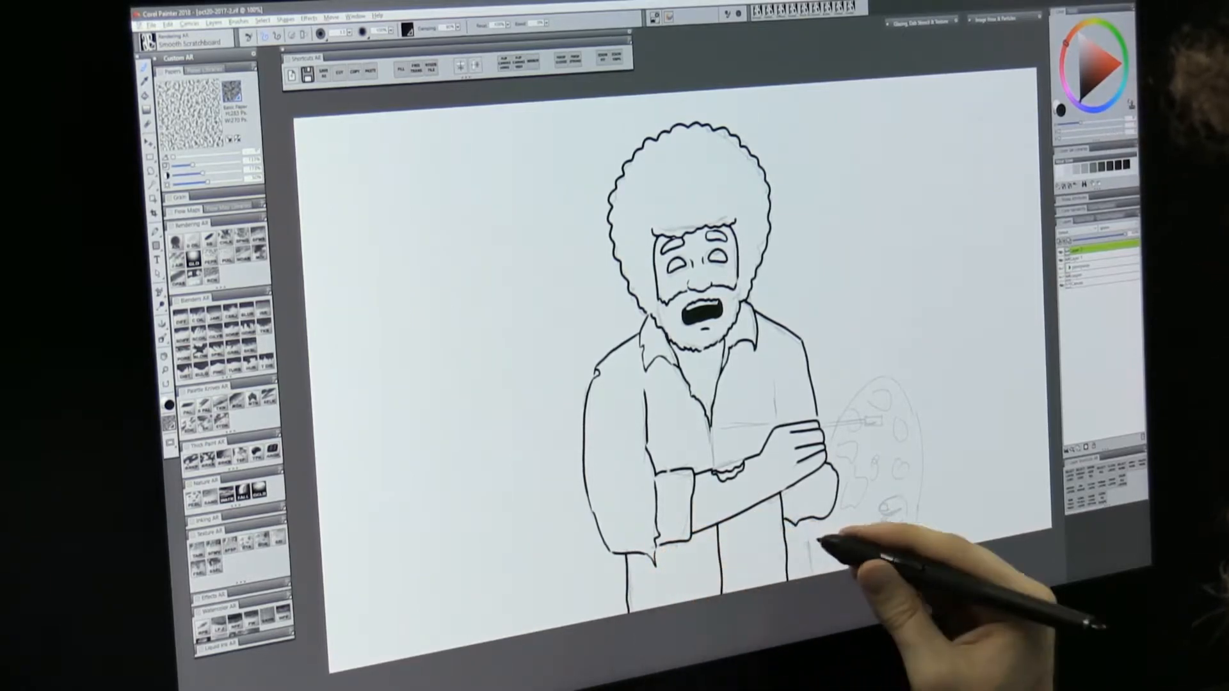
pyautogui.moveTo(808, 519); pyautogui.dragTo(811, 577)
pyautogui.moveTo(839, 451)
pyautogui.mouseDown()
pyautogui.moveTo(888, 380)
pyautogui.moveTo(917, 411)
pyautogui.moveTo(924, 450)
pyautogui.mouseUp()
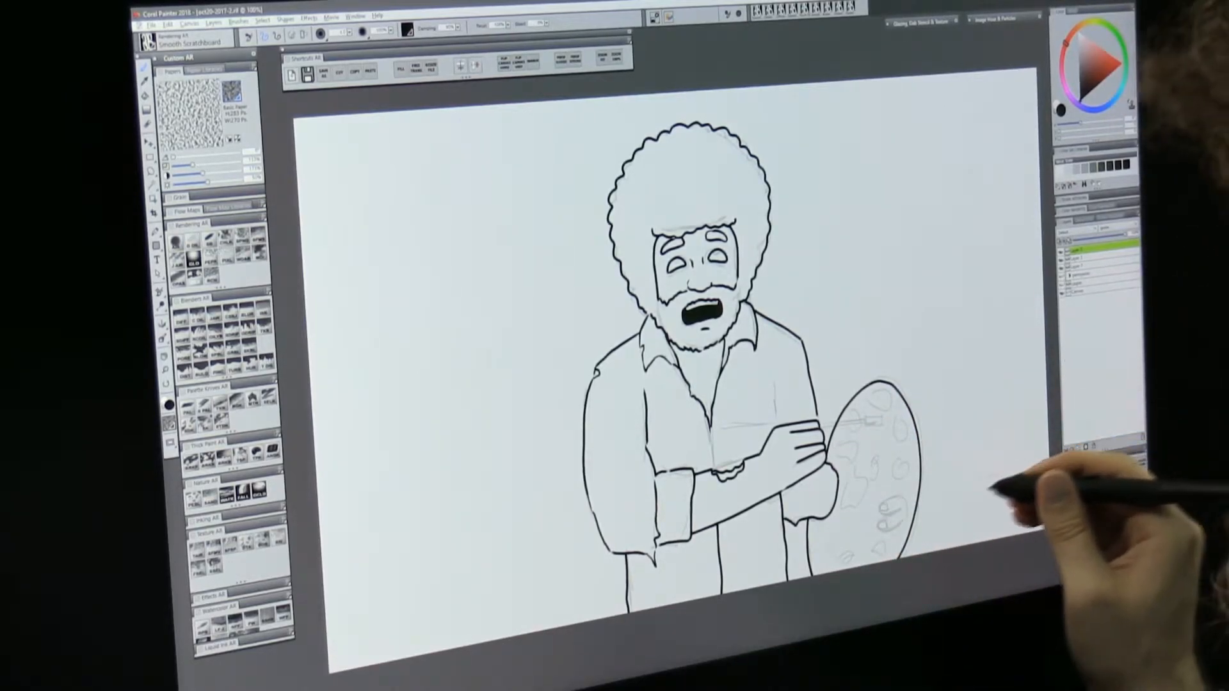
# - Ink the paintbrush handle and its bristles over the palette, undoing the stray stroke
pyautogui.moveTo(733, 437)
pyautogui.mouseDown()
pyautogui.moveTo(897, 460)
pyautogui.moveTo(871, 424)
pyautogui.moveTo(730, 434)
pyautogui.mouseUp()
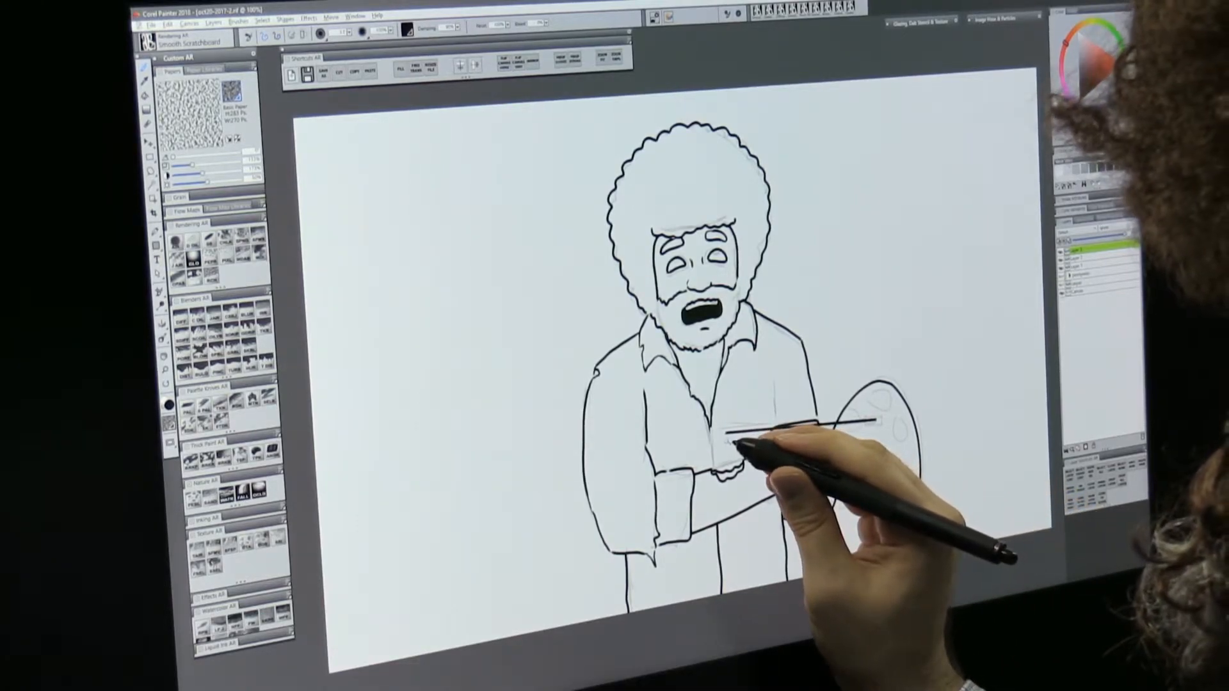
pyautogui.moveTo(864, 429); pyautogui.dragTo(875, 429)
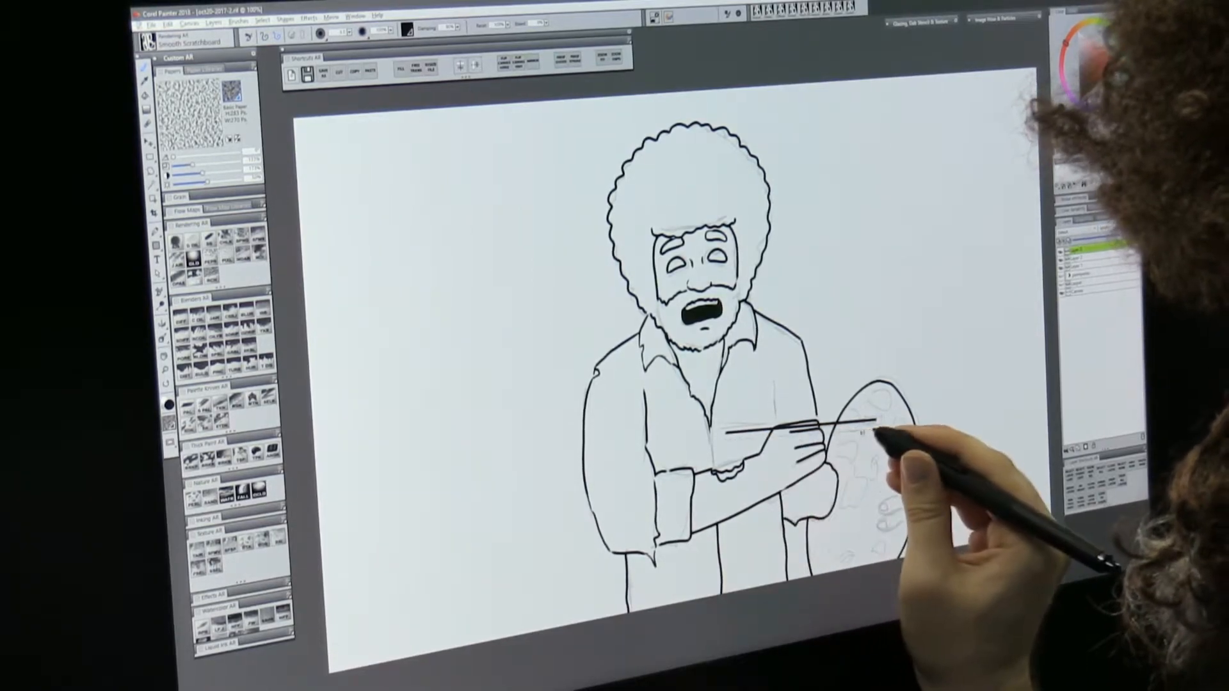
pyautogui.moveTo(821, 430); pyautogui.dragTo(875, 426)
pyautogui.moveTo(727, 441); pyautogui.dragTo(770, 436)
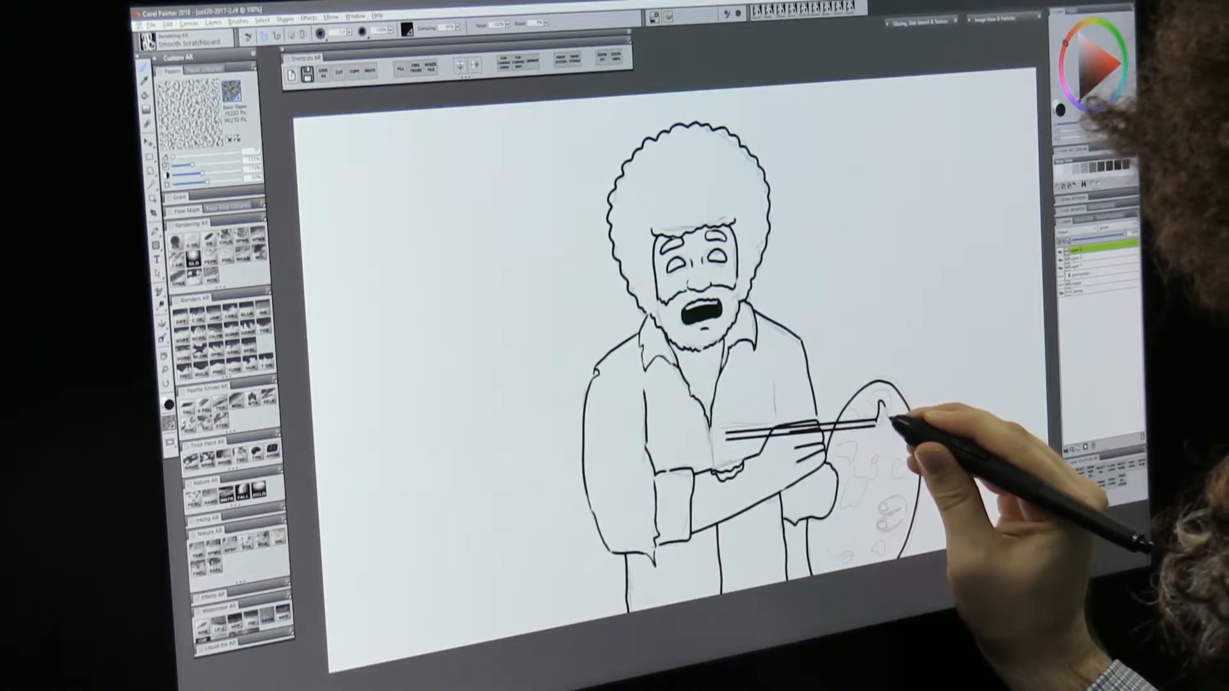
pyautogui.hotkey('ctrl', 'z')
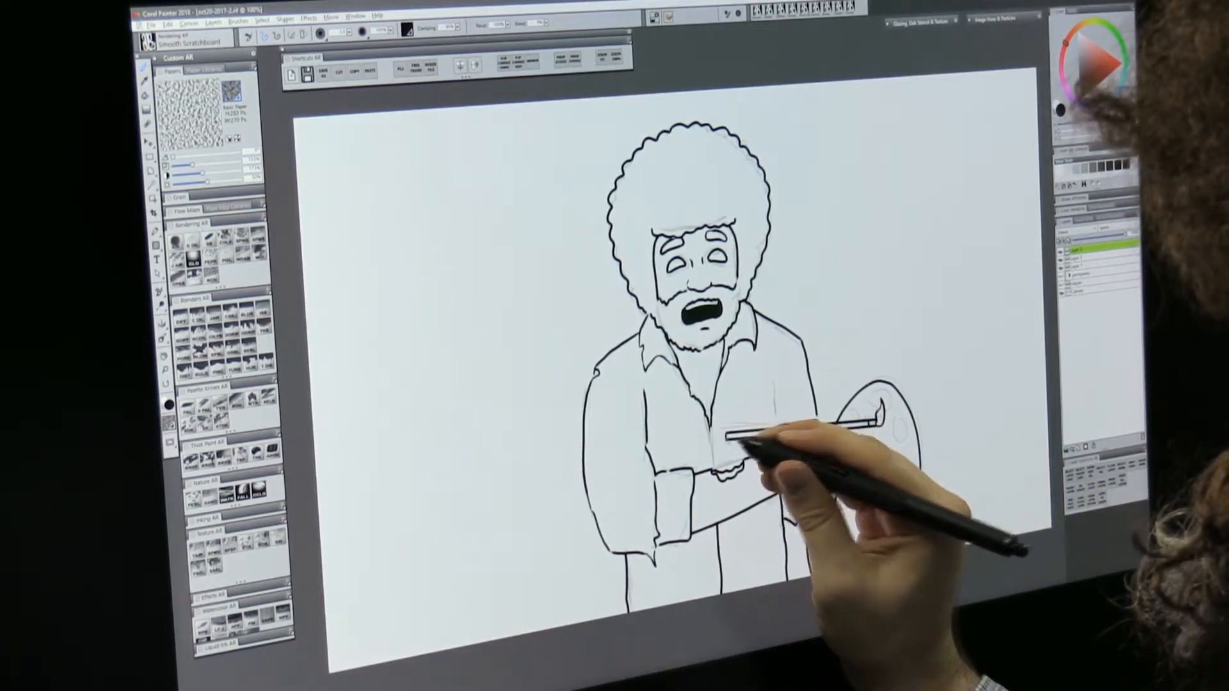
# - Erase the paintbrush handle lines that cross the hand, using a smaller eraser
pyautogui.press('n')
pyautogui.press('[')
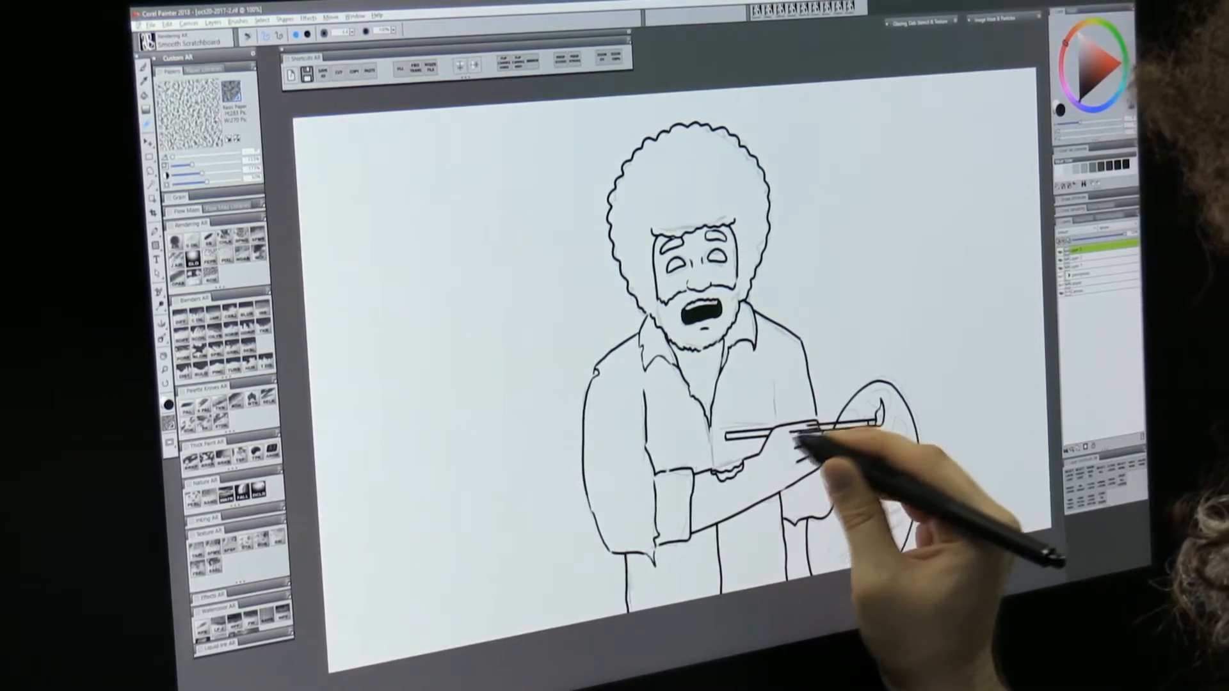
pyautogui.moveTo(806, 425); pyautogui.dragTo(824, 424)
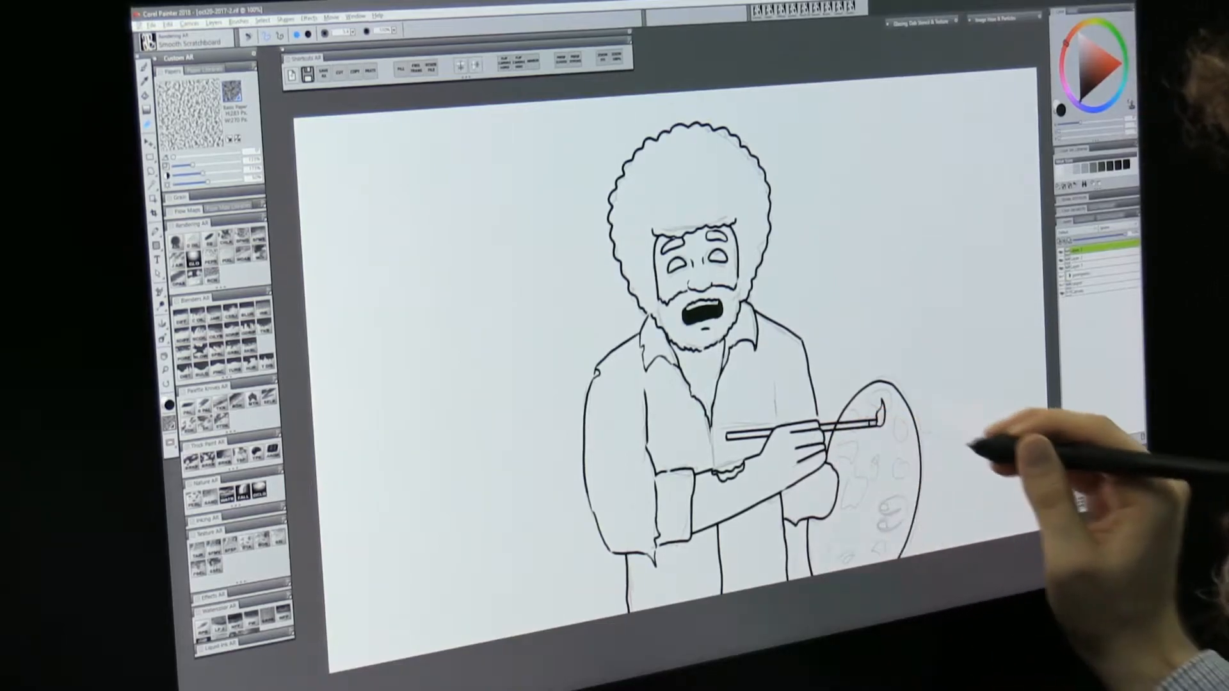
# - On the inking layer, outline the paint blobs across the upper, middle and lower parts of the palette
pyautogui.click(1098, 258)
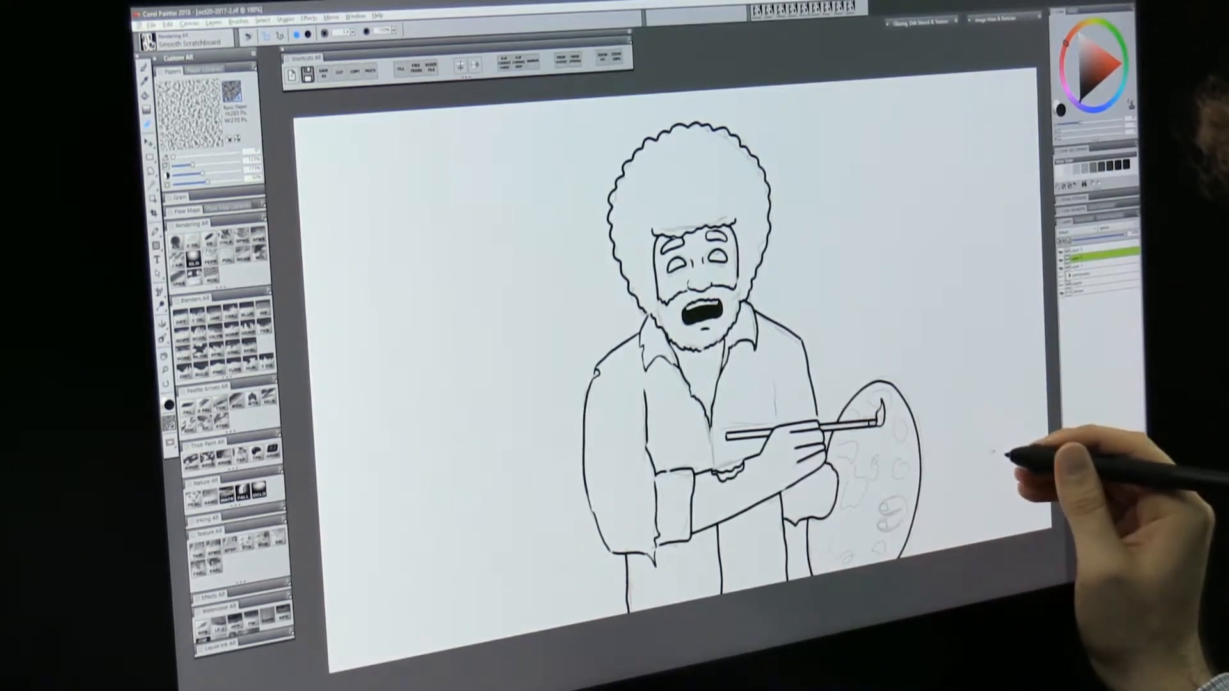
pyautogui.press('b')
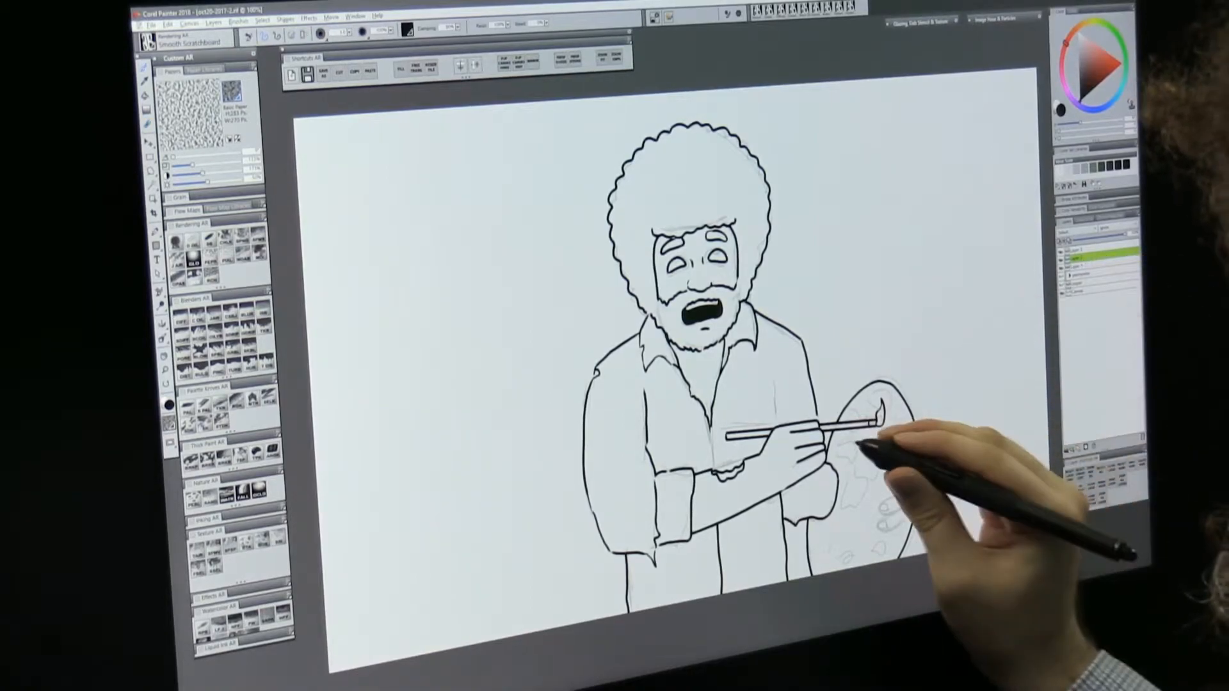
pyautogui.moveTo(852, 460)
pyautogui.mouseDown()
pyautogui.moveTo(857, 417)
pyautogui.moveTo(862, 434)
pyautogui.moveTo(890, 393)
pyautogui.moveTo(895, 416)
pyautogui.moveTo(916, 406)
pyautogui.moveTo(915, 441)
pyautogui.mouseUp()
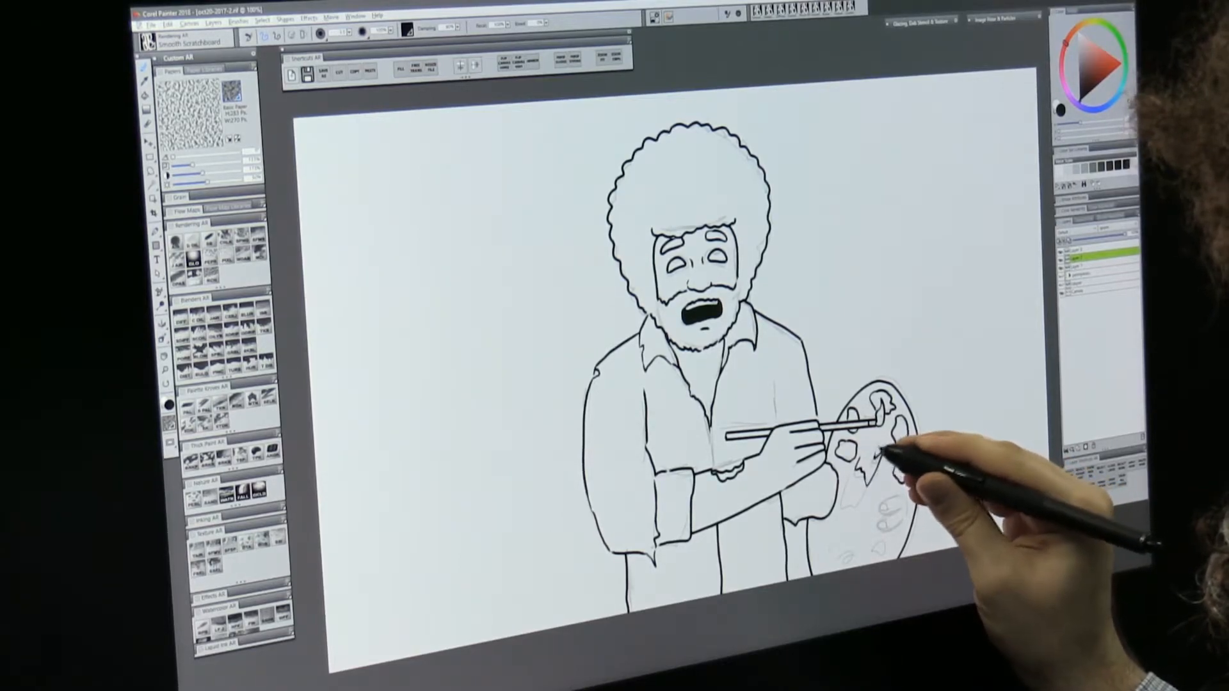
pyautogui.moveTo(871, 452); pyautogui.dragTo(855, 504)
pyautogui.moveTo(834, 545); pyautogui.dragTo(851, 558)
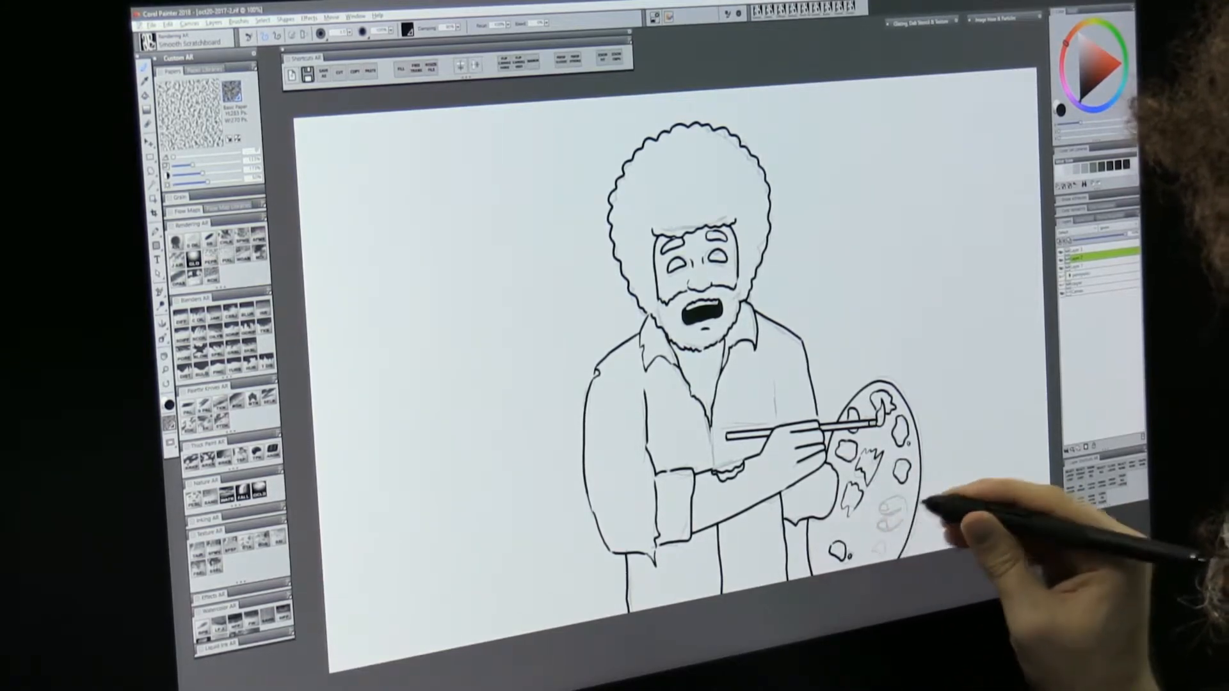
# - Ink the two fingertips with their nails that hold the palette and clean up their lines with the eraser
pyautogui.moveTo(905, 495); pyautogui.dragTo(883, 509)
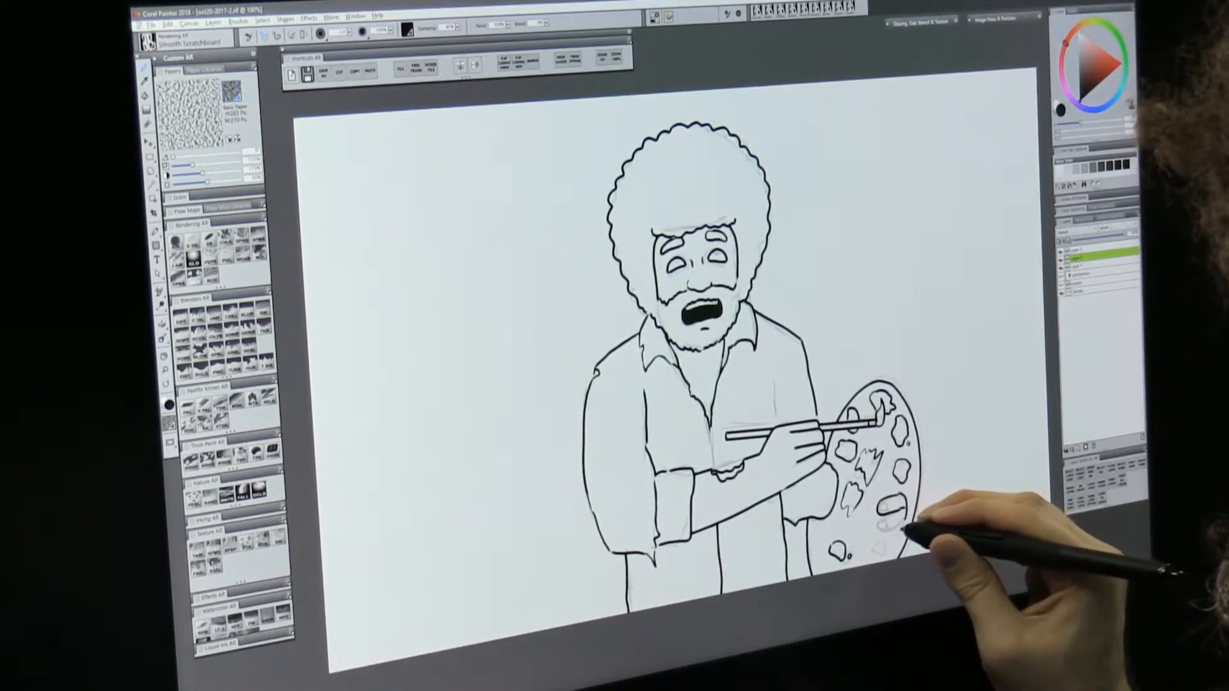
pyautogui.moveTo(881, 529); pyautogui.dragTo(910, 510)
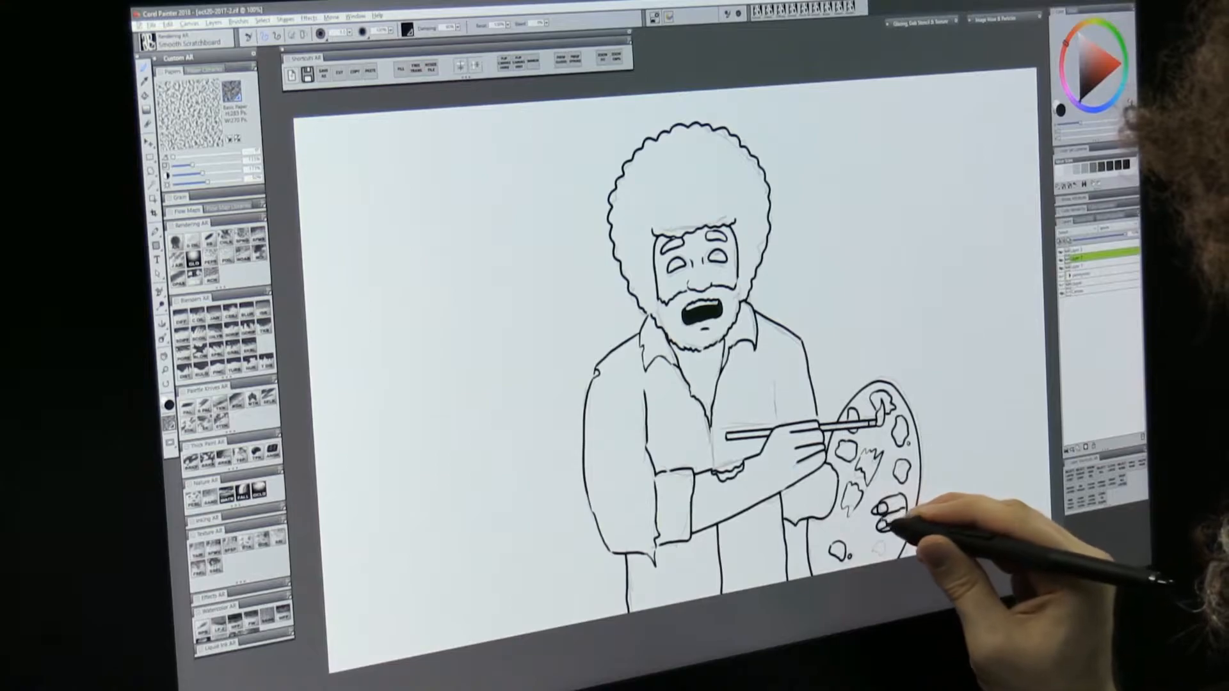
pyautogui.moveTo(889, 529); pyautogui.dragTo(905, 524)
pyautogui.press('n')
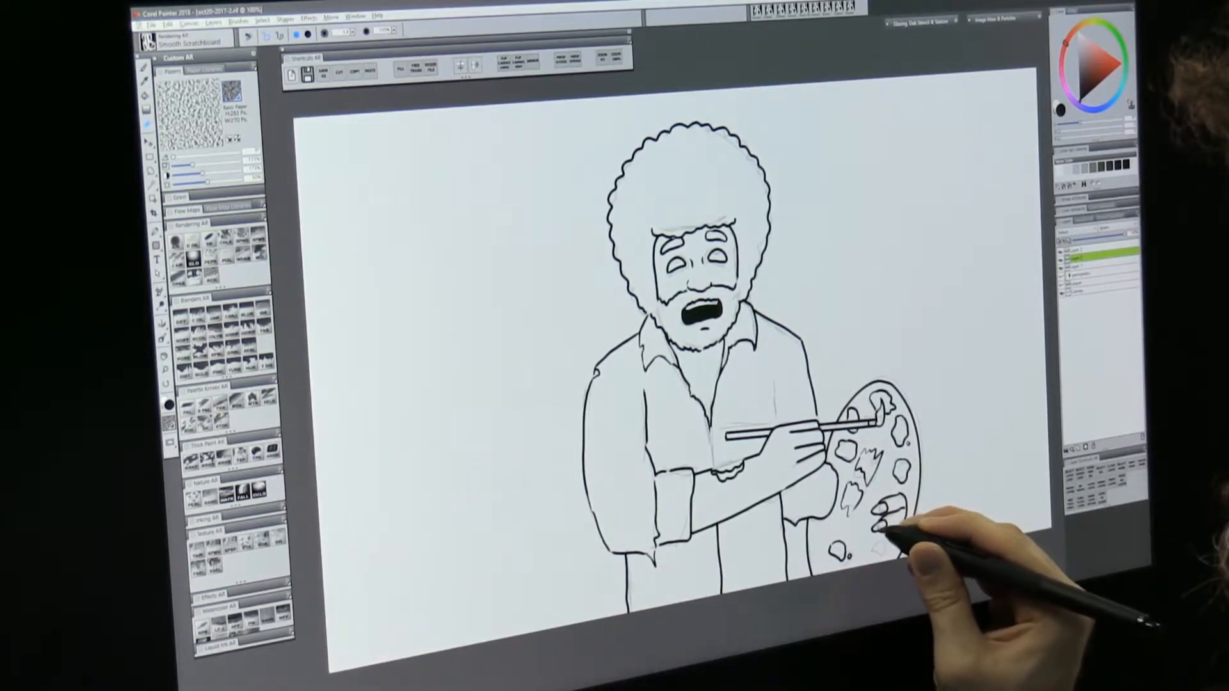
pyautogui.press('b')
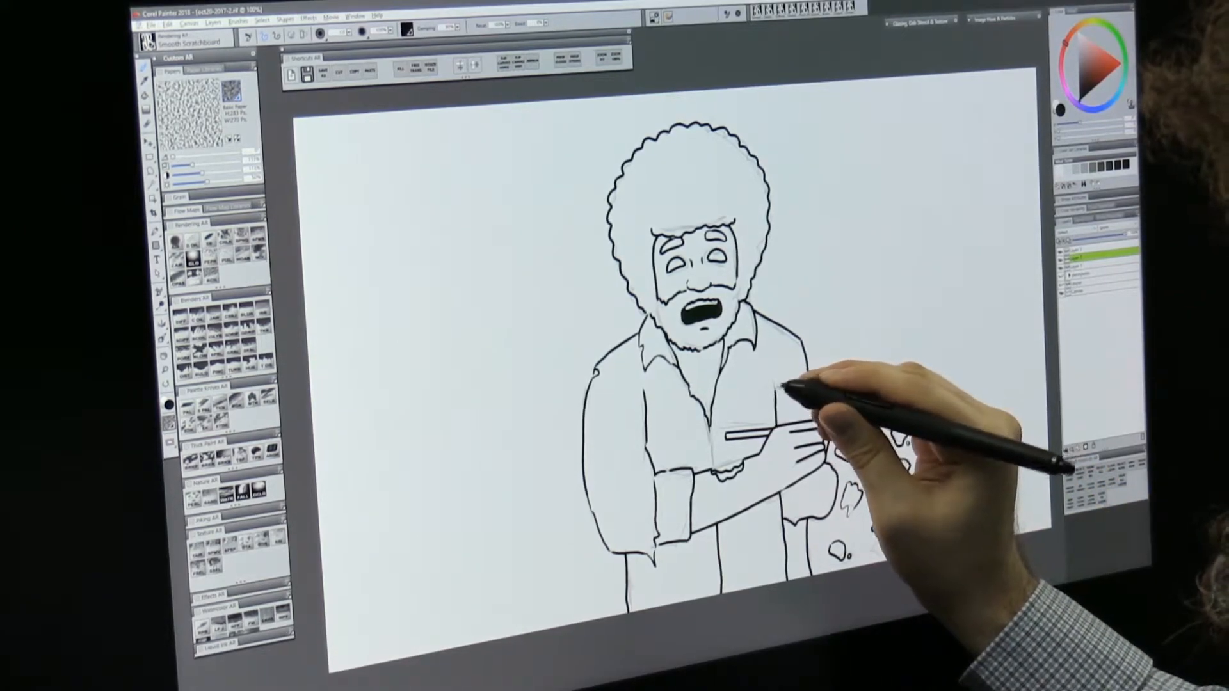
# - Ink the shirt fold beside the chest, short hair strokes on the chest and forearm, and small curl marks inside the afro
pyautogui.moveTo(777, 377); pyautogui.dragTo(777, 407)
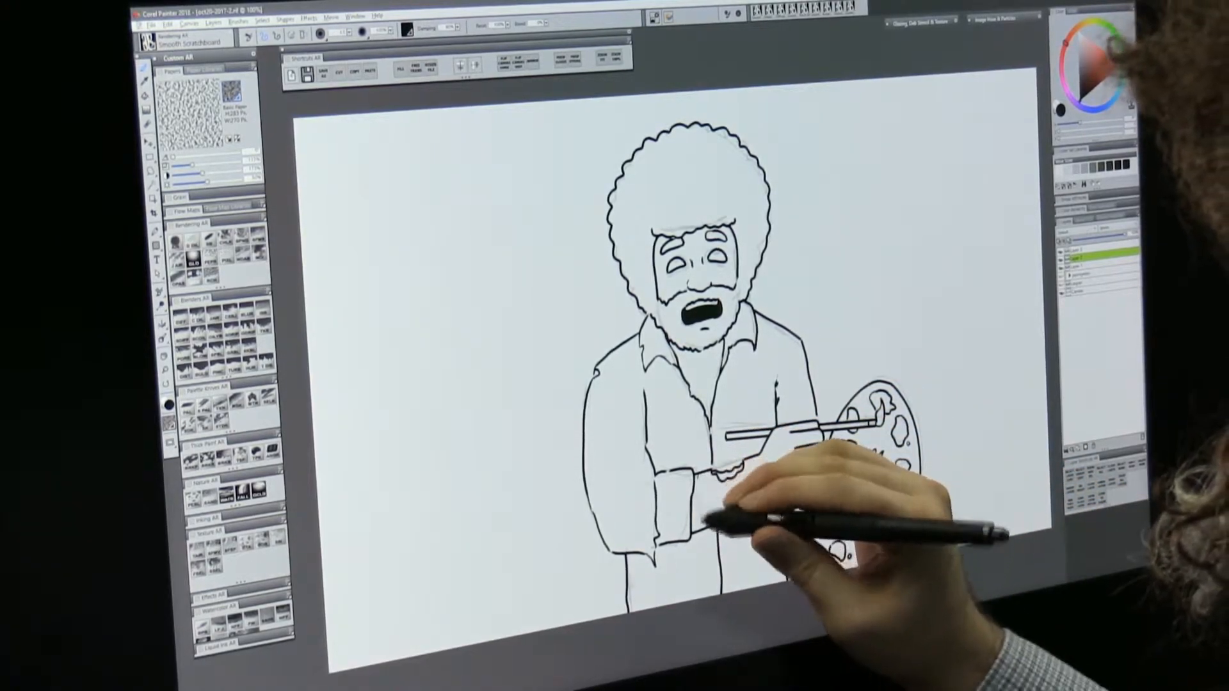
pyautogui.moveTo(716, 474)
pyautogui.mouseDown()
pyautogui.moveTo(727, 501)
pyautogui.moveTo(732, 475)
pyautogui.moveTo(733, 496)
pyautogui.moveTo(756, 462)
pyautogui.moveTo(756, 491)
pyautogui.moveTo(767, 450)
pyautogui.moveTo(767, 486)
pyautogui.moveTo(777, 464)
pyautogui.mouseUp()
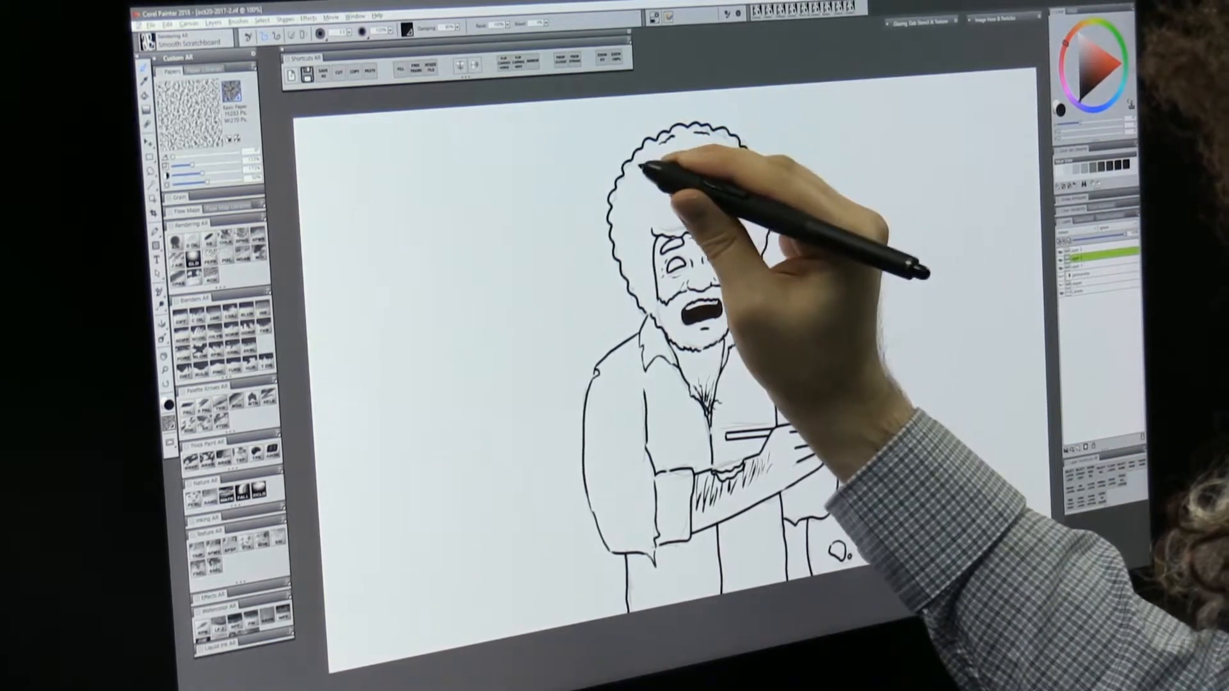
pyautogui.moveTo(618, 207); pyautogui.dragTo(617, 221)
pyautogui.moveTo(641, 285); pyautogui.dragTo(646, 298)
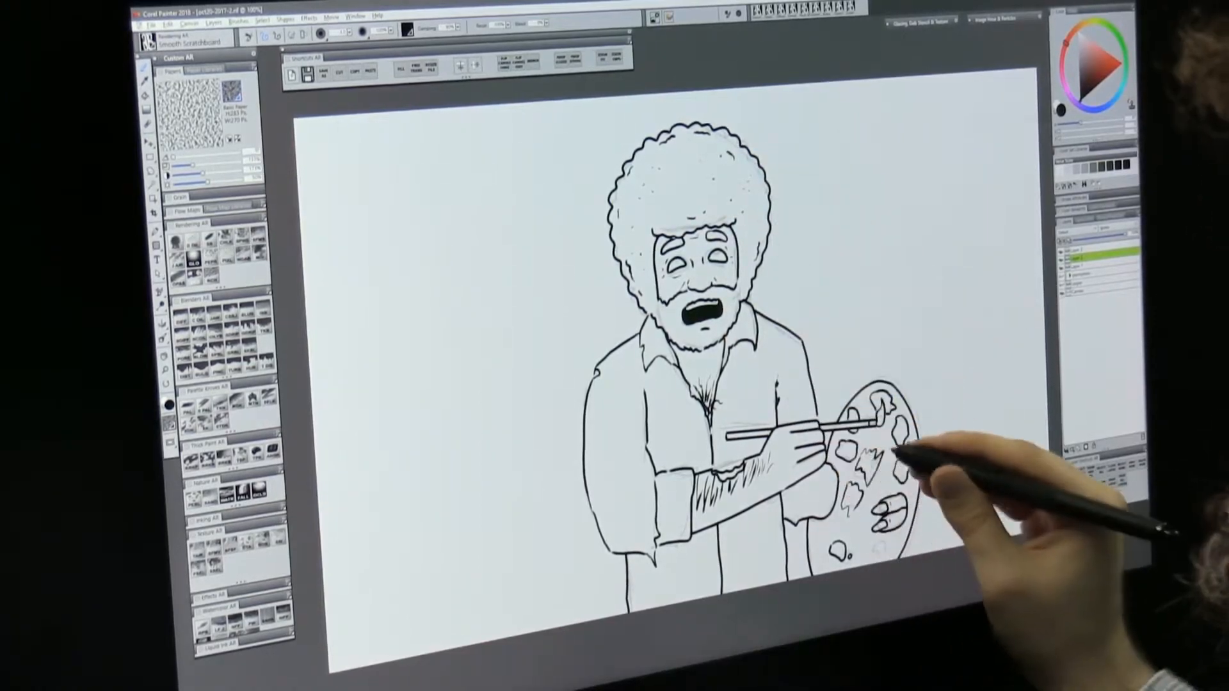
# - Add small ink texture marks and creases to the palette, shirt front, shoulder, sleeves and lower shirt
pyautogui.moveTo(905, 458); pyautogui.dragTo(919, 508)
pyautogui.moveTo(605, 433)
pyautogui.mouseDown()
pyautogui.moveTo(616, 431)
pyautogui.moveTo(625, 507)
pyautogui.moveTo(674, 417)
pyautogui.moveTo(680, 444)
pyautogui.moveTo(789, 357)
pyautogui.moveTo(812, 430)
pyautogui.moveTo(794, 358)
pyautogui.moveTo(794, 374)
pyautogui.mouseUp()
pyautogui.moveTo(791, 401); pyautogui.dragTo(801, 407)
pyautogui.moveTo(745, 546); pyautogui.dragTo(746, 553)
pyautogui.moveTo(755, 546); pyautogui.dragTo(755, 557)
pyautogui.click(681, 586)
pyautogui.moveTo(809, 514); pyautogui.dragTo(831, 507)
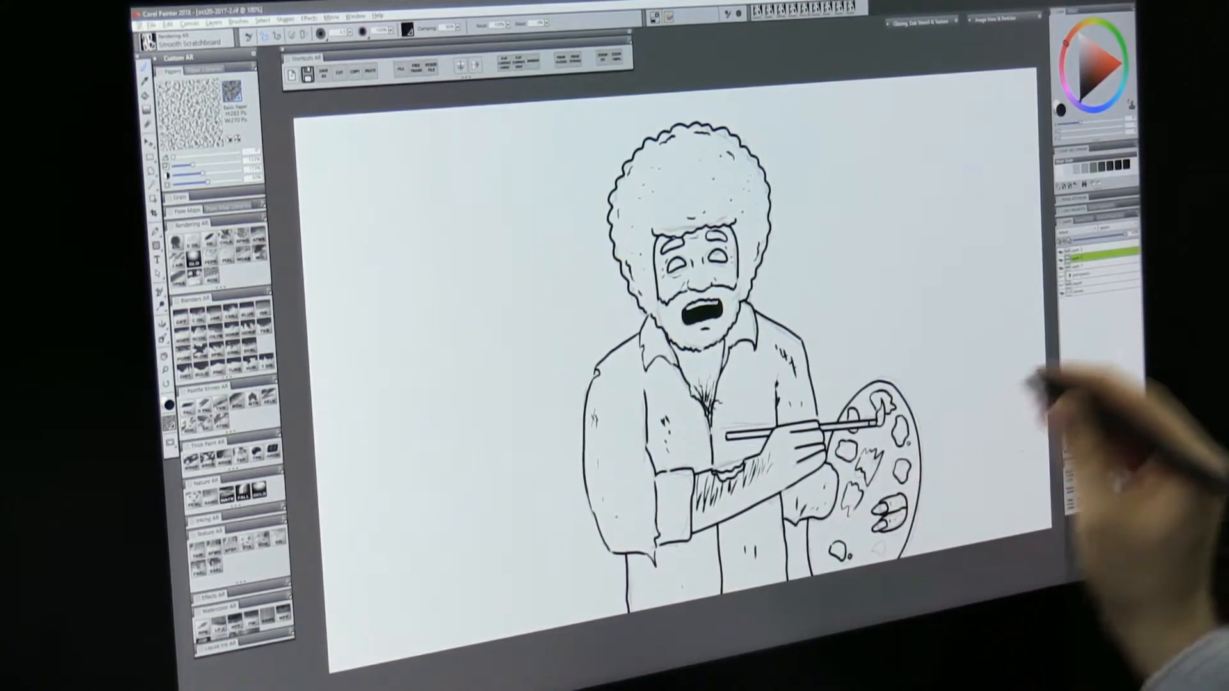
# - Delete the rough sketch layer and Layer 3, keeping Layer 2 with the line art
pyautogui.click(1093, 266)
pyautogui.click(1142, 438)
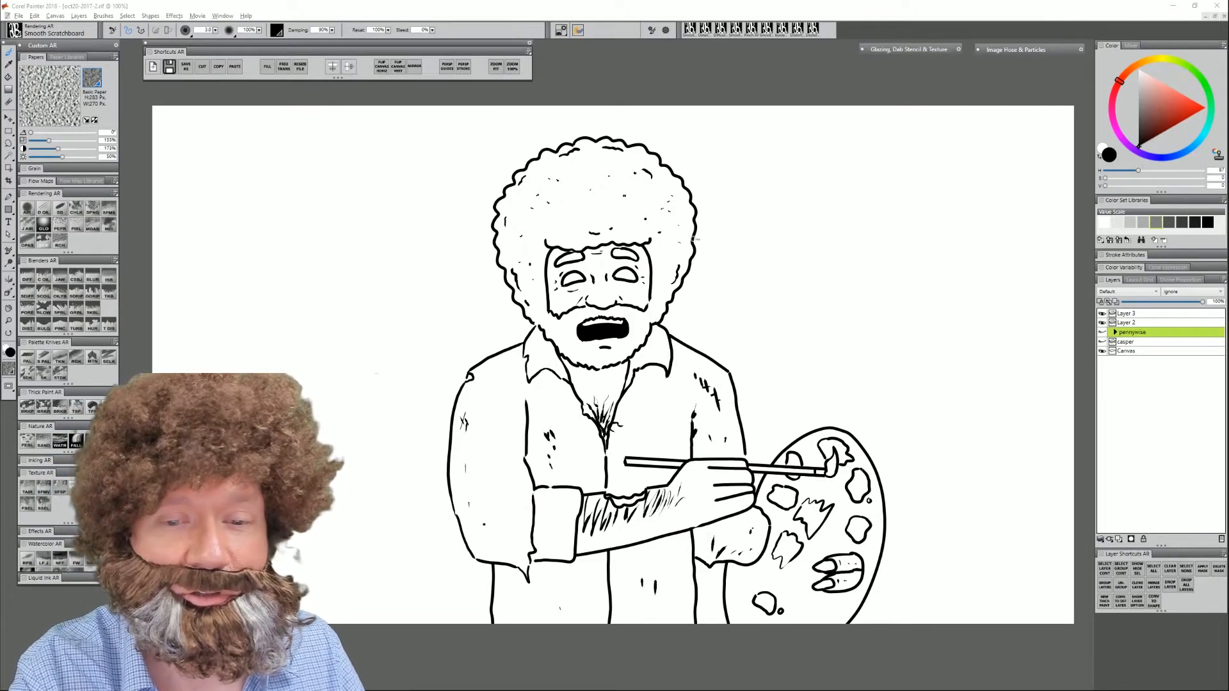
pyautogui.click(1134, 322)
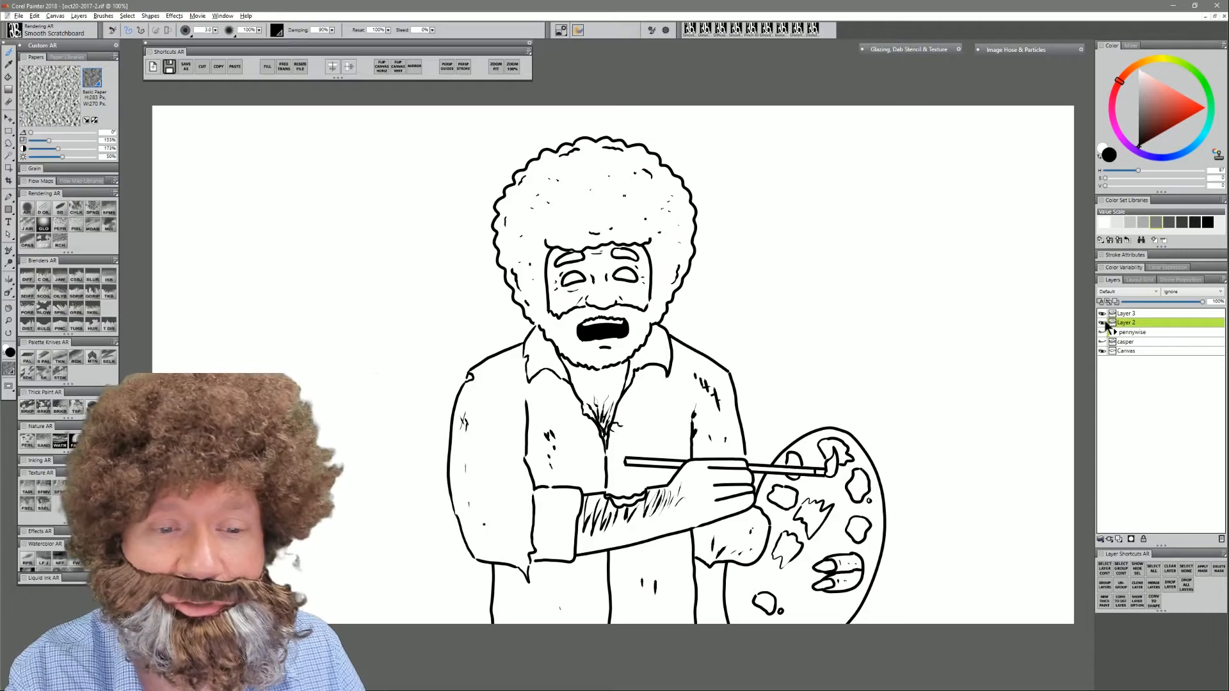
pyautogui.click(1103, 322)
pyautogui.click(1102, 321)
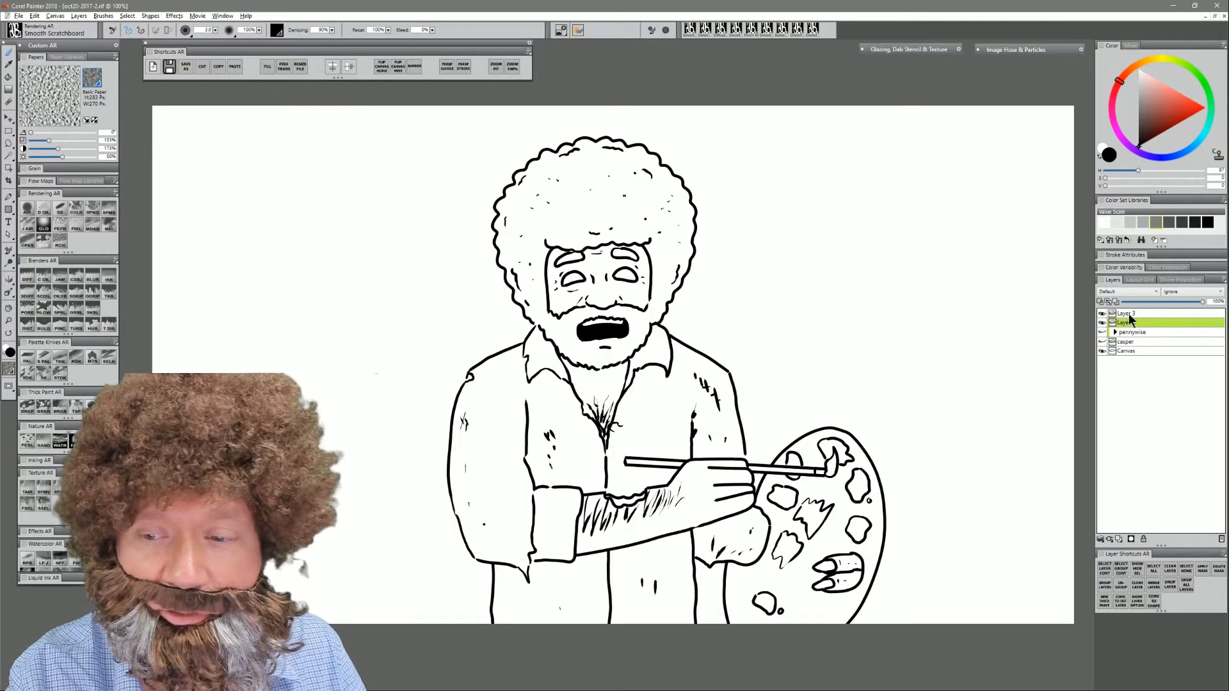
pyautogui.click(1134, 314)
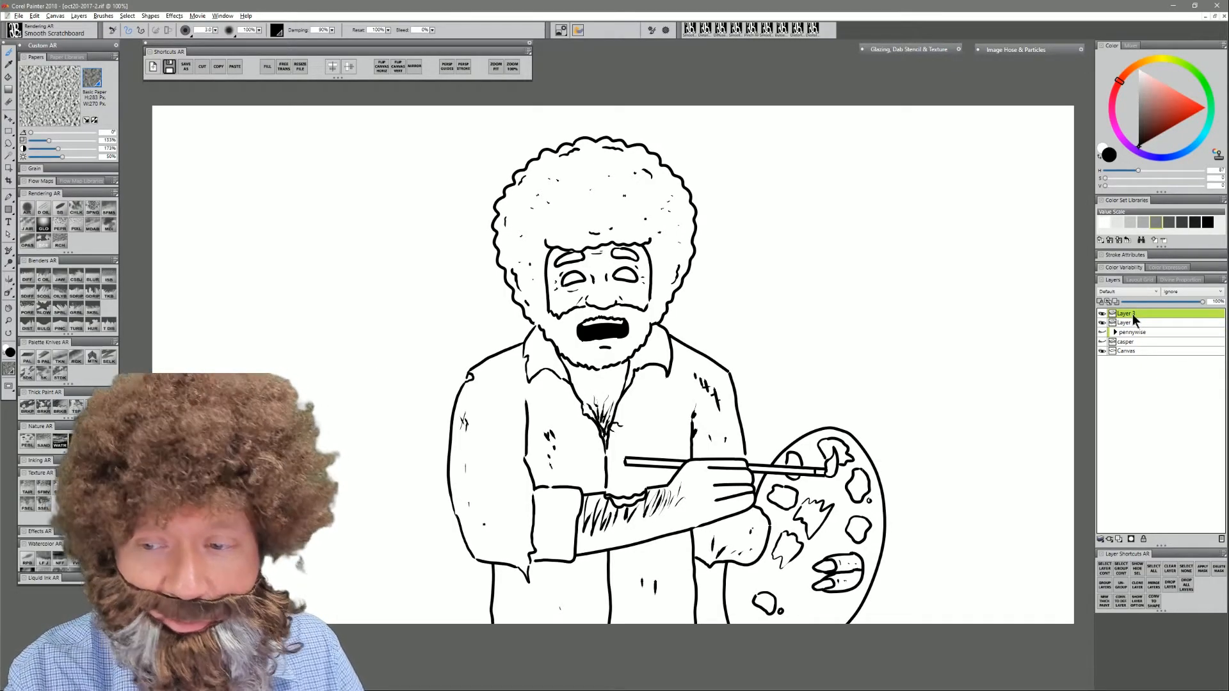
pyautogui.press('Delete')
# - Erase the lower finger line of the brush-holding hand with a resized eraser and redraw it with the ink brush
pyautogui.press('n')
pyautogui.press(']')
pyautogui.press(']')
pyautogui.press(']')
pyautogui.press(']')
pyautogui.moveTo(716, 501); pyautogui.dragTo(745, 494)
pyautogui.press('[')
pyautogui.press('[')
pyautogui.press('[')
pyautogui.press('[')
pyautogui.press('[')
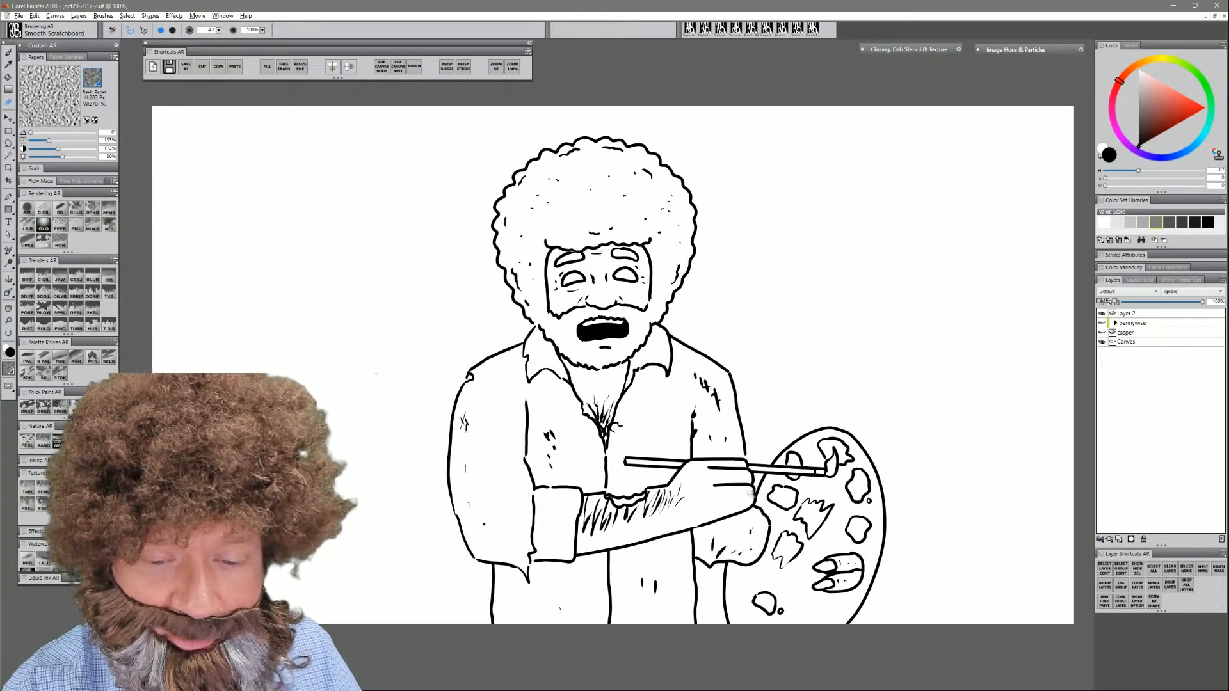
pyautogui.press('b')
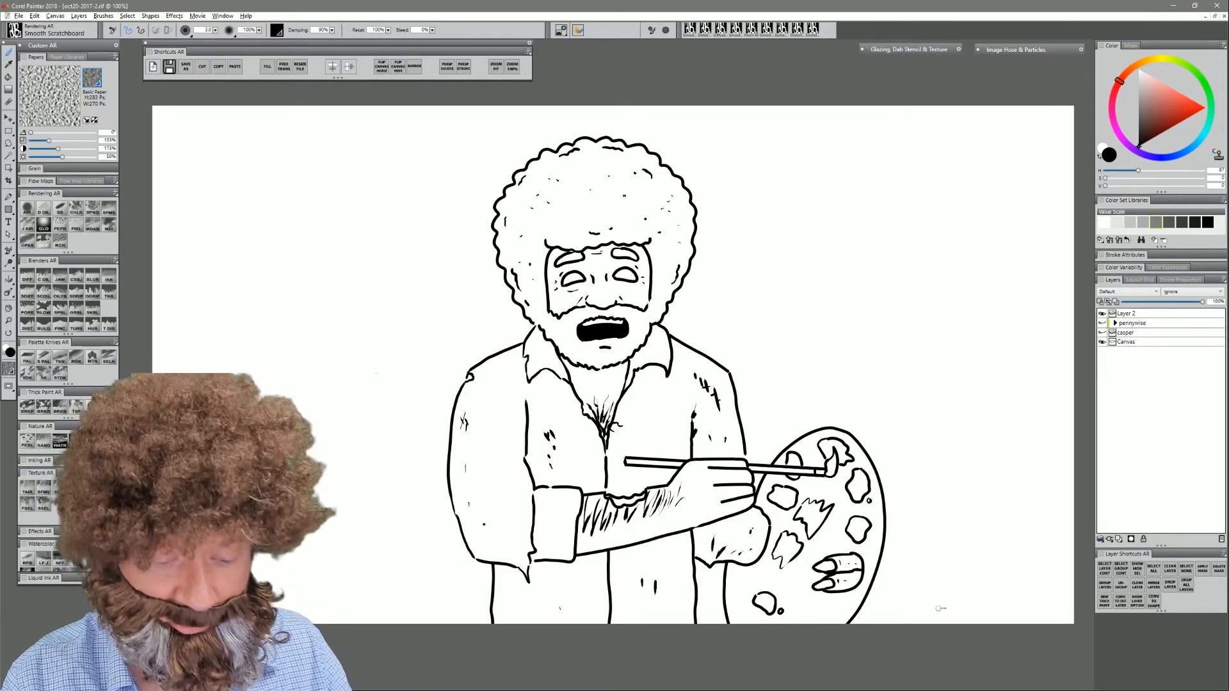
# - Erase and redraw the upper finger line of the brush-holding hand, and hatch shadows on the collar and shirt edges
pyautogui.press('n')
pyautogui.moveTo(712, 469); pyautogui.dragTo(744, 471)
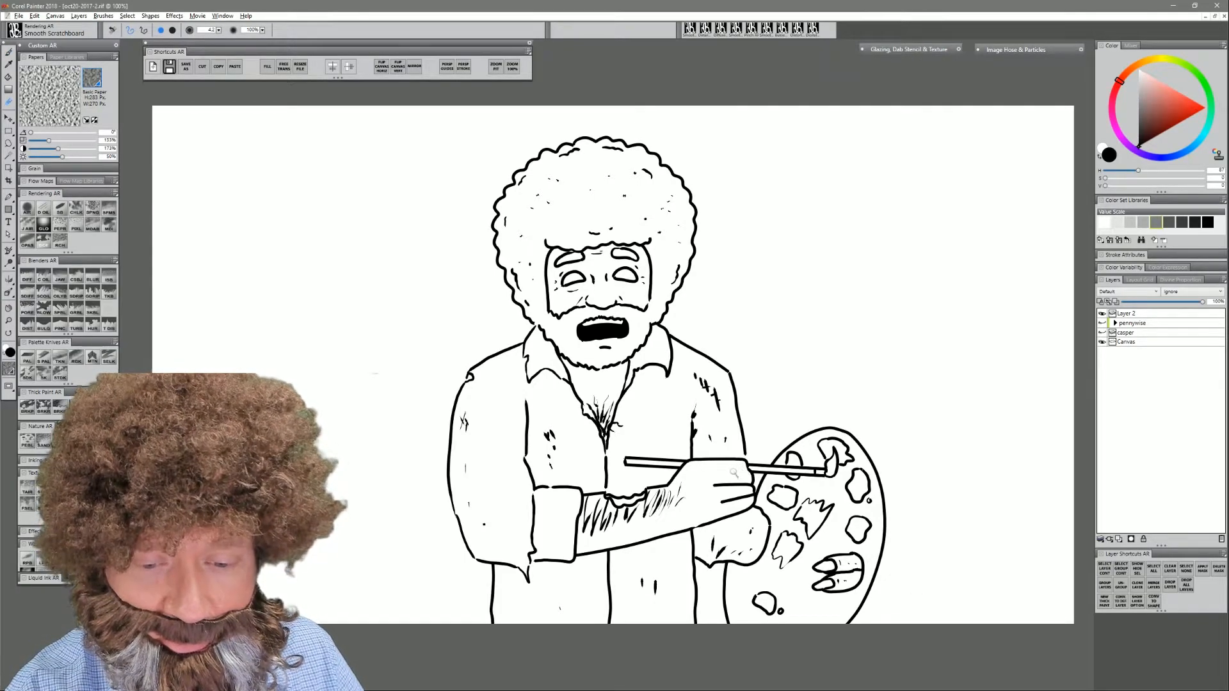
pyautogui.press('b')
pyautogui.moveTo(749, 471); pyautogui.dragTo(719, 469)
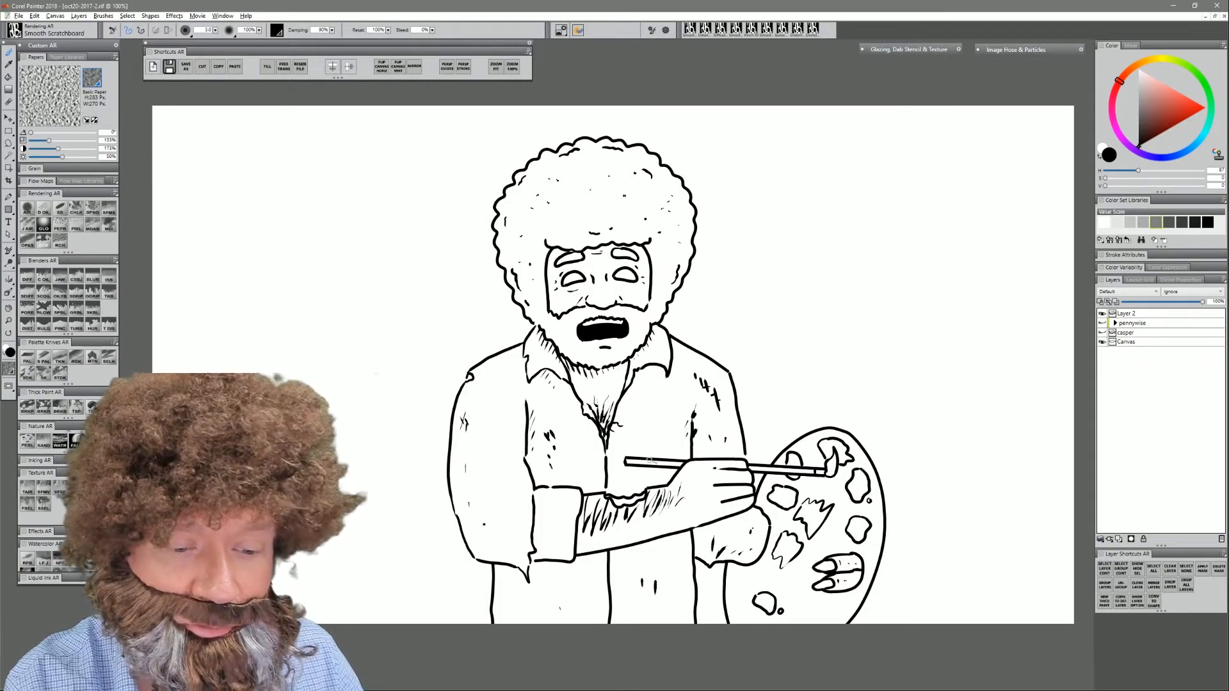
pyautogui.moveTo(503, 570)
pyautogui.mouseDown()
pyautogui.moveTo(493, 611)
pyautogui.moveTo(509, 602)
pyautogui.moveTo(494, 627)
pyautogui.mouseUp()
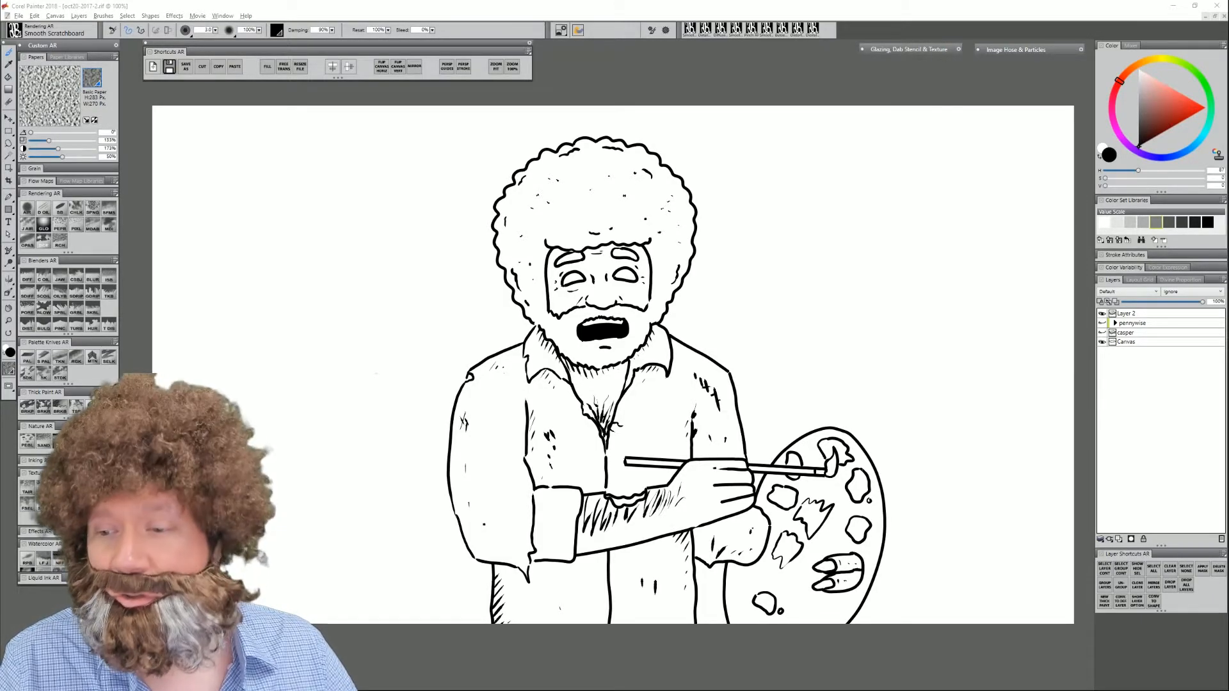
# - Rename the line art layer to "ink"
pyautogui.doubleClick(1128, 313)
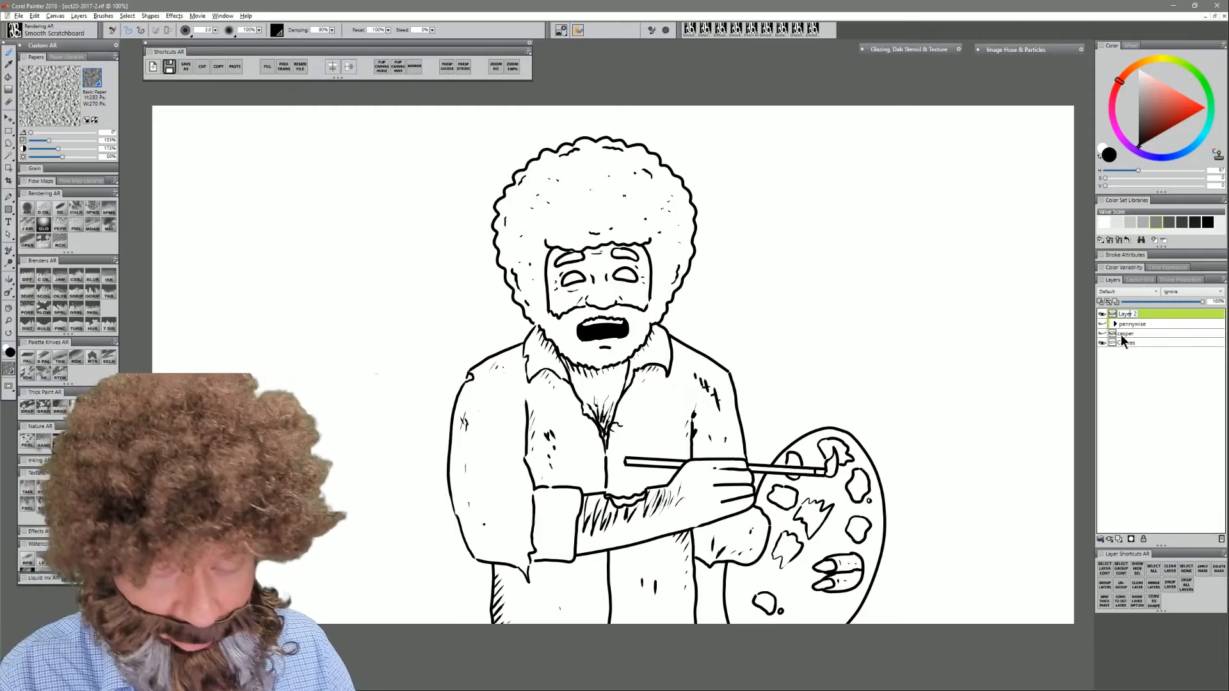
pyautogui.write('ink')
pyautogui.press('Return')
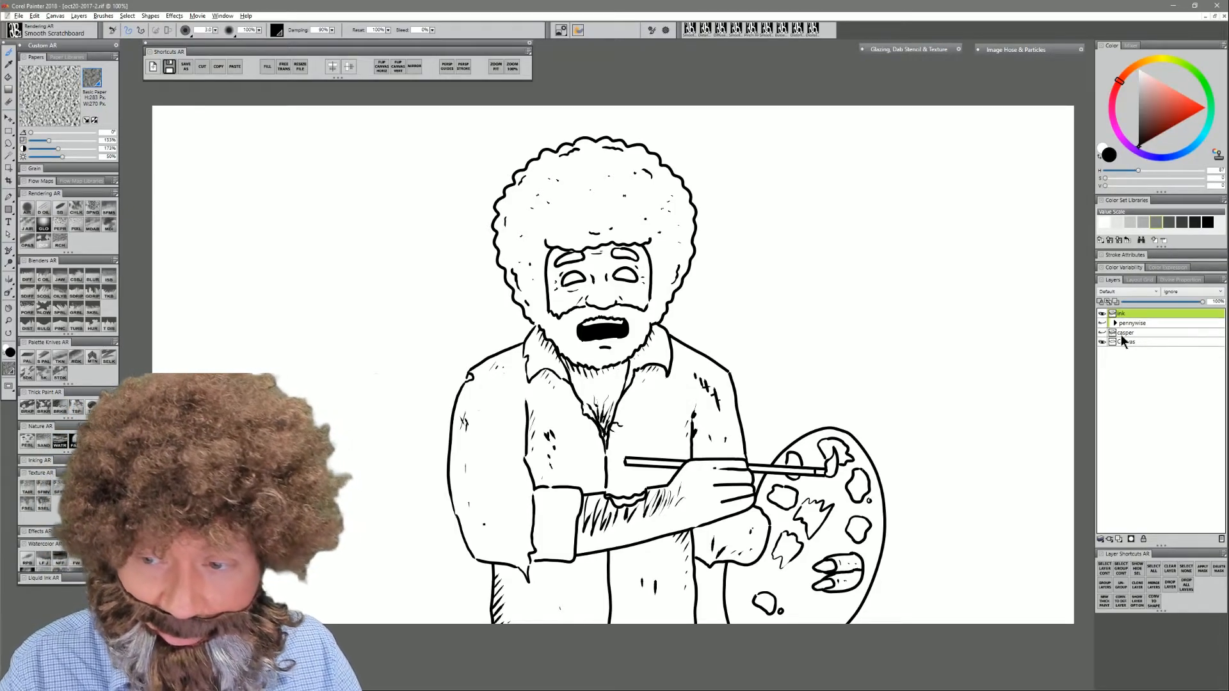
# - Create a new layer directly beneath the ink layer and name it "hair"
pyautogui.hotkey('ctrl', 'shift', 'n')
pyautogui.moveTo(1124, 314); pyautogui.dragTo(1129, 327)
pyautogui.doubleClick(1128, 323)
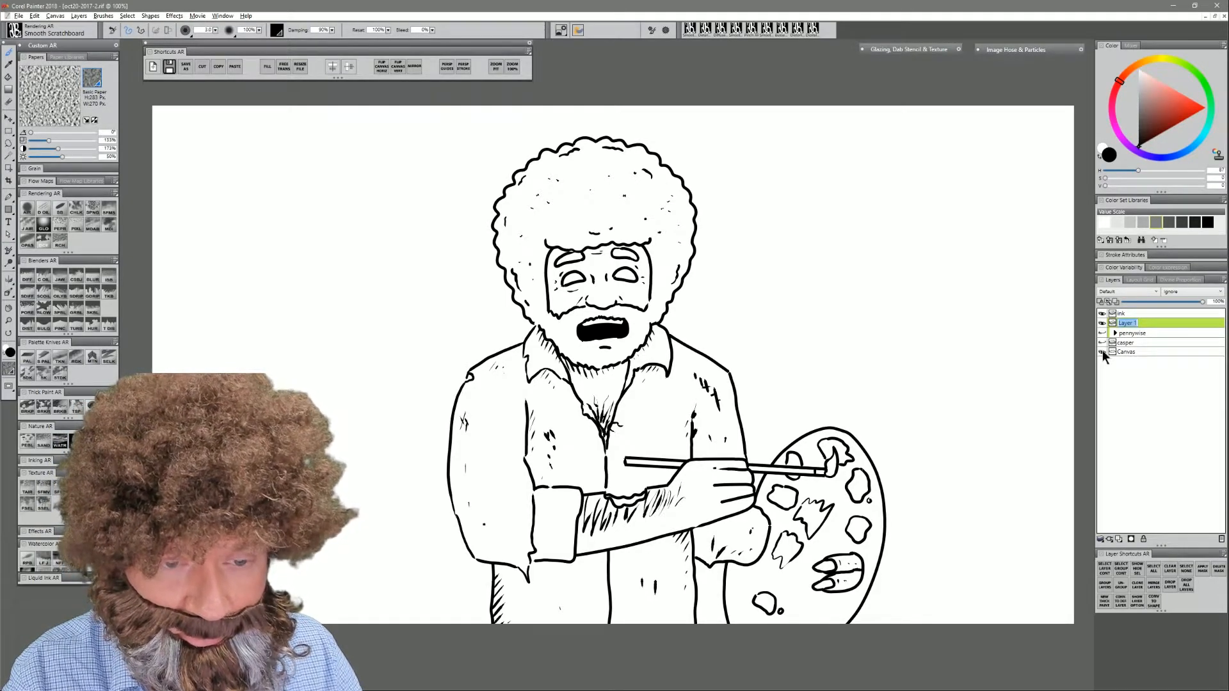
pyautogui.write('hair')
pyautogui.press('Return')
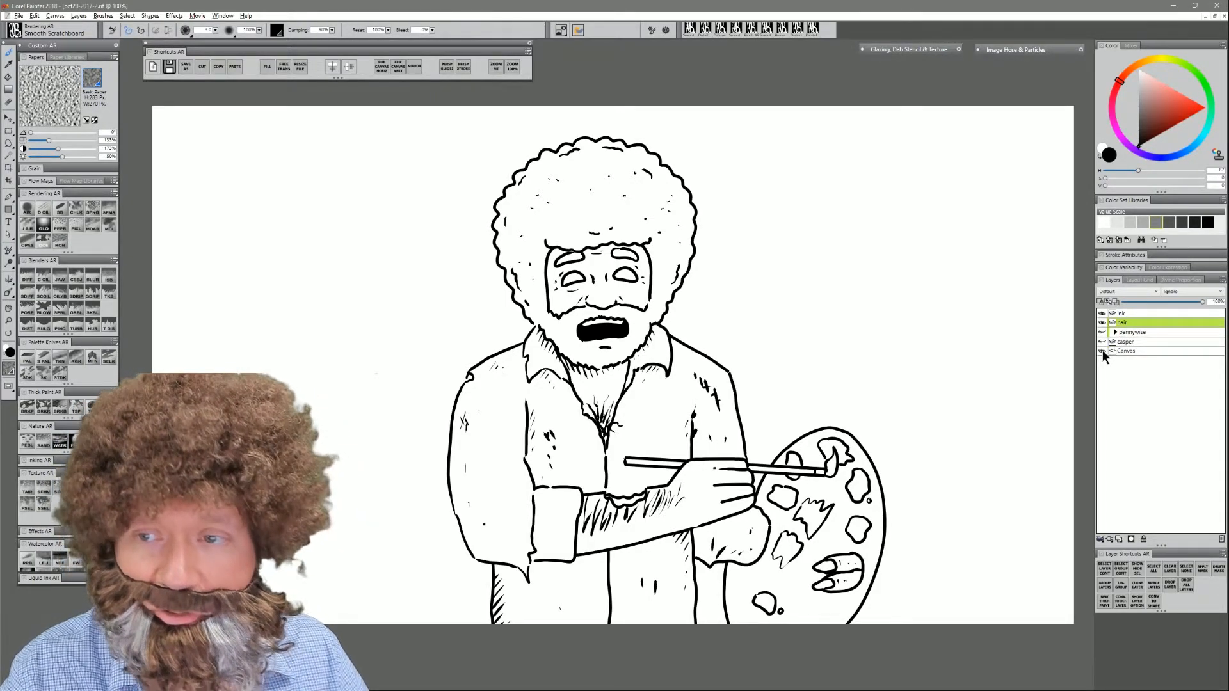
# - Pick a medium orange-brown and paint along the inside of the afro's upper left outline with a larger brush
pyautogui.click(1139, 63)
pyautogui.moveTo(1154, 77); pyautogui.dragTo(1153, 120)
pyautogui.click(1134, 66)
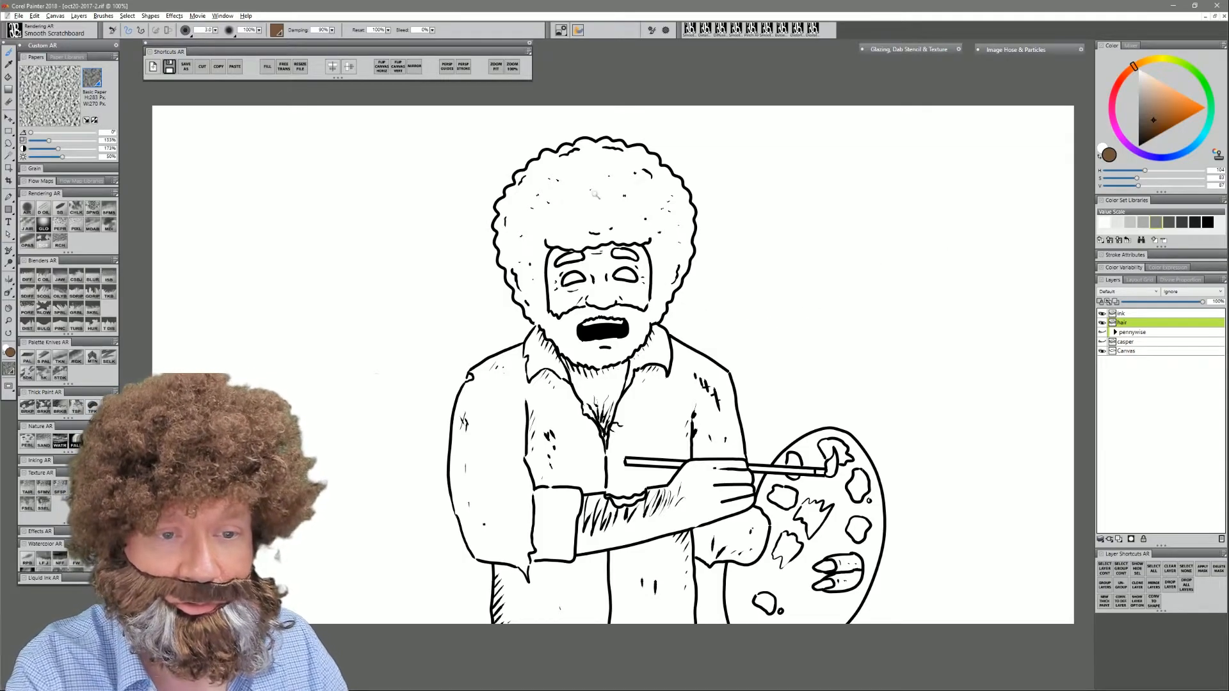
pyautogui.press(']')
pyautogui.press(']')
pyautogui.press(']')
pyautogui.moveTo(588, 142)
pyautogui.mouseDown()
pyautogui.moveTo(517, 176)
pyautogui.moveTo(508, 198)
pyautogui.moveTo(518, 176)
pyautogui.moveTo(500, 204)
pyautogui.moveTo(503, 257)
pyautogui.mouseUp()
# - Readjust the brush size and paint a closed brown border just inside the outer outline of the afro and beard
pyautogui.press('[')
pyautogui.press('[')
pyautogui.press('[')
pyautogui.press('[')
pyautogui.press('[')
pyautogui.press('[')
pyautogui.press('[')
pyautogui.press(']')
pyautogui.press(']')
pyautogui.press(']')
pyautogui.press(']')
pyautogui.press(']')
pyautogui.moveTo(502, 258)
pyautogui.mouseDown()
pyautogui.moveTo(531, 312)
pyautogui.moveTo(575, 347)
pyautogui.moveTo(563, 349)
pyautogui.moveTo(600, 363)
pyautogui.moveTo(627, 356)
pyautogui.moveTo(599, 363)
pyautogui.moveTo(640, 342)
pyautogui.moveTo(670, 293)
pyautogui.moveTo(659, 308)
pyautogui.moveTo(690, 235)
pyautogui.moveTo(690, 248)
pyautogui.moveTo(690, 208)
pyautogui.moveTo(648, 156)
pyautogui.moveTo(593, 144)
pyautogui.moveTo(605, 142)
pyautogui.mouseUp()
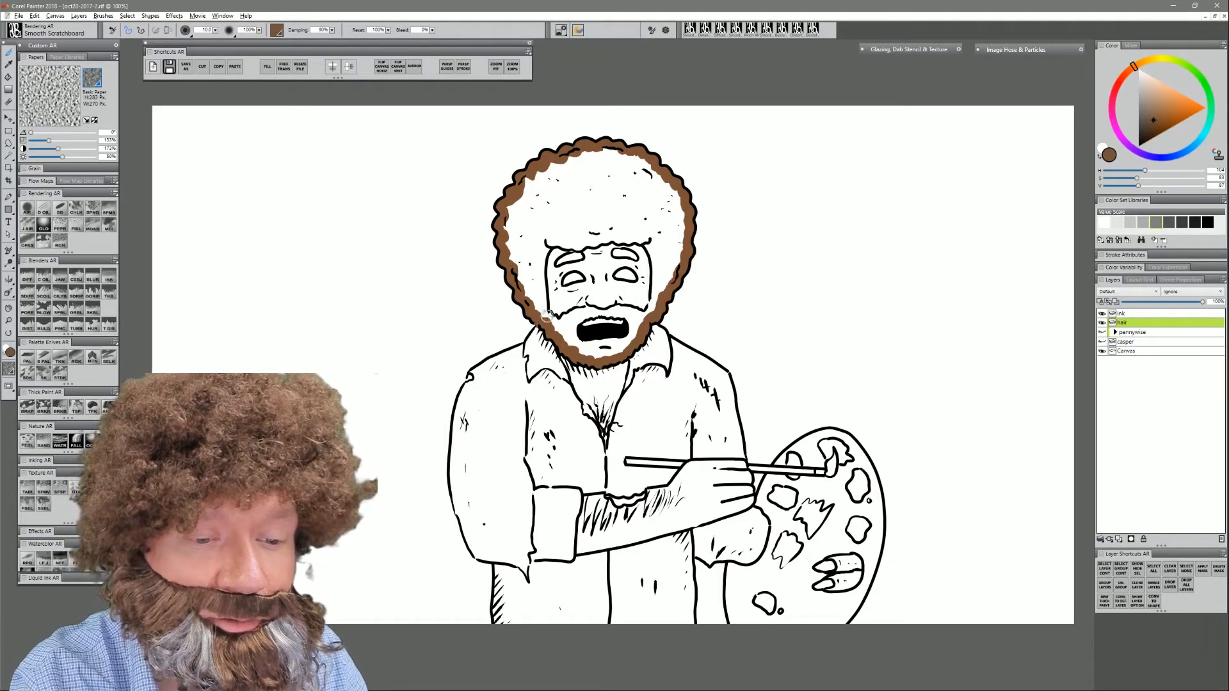
# - Paint the brown border around the face and moustache, and fill the enclosed afro and beard areas with the same brown
pyautogui.moveTo(544, 315)
pyautogui.mouseDown()
pyautogui.moveTo(539, 256)
pyautogui.moveTo(553, 237)
pyautogui.moveTo(543, 306)
pyautogui.moveTo(566, 245)
pyautogui.moveTo(553, 241)
pyautogui.moveTo(584, 240)
pyautogui.moveTo(577, 247)
pyautogui.moveTo(629, 228)
pyautogui.moveTo(615, 239)
pyautogui.moveTo(651, 247)
pyautogui.moveTo(649, 314)
pyautogui.moveTo(645, 295)
pyautogui.moveTo(546, 298)
pyautogui.moveTo(633, 314)
pyautogui.moveTo(554, 324)
pyautogui.moveTo(549, 312)
pyautogui.moveTo(648, 325)
pyautogui.mouseUp()
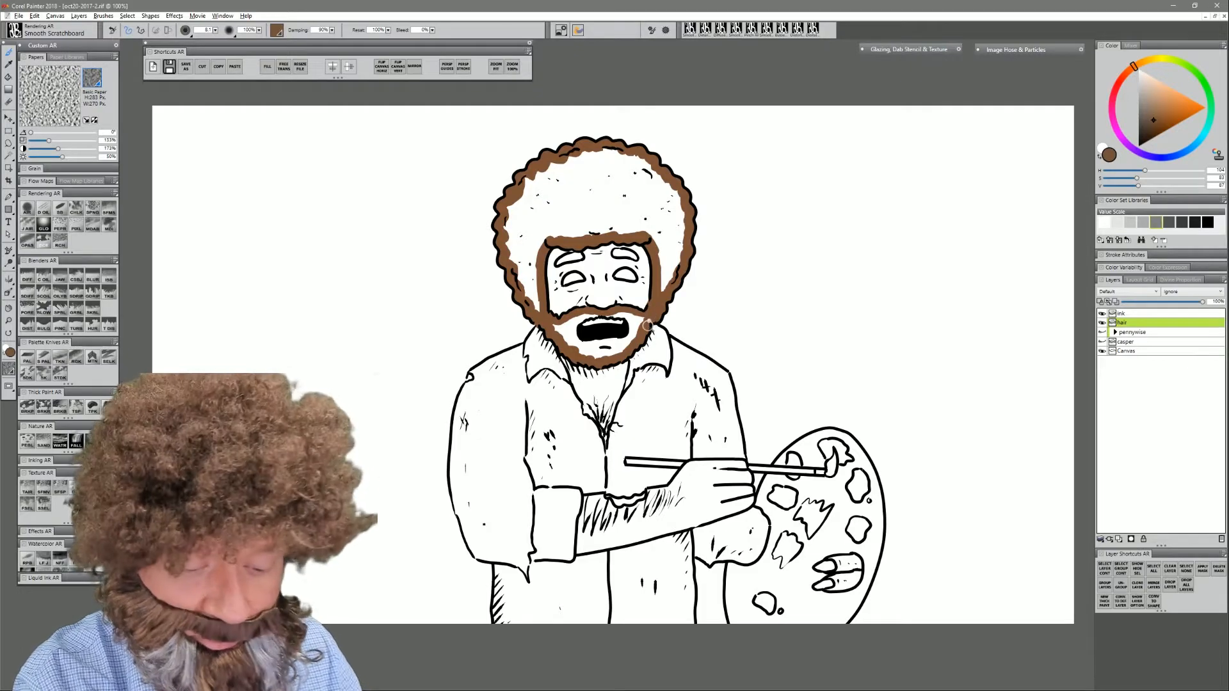
pyautogui.press('k')
pyautogui.click(634, 324)
pyautogui.click(665, 232)
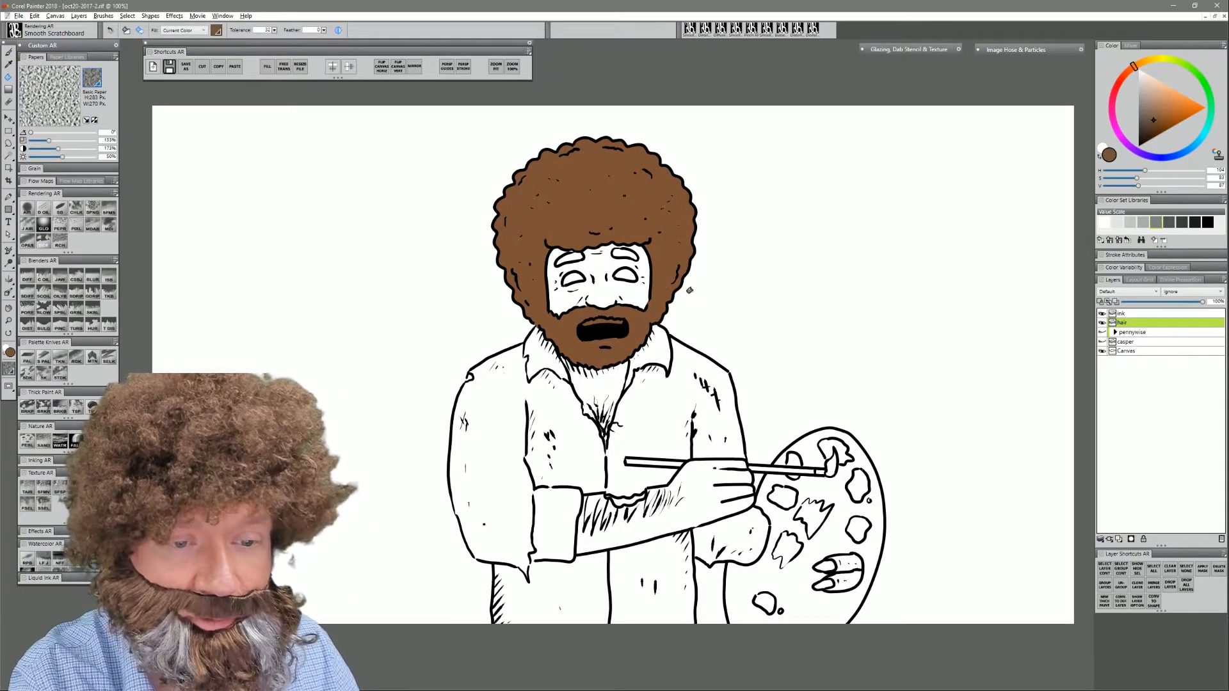
# - Paint both eyebrows brown and erase the brown from the upper part of the open mouth with a larger eraser
pyautogui.press('b')
pyautogui.moveTo(560, 263); pyautogui.dragTo(636, 257)
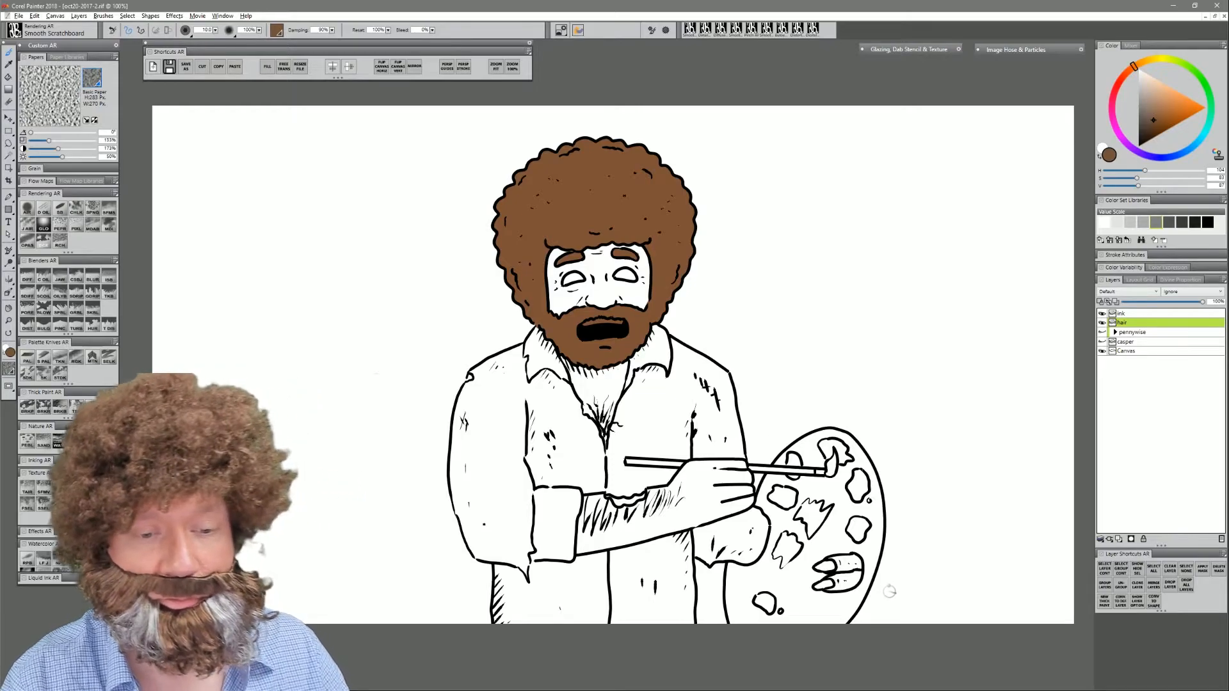
pyautogui.press('n')
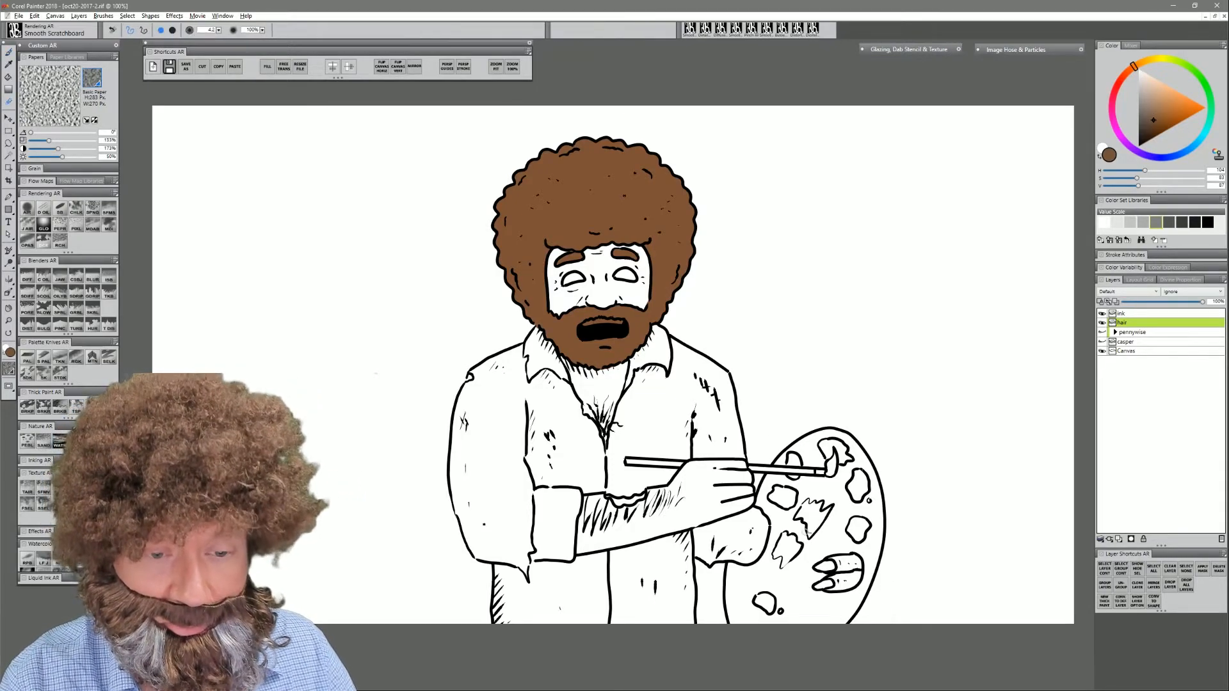
pyautogui.press(']')
pyautogui.press(']')
pyautogui.moveTo(590, 322); pyautogui.dragTo(611, 321)
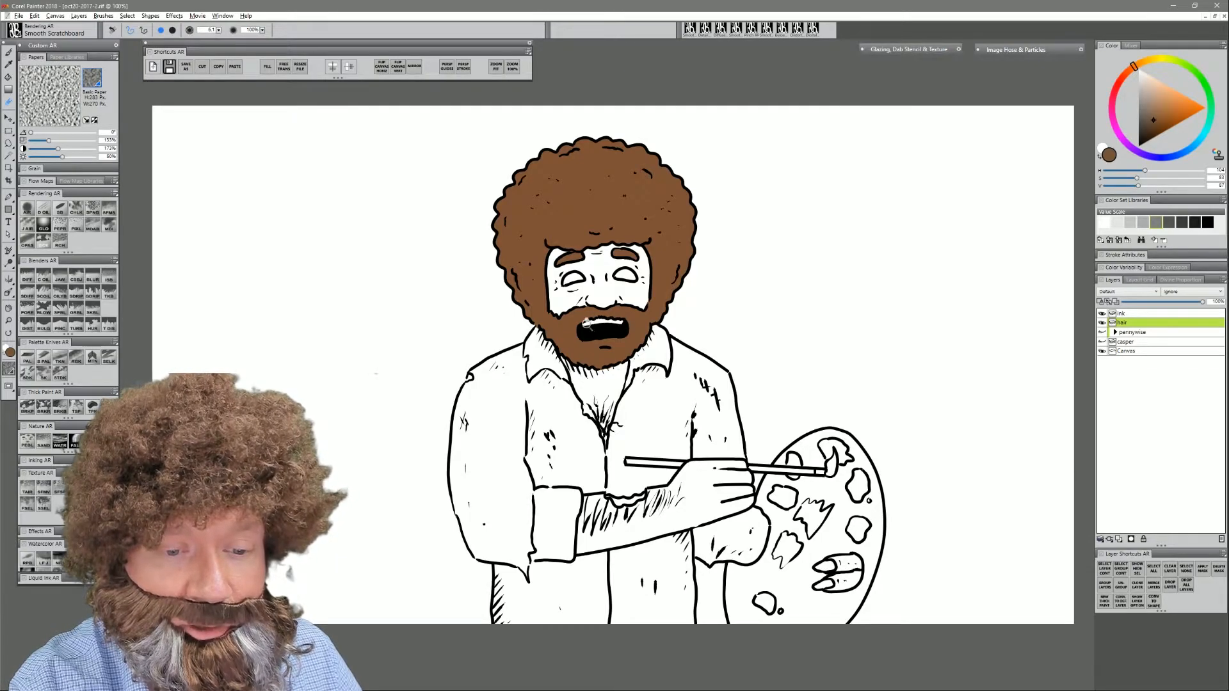
pyautogui.press('b')
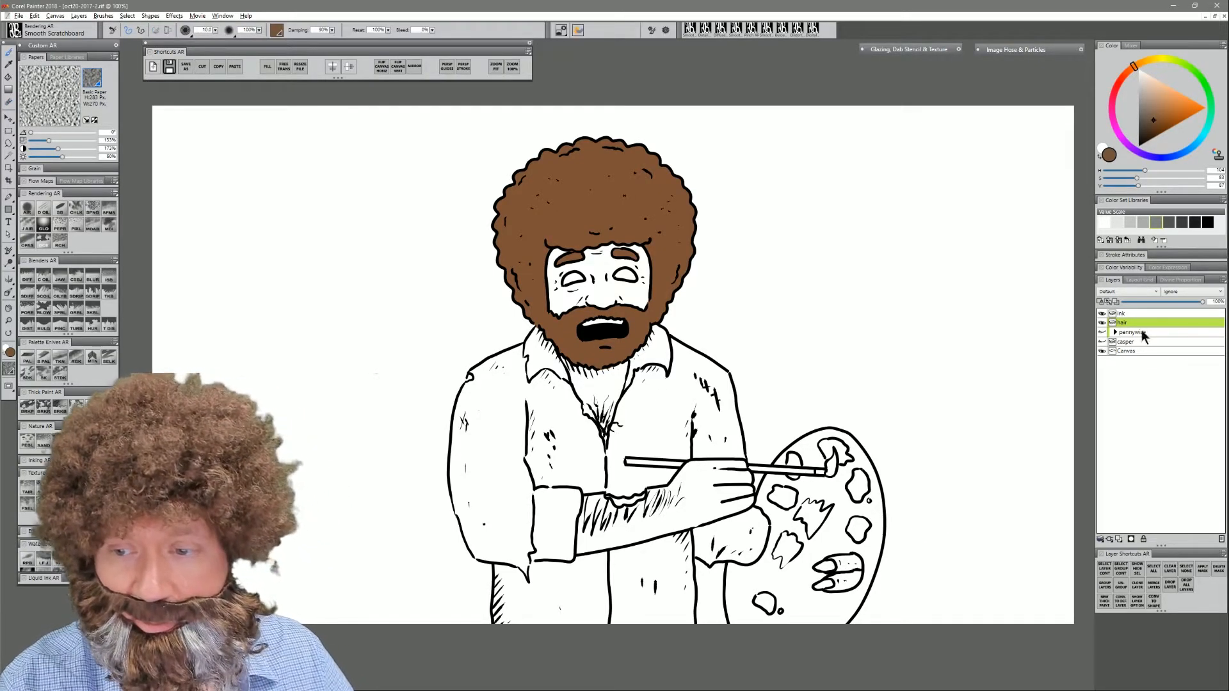
# - Add a new layer directly below the hair layer and name it skin
pyautogui.click(1118, 538)
pyautogui.moveTo(1127, 325); pyautogui.dragTo(1127, 335)
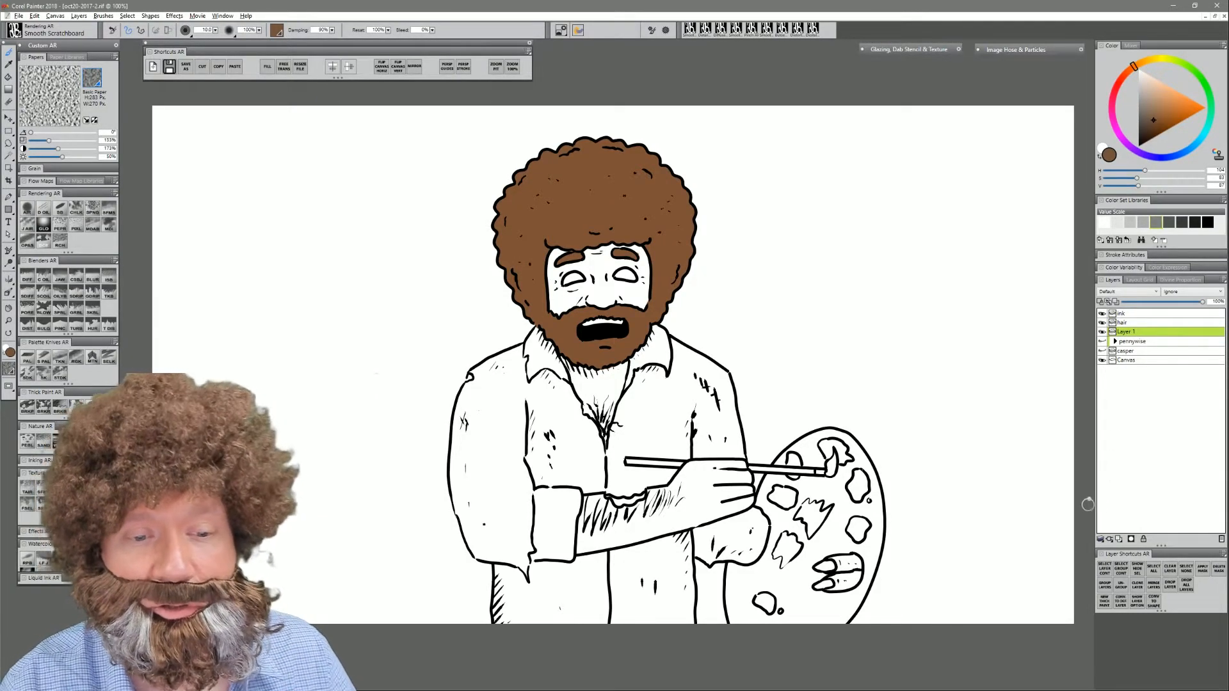
pyautogui.doubleClick(1129, 330)
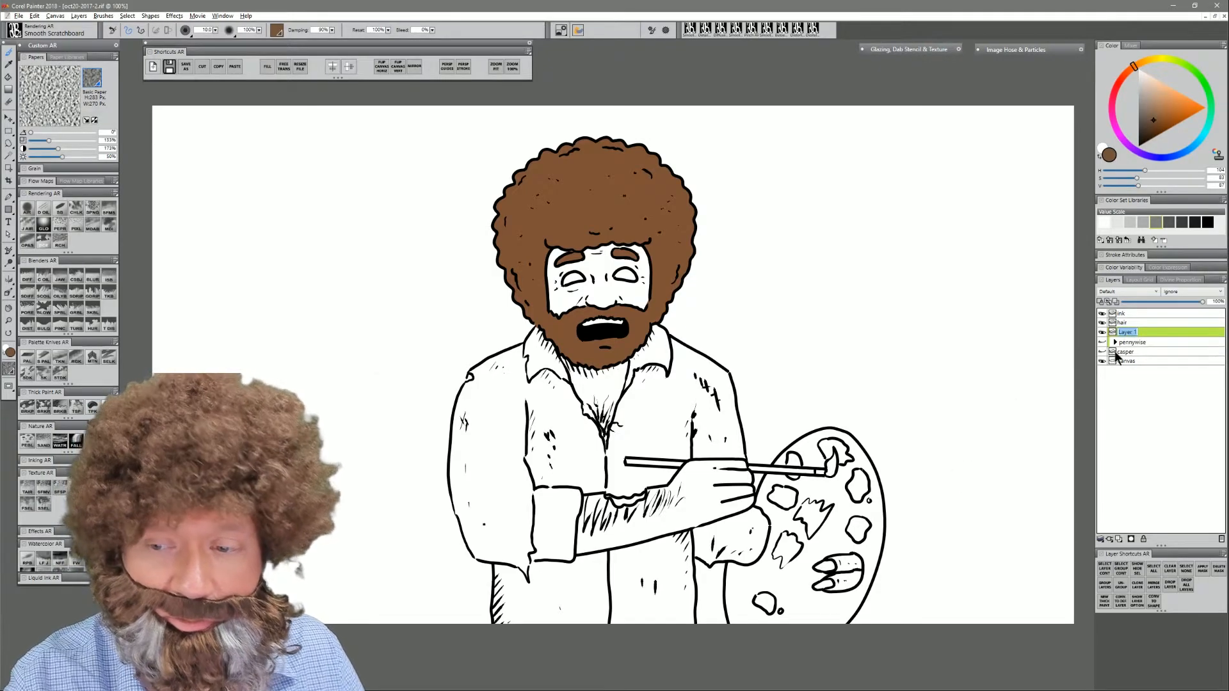
pyautogui.press('Return')
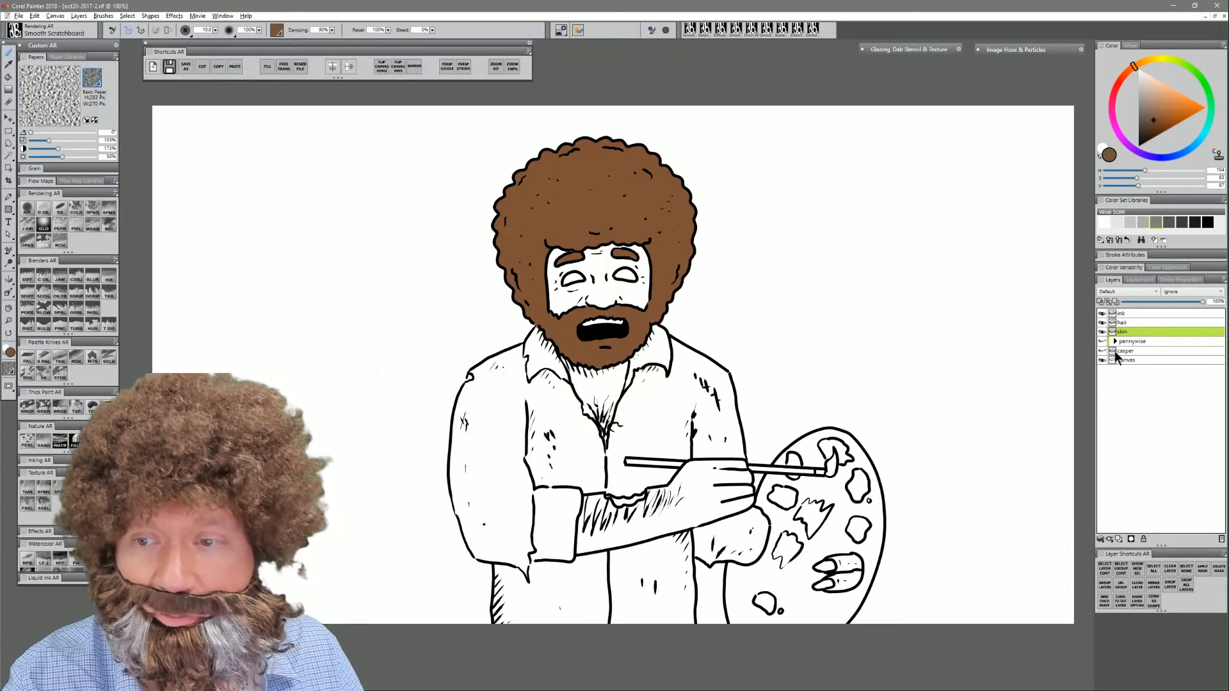
# - Pick a light peach and paint the face area between the hair and the moustache
pyautogui.click(1150, 89)
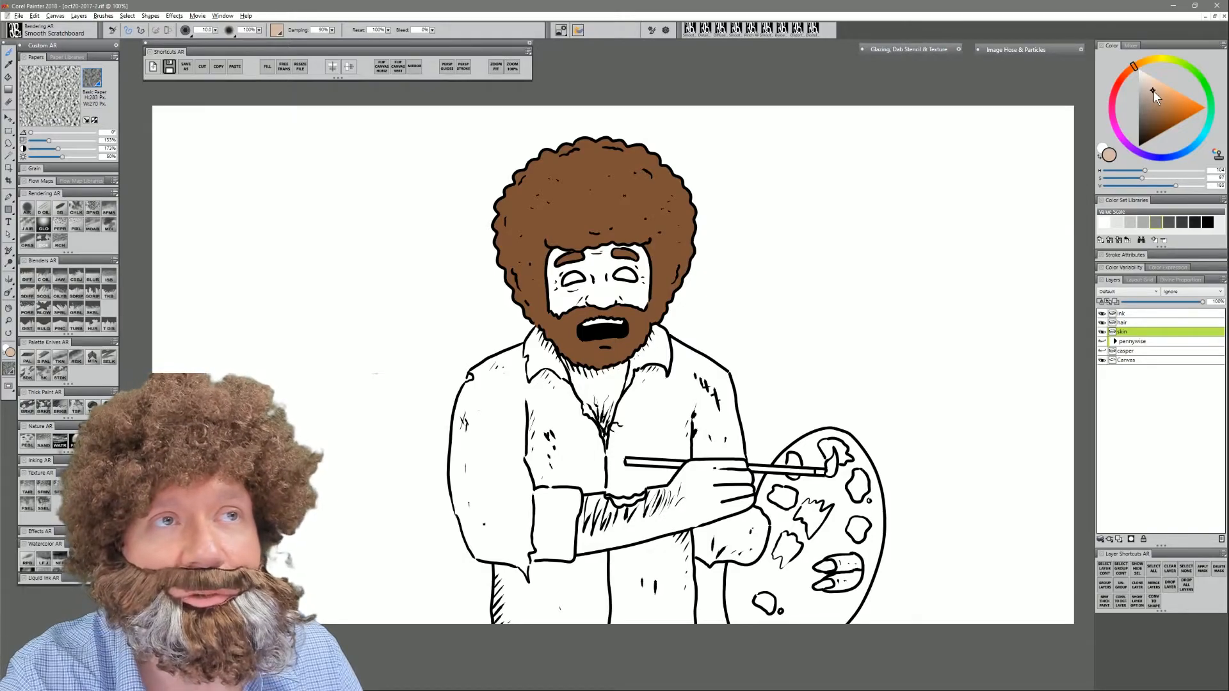
pyautogui.moveTo(558, 256); pyautogui.dragTo(569, 255)
pyautogui.moveTo(563, 251)
pyautogui.mouseDown()
pyautogui.moveTo(565, 321)
pyautogui.moveTo(579, 298)
pyautogui.moveTo(570, 258)
pyautogui.moveTo(598, 241)
pyautogui.moveTo(609, 316)
pyautogui.moveTo(574, 311)
pyautogui.moveTo(646, 298)
pyautogui.moveTo(646, 260)
pyautogui.moveTo(602, 249)
pyautogui.mouseUp()
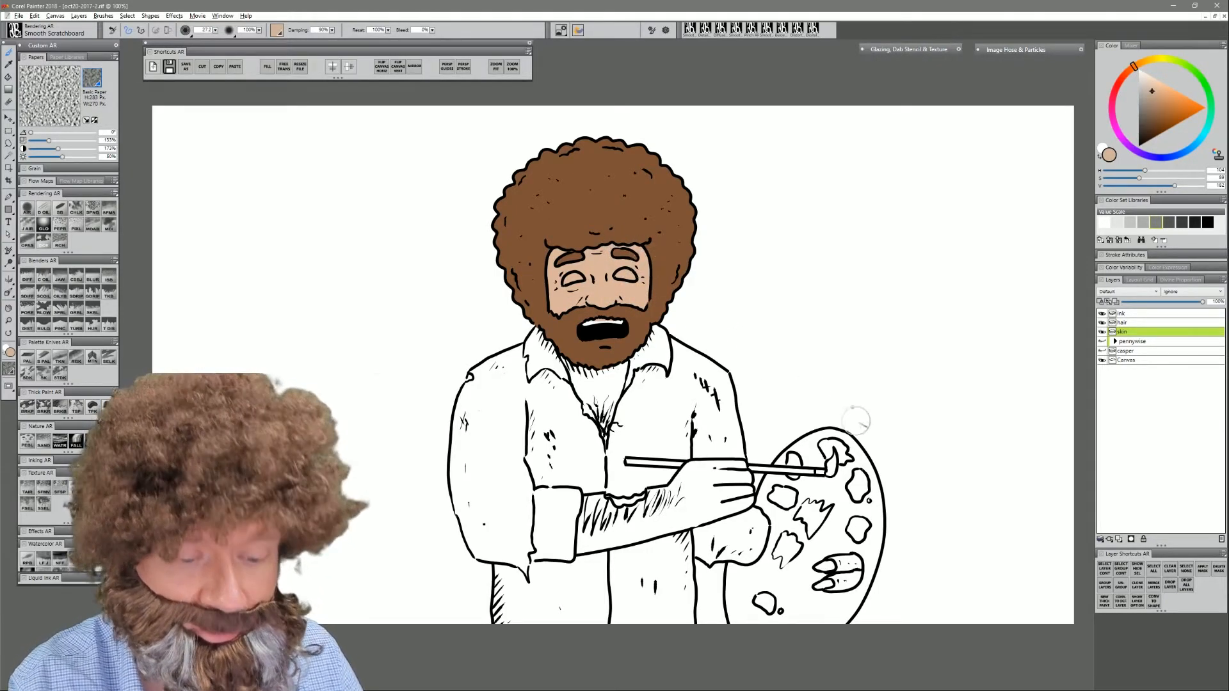
# - Erase the skin colour from inside both eyes with an enlarged eraser
pyautogui.press('n')
pyautogui.press(']')
pyautogui.press(']')
pyautogui.press(']')
pyautogui.press(']')
pyautogui.press(']')
pyautogui.moveTo(602, 321); pyautogui.dragTo(621, 322)
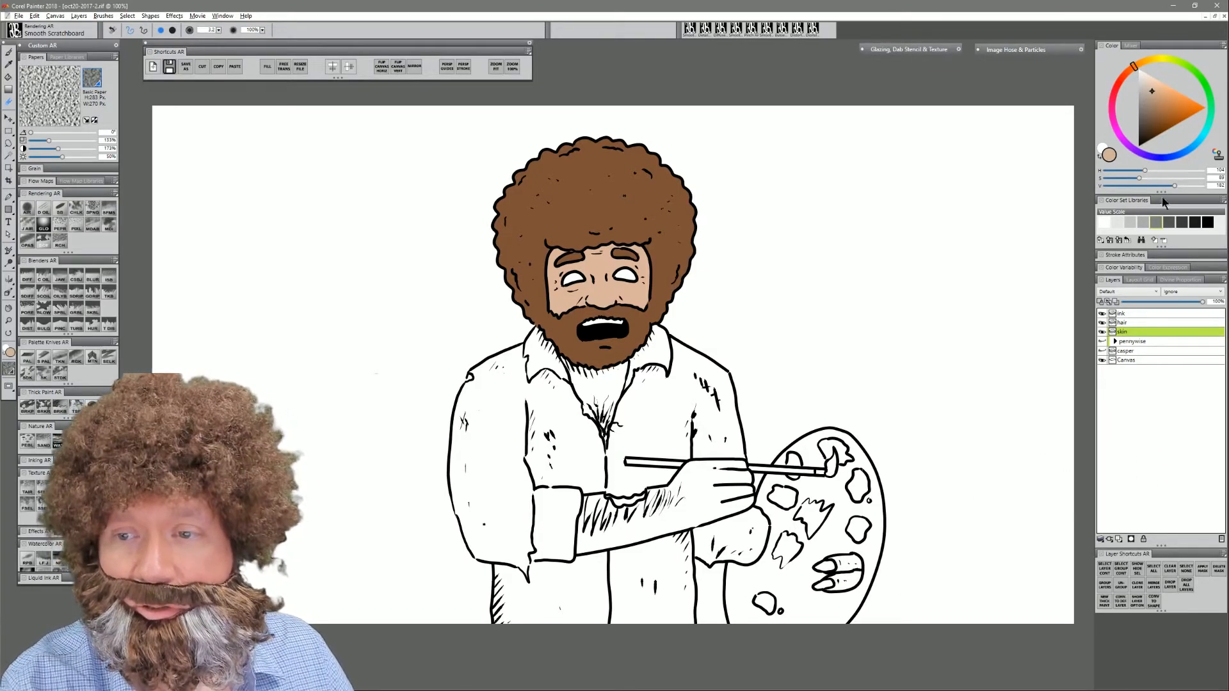
# - Recolour the painted face pale yellow-green by filling the skin layer with its transparency preserved
pyautogui.moveTo(1170, 58); pyautogui.dragTo(1176, 64)
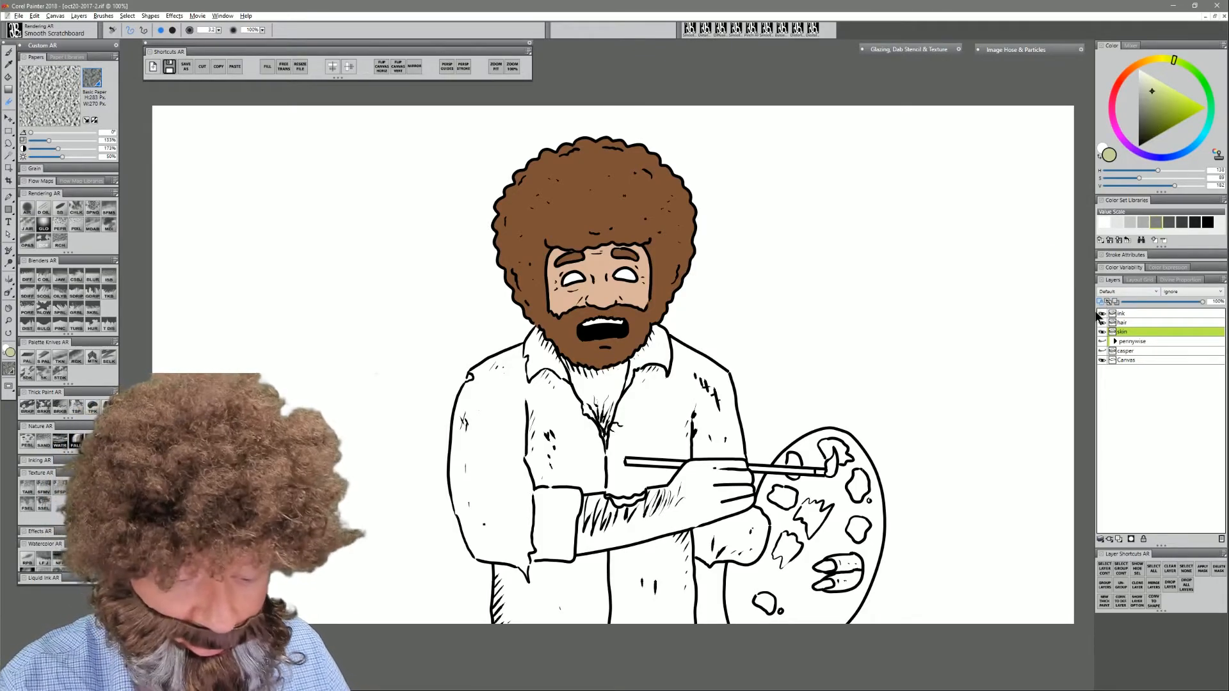
pyautogui.hotkey('ctrl', 'f')
pyautogui.press('Return')
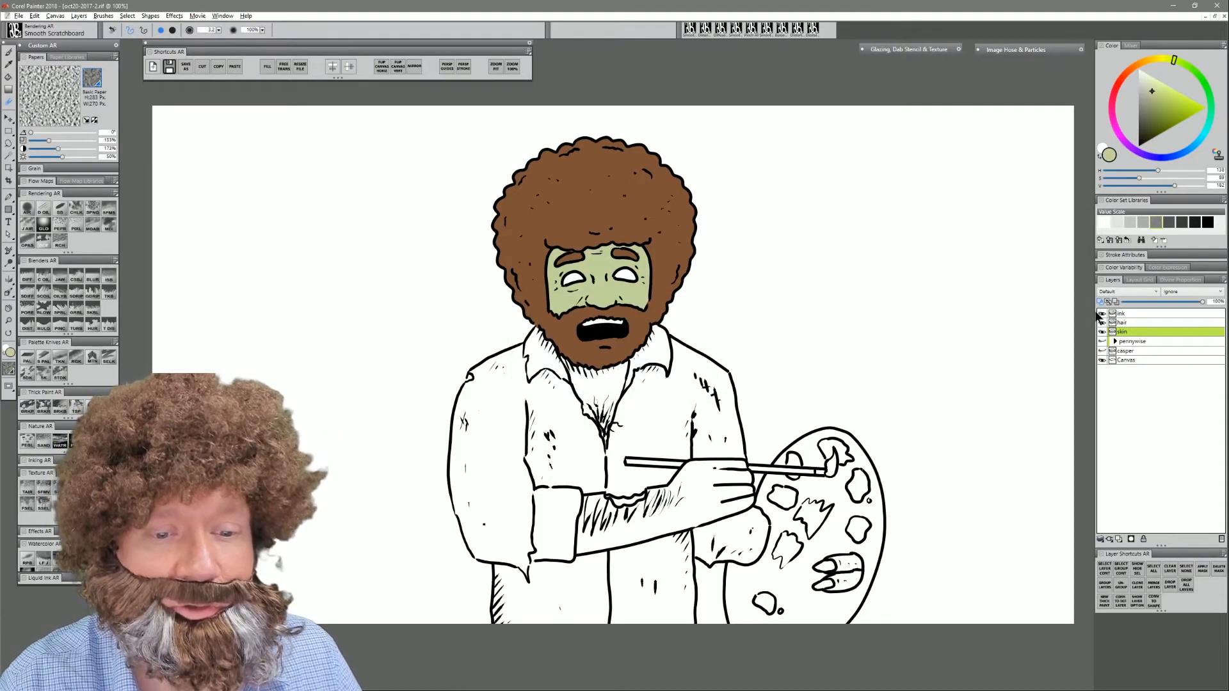
# - Paint the neck and open chest, the forearm and brush hand, and the fingers over the palette in the same pale green, filling enclosed areas
pyautogui.press('b')
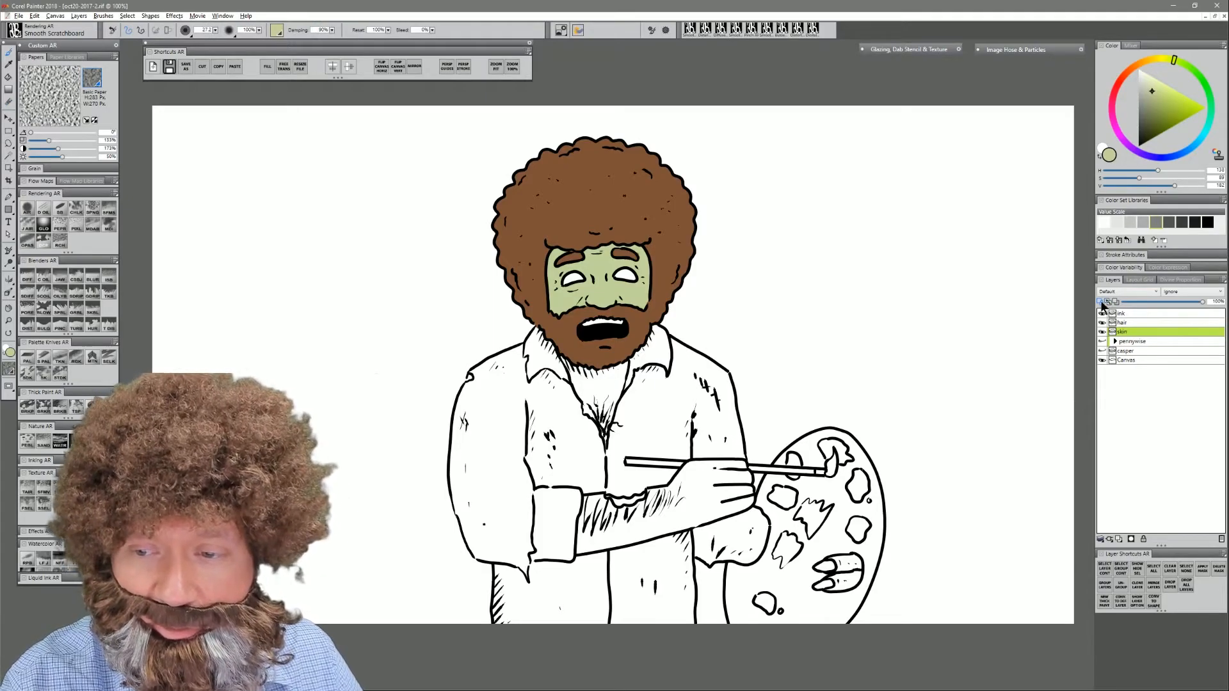
pyautogui.moveTo(599, 369)
pyautogui.mouseDown()
pyautogui.moveTo(576, 384)
pyautogui.moveTo(584, 396)
pyautogui.mouseUp()
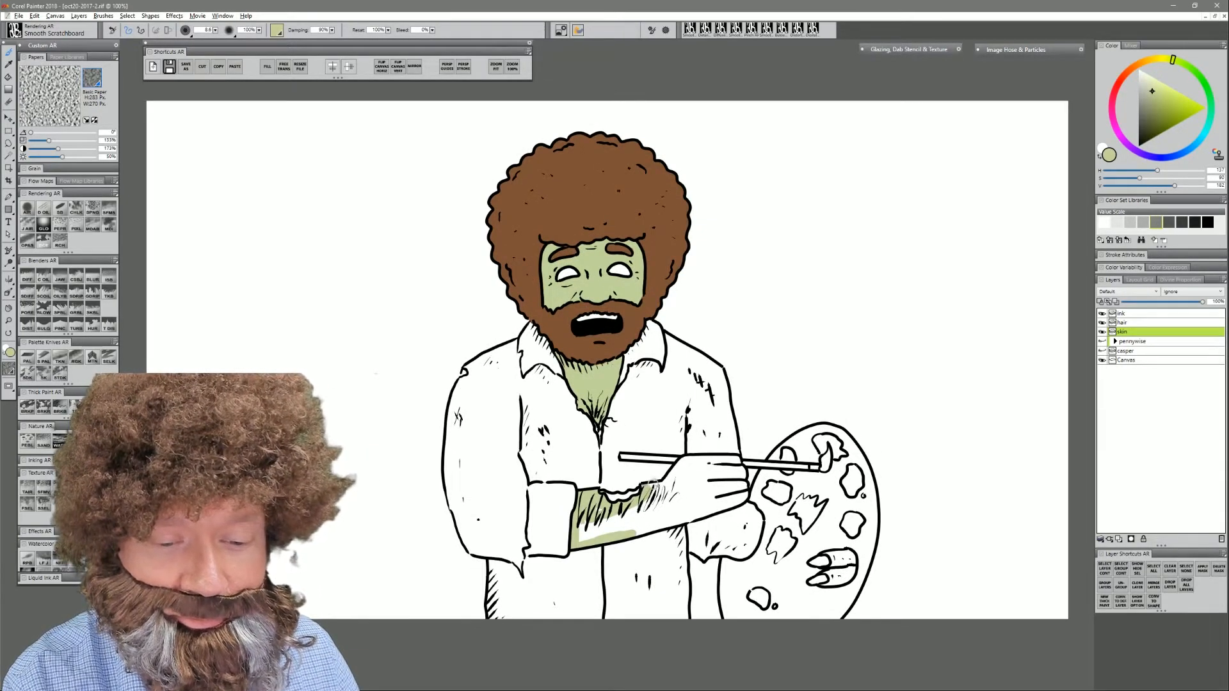
pyautogui.moveTo(652, 481)
pyautogui.mouseDown()
pyautogui.moveTo(669, 483)
pyautogui.moveTo(690, 459)
pyautogui.moveTo(733, 460)
pyautogui.mouseUp()
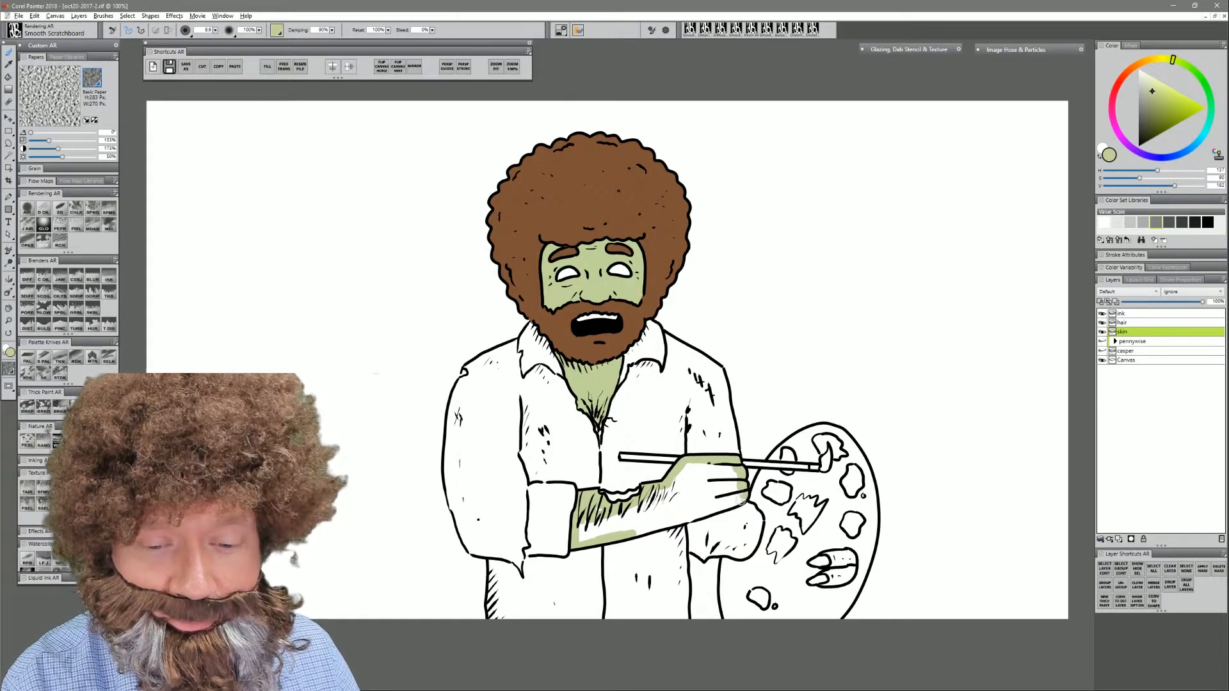
pyautogui.moveTo(630, 534)
pyautogui.mouseDown()
pyautogui.moveTo(721, 507)
pyautogui.moveTo(627, 511)
pyautogui.mouseUp()
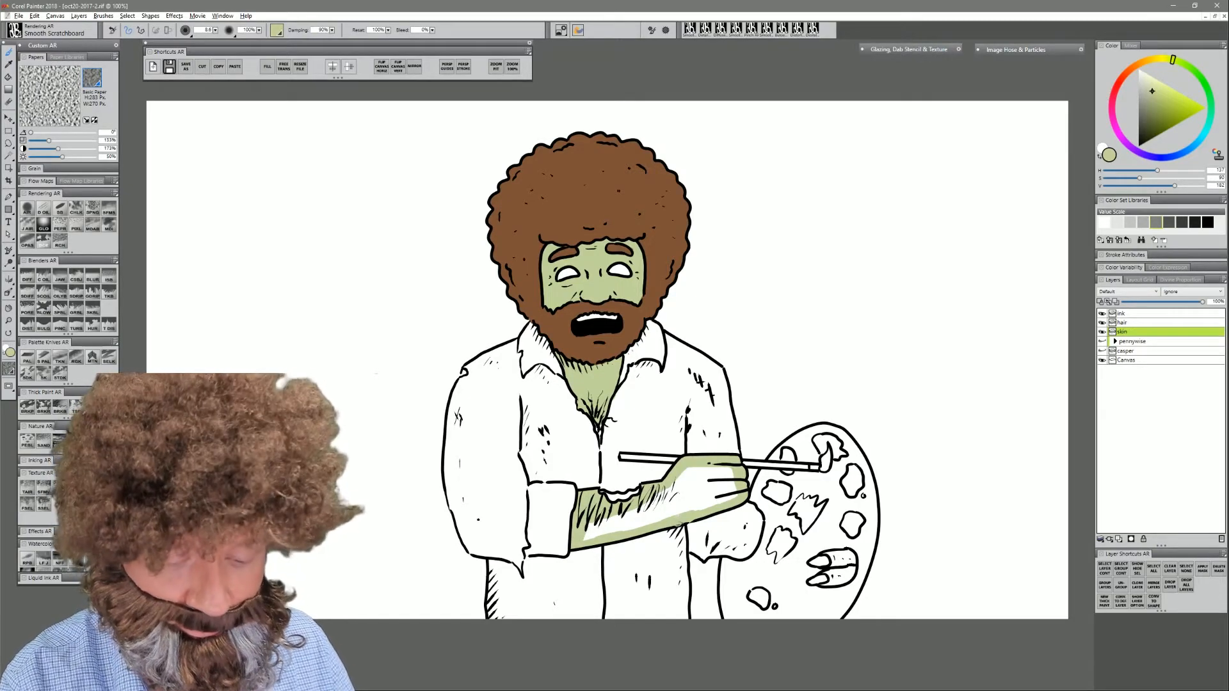
pyautogui.press('k')
pyautogui.click(689, 500)
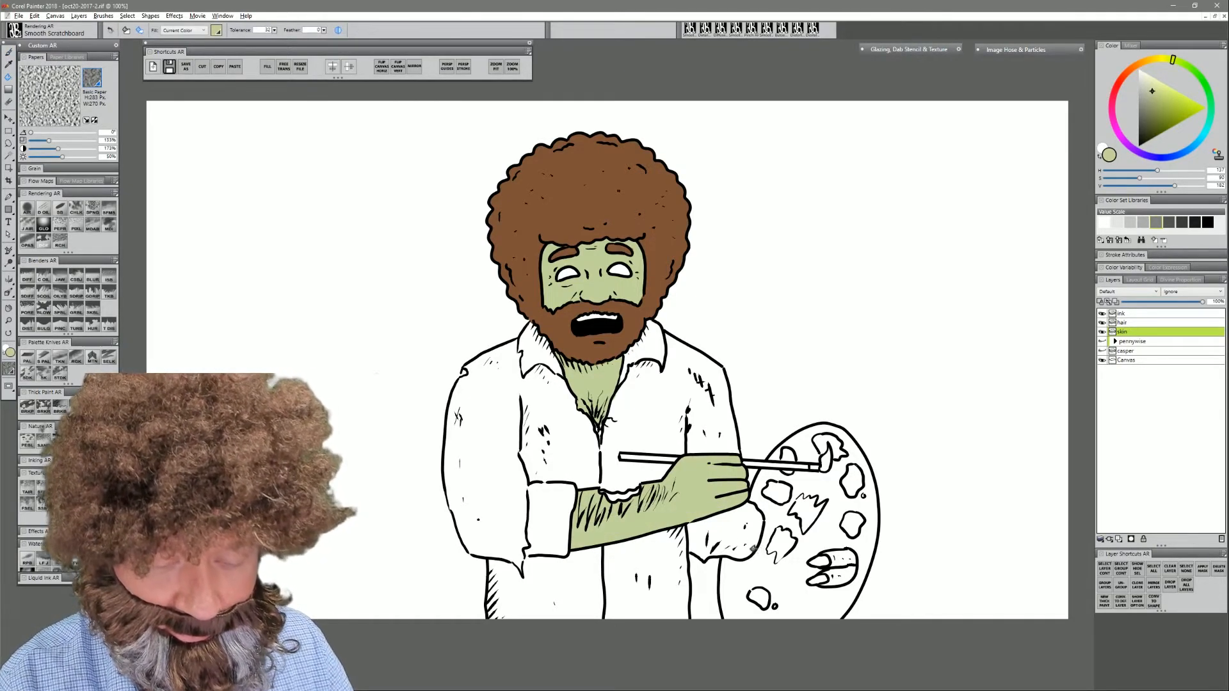
pyautogui.press('b')
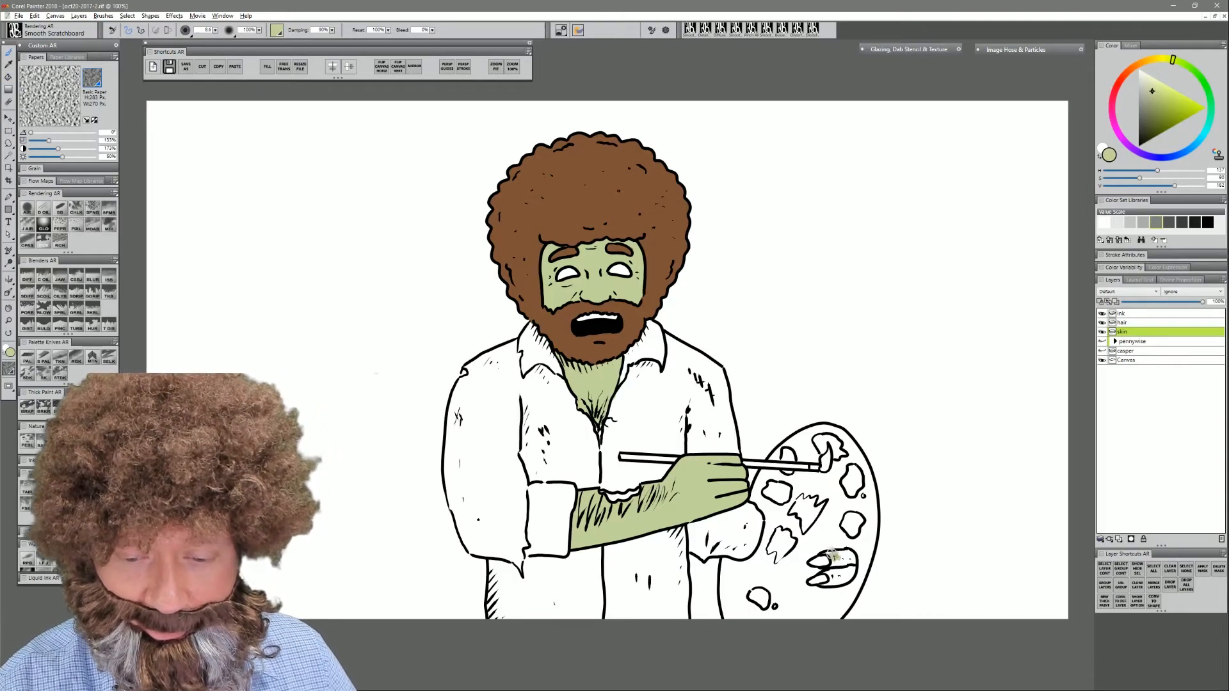
pyautogui.moveTo(808, 560)
pyautogui.mouseDown()
pyautogui.moveTo(849, 558)
pyautogui.moveTo(812, 582)
pyautogui.moveTo(841, 572)
pyautogui.mouseUp()
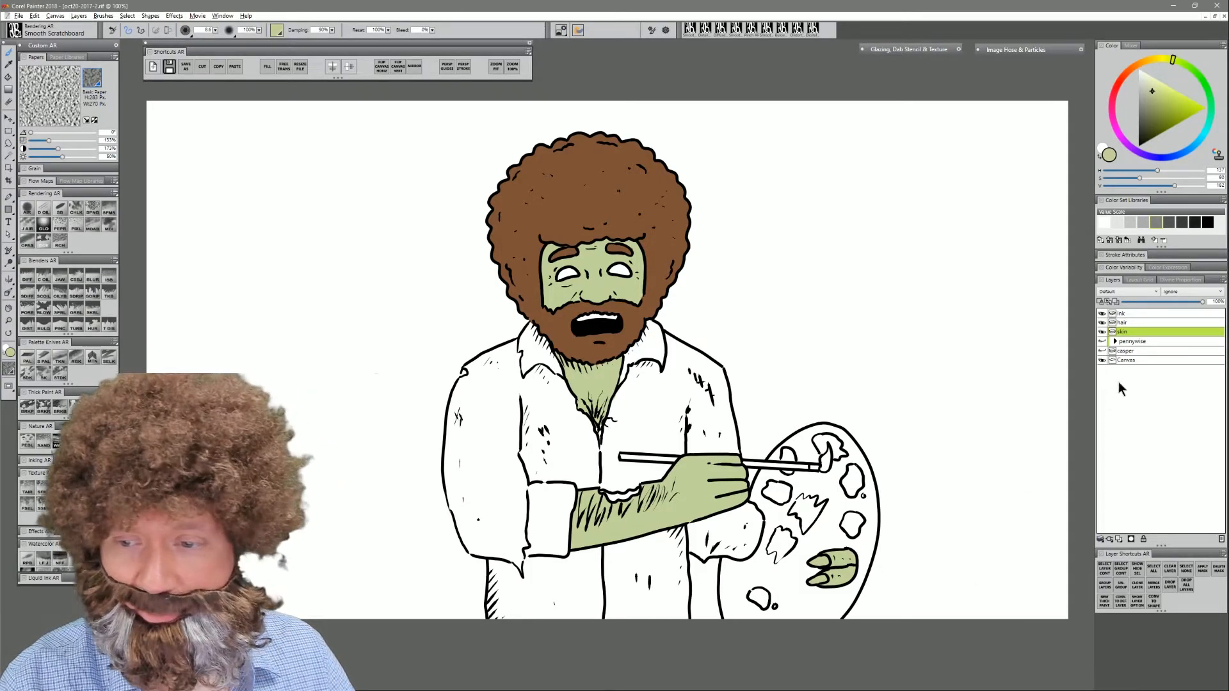
# - Add a new layer directly below the skin layer and name it shirt
pyautogui.click(1119, 538)
pyautogui.moveTo(1127, 333); pyautogui.dragTo(1127, 346)
pyautogui.doubleClick(1127, 342)
pyautogui.write('shirt')
pyautogui.press('Return')
# - Pick a light blue, paint a border inside the shirt's outline and fill the enclosed shirt area with it
pyautogui.click(1201, 139)
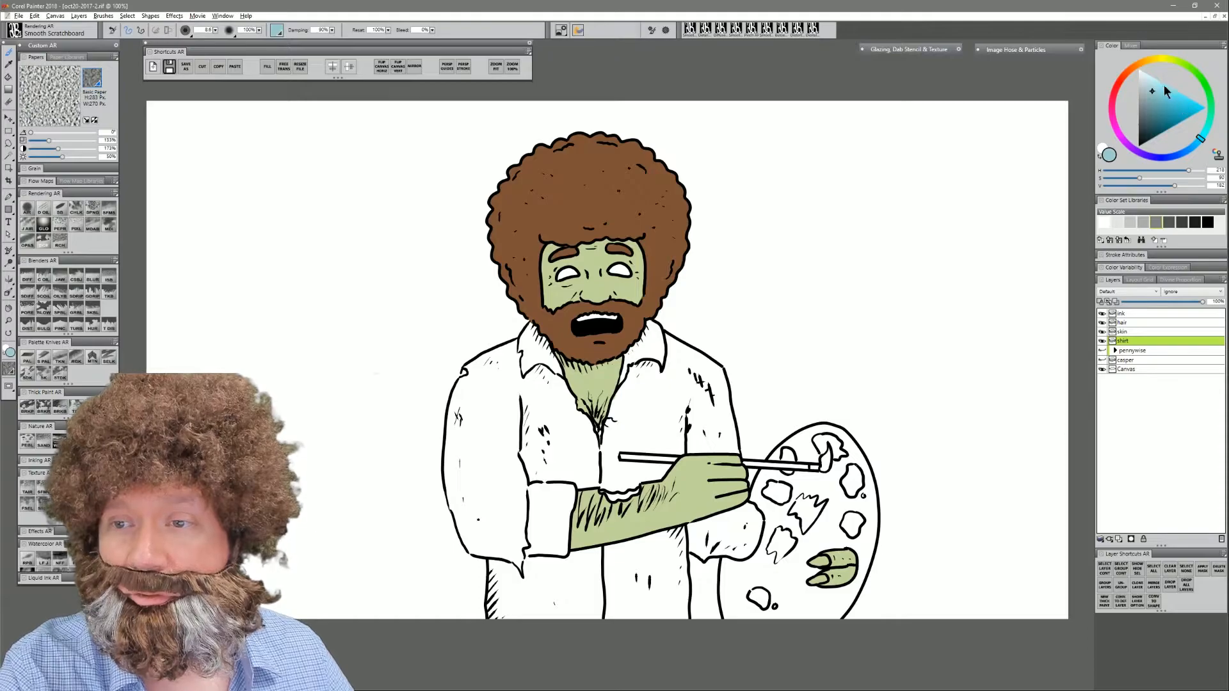
pyautogui.click(1150, 78)
pyautogui.click(1192, 147)
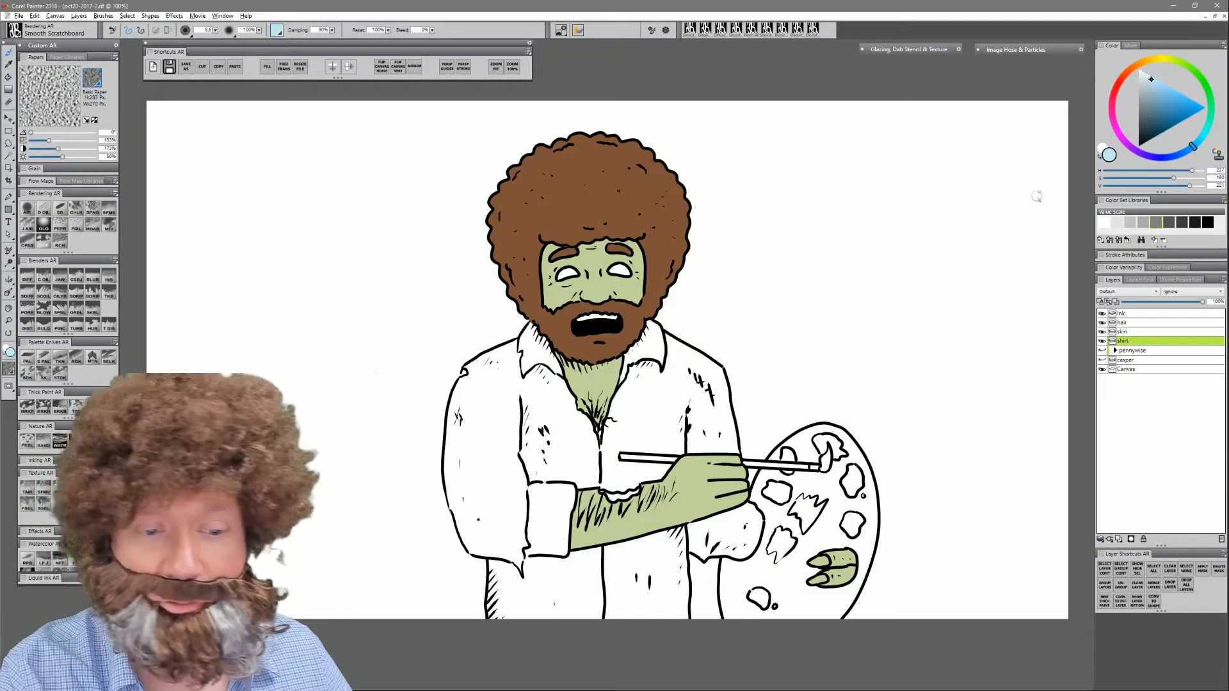
pyautogui.moveTo(532, 323)
pyautogui.mouseDown()
pyautogui.moveTo(519, 349)
pyautogui.moveTo(467, 368)
pyautogui.moveTo(457, 396)
pyautogui.moveTo(473, 407)
pyautogui.moveTo(450, 458)
pyautogui.moveTo(466, 544)
pyautogui.mouseUp()
pyautogui.moveTo(497, 555)
pyautogui.mouseDown()
pyautogui.moveTo(490, 612)
pyautogui.moveTo(491, 560)
pyautogui.moveTo(526, 540)
pyautogui.moveTo(561, 588)
pyautogui.moveTo(502, 614)
pyautogui.moveTo(510, 621)
pyautogui.moveTo(662, 622)
pyautogui.moveTo(681, 619)
pyautogui.moveTo(685, 600)
pyautogui.moveTo(685, 622)
pyautogui.moveTo(684, 537)
pyautogui.moveTo(705, 557)
pyautogui.moveTo(749, 555)
pyautogui.moveTo(746, 505)
pyautogui.mouseUp()
pyautogui.moveTo(736, 455)
pyautogui.mouseDown()
pyautogui.moveTo(717, 363)
pyautogui.moveTo(651, 327)
pyautogui.mouseUp()
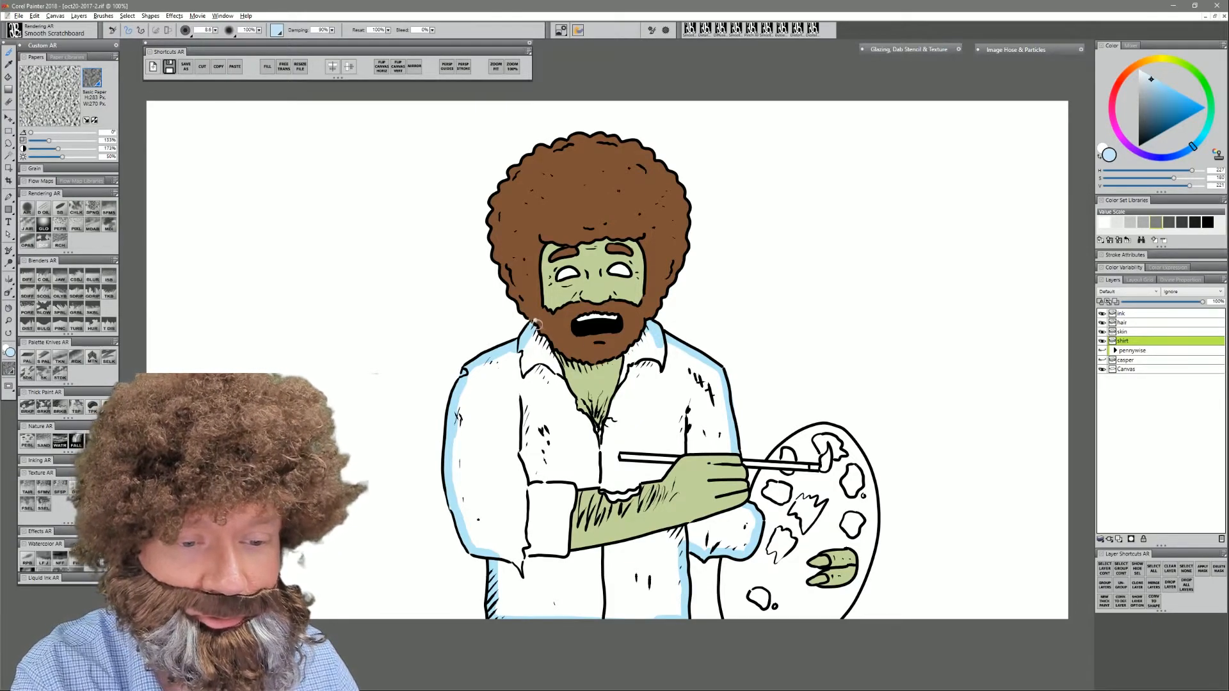
pyautogui.press('k')
pyautogui.click(594, 460)
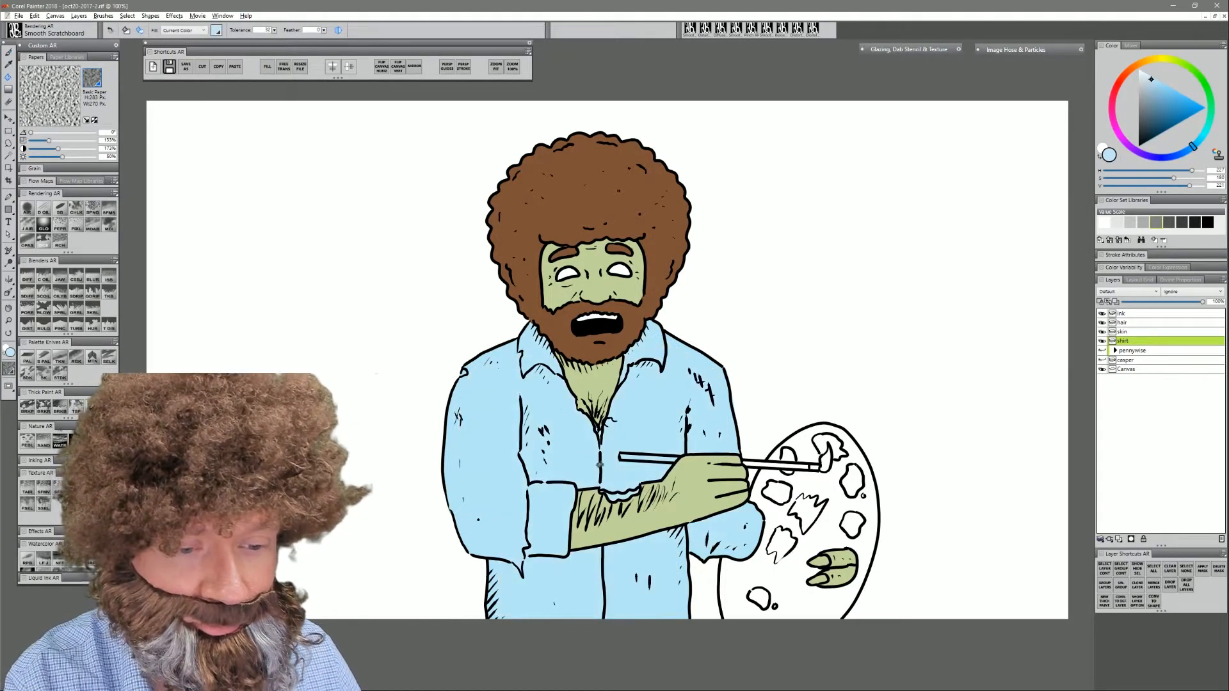
pyautogui.press('b')
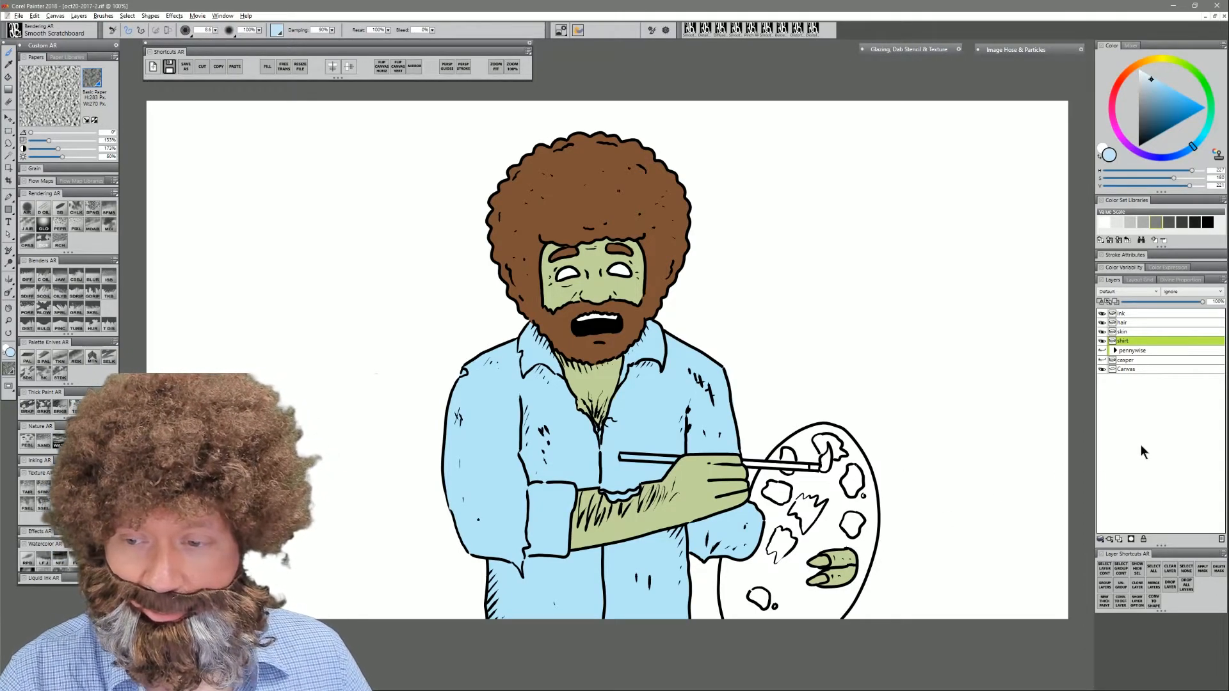
# - Add a new layer directly above the shirt layer and name it brush
pyautogui.click(1118, 539)
pyautogui.doubleClick(1127, 340)
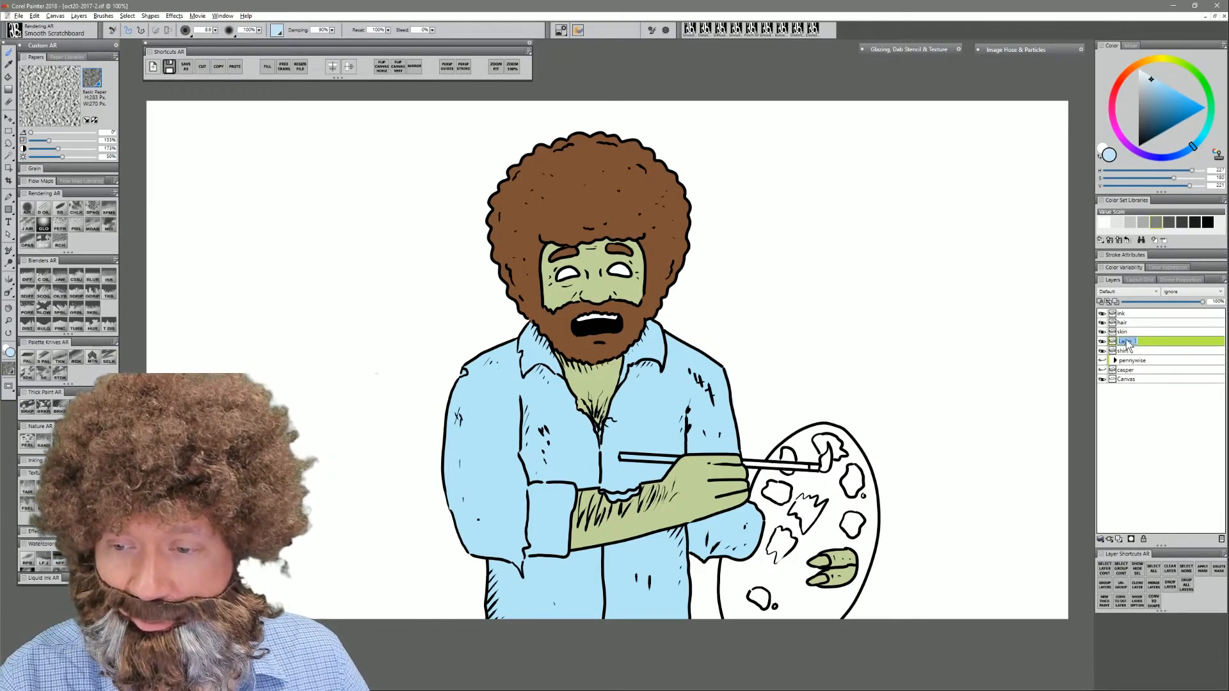
pyautogui.write('brush')
pyautogui.press('Return')
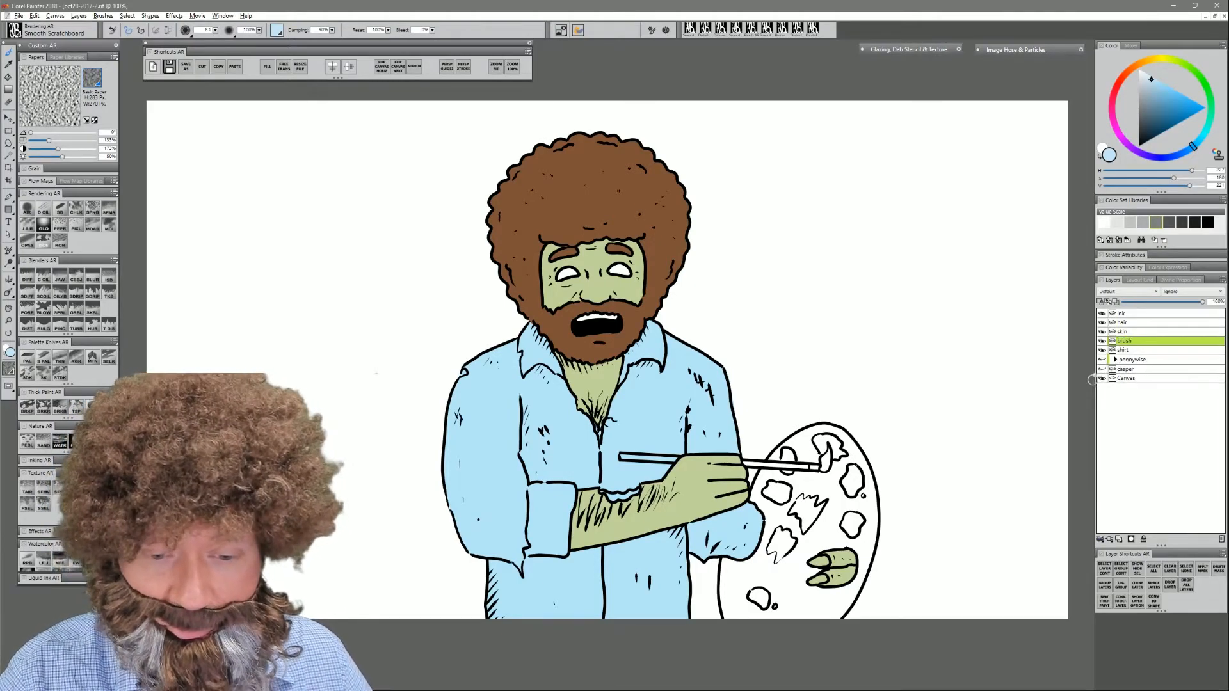
# - Colour the paintbrush with a medium grey handle, a light grey ferrule and near-black bristles
pyautogui.click(1135, 106)
pyautogui.moveTo(623, 458)
pyautogui.mouseDown()
pyautogui.moveTo(686, 459)
pyautogui.moveTo(636, 458)
pyautogui.mouseUp()
pyautogui.moveTo(741, 461); pyautogui.dragTo(804, 467)
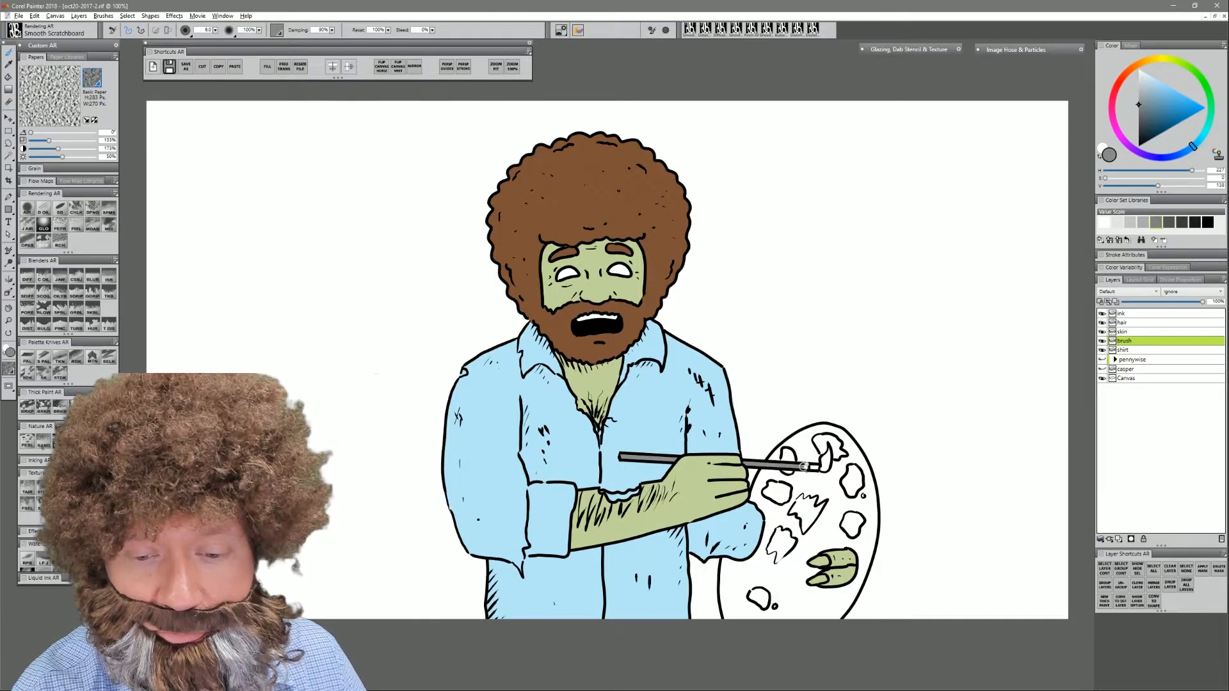
pyautogui.click(1125, 92)
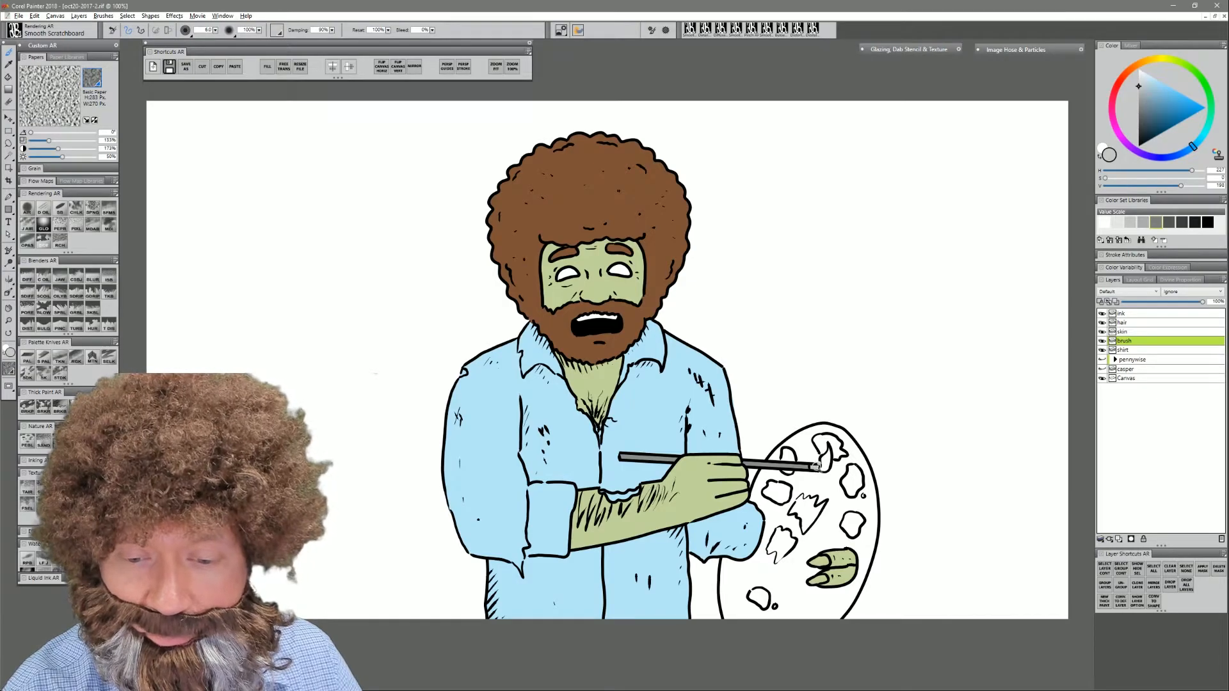
pyautogui.click(1137, 134)
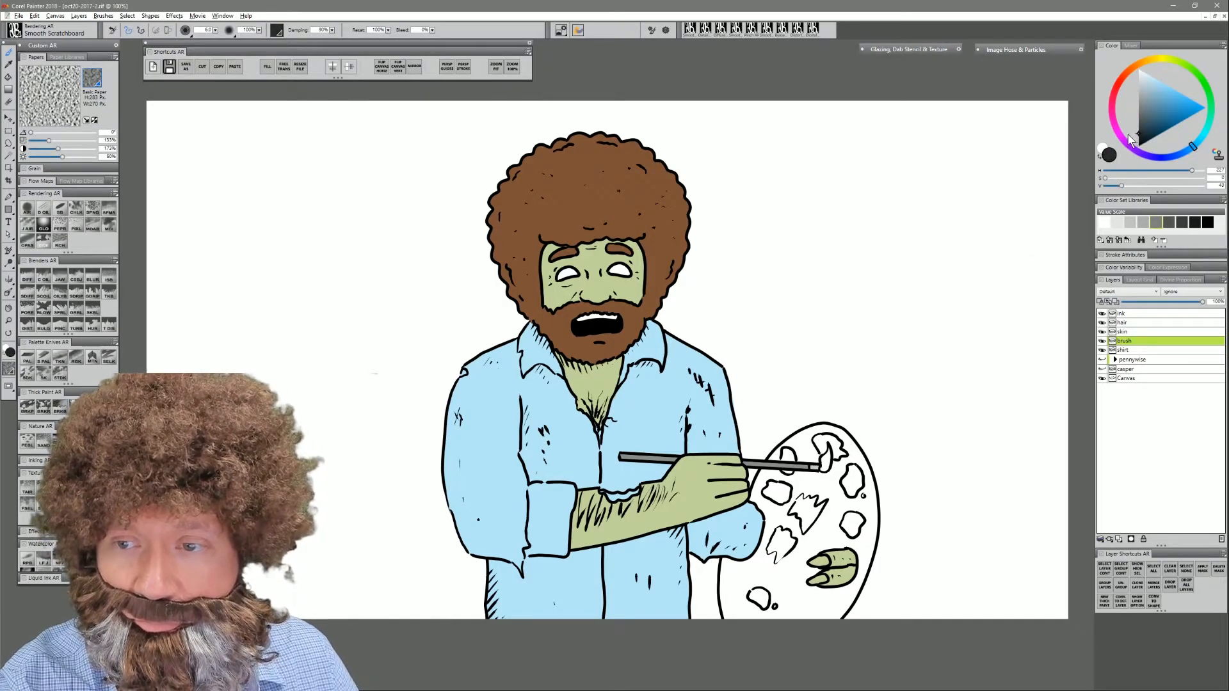
pyautogui.moveTo(824, 457)
pyautogui.mouseDown()
pyautogui.moveTo(830, 447)
pyautogui.moveTo(826, 467)
pyautogui.mouseUp()
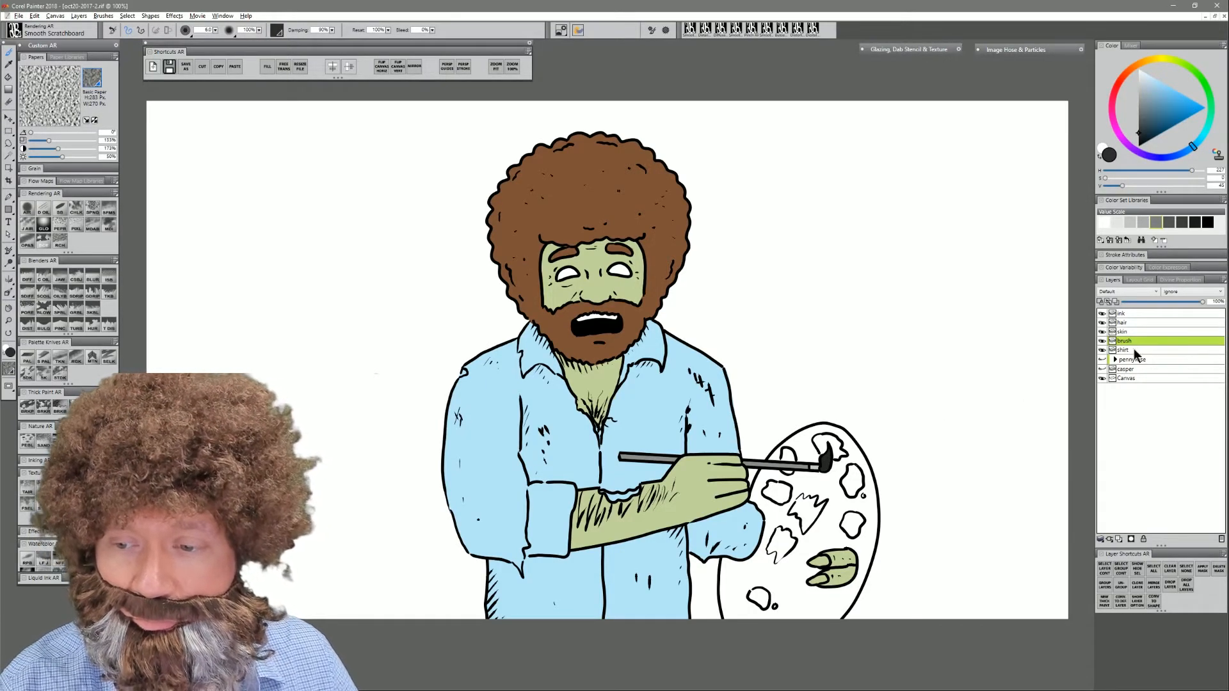
# - Add a new layer directly below the shirt layer and name it palette
pyautogui.click(1133, 351)
pyautogui.click(1134, 360)
pyautogui.click(1118, 539)
pyautogui.write('palette')
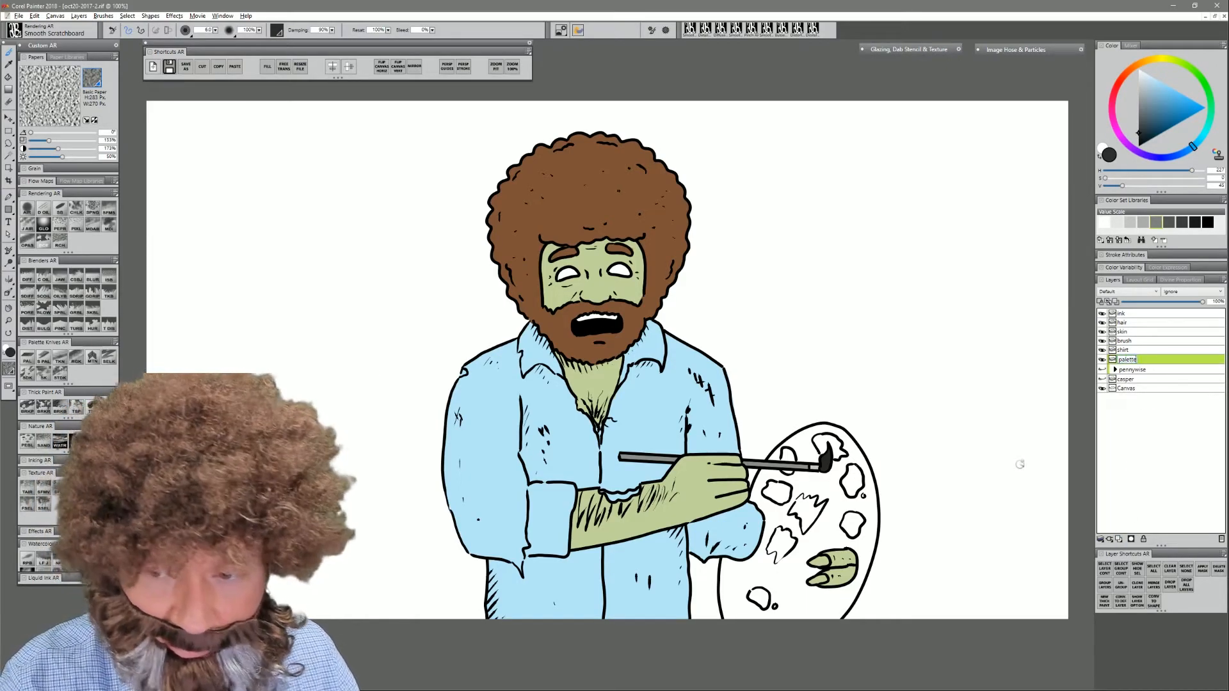
pyautogui.press('Return')
# - Pick a muted tan and paint a border along the inside of the palette's outline
pyautogui.click(1142, 62)
pyautogui.moveTo(1150, 84); pyautogui.dragTo(1149, 100)
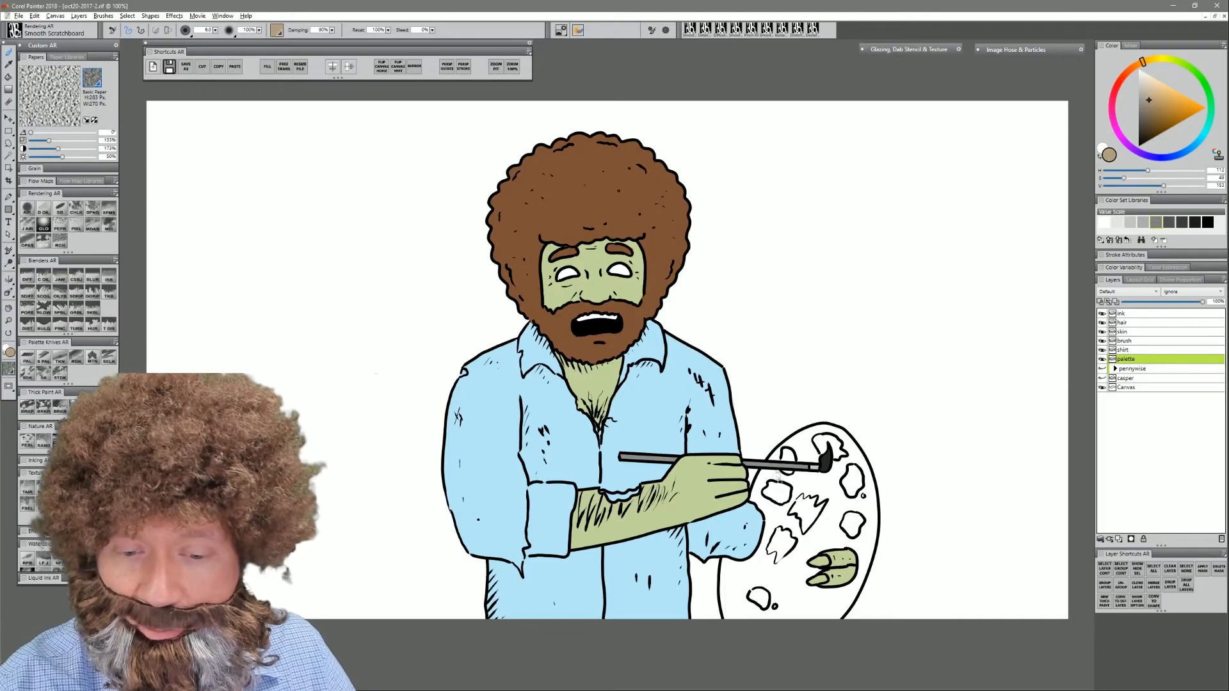
pyautogui.moveTo(752, 500)
pyautogui.mouseDown()
pyautogui.moveTo(778, 450)
pyautogui.moveTo(823, 426)
pyautogui.moveTo(785, 437)
pyautogui.moveTo(828, 427)
pyautogui.moveTo(770, 504)
pyautogui.mouseUp()
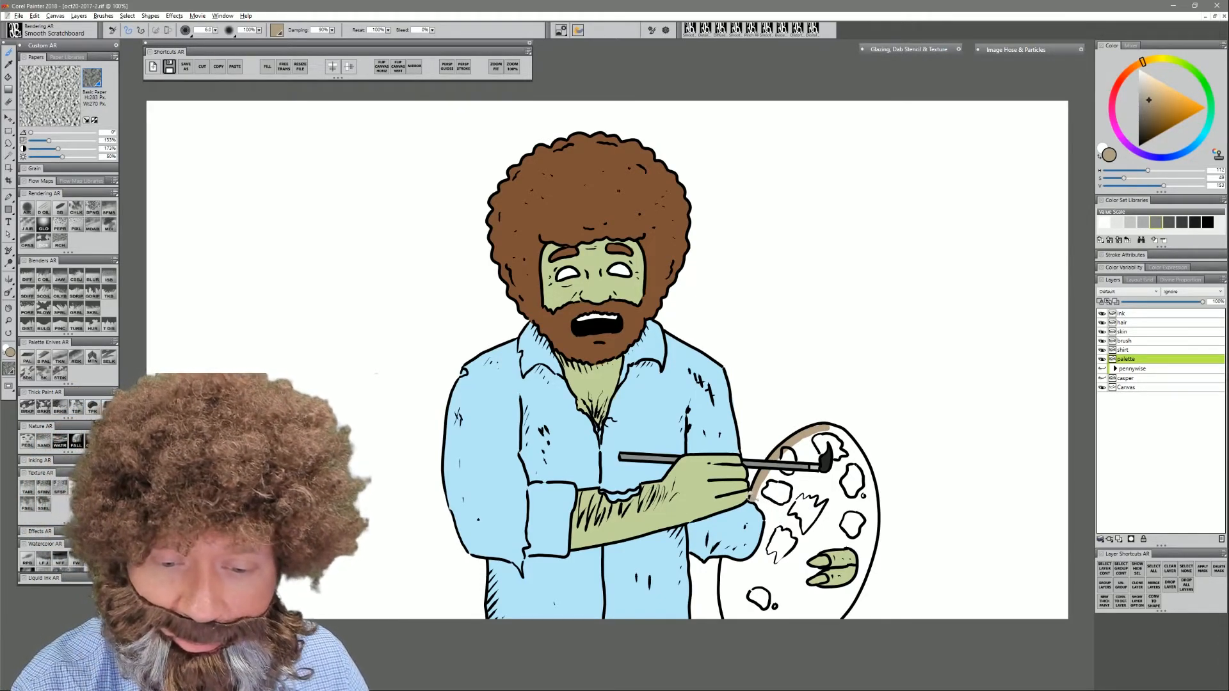
pyautogui.moveTo(723, 561); pyautogui.dragTo(726, 611)
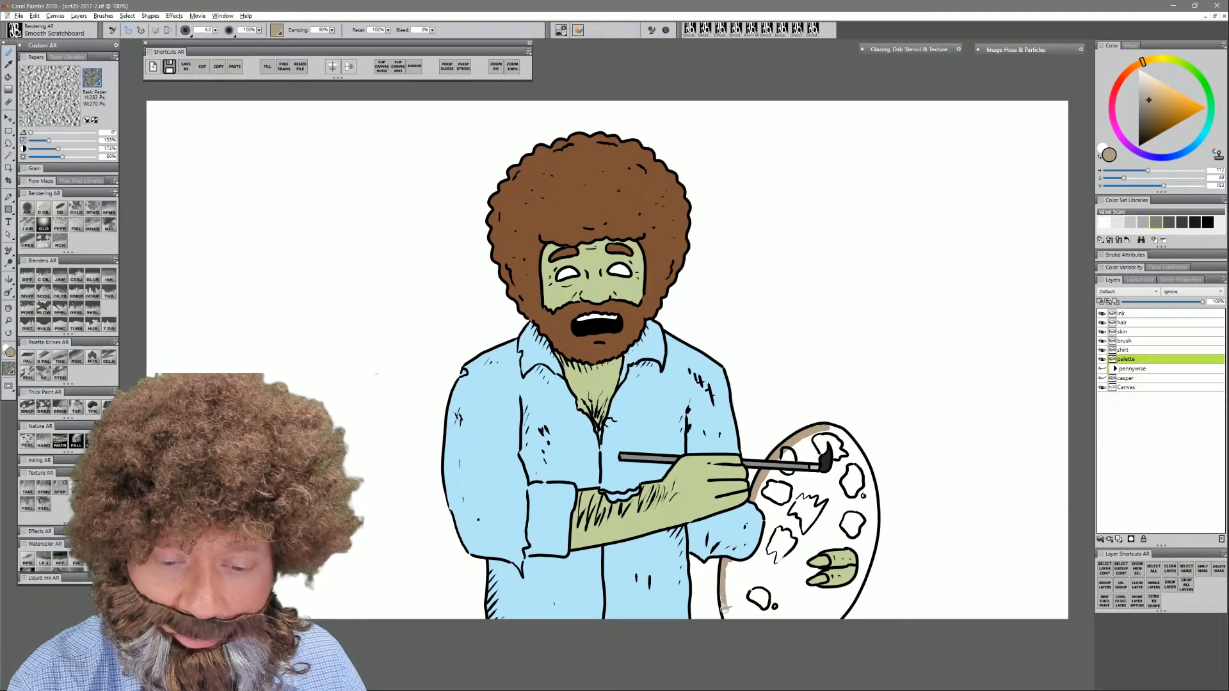
pyautogui.moveTo(830, 630)
pyautogui.mouseDown()
pyautogui.moveTo(857, 589)
pyautogui.moveTo(872, 514)
pyautogui.moveTo(875, 535)
pyautogui.moveTo(864, 583)
pyautogui.moveTo(869, 472)
pyautogui.moveTo(876, 511)
pyautogui.moveTo(851, 440)
pyautogui.mouseUp()
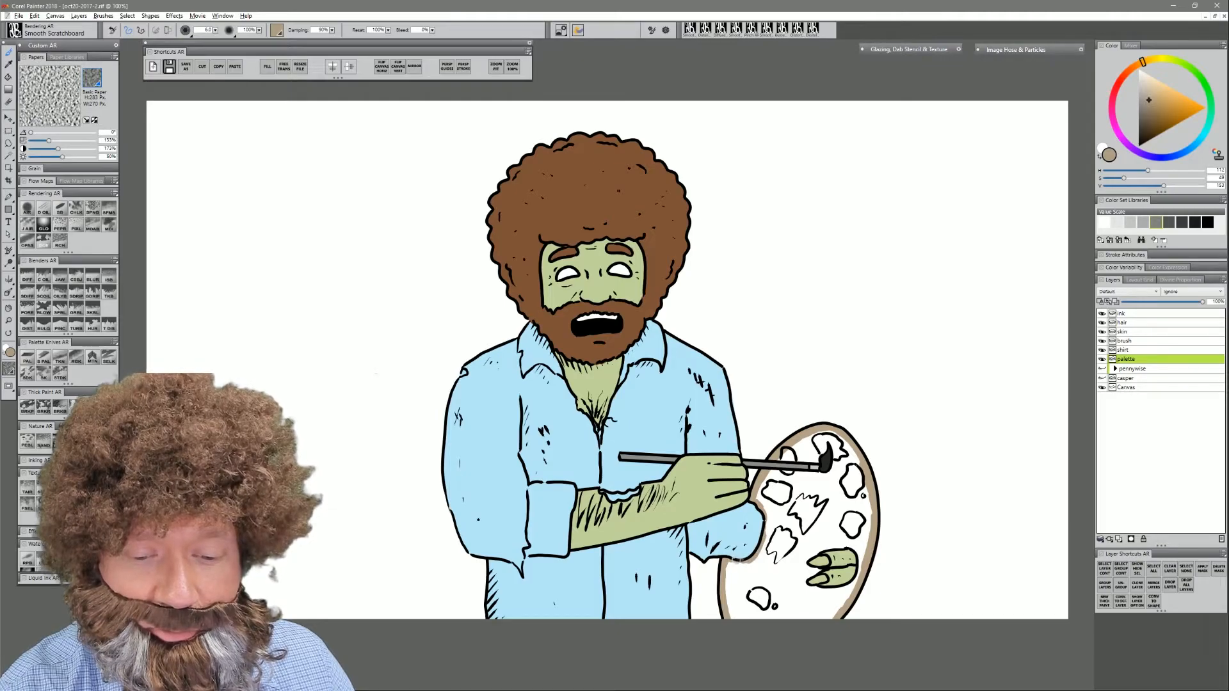
pyautogui.moveTo(731, 560); pyautogui.dragTo(735, 603)
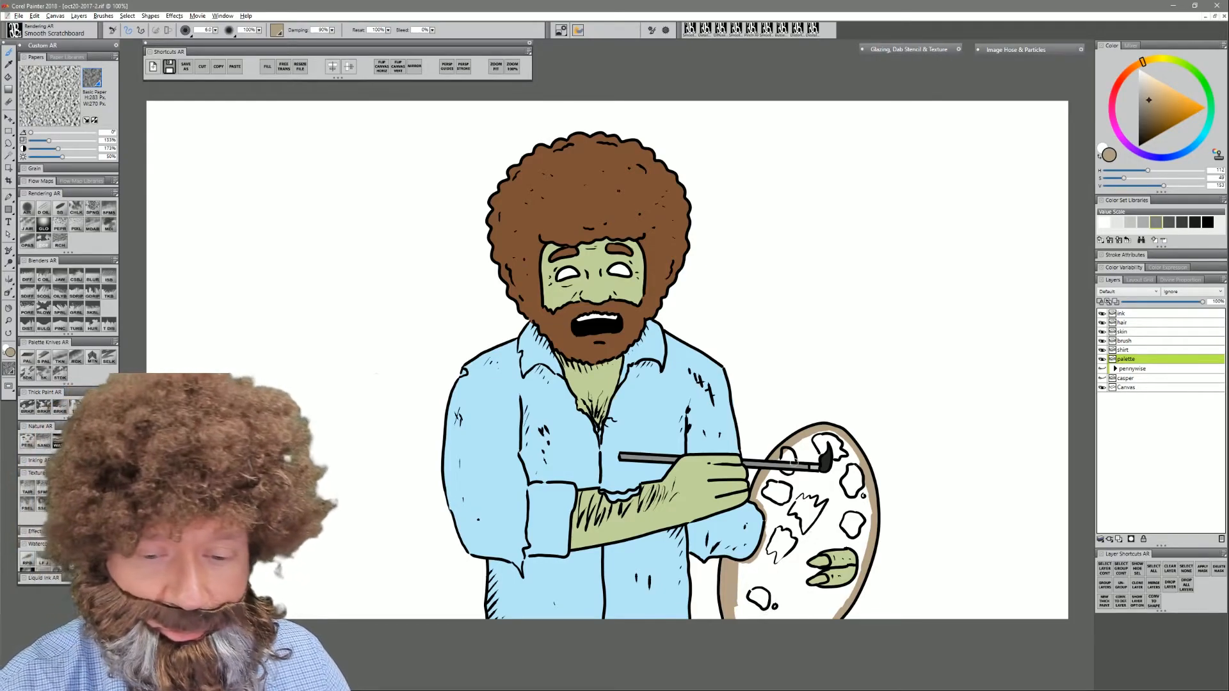
# - Paint the rest of the palette's surface tan with a larger brush, covering the area around and under the paint blobs
pyautogui.moveTo(796, 460); pyautogui.dragTo(804, 461)
pyautogui.moveTo(762, 496)
pyautogui.mouseDown()
pyautogui.moveTo(829, 429)
pyautogui.moveTo(813, 438)
pyautogui.moveTo(859, 477)
pyautogui.moveTo(848, 444)
pyautogui.moveTo(863, 496)
pyautogui.moveTo(856, 566)
pyautogui.moveTo(826, 622)
pyautogui.moveTo(739, 616)
pyautogui.moveTo(784, 587)
pyautogui.moveTo(800, 614)
pyautogui.moveTo(849, 557)
pyautogui.moveTo(846, 501)
pyautogui.moveTo(825, 454)
pyautogui.moveTo(803, 457)
pyautogui.moveTo(768, 530)
pyautogui.moveTo(767, 514)
pyautogui.moveTo(768, 539)
pyautogui.moveTo(736, 565)
pyautogui.moveTo(767, 564)
pyautogui.moveTo(789, 588)
pyautogui.moveTo(814, 565)
pyautogui.moveTo(839, 533)
pyautogui.moveTo(838, 483)
pyautogui.moveTo(822, 461)
pyautogui.moveTo(774, 513)
pyautogui.moveTo(815, 538)
pyautogui.moveTo(810, 576)
pyautogui.mouseUp()
pyautogui.moveTo(814, 480)
pyautogui.mouseDown()
pyautogui.moveTo(790, 529)
pyautogui.moveTo(783, 521)
pyautogui.moveTo(800, 503)
pyautogui.moveTo(807, 538)
pyautogui.moveTo(793, 567)
pyautogui.moveTo(768, 564)
pyautogui.moveTo(800, 480)
pyautogui.moveTo(812, 504)
pyautogui.mouseUp()
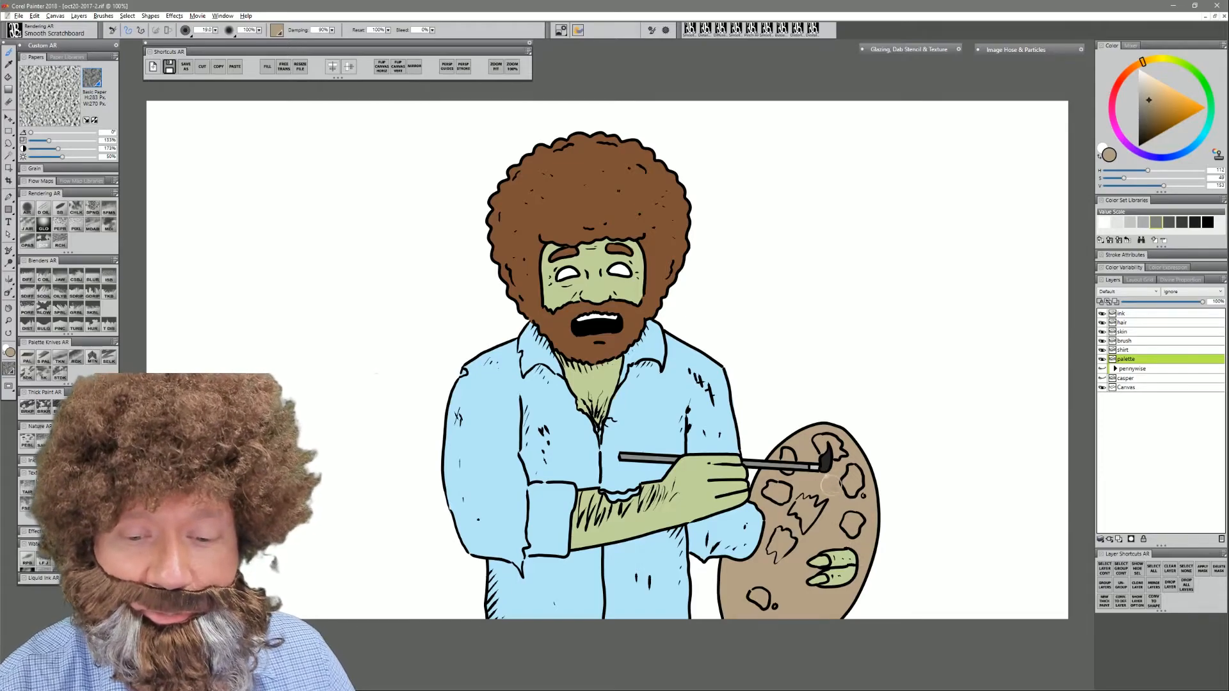
# - Add two new layers above the palette layer and paint the blob beside the fingers medium blue on the upper one
pyautogui.click(1119, 539)
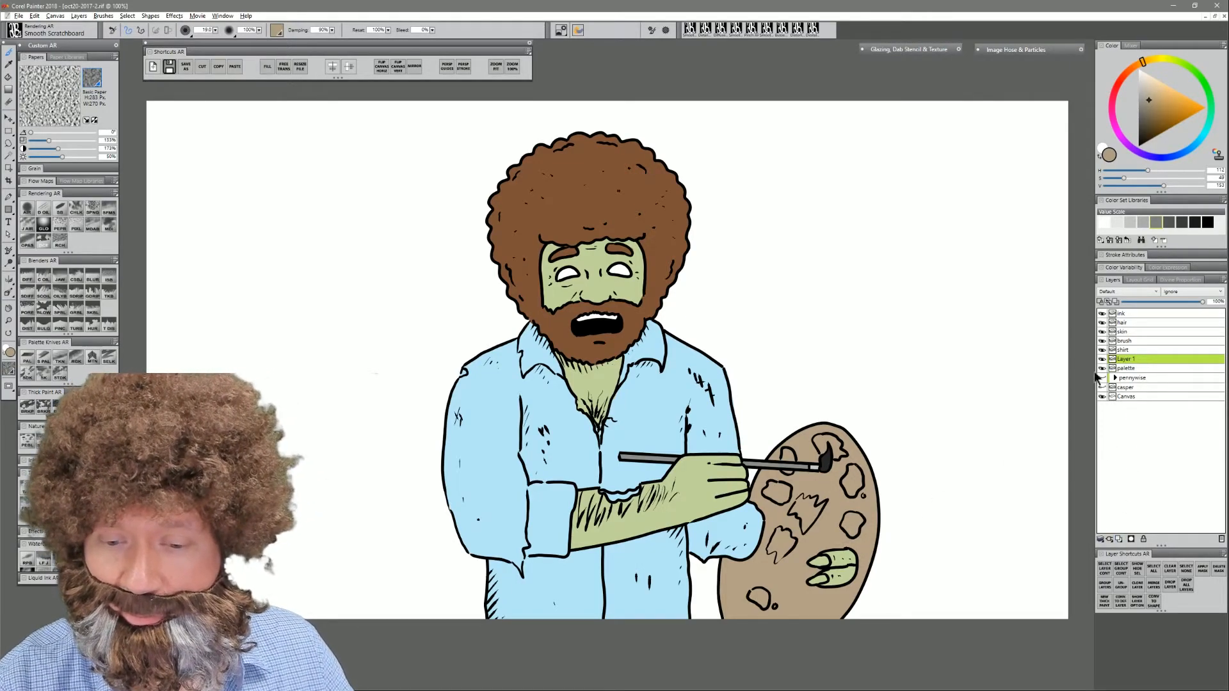
pyautogui.click(1134, 74)
pyautogui.moveTo(1185, 112); pyautogui.dragTo(1171, 135)
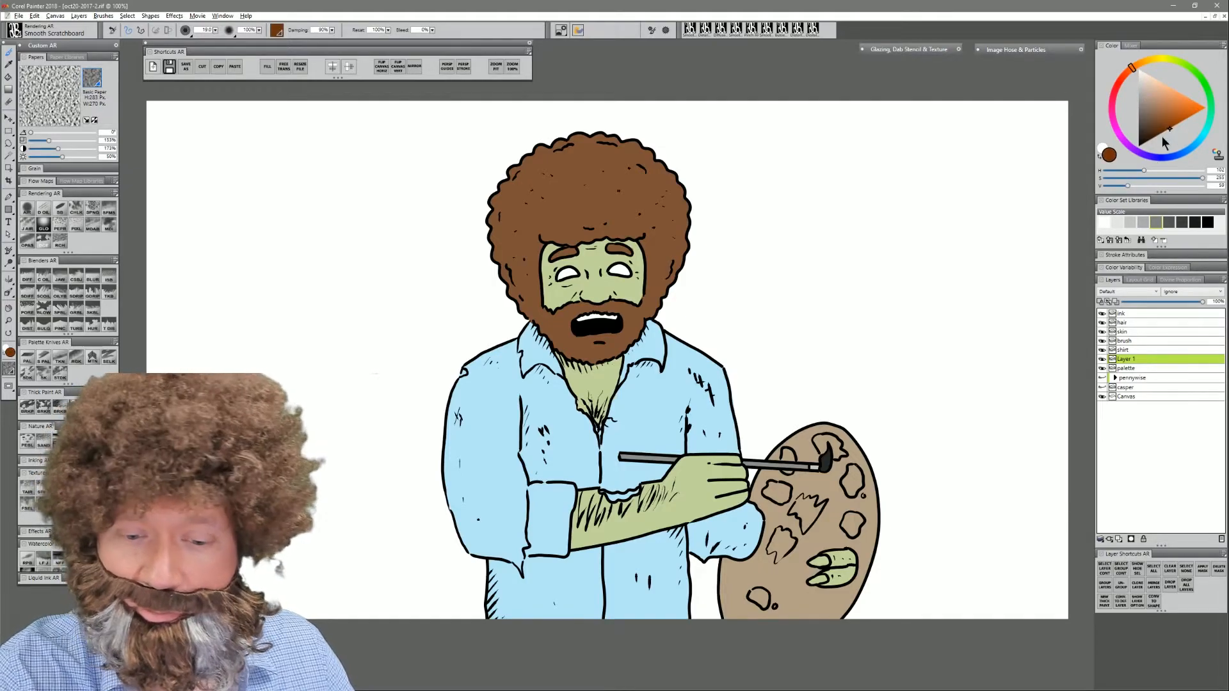
pyautogui.click(1176, 158)
pyautogui.click(1167, 111)
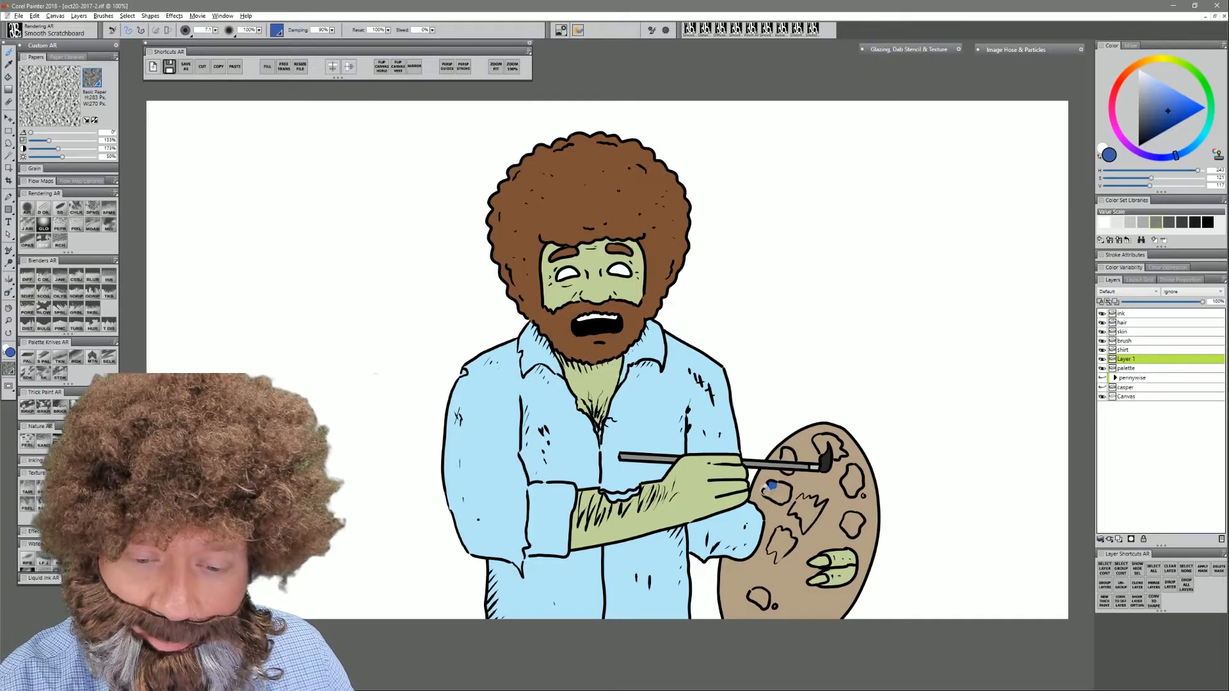
pyautogui.moveTo(773, 492)
pyautogui.mouseDown()
pyautogui.moveTo(786, 484)
pyautogui.moveTo(783, 500)
pyautogui.mouseUp()
pyautogui.hotkey('ctrl', 'z')
pyautogui.click(1127, 539)
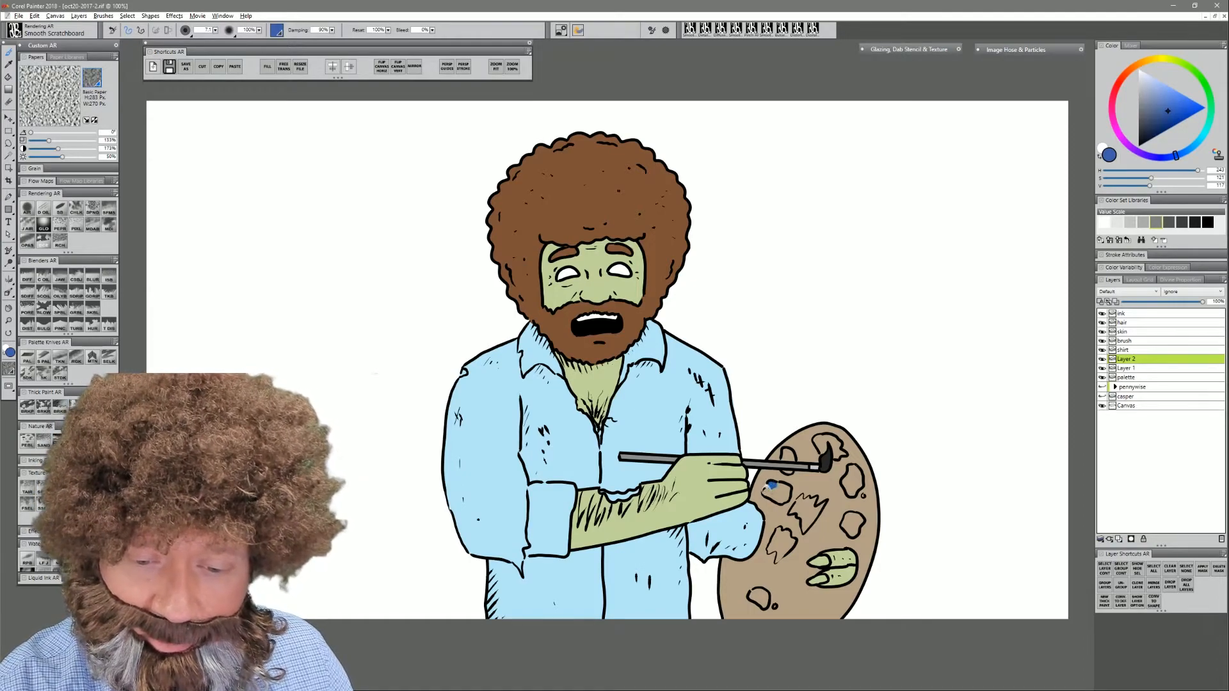
pyautogui.moveTo(768, 490); pyautogui.dragTo(779, 498)
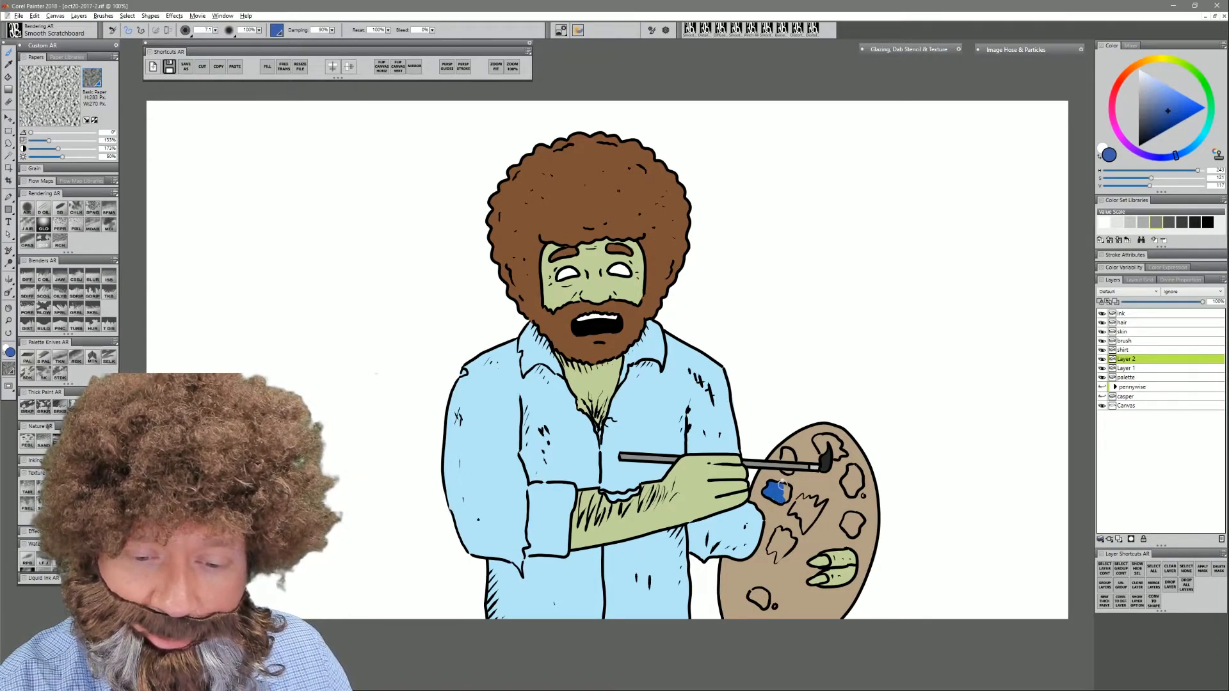
pyautogui.moveTo(775, 496); pyautogui.dragTo(783, 500)
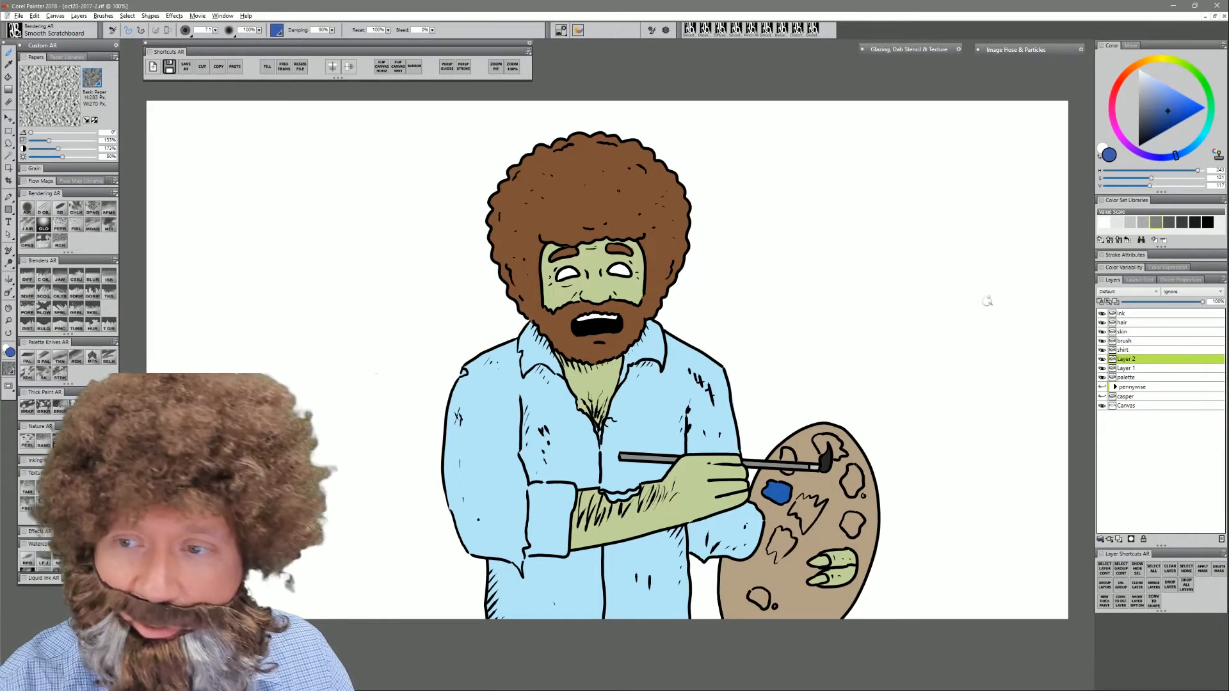
# - Paint the small blob partly hidden behind the brush handle golden yellow
pyautogui.click(1156, 59)
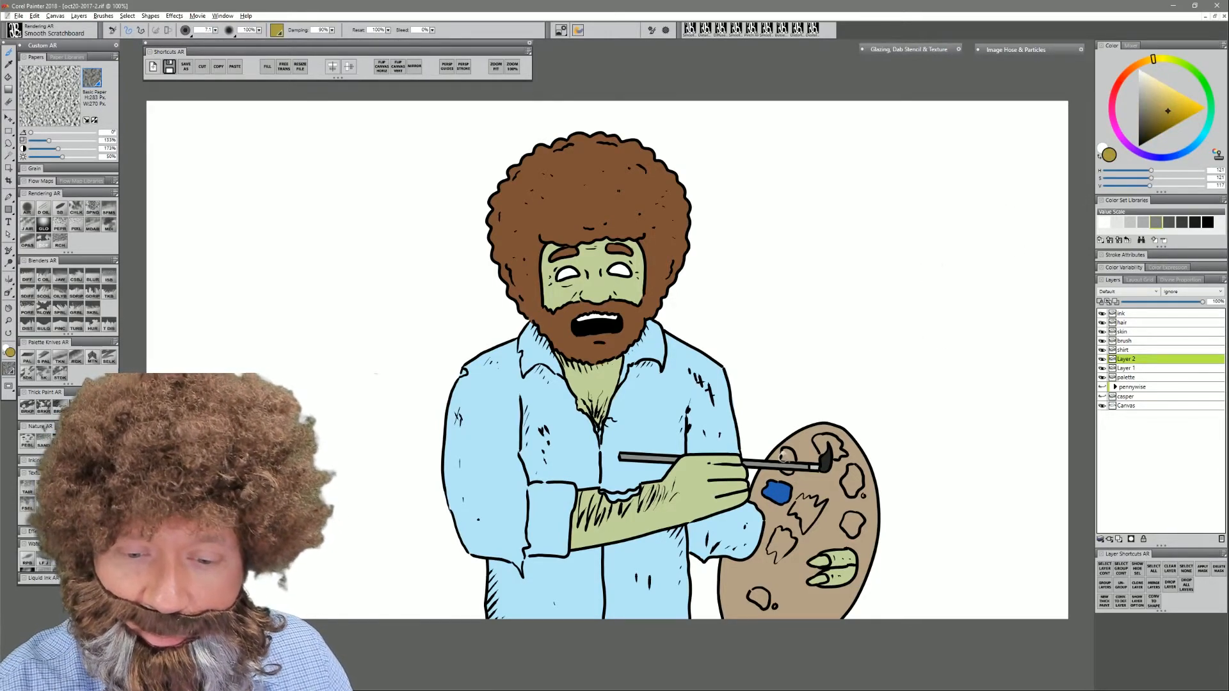
pyautogui.moveTo(784, 462); pyautogui.dragTo(792, 469)
pyautogui.click(1180, 108)
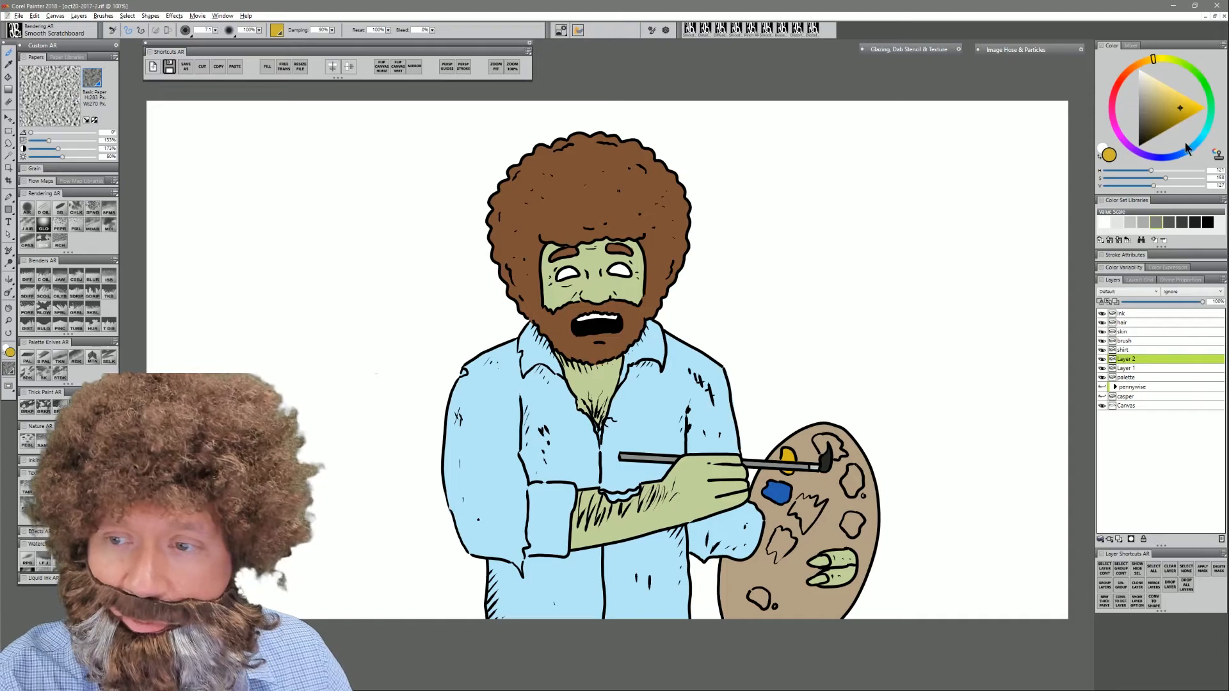
# - Choose an olive green and paint the blob around the brush's bristles with it
pyautogui.click(1124, 140)
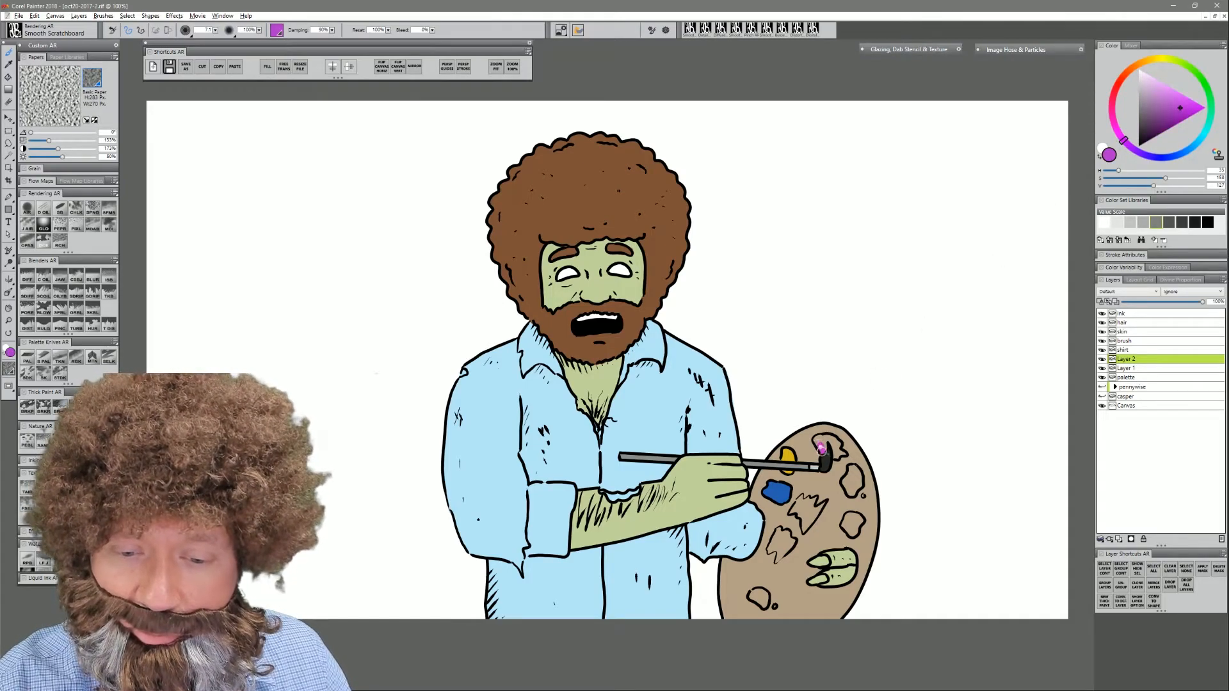
pyautogui.moveTo(1152, 63); pyautogui.dragTo(1179, 63)
pyautogui.click(1171, 117)
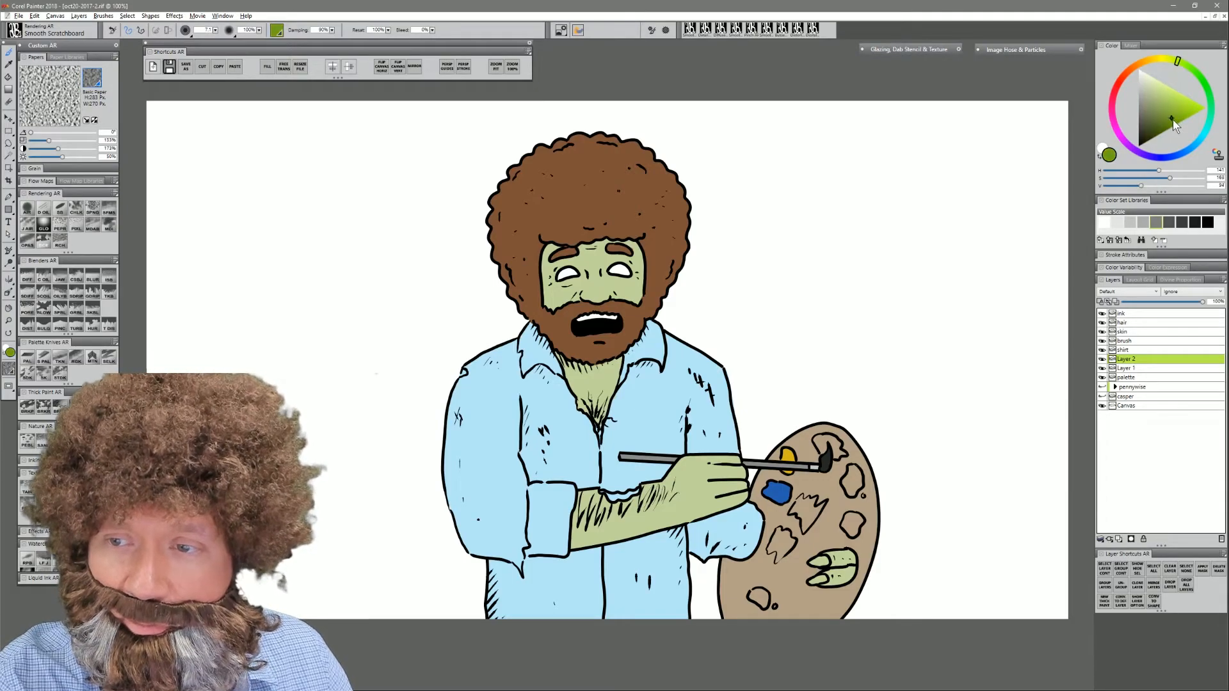
pyautogui.moveTo(821, 444)
pyautogui.mouseDown()
pyautogui.moveTo(839, 441)
pyautogui.moveTo(814, 438)
pyautogui.mouseUp()
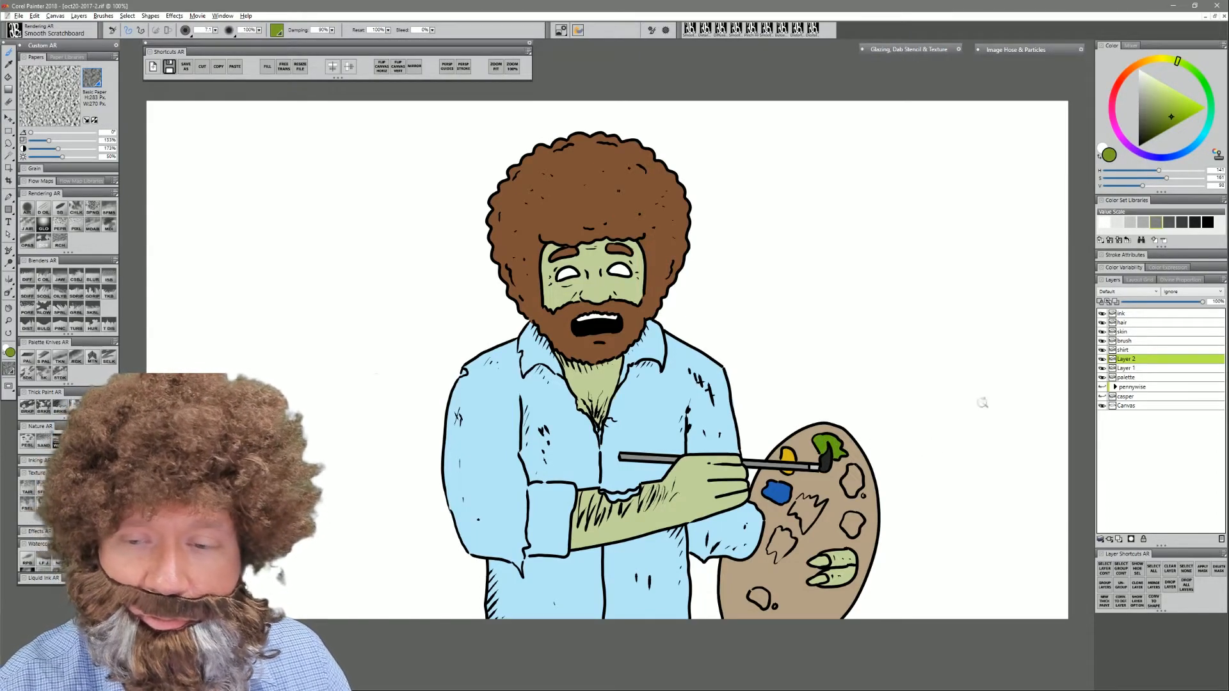
# - Choose a dark brown and paint the blob just below and right of the bristles
pyautogui.click(1138, 64)
pyautogui.click(1151, 133)
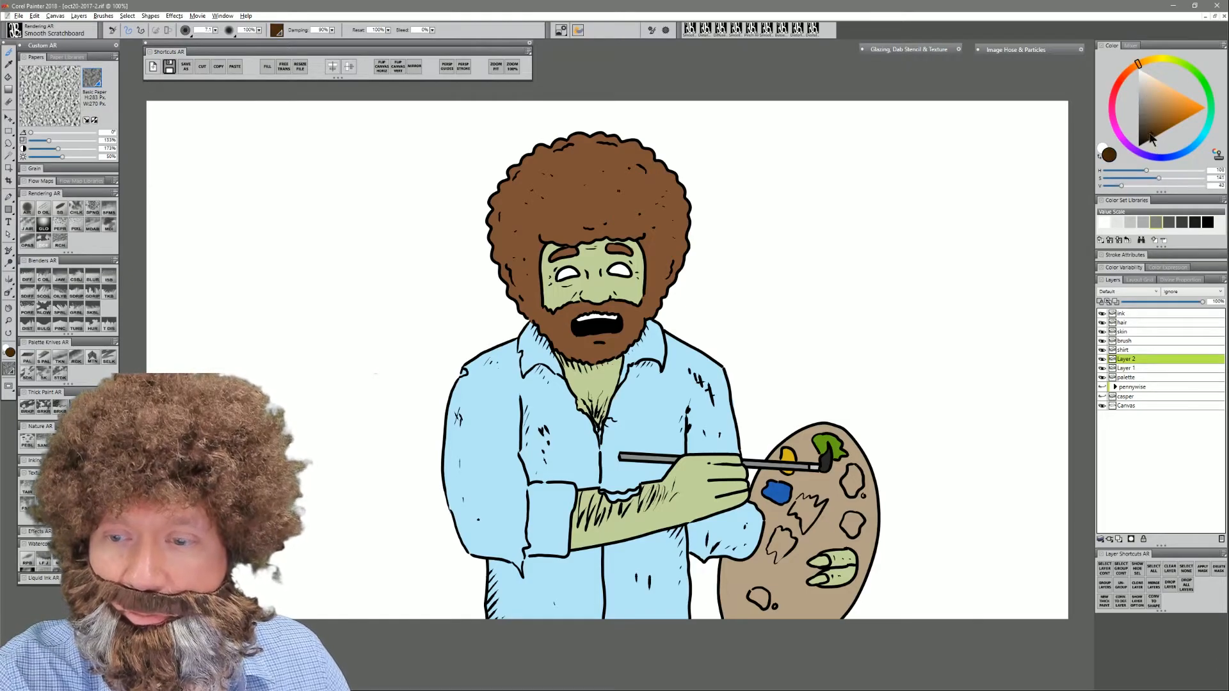
pyautogui.moveTo(850, 469)
pyautogui.mouseDown()
pyautogui.moveTo(844, 485)
pyautogui.moveTo(854, 467)
pyautogui.moveTo(845, 481)
pyautogui.moveTo(860, 485)
pyautogui.mouseUp()
# - Paint the round blob below the brown one pure white
pyautogui.moveTo(1144, 83); pyautogui.dragTo(1126, 41)
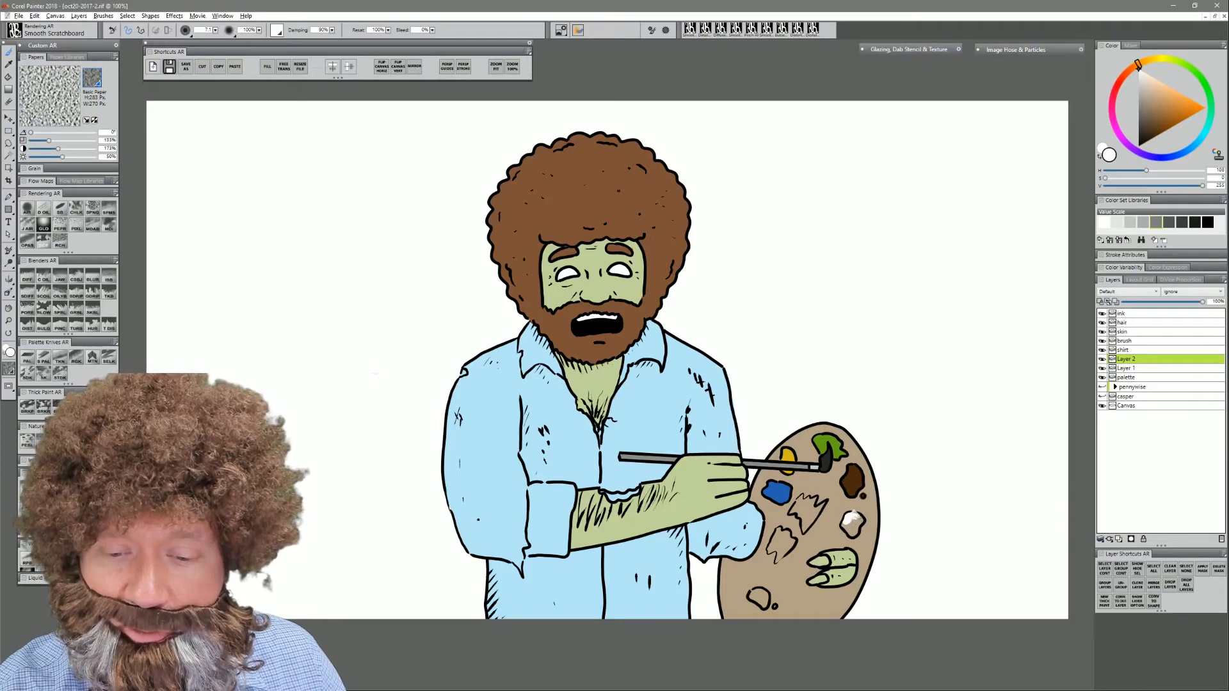
pyautogui.moveTo(843, 526)
pyautogui.mouseDown()
pyautogui.moveTo(854, 535)
pyautogui.moveTo(859, 520)
pyautogui.mouseUp()
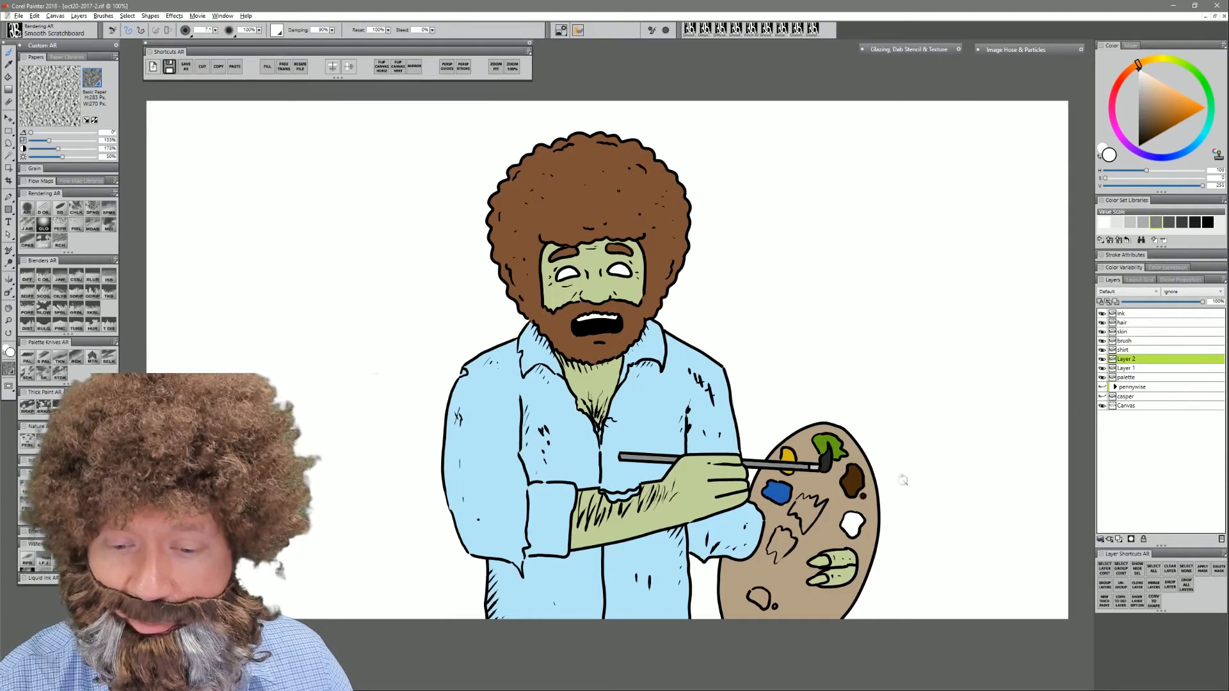
pyautogui.press('n')
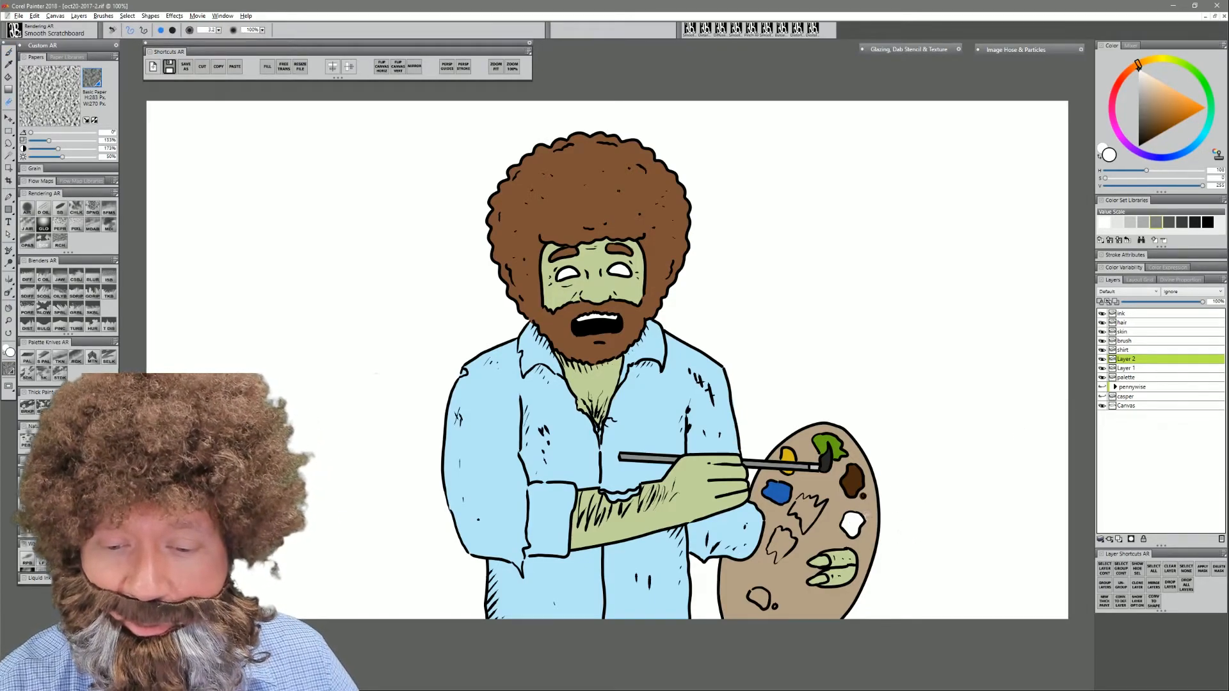
pyautogui.press('b')
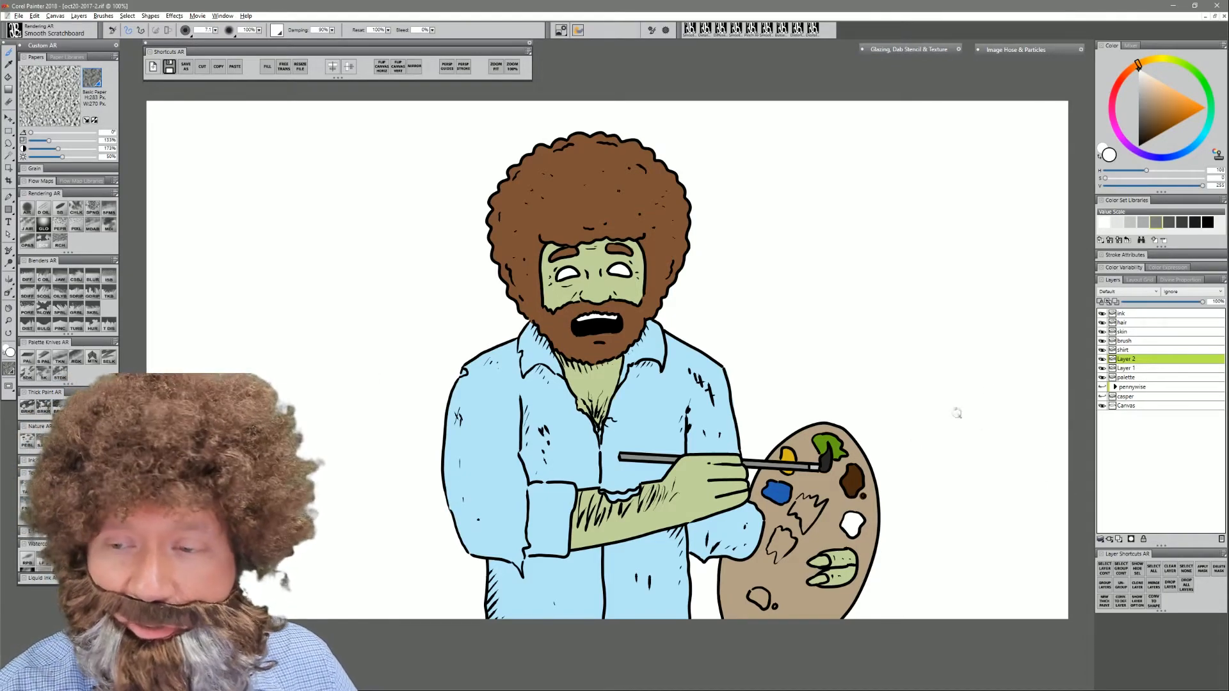
# - Paint the blob near the palette's lower edge a strong red
pyautogui.click(1114, 93)
pyautogui.moveTo(1169, 104); pyautogui.dragTo(1187, 120)
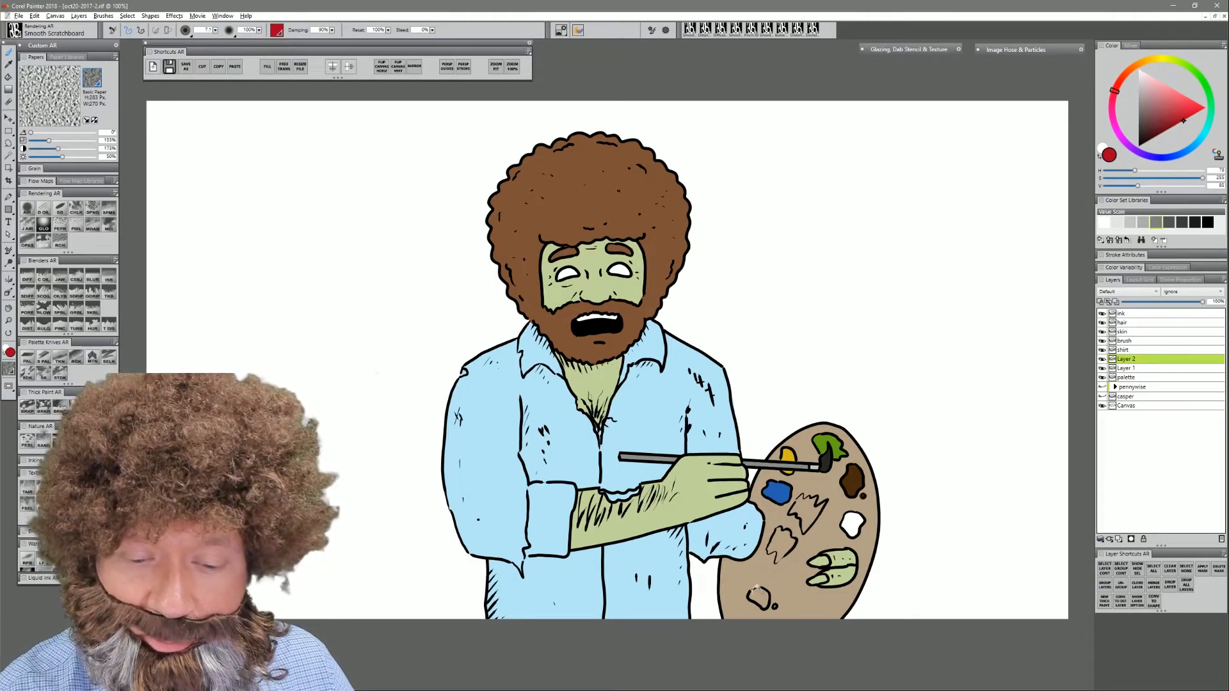
pyautogui.moveTo(755, 594)
pyautogui.mouseDown()
pyautogui.moveTo(761, 605)
pyautogui.moveTo(752, 596)
pyautogui.mouseUp()
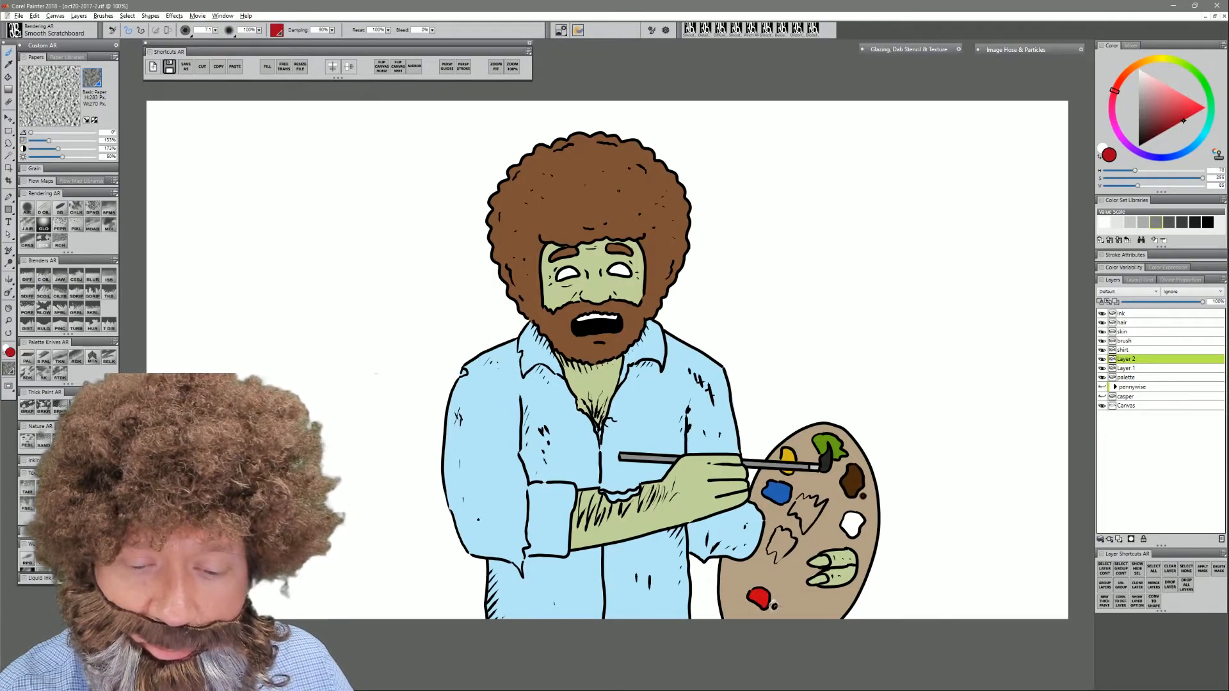
# - Choose a very pale blue and paint the jagged smear in the middle of the palette
pyautogui.click(1144, 85)
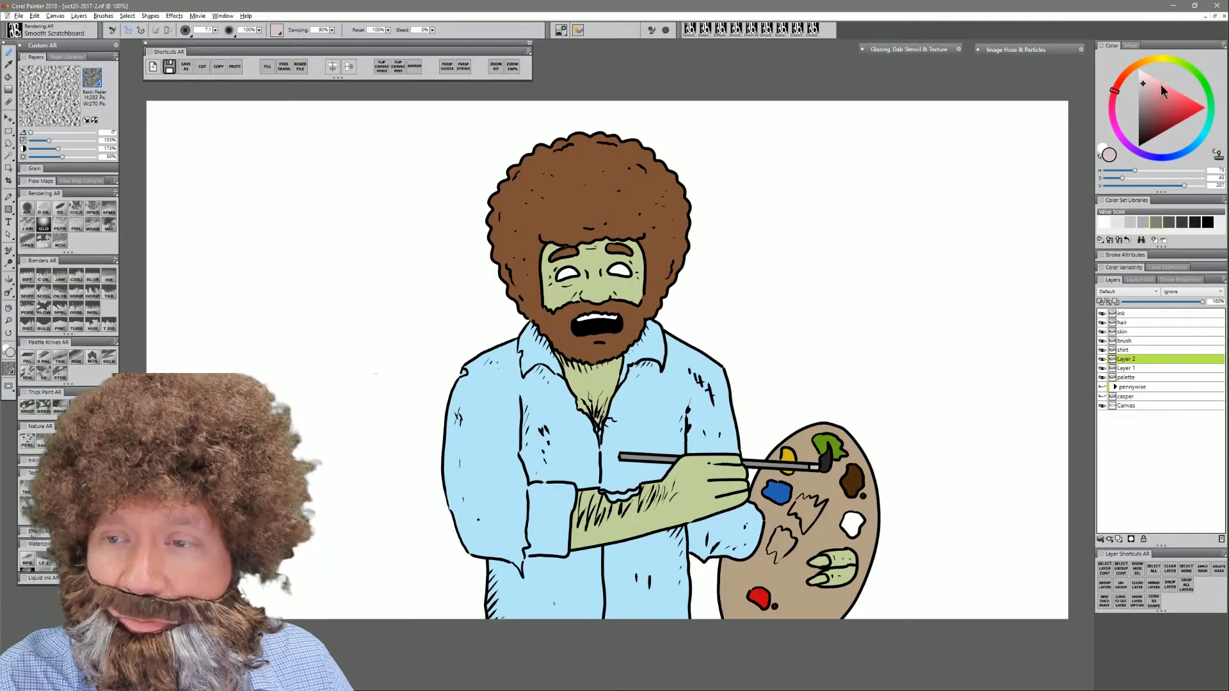
pyautogui.click(1196, 136)
pyautogui.click(1148, 79)
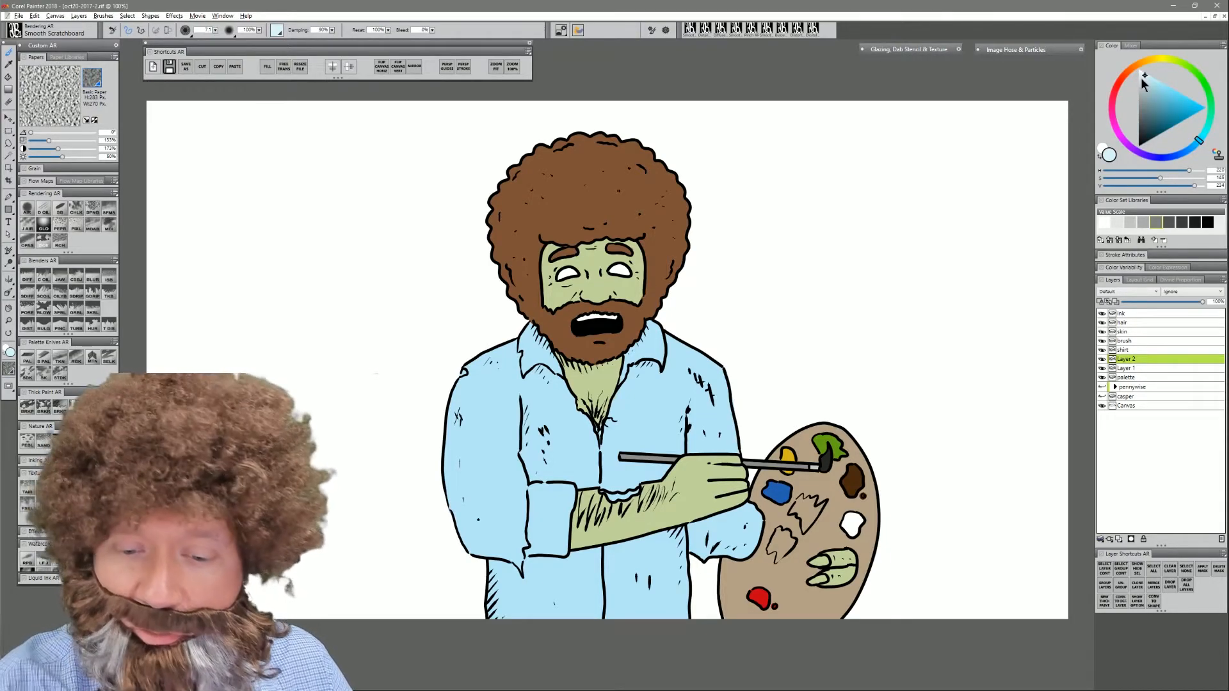
pyautogui.click(1189, 150)
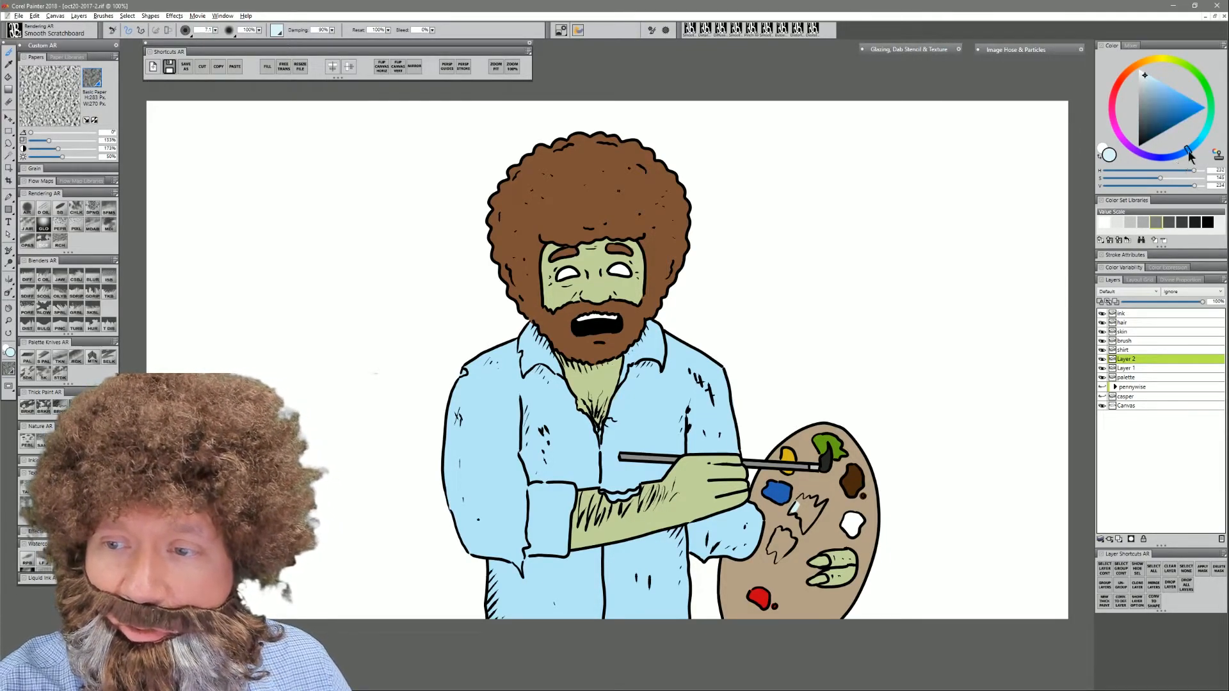
pyautogui.moveTo(791, 509)
pyautogui.mouseDown()
pyautogui.moveTo(800, 499)
pyautogui.moveTo(808, 512)
pyautogui.moveTo(816, 496)
pyautogui.moveTo(790, 512)
pyautogui.moveTo(805, 522)
pyautogui.moveTo(824, 501)
pyautogui.mouseUp()
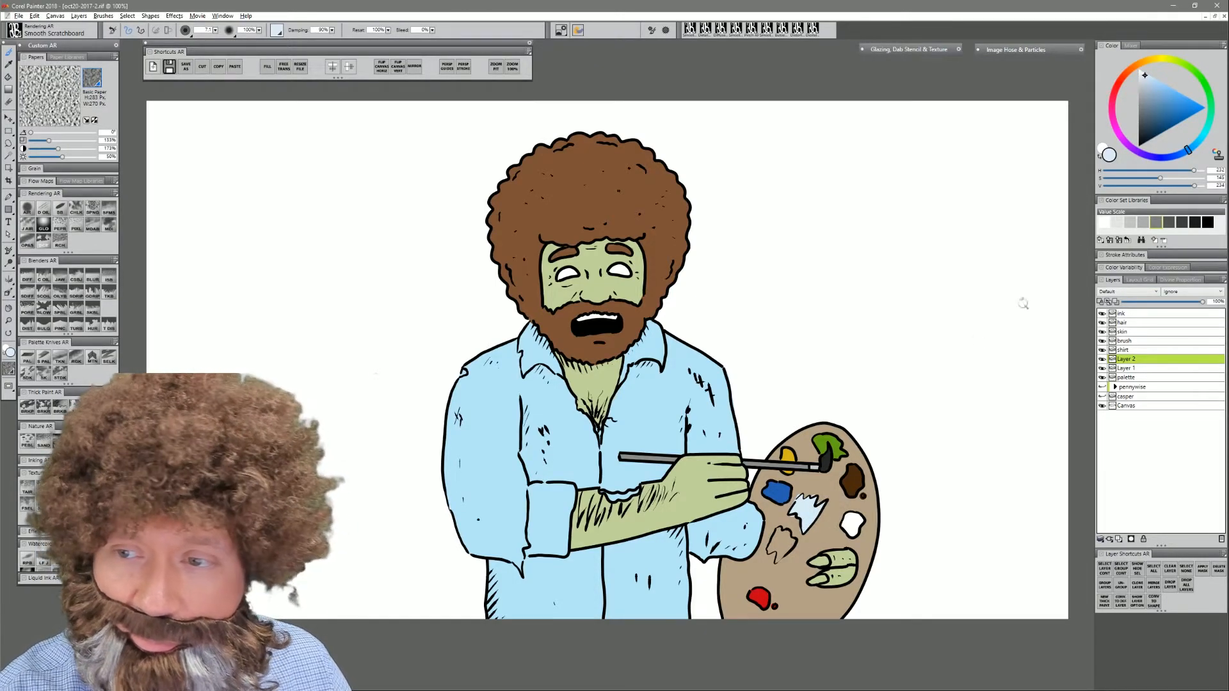
# - Choose a dark muted purple and paint the ragged smear below the pale blue one
pyautogui.click(1131, 150)
pyautogui.moveTo(1132, 149); pyautogui.dragTo(1121, 137)
pyautogui.click(1151, 126)
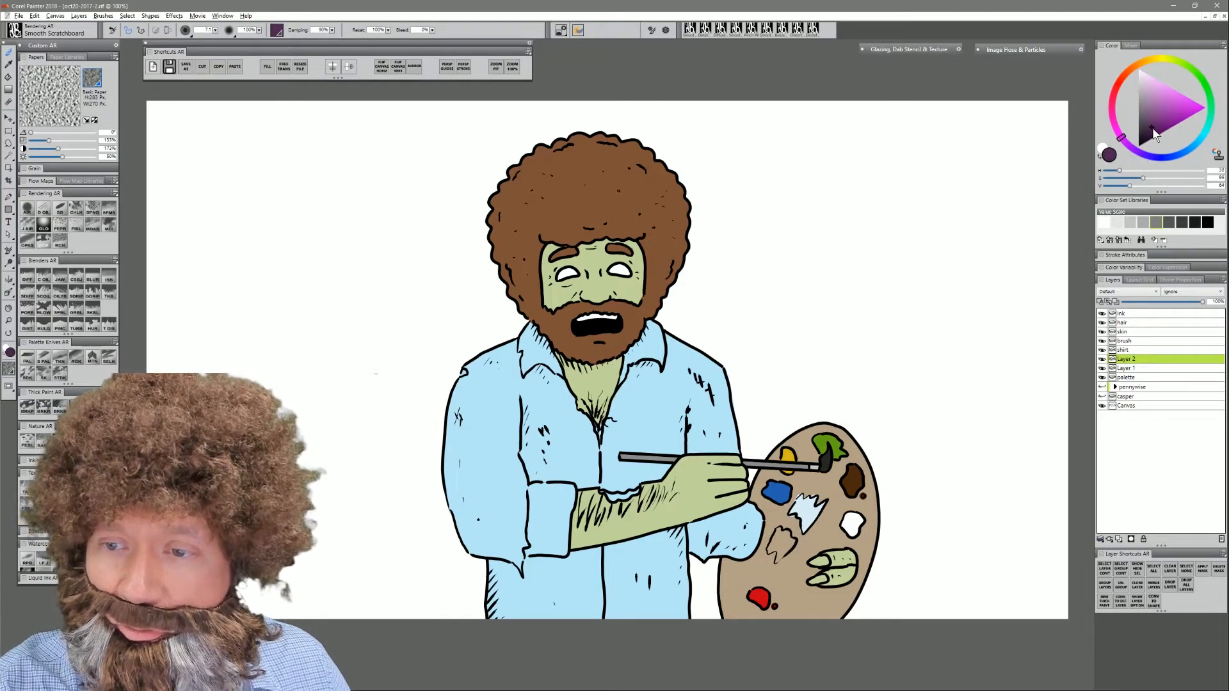
pyautogui.moveTo(774, 542)
pyautogui.mouseDown()
pyautogui.moveTo(778, 529)
pyautogui.moveTo(775, 556)
pyautogui.moveTo(786, 532)
pyautogui.moveTo(795, 541)
pyautogui.mouseUp()
# - On the palette layer, paint a light tan highlight along the inside of the palette's outer edge
pyautogui.click(1135, 378)
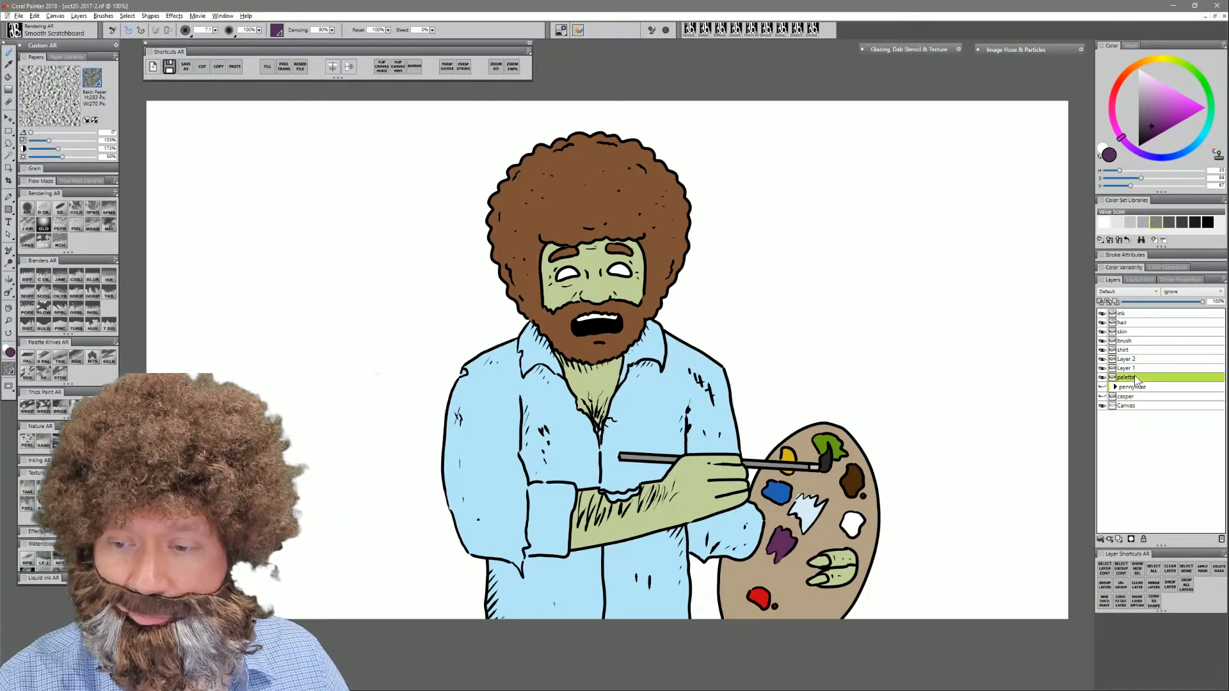
pyautogui.click(1143, 62)
pyautogui.click(1144, 90)
pyautogui.moveTo(1144, 89); pyautogui.dragTo(1144, 86)
pyautogui.moveTo(811, 423); pyautogui.dragTo(822, 434)
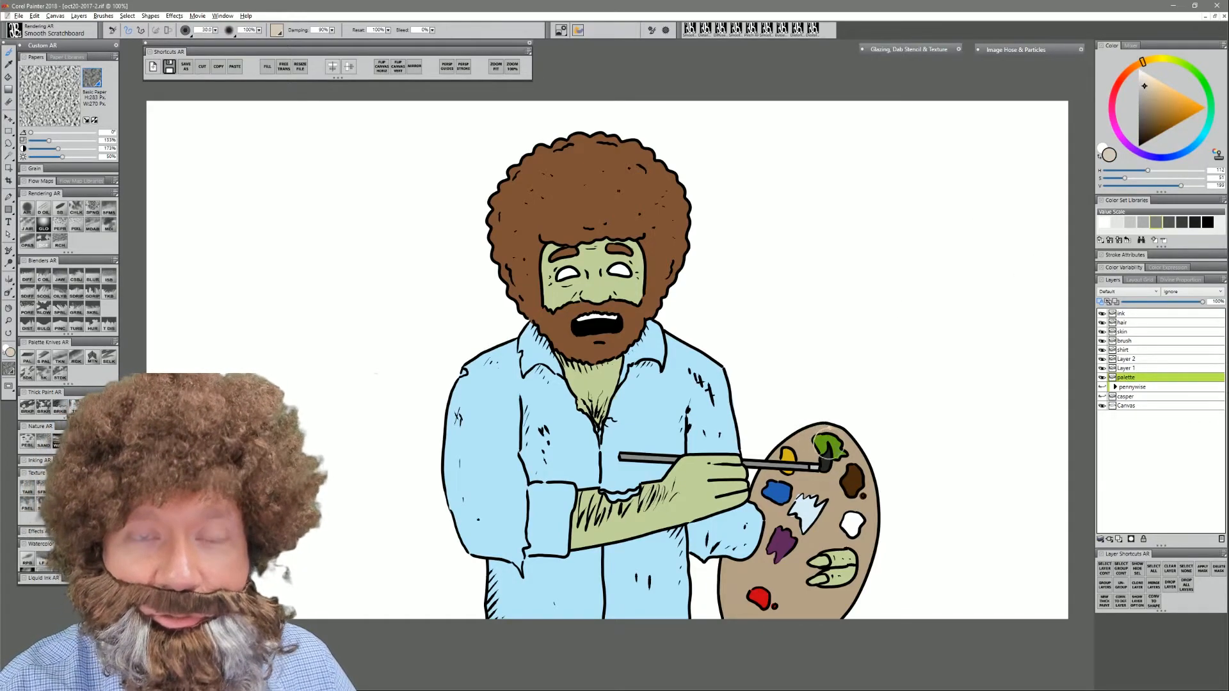
pyautogui.moveTo(755, 486)
pyautogui.mouseDown()
pyautogui.moveTo(829, 421)
pyautogui.moveTo(877, 537)
pyautogui.moveTo(853, 607)
pyautogui.mouseUp()
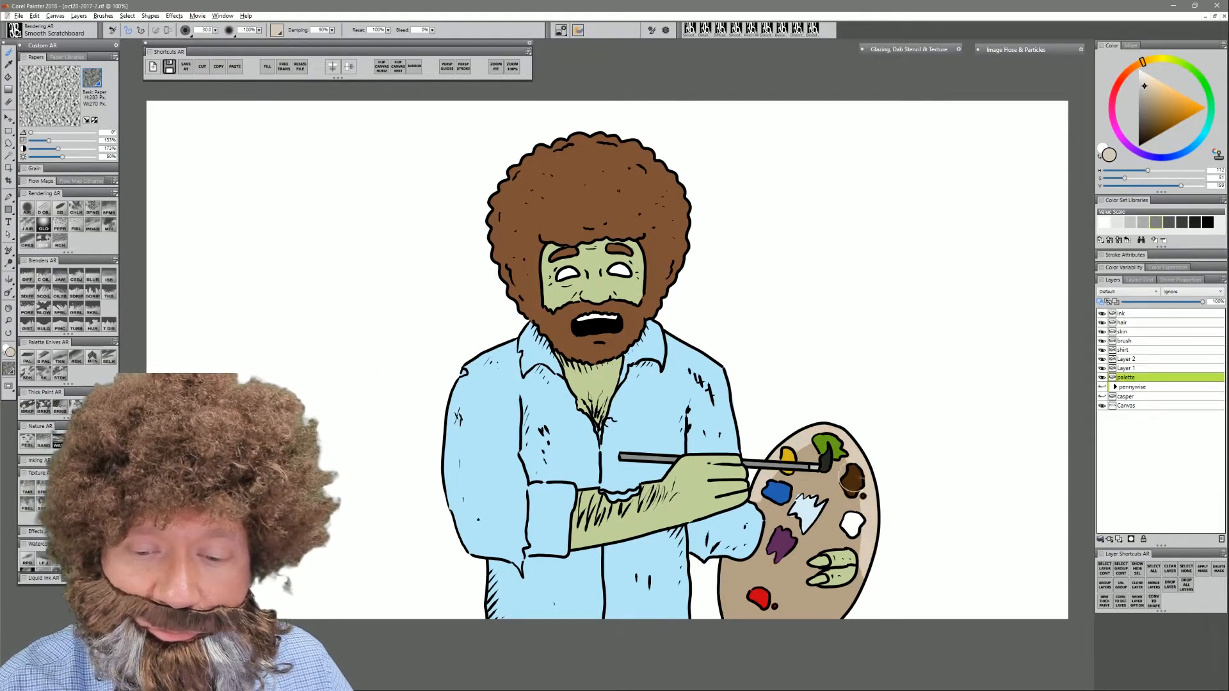
pyautogui.hotkey('ctrl', 'z')
pyautogui.moveTo(750, 496)
pyautogui.mouseDown()
pyautogui.moveTo(782, 448)
pyautogui.moveTo(838, 428)
pyautogui.moveTo(868, 470)
pyautogui.moveTo(879, 542)
pyautogui.moveTo(865, 606)
pyautogui.mouseUp()
pyautogui.moveTo(727, 558); pyautogui.dragTo(729, 633)
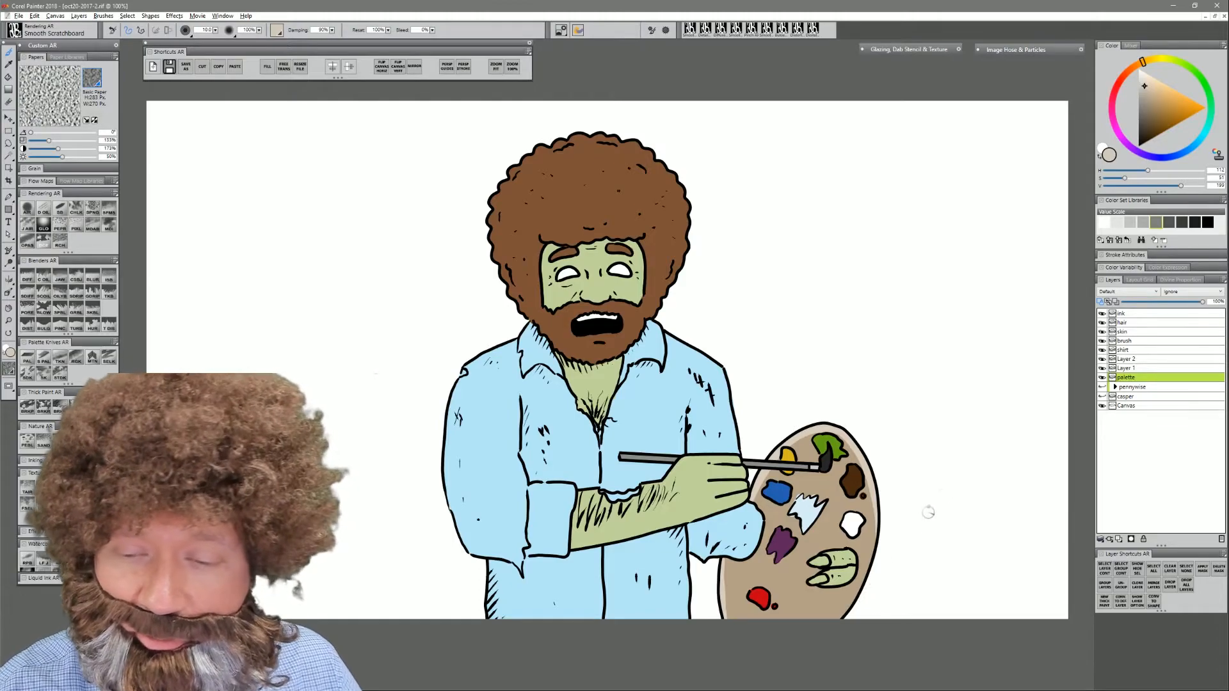
# - Make Layer 2 active and add a lighter blue highlight to the blue paint blob
pyautogui.click(1130, 369)
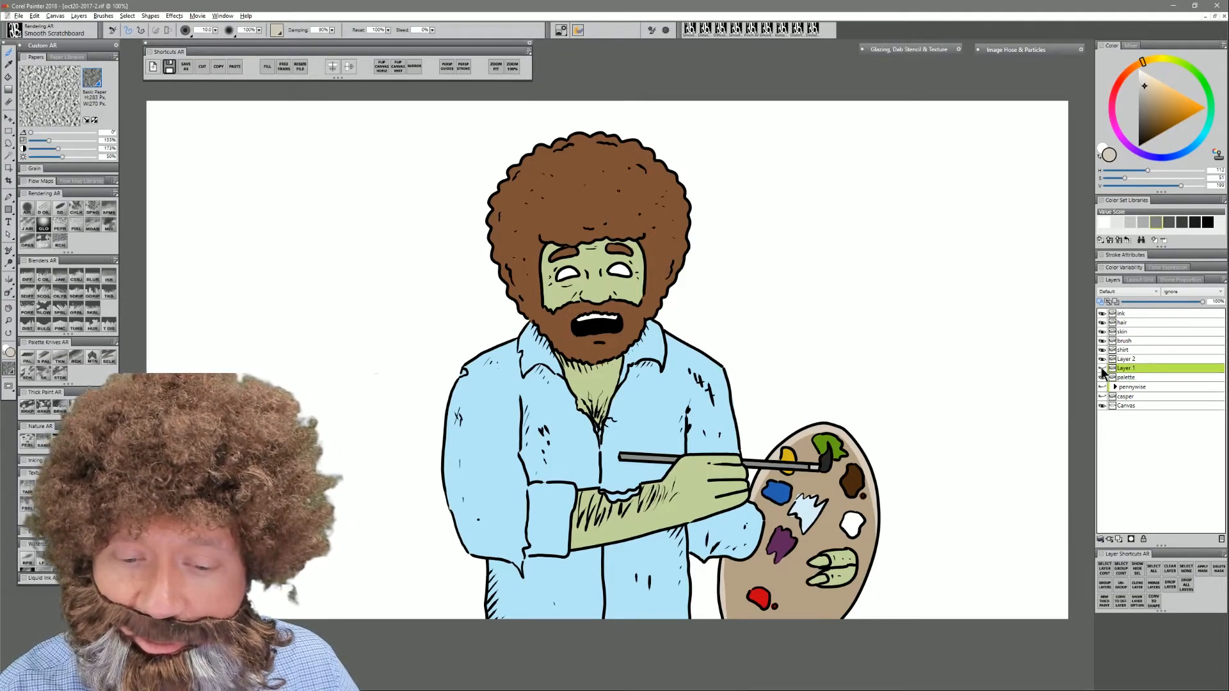
pyautogui.click(1102, 359)
pyautogui.click(1102, 359)
pyautogui.click(1125, 363)
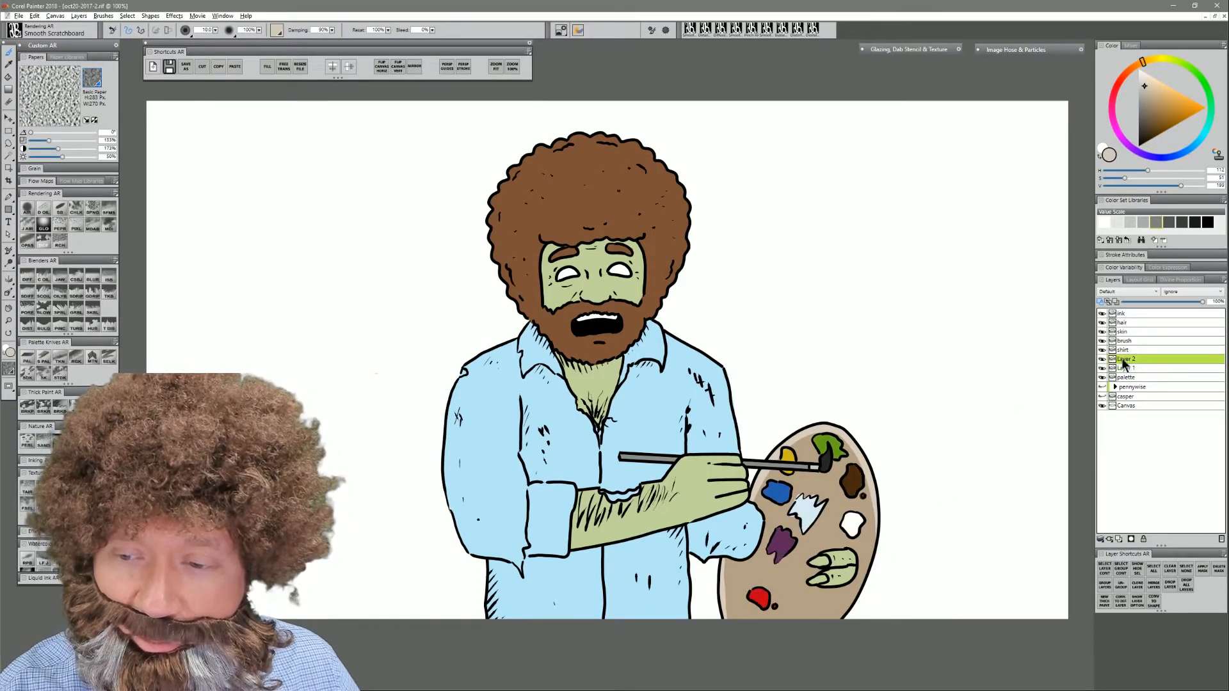
pyautogui.click(1174, 155)
pyautogui.click(1166, 97)
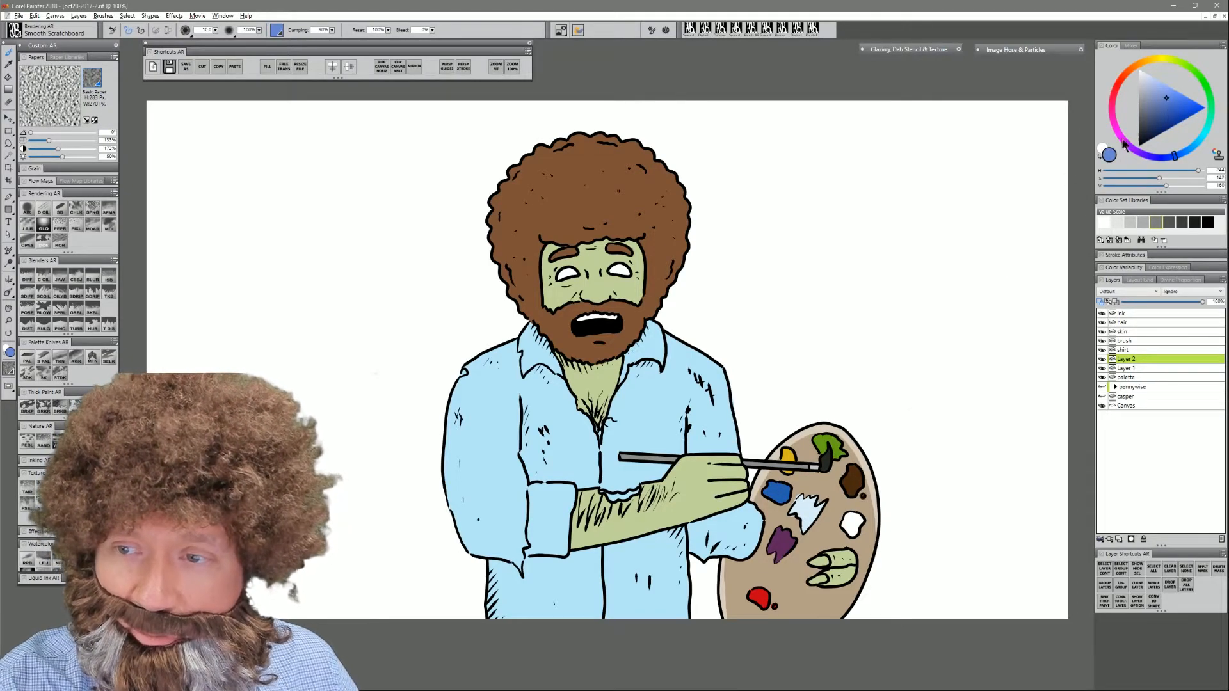
pyautogui.moveTo(772, 489); pyautogui.dragTo(785, 488)
# - Sample the yellow blob's colour, choose a lighter yellow and add a highlight to that blob
pyautogui.keyDown('alt'); pyautogui.click(789, 459); pyautogui.keyUp('alt')
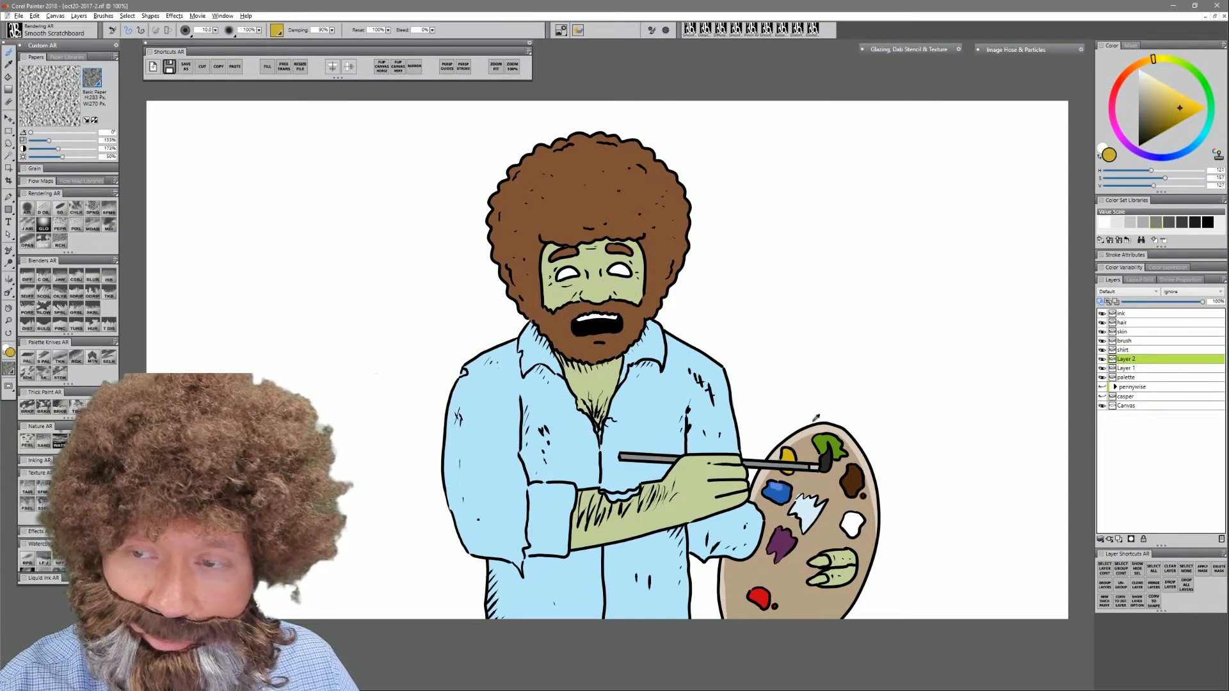
pyautogui.moveTo(1174, 83); pyautogui.dragTo(1189, 98)
pyautogui.moveTo(797, 462); pyautogui.dragTo(786, 451)
# - Add a light yellow-green highlight to the green blob and a lighter brown highlight to the brown blob
pyautogui.keyDown('alt'); pyautogui.click(827, 437); pyautogui.keyUp('alt')
pyautogui.click(1174, 99)
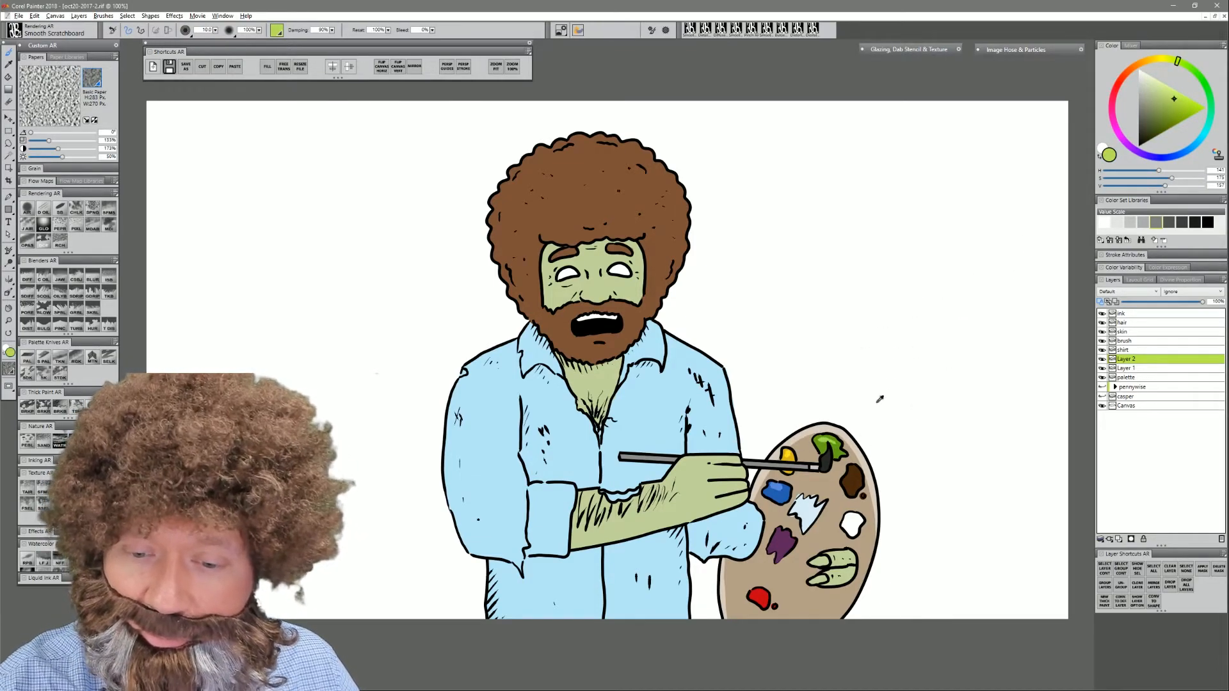
pyautogui.keyDown('alt'); pyautogui.click(916, 384); pyautogui.keyUp('alt')
pyautogui.click(1153, 122)
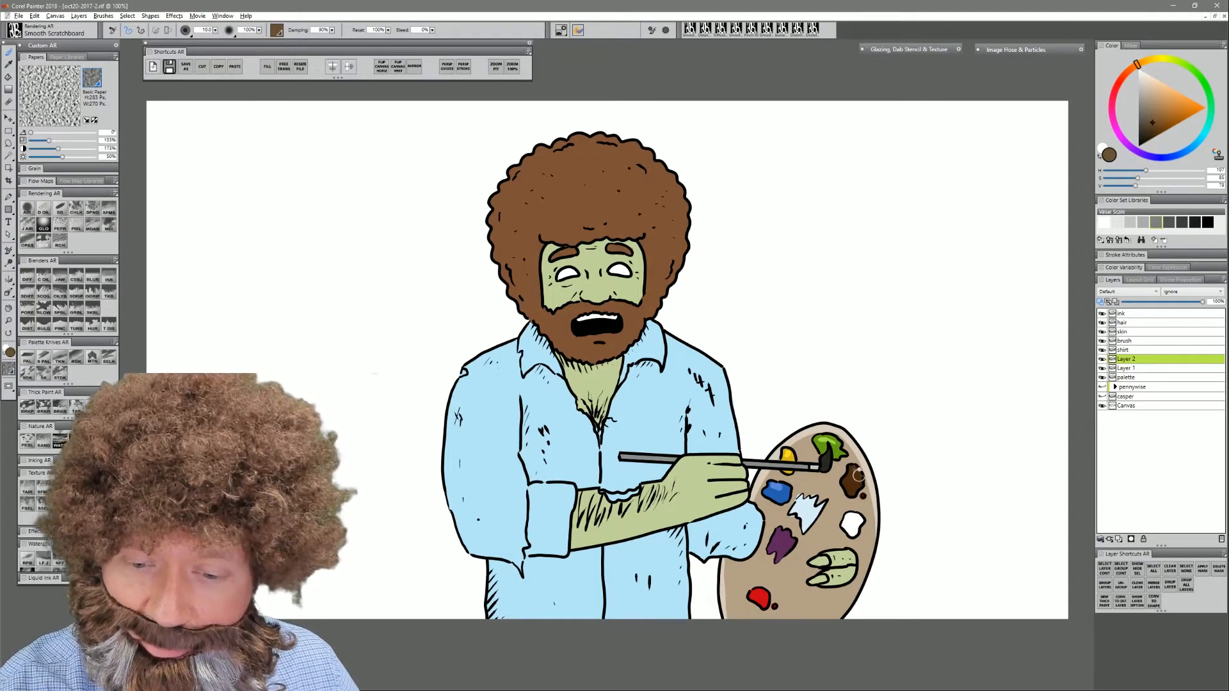
# - Choose a lighter, brighter red and add a highlight to the red paint blob
pyautogui.keyDown('alt'); pyautogui.click(866, 445); pyautogui.keyUp('alt')
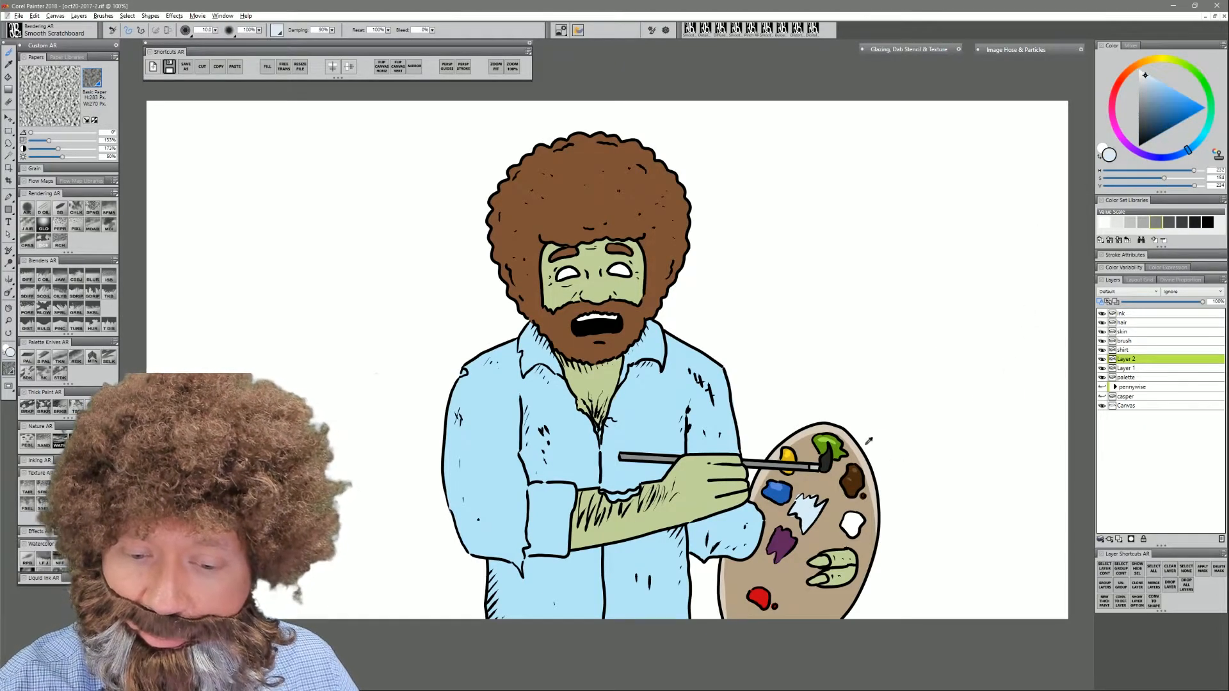
pyautogui.click(1114, 90)
pyautogui.click(1192, 108)
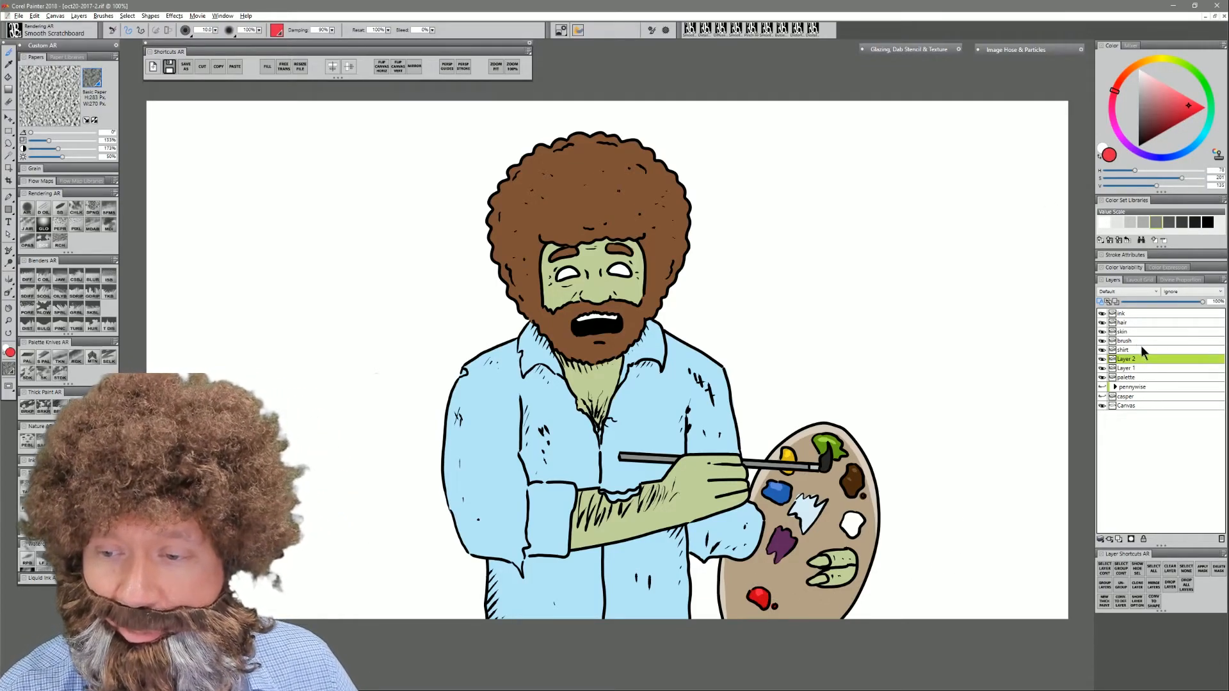
# - On the skin layer, colour the torn wound on the forearm and the gums in the mouth red
pyautogui.click(1129, 332)
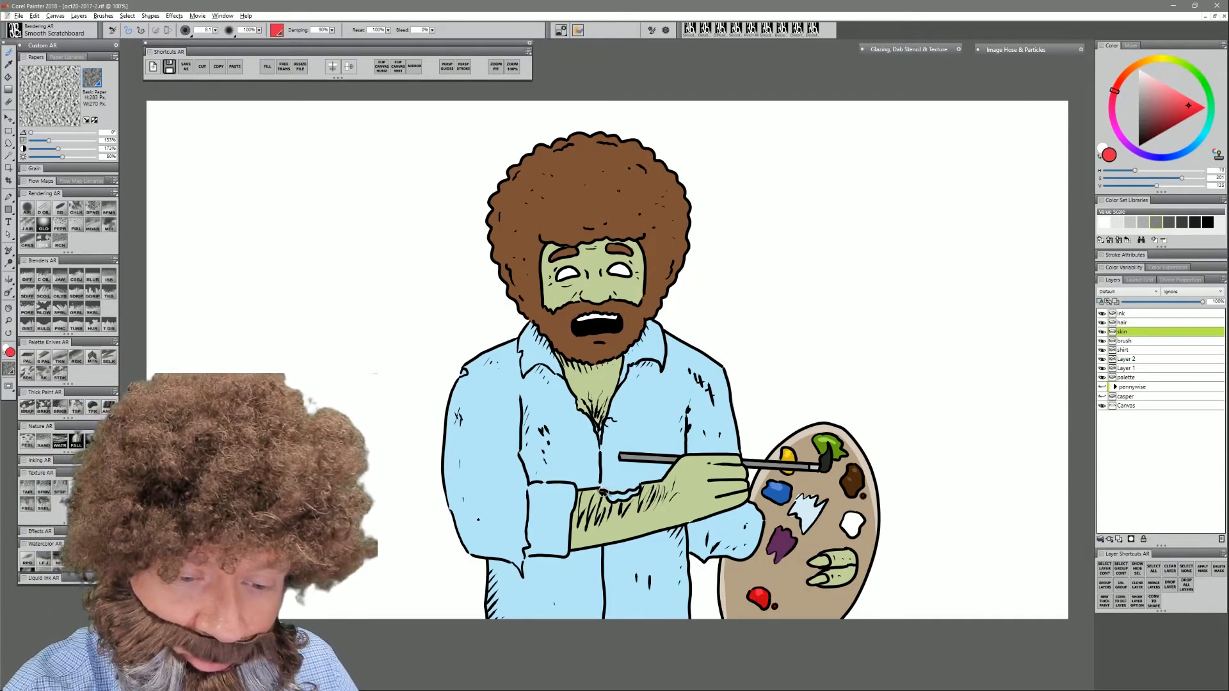
pyautogui.moveTo(611, 497)
pyautogui.mouseDown()
pyautogui.moveTo(637, 490)
pyautogui.moveTo(606, 493)
pyautogui.moveTo(630, 496)
pyautogui.mouseUp()
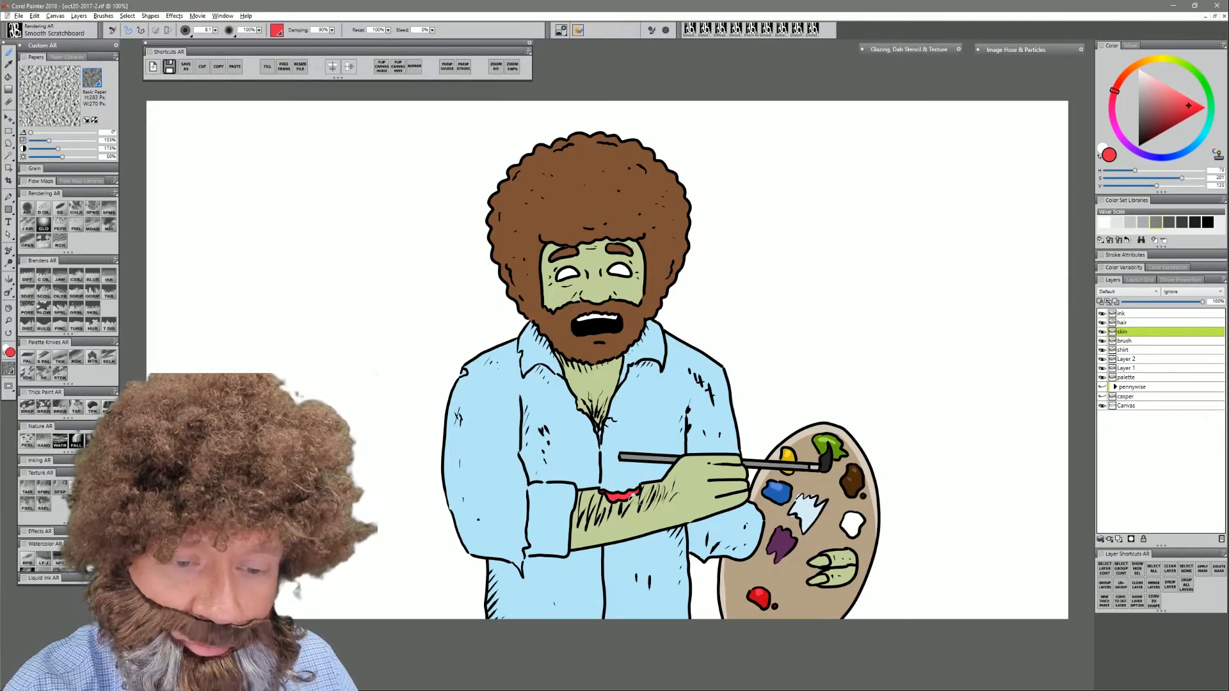
pyautogui.moveTo(589, 320); pyautogui.dragTo(622, 324)
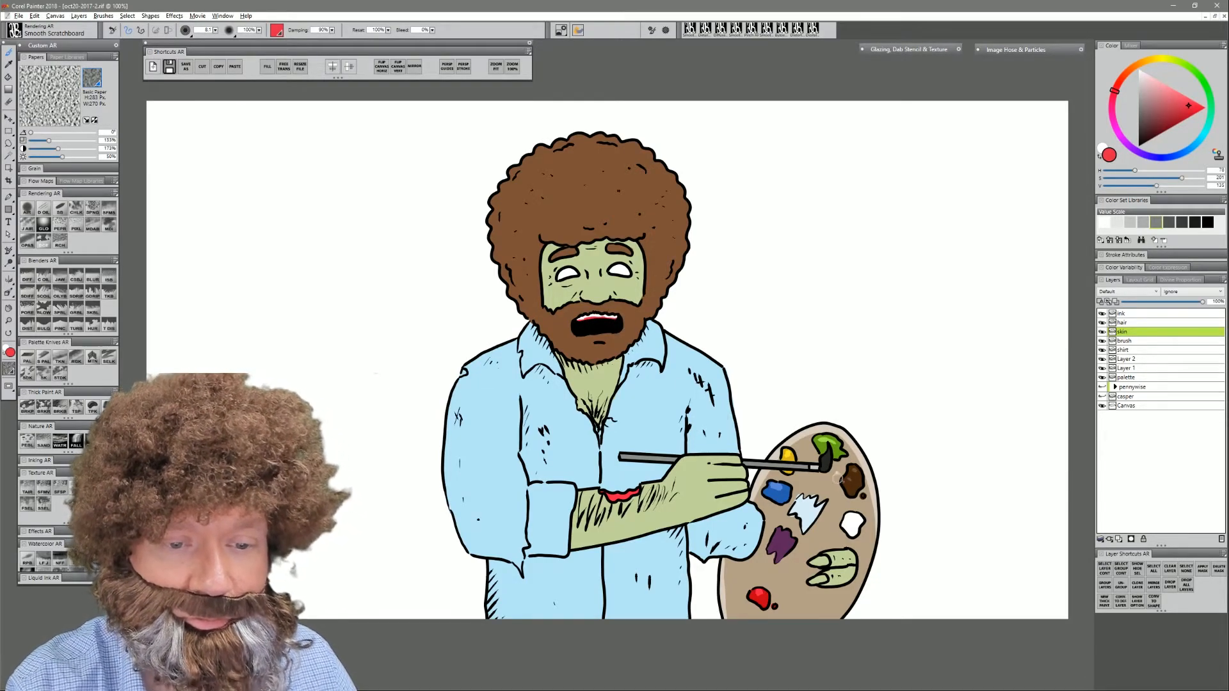
# - Add thin red lines beneath both eyes with a smaller brush
pyautogui.moveTo(558, 281); pyautogui.dragTo(578, 277)
pyautogui.hotkey('ctrl', 'z')
pyautogui.press('[')
pyautogui.press('[')
pyautogui.press('[')
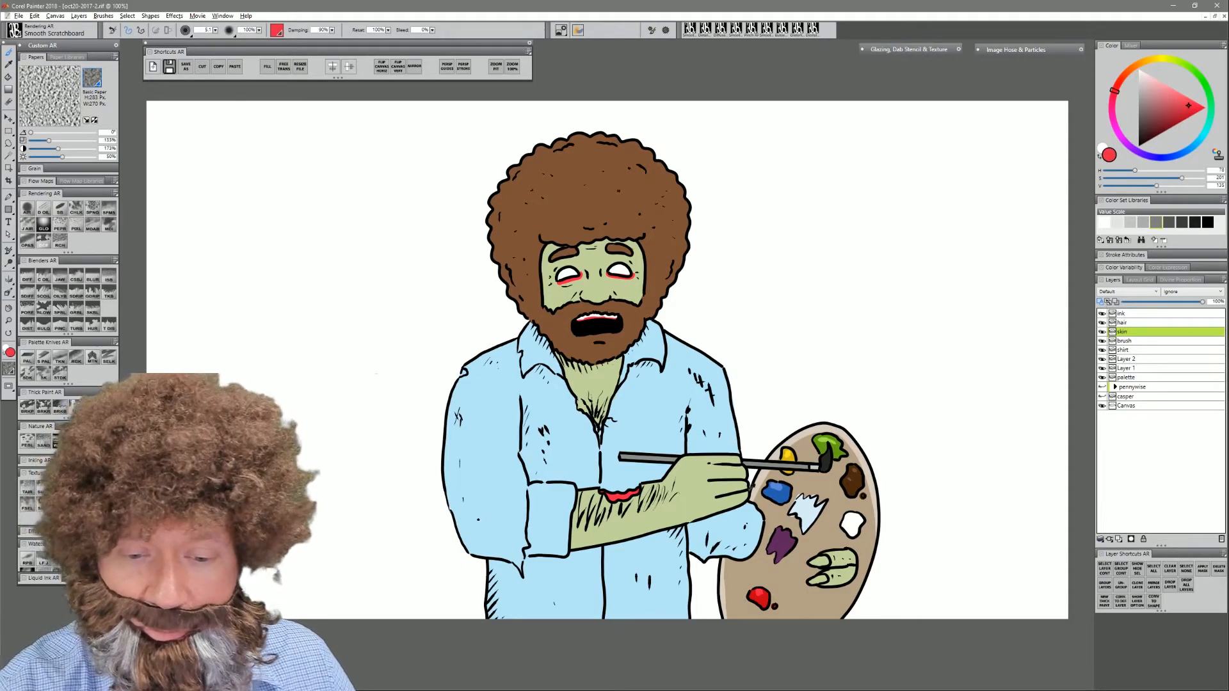
# - Sample the green skin colour, choose a darker green and shade the neck, face, forearm and hands
pyautogui.keyDown('alt'); pyautogui.click(826, 560); pyautogui.keyUp('alt')
pyautogui.click(1152, 103)
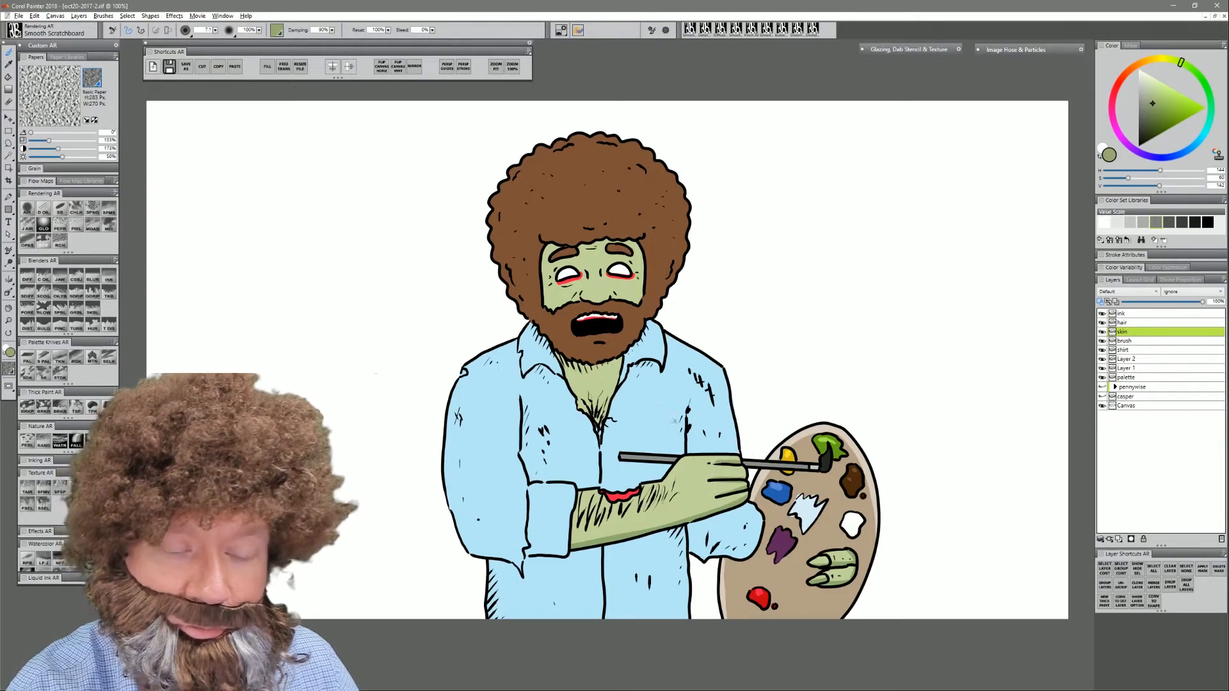
pyautogui.moveTo(560, 354)
pyautogui.mouseDown()
pyautogui.moveTo(586, 381)
pyautogui.moveTo(622, 358)
pyautogui.moveTo(566, 358)
pyautogui.moveTo(584, 370)
pyautogui.mouseUp()
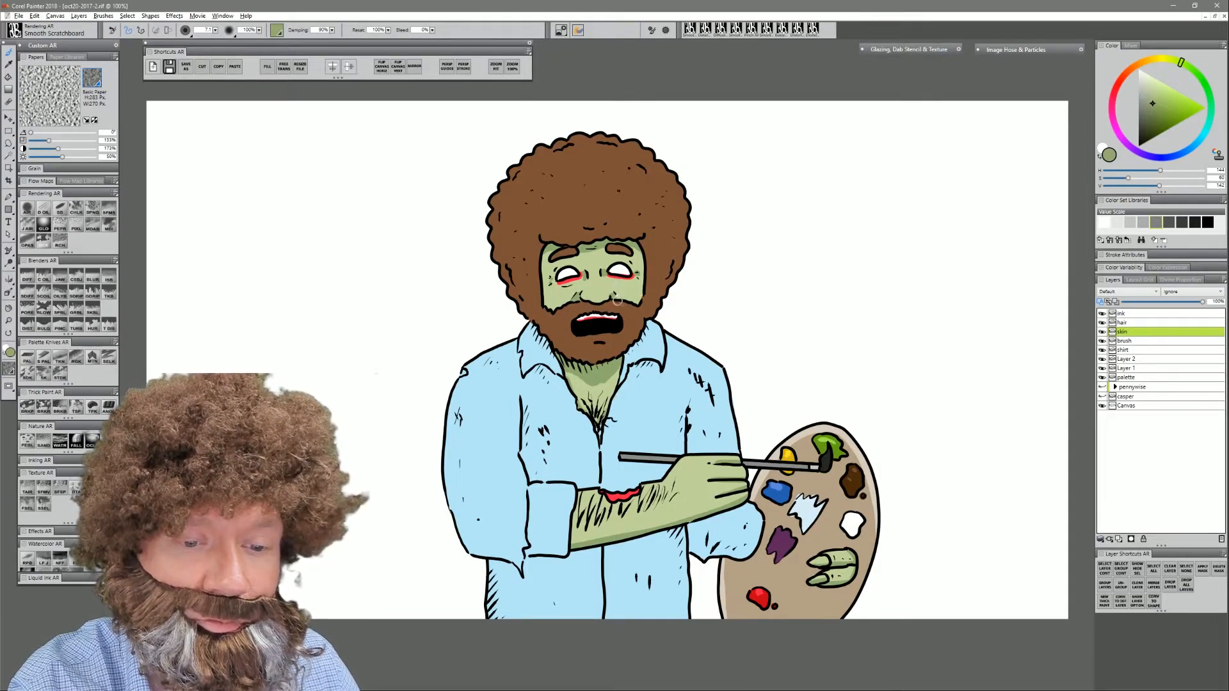
# - On the hair layer, sample the brown, choose a lighter brown and paint highlights along the afro's outer edge
pyautogui.click(1124, 323)
pyautogui.keyDown('alt'); pyautogui.click(656, 183); pyautogui.keyUp('alt')
pyautogui.click(1154, 110)
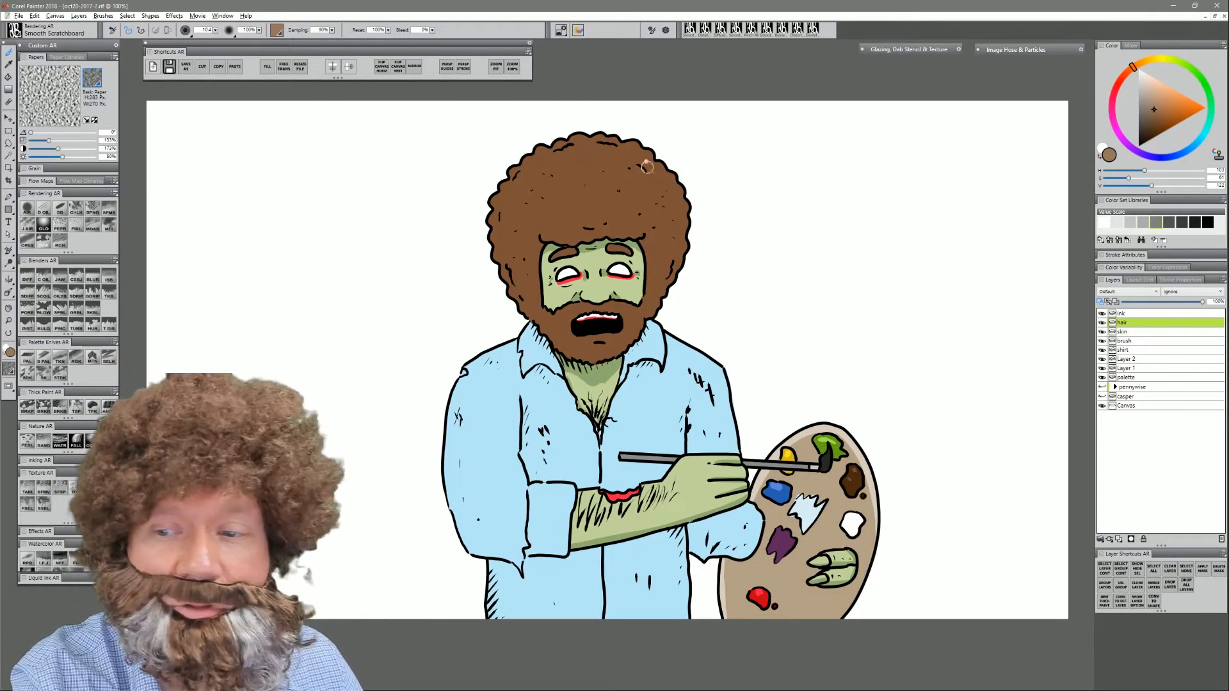
pyautogui.moveTo(608, 133)
pyautogui.mouseDown()
pyautogui.moveTo(537, 148)
pyautogui.moveTo(497, 210)
pyautogui.mouseUp()
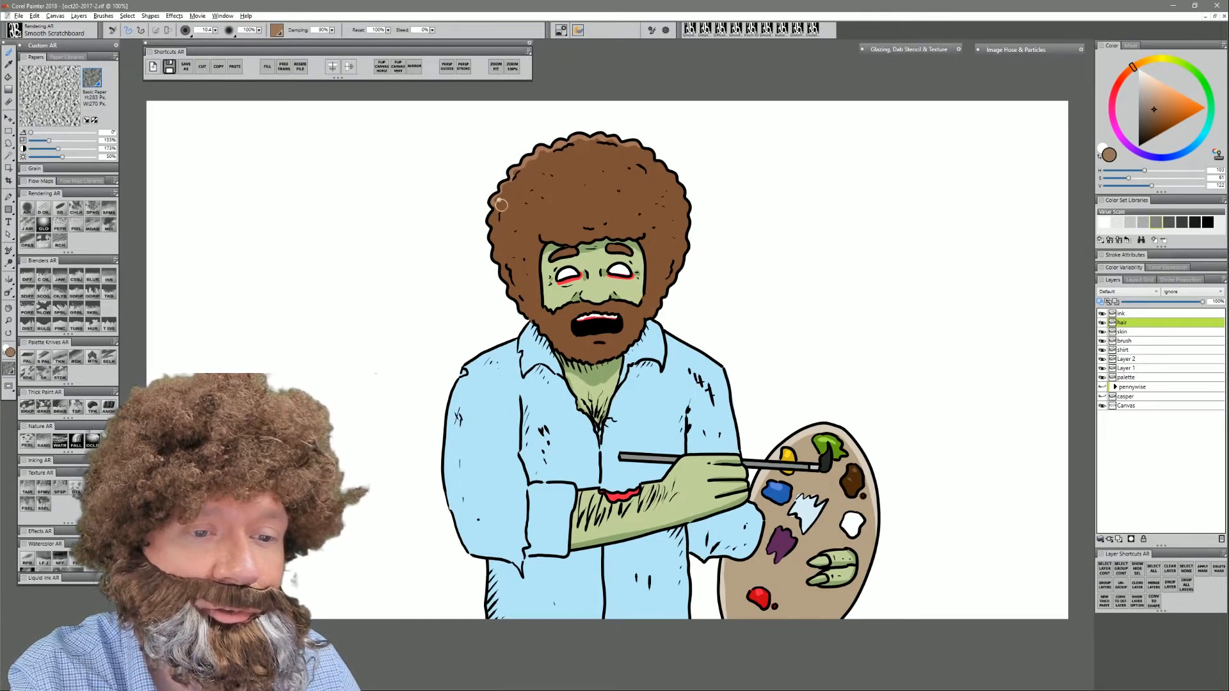
pyautogui.moveTo(641, 148)
pyautogui.mouseDown()
pyautogui.moveTo(688, 182)
pyautogui.moveTo(679, 179)
pyautogui.moveTo(688, 251)
pyautogui.mouseUp()
pyautogui.moveTo(492, 210)
pyautogui.mouseDown()
pyautogui.moveTo(495, 249)
pyautogui.moveTo(639, 235)
pyautogui.moveTo(613, 244)
pyautogui.moveTo(627, 249)
pyautogui.moveTo(559, 253)
pyautogui.mouseUp()
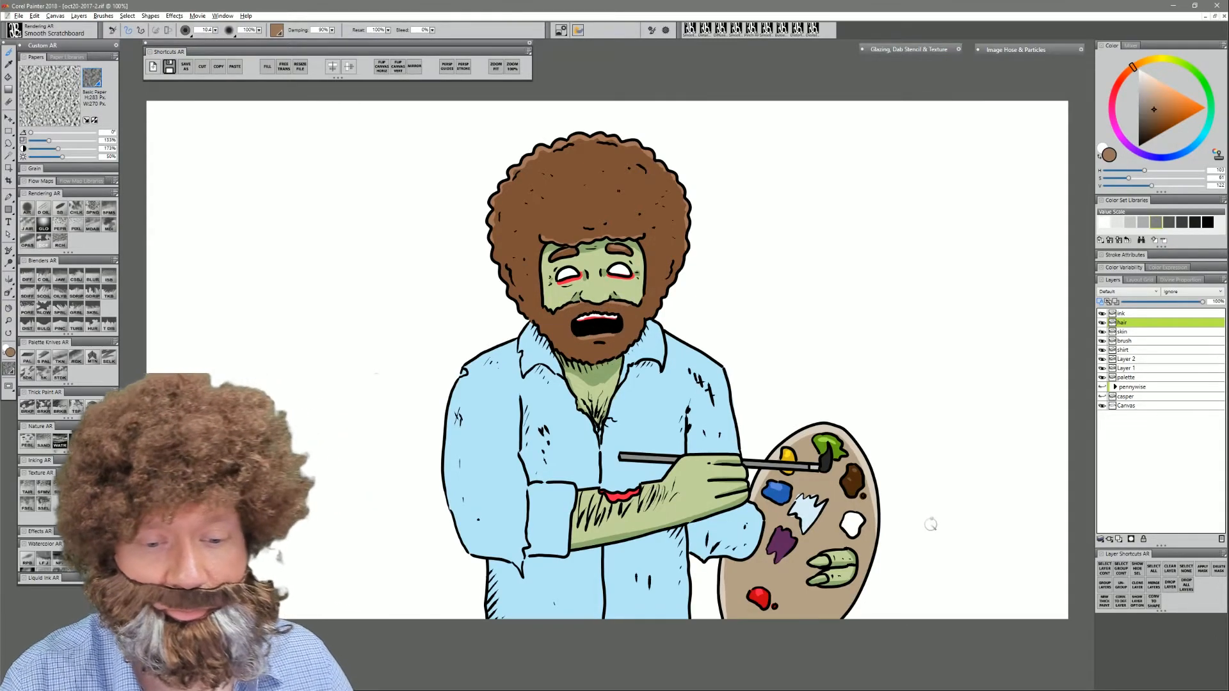
# - On the brush layer, add light grey and white highlights to the paintbrush handle and a mid-grey highlight to its bristles
pyautogui.click(1133, 342)
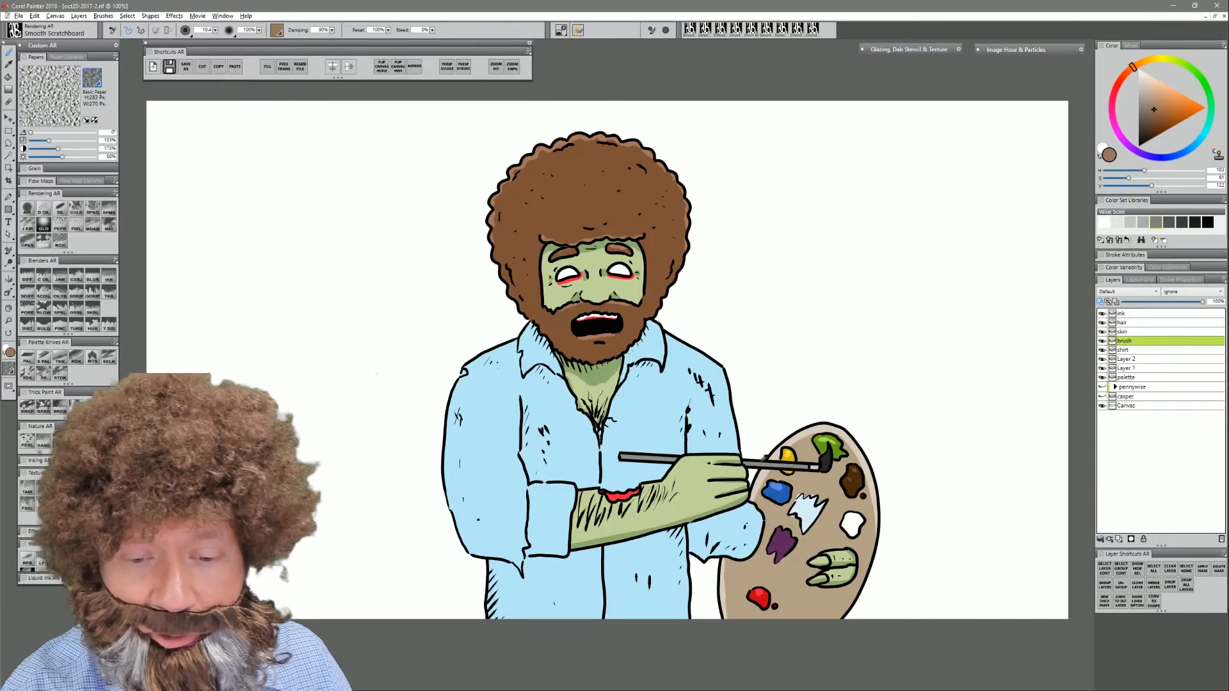
pyautogui.click(1142, 103)
pyautogui.click(1144, 87)
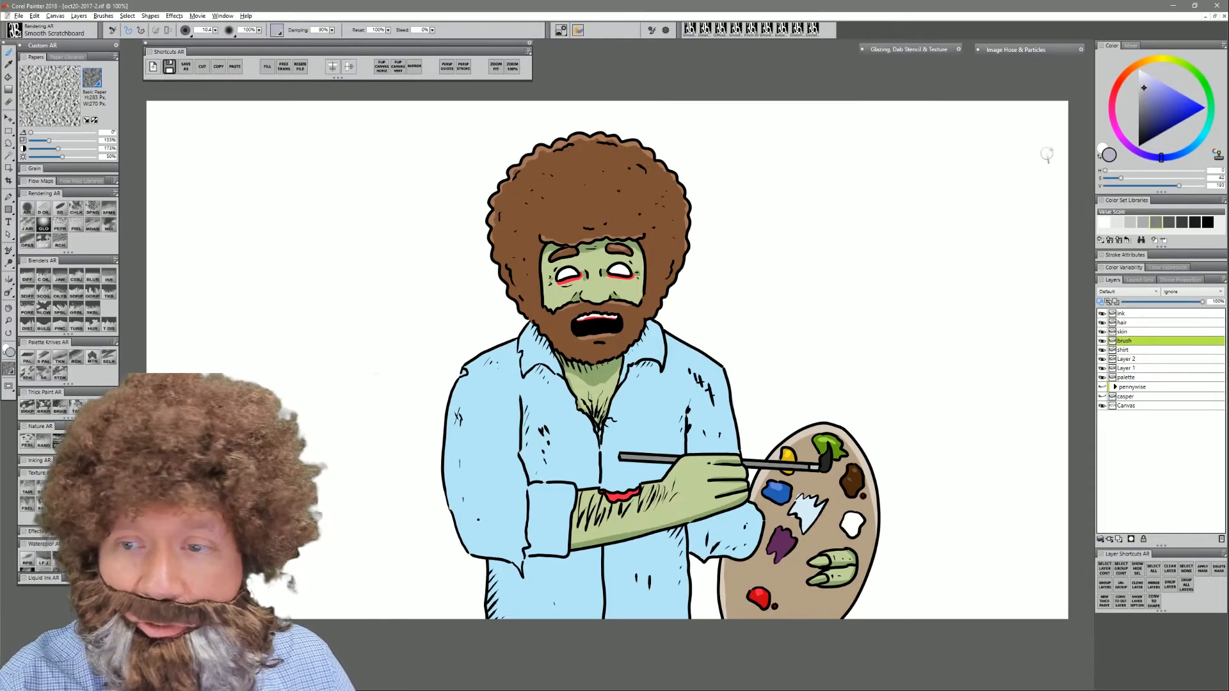
pyautogui.press('[')
pyautogui.moveTo(623, 455); pyautogui.dragTo(660, 459)
pyautogui.moveTo(742, 461); pyautogui.dragTo(815, 462)
pyautogui.click(1139, 69)
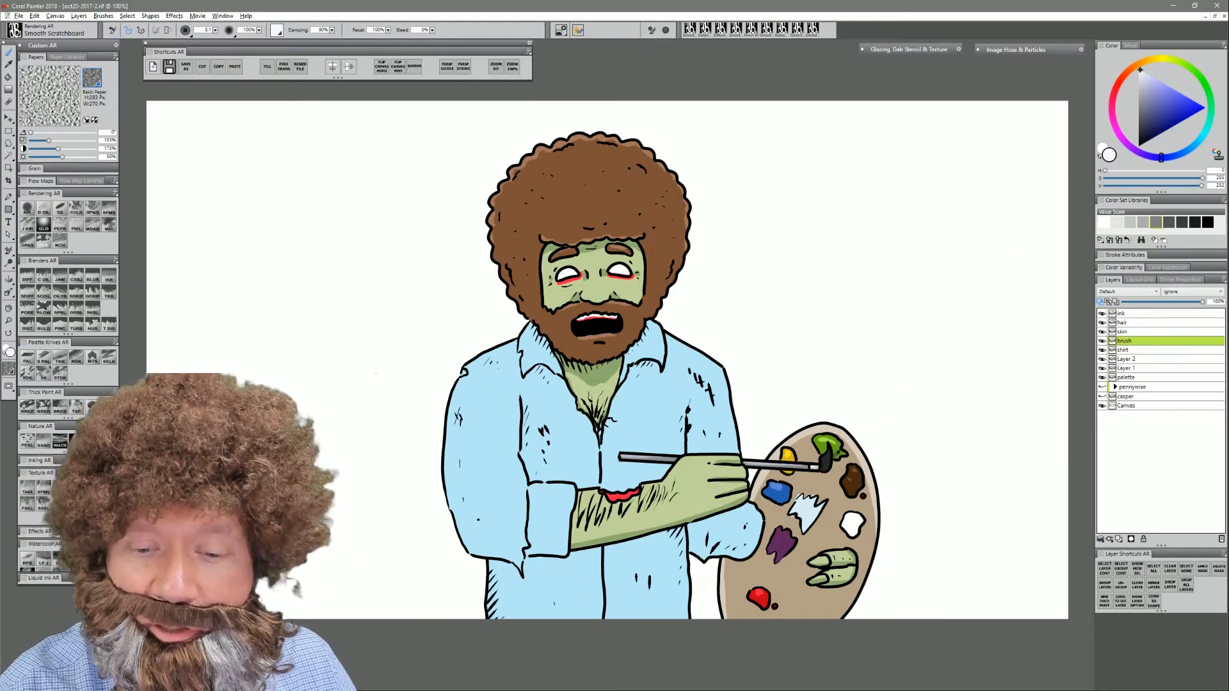
pyautogui.keyDown('alt'); pyautogui.click(832, 456); pyautogui.keyUp('alt')
pyautogui.click(1144, 106)
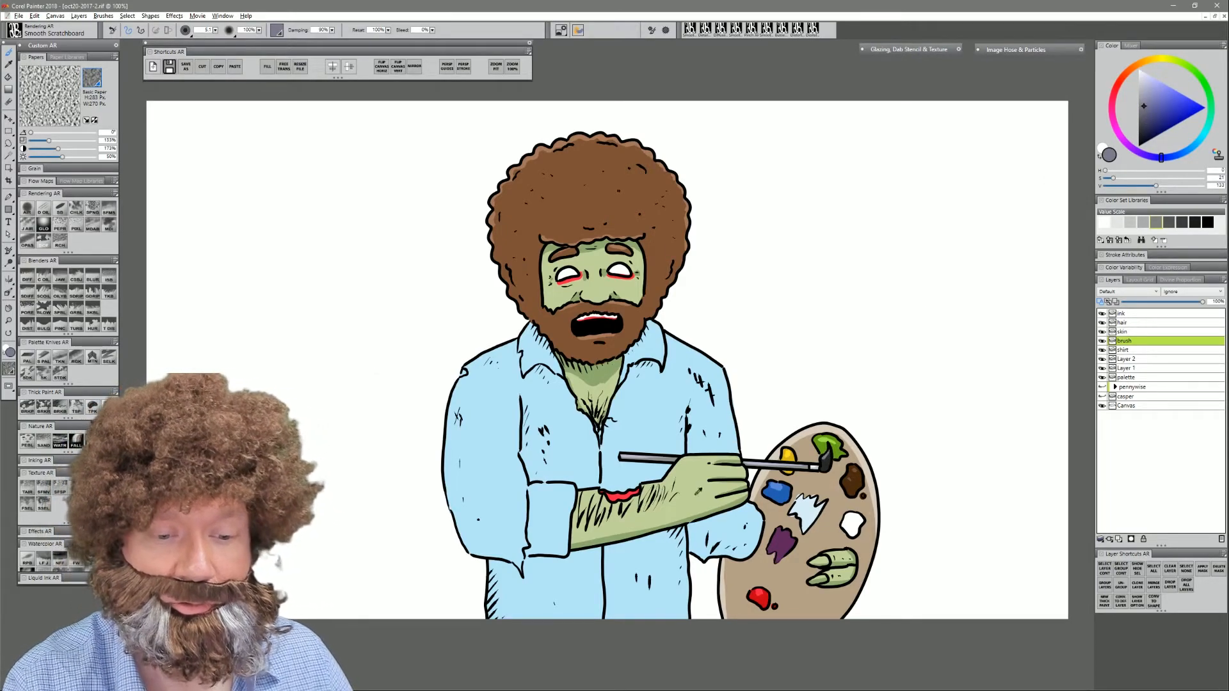
# - Sample the shirt's blue, choose a paler, less saturated tint and refill the shirt layer with it
pyautogui.keyDown('alt'); pyautogui.click(596, 435); pyautogui.keyUp('alt')
pyautogui.click(1129, 349)
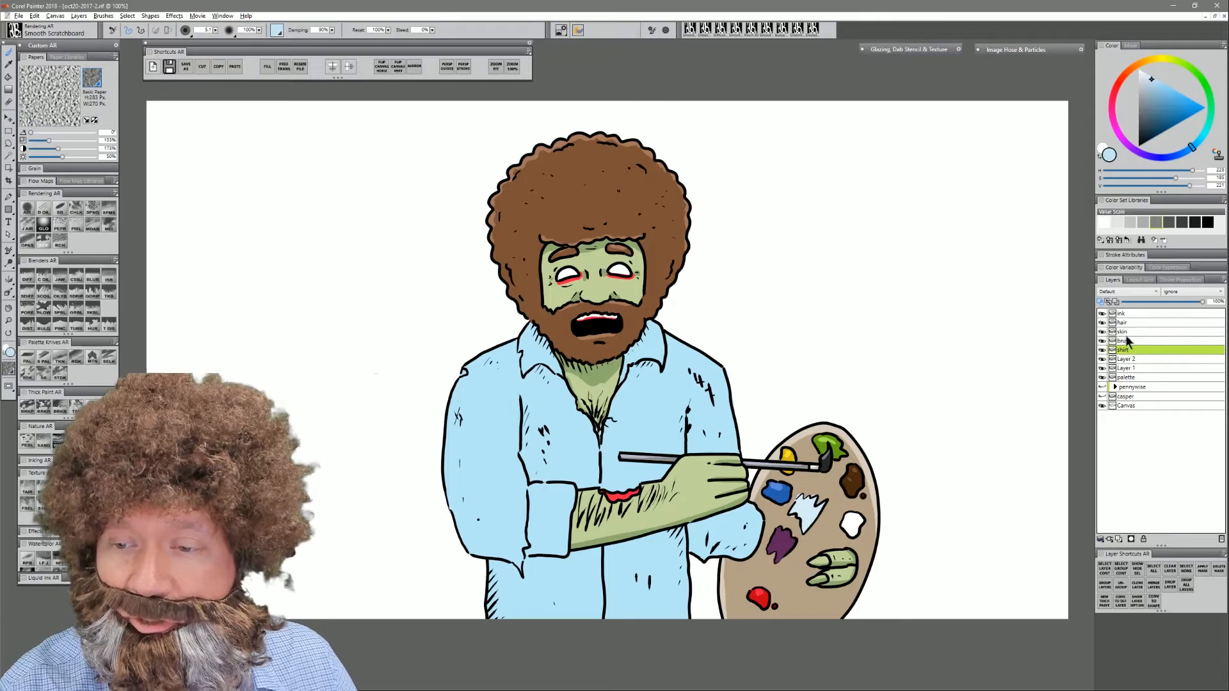
pyautogui.click(1142, 79)
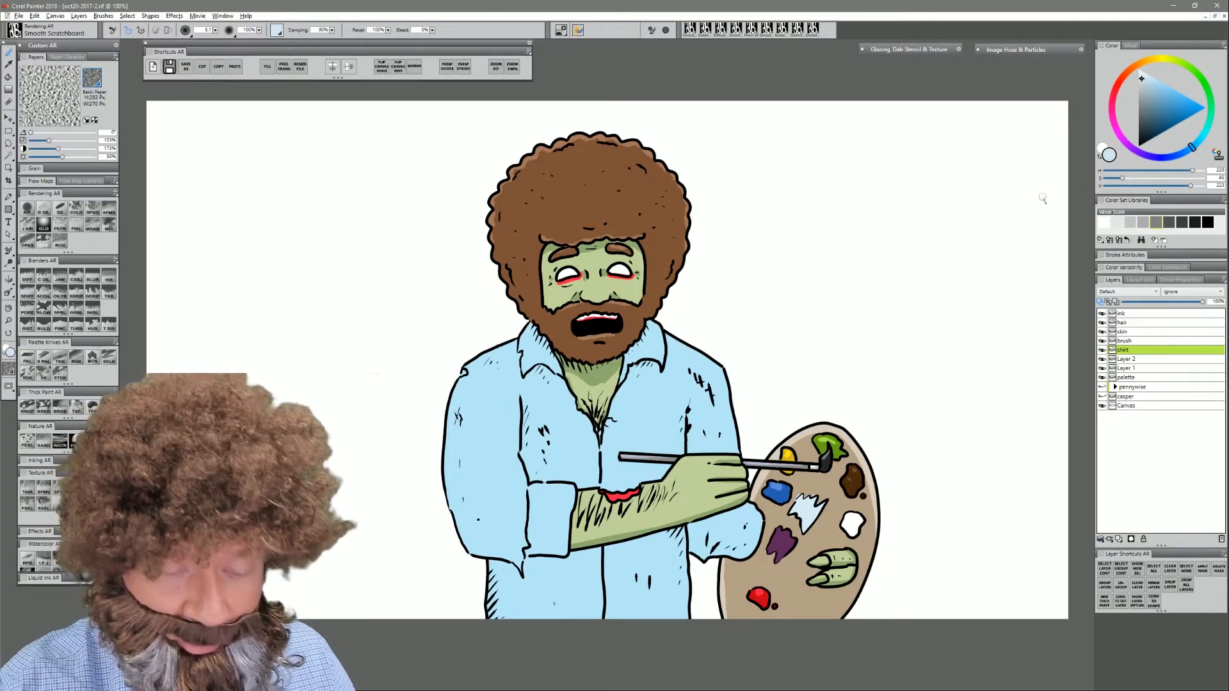
pyautogui.hotkey('ctrl', 'f')
pyautogui.press('Return')
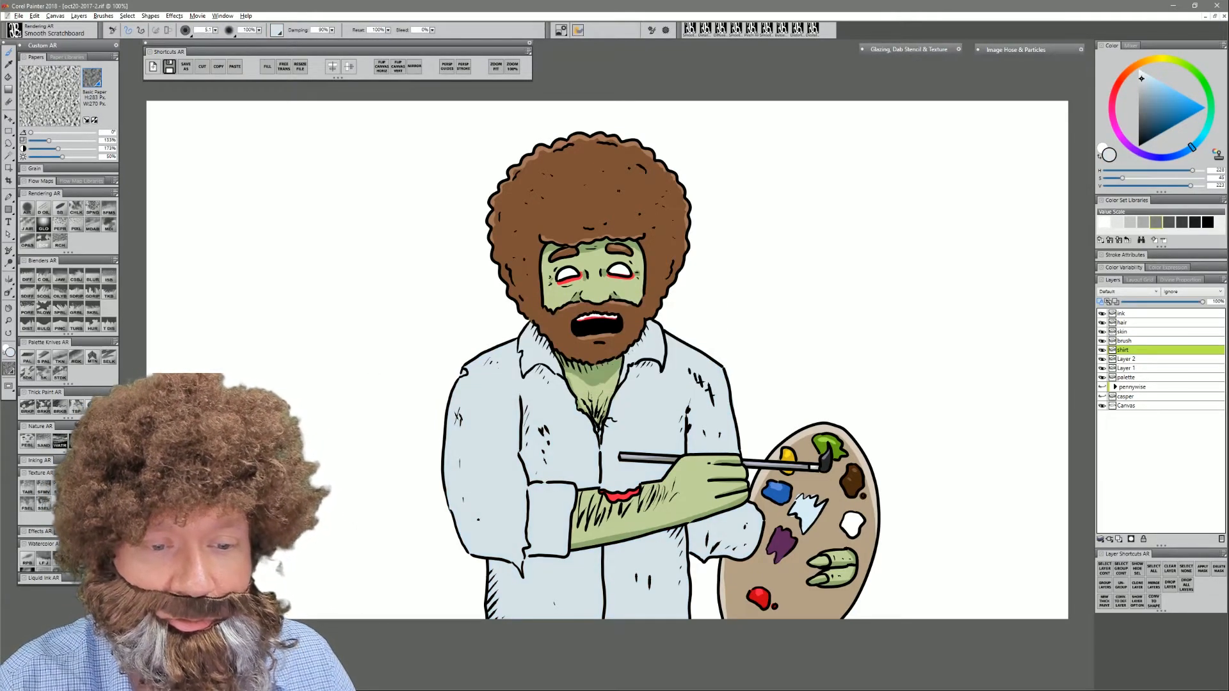
# - Fill the whole of Layer 1 with a very dark blue as background, with Preserve Transparency turned off
pyautogui.click(1135, 368)
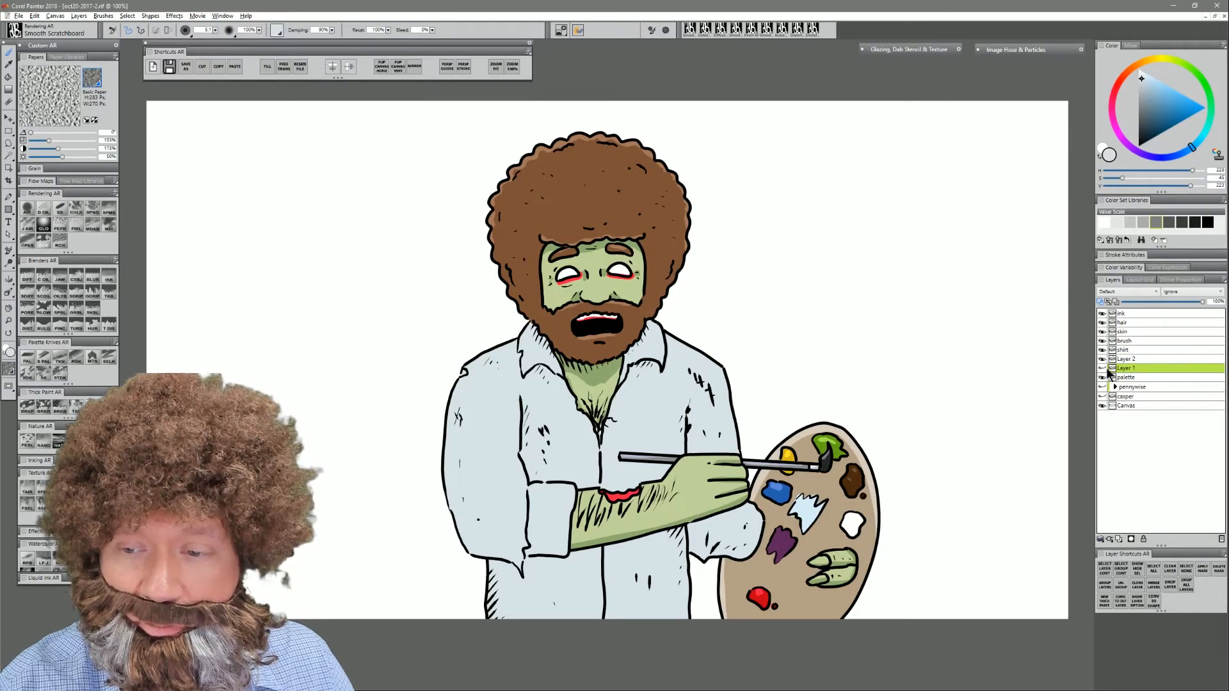
pyautogui.moveTo(1147, 101); pyautogui.dragTo(1145, 142)
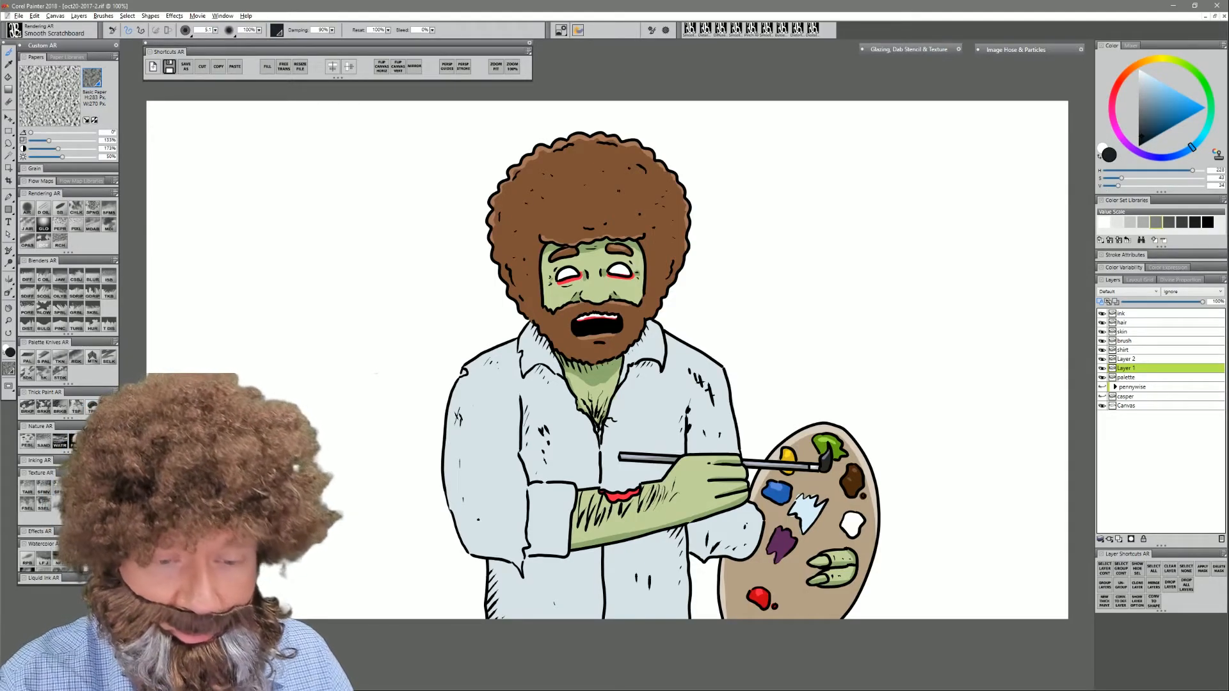
pyautogui.hotkey('ctrl', 'f')
pyautogui.press('Return')
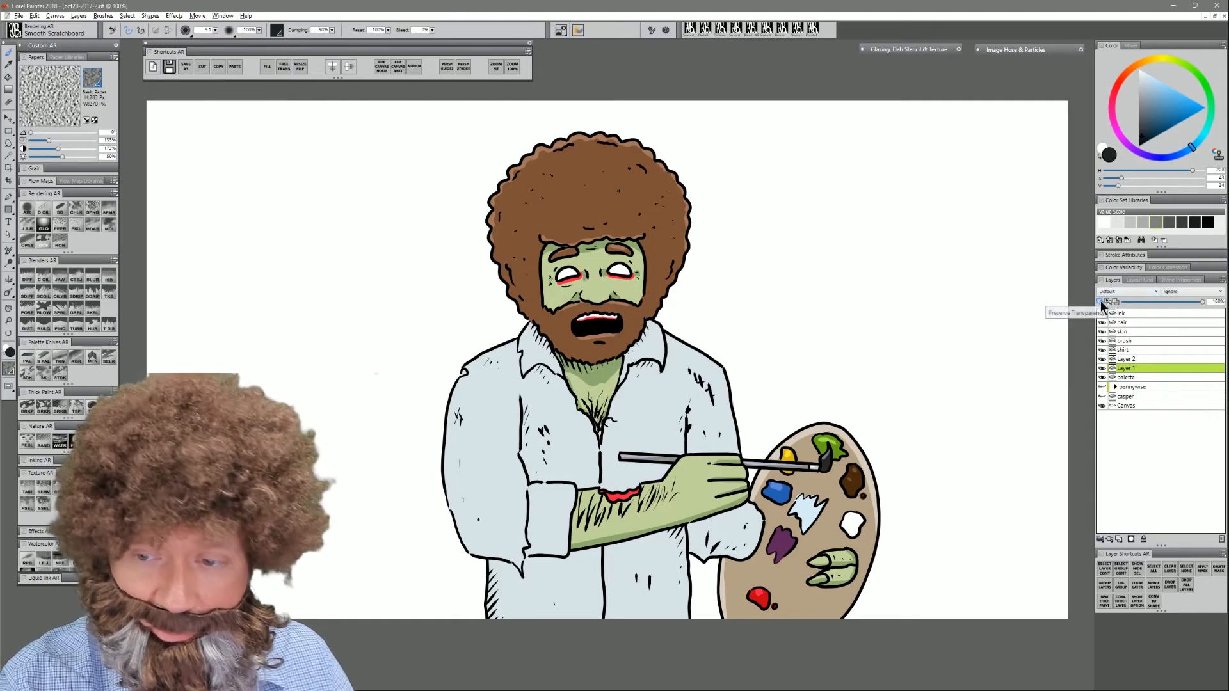
pyautogui.hotkey('ctrl', 'f')
pyautogui.press('Return')
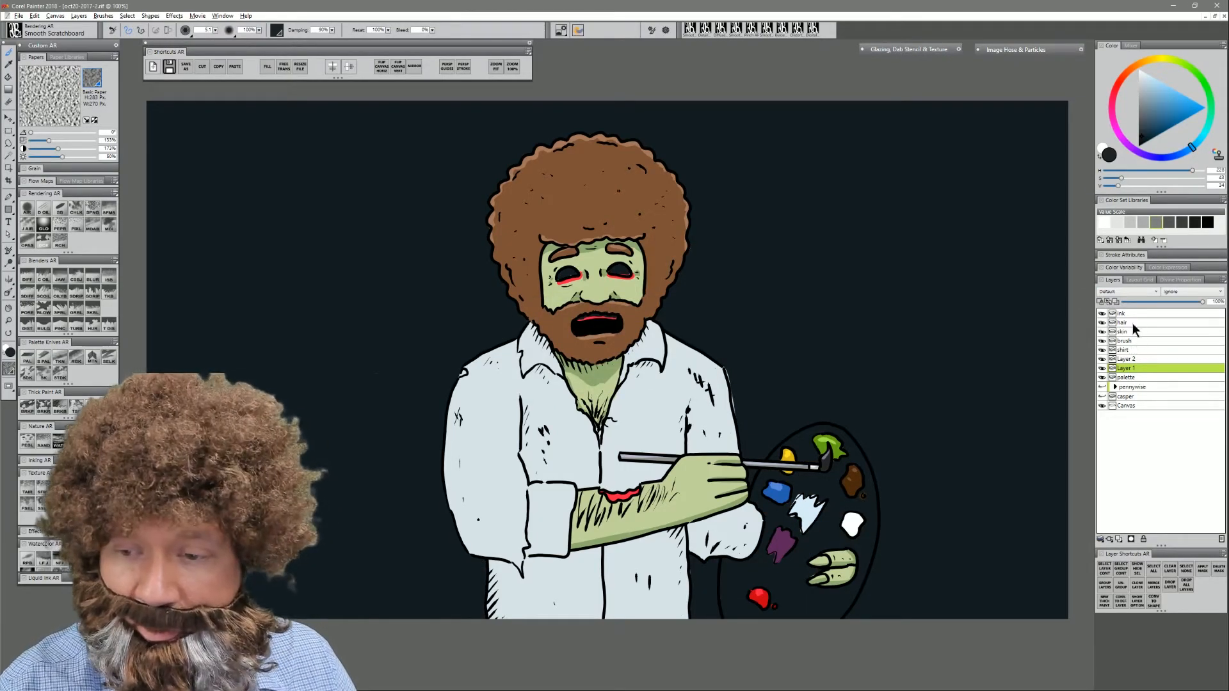
# - Paint the eyes and teeth white on a new layer above Layer 1, and move both layers beneath the palette layer
pyautogui.click(1124, 359)
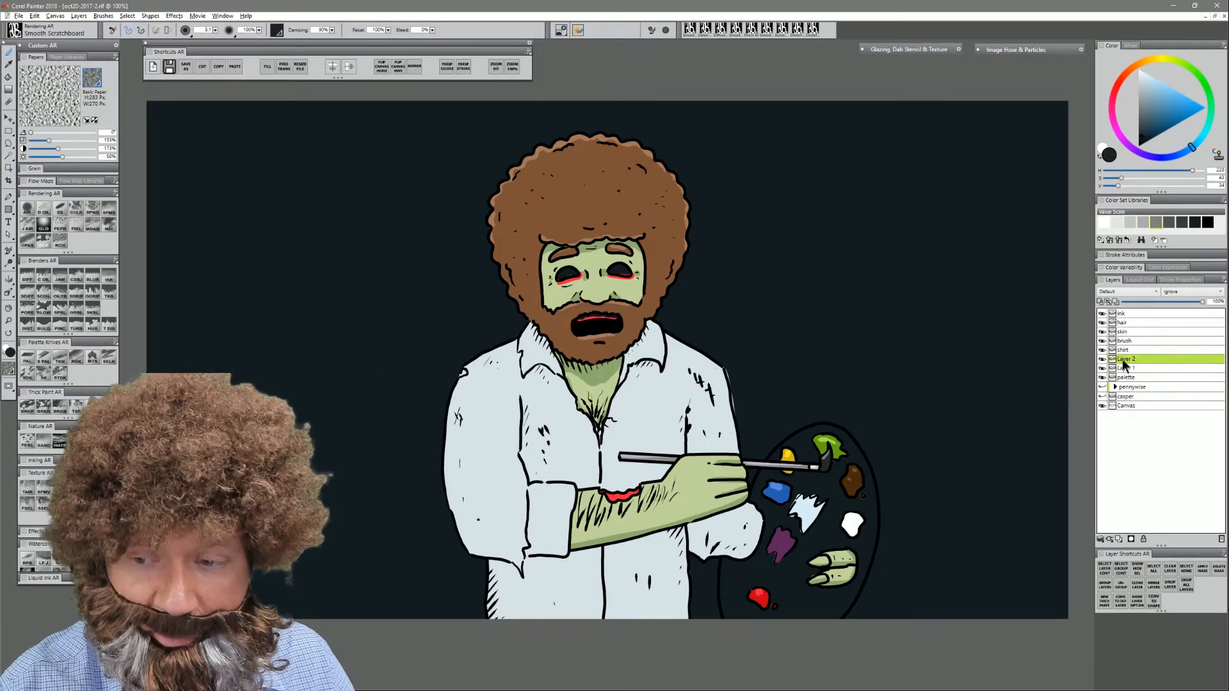
pyautogui.click(1102, 358)
pyautogui.click(1102, 359)
pyautogui.click(1127, 369)
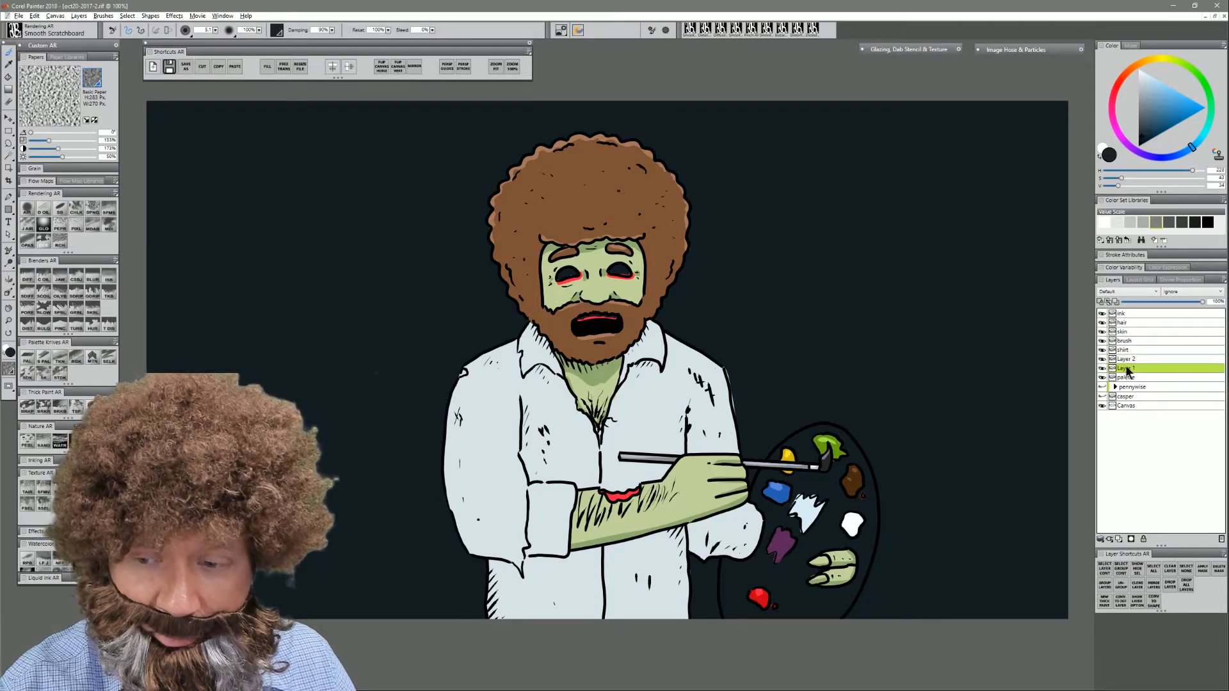
pyautogui.click(1123, 539)
pyautogui.press(']')
pyautogui.press(']')
pyautogui.press(']')
pyautogui.moveTo(561, 277); pyautogui.dragTo(620, 271)
pyautogui.moveTo(578, 319); pyautogui.dragTo(603, 315)
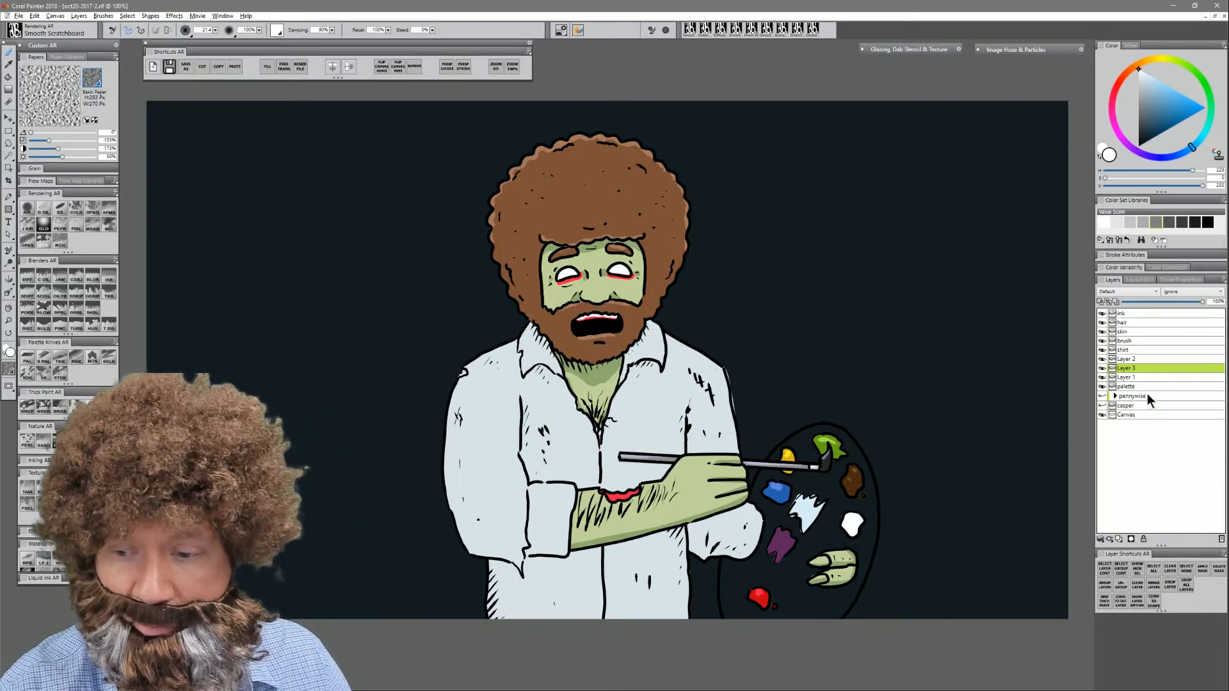
pyautogui.moveTo(1138, 369); pyautogui.dragTo(1136, 389)
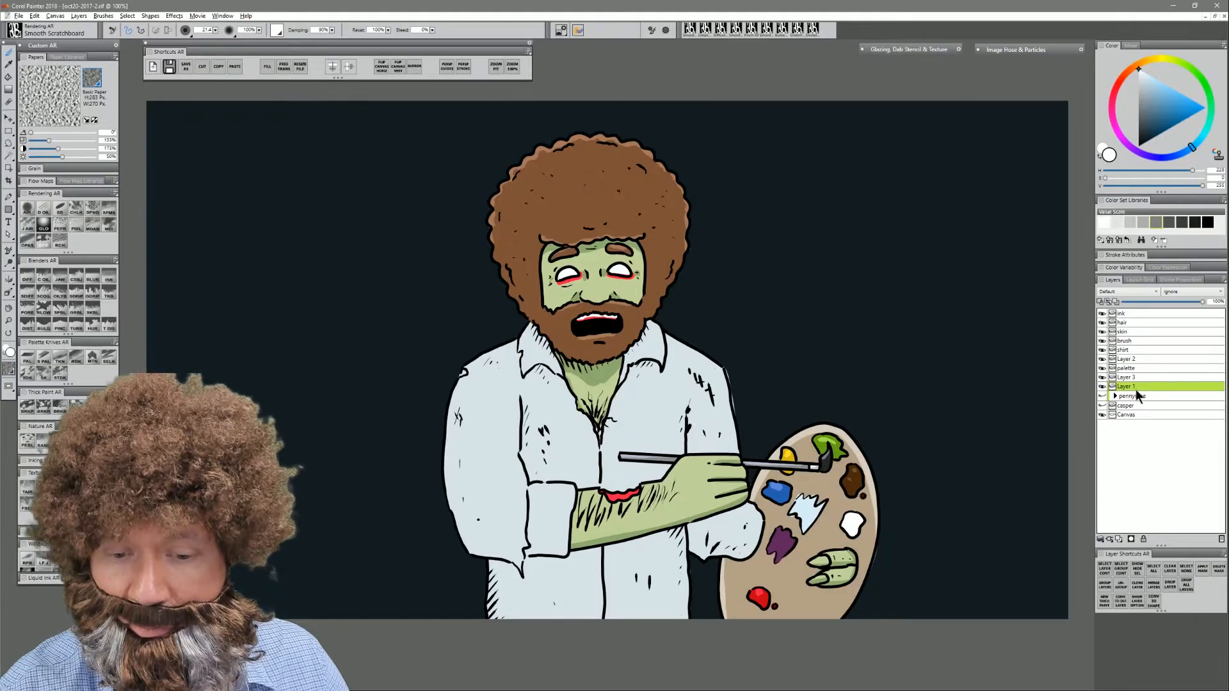
# - Erase stray colour outside the ink outlines on the hair, shirt and palette layers
pyautogui.click(1131, 323)
pyautogui.press('n')
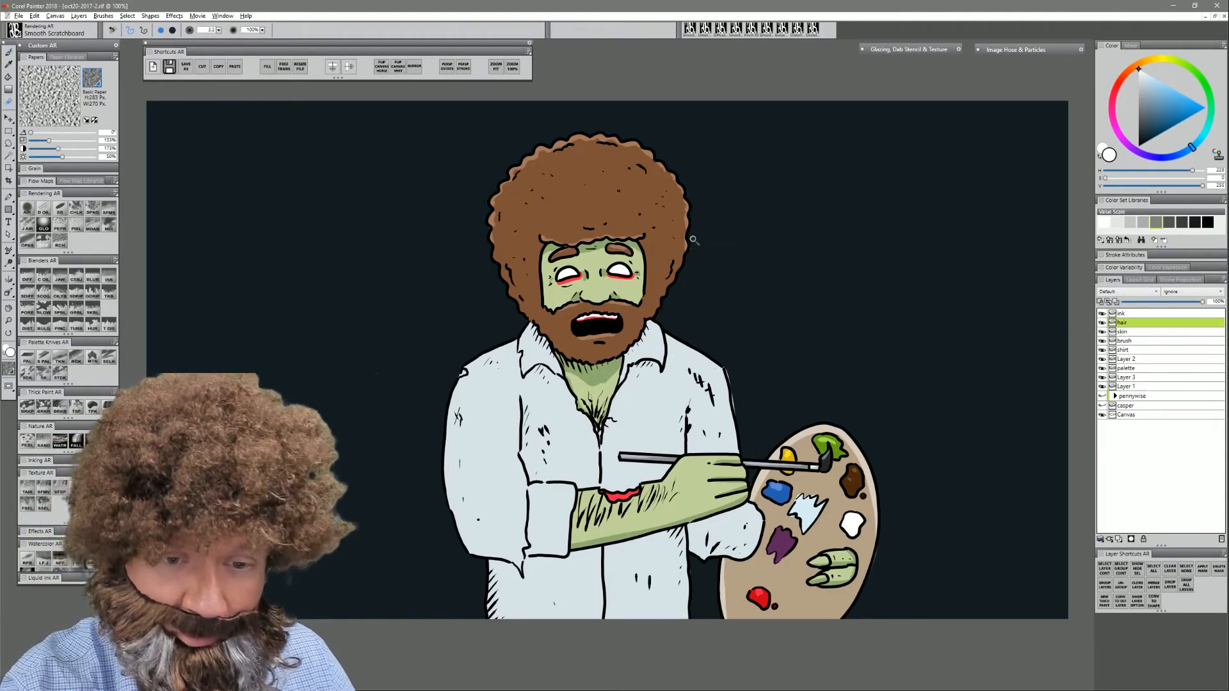
pyautogui.click(1138, 350)
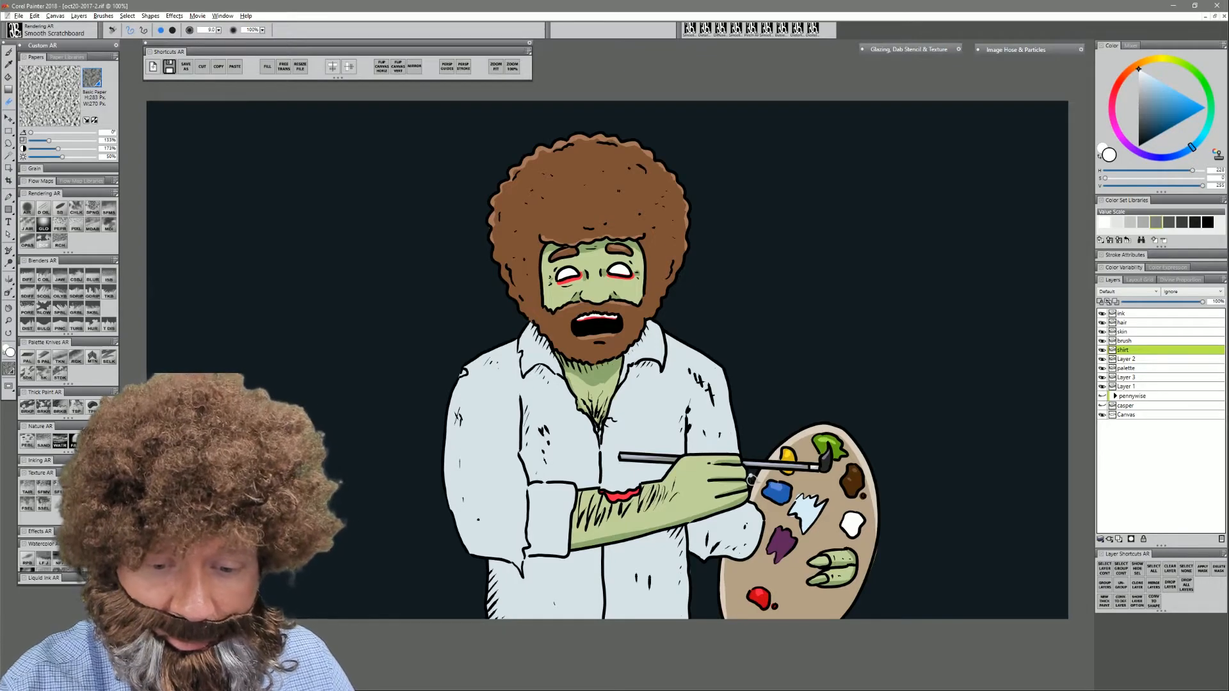
pyautogui.click(1131, 369)
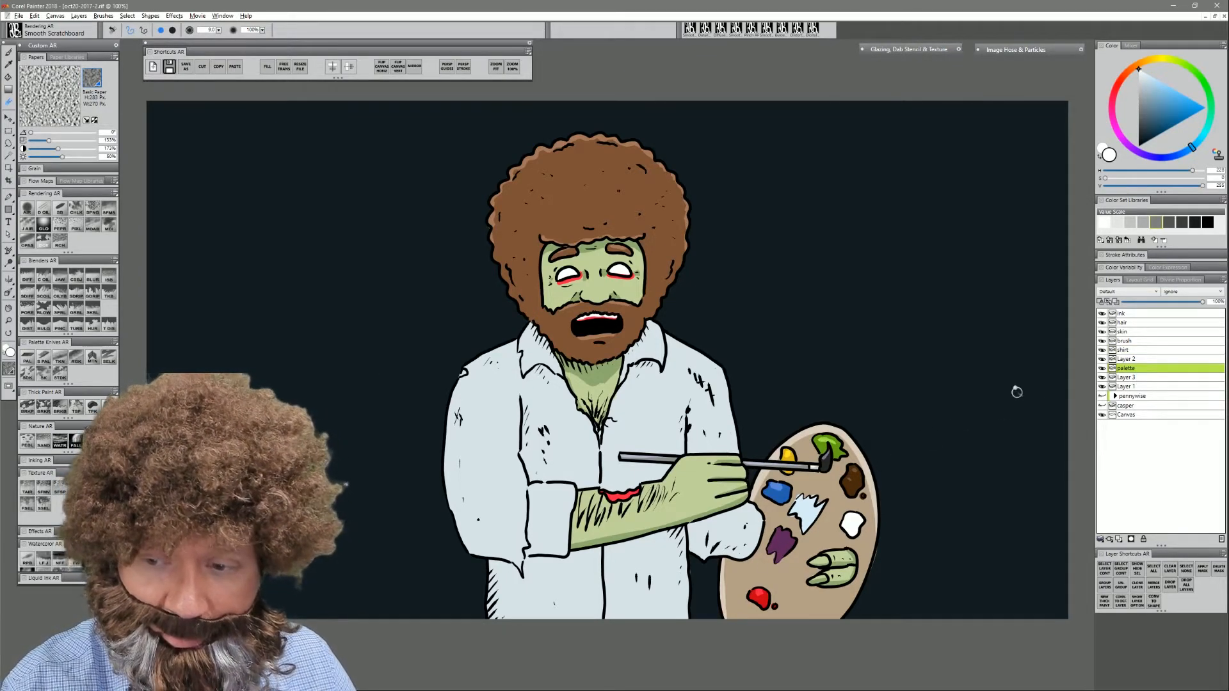
pyautogui.click(1133, 350)
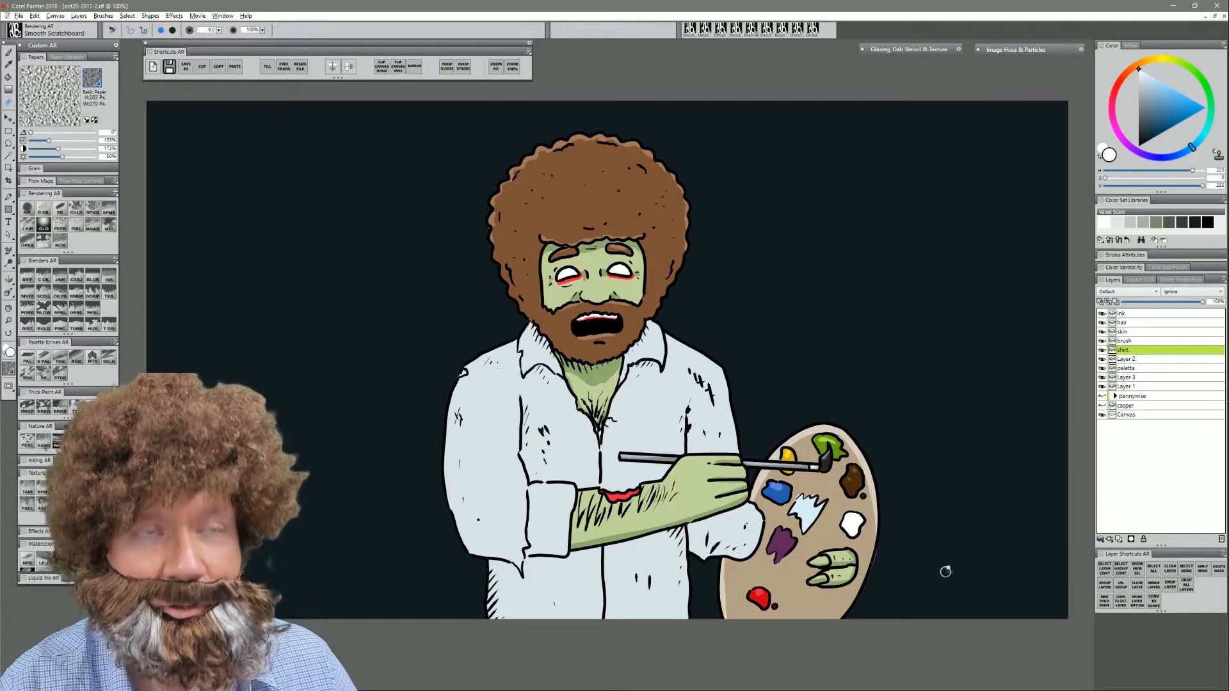
# - Create a new layer above the ink layer and sign the artwork with initials in bright orange-red beside the palette
pyautogui.hotkey('ctrl', 'shift', 'n')
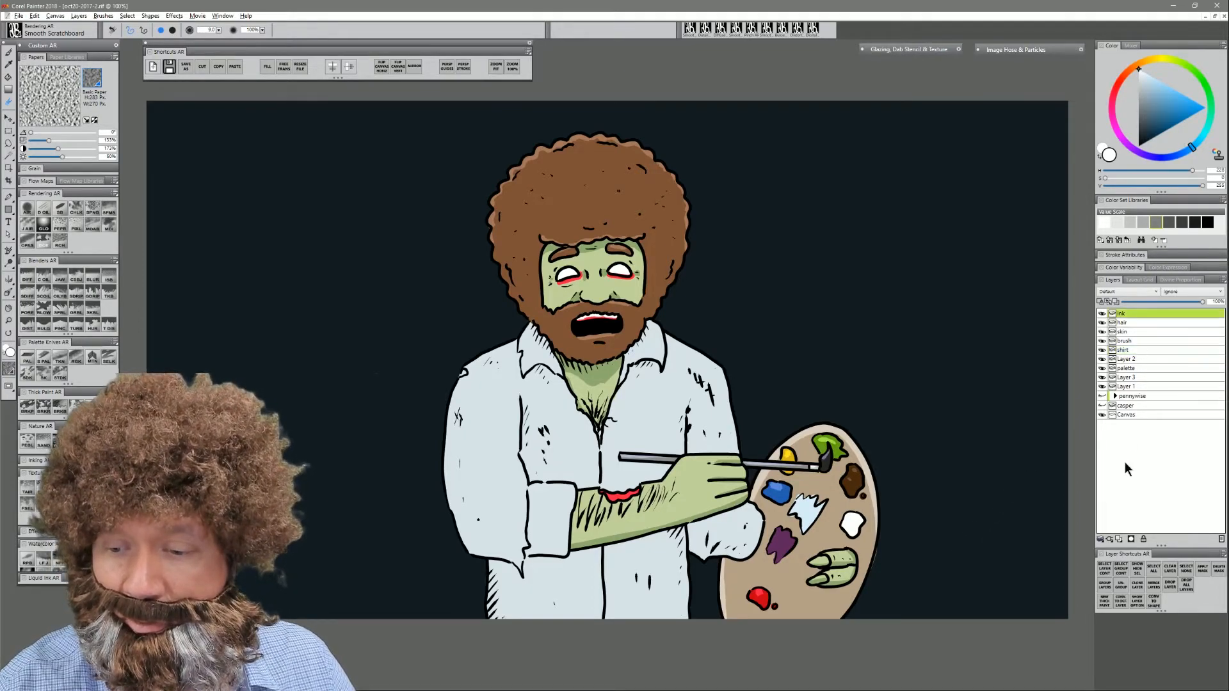
pyautogui.click(1124, 80)
pyautogui.click(1203, 109)
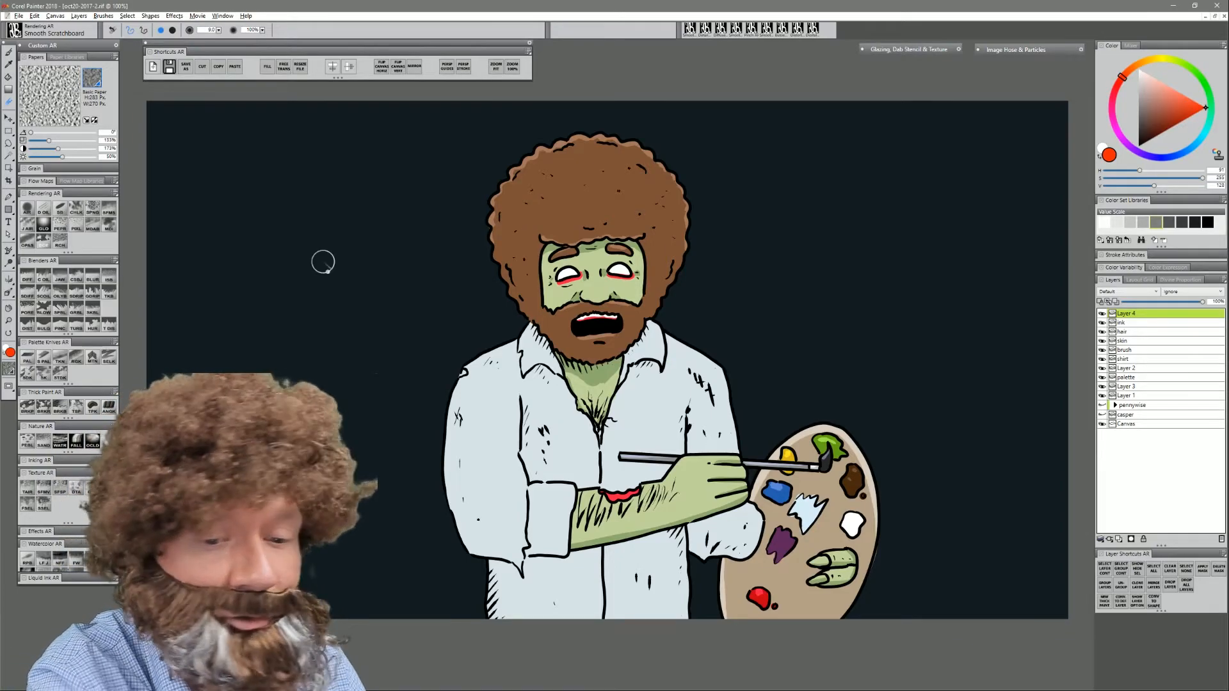
pyautogui.press('b')
pyautogui.moveTo(881, 576)
pyautogui.mouseDown()
pyautogui.moveTo(877, 595)
pyautogui.moveTo(910, 590)
pyautogui.mouseUp()
pyautogui.hotkey('ctrl', 'z')
pyautogui.hotkey('ctrl', 'z')
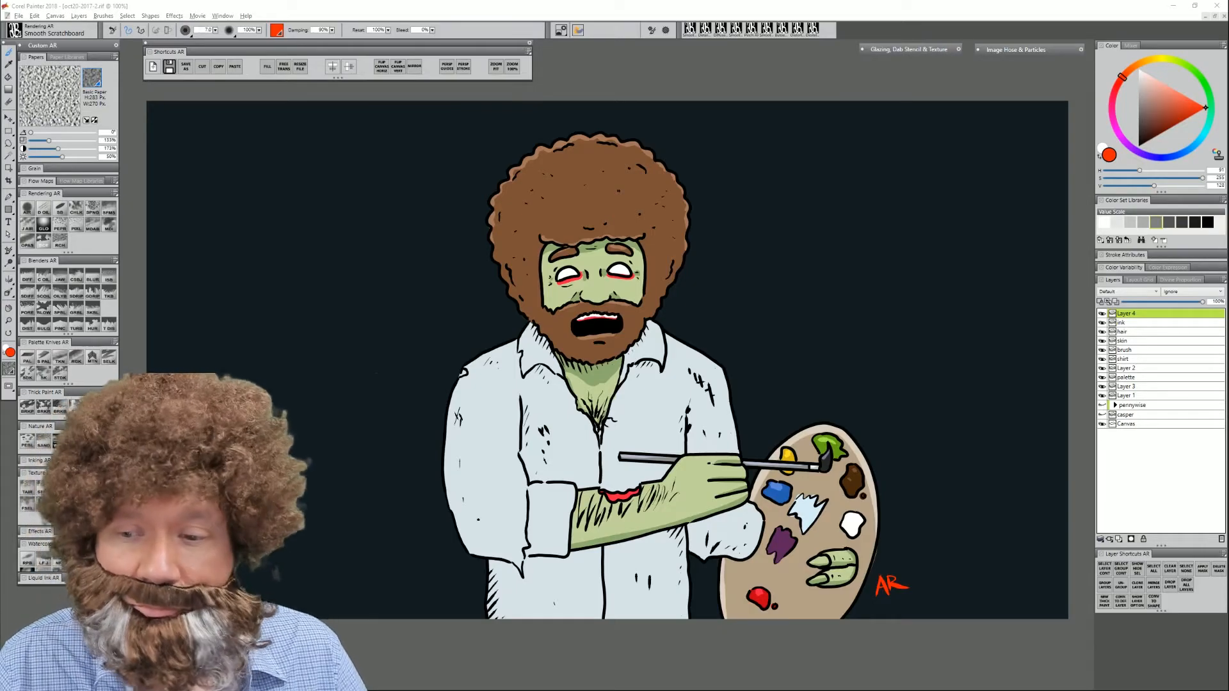
# - Group all the painter's layers from Layer 4 down to Layer 1 and name the group bob
pyautogui.keyDown('shift'); pyautogui.click(1135, 394); pyautogui.keyUp('shift')
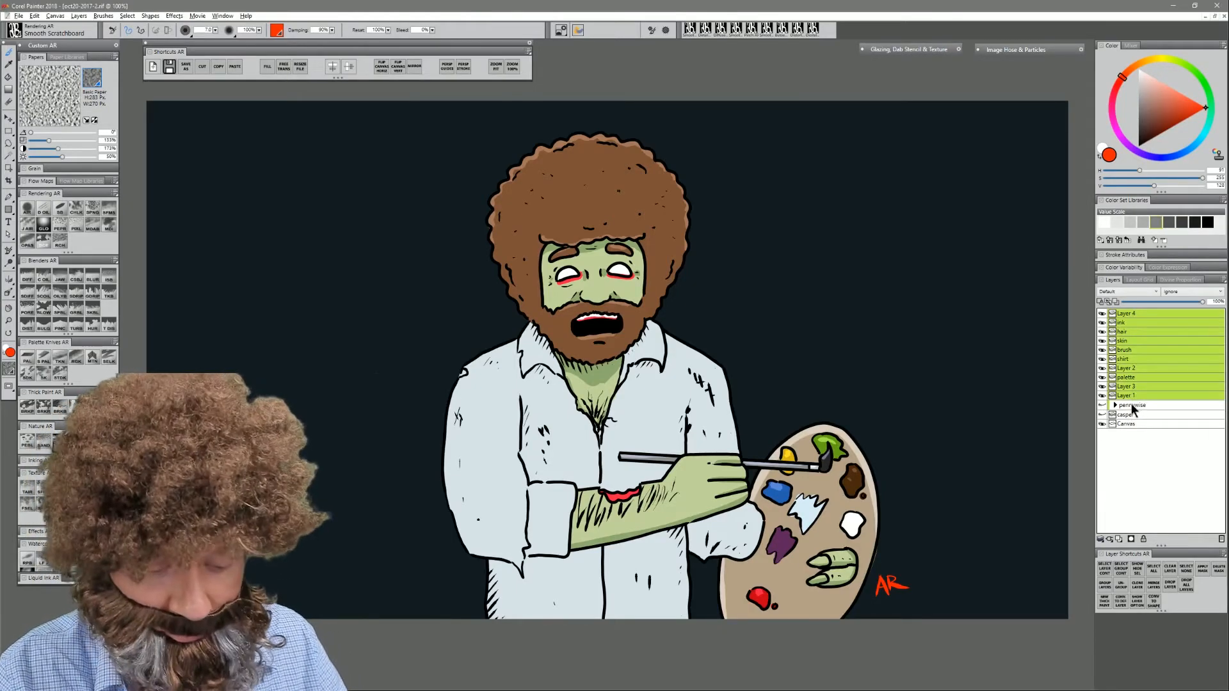
pyautogui.hotkey('ctrl', 'g')
pyautogui.doubleClick(1117, 316)
pyautogui.write('bob')
pyautogui.press('Return')
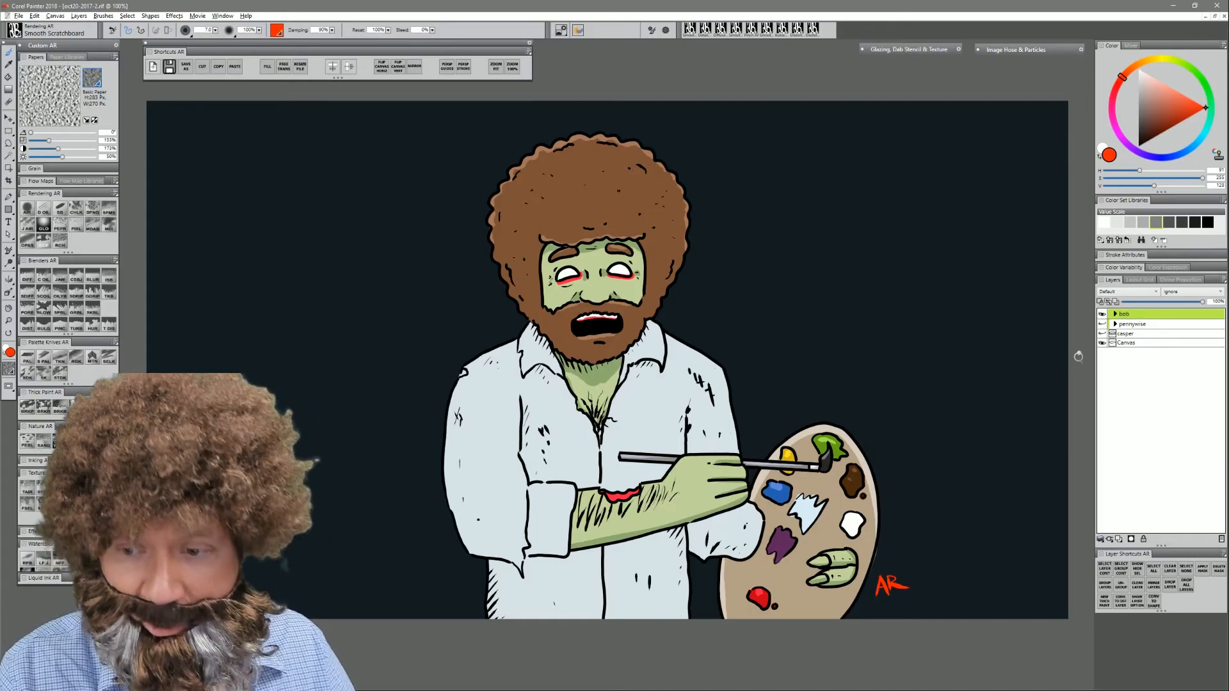
# - Hide the bob group and briefly show the pennywise group to review the earlier painting
pyautogui.click(1102, 314)
pyautogui.click(1102, 323)
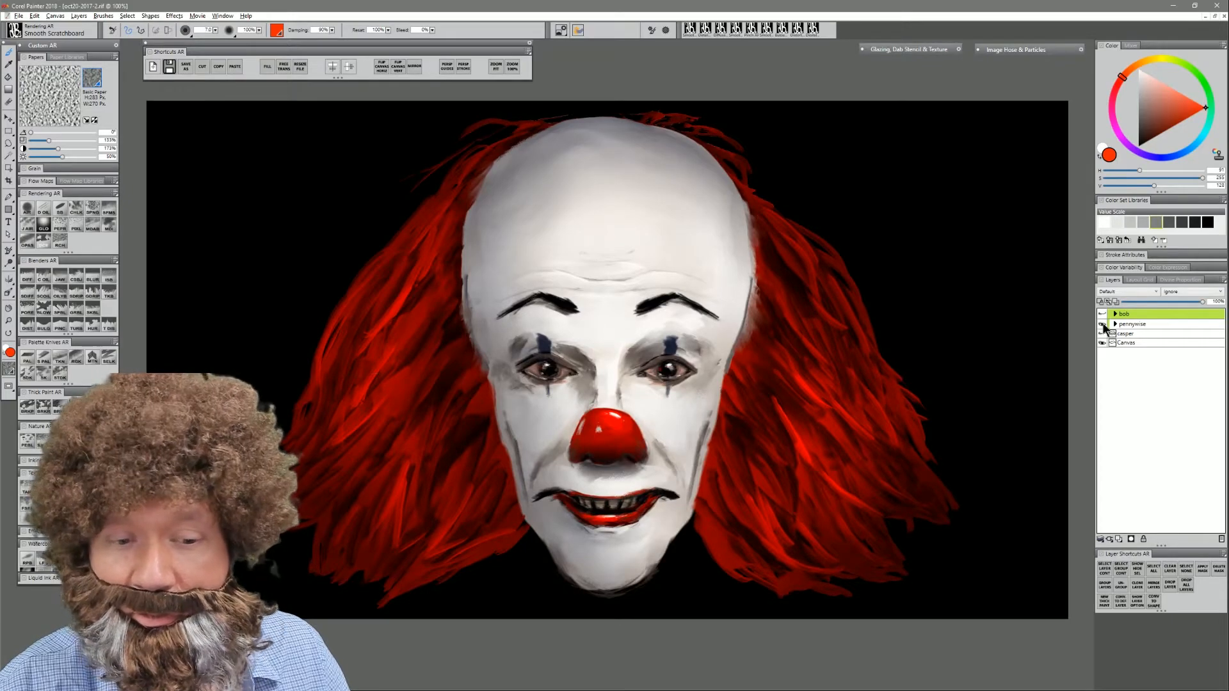
pyautogui.click(1102, 324)
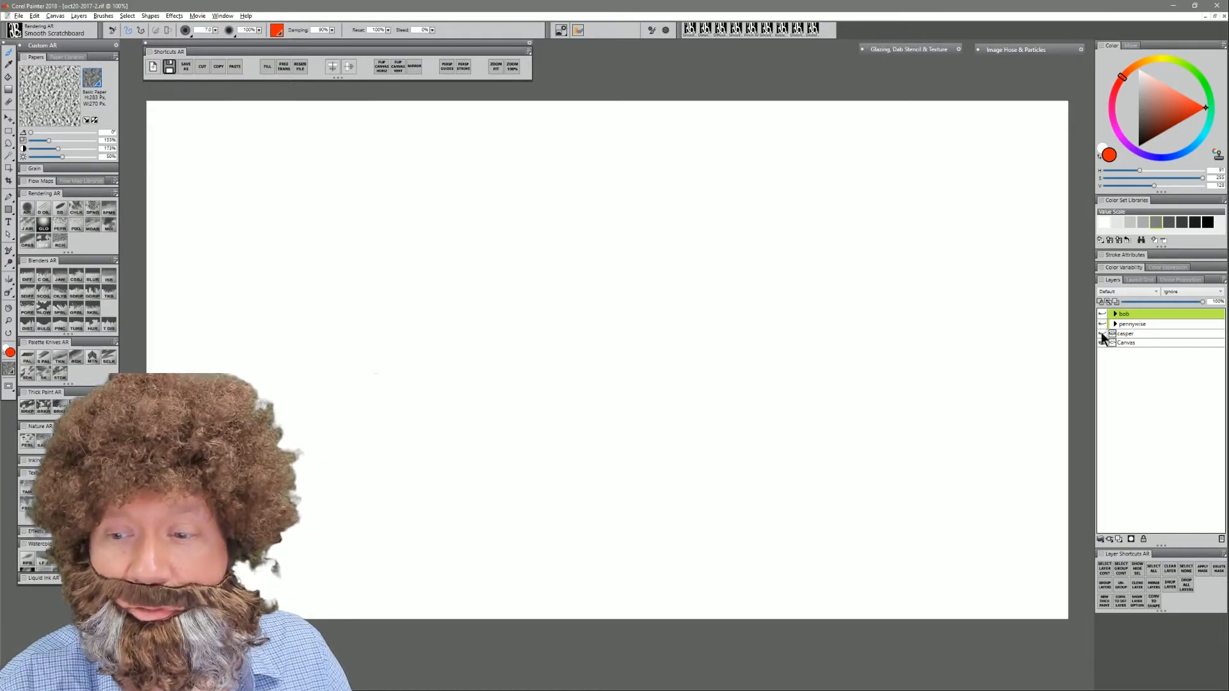
# - Briefly show and hide the casper layer, and do the same with the bob group, to review the earlier drawings
pyautogui.click(1101, 333)
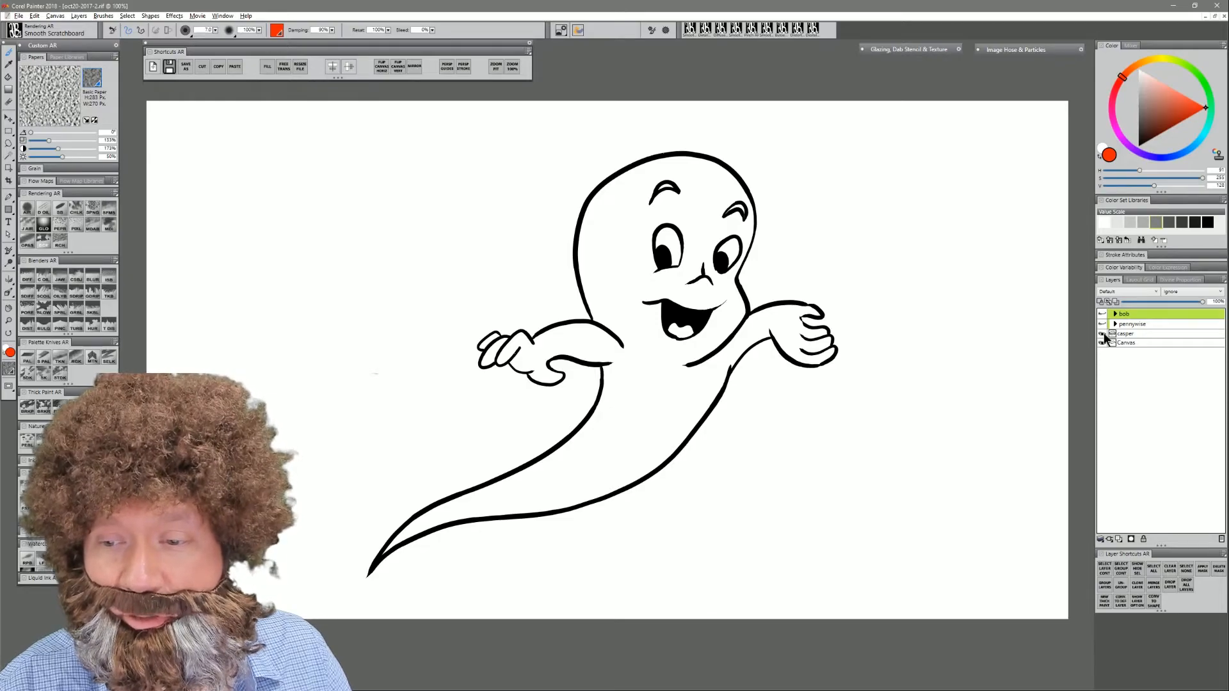
pyautogui.click(1102, 333)
pyautogui.click(1103, 314)
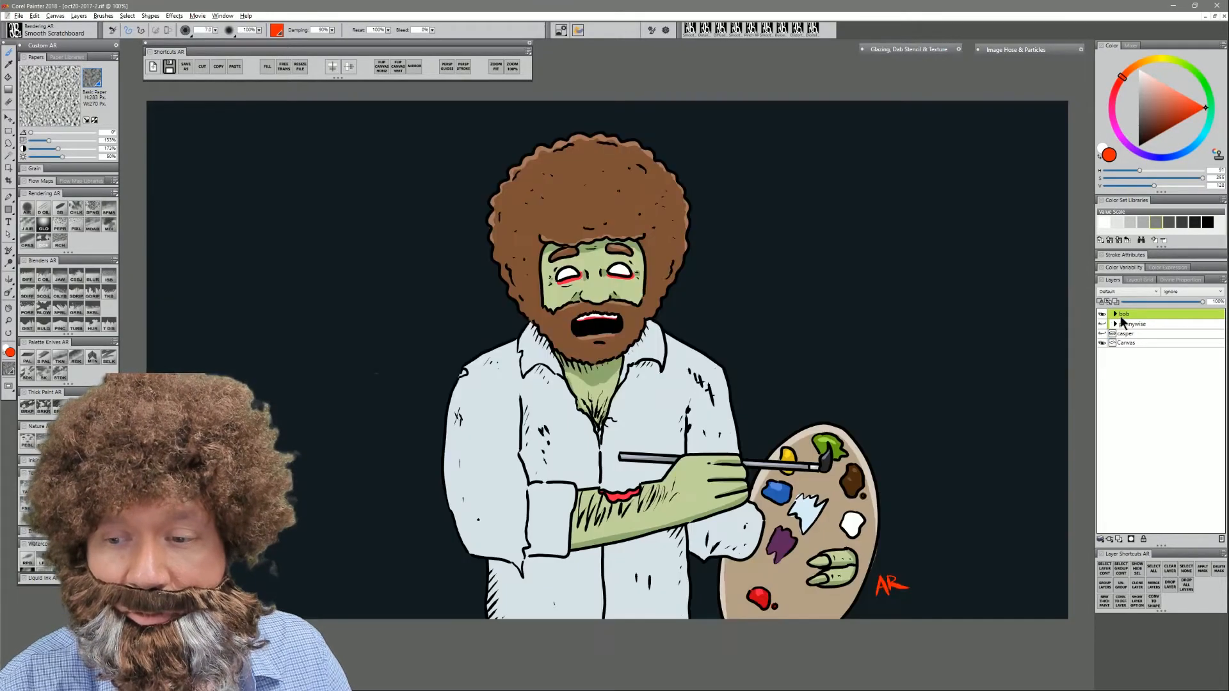
pyautogui.click(1104, 314)
# - Add two new layers above the bob group, make Layer 5 active and choose the Detail Oils Brush G
pyautogui.click(1119, 538)
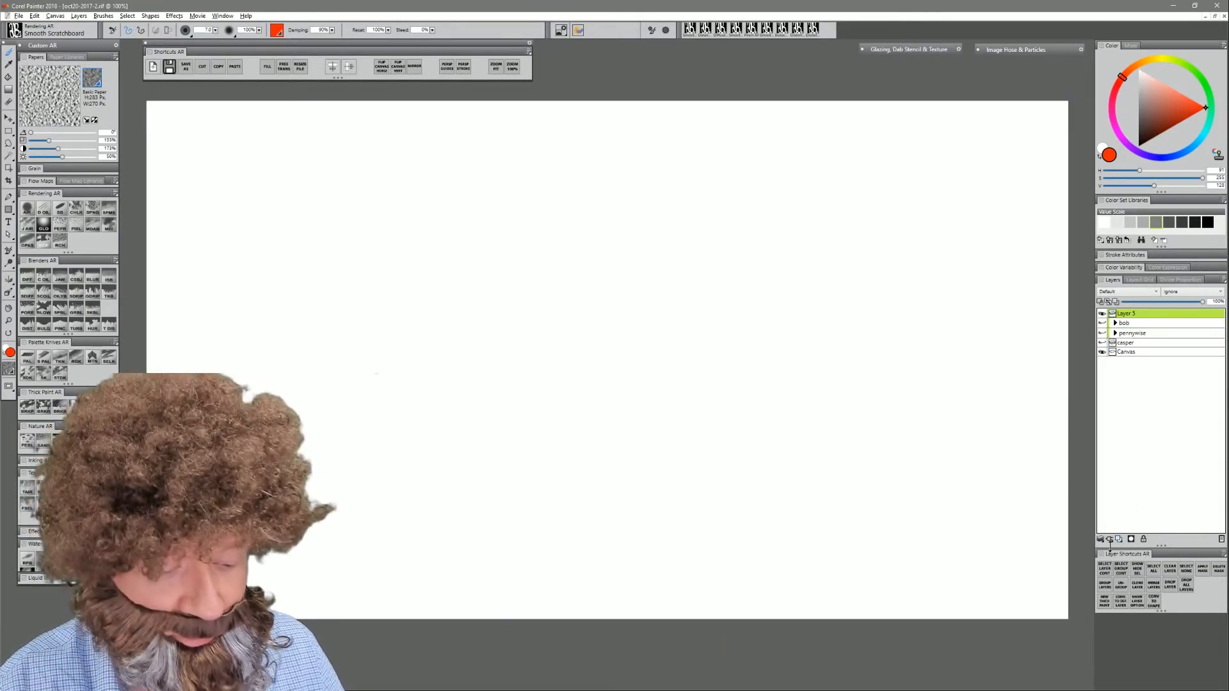
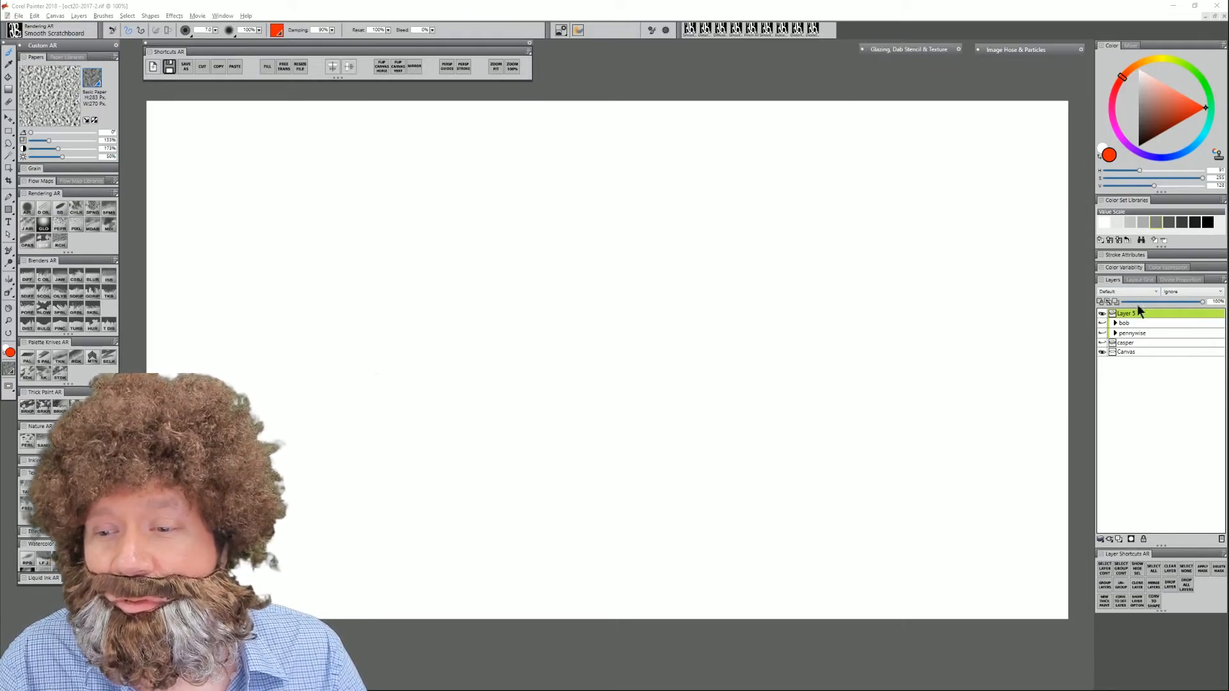
pyautogui.click(1118, 539)
pyautogui.click(1136, 323)
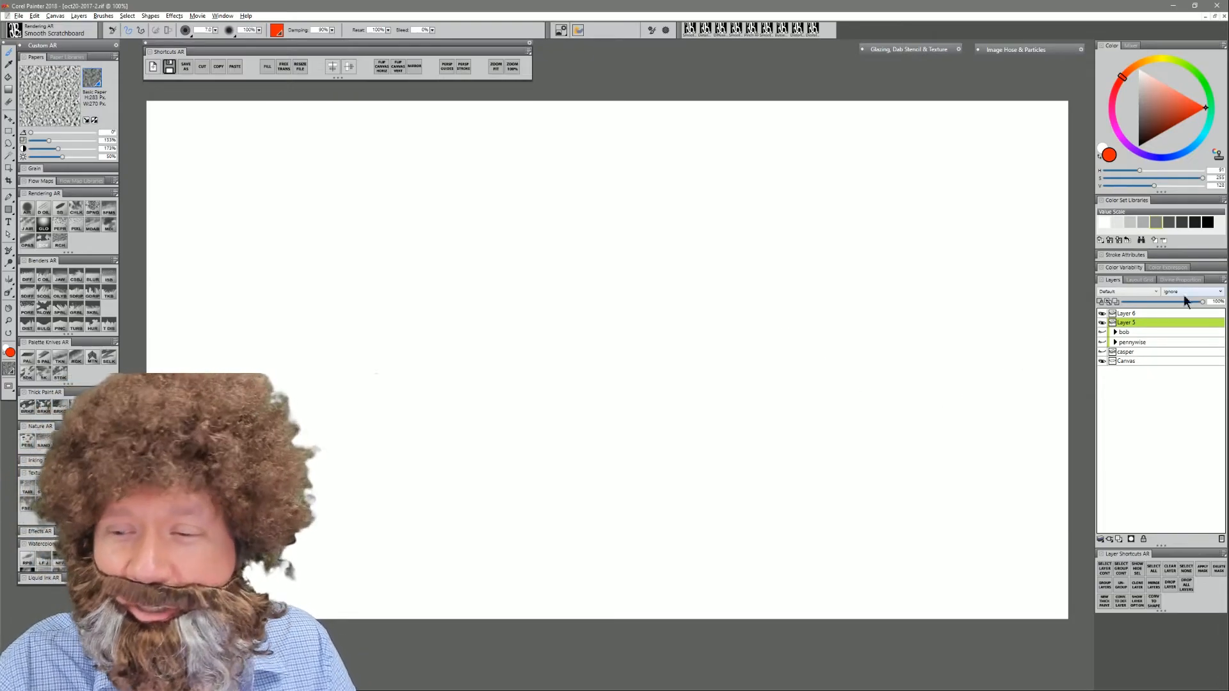
pyautogui.click(43, 208)
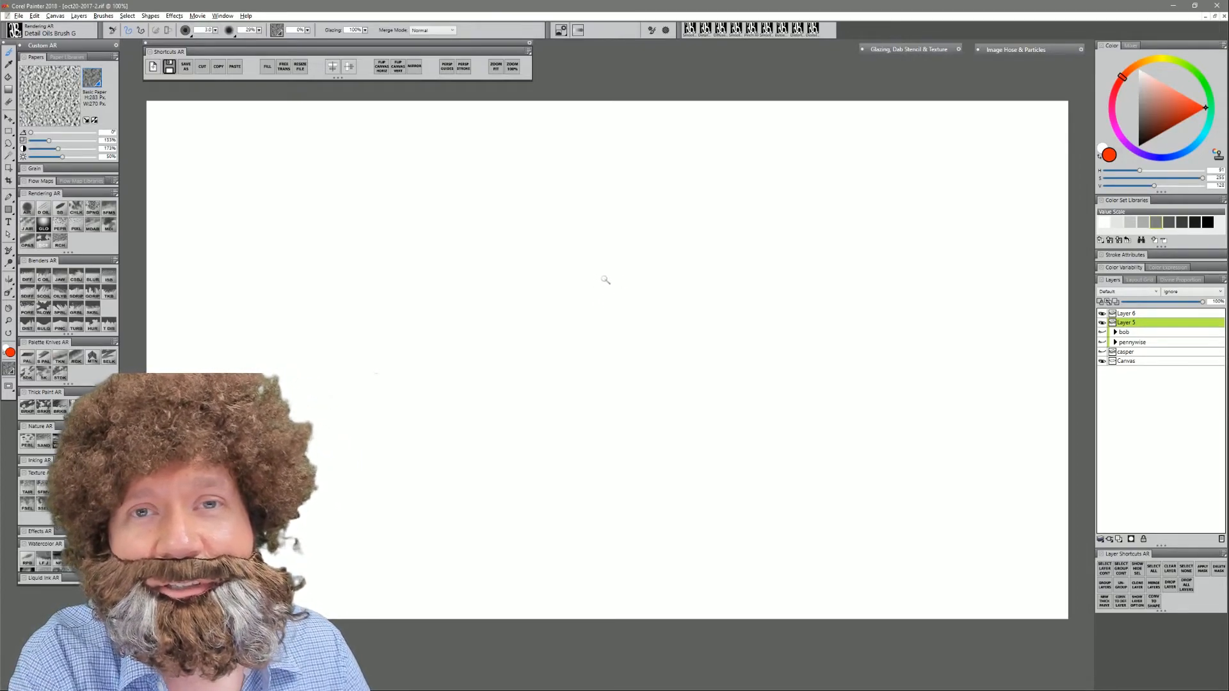
# - Sketch a round head in orange-red with a large wing shape sweeping upward on each side
pyautogui.moveTo(370, 267)
pyautogui.mouseDown()
pyautogui.moveTo(385, 295)
pyautogui.moveTo(448, 343)
pyautogui.moveTo(566, 322)
pyautogui.moveTo(705, 344)
pyautogui.moveTo(763, 316)
pyautogui.moveTo(818, 256)
pyautogui.mouseUp()
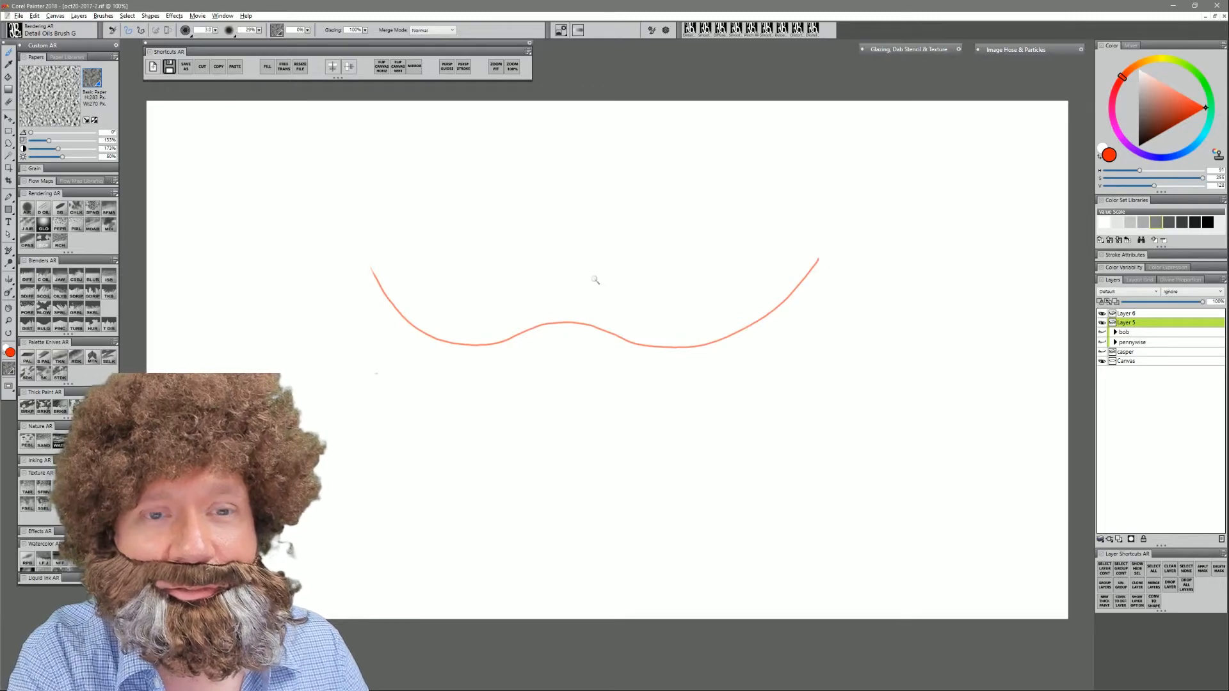
pyautogui.moveTo(509, 316)
pyautogui.mouseDown()
pyautogui.moveTo(624, 308)
pyautogui.moveTo(630, 317)
pyautogui.moveTo(521, 378)
pyautogui.moveTo(505, 371)
pyautogui.moveTo(498, 320)
pyautogui.moveTo(602, 404)
pyautogui.mouseUp()
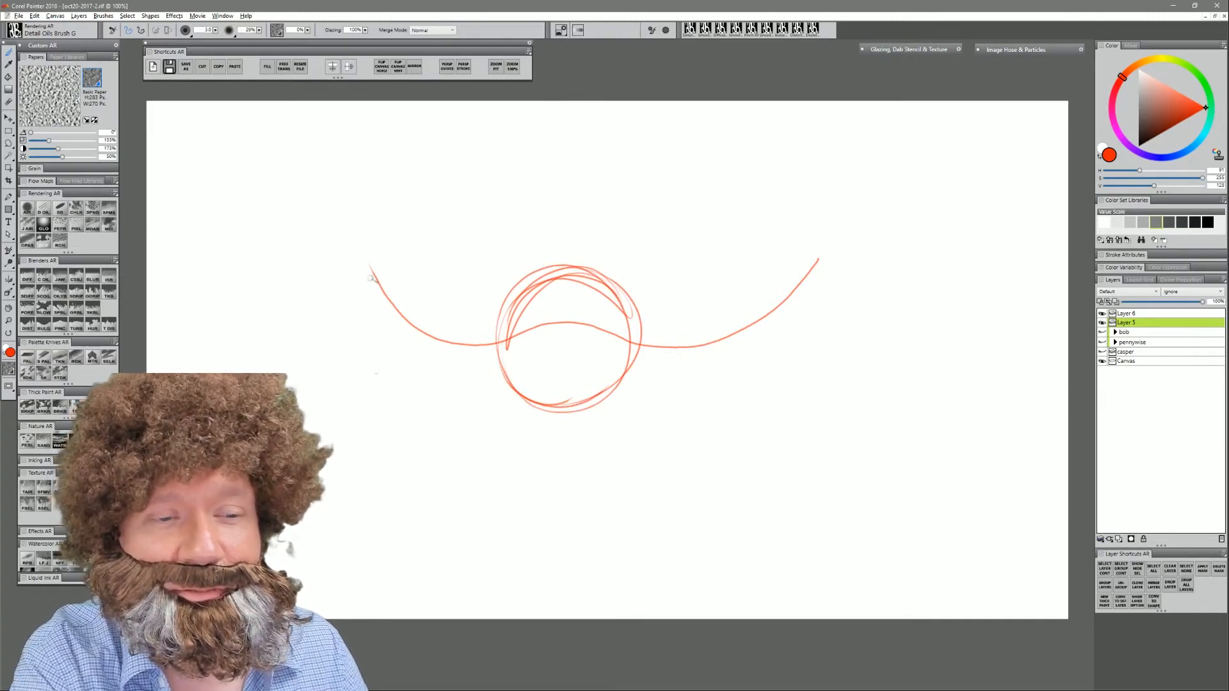
pyautogui.moveTo(368, 251)
pyautogui.mouseDown()
pyautogui.moveTo(351, 299)
pyautogui.moveTo(367, 386)
pyautogui.moveTo(433, 410)
pyautogui.moveTo(507, 413)
pyautogui.mouseUp()
pyautogui.moveTo(435, 344)
pyautogui.mouseDown()
pyautogui.moveTo(475, 331)
pyautogui.moveTo(526, 345)
pyautogui.moveTo(520, 404)
pyautogui.mouseUp()
pyautogui.moveTo(652, 323)
pyautogui.mouseDown()
pyautogui.moveTo(606, 368)
pyautogui.moveTo(612, 400)
pyautogui.mouseUp()
pyautogui.moveTo(669, 334); pyautogui.dragTo(768, 292)
pyautogui.moveTo(818, 259)
pyautogui.mouseDown()
pyautogui.moveTo(793, 335)
pyautogui.moveTo(730, 386)
pyautogui.moveTo(651, 416)
pyautogui.moveTo(701, 417)
pyautogui.moveTo(776, 379)
pyautogui.moveTo(739, 404)
pyautogui.mouseUp()
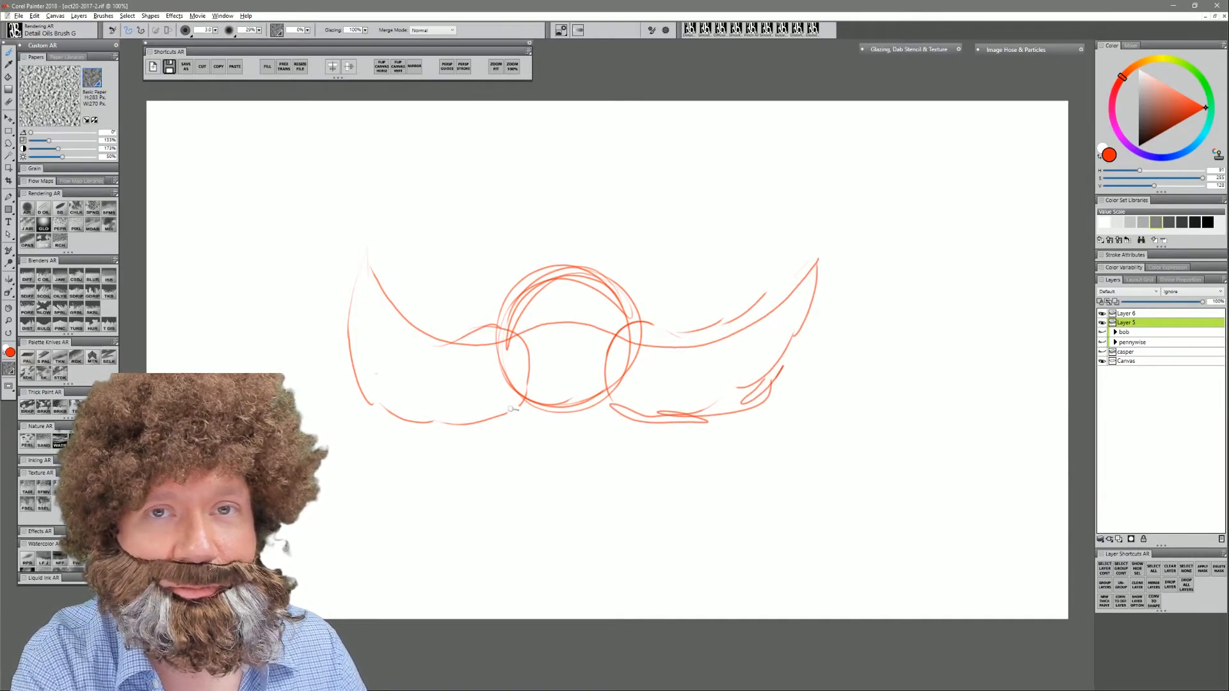
# - Sketch a pointed V-shaped chest below the head and two curved horn-like ears on top of it
pyautogui.moveTo(513, 391); pyautogui.dragTo(565, 494)
pyautogui.moveTo(615, 386)
pyautogui.mouseDown()
pyautogui.moveTo(597, 456)
pyautogui.moveTo(563, 503)
pyautogui.mouseUp()
pyautogui.moveTo(522, 417); pyautogui.dragTo(563, 489)
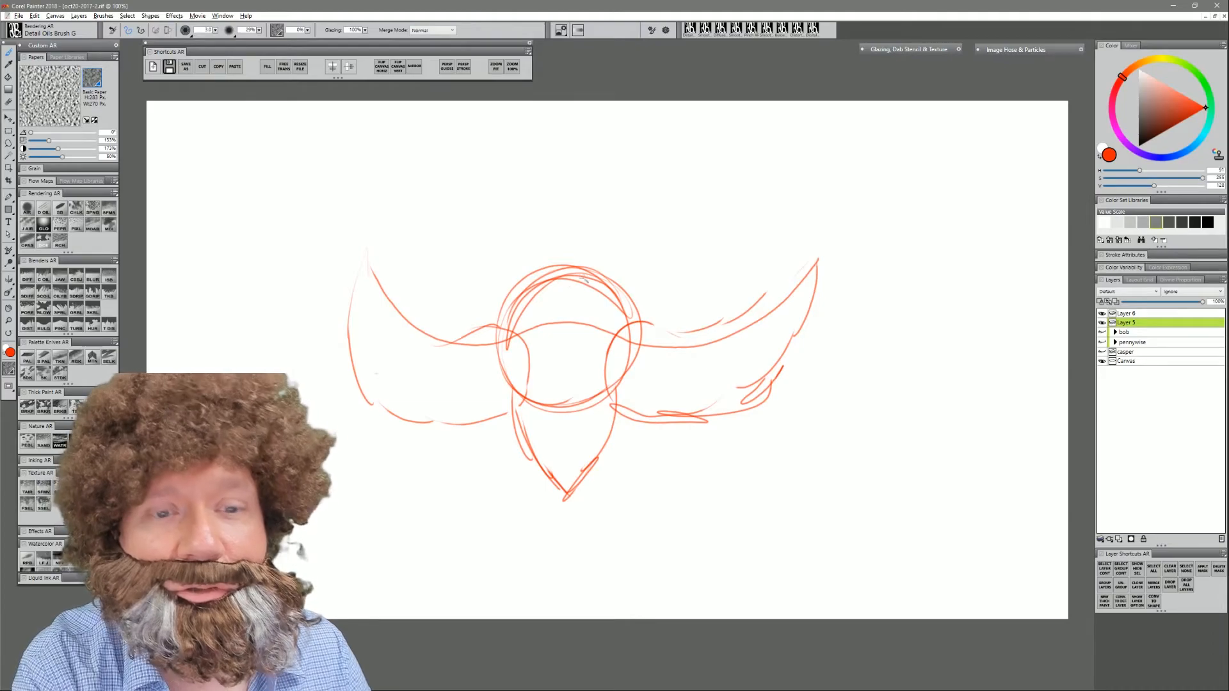
pyautogui.moveTo(496, 265)
pyautogui.mouseDown()
pyautogui.moveTo(612, 301)
pyautogui.moveTo(651, 260)
pyautogui.moveTo(513, 288)
pyautogui.mouseUp()
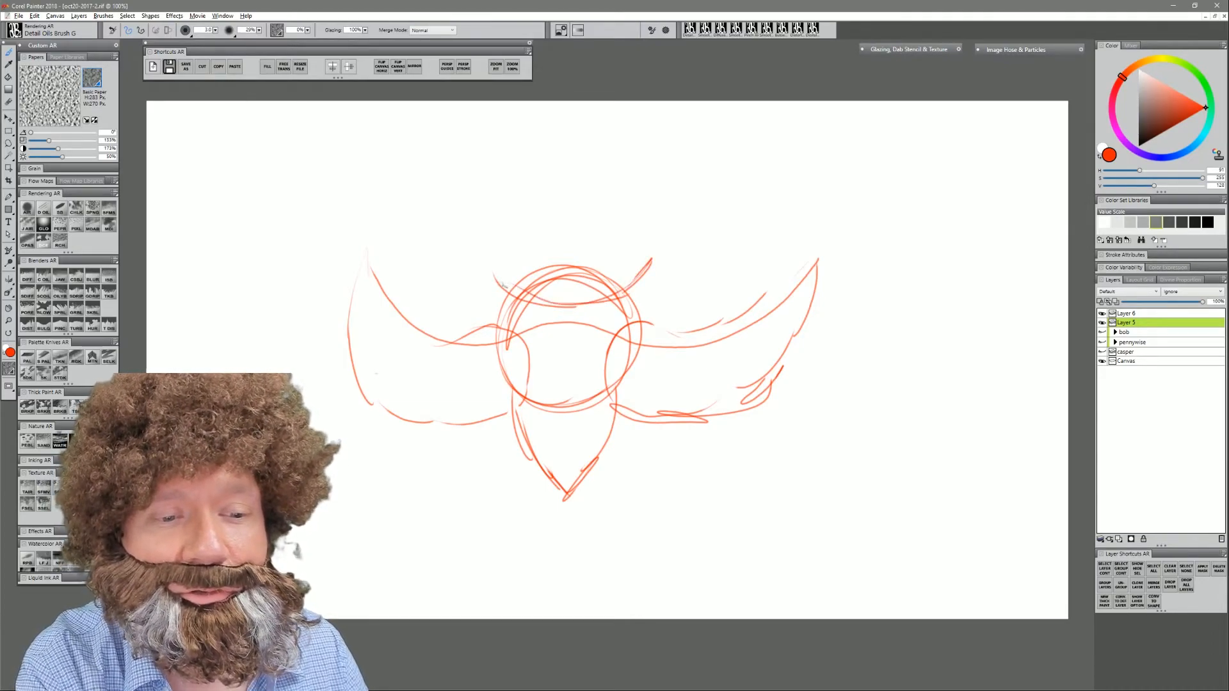
pyautogui.moveTo(485, 246)
pyautogui.mouseDown()
pyautogui.moveTo(540, 272)
pyautogui.moveTo(654, 246)
pyautogui.moveTo(605, 272)
pyautogui.moveTo(643, 275)
pyautogui.mouseUp()
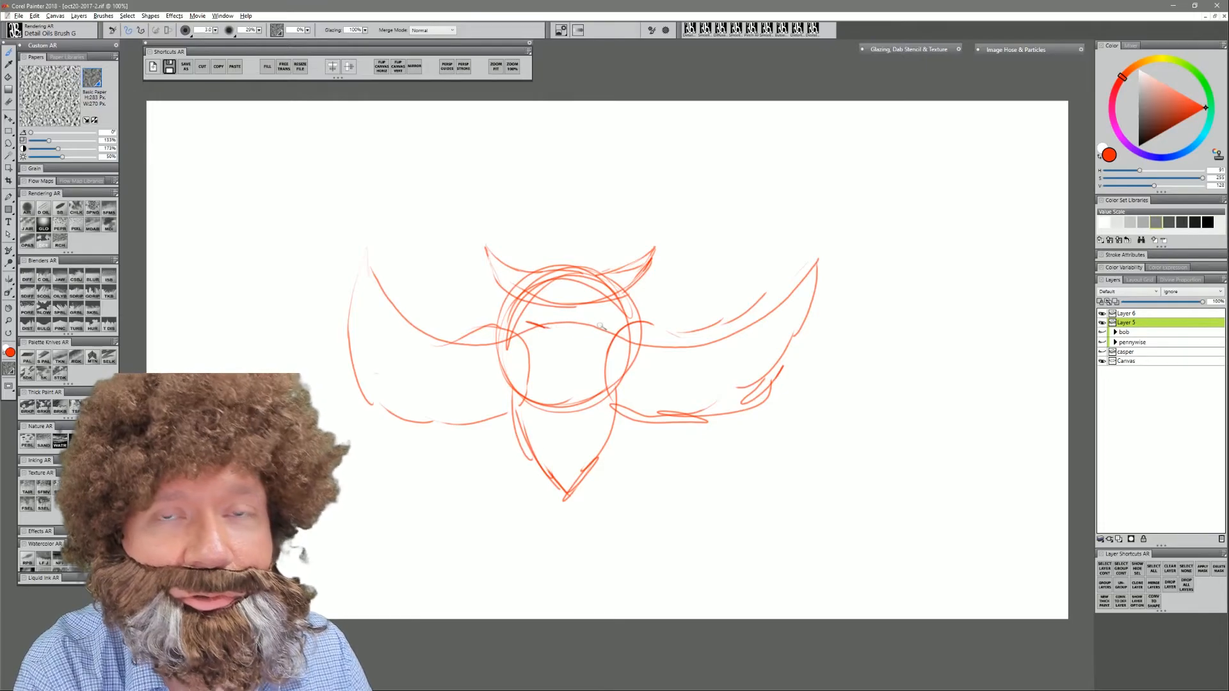
# - Sketch narrow angry eyes and a small fanged mouth on the face, and reinforce one edge of the V-shaped chest
pyautogui.moveTo(604, 318)
pyautogui.mouseDown()
pyautogui.moveTo(550, 334)
pyautogui.moveTo(544, 358)
pyautogui.moveTo(601, 356)
pyautogui.moveTo(590, 340)
pyautogui.mouseUp()
pyautogui.moveTo(604, 319)
pyautogui.mouseDown()
pyautogui.moveTo(559, 368)
pyautogui.moveTo(590, 380)
pyautogui.mouseUp()
pyautogui.moveTo(573, 359)
pyautogui.mouseDown()
pyautogui.moveTo(551, 379)
pyautogui.moveTo(585, 368)
pyautogui.mouseUp()
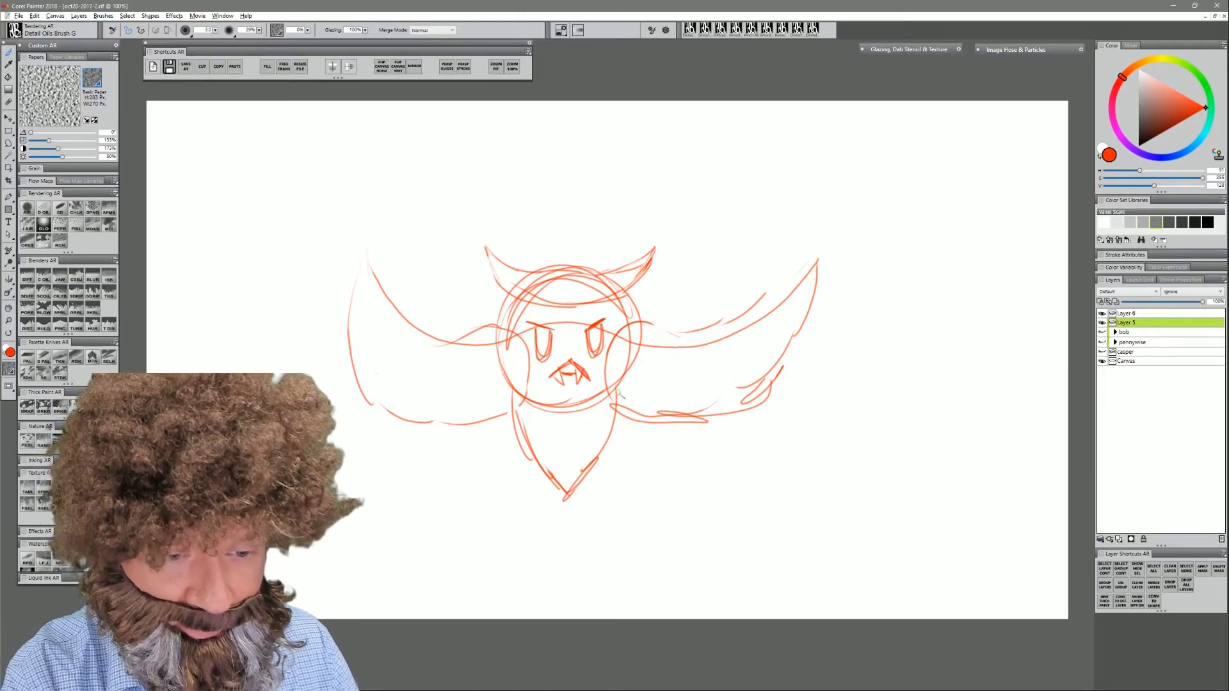
pyautogui.moveTo(622, 389)
pyautogui.mouseDown()
pyautogui.moveTo(615, 432)
pyautogui.moveTo(575, 493)
pyautogui.mouseUp()
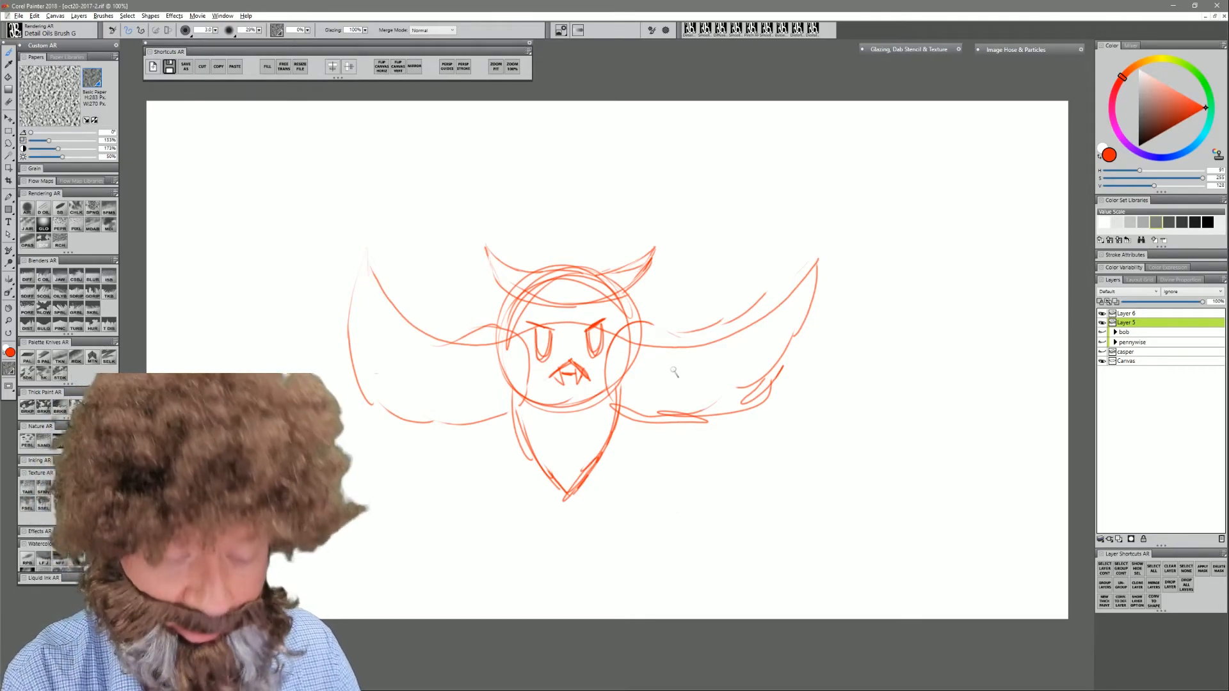
# - Erase the construction lines crossing the head circle and the places where the wings join it
pyautogui.press('n')
pyautogui.moveTo(523, 291)
pyautogui.mouseDown()
pyautogui.moveTo(508, 332)
pyautogui.moveTo(537, 281)
pyautogui.moveTo(579, 278)
pyautogui.moveTo(517, 278)
pyautogui.moveTo(520, 292)
pyautogui.moveTo(525, 281)
pyautogui.moveTo(625, 280)
pyautogui.moveTo(599, 308)
pyautogui.moveTo(547, 303)
pyautogui.moveTo(600, 289)
pyautogui.moveTo(567, 276)
pyautogui.moveTo(619, 296)
pyautogui.moveTo(626, 347)
pyautogui.moveTo(620, 325)
pyautogui.moveTo(609, 377)
pyautogui.moveTo(632, 345)
pyautogui.moveTo(622, 363)
pyautogui.moveTo(596, 332)
pyautogui.moveTo(555, 322)
pyautogui.moveTo(577, 319)
pyautogui.moveTo(553, 320)
pyautogui.moveTo(520, 350)
pyautogui.moveTo(526, 337)
pyautogui.moveTo(535, 406)
pyautogui.moveTo(558, 413)
pyautogui.moveTo(574, 400)
pyautogui.moveTo(583, 410)
pyautogui.moveTo(605, 385)
pyautogui.moveTo(605, 402)
pyautogui.moveTo(616, 367)
pyautogui.moveTo(641, 362)
pyautogui.moveTo(633, 346)
pyautogui.moveTo(706, 342)
pyautogui.moveTo(694, 347)
pyautogui.moveTo(780, 301)
pyautogui.mouseUp()
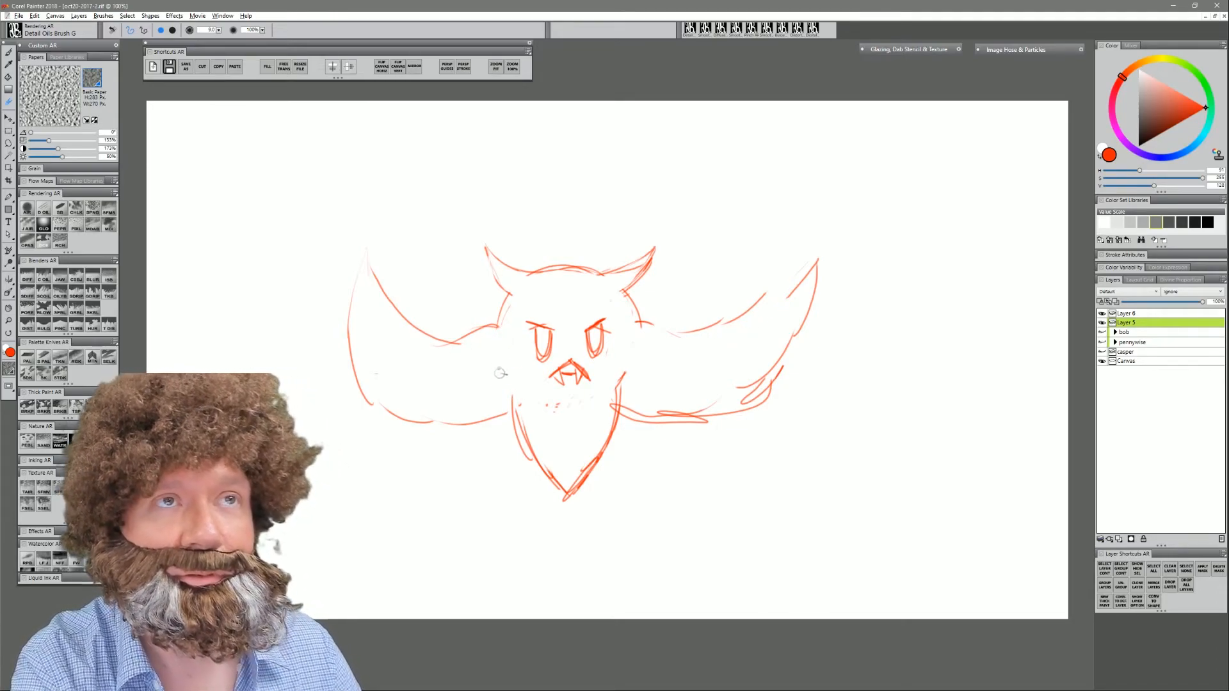
# - Enlarge the whole sketch with a free transform and move it to the middle of the canvas
pyautogui.click(8, 118)
pyautogui.moveTo(819, 244); pyautogui.dragTo(923, 168)
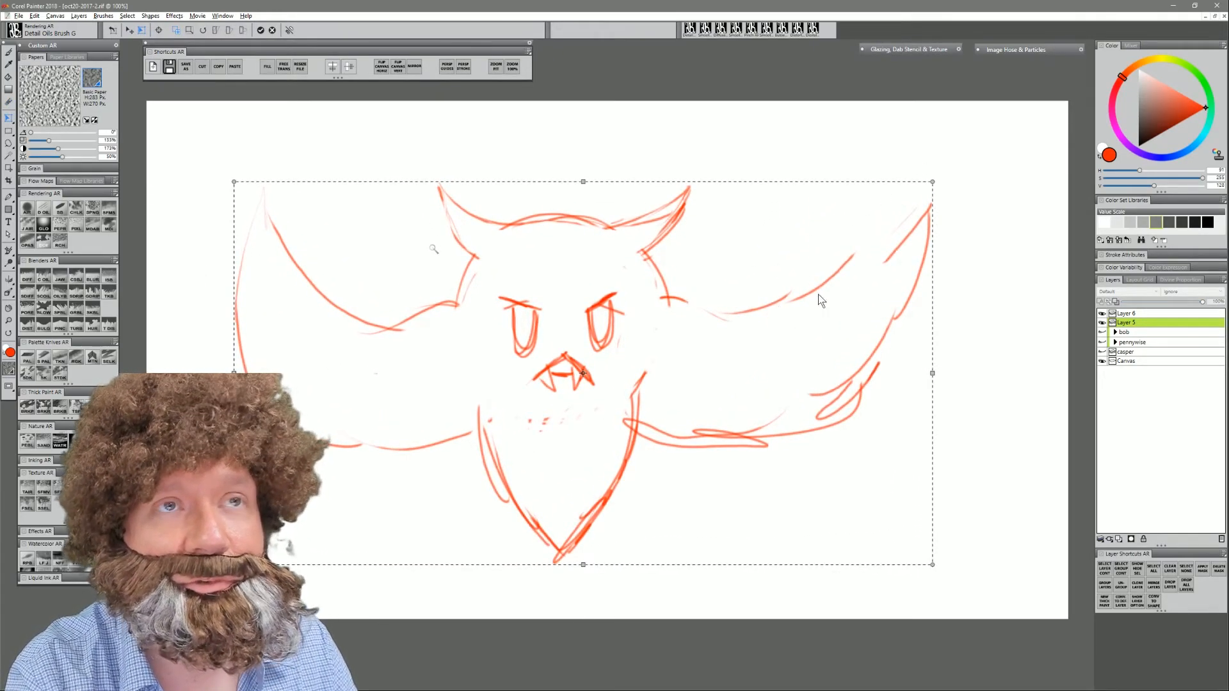
pyautogui.press('Return')
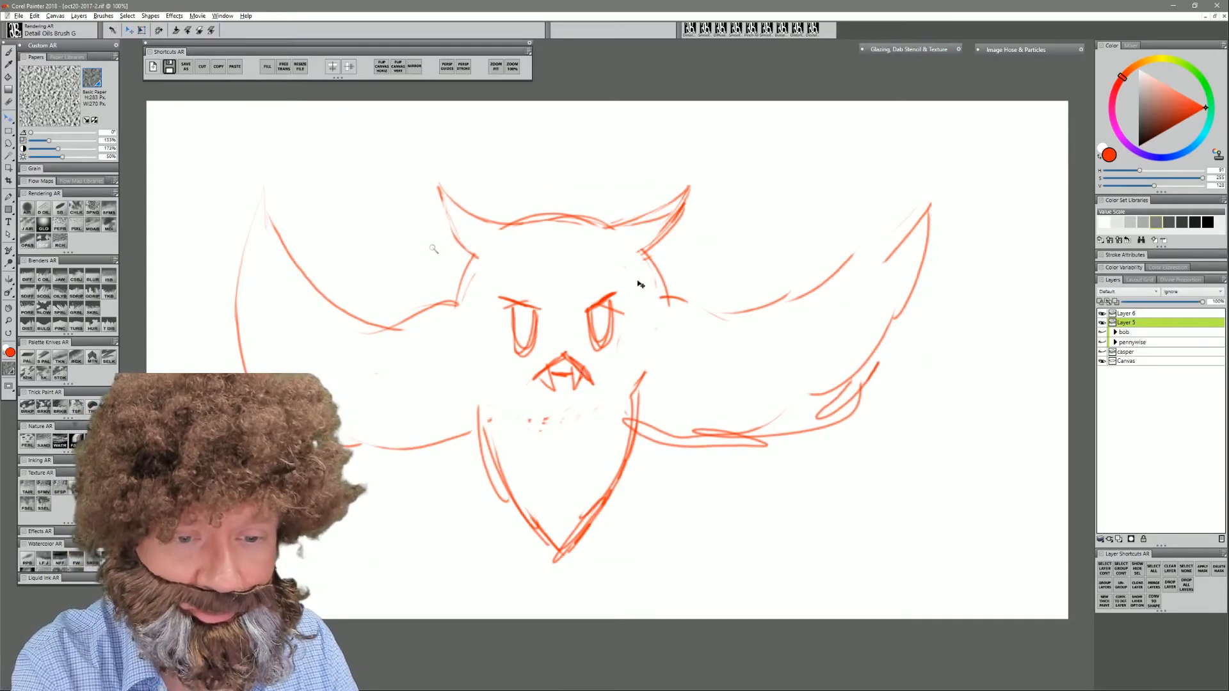
pyautogui.moveTo(660, 331)
pyautogui.mouseDown()
pyautogui.moveTo(729, 318)
pyautogui.moveTo(720, 327)
pyautogui.mouseUp()
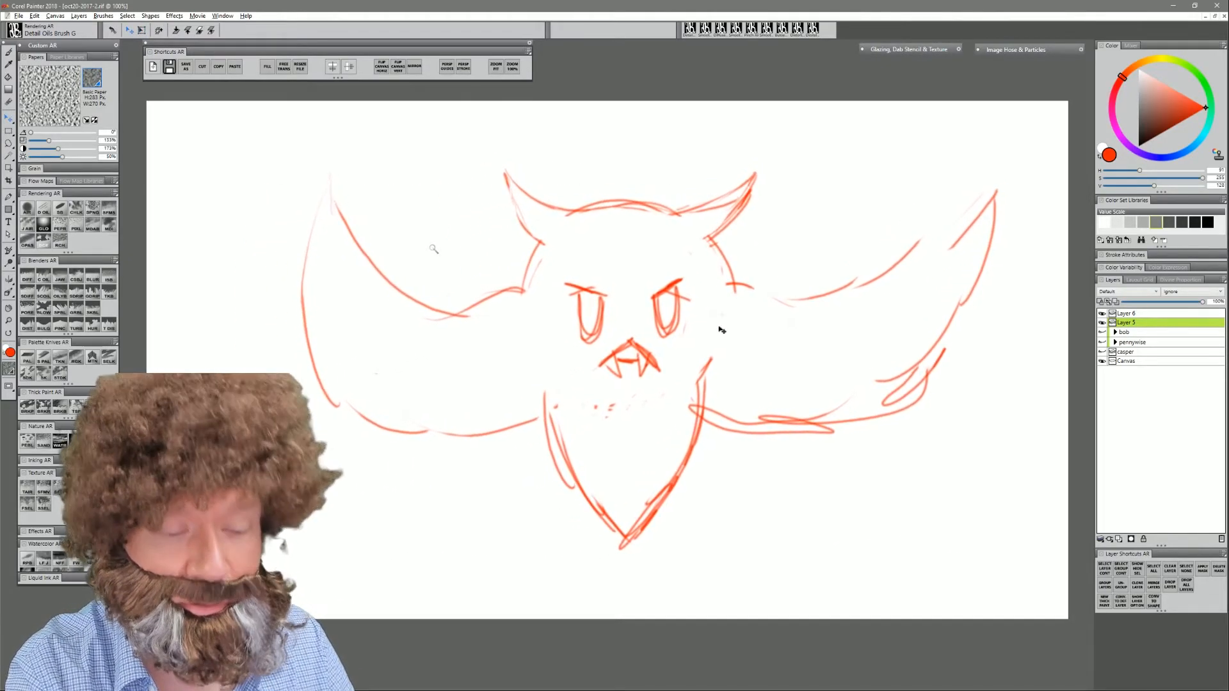
pyautogui.press('b')
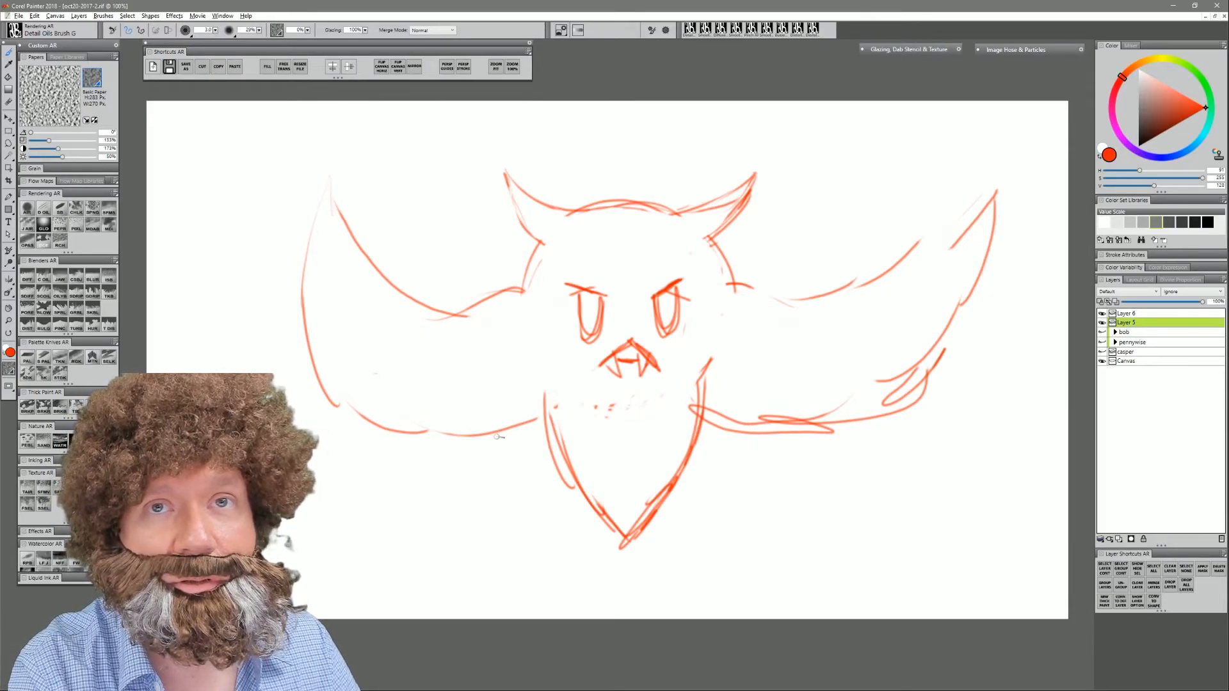
pyautogui.moveTo(478, 442)
pyautogui.mouseDown()
pyautogui.moveTo(485, 519)
pyautogui.moveTo(511, 571)
pyautogui.moveTo(613, 619)
pyautogui.mouseUp()
pyautogui.hotkey('ctrl', 'z')
pyautogui.hotkey('ctrl', 'z')
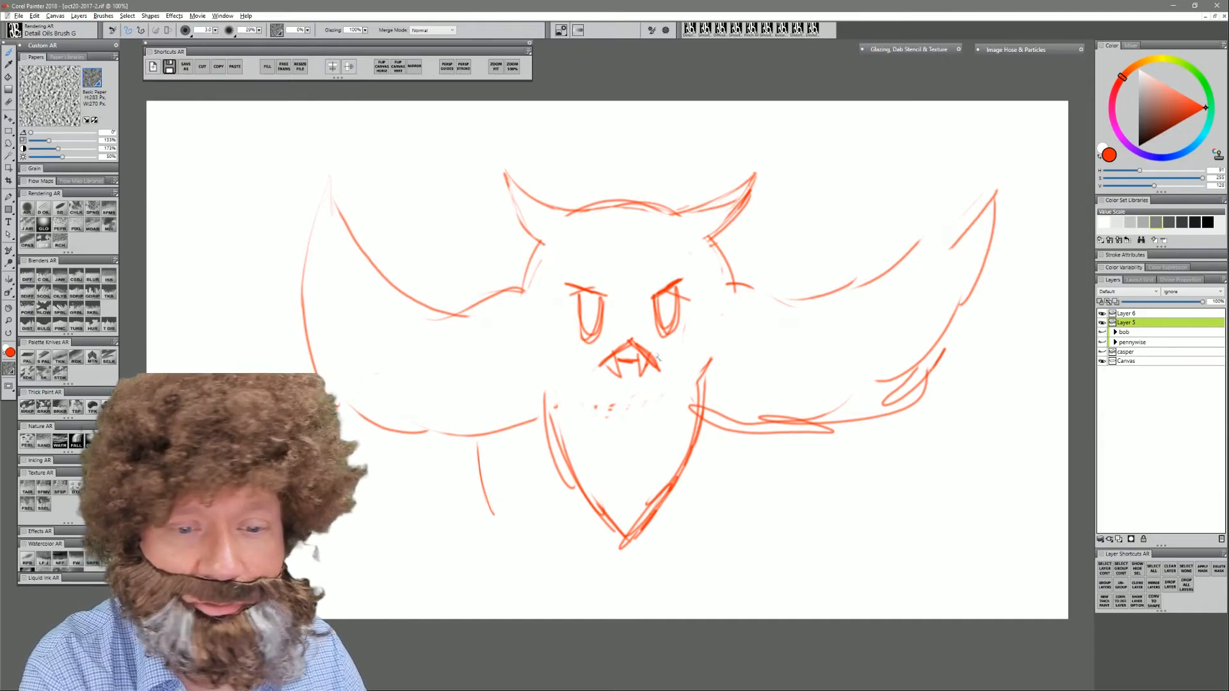
# - Move the sketch up to free space and draw a rounded lower body with two small pointed feet beneath the wings
pyautogui.click(8, 117)
pyautogui.moveTo(568, 430); pyautogui.dragTo(551, 384)
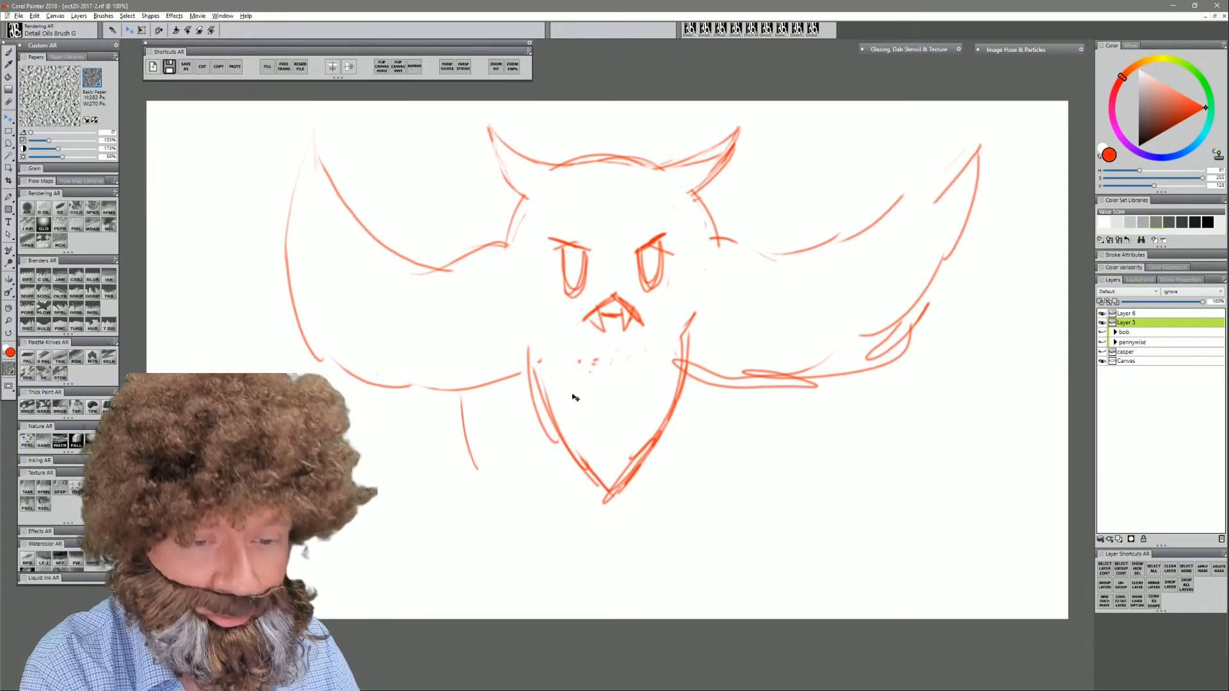
pyautogui.press('b')
pyautogui.moveTo(472, 443)
pyautogui.mouseDown()
pyautogui.moveTo(477, 471)
pyautogui.moveTo(590, 555)
pyautogui.mouseUp()
pyautogui.moveTo(449, 391)
pyautogui.mouseDown()
pyautogui.moveTo(454, 430)
pyautogui.moveTo(668, 537)
pyautogui.moveTo(772, 387)
pyautogui.moveTo(770, 403)
pyautogui.moveTo(424, 411)
pyautogui.moveTo(430, 398)
pyautogui.moveTo(632, 550)
pyautogui.moveTo(776, 378)
pyautogui.moveTo(715, 485)
pyautogui.mouseUp()
pyautogui.moveTo(460, 476); pyautogui.dragTo(526, 569)
pyautogui.moveTo(492, 528)
pyautogui.mouseDown()
pyautogui.moveTo(571, 581)
pyautogui.moveTo(585, 555)
pyautogui.mouseUp()
pyautogui.moveTo(586, 556)
pyautogui.mouseDown()
pyautogui.moveTo(542, 581)
pyautogui.moveTo(514, 543)
pyautogui.mouseUp()
pyautogui.moveTo(632, 562)
pyautogui.mouseDown()
pyautogui.moveTo(664, 574)
pyautogui.moveTo(713, 516)
pyautogui.mouseUp()
pyautogui.moveTo(675, 568); pyautogui.dragTo(703, 541)
pyautogui.moveTo(558, 553); pyautogui.dragTo(665, 545)
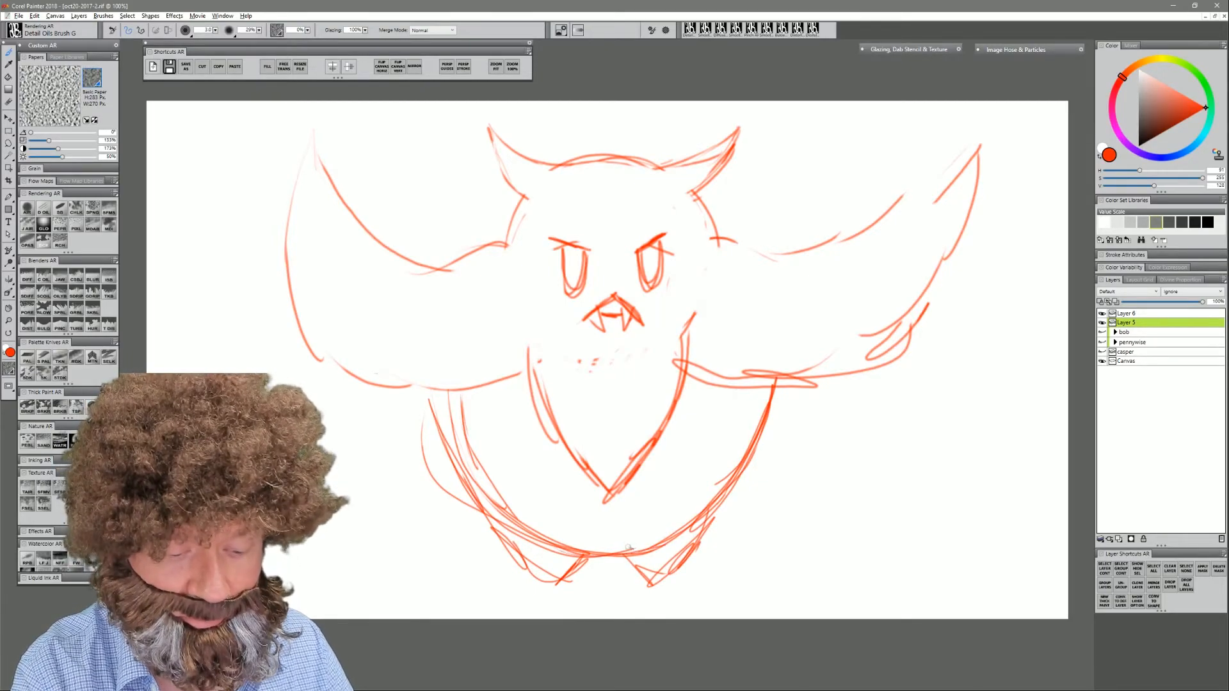
# - Erase the doubled and stray lines along both sides of the lower body and around the foot
pyautogui.press('n')
pyautogui.moveTo(500, 502)
pyautogui.mouseDown()
pyautogui.moveTo(457, 407)
pyautogui.moveTo(472, 466)
pyautogui.mouseUp()
pyautogui.moveTo(432, 430)
pyautogui.mouseDown()
pyautogui.moveTo(430, 451)
pyautogui.moveTo(458, 475)
pyautogui.moveTo(433, 468)
pyautogui.mouseUp()
pyautogui.moveTo(461, 410)
pyautogui.mouseDown()
pyautogui.moveTo(481, 466)
pyautogui.moveTo(520, 510)
pyautogui.mouseUp()
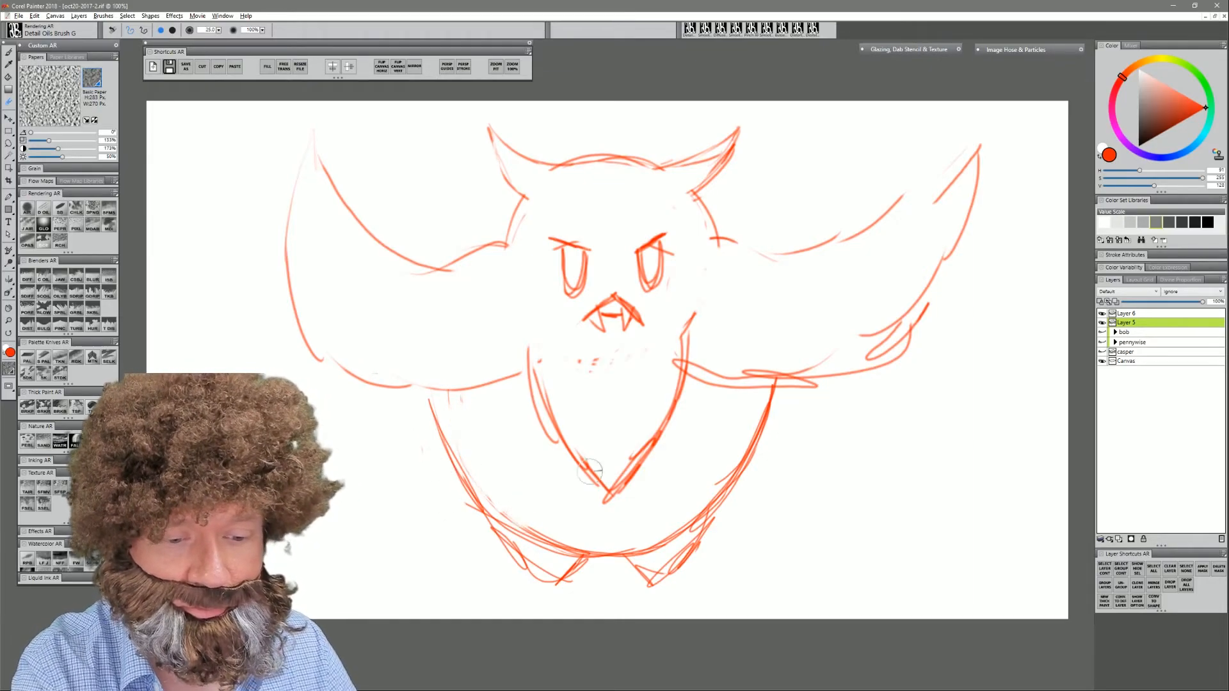
pyautogui.moveTo(727, 475)
pyautogui.mouseDown()
pyautogui.moveTo(685, 530)
pyautogui.moveTo(743, 433)
pyautogui.mouseUp()
pyautogui.moveTo(690, 545); pyautogui.dragTo(666, 564)
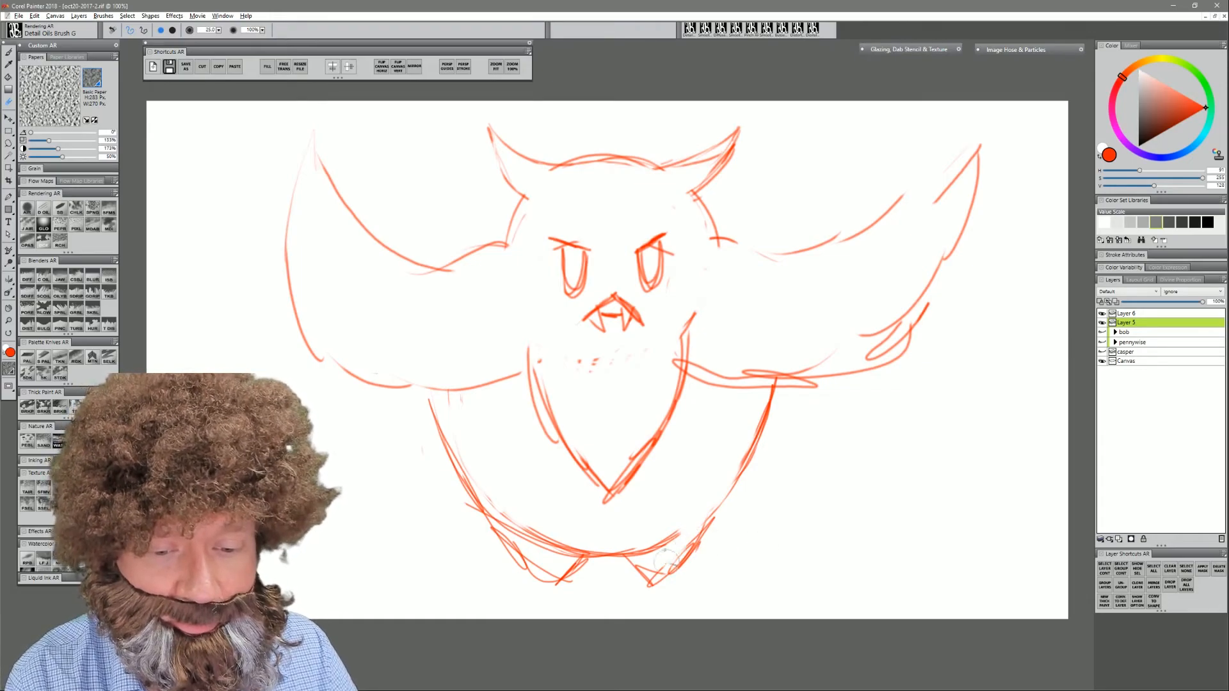
pyautogui.press('b')
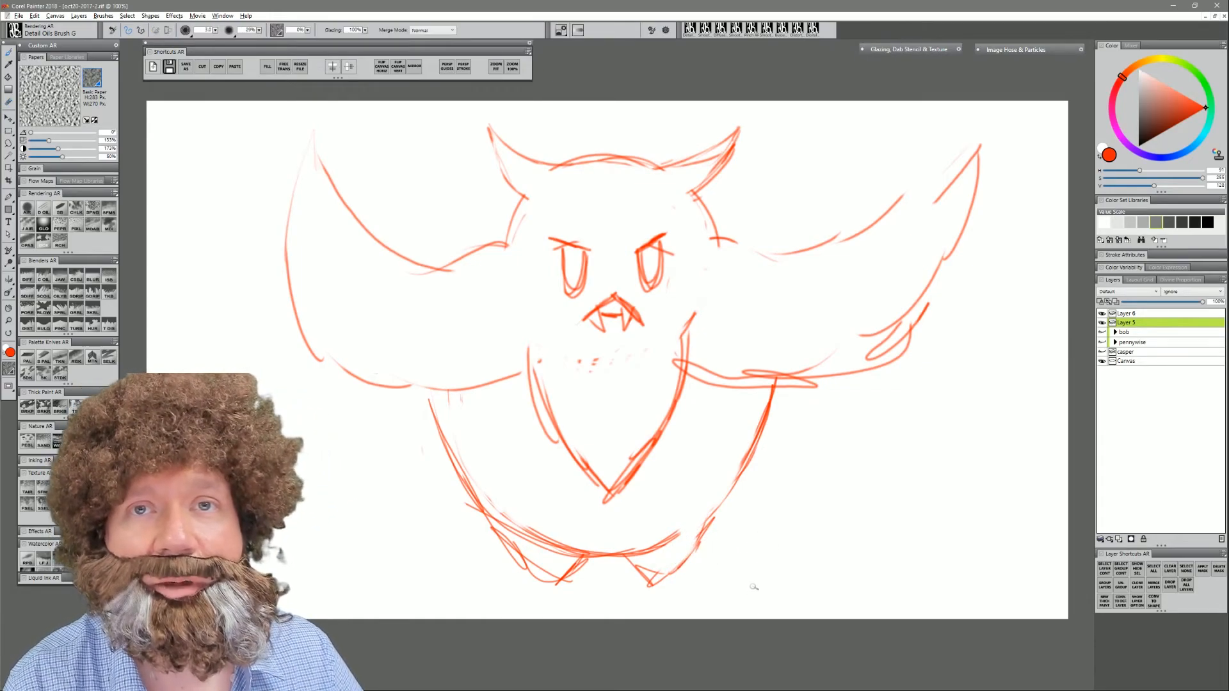
pyautogui.moveTo(508, 490)
pyautogui.mouseDown()
pyautogui.moveTo(545, 458)
pyautogui.moveTo(516, 485)
pyautogui.moveTo(532, 453)
pyautogui.mouseUp()
pyautogui.moveTo(654, 479)
pyautogui.mouseDown()
pyautogui.moveTo(696, 475)
pyautogui.moveTo(679, 503)
pyautogui.moveTo(698, 486)
pyautogui.mouseUp()
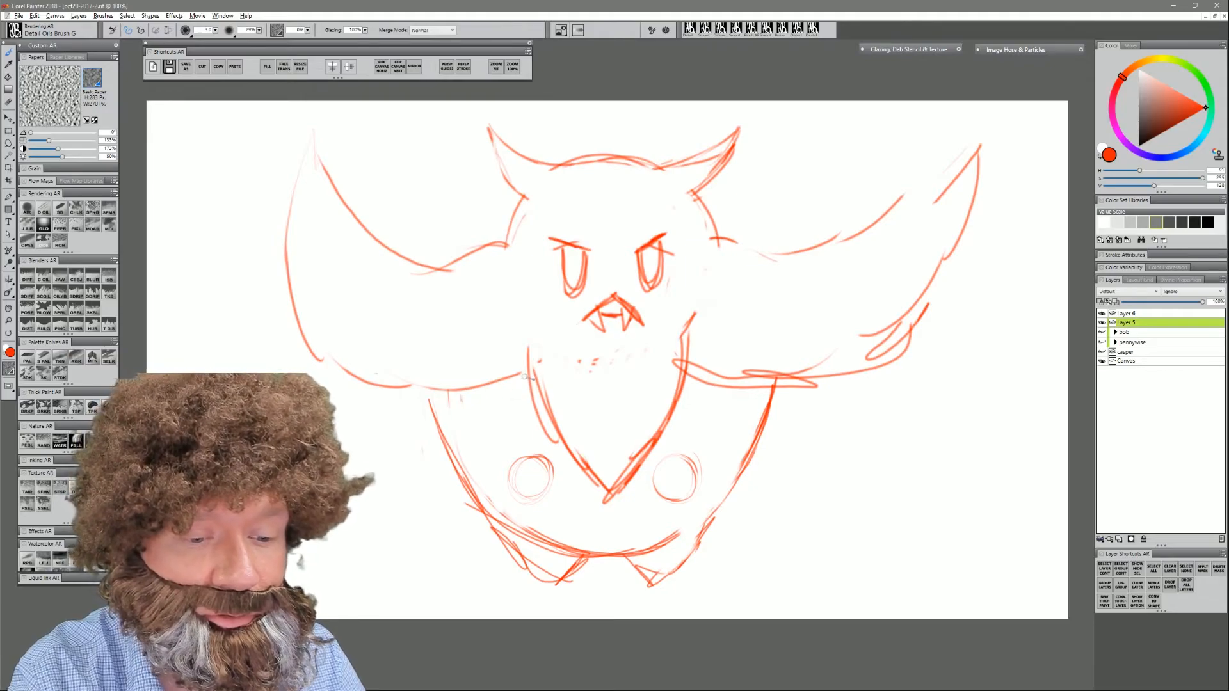
pyautogui.hotkey('ctrl', 'z')
pyautogui.hotkey('ctrl', 'z')
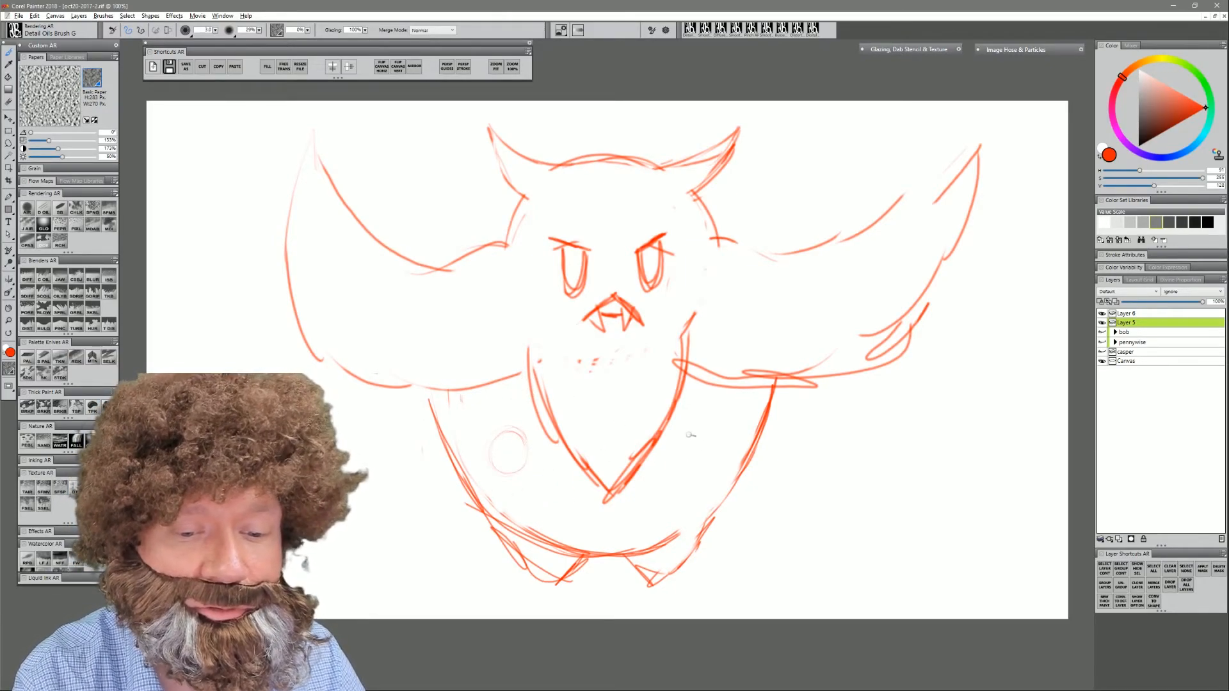
# - Sketch a circle on each side of the V-shaped chest, with lines running from it up to the wing and down the body
pyautogui.moveTo(706, 461)
pyautogui.mouseDown()
pyautogui.moveTo(671, 448)
pyautogui.moveTo(704, 458)
pyautogui.mouseUp()
pyautogui.moveTo(503, 384); pyautogui.dragTo(501, 429)
pyautogui.moveTo(507, 481); pyautogui.dragTo(513, 511)
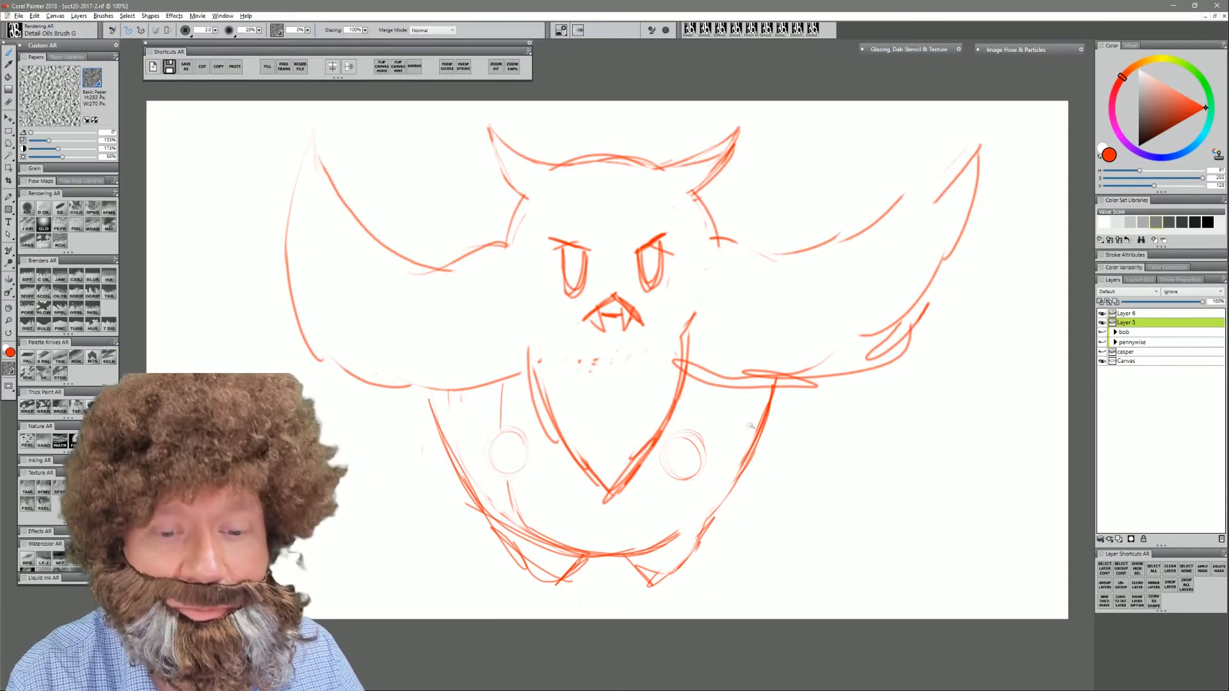
pyautogui.moveTo(702, 416); pyautogui.dragTo(696, 438)
pyautogui.moveTo(675, 484); pyautogui.dragTo(658, 530)
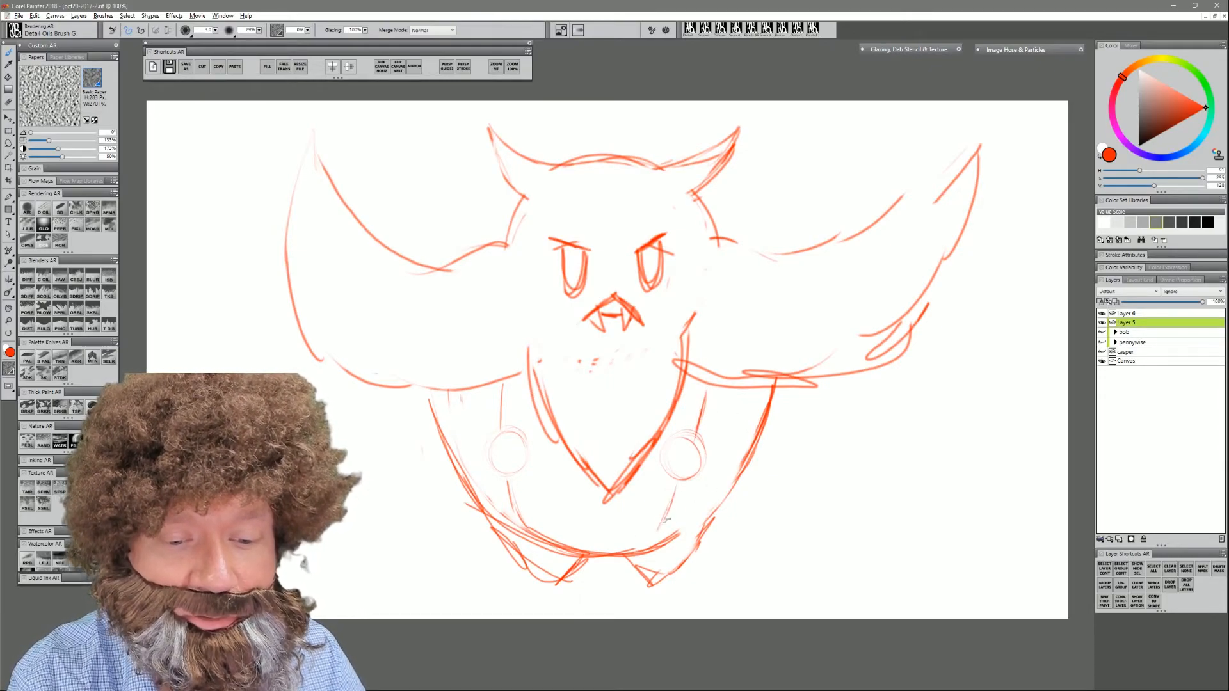
pyautogui.moveTo(705, 392)
pyautogui.mouseDown()
pyautogui.moveTo(698, 434)
pyautogui.moveTo(707, 380)
pyautogui.mouseUp()
pyautogui.moveTo(680, 483); pyautogui.dragTo(653, 544)
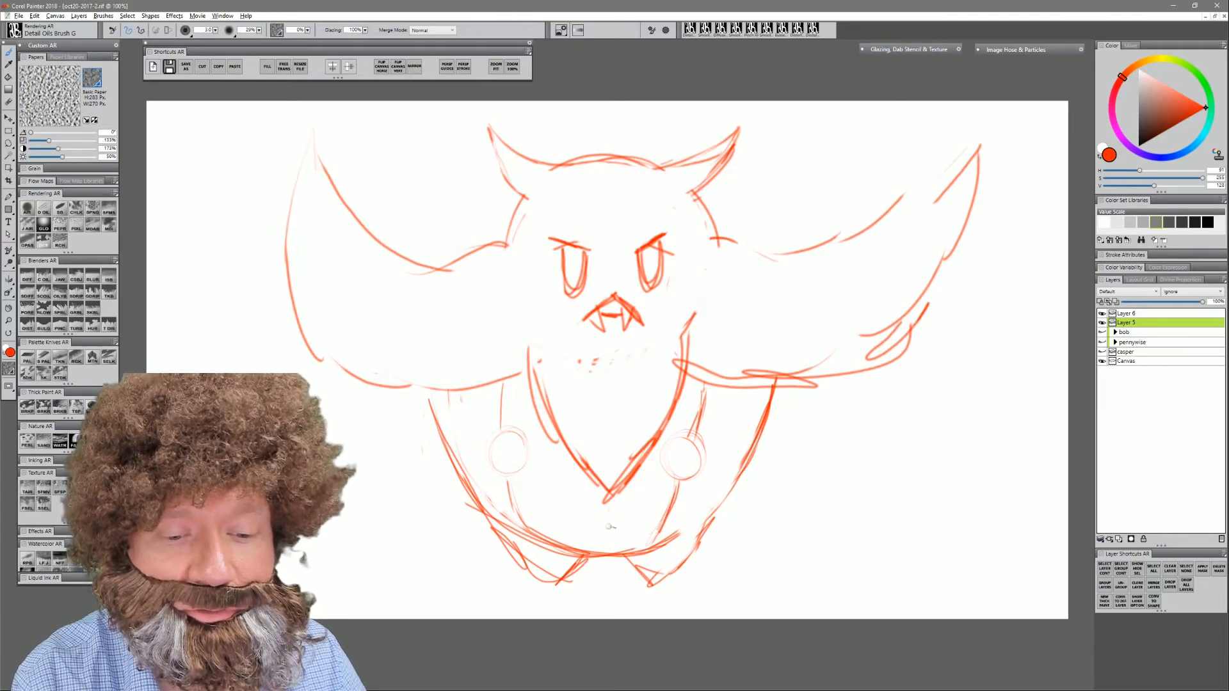
# - Draw a vertical centre line below the tip of the V, restate the V's edges and erase the doubled strokes along them
pyautogui.moveTo(609, 501); pyautogui.dragTo(608, 548)
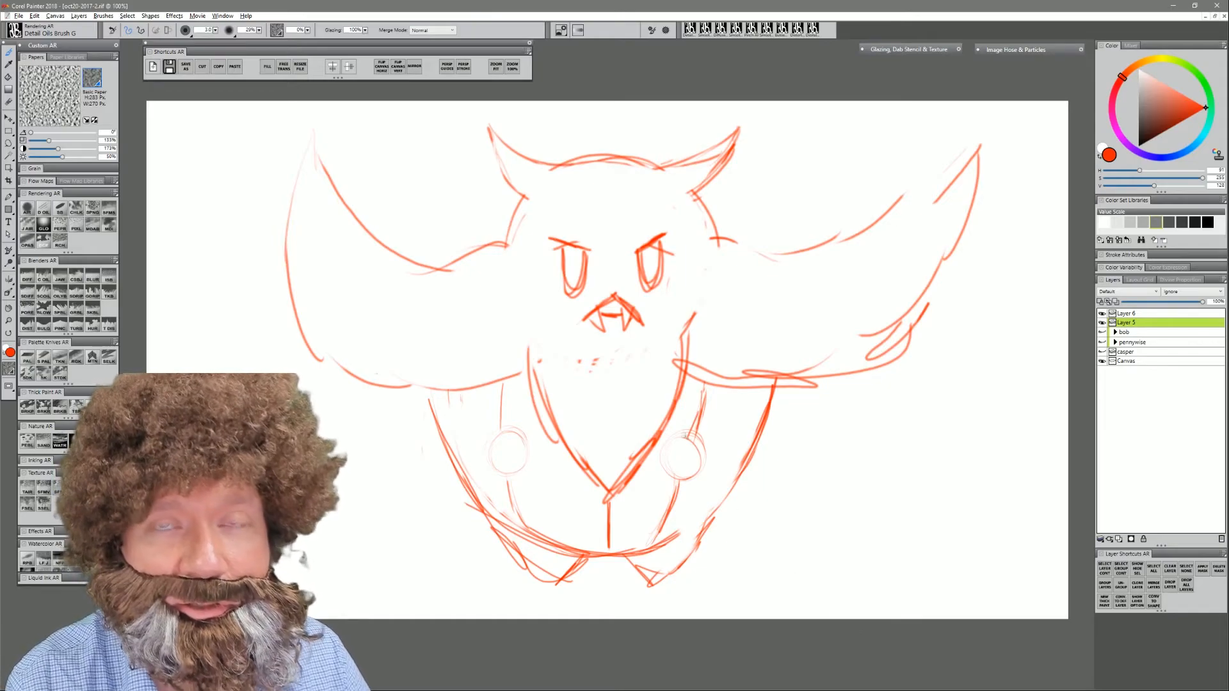
pyautogui.moveTo(533, 365); pyautogui.dragTo(596, 494)
pyautogui.moveTo(638, 451)
pyautogui.mouseDown()
pyautogui.moveTo(612, 485)
pyautogui.moveTo(587, 487)
pyautogui.mouseUp()
pyautogui.moveTo(582, 455)
pyautogui.mouseDown()
pyautogui.moveTo(556, 411)
pyautogui.moveTo(592, 493)
pyautogui.mouseUp()
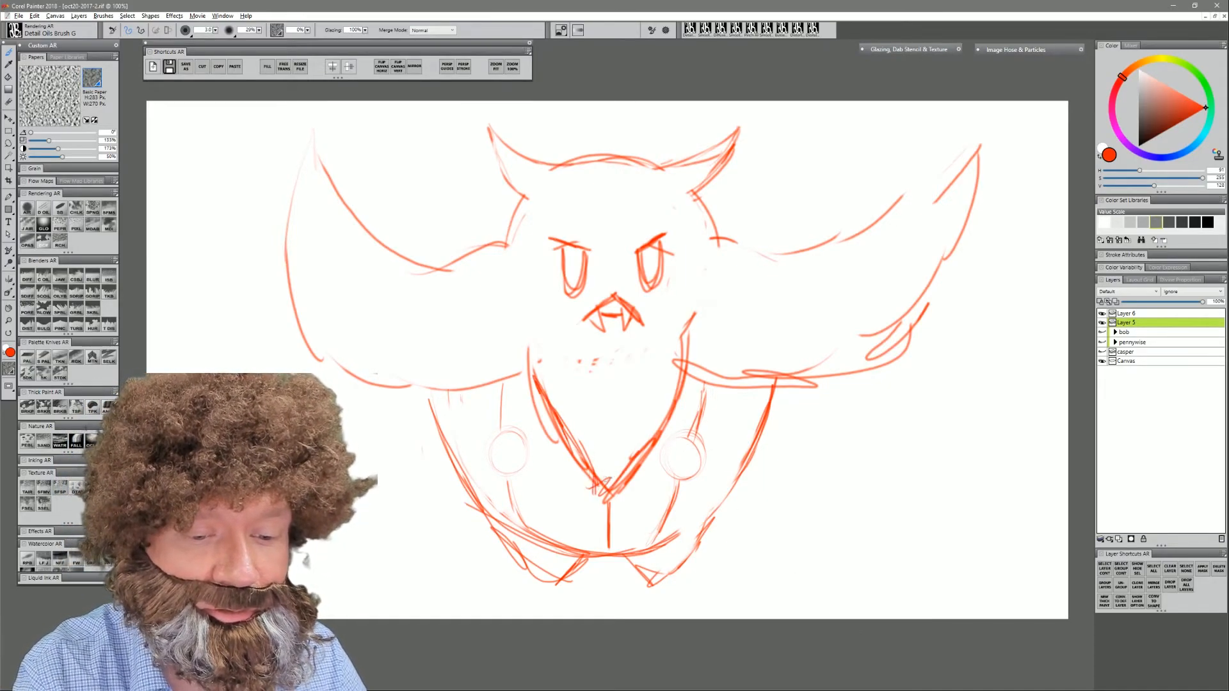
pyautogui.press('n')
pyautogui.moveTo(539, 404)
pyautogui.mouseDown()
pyautogui.moveTo(573, 462)
pyautogui.moveTo(532, 381)
pyautogui.mouseUp()
pyautogui.moveTo(594, 465); pyautogui.dragTo(598, 506)
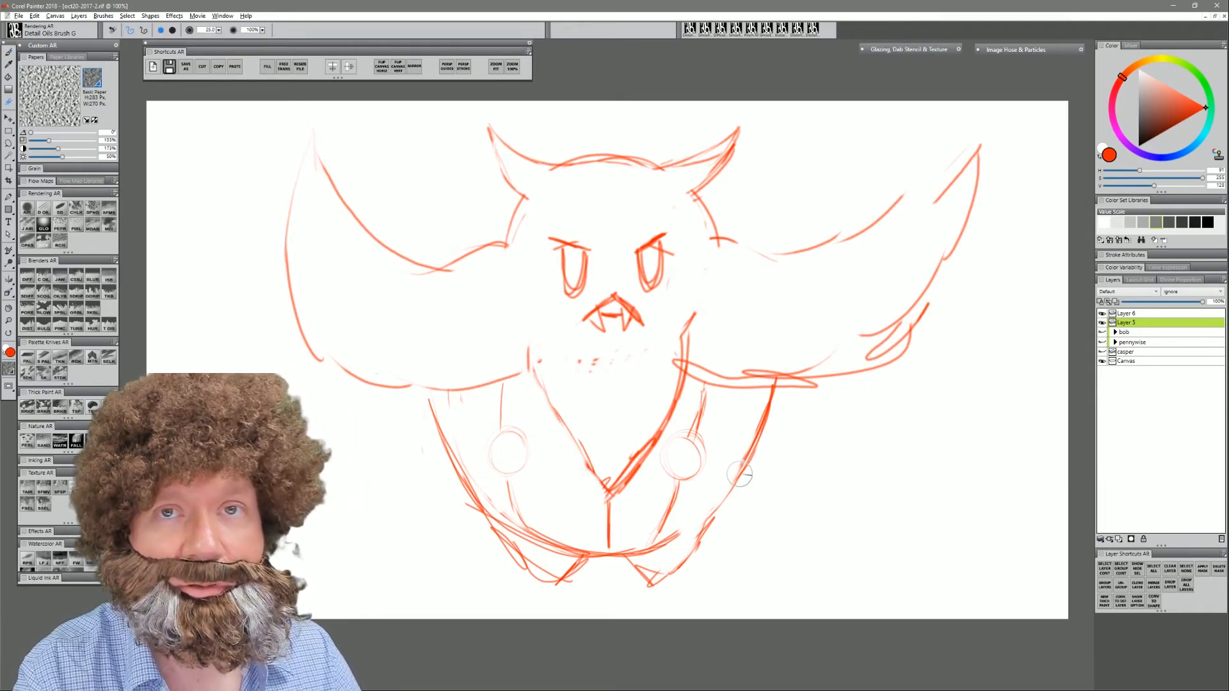
# - Sketch a curved fold along the lower edge of the left wing and erase the old lines around it and the chin
pyautogui.press('b')
pyautogui.moveTo(554, 377)
pyautogui.mouseDown()
pyautogui.moveTo(480, 417)
pyautogui.moveTo(401, 392)
pyautogui.moveTo(383, 357)
pyautogui.moveTo(488, 412)
pyautogui.moveTo(543, 381)
pyautogui.moveTo(421, 400)
pyautogui.moveTo(405, 368)
pyautogui.moveTo(462, 363)
pyautogui.moveTo(488, 342)
pyautogui.mouseUp()
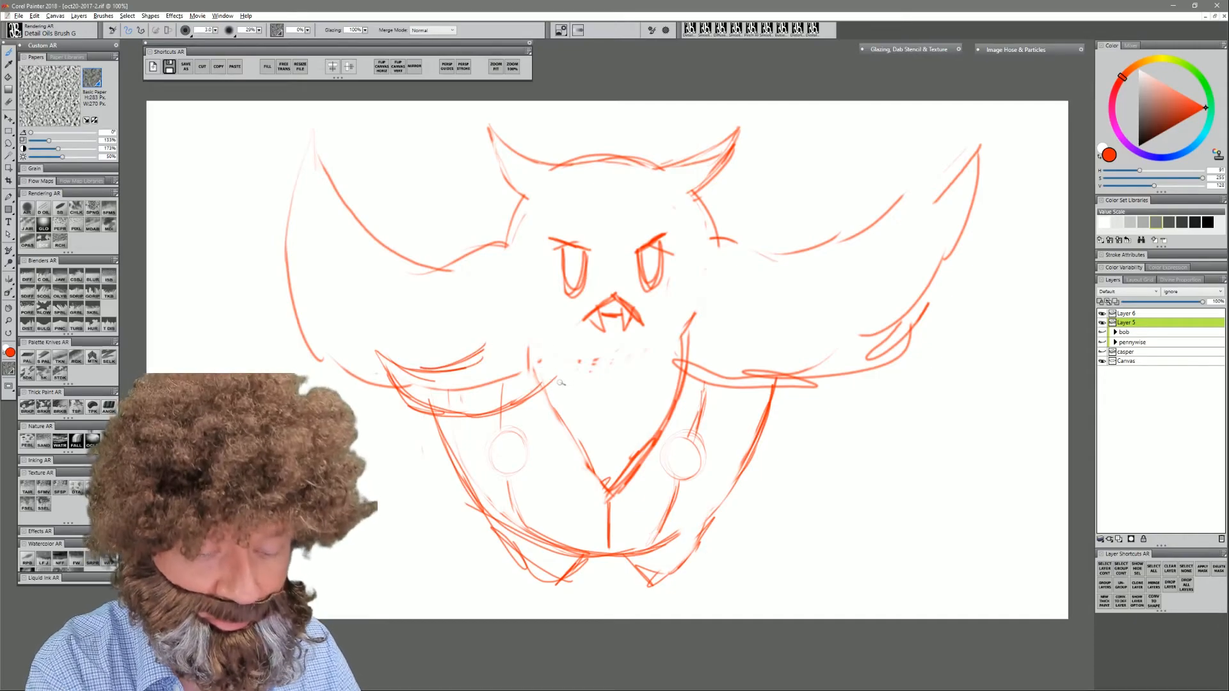
pyautogui.press('n')
pyautogui.moveTo(626, 344)
pyautogui.mouseDown()
pyautogui.moveTo(617, 370)
pyautogui.moveTo(588, 362)
pyautogui.moveTo(630, 377)
pyautogui.mouseUp()
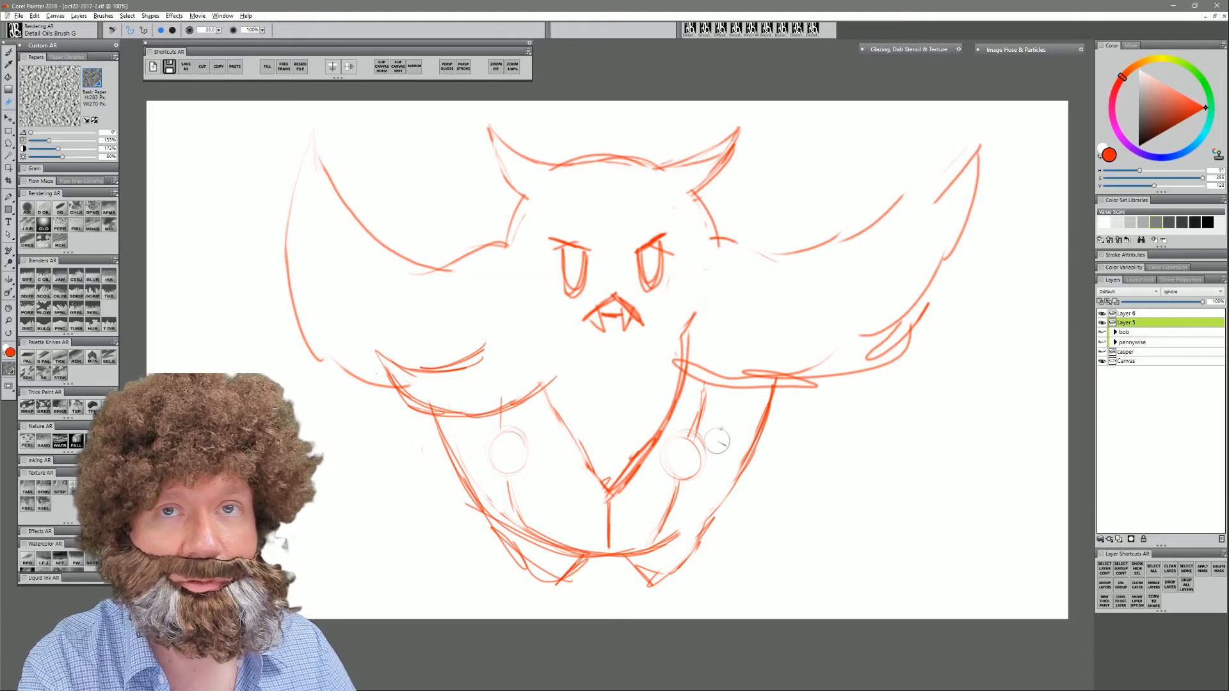
# - Draw short shoulder strokes on both sides of the head and a first line rising from the top of the head
pyautogui.press('b')
pyautogui.moveTo(504, 245); pyautogui.dragTo(532, 286)
pyautogui.moveTo(732, 247)
pyautogui.mouseDown()
pyautogui.moveTo(694, 272)
pyautogui.moveTo(739, 243)
pyautogui.mouseUp()
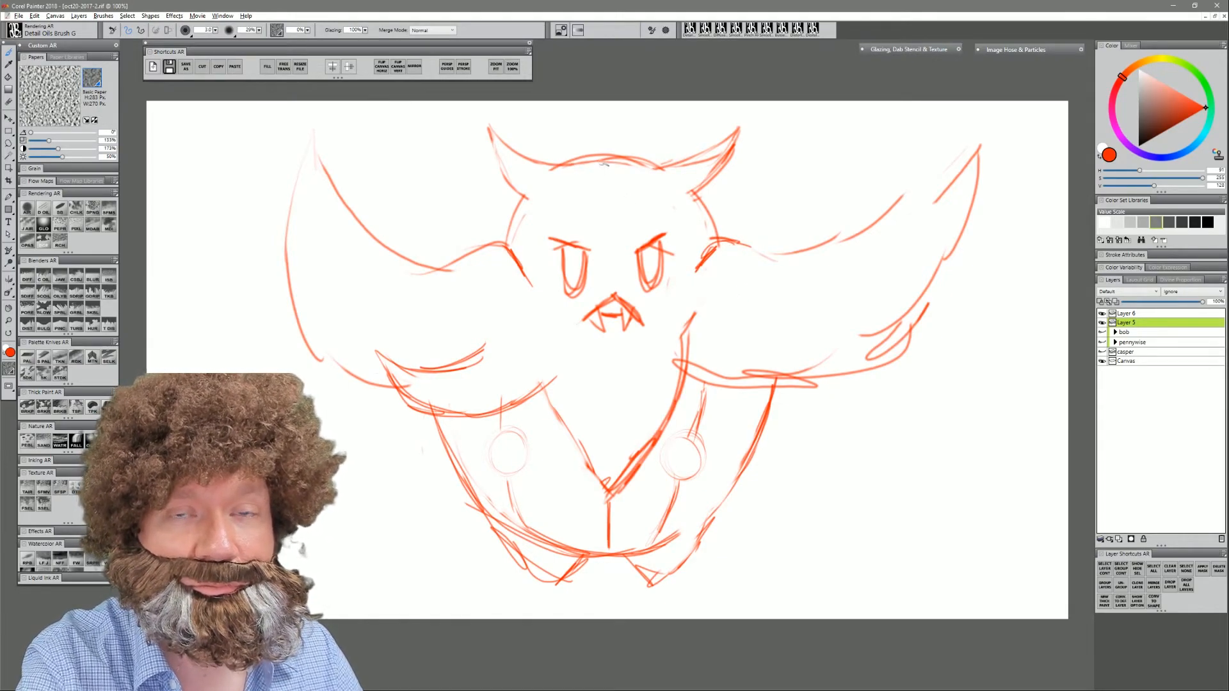
pyautogui.moveTo(603, 168); pyautogui.dragTo(585, 108)
# - Scale the whole figure sketch down evenly to leave room above the head
pyautogui.hotkey('ctrl', 't')
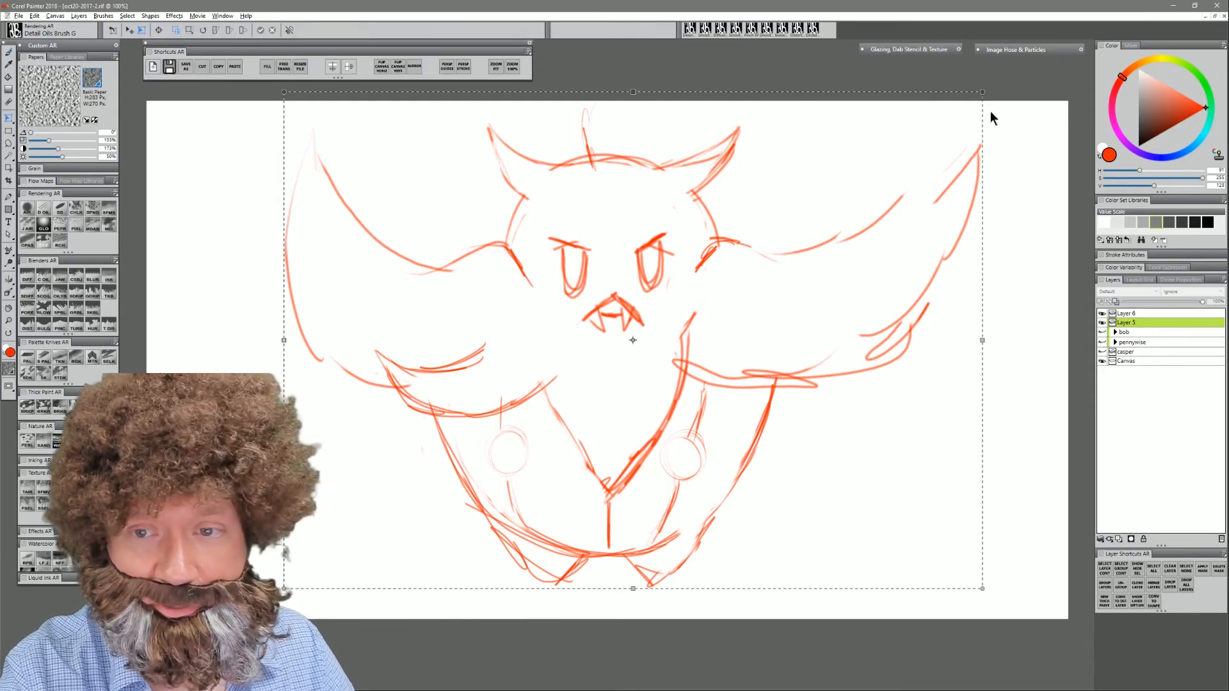
pyautogui.moveTo(983, 93)
pyautogui.mouseDown()
pyautogui.moveTo(913, 132)
pyautogui.moveTo(905, 150)
pyautogui.mouseUp()
pyautogui.press('Return')
pyautogui.press('b')
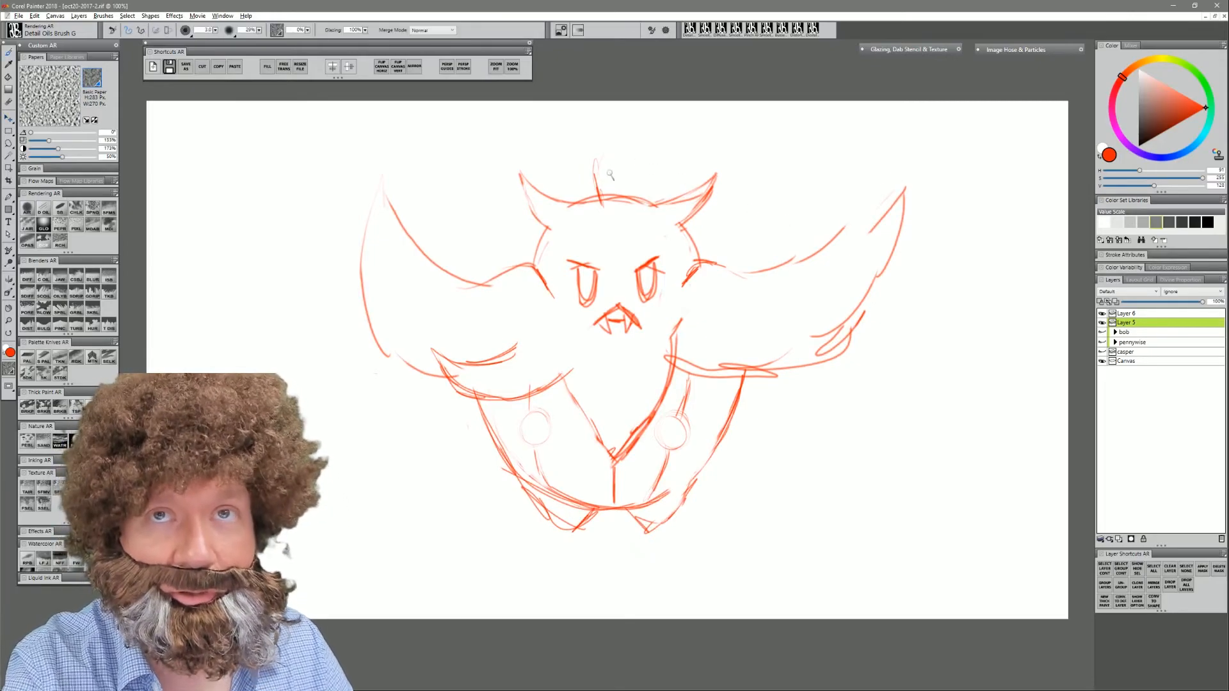
# - Sketch a large spiral curl of hair rising from the top of the head between the horns
pyautogui.moveTo(592, 186)
pyautogui.mouseDown()
pyautogui.moveTo(612, 116)
pyautogui.moveTo(585, 135)
pyautogui.moveTo(609, 109)
pyautogui.mouseUp()
pyautogui.moveTo(577, 140)
pyautogui.mouseDown()
pyautogui.moveTo(645, 101)
pyautogui.moveTo(675, 130)
pyautogui.moveTo(612, 156)
pyautogui.moveTo(661, 160)
pyautogui.moveTo(615, 139)
pyautogui.moveTo(645, 141)
pyautogui.mouseUp()
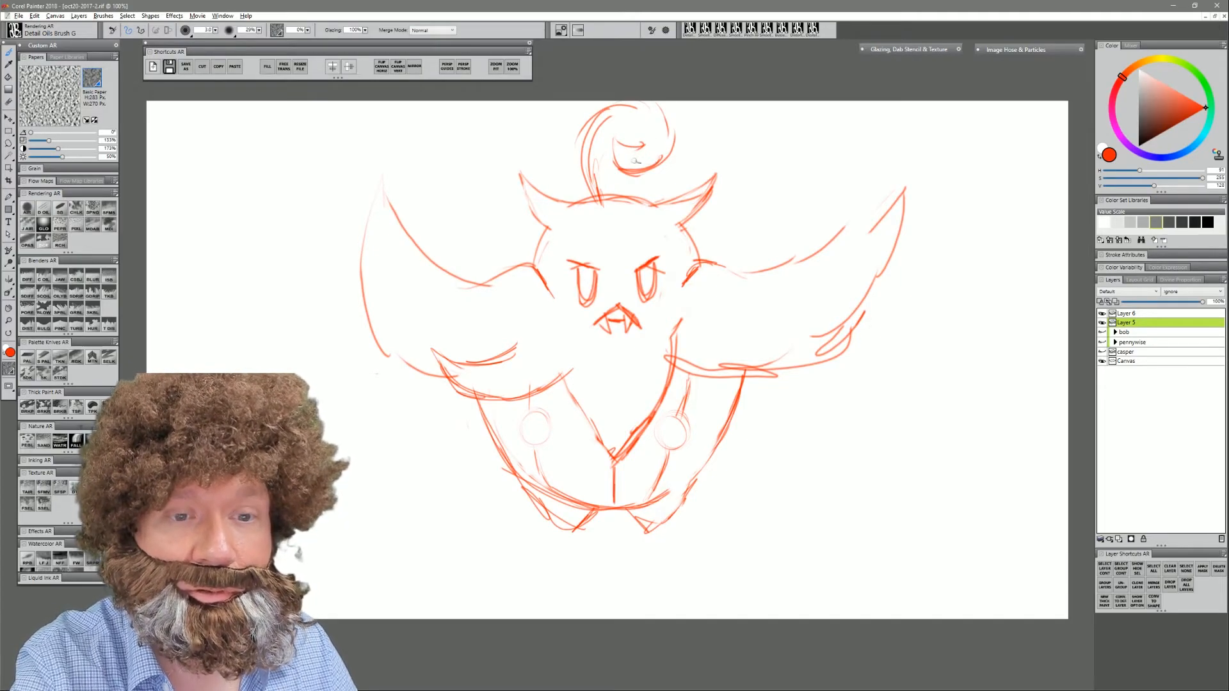
pyautogui.moveTo(618, 190); pyautogui.dragTo(616, 167)
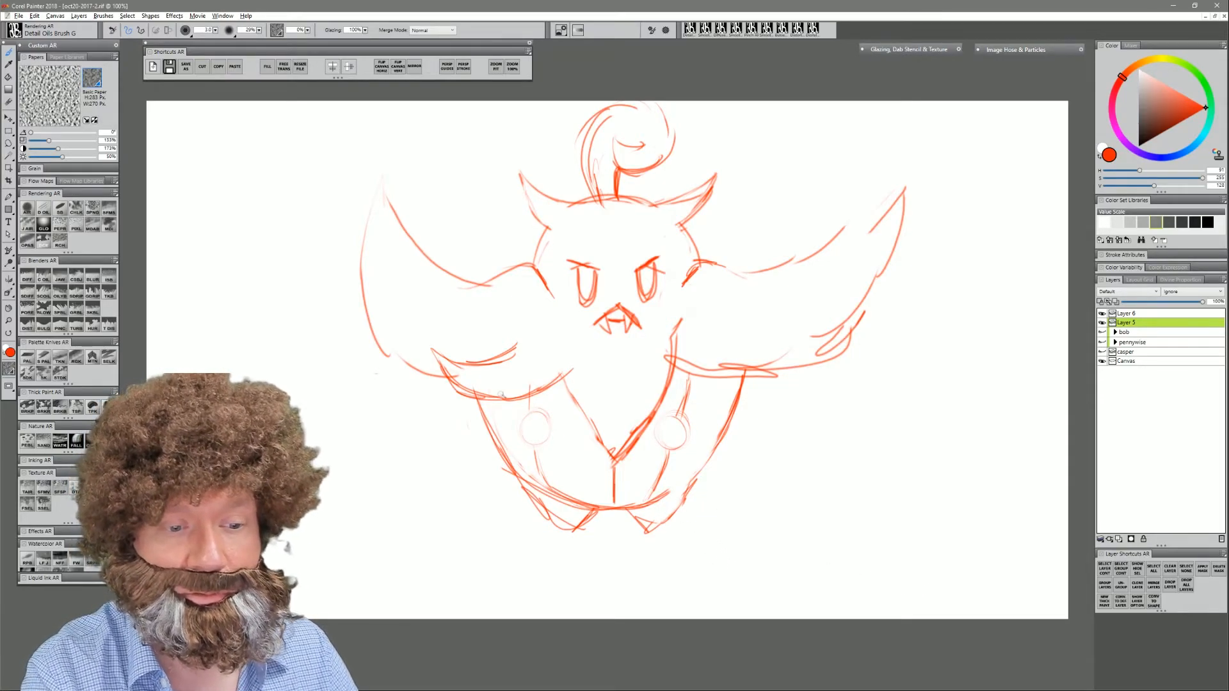
# - Sketch pointed feather tips and restate the outer and lower edges on both wings
pyautogui.moveTo(425, 375)
pyautogui.mouseDown()
pyautogui.moveTo(356, 333)
pyautogui.moveTo(408, 334)
pyautogui.moveTo(350, 299)
pyautogui.moveTo(364, 337)
pyautogui.moveTo(423, 371)
pyautogui.mouseUp()
pyautogui.hotkey('ctrl', 'z')
pyautogui.moveTo(385, 314)
pyautogui.mouseDown()
pyautogui.moveTo(363, 266)
pyautogui.moveTo(377, 183)
pyautogui.moveTo(396, 225)
pyautogui.mouseUp()
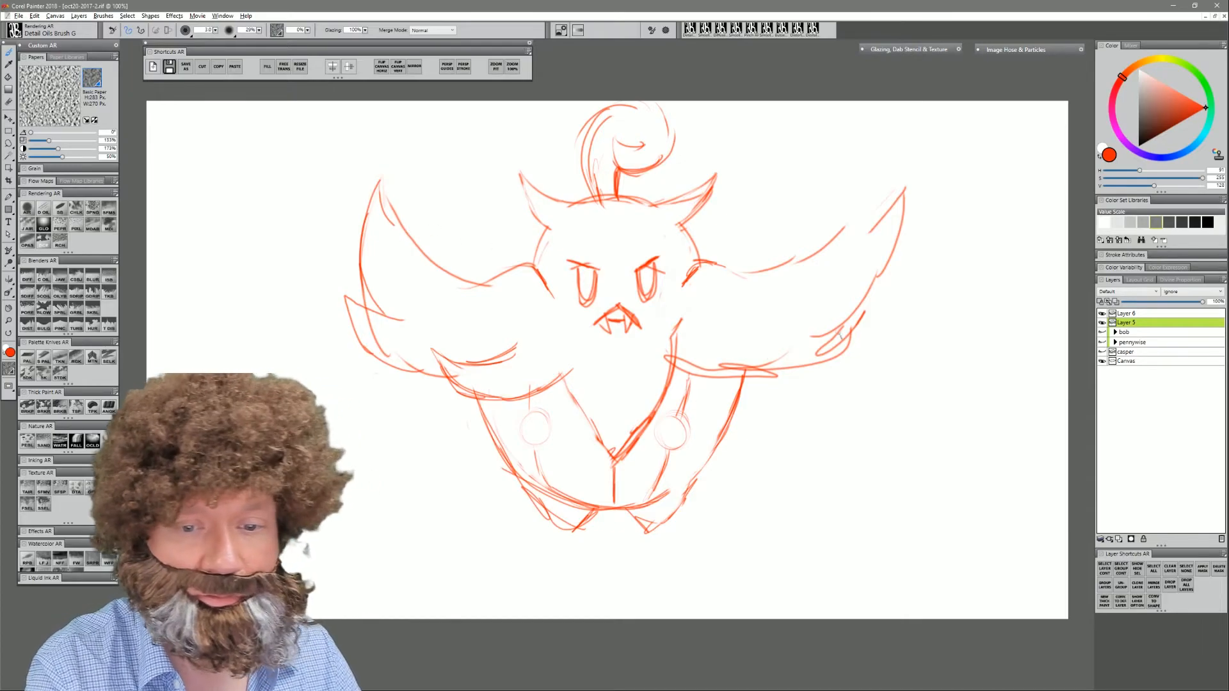
pyautogui.moveTo(858, 227)
pyautogui.mouseDown()
pyautogui.moveTo(898, 227)
pyautogui.moveTo(895, 273)
pyautogui.moveTo(915, 253)
pyautogui.moveTo(863, 328)
pyautogui.moveTo(765, 325)
pyautogui.moveTo(833, 336)
pyautogui.moveTo(845, 355)
pyautogui.moveTo(780, 379)
pyautogui.moveTo(828, 361)
pyautogui.mouseUp()
pyautogui.moveTo(772, 326); pyautogui.dragTo(843, 342)
# - Erase the overlapping lines where the wings meet the chest and restate the upper end of the V's right edge
pyautogui.press('n')
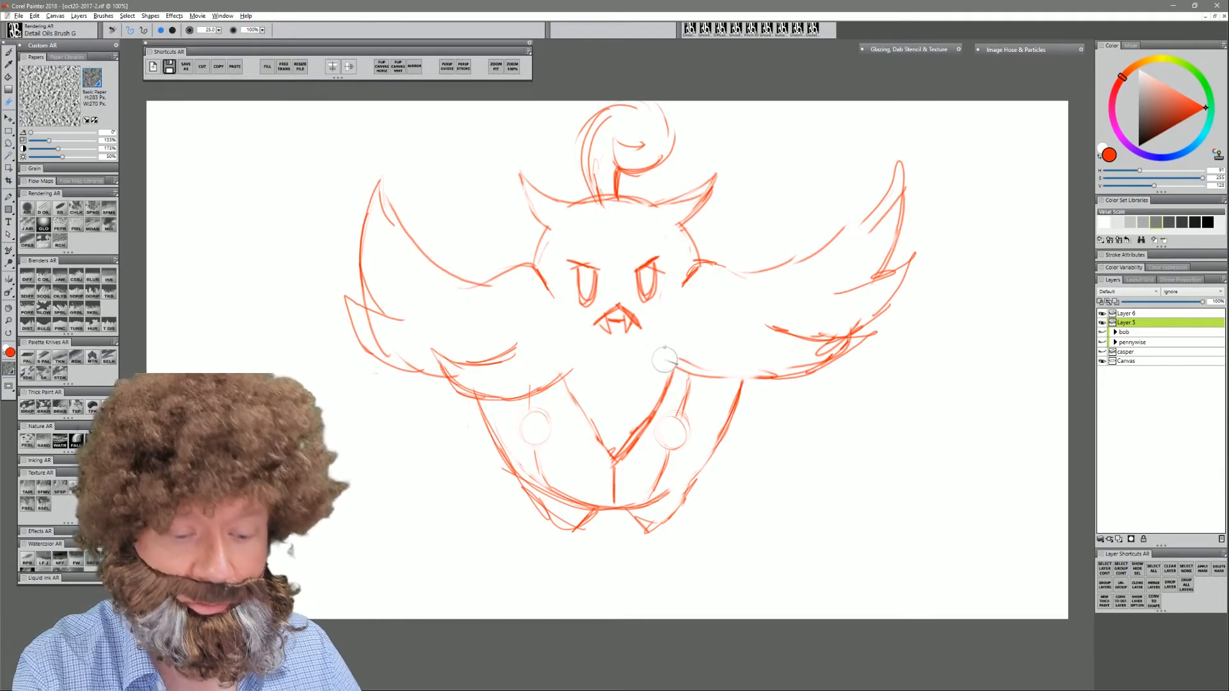
pyautogui.press('b')
pyautogui.moveTo(671, 373); pyautogui.dragTo(680, 340)
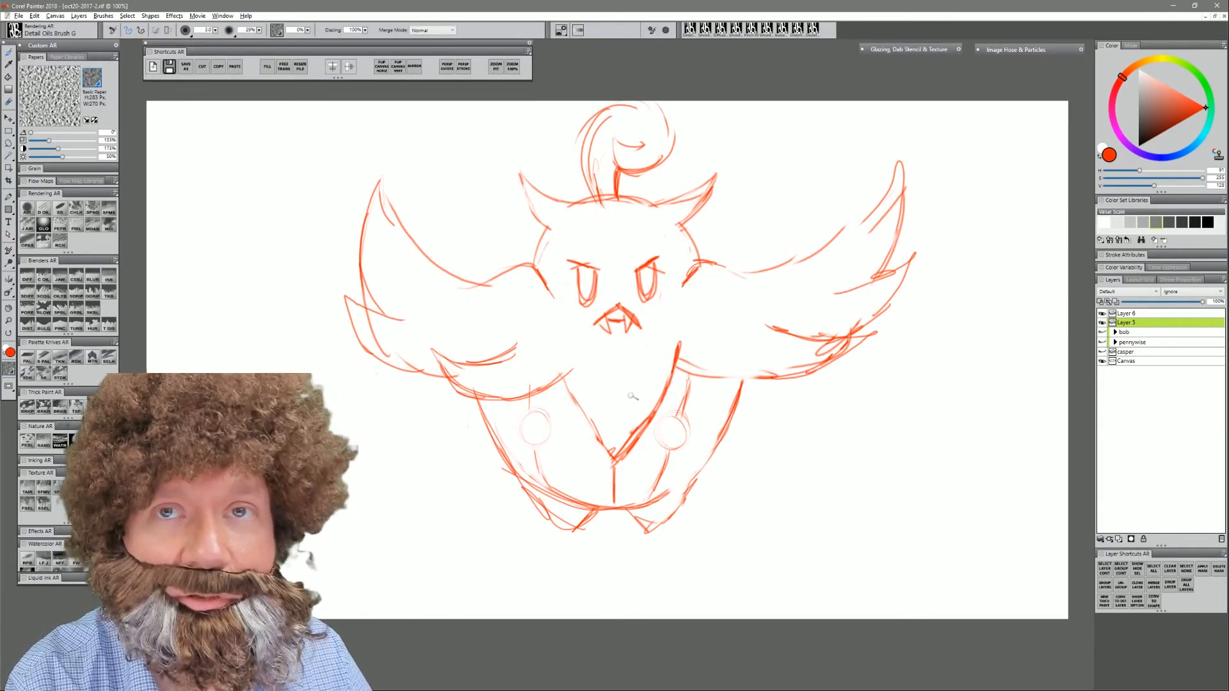
pyautogui.press('n')
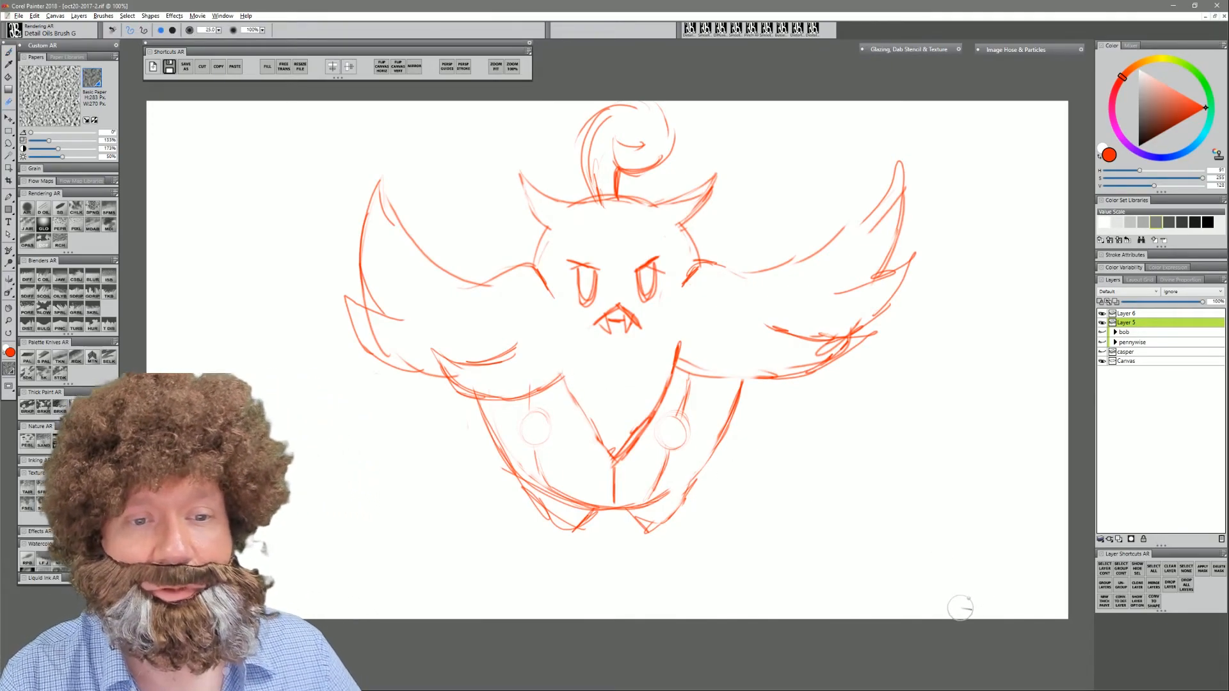
# - Restate the inner end of the hair curl and move the whole sketch down to centre it on the canvas
pyautogui.press('b')
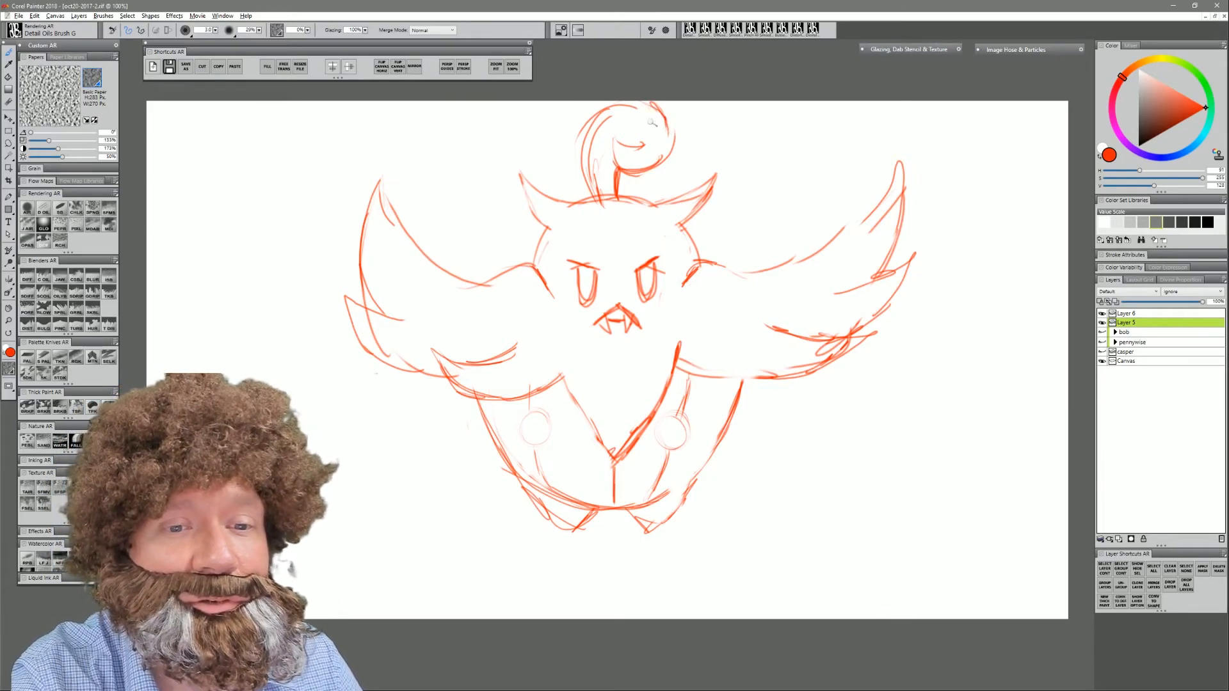
pyautogui.moveTo(613, 145); pyautogui.dragTo(612, 168)
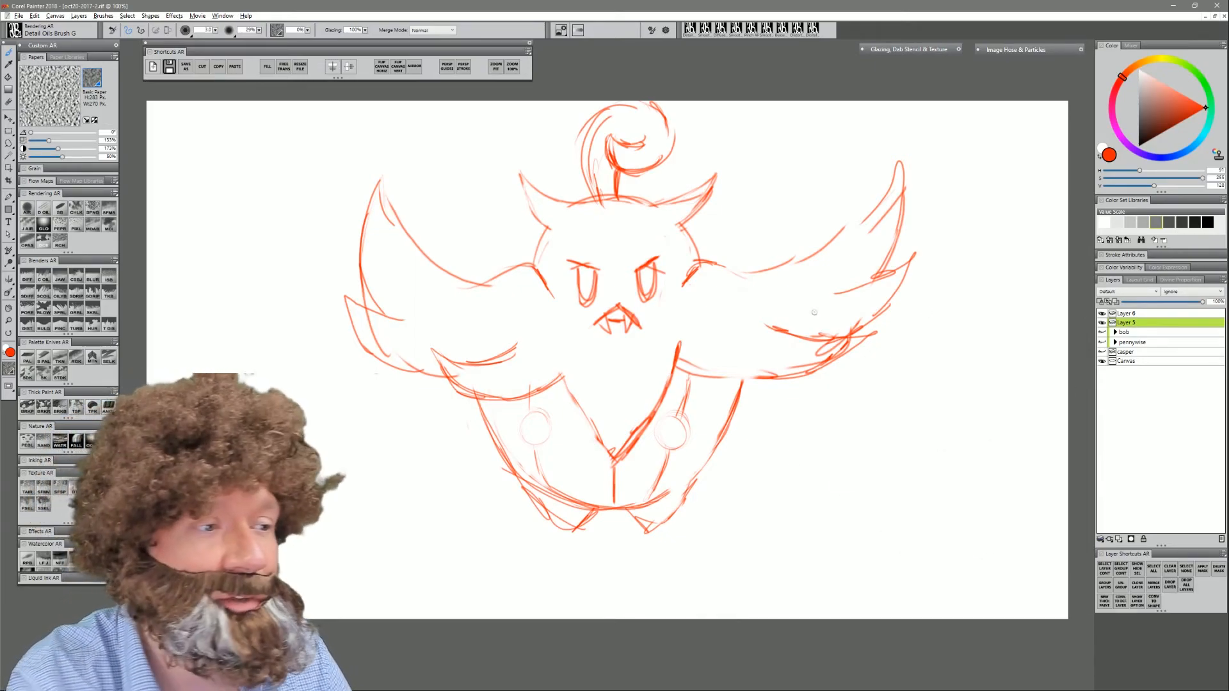
pyautogui.click(9, 119)
pyautogui.moveTo(645, 325)
pyautogui.mouseDown()
pyautogui.moveTo(627, 362)
pyautogui.moveTo(623, 352)
pyautogui.moveTo(637, 364)
pyautogui.mouseUp()
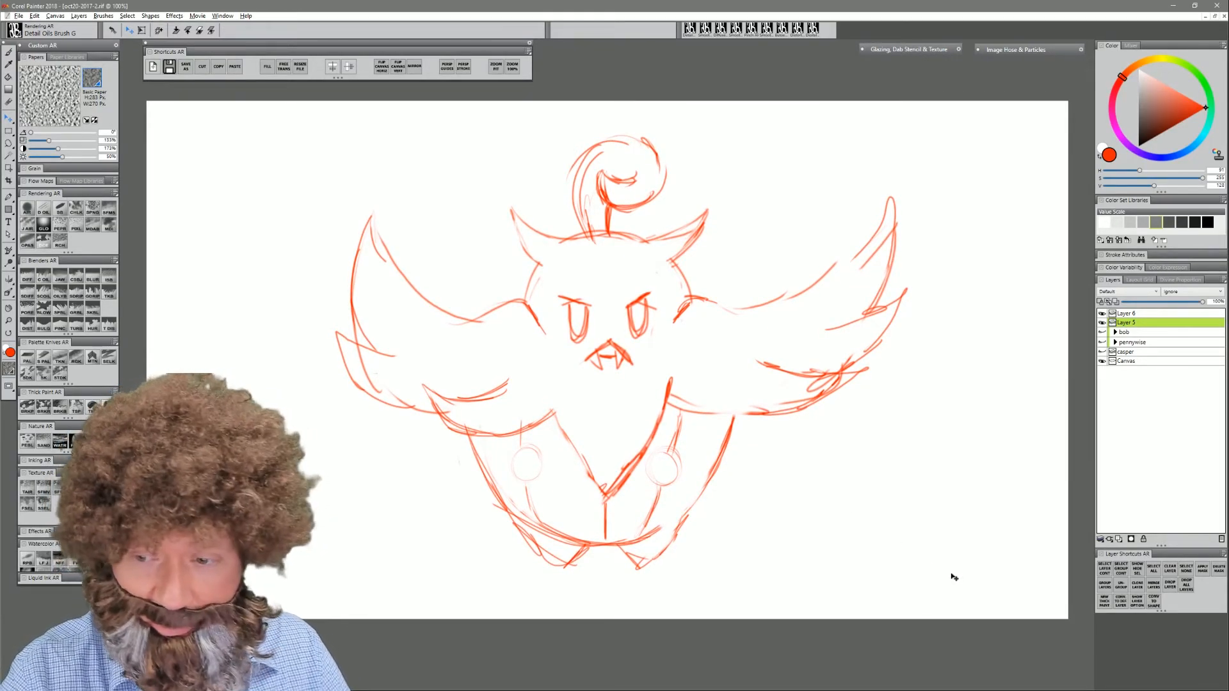
# - Redraw both sides of the body rounder, and erase the chest circles, their connecting lines and the stray side strokes
pyautogui.press('b')
pyautogui.moveTo(526, 521)
pyautogui.mouseDown()
pyautogui.moveTo(480, 484)
pyautogui.moveTo(469, 425)
pyautogui.moveTo(490, 496)
pyautogui.moveTo(544, 534)
pyautogui.mouseUp()
pyautogui.moveTo(665, 525)
pyautogui.mouseDown()
pyautogui.moveTo(718, 484)
pyautogui.moveTo(698, 509)
pyautogui.moveTo(714, 493)
pyautogui.moveTo(739, 438)
pyautogui.moveTo(702, 491)
pyautogui.mouseUp()
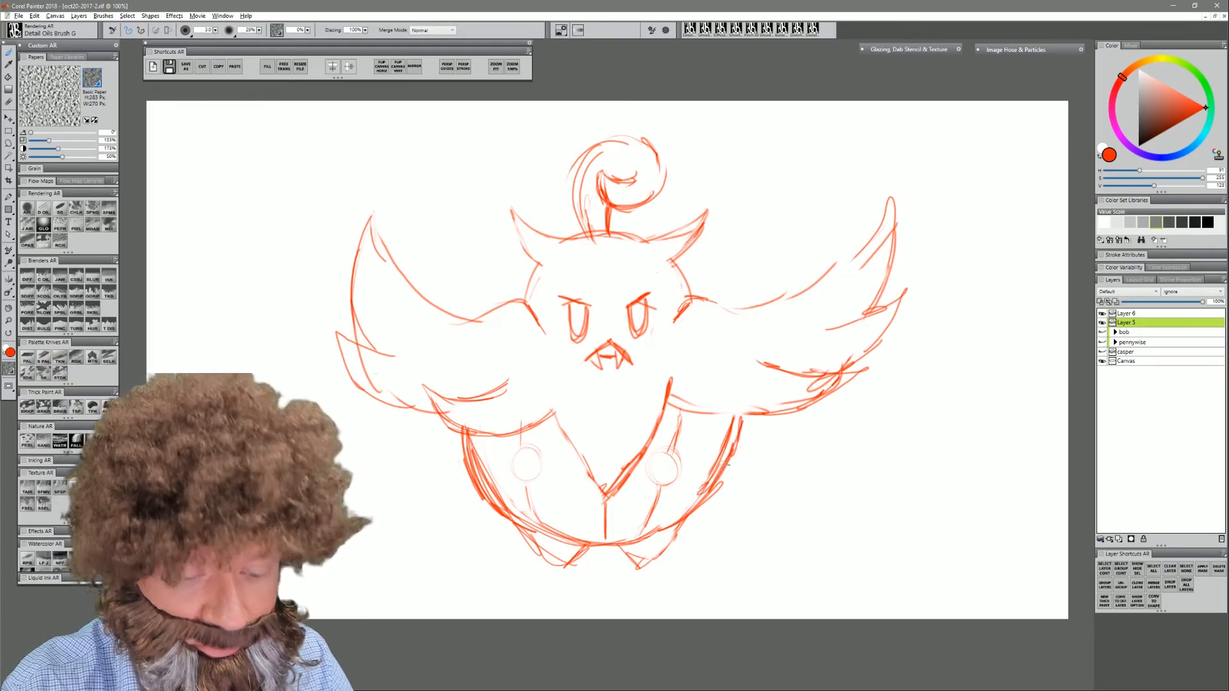
pyautogui.press('n')
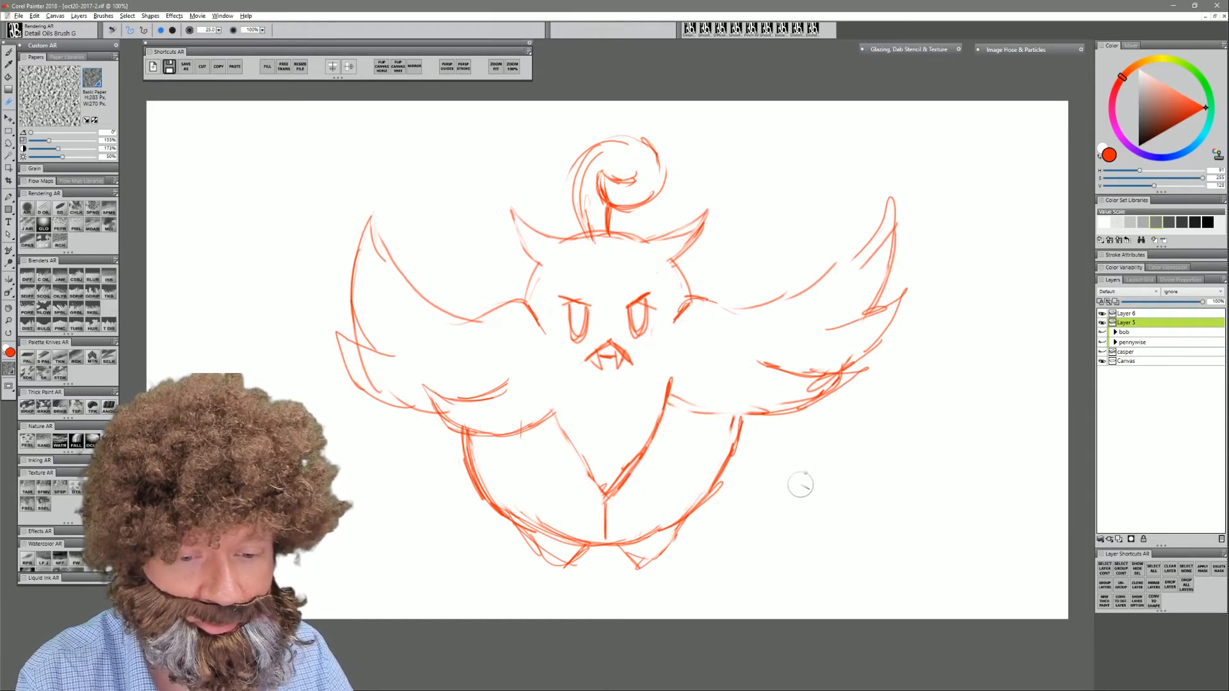
# - Draw a curved inner line on each side of the V down to the bottom of the body, erasing the doubled lines there
pyautogui.press('b')
pyautogui.moveTo(520, 430); pyautogui.dragTo(550, 524)
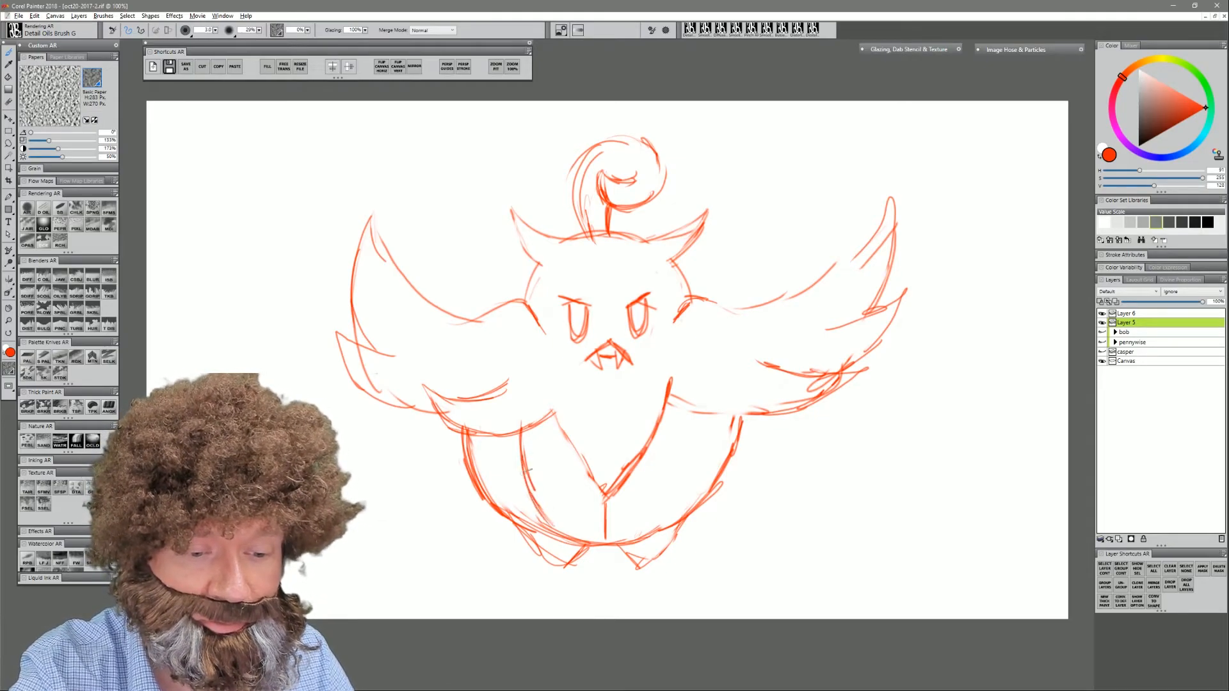
pyautogui.moveTo(522, 469); pyautogui.dragTo(551, 524)
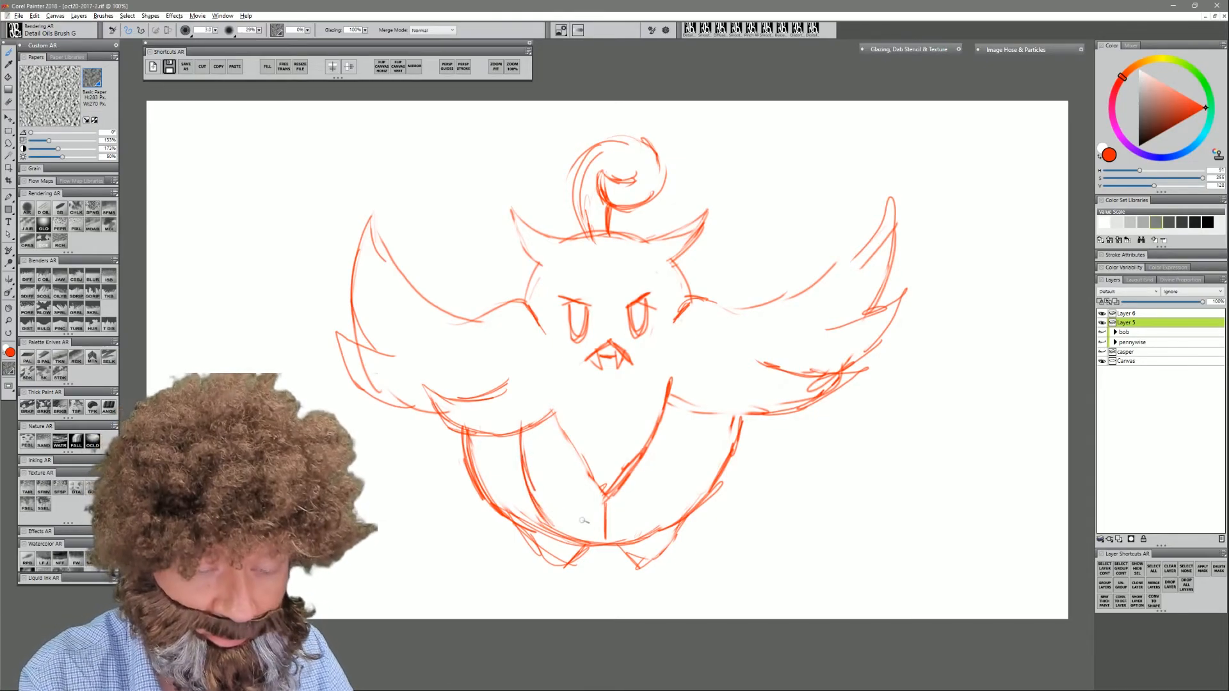
pyautogui.press('e')
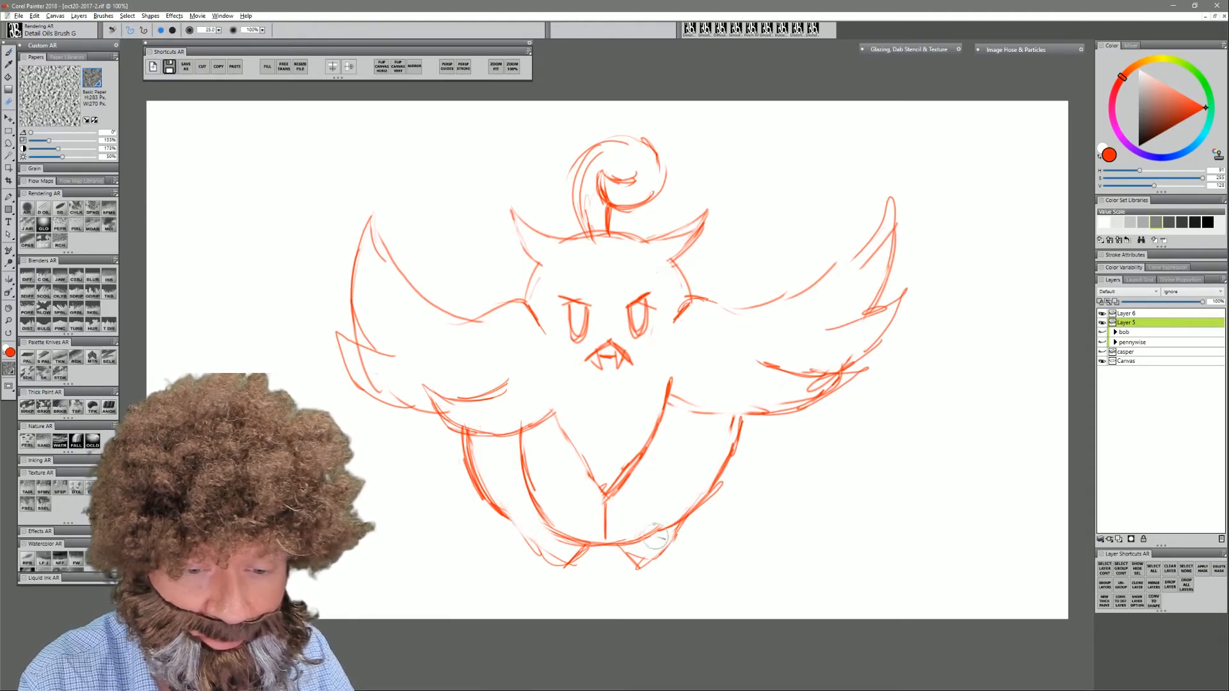
pyautogui.press('b')
pyautogui.moveTo(635, 531)
pyautogui.mouseDown()
pyautogui.moveTo(669, 496)
pyautogui.moveTo(687, 404)
pyautogui.mouseUp()
pyautogui.moveTo(681, 461); pyautogui.dragTo(631, 544)
pyautogui.moveTo(631, 544); pyautogui.dragTo(661, 528)
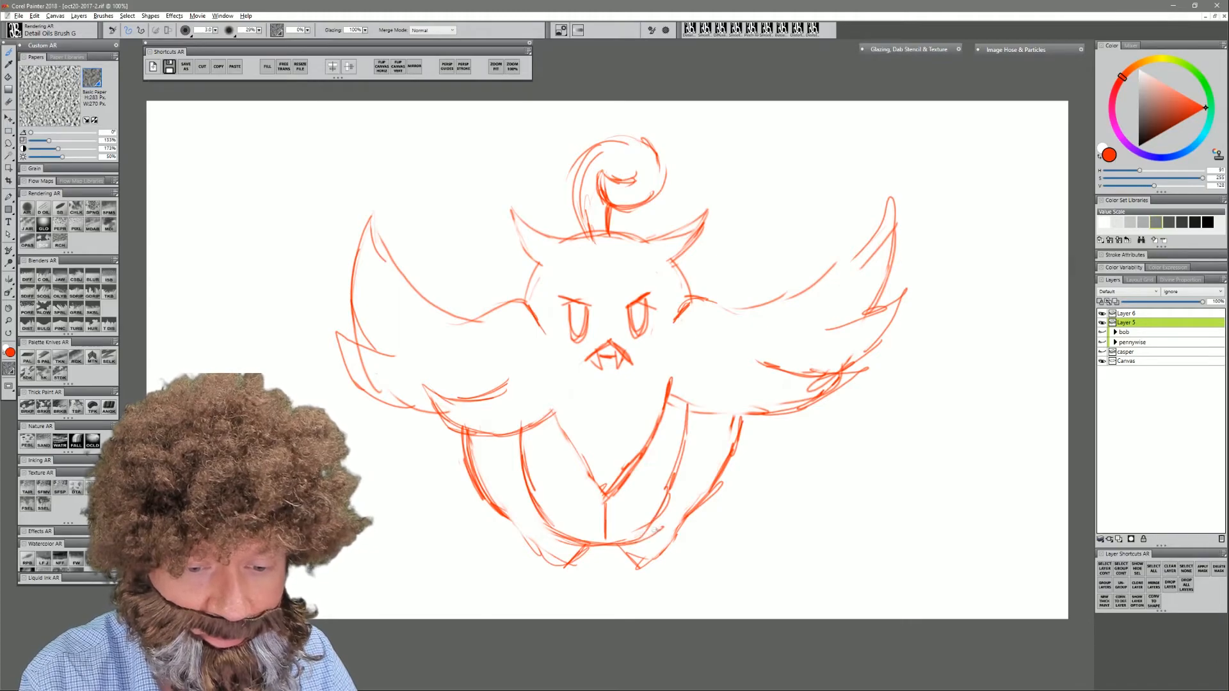
pyautogui.moveTo(533, 521); pyautogui.dragTo(562, 537)
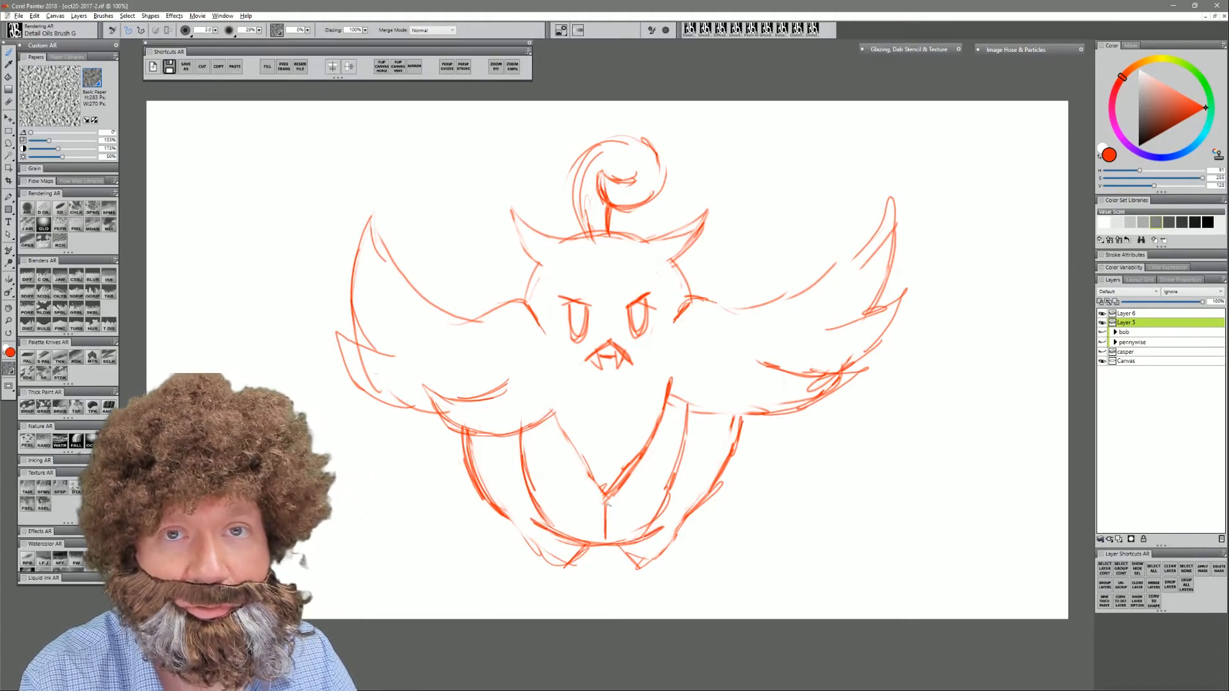
# - Draw an upright oval on each inner body line and erase the line segments inside the ovals
pyautogui.moveTo(538, 472)
pyautogui.mouseDown()
pyautogui.moveTo(518, 499)
pyautogui.moveTo(541, 452)
pyautogui.mouseUp()
pyautogui.moveTo(666, 456)
pyautogui.mouseDown()
pyautogui.moveTo(659, 493)
pyautogui.moveTo(678, 504)
pyautogui.moveTo(693, 467)
pyautogui.moveTo(672, 444)
pyautogui.mouseUp()
pyautogui.moveTo(659, 501)
pyautogui.mouseDown()
pyautogui.moveTo(683, 485)
pyautogui.moveTo(668, 483)
pyautogui.mouseUp()
pyautogui.press('n')
pyautogui.moveTo(536, 479); pyautogui.dragTo(526, 467)
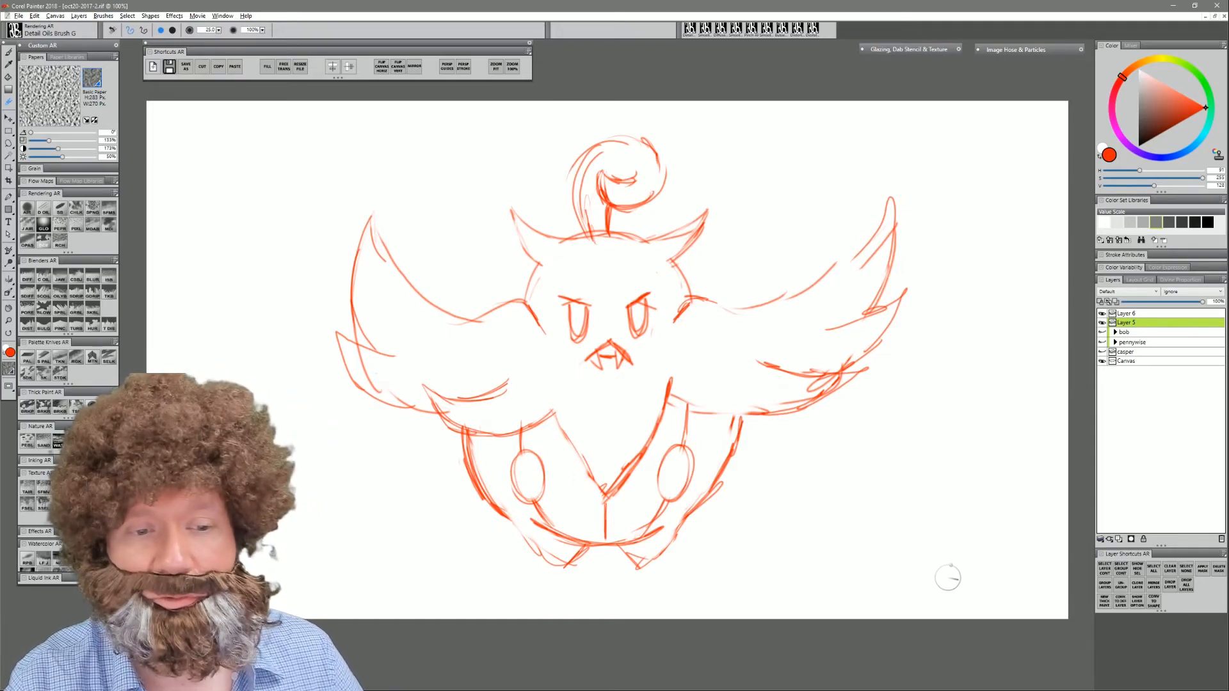
# - Lower the opacity of the sketch on Layer 5 and make Layer 6 active for inking
pyautogui.click(1150, 302)
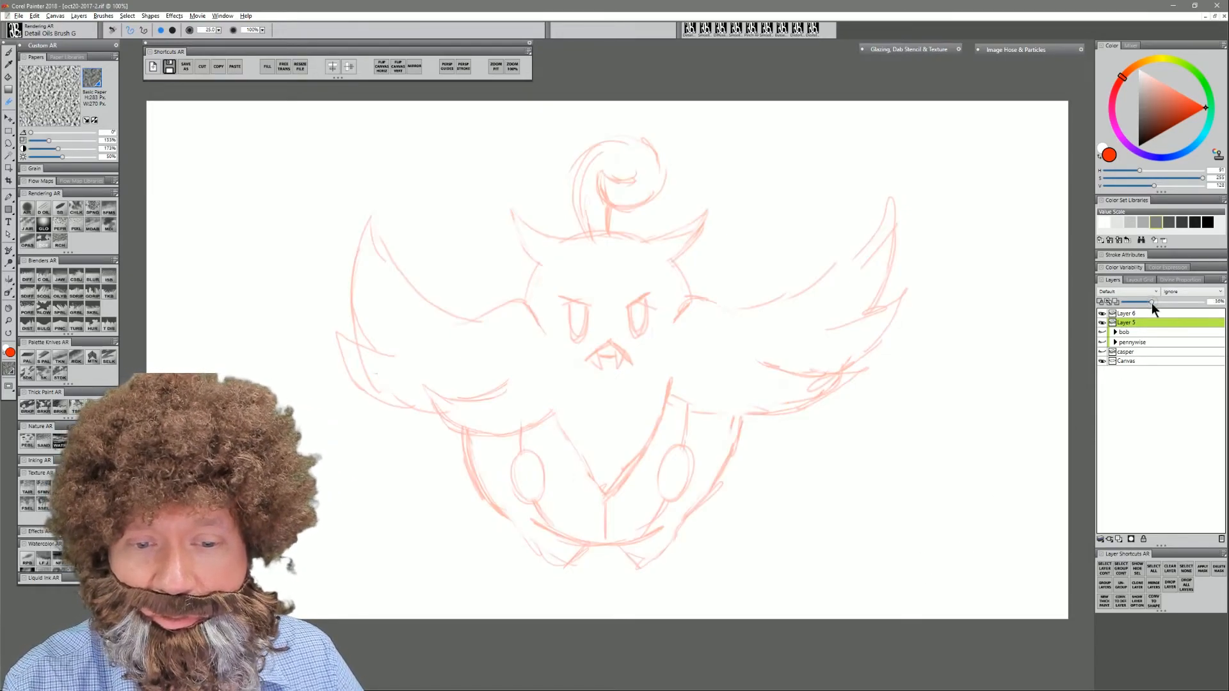
pyautogui.click(1141, 313)
# - Set the colour to black and choose the Smooth Scratchboard brush at a smaller size for inking
pyautogui.moveTo(1149, 128); pyautogui.dragTo(1139, 145)
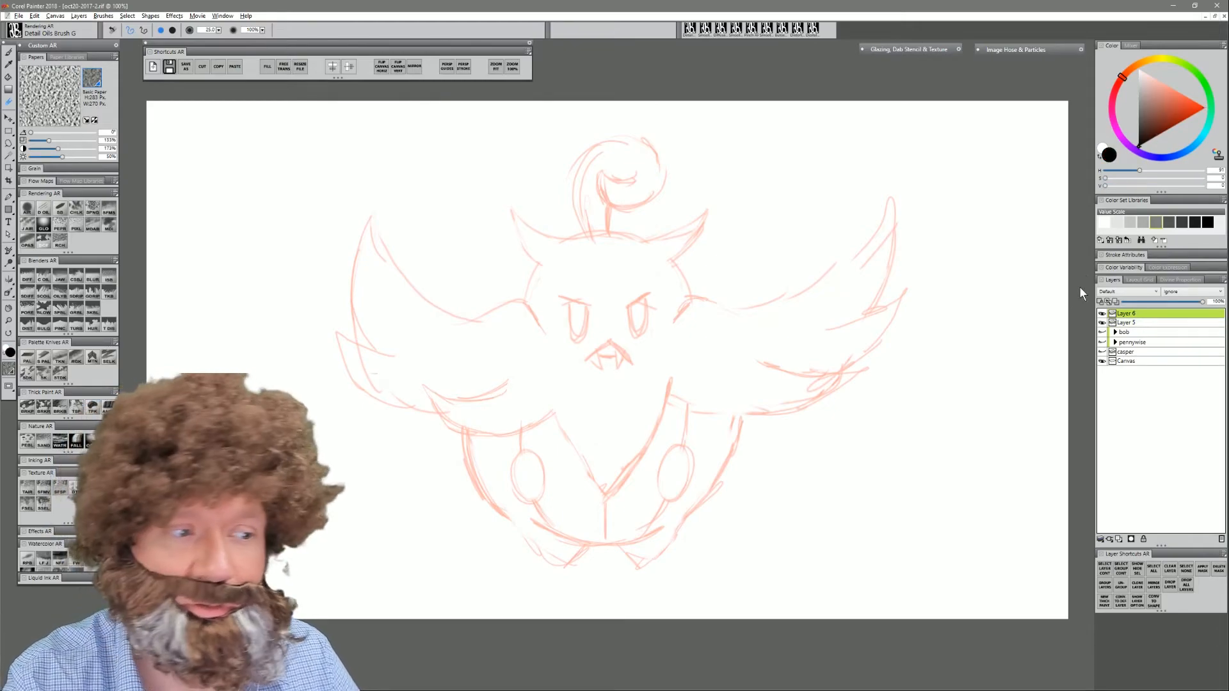
pyautogui.click(59, 208)
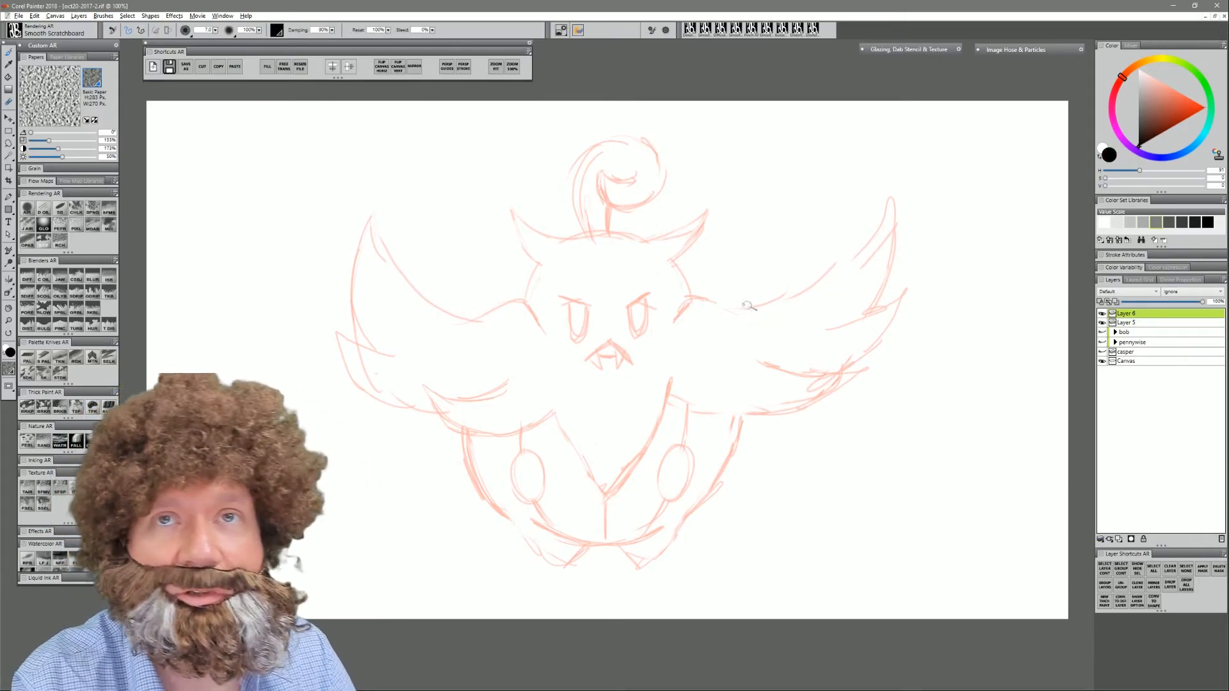
pyautogui.moveTo(588, 234)
pyautogui.mouseDown()
pyautogui.moveTo(569, 196)
pyautogui.moveTo(590, 150)
pyautogui.mouseUp()
pyautogui.hotkey('ctrl', 'z')
pyautogui.press('[')
pyautogui.moveTo(584, 233)
pyautogui.mouseDown()
pyautogui.moveTo(571, 202)
pyautogui.moveTo(578, 161)
pyautogui.moveTo(627, 140)
pyautogui.mouseUp()
pyautogui.hotkey('ctrl', 'z')
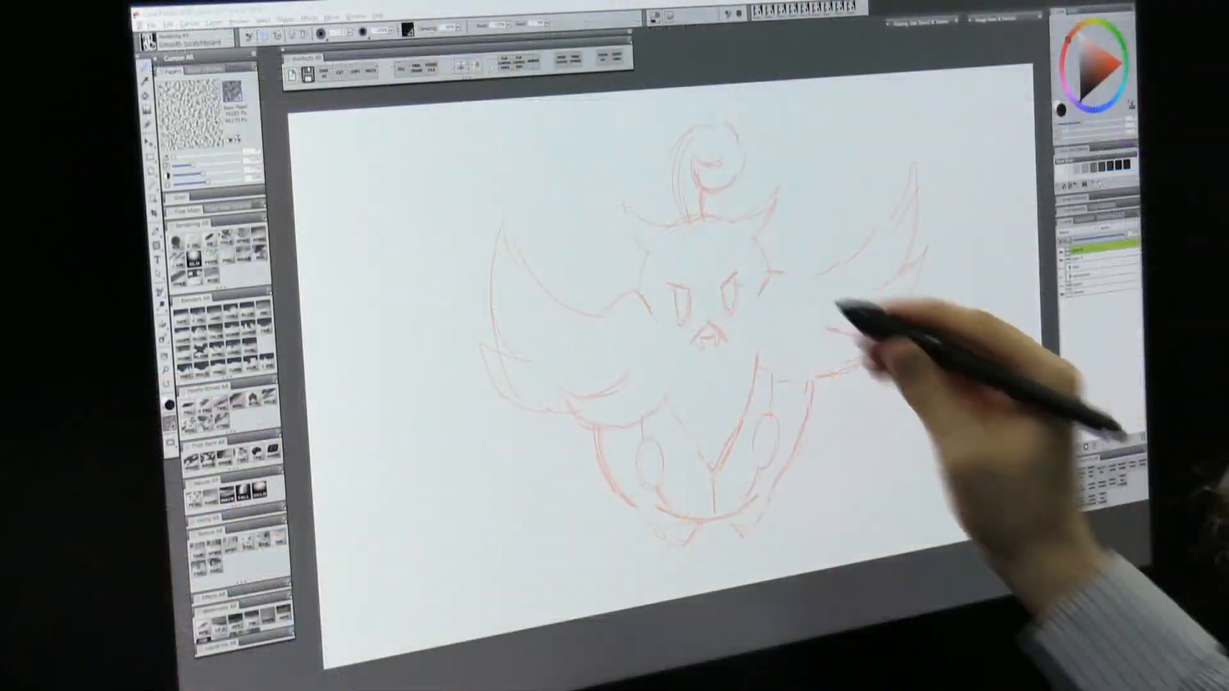
pyautogui.moveTo(723, 202)
pyautogui.mouseDown()
pyautogui.moveTo(693, 131)
pyautogui.moveTo(729, 112)
pyautogui.moveTo(745, 172)
pyautogui.mouseUp()
pyautogui.hotkey('ctrl', 'z')
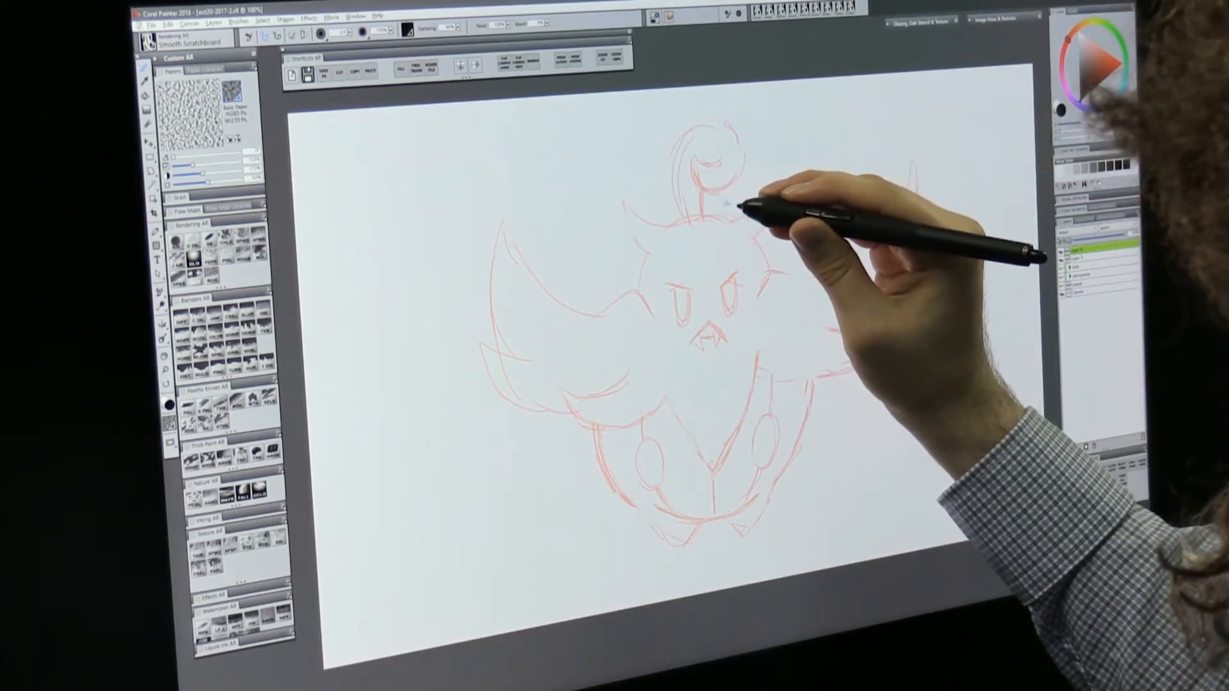
pyautogui.moveTo(680, 219)
pyautogui.mouseDown()
pyautogui.moveTo(671, 161)
pyautogui.moveTo(705, 116)
pyautogui.moveTo(745, 159)
pyautogui.mouseUp()
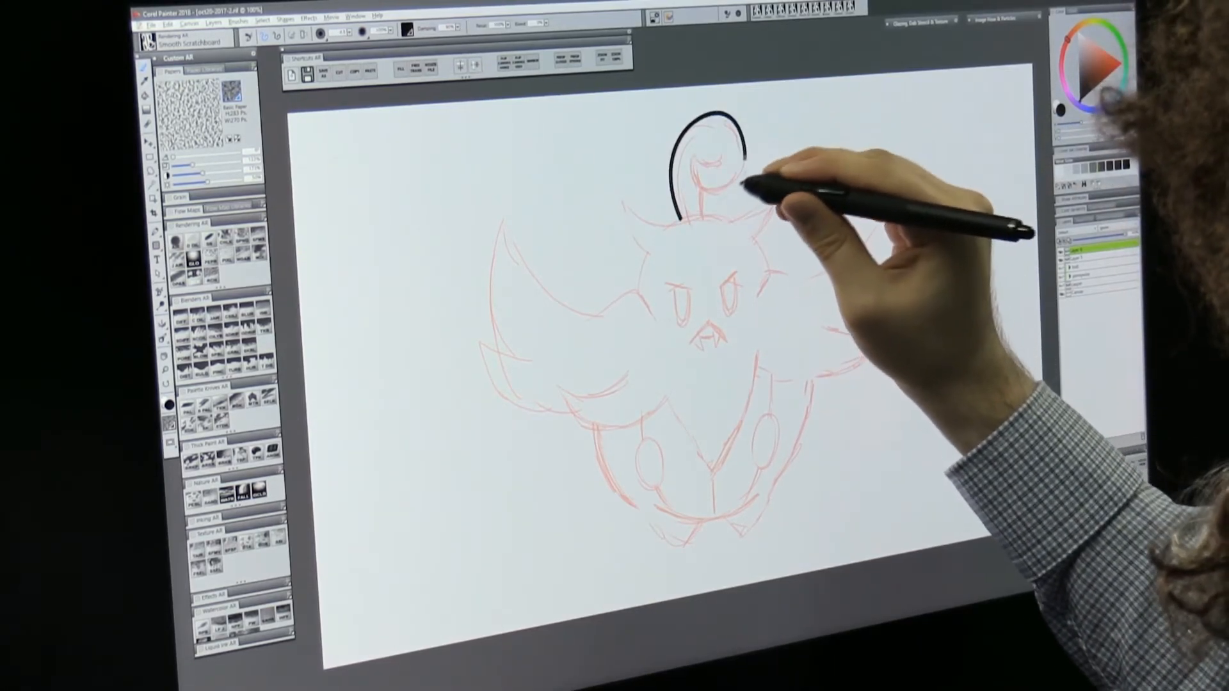
pyautogui.hotkey('ctrl', 'z')
# - Ink the spiral hair curl in black, including its inner hook and the short stem down to the head
pyautogui.moveTo(680, 219)
pyautogui.mouseDown()
pyautogui.moveTo(675, 168)
pyautogui.moveTo(696, 123)
pyautogui.moveTo(733, 119)
pyautogui.moveTo(751, 146)
pyautogui.moveTo(741, 184)
pyautogui.moveTo(717, 193)
pyautogui.moveTo(704, 157)
pyautogui.mouseUp()
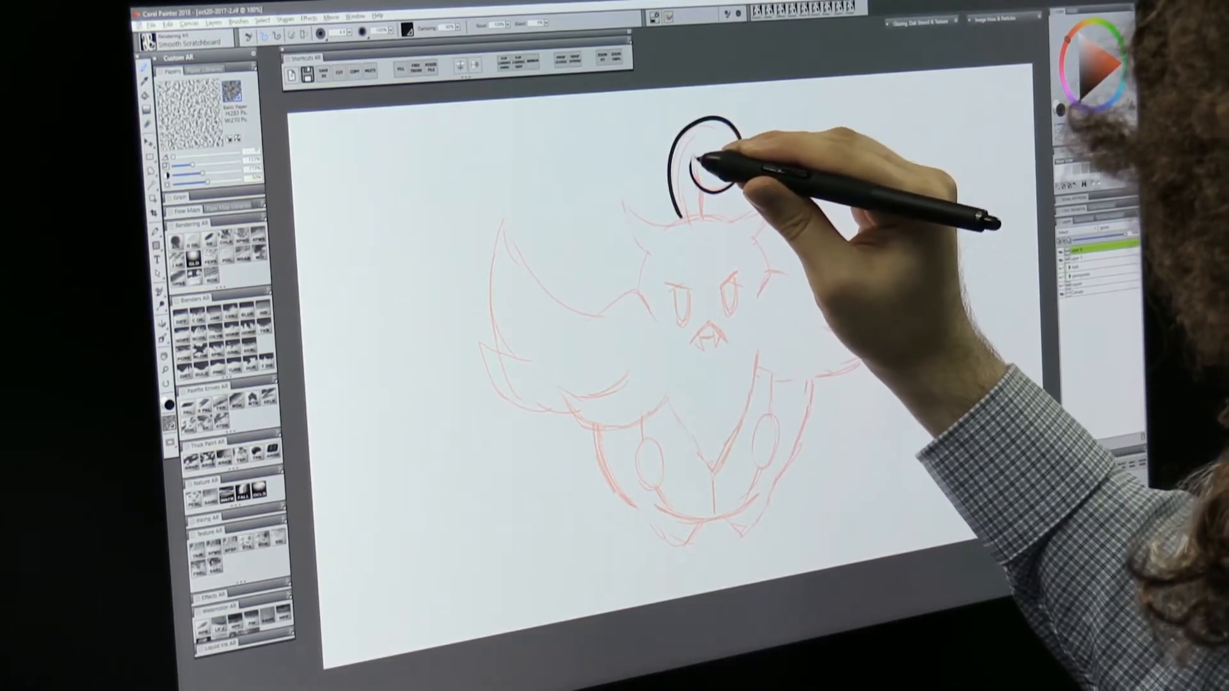
pyautogui.hotkey('ctrl', 'z')
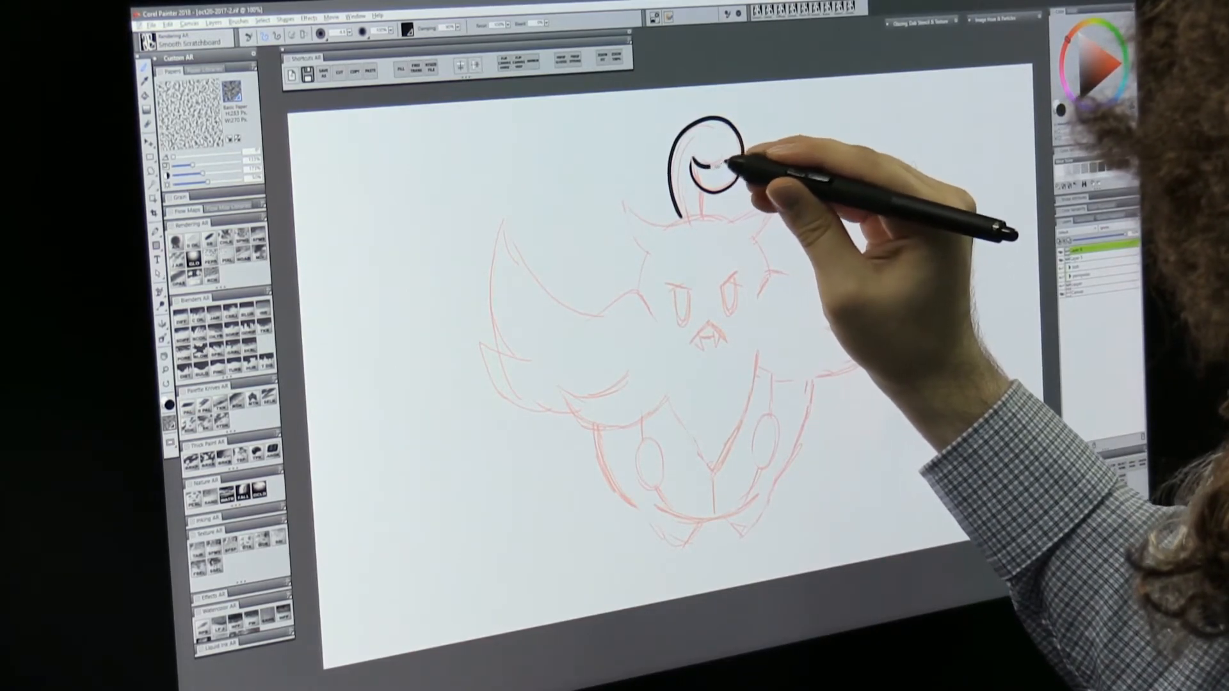
pyautogui.moveTo(700, 155)
pyautogui.mouseDown()
pyautogui.moveTo(737, 158)
pyautogui.moveTo(717, 193)
pyautogui.moveTo(701, 214)
pyautogui.mouseUp()
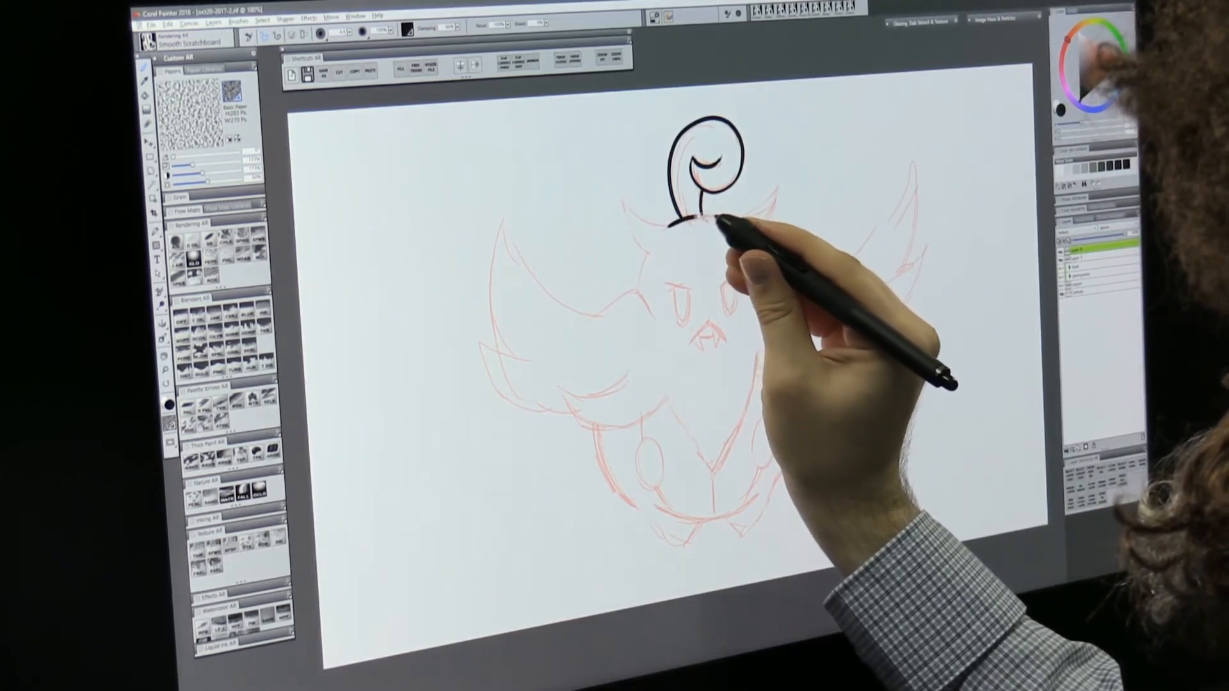
# - Ink the top of the head, both horns, the sides of the face and the start of the right shoulder
pyautogui.moveTo(631, 198); pyautogui.dragTo(735, 237)
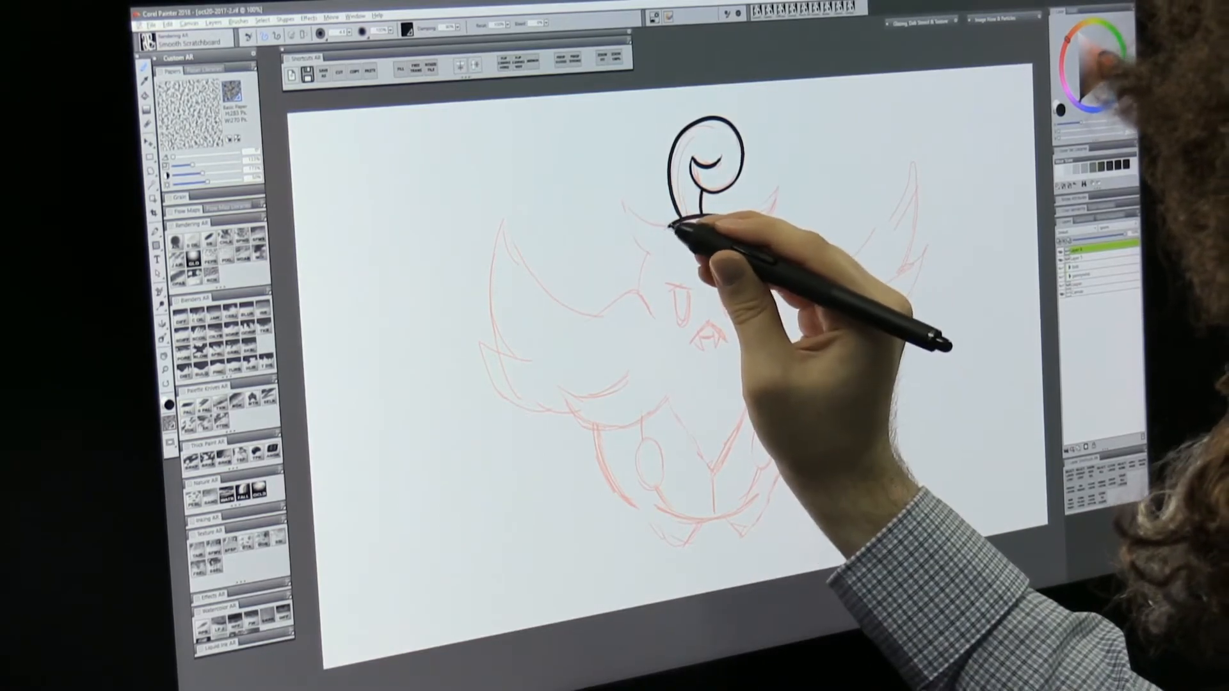
pyautogui.moveTo(670, 225)
pyautogui.mouseDown()
pyautogui.moveTo(645, 191)
pyautogui.moveTo(625, 201)
pyautogui.moveTo(635, 242)
pyautogui.mouseUp()
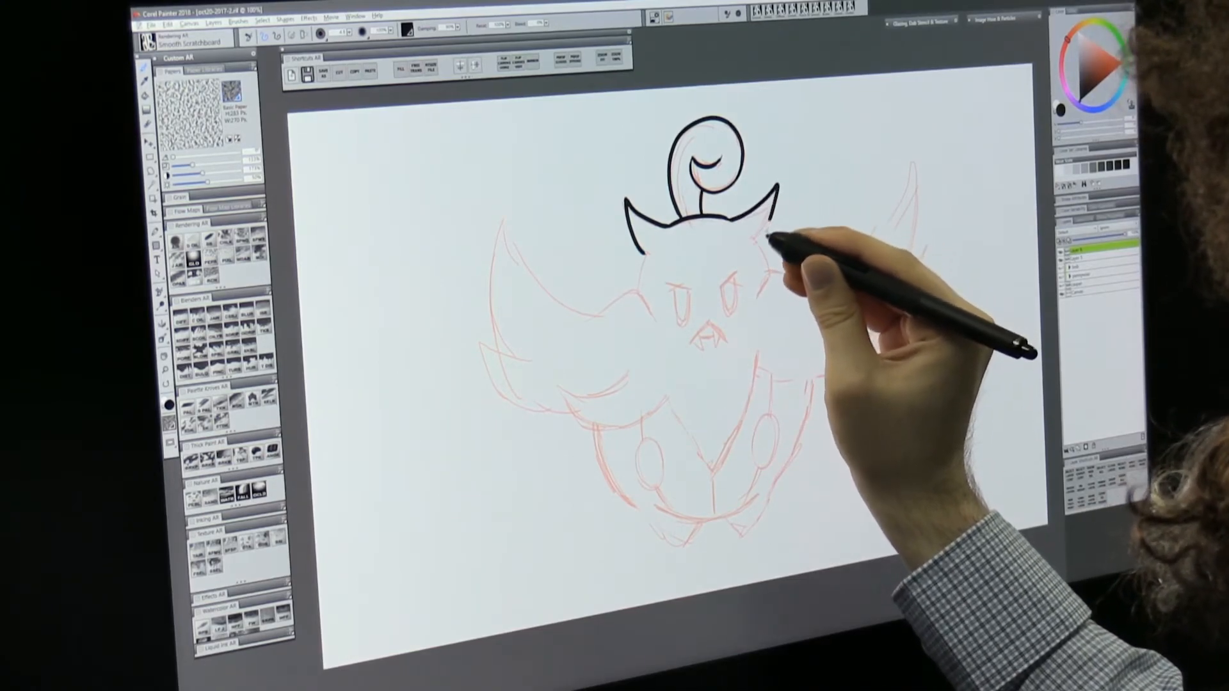
pyautogui.moveTo(770, 235); pyautogui.dragTo(757, 240)
pyautogui.moveTo(645, 254); pyautogui.dragTo(642, 296)
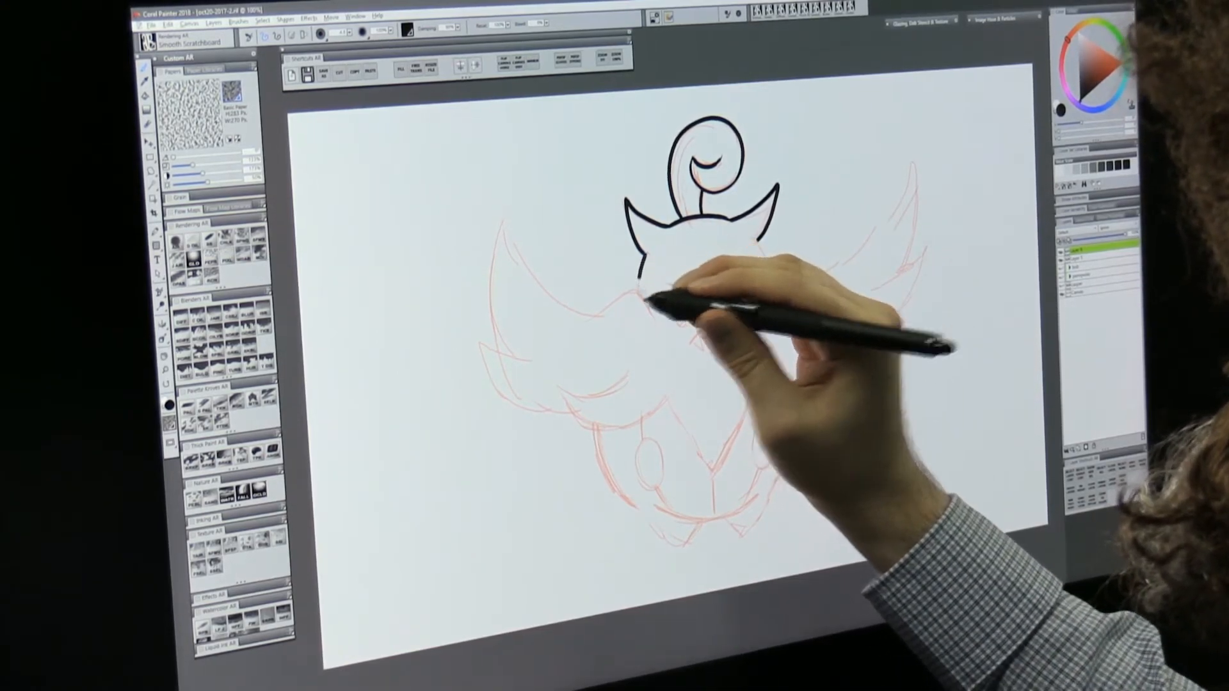
pyautogui.moveTo(770, 266); pyautogui.dragTo(778, 274)
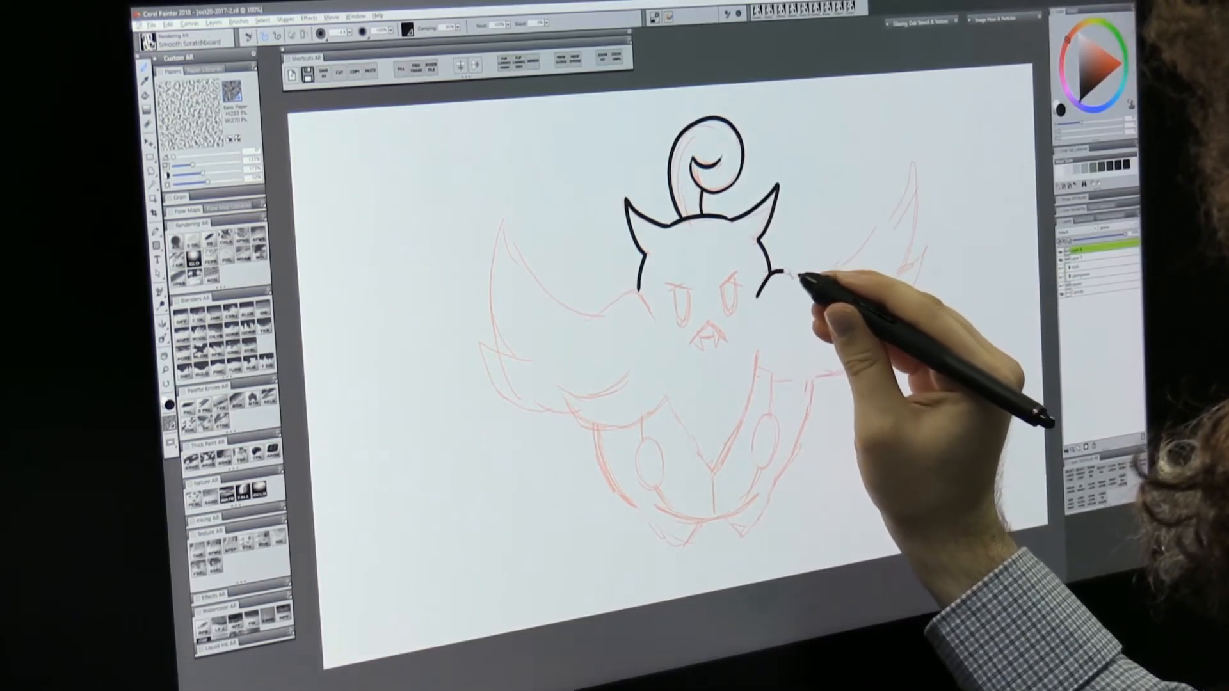
# - Ink the right-hand wing in black, with its curved upper edge, pointed feather tips and inner feather lines
pyautogui.moveTo(891, 225)
pyautogui.mouseDown()
pyautogui.moveTo(916, 151)
pyautogui.moveTo(908, 270)
pyautogui.moveTo(919, 274)
pyautogui.moveTo(905, 273)
pyautogui.moveTo(938, 240)
pyautogui.moveTo(894, 318)
pyautogui.mouseUp()
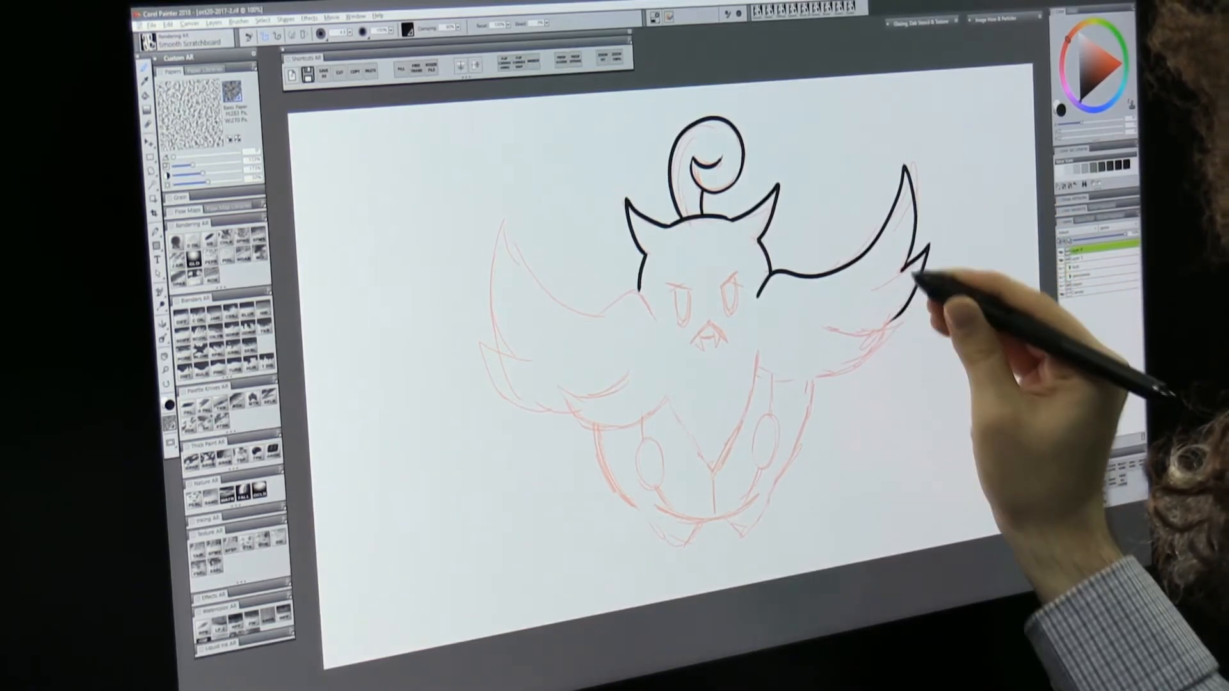
pyautogui.moveTo(905, 267); pyautogui.dragTo(873, 289)
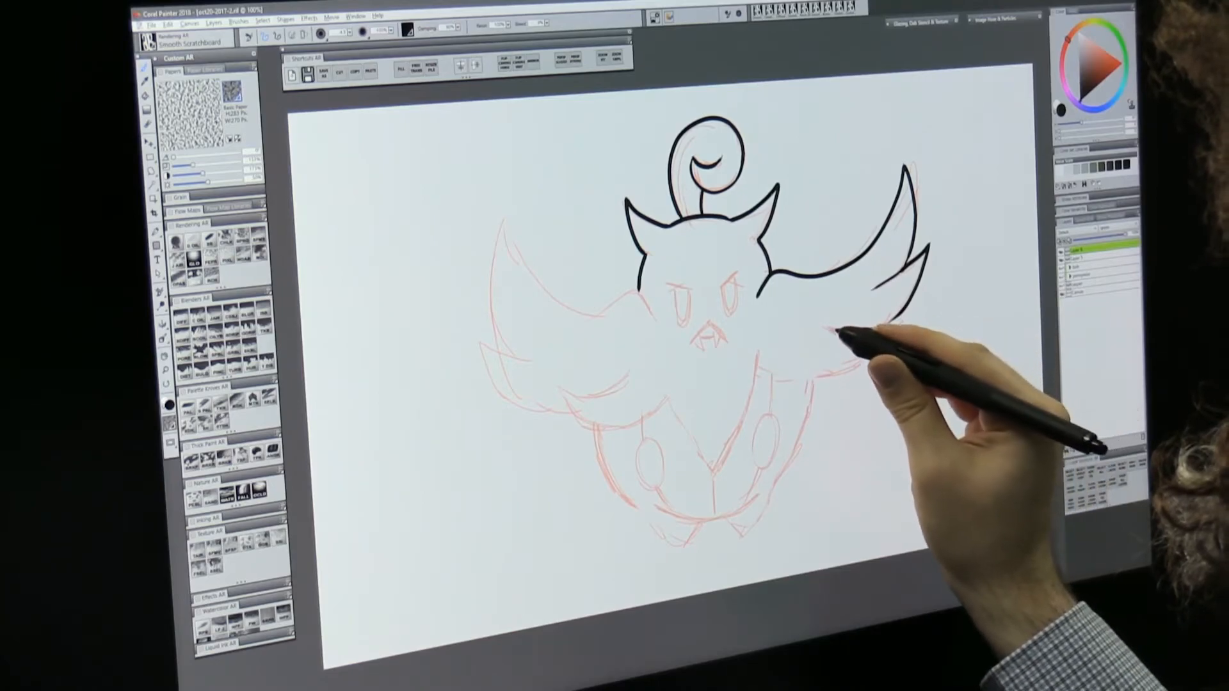
pyautogui.moveTo(909, 315); pyautogui.dragTo(873, 355)
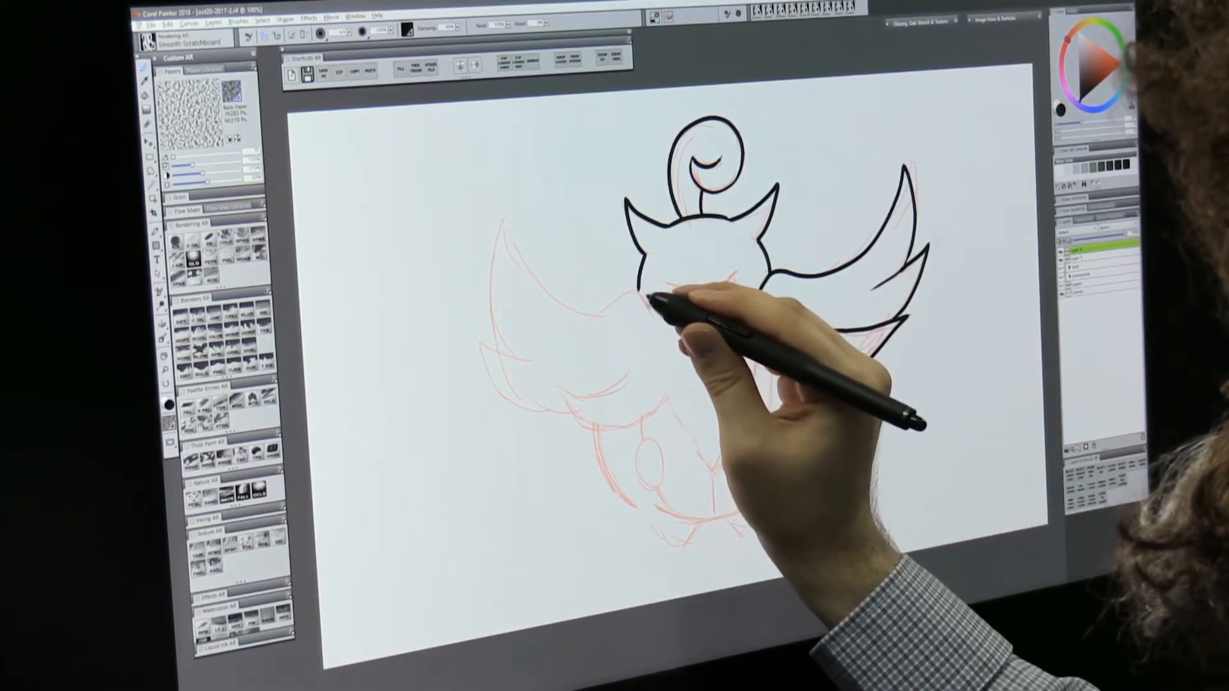
# - Ink the left-hand wing from shoulder to tip, including its three pointed feathers and curved underside
pyautogui.moveTo(621, 310)
pyautogui.mouseDown()
pyautogui.moveTo(567, 308)
pyautogui.moveTo(515, 251)
pyautogui.moveTo(505, 216)
pyautogui.moveTo(493, 314)
pyautogui.moveTo(530, 360)
pyautogui.mouseUp()
pyautogui.moveTo(486, 338); pyautogui.dragTo(528, 408)
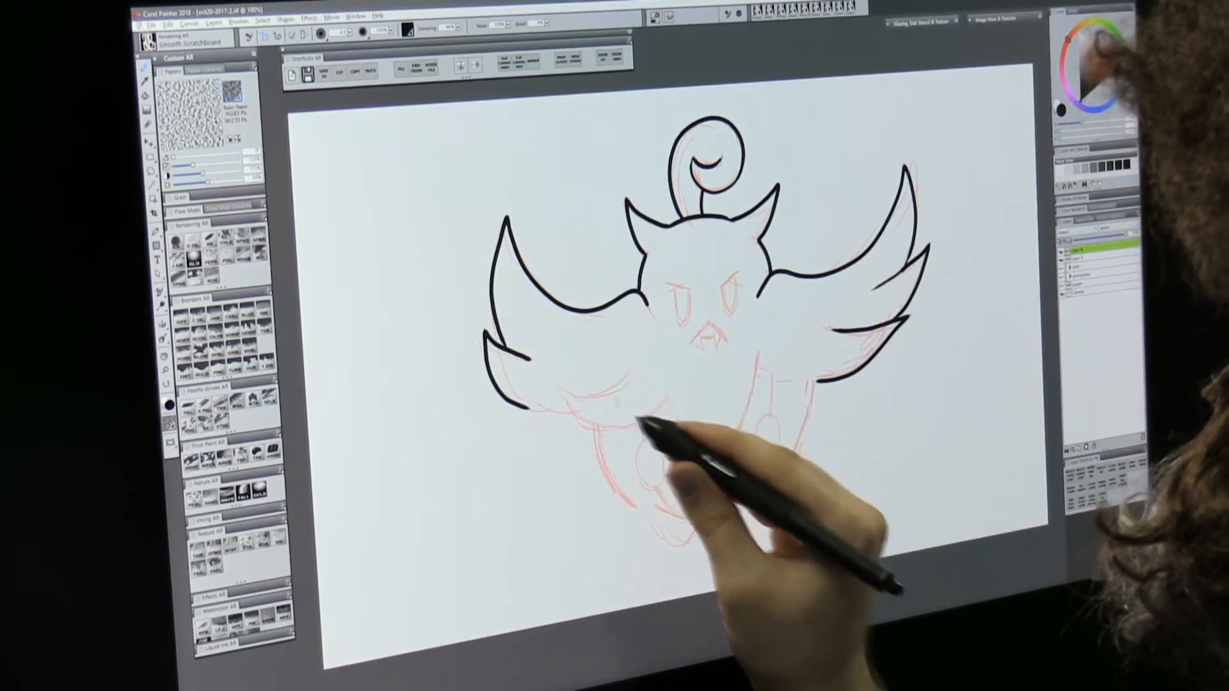
pyautogui.moveTo(619, 381)
pyautogui.mouseDown()
pyautogui.moveTo(527, 386)
pyautogui.moveTo(551, 423)
pyautogui.moveTo(598, 434)
pyautogui.mouseUp()
pyautogui.moveTo(624, 379)
pyautogui.mouseDown()
pyautogui.moveTo(537, 387)
pyautogui.moveTo(541, 416)
pyautogui.moveTo(603, 438)
pyautogui.moveTo(643, 420)
pyautogui.mouseUp()
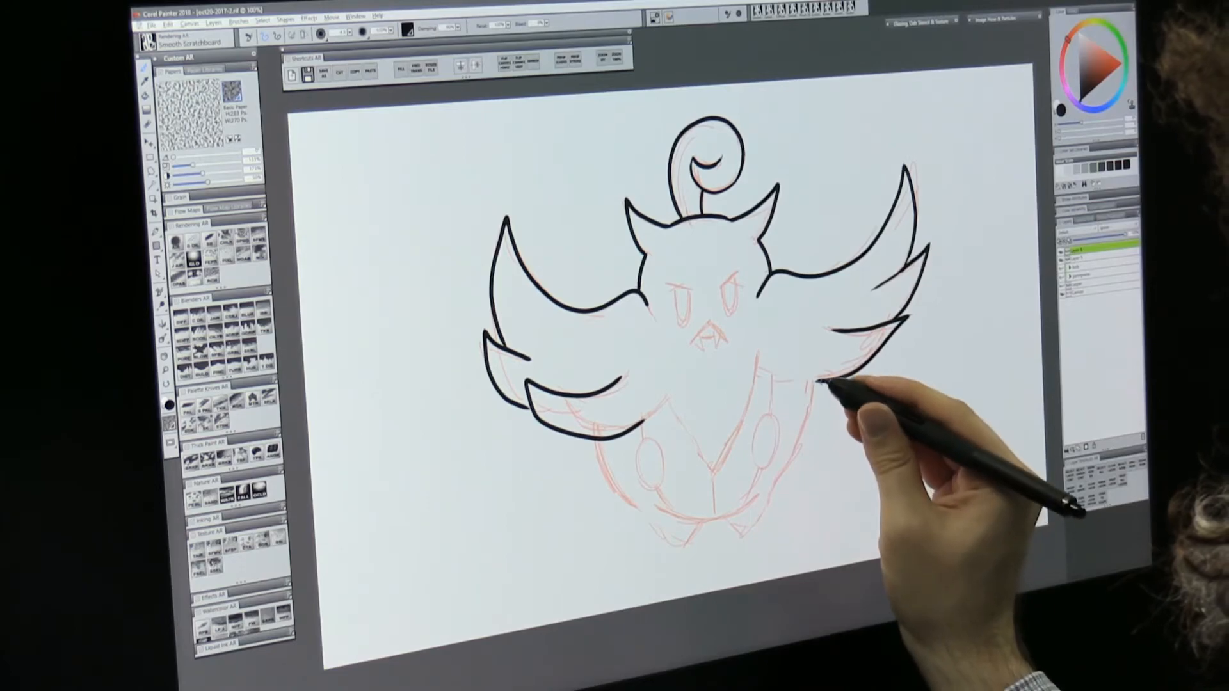
# - Ink the pointed chest as a V between the wings and join the right wing's underside to it
pyautogui.moveTo(817, 380); pyautogui.dragTo(768, 386)
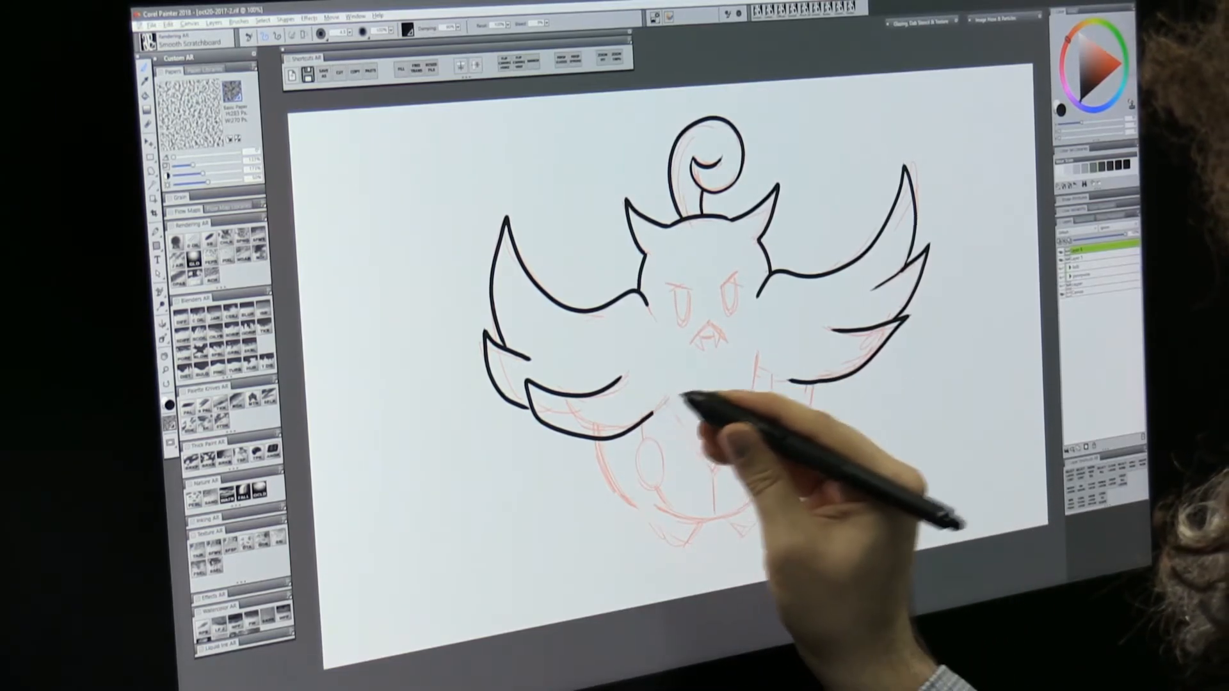
pyautogui.moveTo(662, 375)
pyautogui.mouseDown()
pyautogui.moveTo(680, 422)
pyautogui.moveTo(730, 485)
pyautogui.moveTo(722, 472)
pyautogui.moveTo(758, 400)
pyautogui.moveTo(759, 349)
pyautogui.mouseUp()
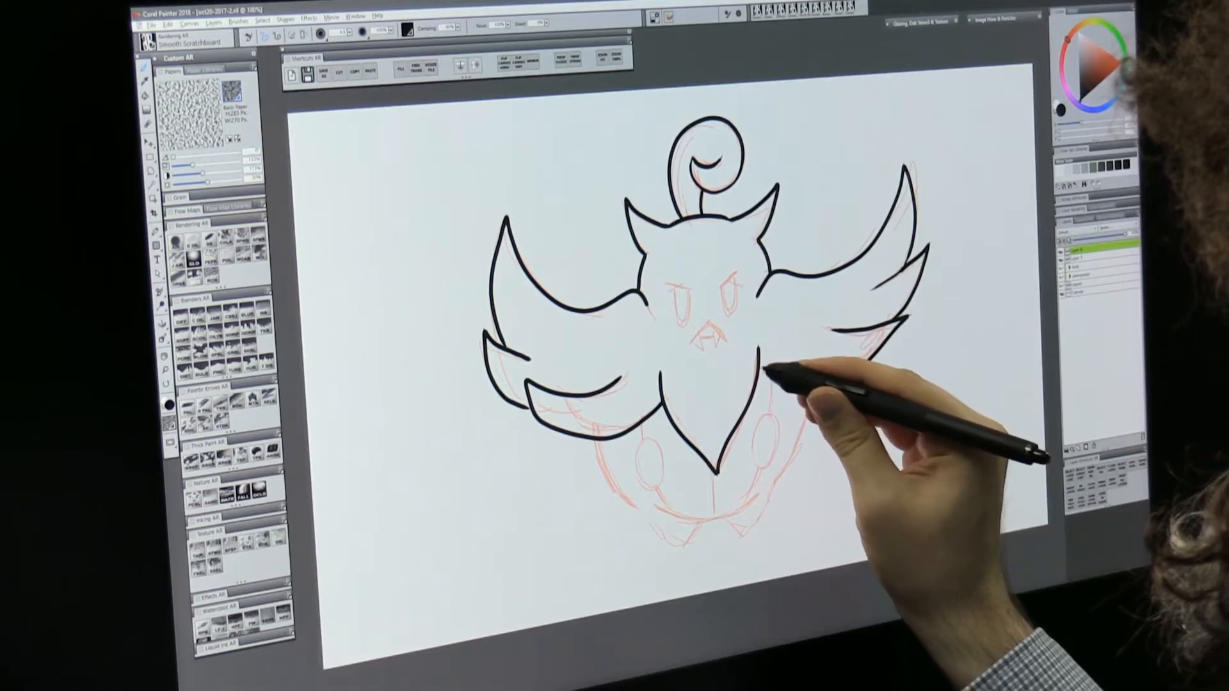
pyautogui.moveTo(762, 368); pyautogui.dragTo(759, 370)
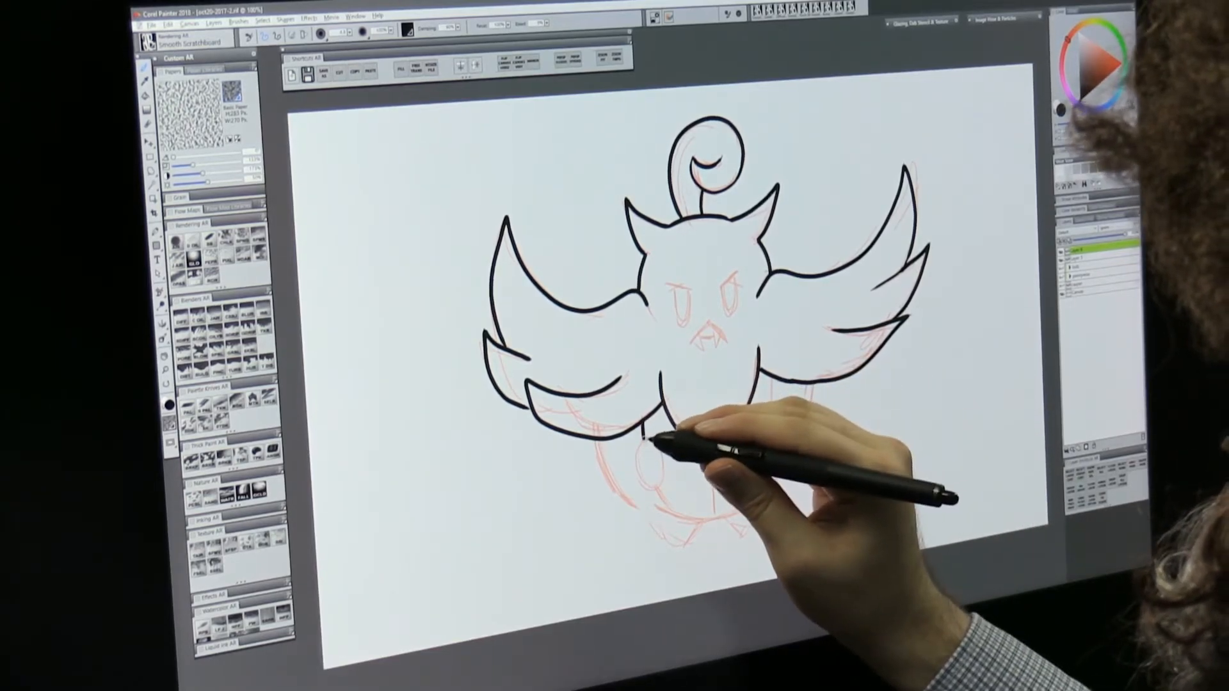
# - Ink the lower body with its two stemmed ovals, curved bottom edge and a pointed flap on each side
pyautogui.moveTo(645, 480); pyautogui.dragTo(671, 469)
pyautogui.moveTo(672, 425); pyautogui.dragTo(716, 460)
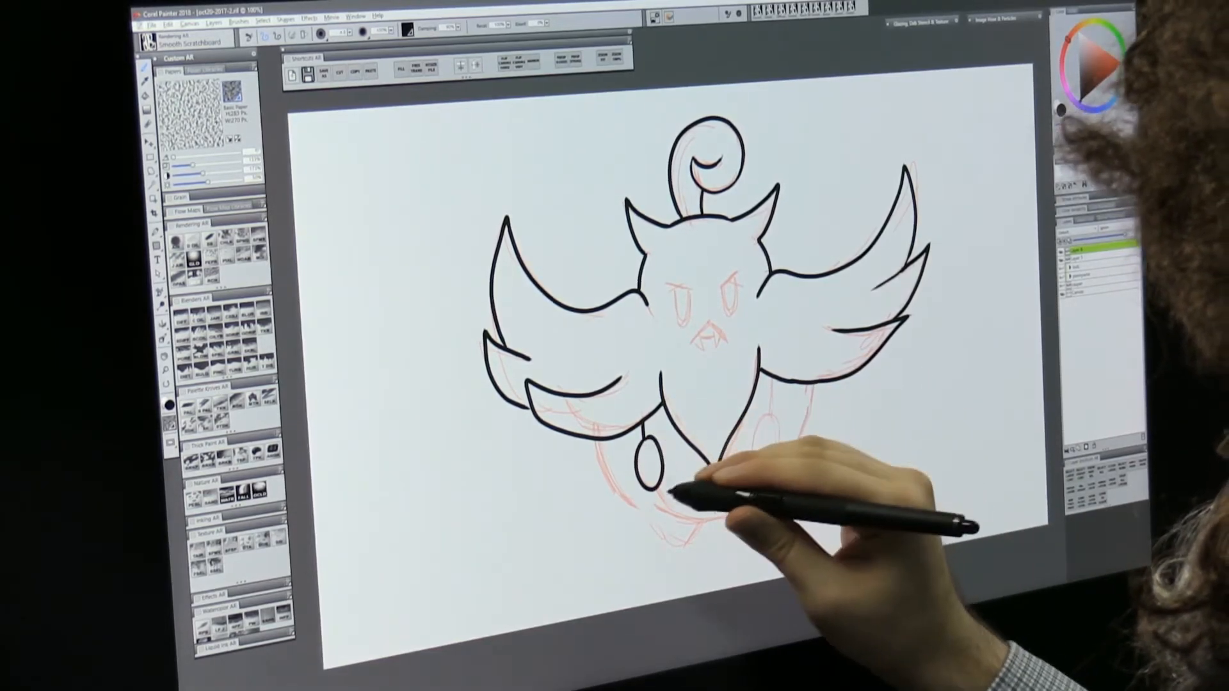
pyautogui.moveTo(785, 431)
pyautogui.mouseDown()
pyautogui.moveTo(790, 395)
pyautogui.moveTo(783, 379)
pyautogui.moveTo(771, 414)
pyautogui.mouseUp()
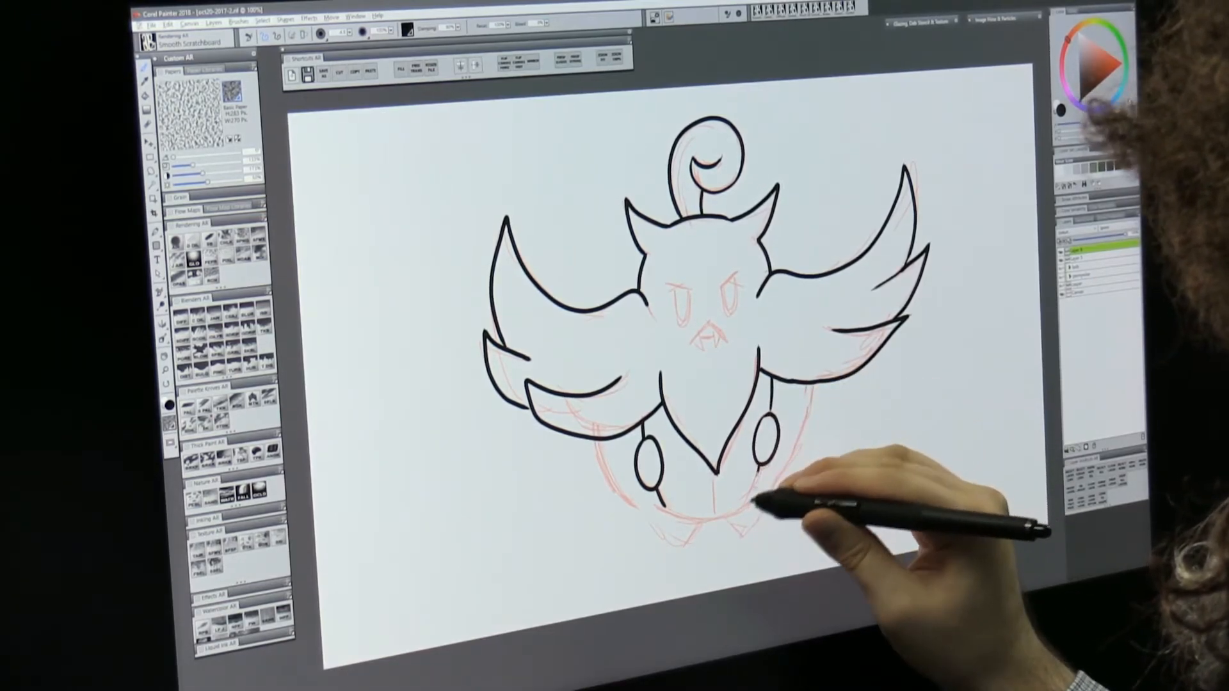
pyautogui.moveTo(671, 515); pyautogui.dragTo(749, 505)
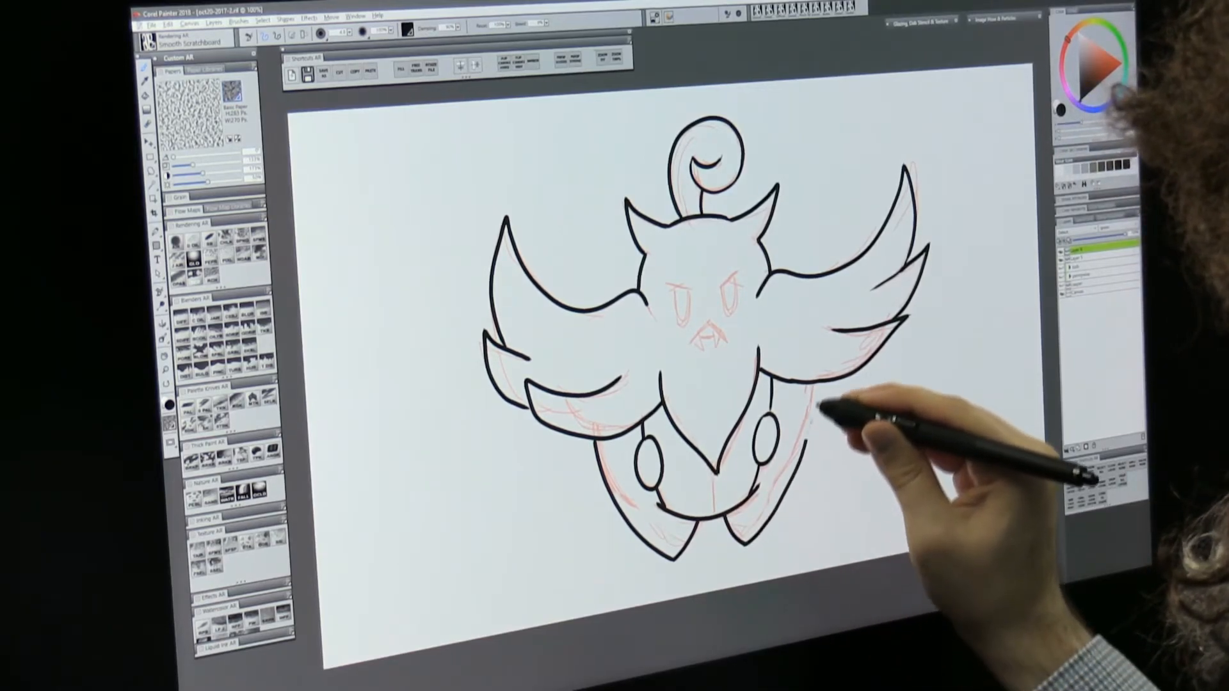
pyautogui.moveTo(814, 383); pyautogui.dragTo(779, 506)
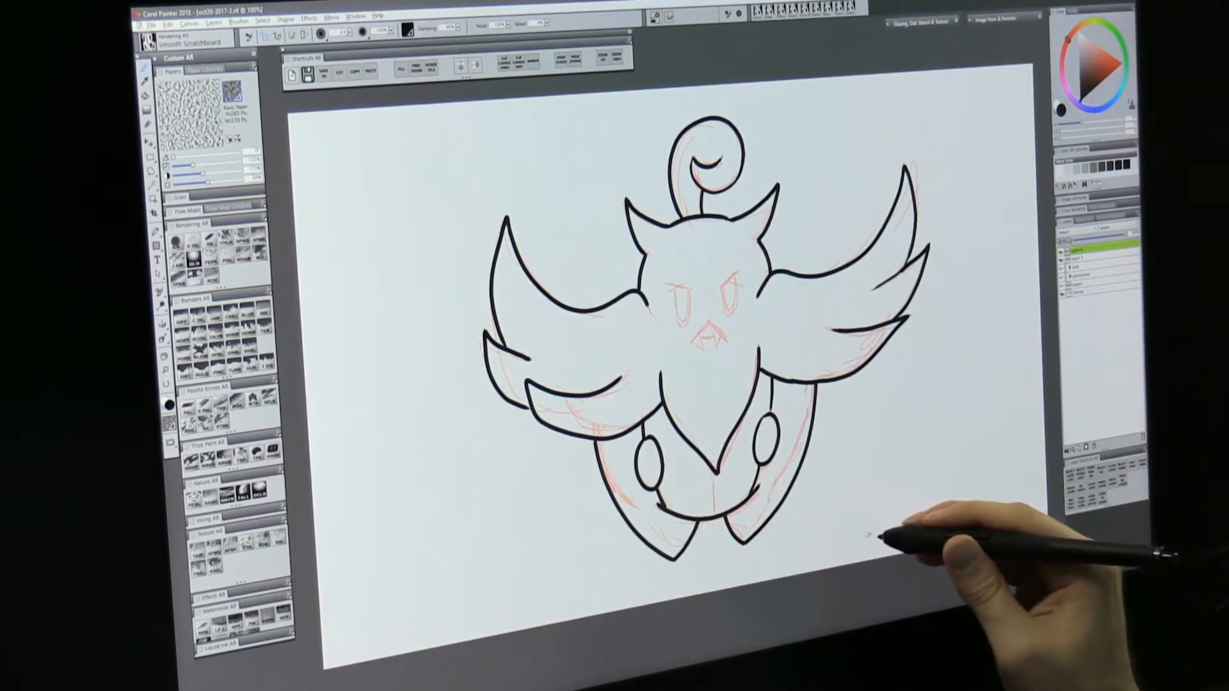
# - Ink the face with slanted brows, two narrow eyes and a small peaked mouth with fangs
pyautogui.moveTo(663, 283); pyautogui.dragTo(690, 290)
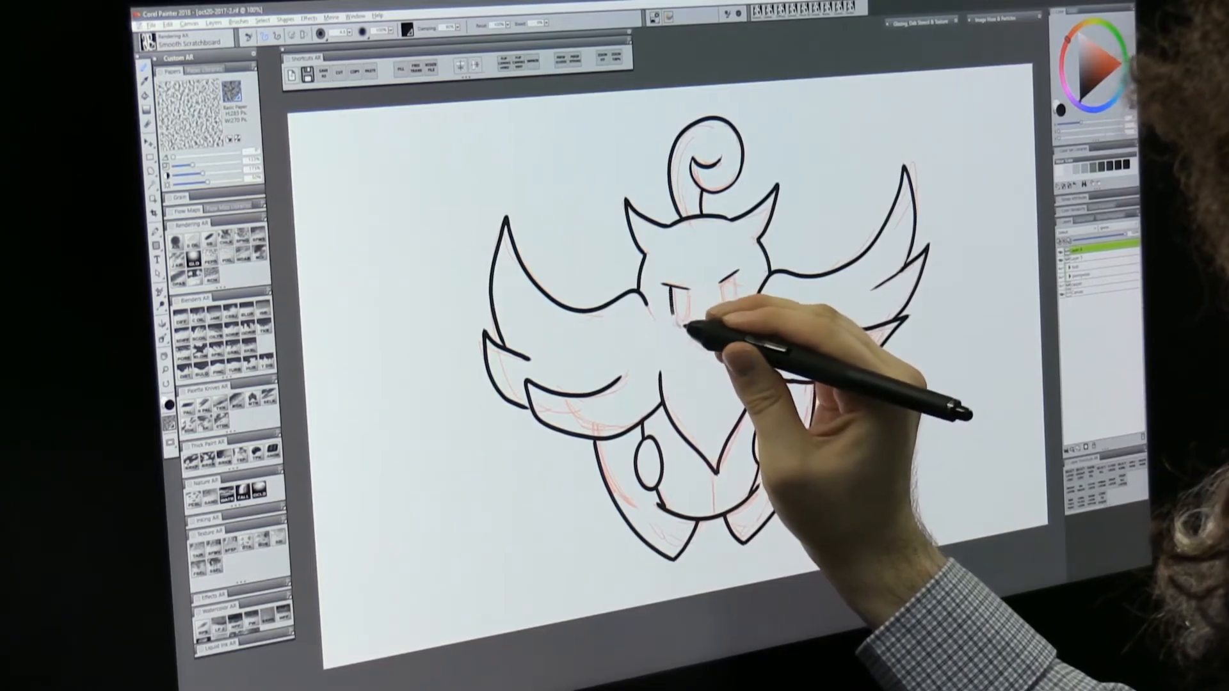
pyautogui.moveTo(689, 292); pyautogui.dragTo(730, 308)
pyautogui.hotkey('ctrl', 'z')
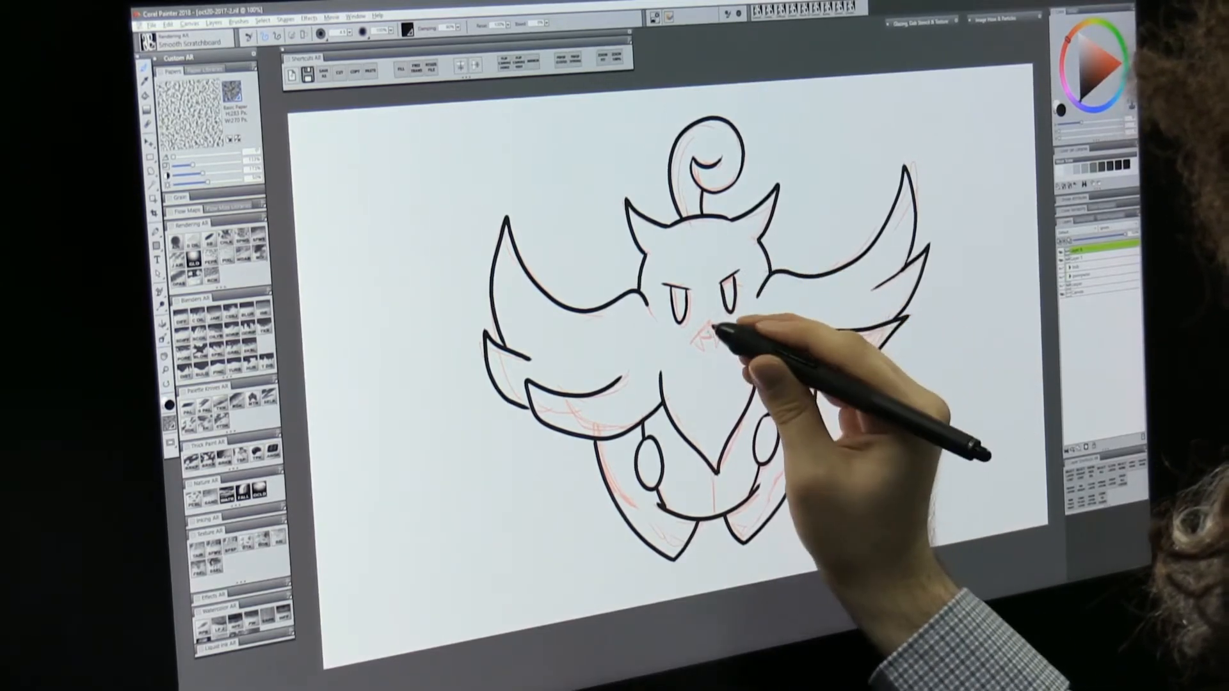
pyautogui.moveTo(687, 345); pyautogui.dragTo(708, 321)
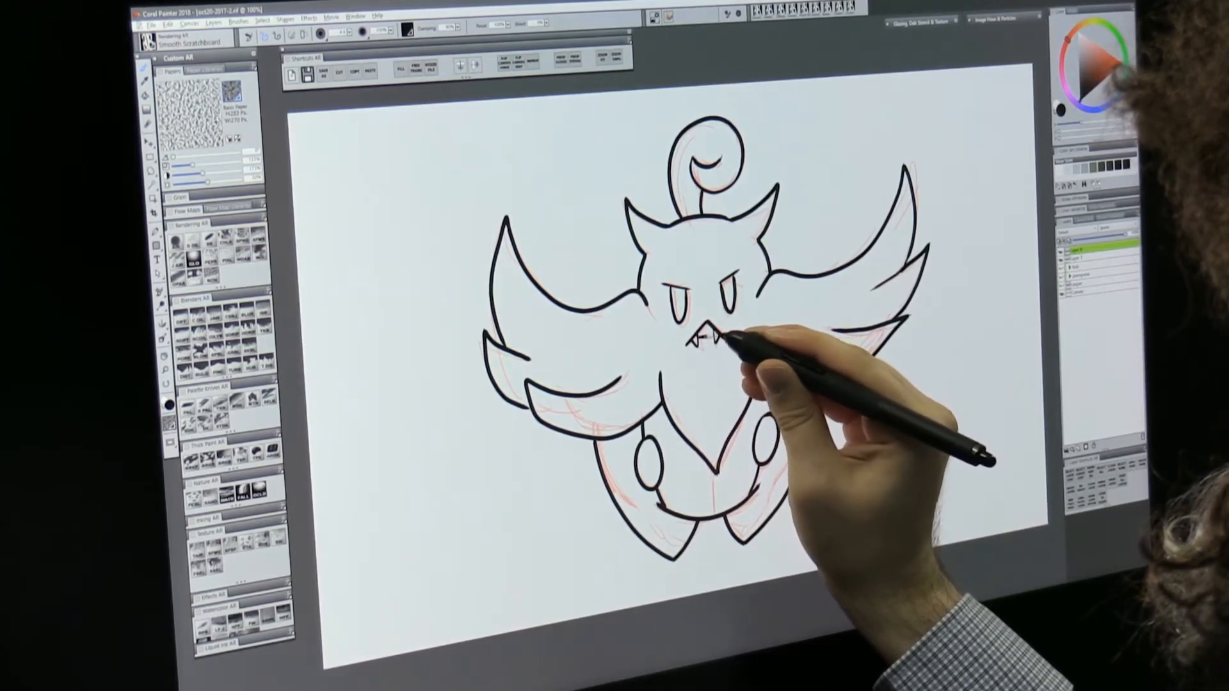
pyautogui.moveTo(698, 337); pyautogui.dragTo(713, 335)
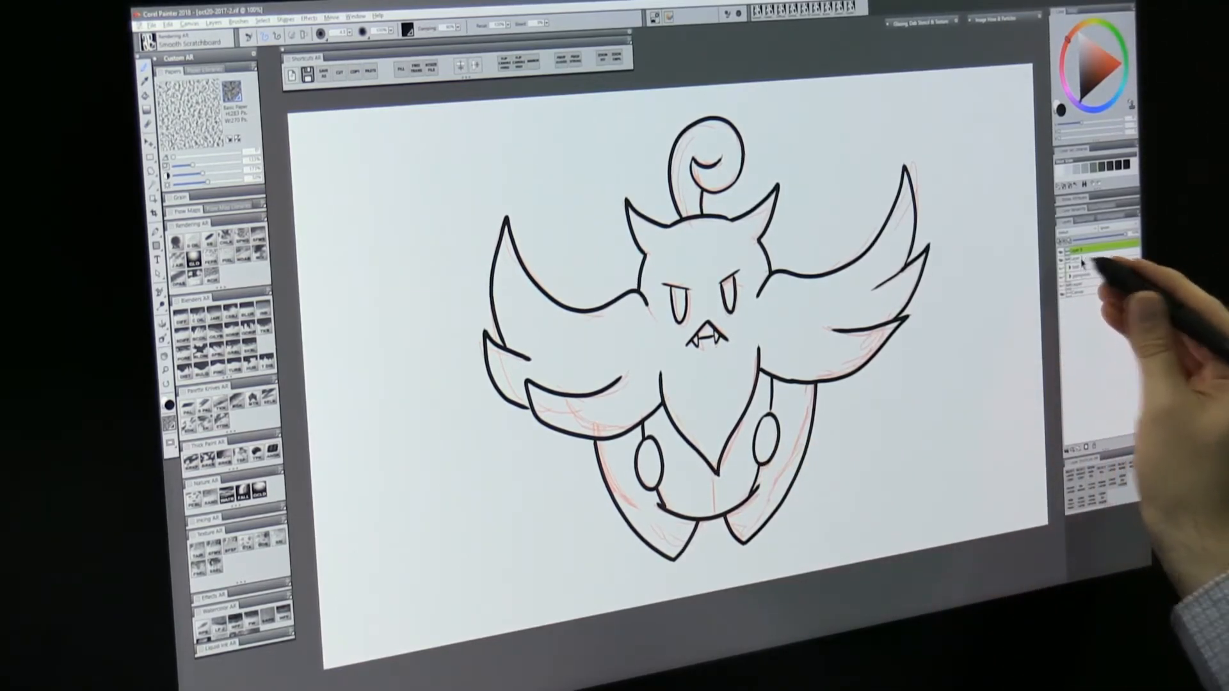
# - Delete the red sketch layer, return to the ink layer and draw the short vertical line below the chest point
pyautogui.click(1097, 256)
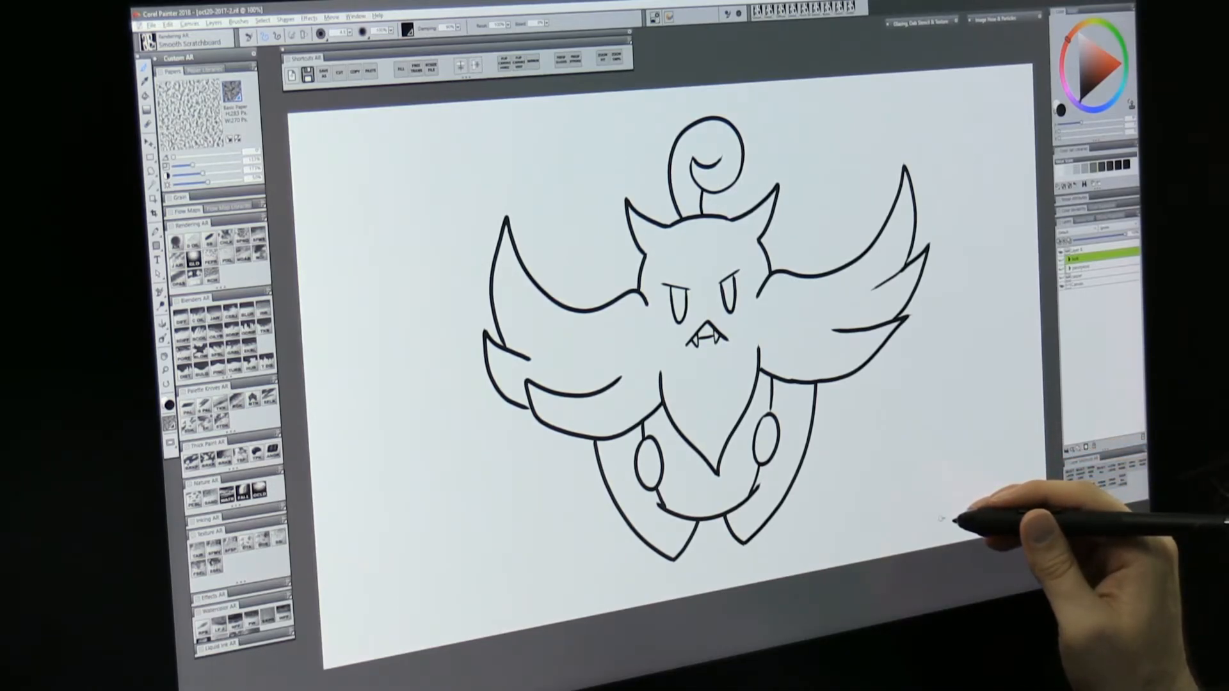
pyautogui.click(729, 505)
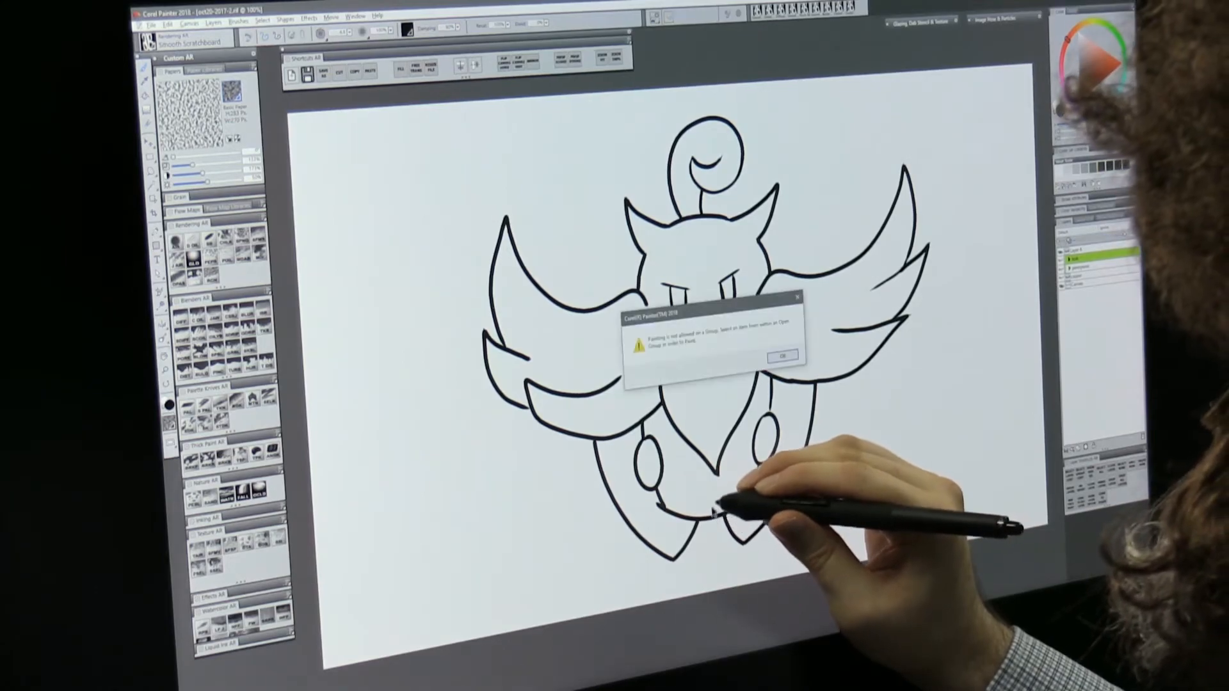
pyautogui.click(782, 356)
pyautogui.click(1088, 249)
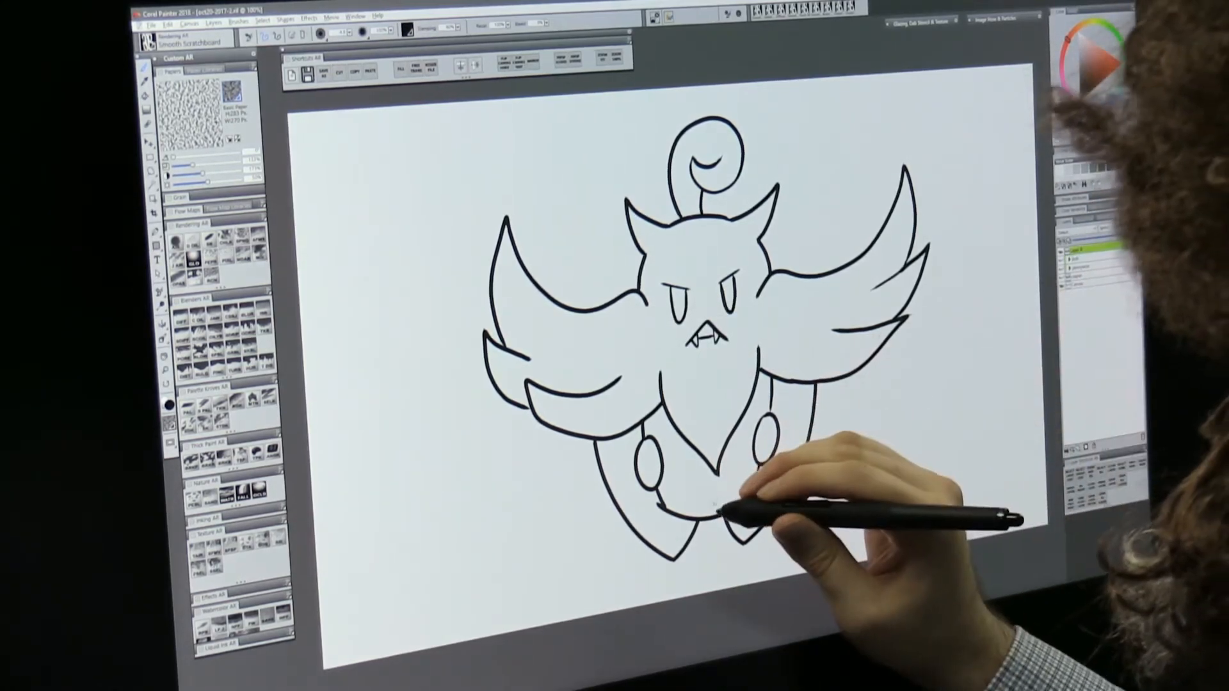
pyautogui.moveTo(714, 514); pyautogui.dragTo(715, 480)
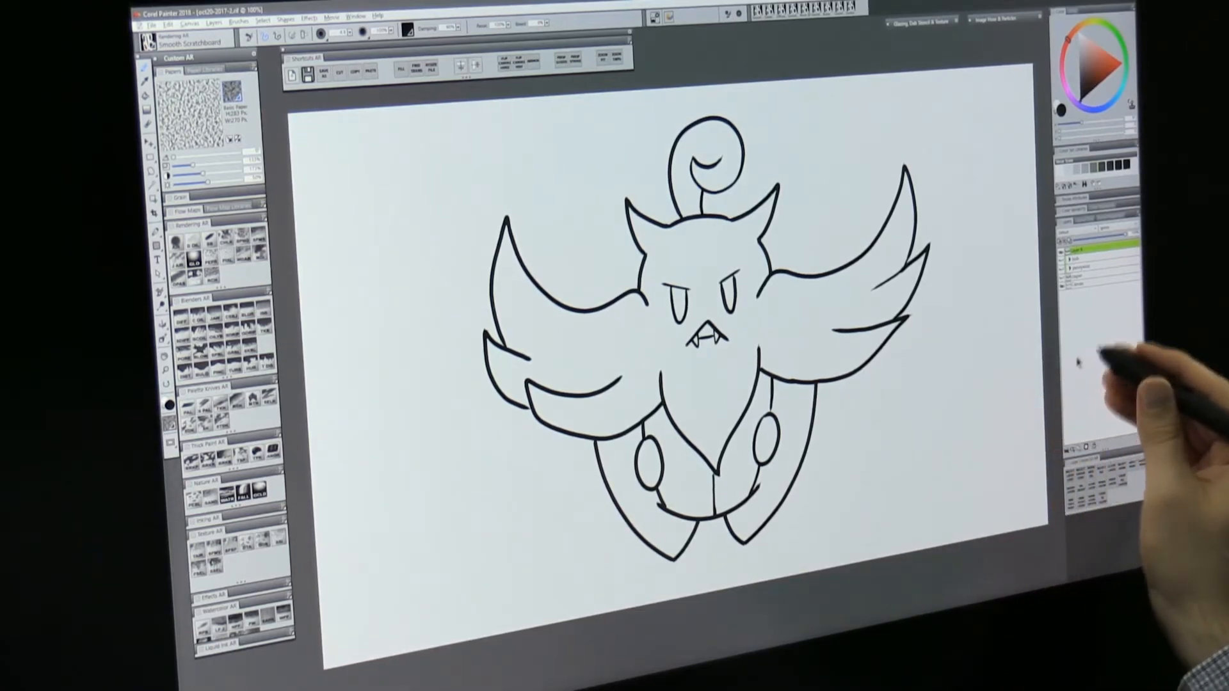
# - Rename the ink layer and add a new layer directly beneath it for the colour
pyautogui.doubleClick(1078, 250)
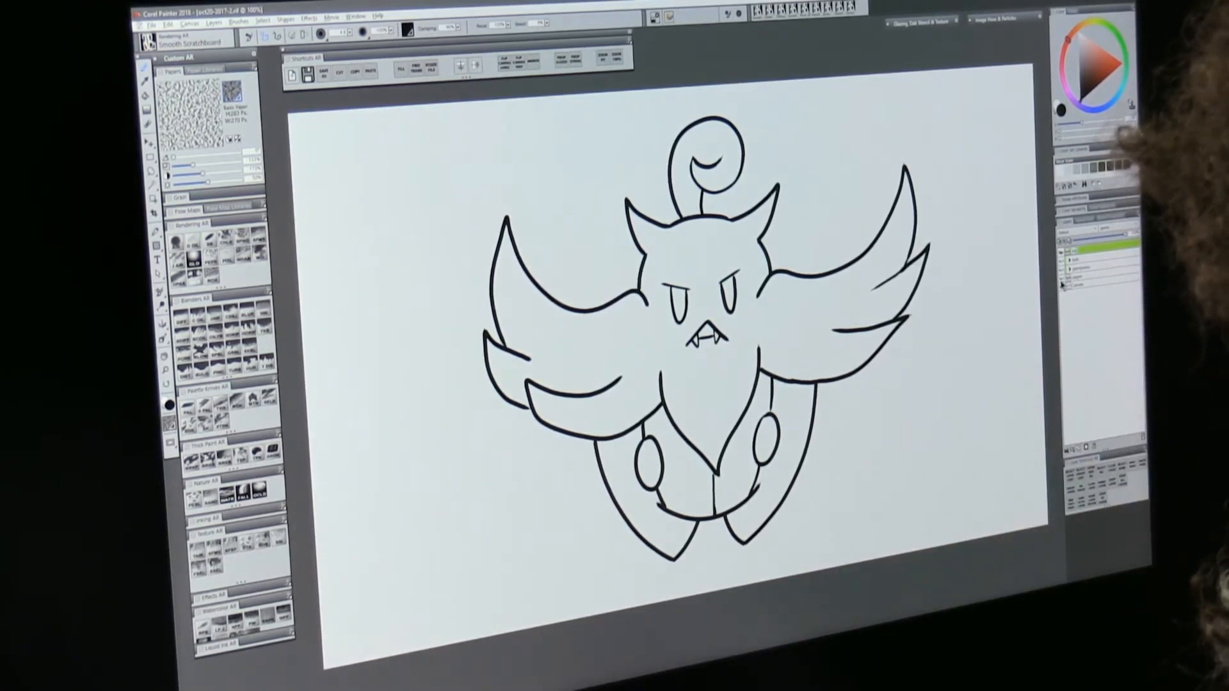
pyautogui.click(1083, 258)
pyautogui.click(1088, 448)
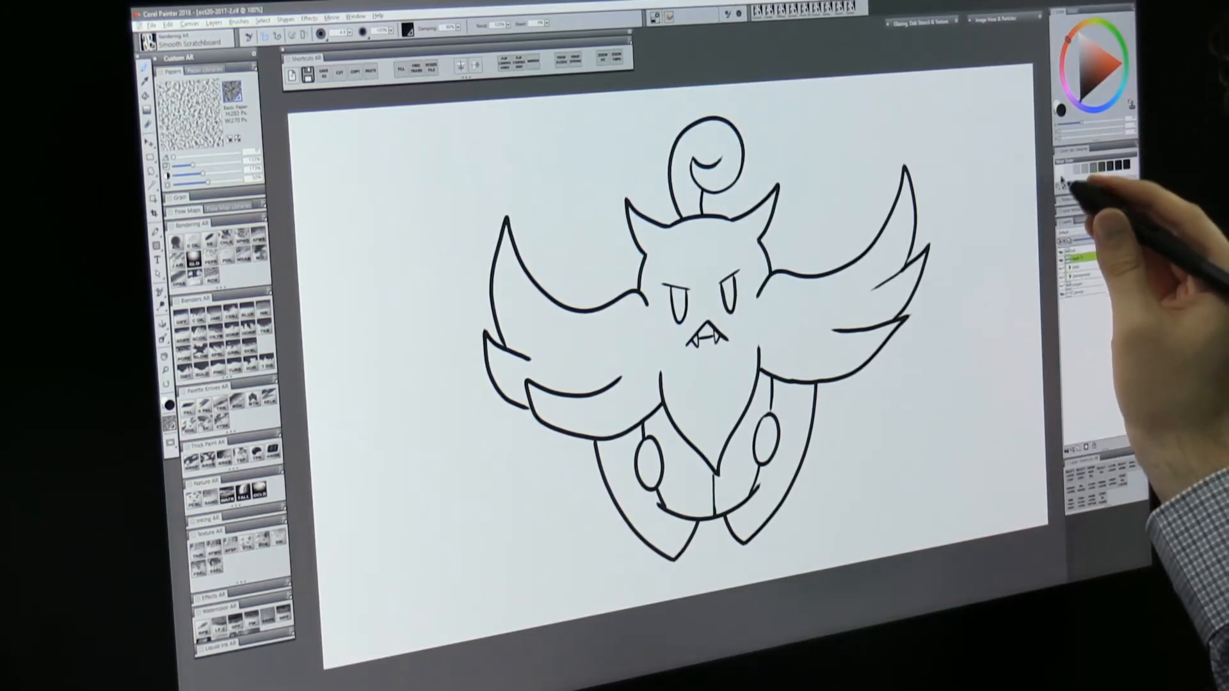
# - Choose a dark grey and trace it along the inside of the outlines of the head, horns, wings, chest and hair curl
pyautogui.click(1083, 75)
pyautogui.moveTo(646, 250)
pyautogui.mouseDown()
pyautogui.moveTo(631, 213)
pyautogui.moveTo(660, 229)
pyautogui.mouseUp()
pyautogui.click(1084, 85)
pyautogui.hotkey('ctrl', 'z')
pyautogui.hotkey('ctrl', 'z')
pyautogui.moveTo(632, 209)
pyautogui.mouseDown()
pyautogui.moveTo(659, 257)
pyautogui.moveTo(662, 228)
pyautogui.moveTo(631, 211)
pyautogui.moveTo(664, 254)
pyautogui.moveTo(630, 209)
pyautogui.moveTo(699, 231)
pyautogui.moveTo(677, 230)
pyautogui.moveTo(763, 223)
pyautogui.moveTo(737, 225)
pyautogui.moveTo(778, 199)
pyautogui.moveTo(757, 241)
pyautogui.mouseUp()
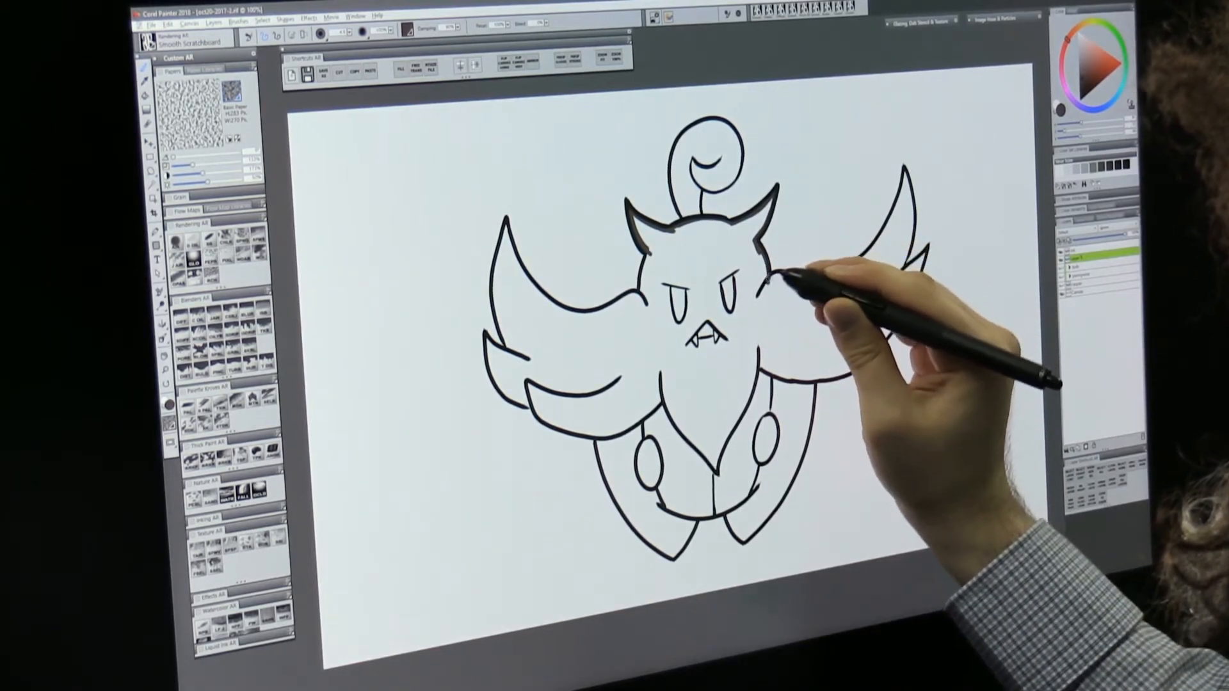
pyautogui.moveTo(887, 242)
pyautogui.mouseDown()
pyautogui.moveTo(910, 169)
pyautogui.moveTo(920, 217)
pyautogui.moveTo(904, 274)
pyautogui.moveTo(929, 249)
pyautogui.moveTo(924, 272)
pyautogui.moveTo(892, 338)
pyautogui.moveTo(838, 379)
pyautogui.mouseUp()
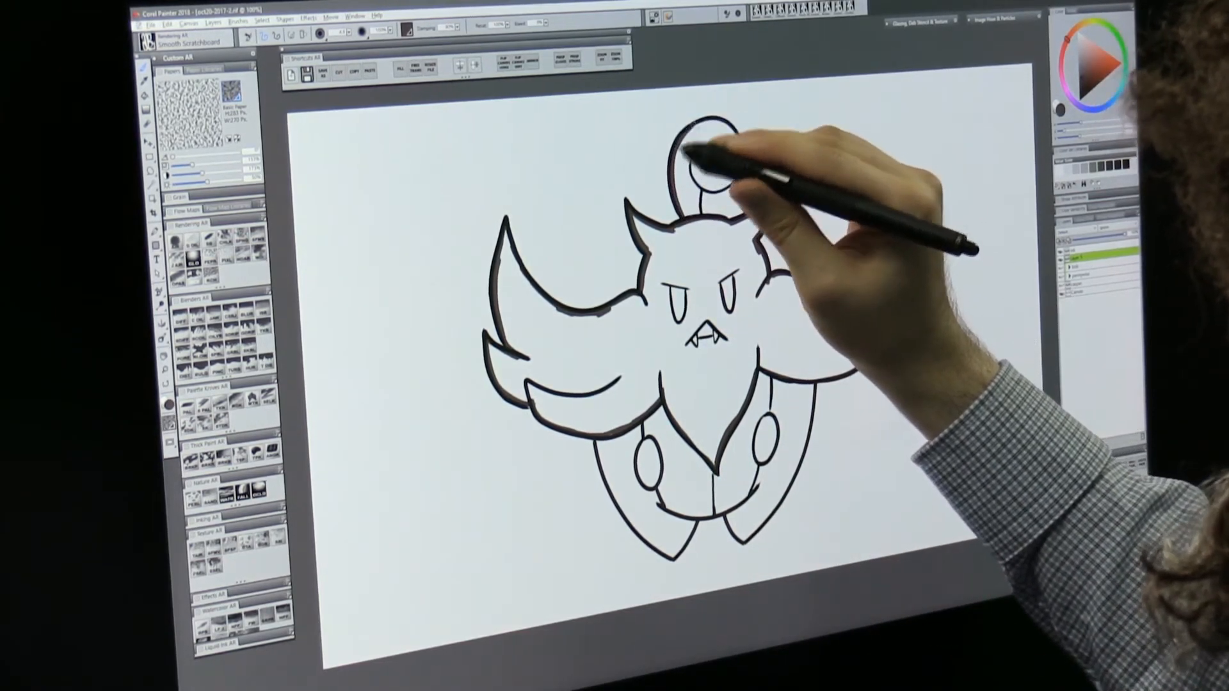
pyautogui.moveTo(744, 149); pyautogui.dragTo(739, 182)
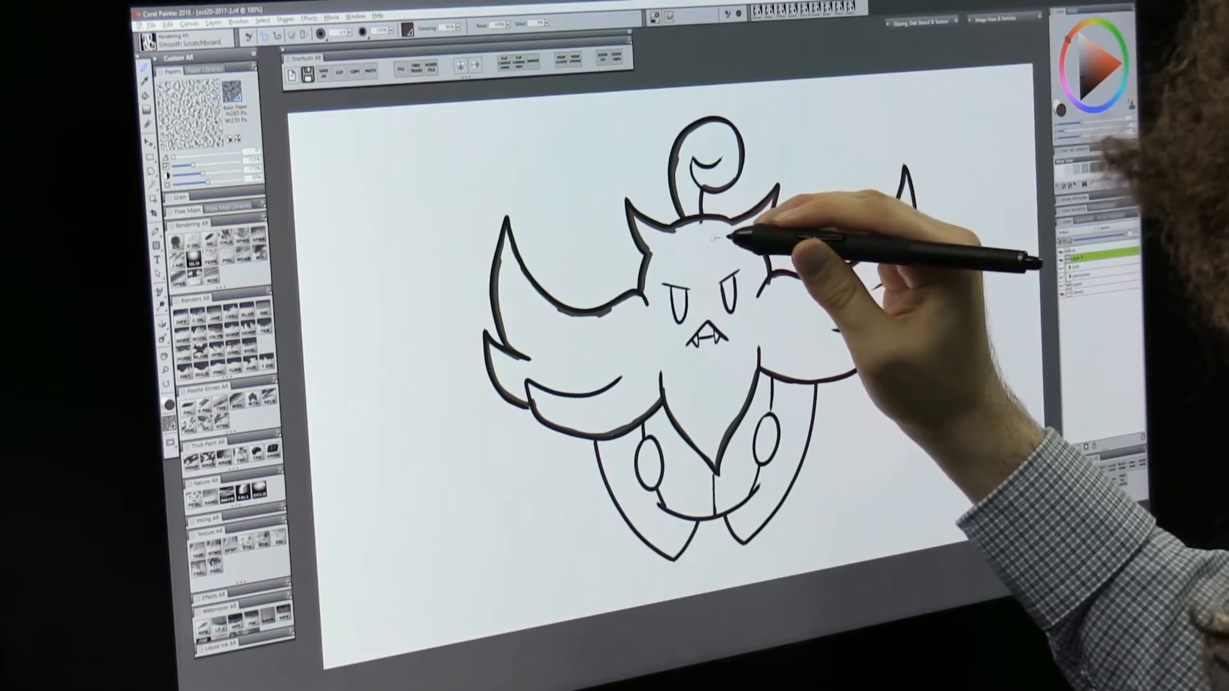
# - Fill the hair curl, head, wings and chest with dark grey using the Paint Bucket, and touch up the left wing's lower edge
pyautogui.press('k')
pyautogui.click(729, 150)
pyautogui.click(715, 242)
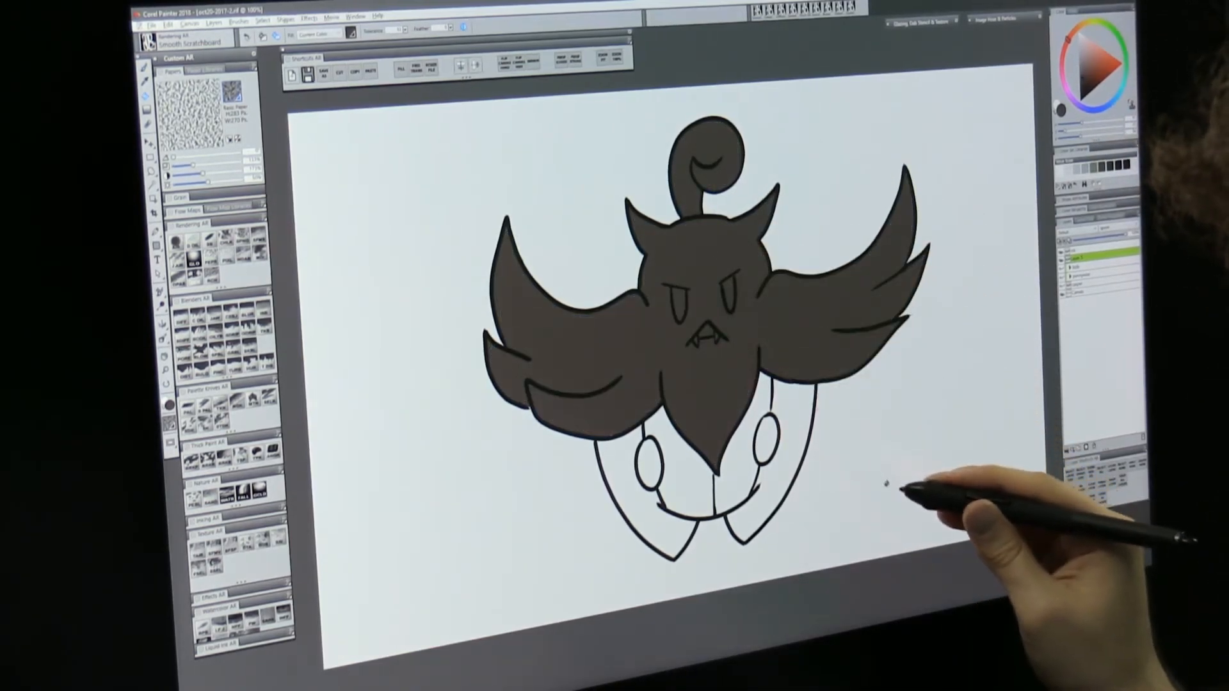
pyautogui.press('b')
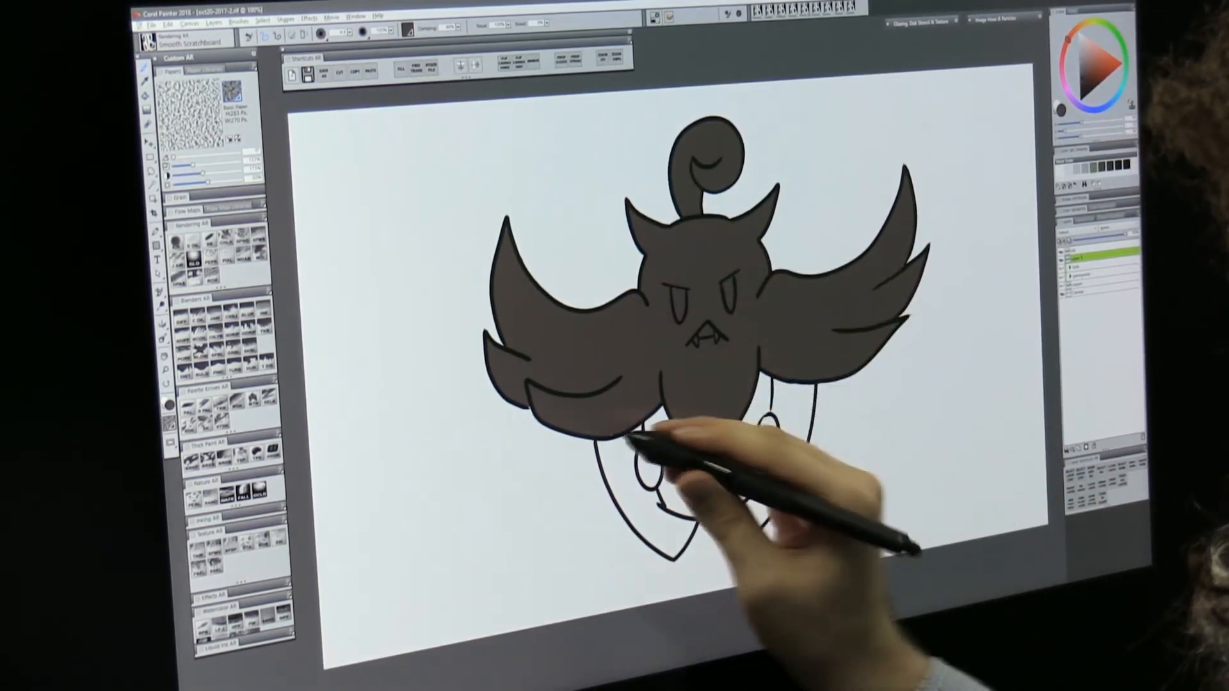
pyautogui.moveTo(530, 407); pyautogui.dragTo(568, 423)
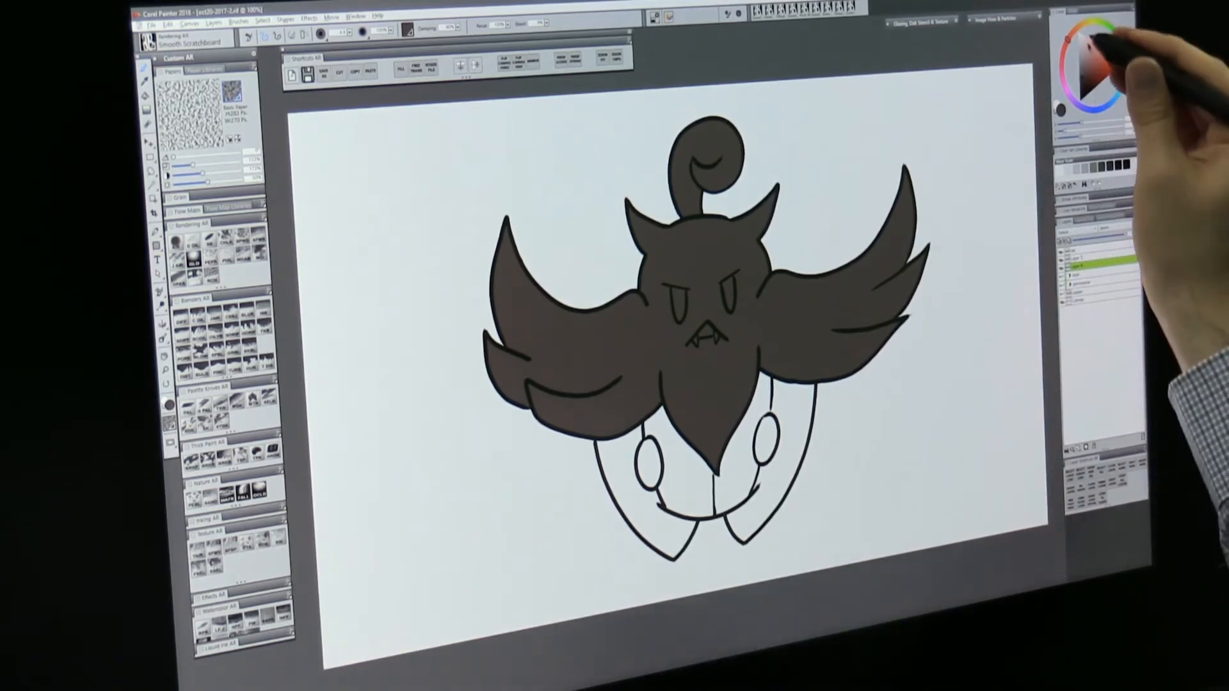
# - On a new layer, trace the inside of the lower body's outline in salmon orange and fill it with the same colour
pyautogui.click(1078, 33)
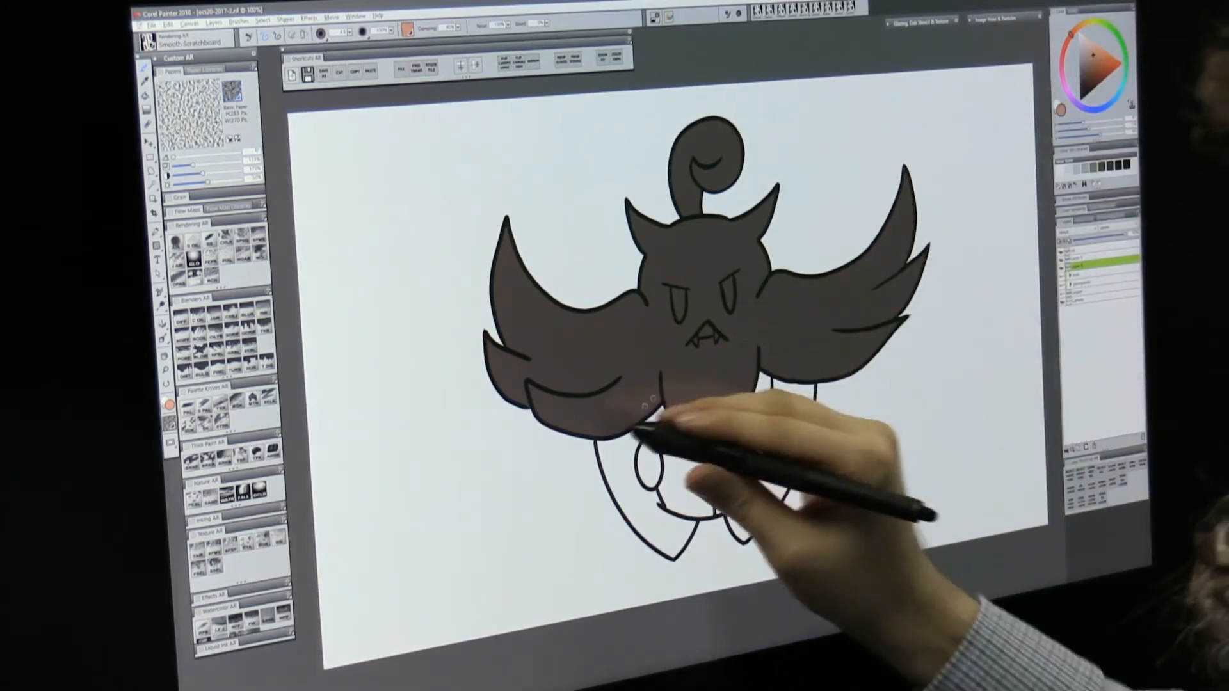
pyautogui.moveTo(596, 442)
pyautogui.mouseDown()
pyautogui.moveTo(627, 511)
pyautogui.moveTo(688, 544)
pyautogui.moveTo(677, 557)
pyautogui.moveTo(699, 543)
pyautogui.moveTo(703, 517)
pyautogui.mouseUp()
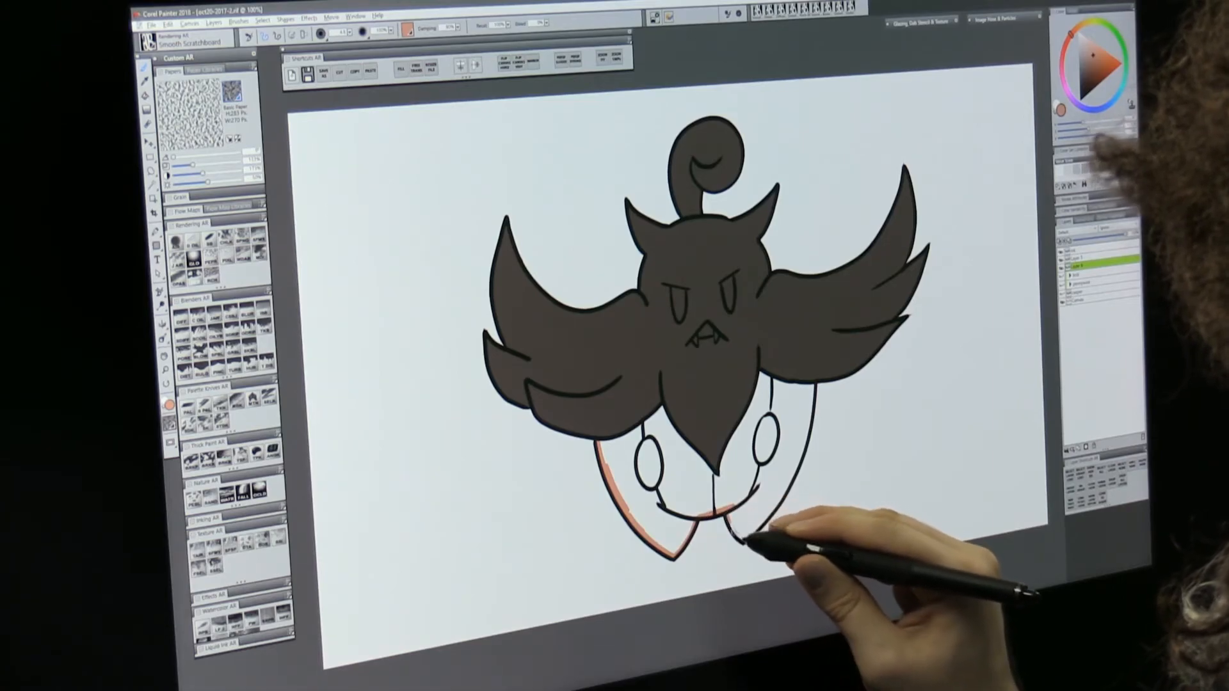
pyautogui.moveTo(805, 462); pyautogui.dragTo(805, 390)
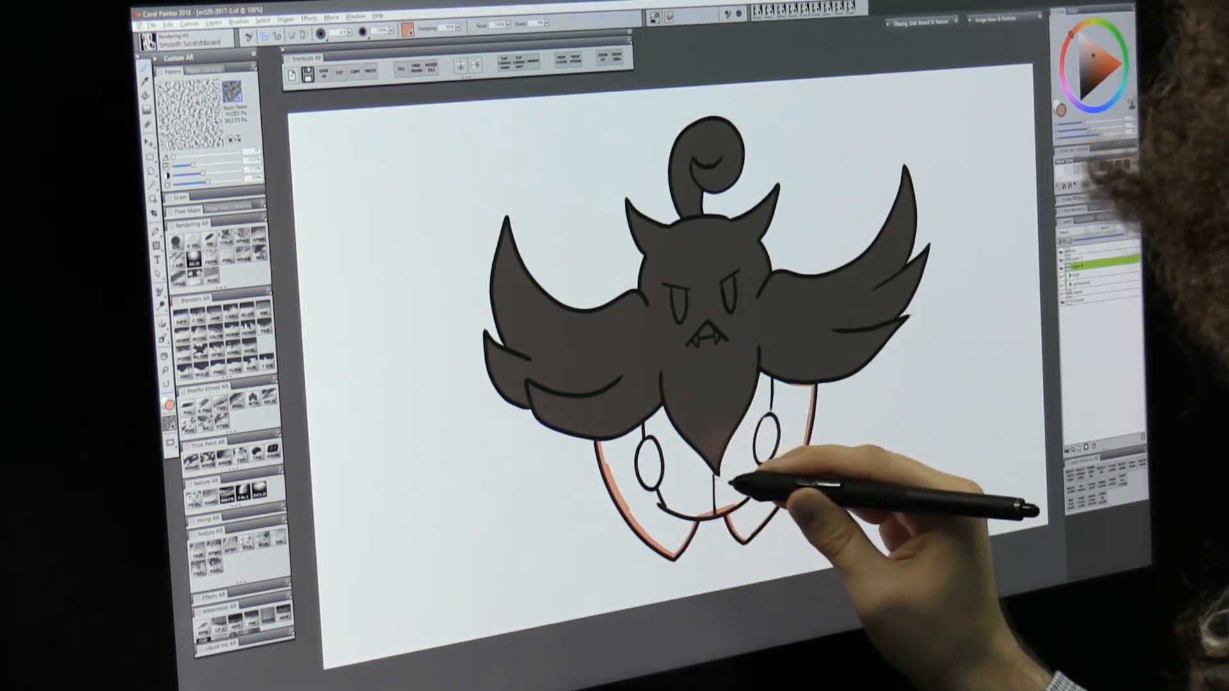
pyautogui.press('k')
pyautogui.click(742, 459)
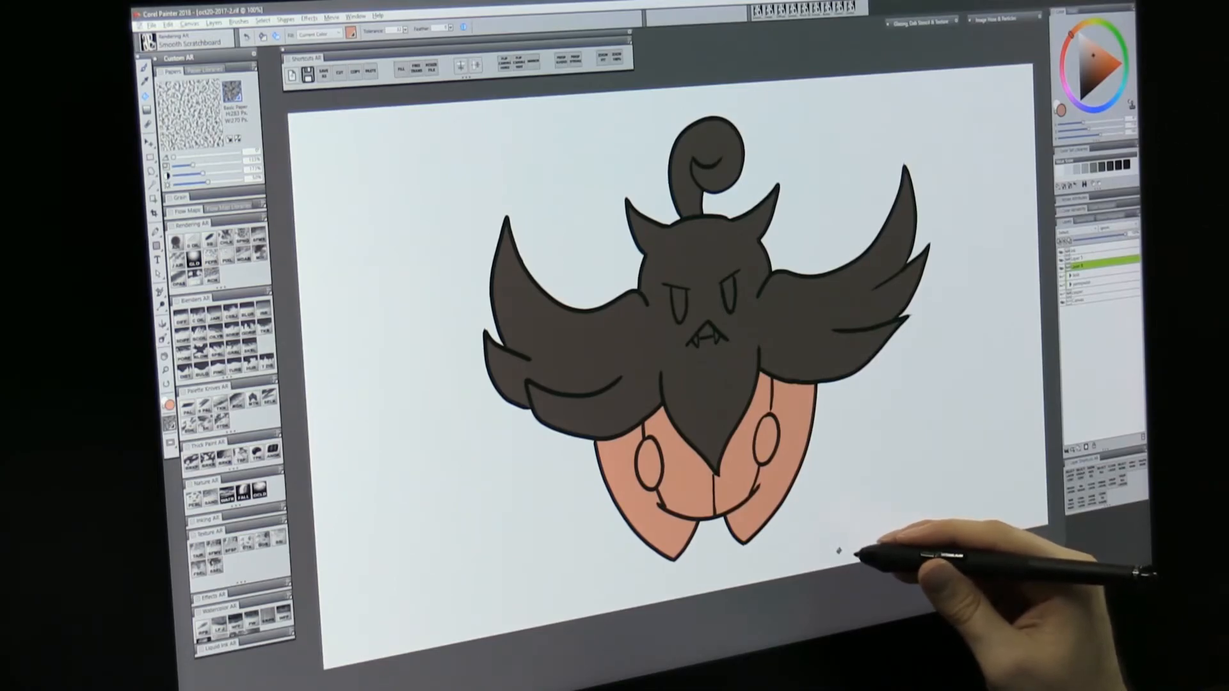
# - Choose yellow, make the layer directly below the line art active and paint both eyes with the brush
pyautogui.press('b')
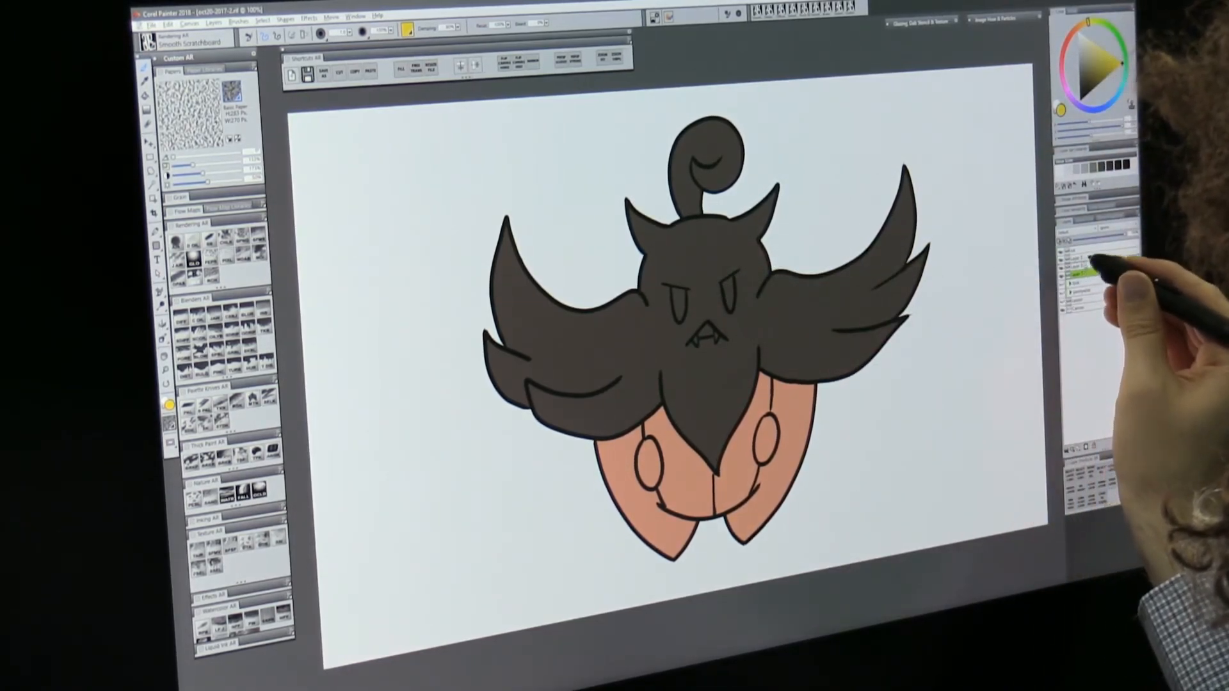
pyautogui.click(1089, 258)
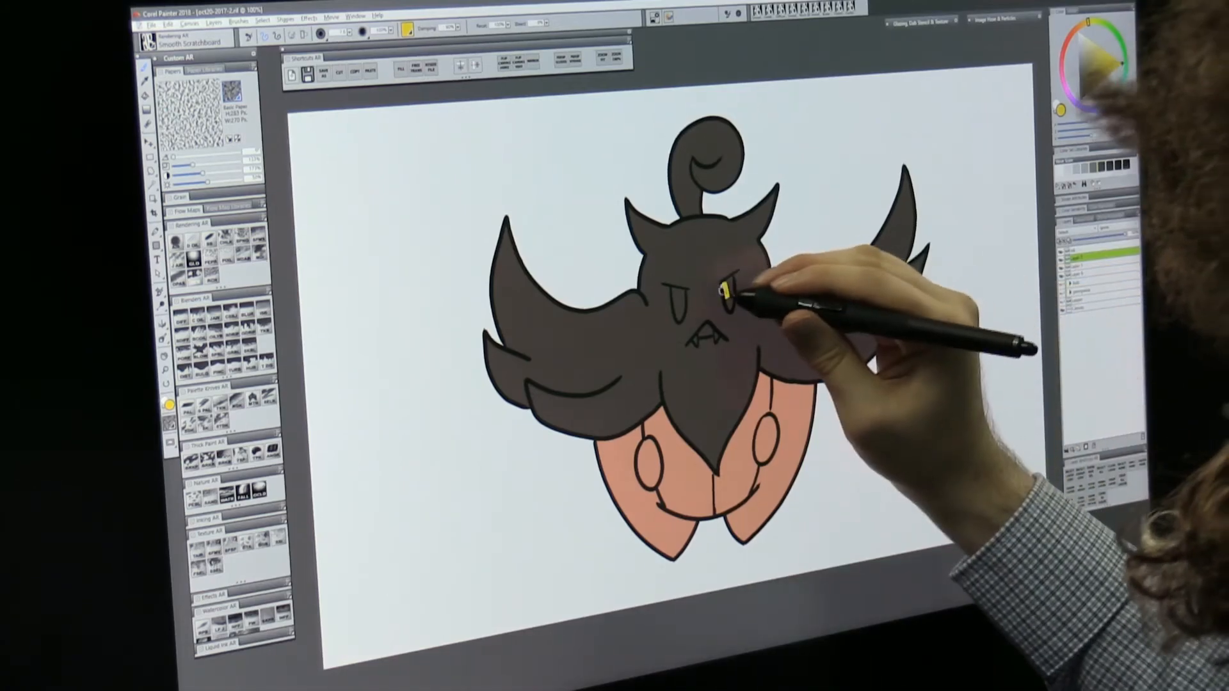
pyautogui.moveTo(729, 287)
pyautogui.mouseDown()
pyautogui.moveTo(734, 307)
pyautogui.moveTo(735, 280)
pyautogui.moveTo(673, 302)
pyautogui.mouseUp()
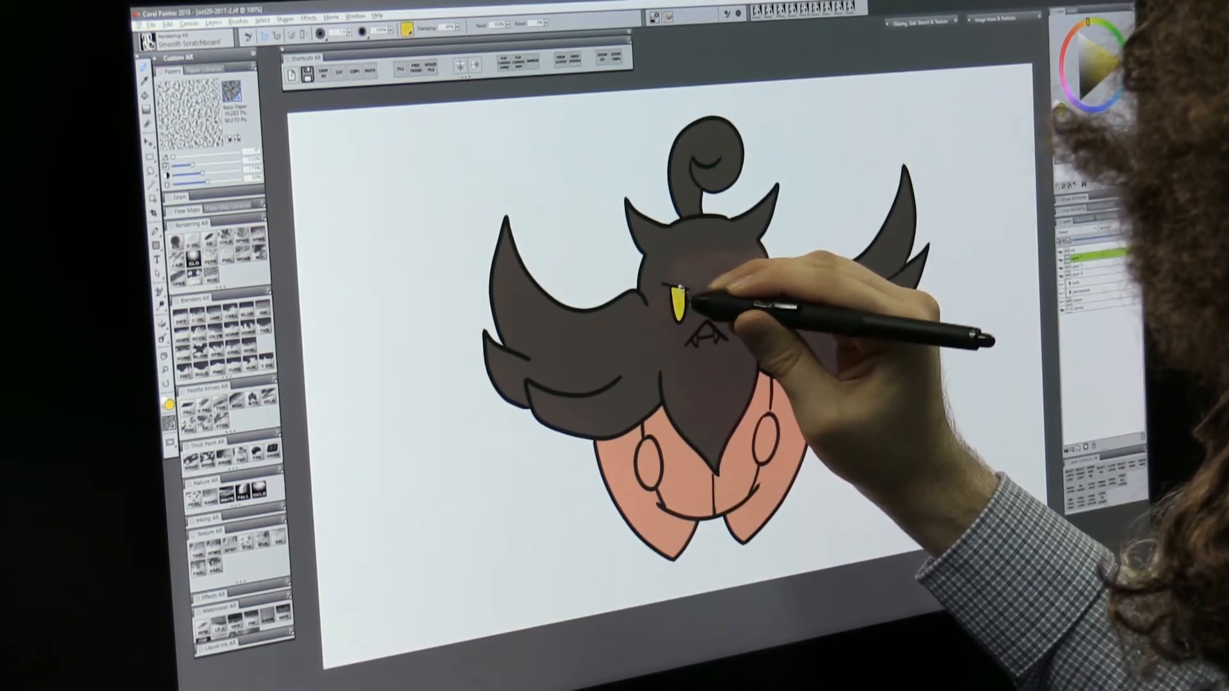
# - Touch up the yellow along the upper edge of the character's left-hand eye with a smaller brush
pyautogui.moveTo(671, 288); pyautogui.dragTo(684, 289)
pyautogui.press('n')
pyautogui.press('[')
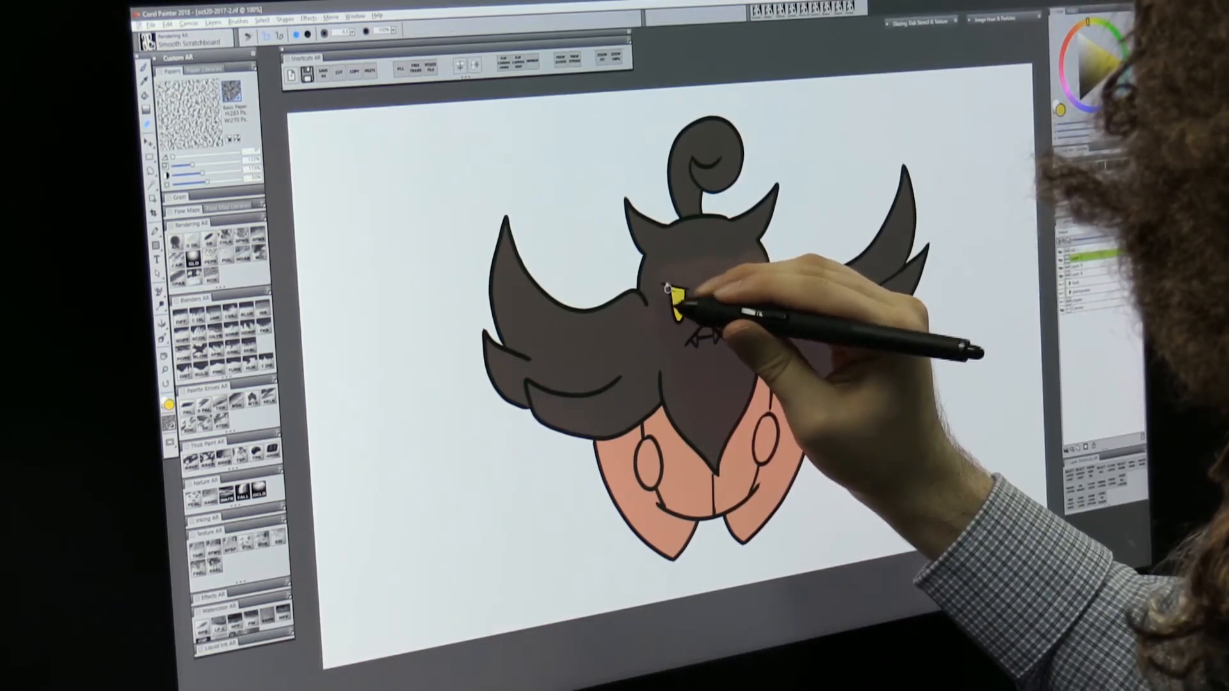
pyautogui.press('b')
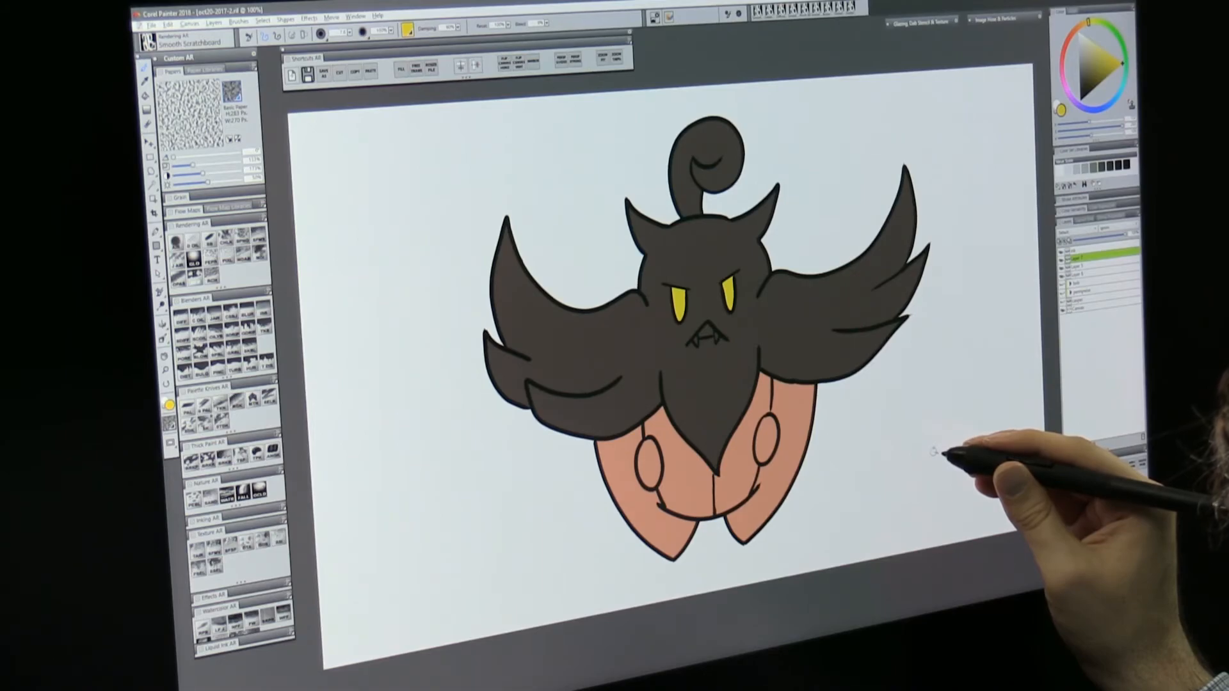
# - Paint the inside of the mouth pink and the fangs white
pyautogui.click(1066, 49)
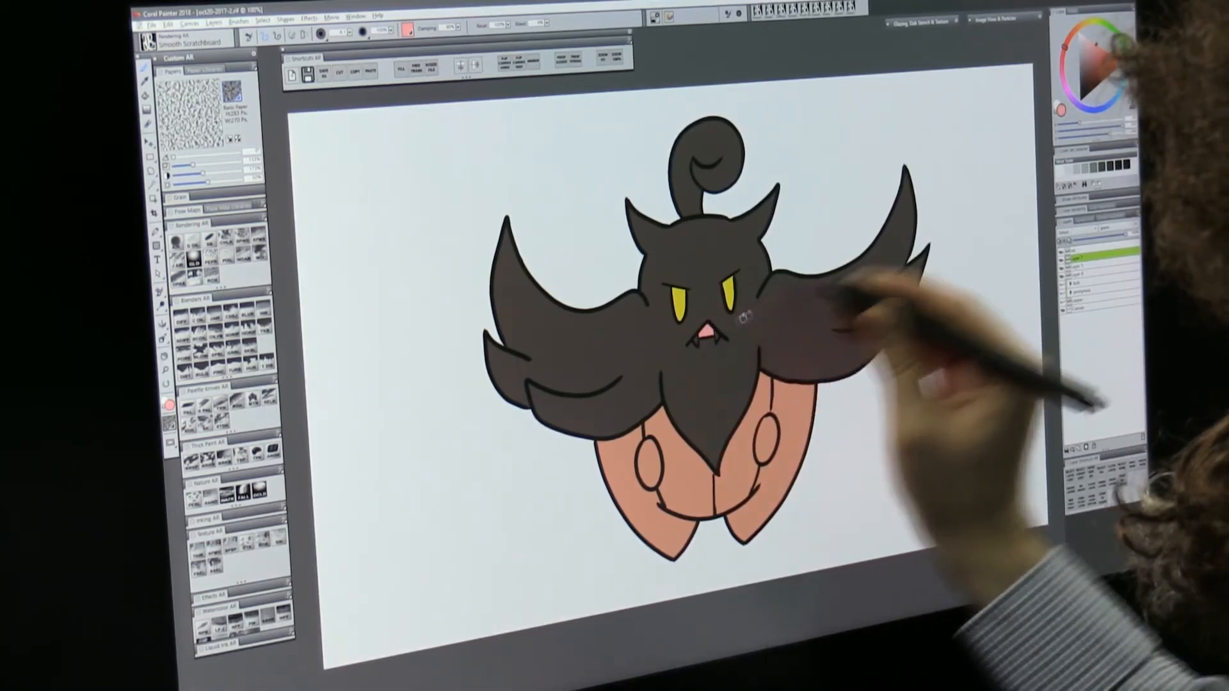
pyautogui.click(1079, 32)
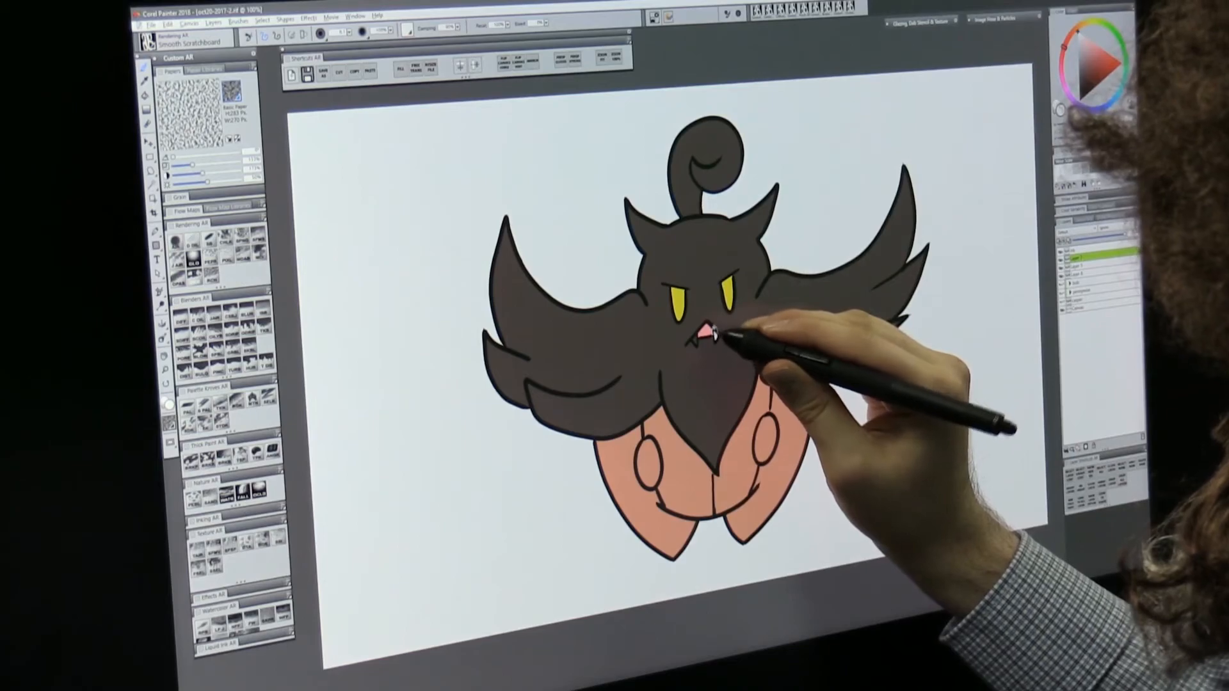
pyautogui.moveTo(695, 341); pyautogui.dragTo(696, 343)
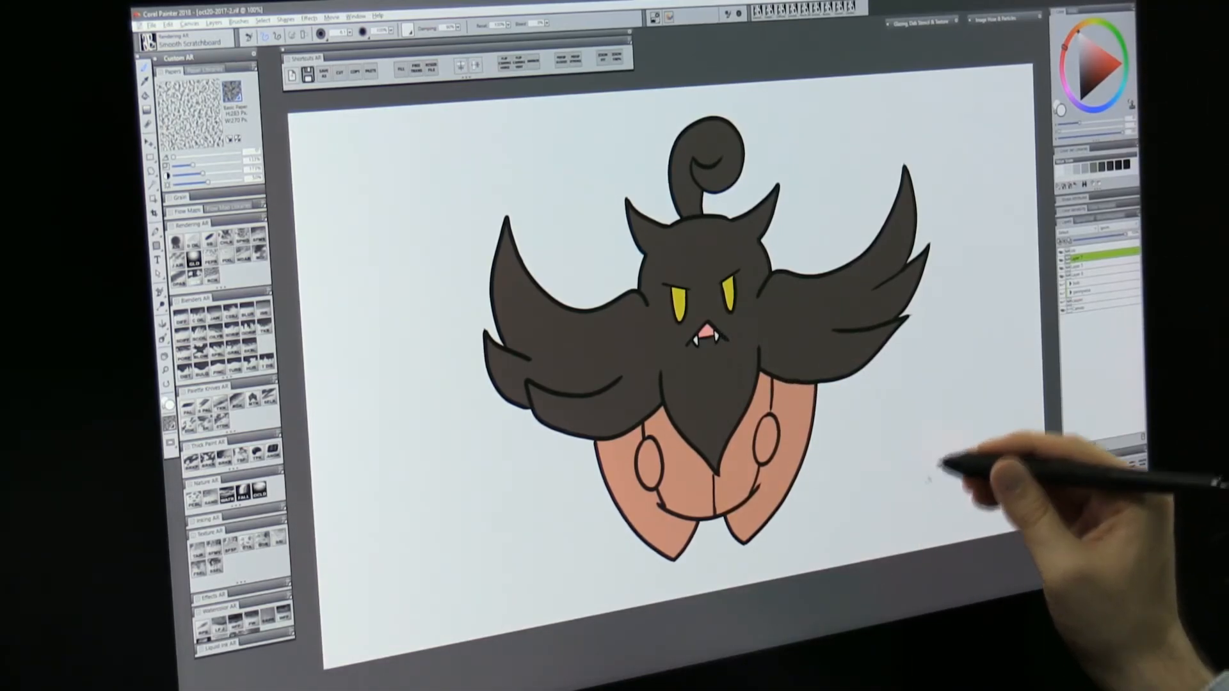
# - On a new layer, trace the inside of both ovals on the lower body in yellow and fill them using the Paint Bucket
pyautogui.click(1079, 449)
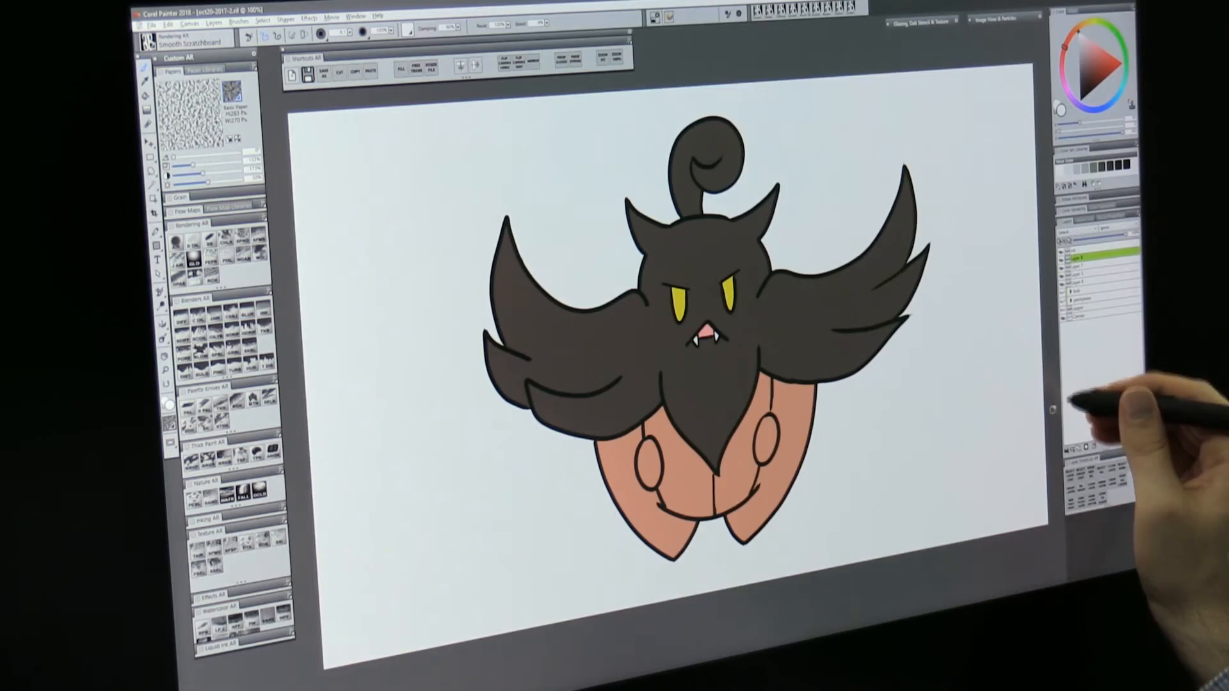
pyautogui.click(1087, 24)
pyautogui.moveTo(658, 471)
pyautogui.mouseDown()
pyautogui.moveTo(666, 486)
pyautogui.moveTo(659, 449)
pyautogui.mouseUp()
pyautogui.moveTo(764, 424)
pyautogui.mouseDown()
pyautogui.moveTo(765, 461)
pyautogui.moveTo(774, 430)
pyautogui.mouseUp()
pyautogui.press('k')
pyautogui.click(767, 437)
pyautogui.click(652, 460)
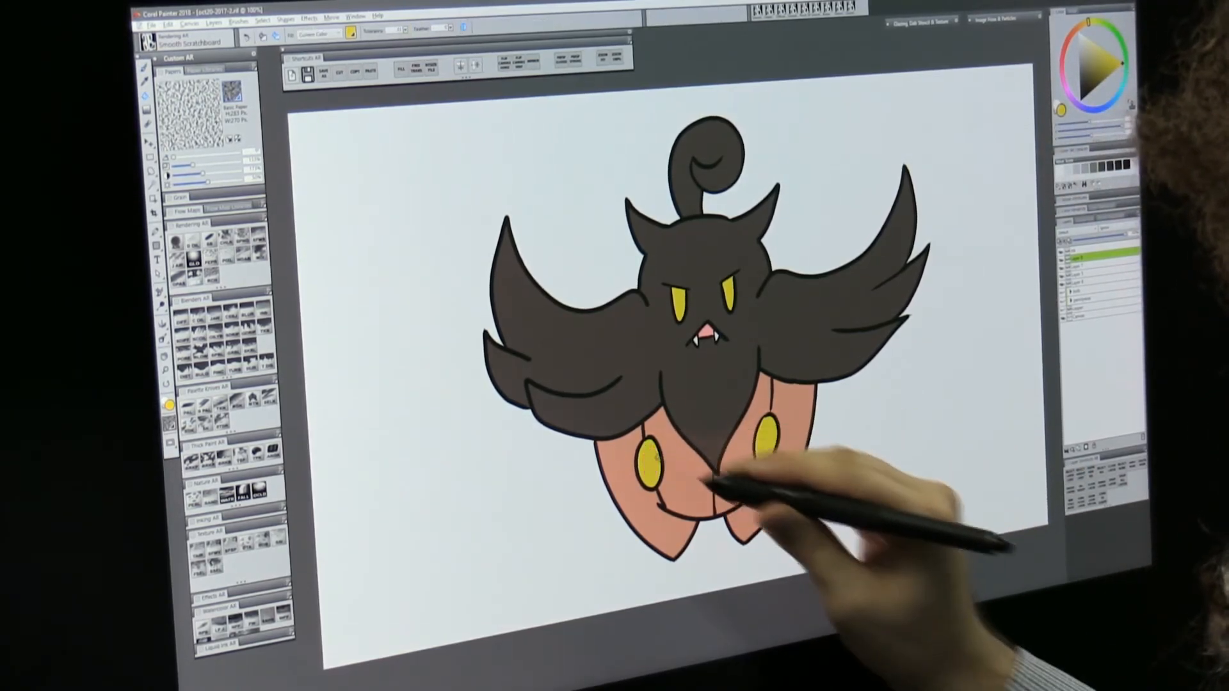
pyautogui.press('b')
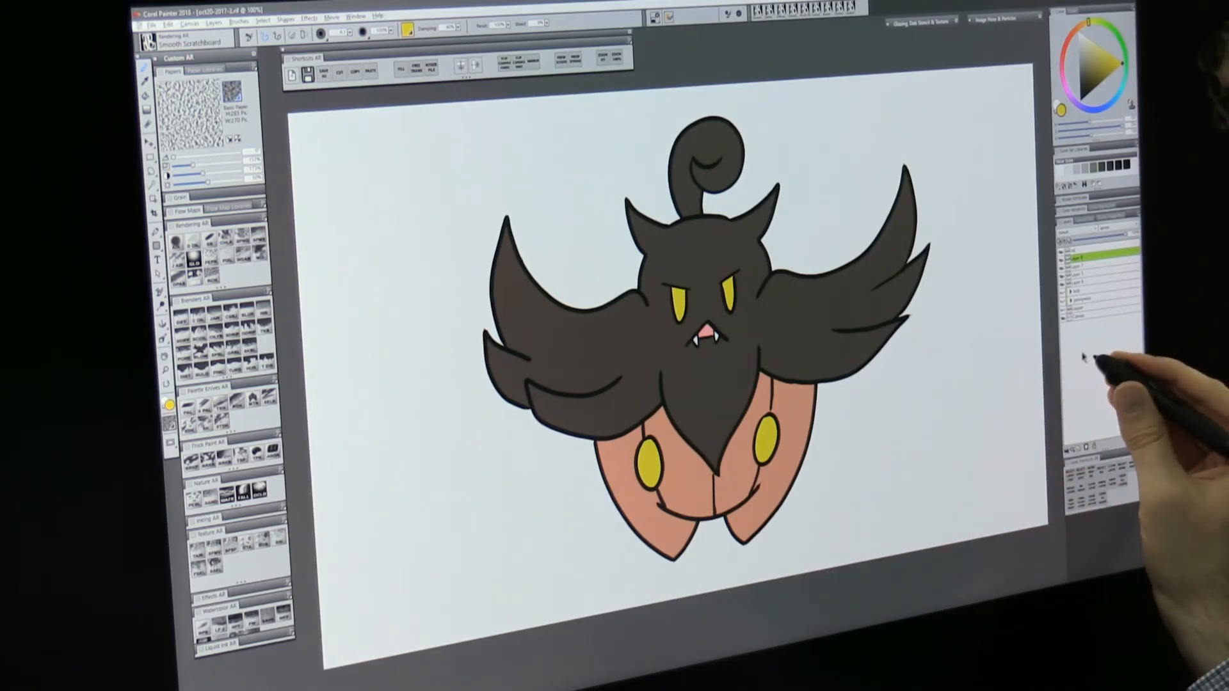
# - Make the line art layer active, choose black and draw a second outline inside both yellow ovals
pyautogui.click(1081, 250)
pyautogui.click(1127, 164)
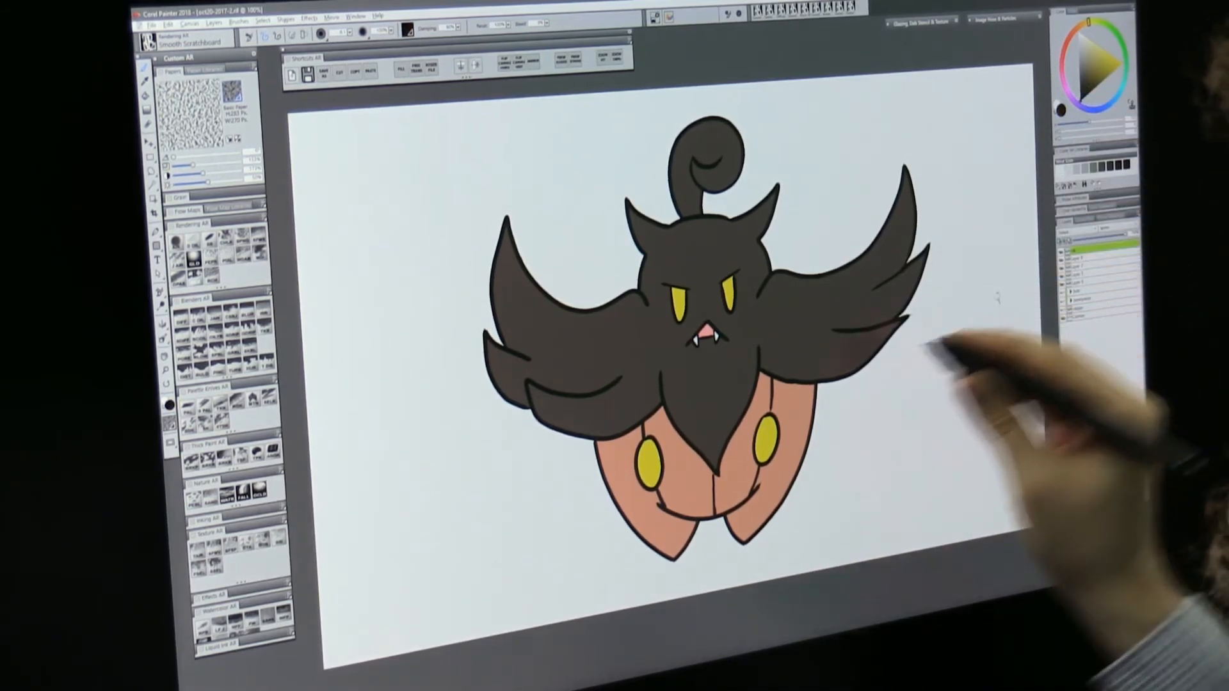
pyautogui.moveTo(653, 441); pyautogui.dragTo(653, 489)
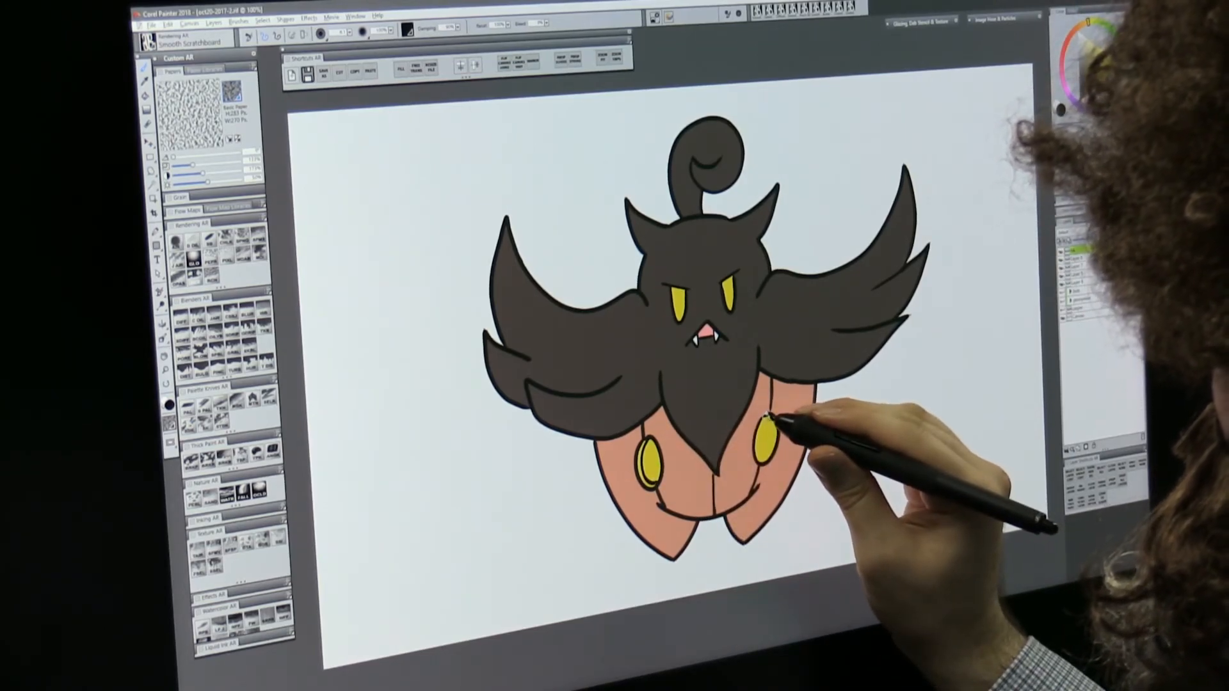
pyautogui.moveTo(768, 417); pyautogui.dragTo(763, 463)
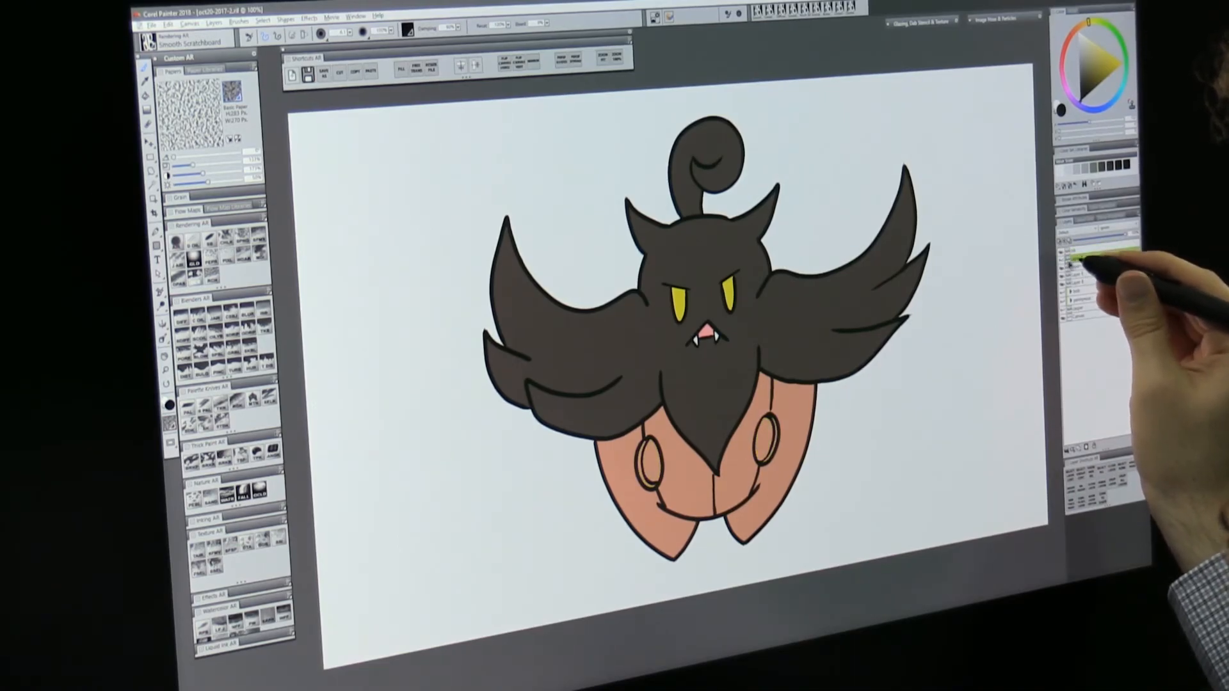
# - Toggle the visibility of the colour layers to check which parts of the character each one holds
pyautogui.click(1064, 263)
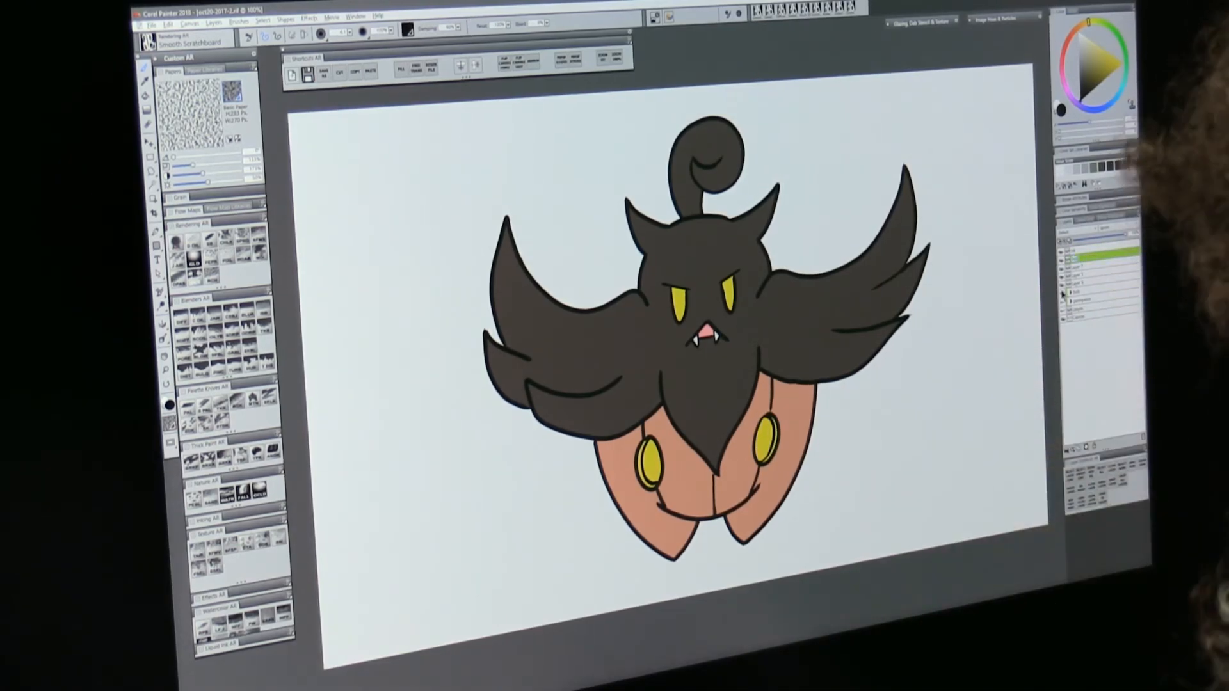
pyautogui.click(1064, 290)
pyautogui.click(1065, 288)
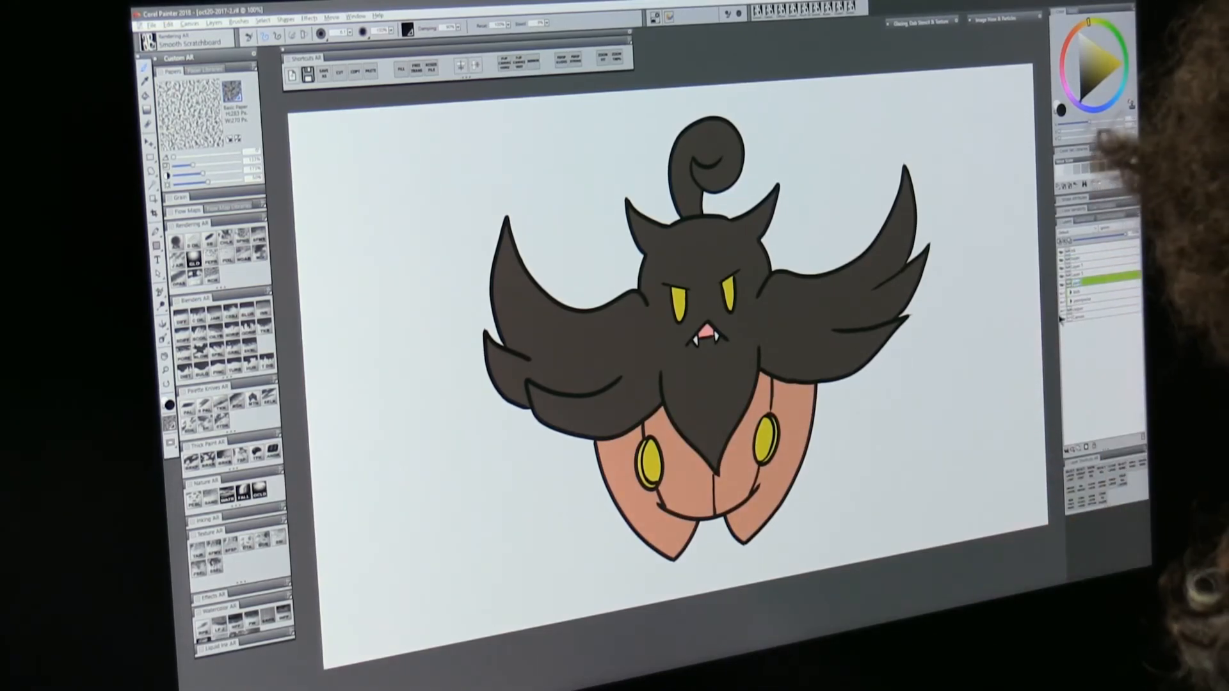
pyautogui.click(1065, 282)
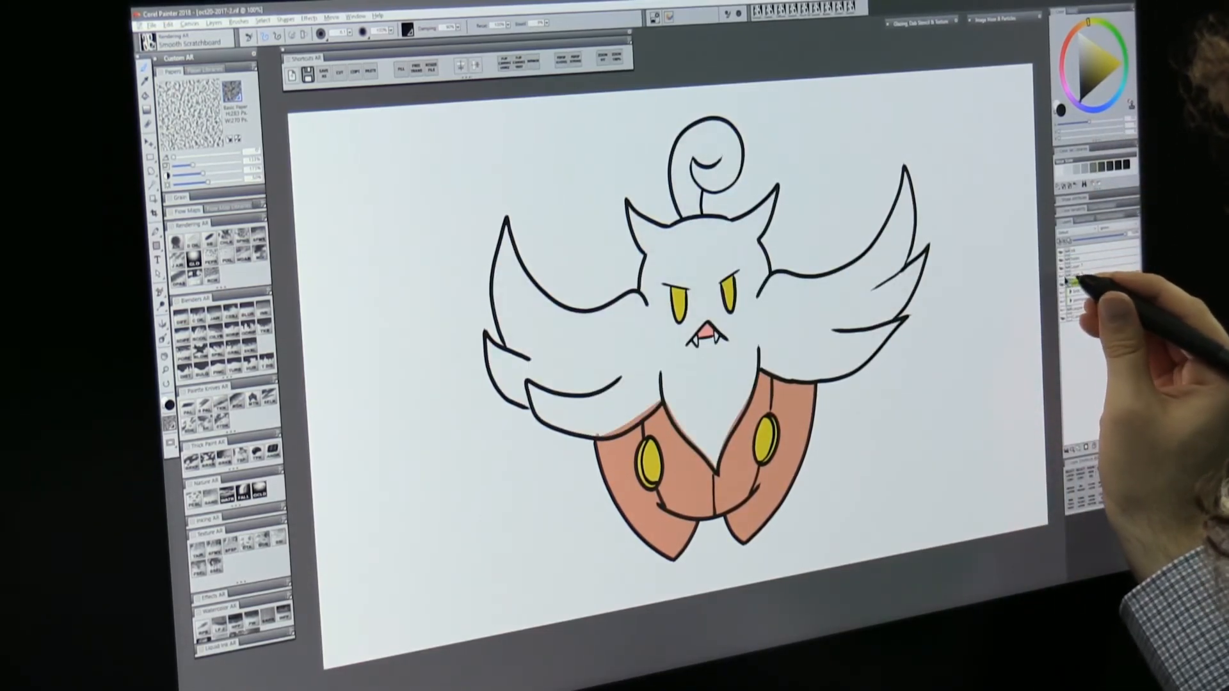
pyautogui.click(1064, 280)
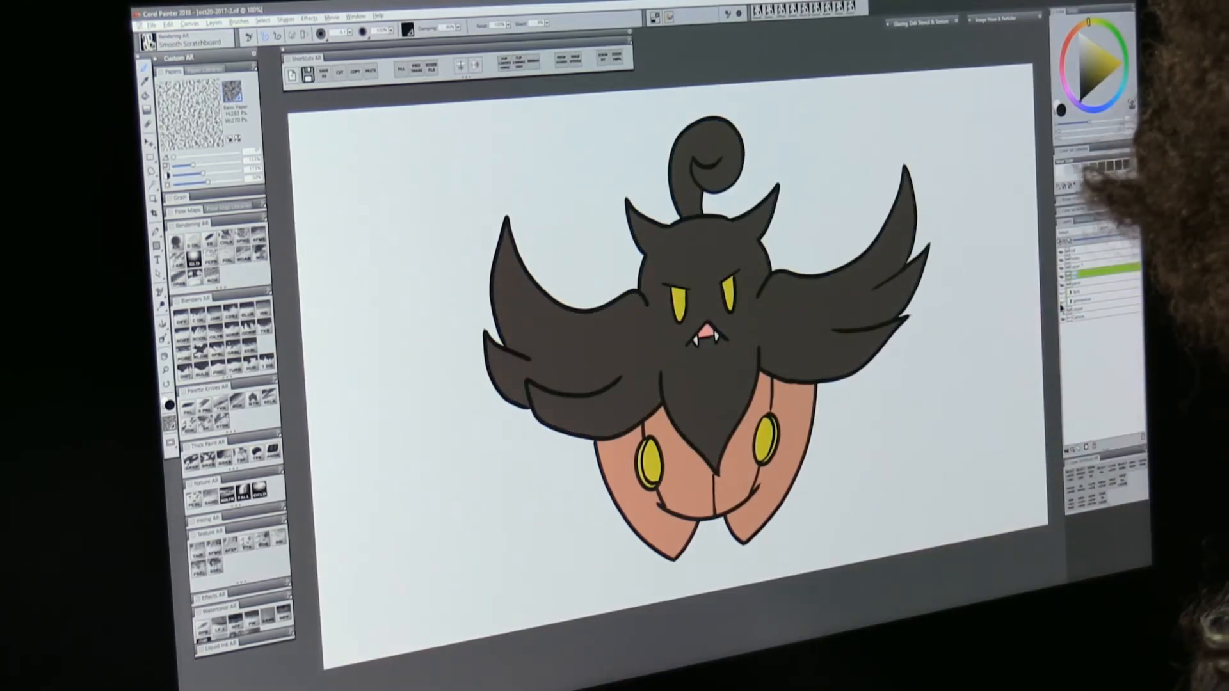
pyautogui.click(1075, 261)
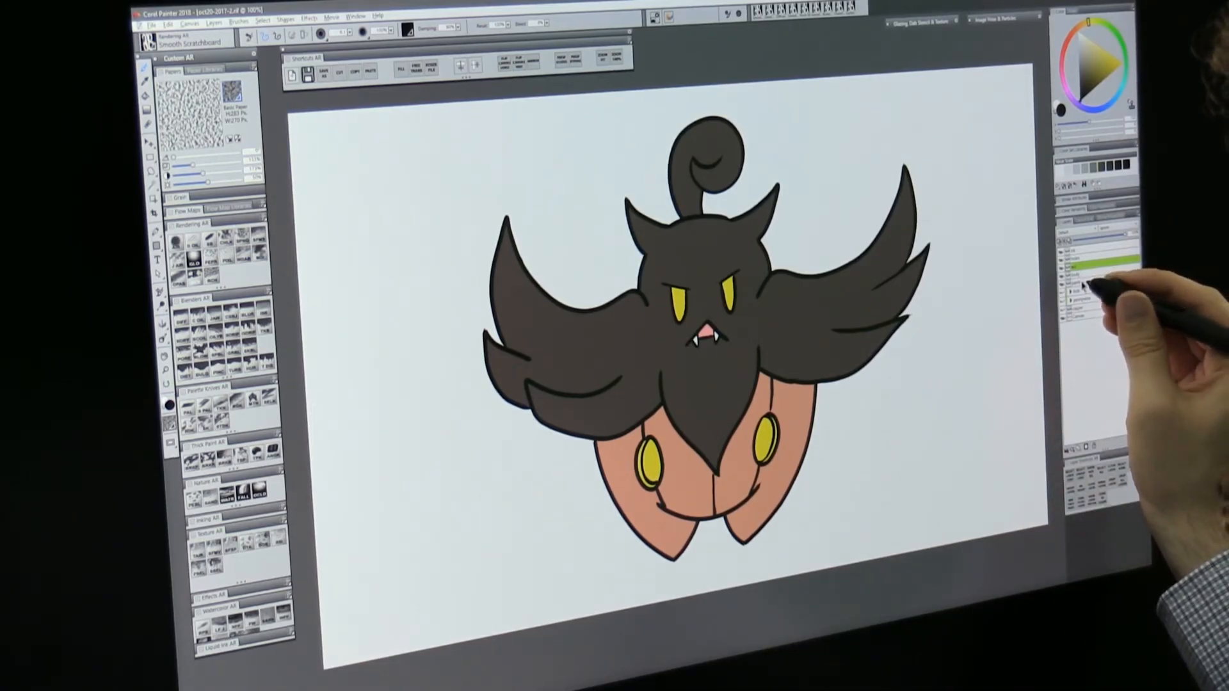
# - On the salmon layer, choose a darker salmon and paint shading along the lower body's outer edges, around the ovals and beneath the wings and chest
pyautogui.click(1088, 277)
pyautogui.keyDown('alt'); pyautogui.click(807, 435); pyautogui.keyUp('alt')
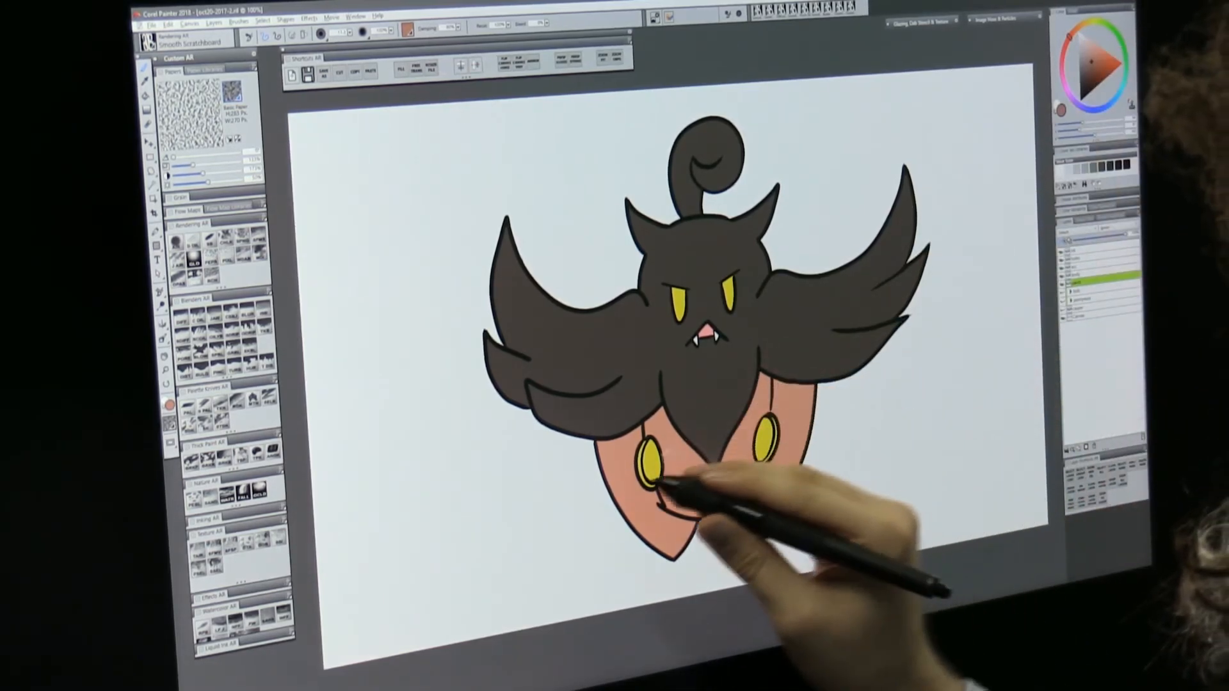
pyautogui.moveTo(602, 466)
pyautogui.mouseDown()
pyautogui.moveTo(664, 514)
pyautogui.moveTo(809, 452)
pyautogui.mouseUp()
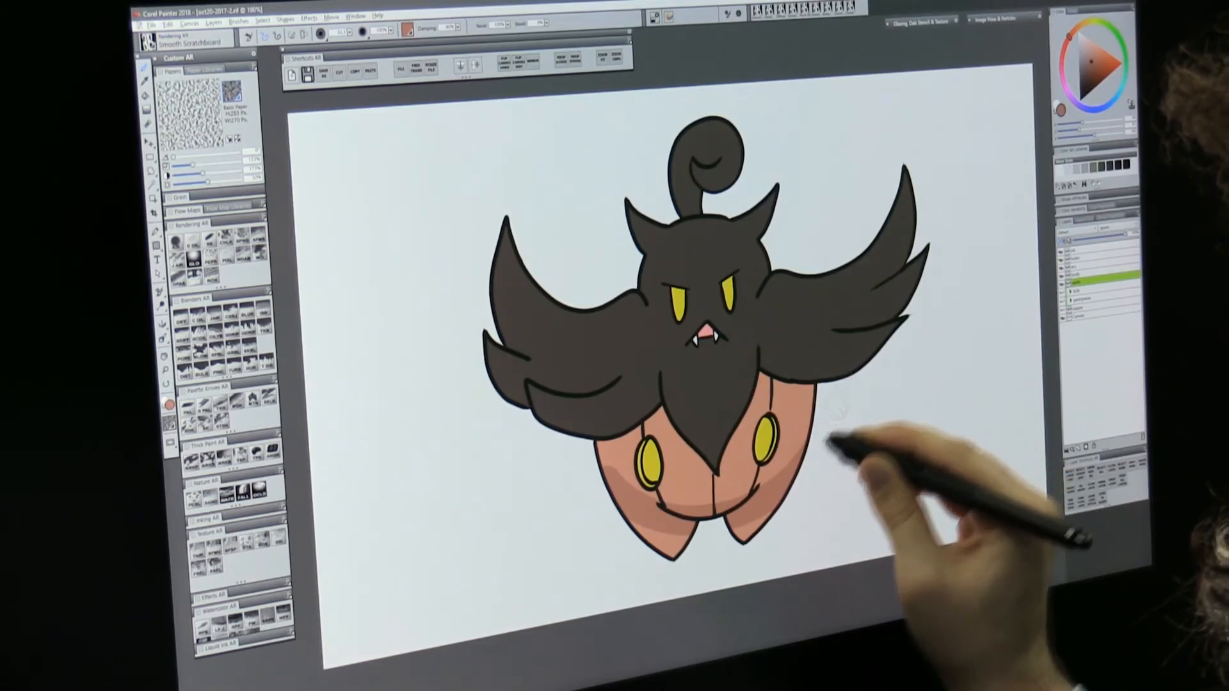
pyautogui.moveTo(707, 526)
pyautogui.mouseDown()
pyautogui.moveTo(675, 555)
pyautogui.moveTo(665, 539)
pyautogui.moveTo(733, 558)
pyautogui.moveTo(643, 530)
pyautogui.moveTo(625, 494)
pyautogui.mouseUp()
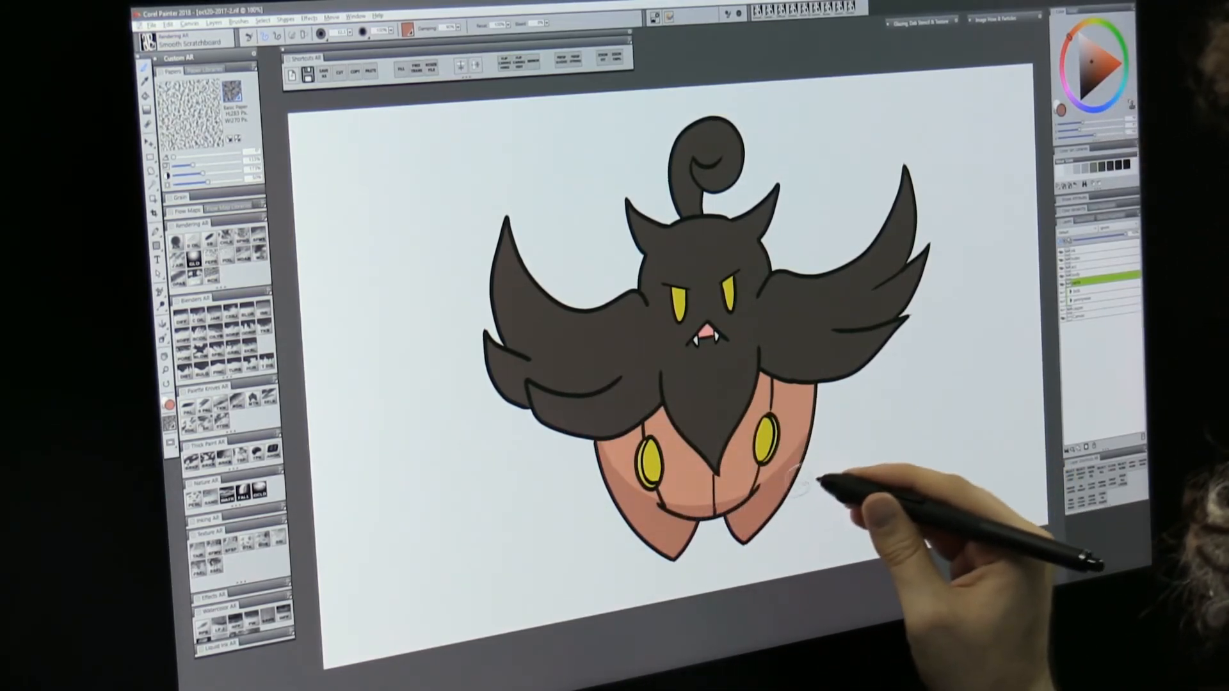
pyautogui.moveTo(723, 414); pyautogui.dragTo(659, 493)
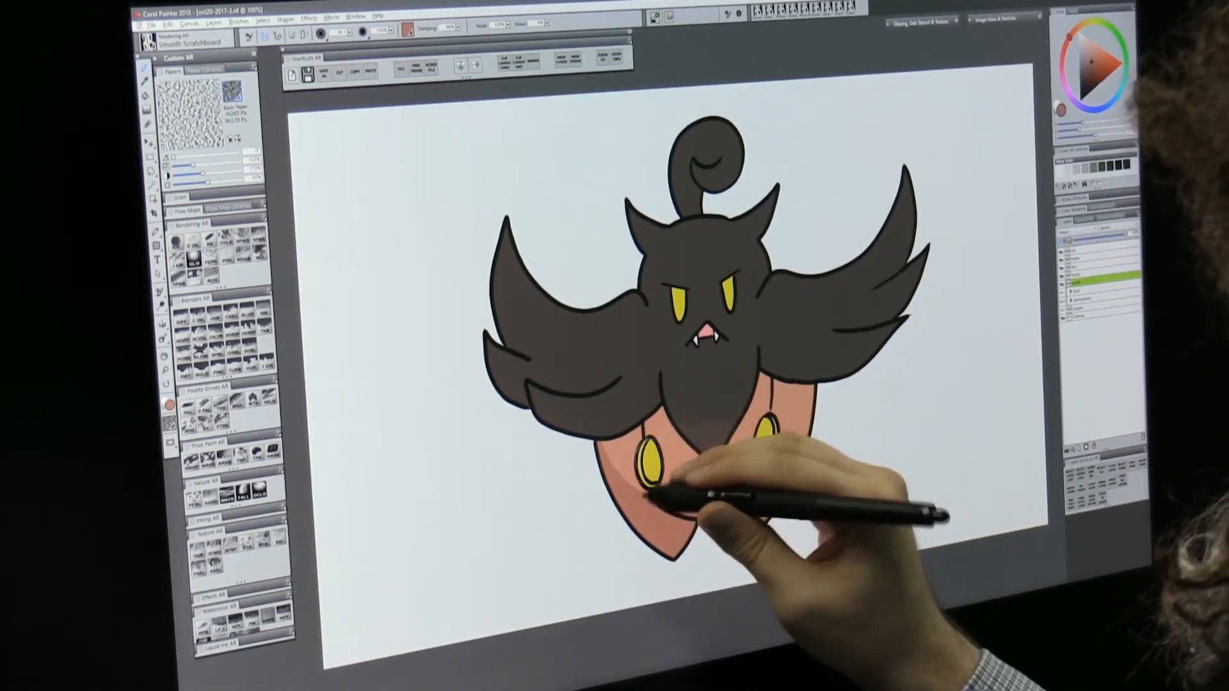
pyautogui.moveTo(601, 425)
pyautogui.mouseDown()
pyautogui.moveTo(696, 394)
pyautogui.moveTo(671, 402)
pyautogui.moveTo(707, 437)
pyautogui.moveTo(721, 435)
pyautogui.moveTo(762, 378)
pyautogui.moveTo(858, 367)
pyautogui.moveTo(755, 394)
pyautogui.moveTo(724, 423)
pyautogui.moveTo(758, 410)
pyautogui.moveTo(766, 401)
pyautogui.moveTo(739, 389)
pyautogui.moveTo(767, 370)
pyautogui.moveTo(805, 378)
pyautogui.moveTo(775, 387)
pyautogui.mouseUp()
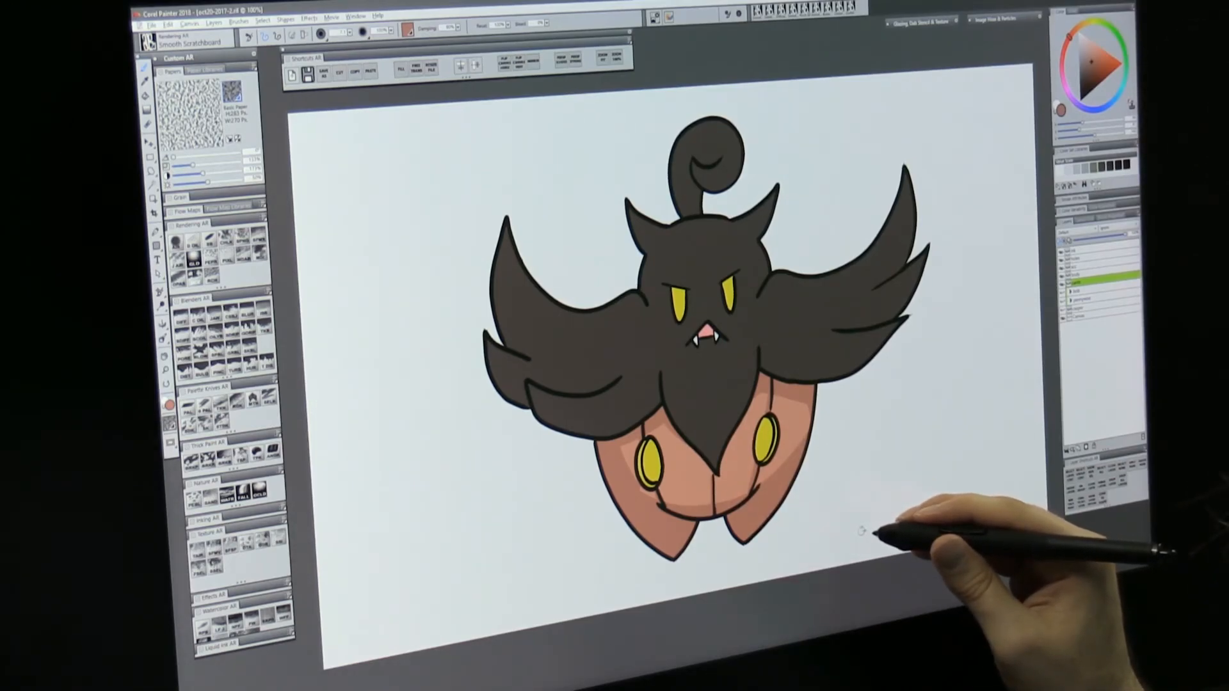
# - Make the ovals' layer active, choose a darker orange-yellow and shade the inner edge of the body ovals
pyautogui.click(1082, 259)
pyautogui.keyDown('alt'); pyautogui.click(769, 440); pyautogui.keyUp('alt')
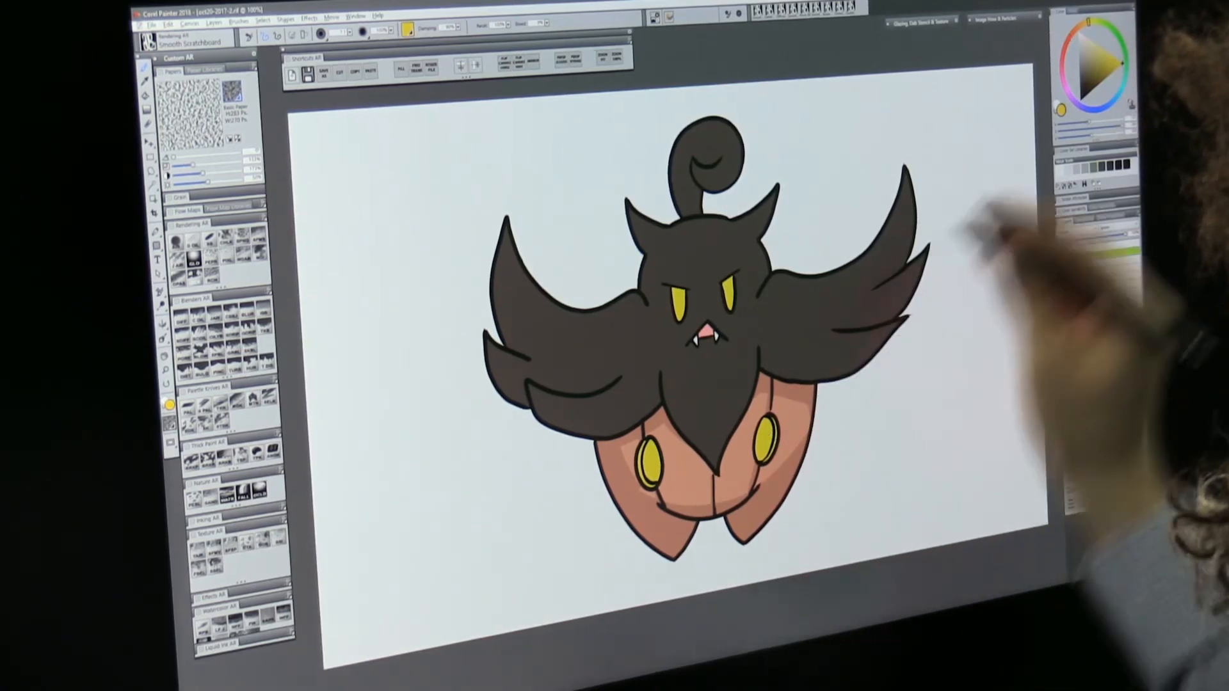
pyautogui.click(1085, 25)
pyautogui.click(1098, 96)
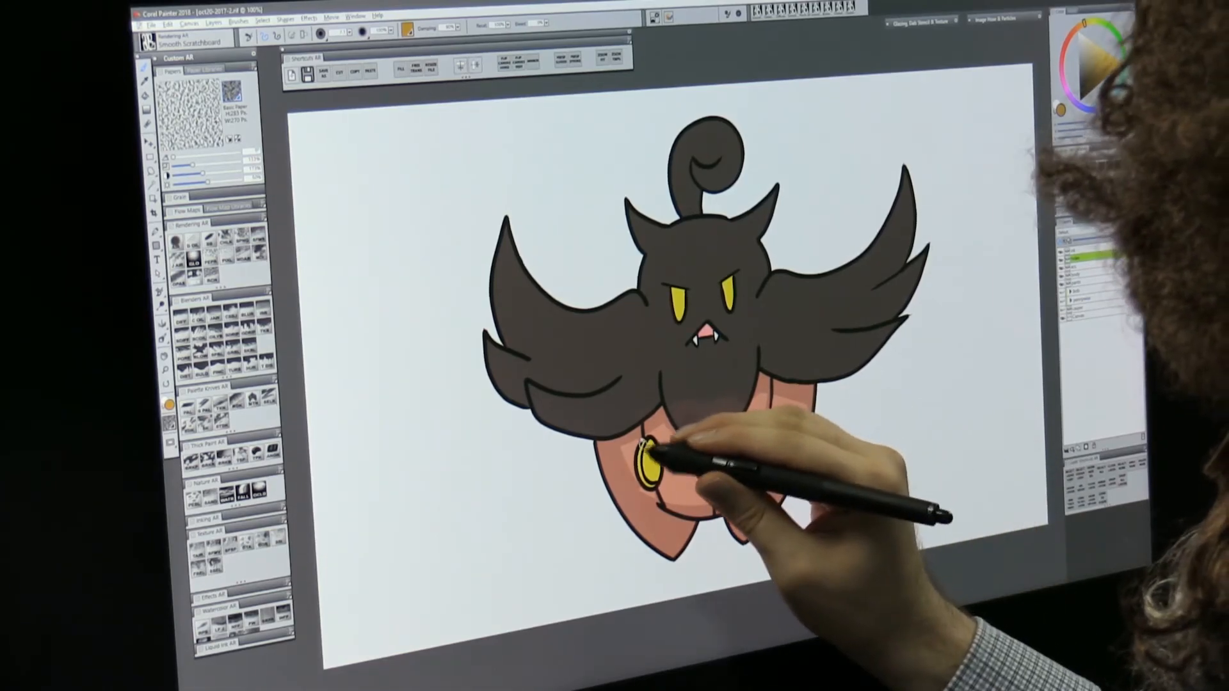
pyautogui.moveTo(640, 475)
pyautogui.mouseDown()
pyautogui.moveTo(648, 452)
pyautogui.moveTo(648, 485)
pyautogui.mouseUp()
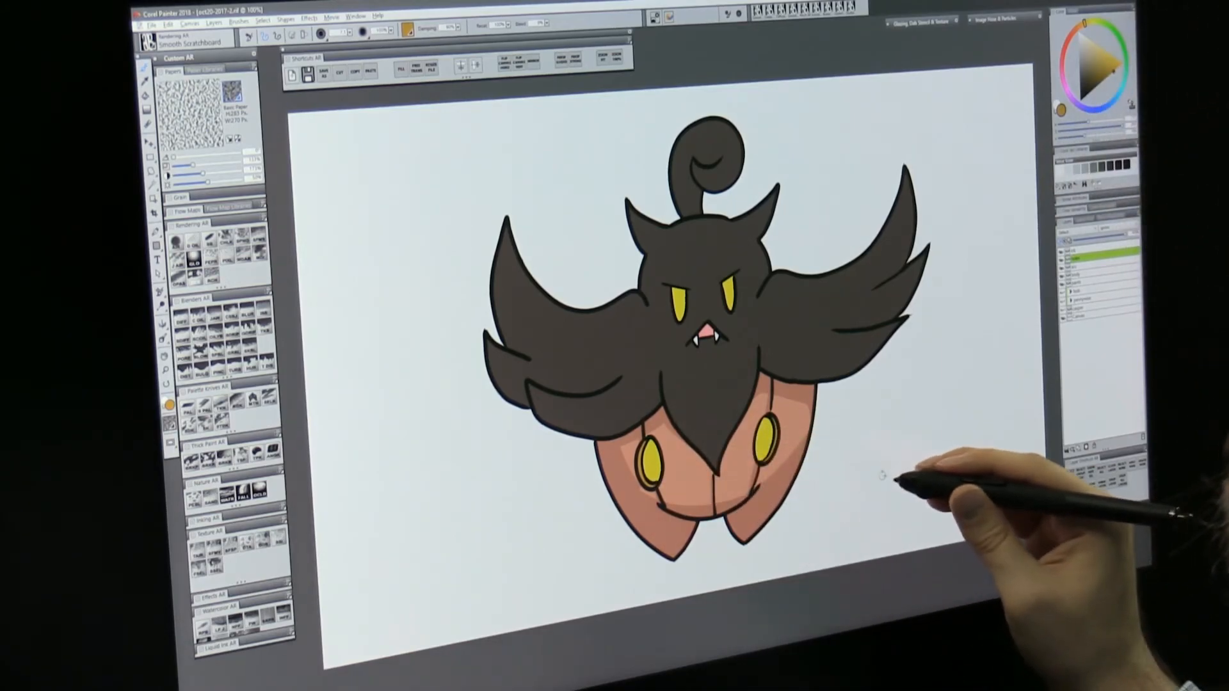
# - On the layer with the eyes, shade the tops of both eyes in orange-yellow and the upper mouth in a darker pink
pyautogui.click(1098, 260)
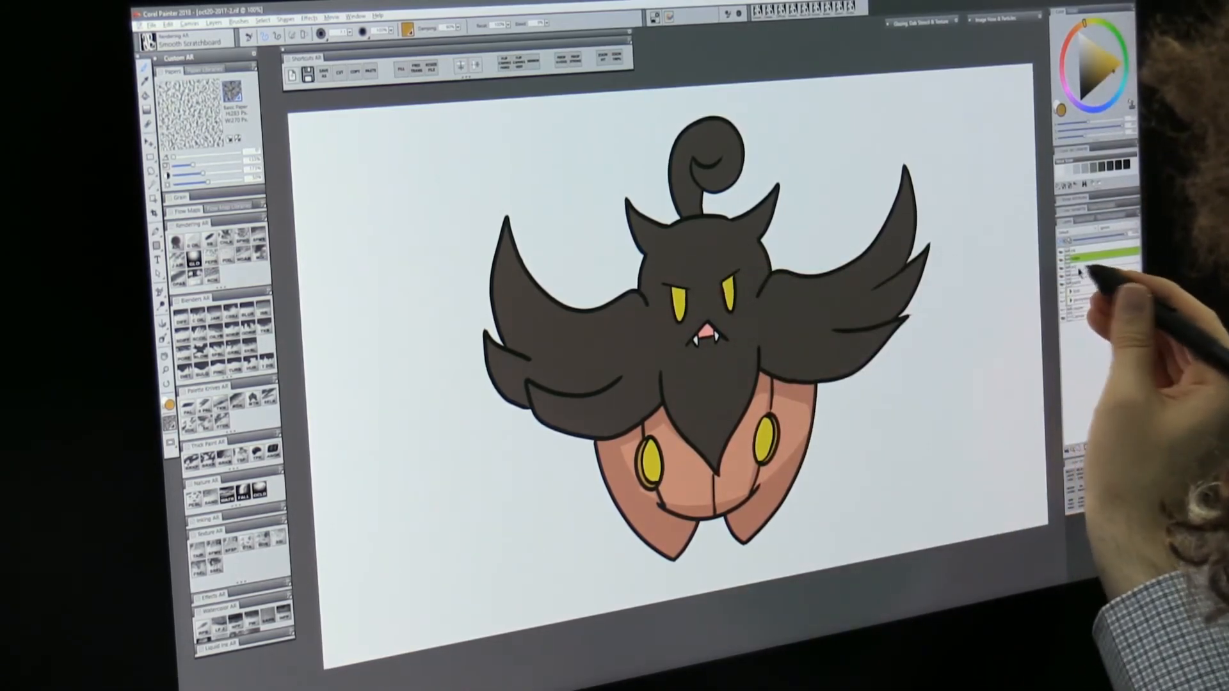
pyautogui.moveTo(734, 277)
pyautogui.mouseDown()
pyautogui.moveTo(695, 289)
pyautogui.moveTo(734, 278)
pyautogui.mouseUp()
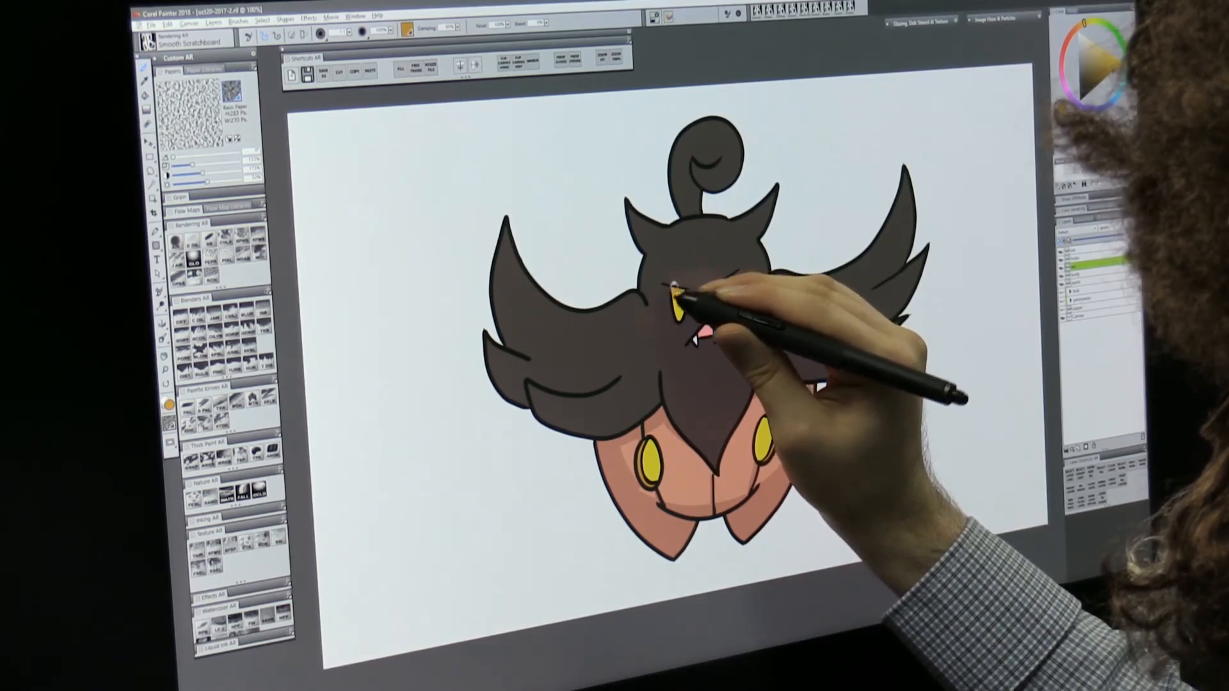
pyautogui.moveTo(675, 290); pyautogui.dragTo(685, 291)
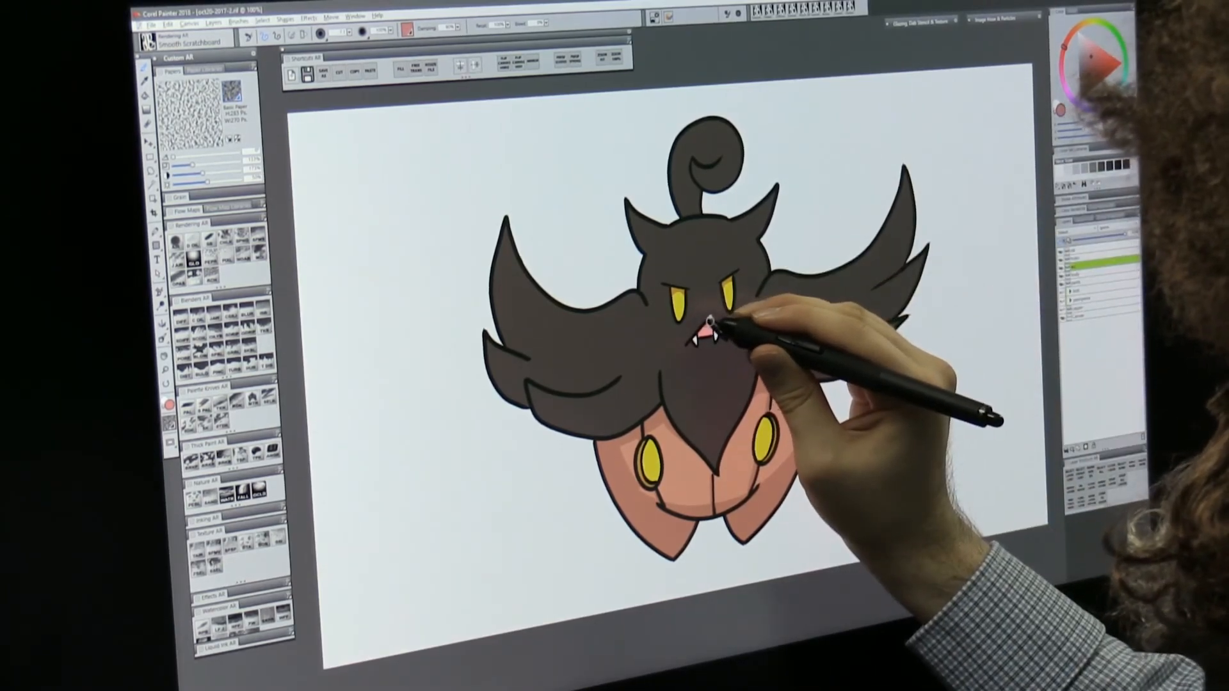
pyautogui.moveTo(705, 325); pyautogui.dragTo(709, 332)
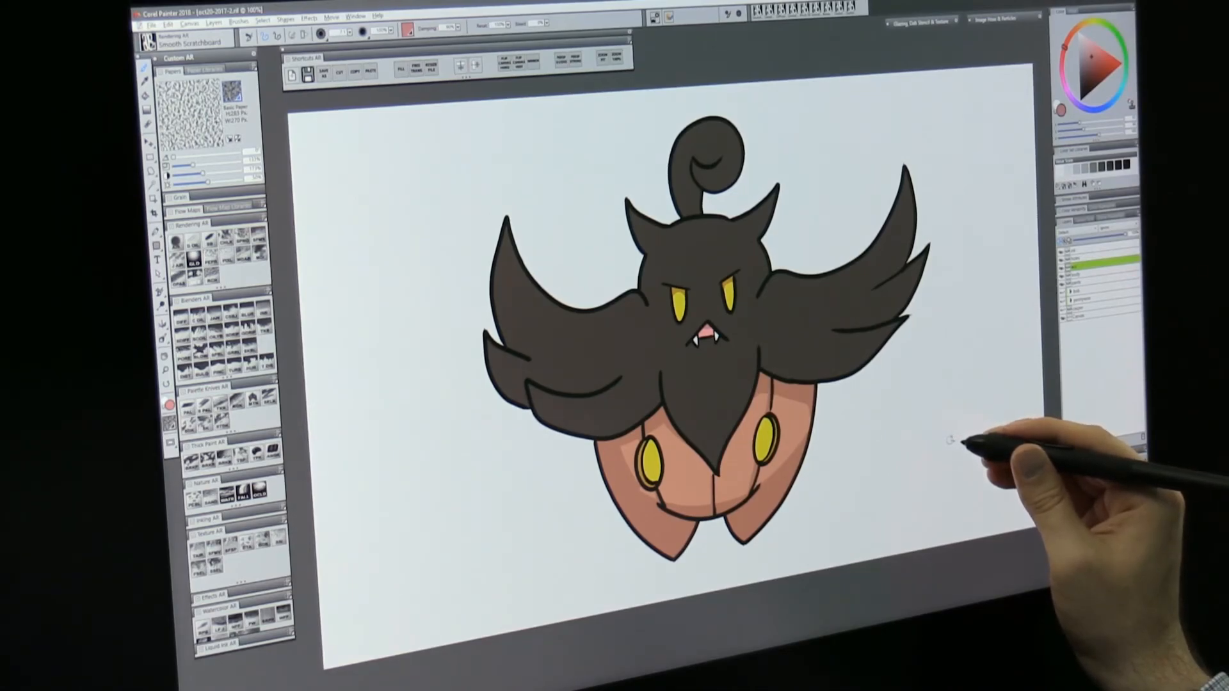
# - Make the dark grey layer active, pick a grey for shading, reduce the brush size and undo the trial stroke on the left wing
pyautogui.click(1098, 267)
pyautogui.keyDown('alt'); pyautogui.click(825, 330); pyautogui.keyUp('alt')
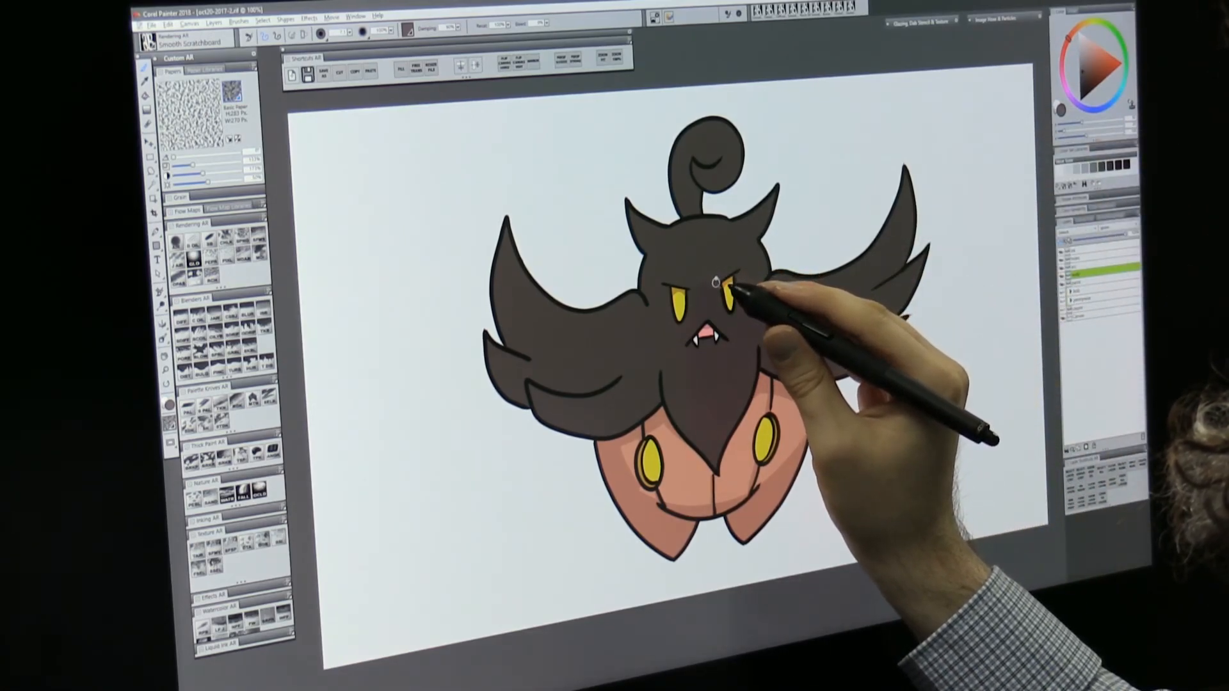
pyautogui.keyDown('alt'); pyautogui.click(714, 286); pyautogui.keyUp('alt')
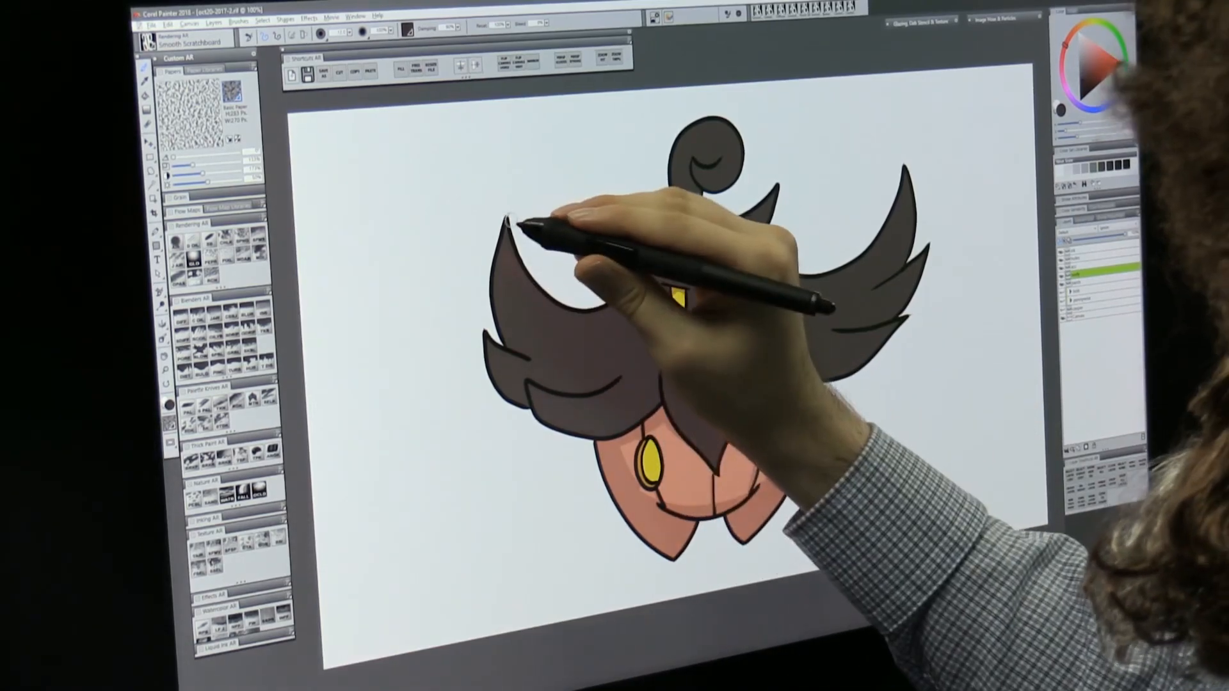
pyautogui.press('[')
pyautogui.press('[')
pyautogui.press('[')
pyautogui.moveTo(505, 222)
pyautogui.mouseDown()
pyautogui.moveTo(508, 285)
pyautogui.moveTo(542, 356)
pyautogui.mouseUp()
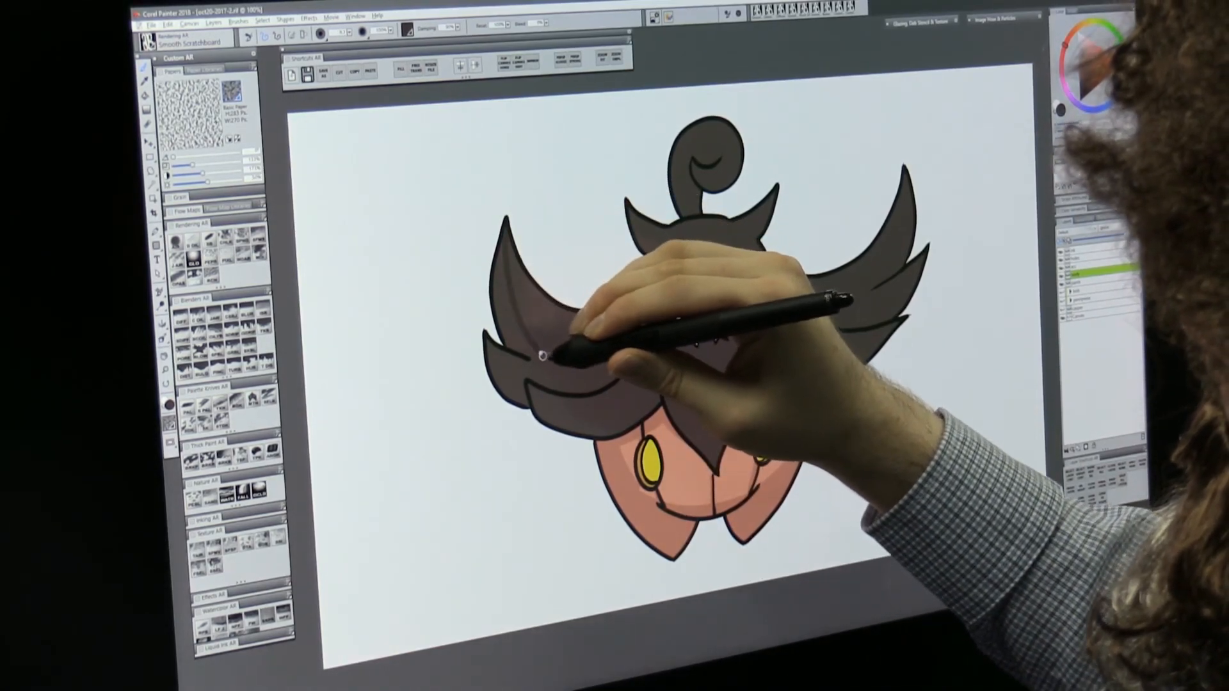
pyautogui.click(1083, 88)
pyautogui.hotkey('ctrl', 'z')
# - Paint grey shading along the outer and lower edges of both wings, the pointed chest and the curled stem, redoing unsatisfactory strokes
pyautogui.moveTo(507, 221)
pyautogui.mouseDown()
pyautogui.moveTo(513, 321)
pyautogui.moveTo(553, 359)
pyautogui.moveTo(505, 344)
pyautogui.moveTo(555, 363)
pyautogui.moveTo(526, 336)
pyautogui.moveTo(488, 343)
pyautogui.moveTo(526, 383)
pyautogui.mouseUp()
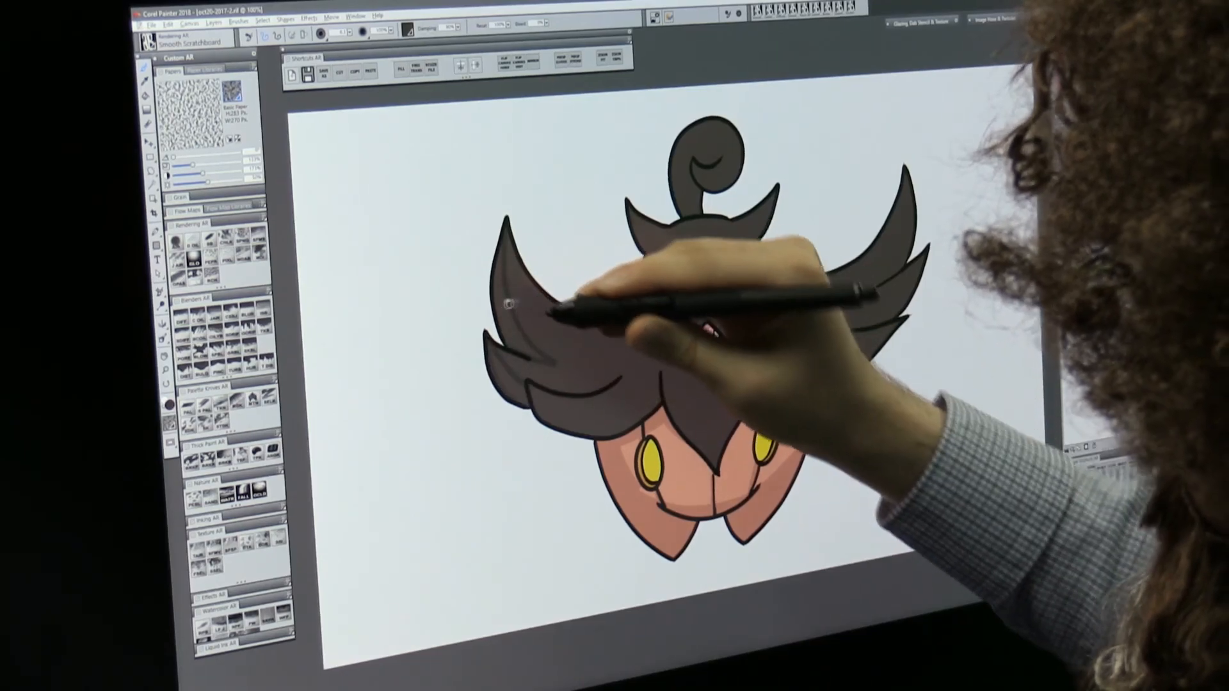
pyautogui.moveTo(541, 393)
pyautogui.mouseDown()
pyautogui.moveTo(614, 408)
pyautogui.moveTo(661, 371)
pyautogui.moveTo(659, 407)
pyautogui.moveTo(595, 441)
pyautogui.moveTo(539, 416)
pyautogui.moveTo(527, 384)
pyautogui.mouseUp()
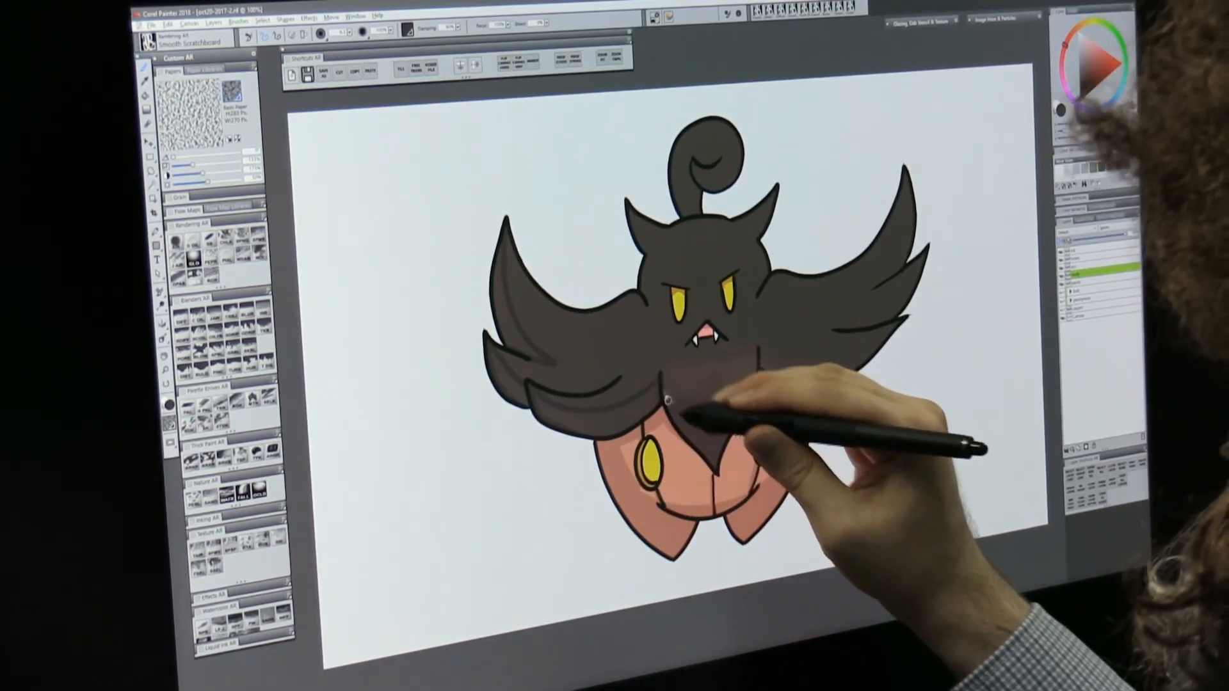
pyautogui.moveTo(736, 402)
pyautogui.mouseDown()
pyautogui.moveTo(759, 345)
pyautogui.moveTo(785, 366)
pyautogui.moveTo(857, 357)
pyautogui.mouseUp()
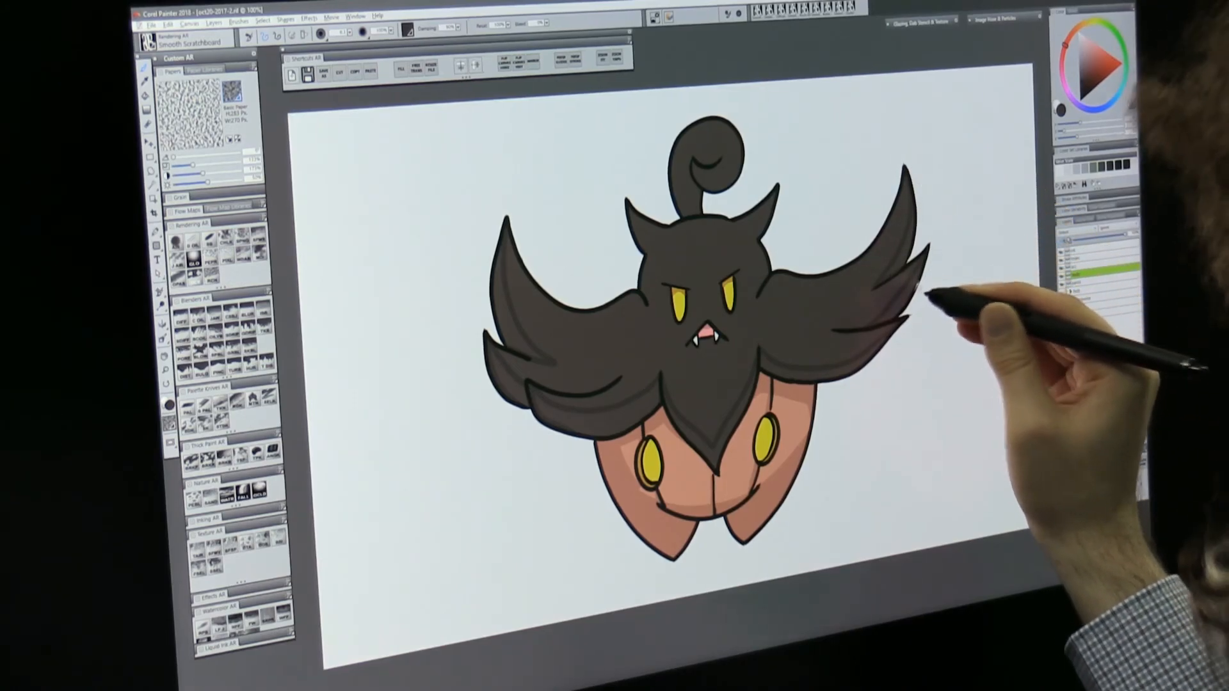
pyautogui.press('k')
pyautogui.click(916, 269)
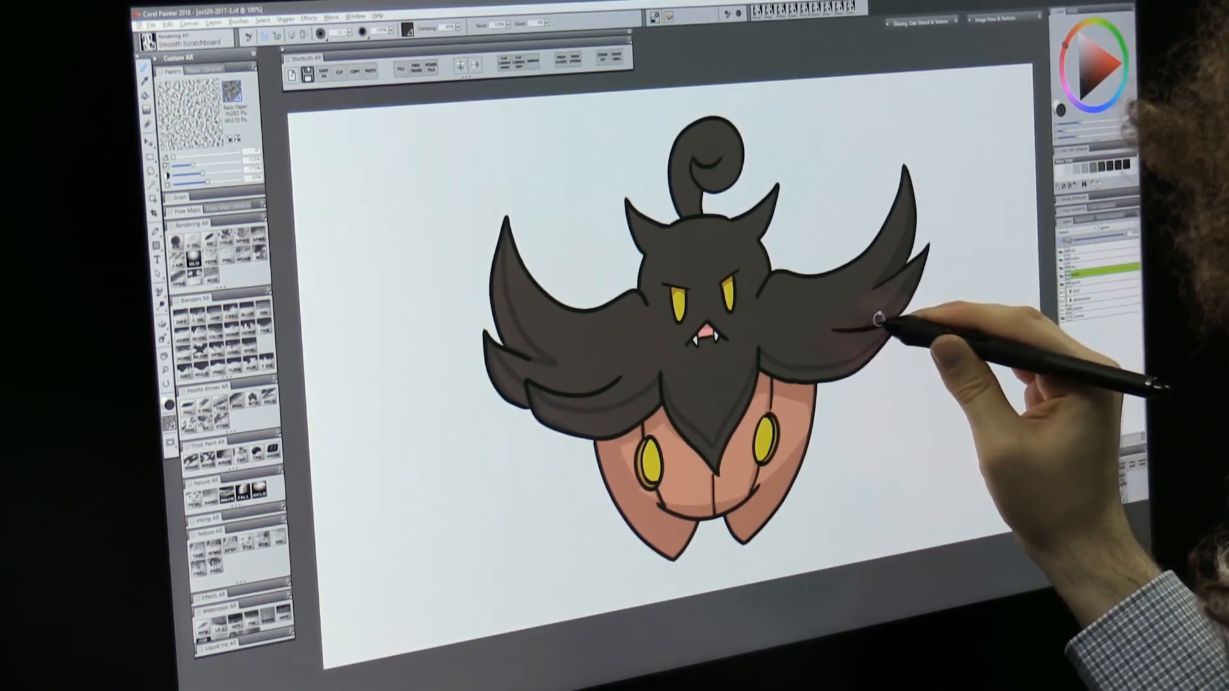
pyautogui.hotkey('ctrl', 'z')
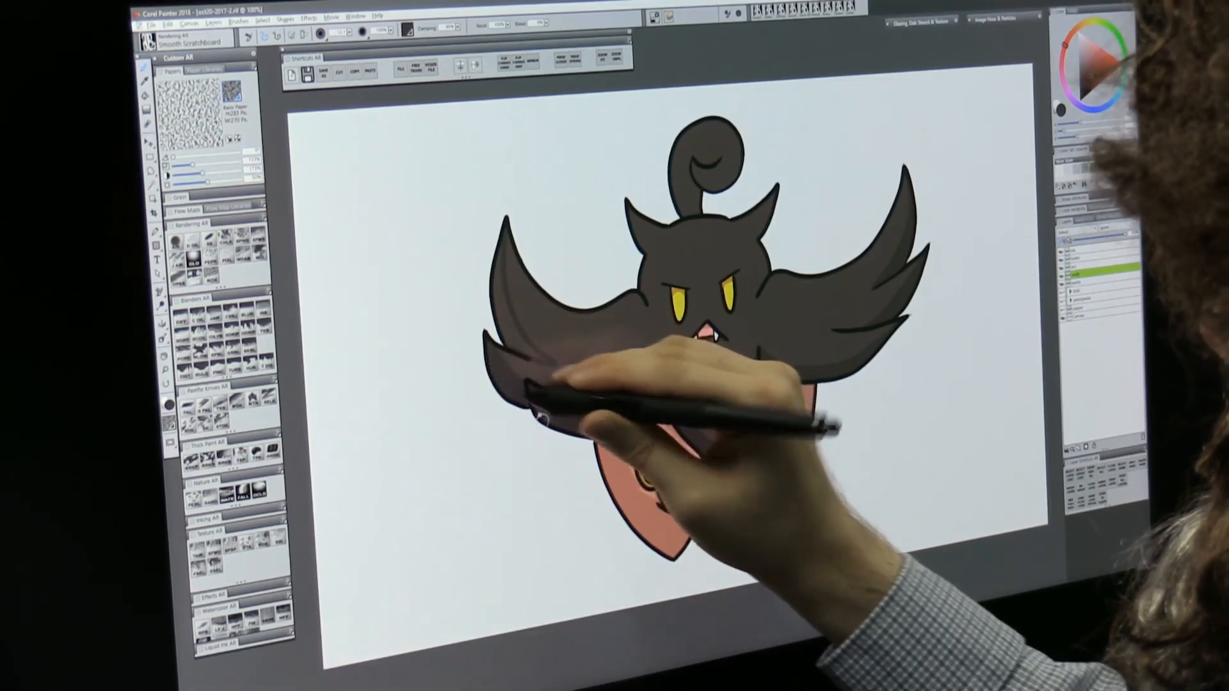
pyautogui.moveTo(517, 322)
pyautogui.mouseDown()
pyautogui.moveTo(530, 352)
pyautogui.moveTo(514, 320)
pyautogui.mouseUp()
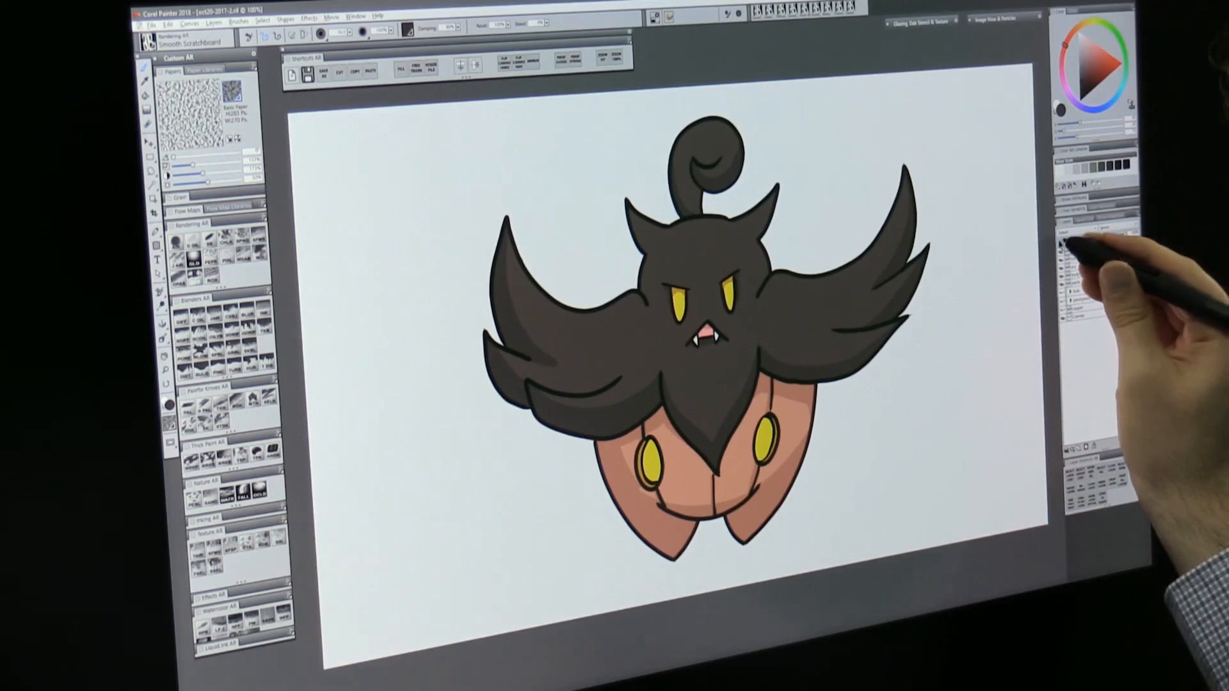
# - On a new top layer, change the blending mode and paint an orange glow around the eyes and body ovals with the Glow Brush
pyautogui.click(1068, 246)
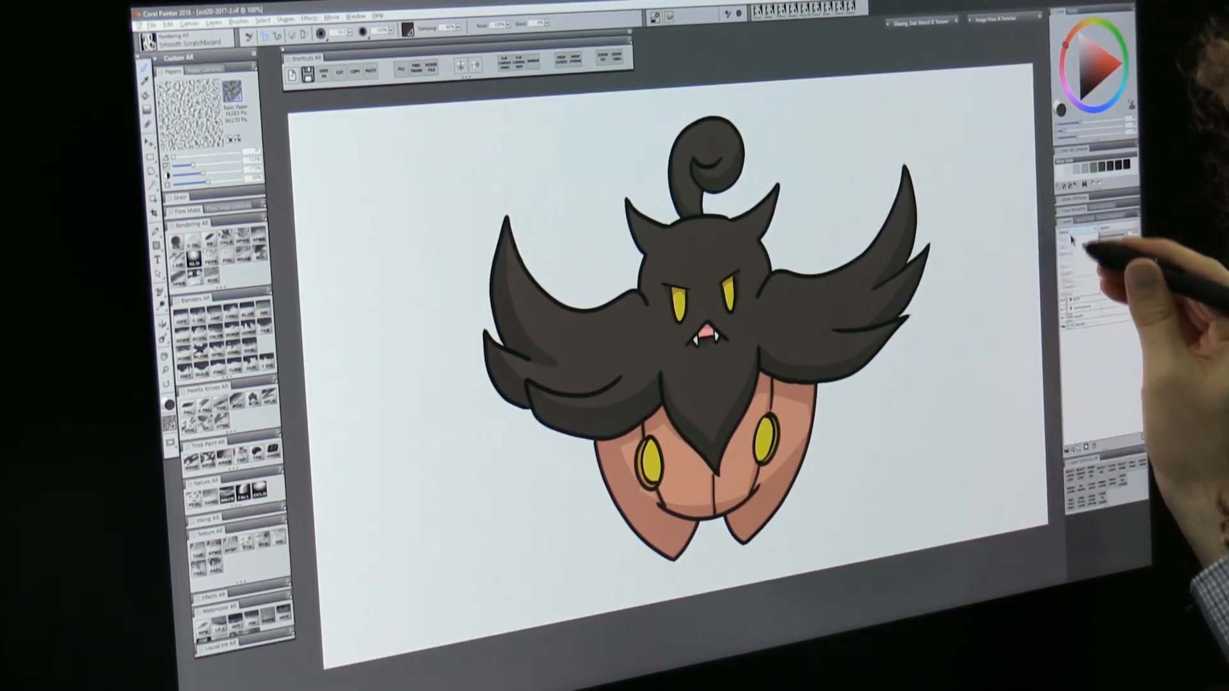
pyautogui.click(1072, 322)
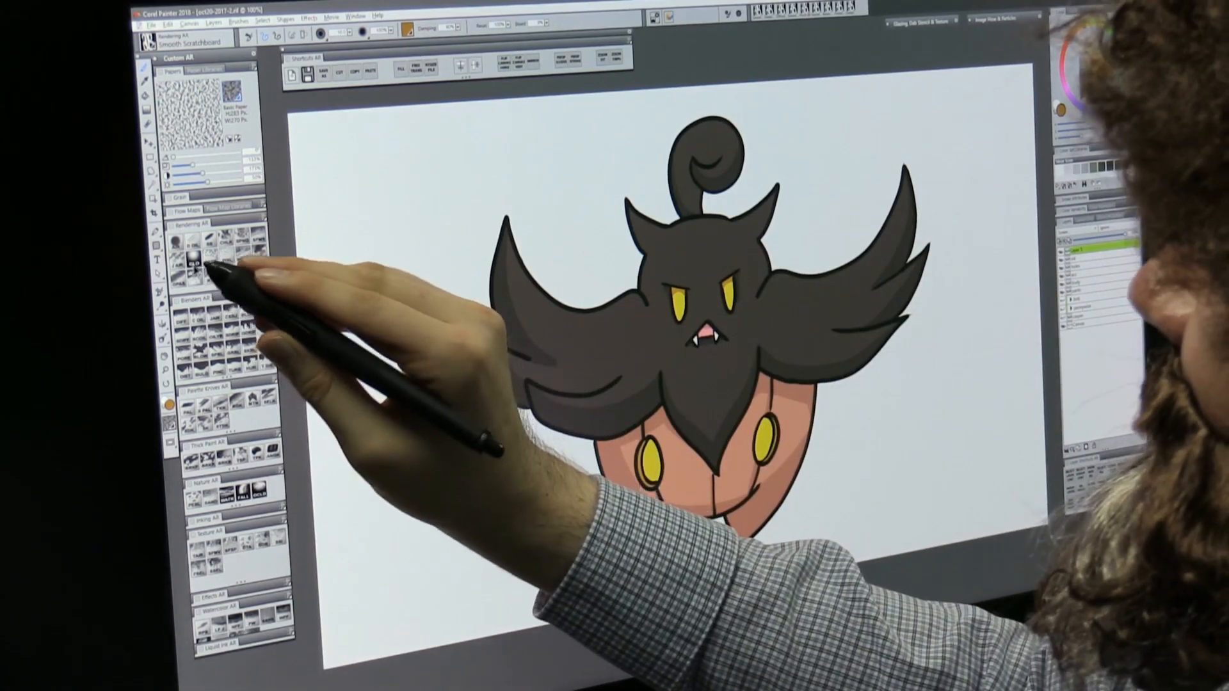
pyautogui.click(194, 257)
pyautogui.moveTo(685, 282)
pyautogui.mouseDown()
pyautogui.moveTo(678, 314)
pyautogui.moveTo(679, 290)
pyautogui.moveTo(729, 301)
pyautogui.mouseUp()
pyautogui.moveTo(653, 443)
pyautogui.mouseDown()
pyautogui.moveTo(651, 465)
pyautogui.moveTo(650, 452)
pyautogui.mouseUp()
pyautogui.moveTo(768, 425)
pyautogui.mouseDown()
pyautogui.moveTo(767, 447)
pyautogui.moveTo(769, 430)
pyautogui.mouseUp()
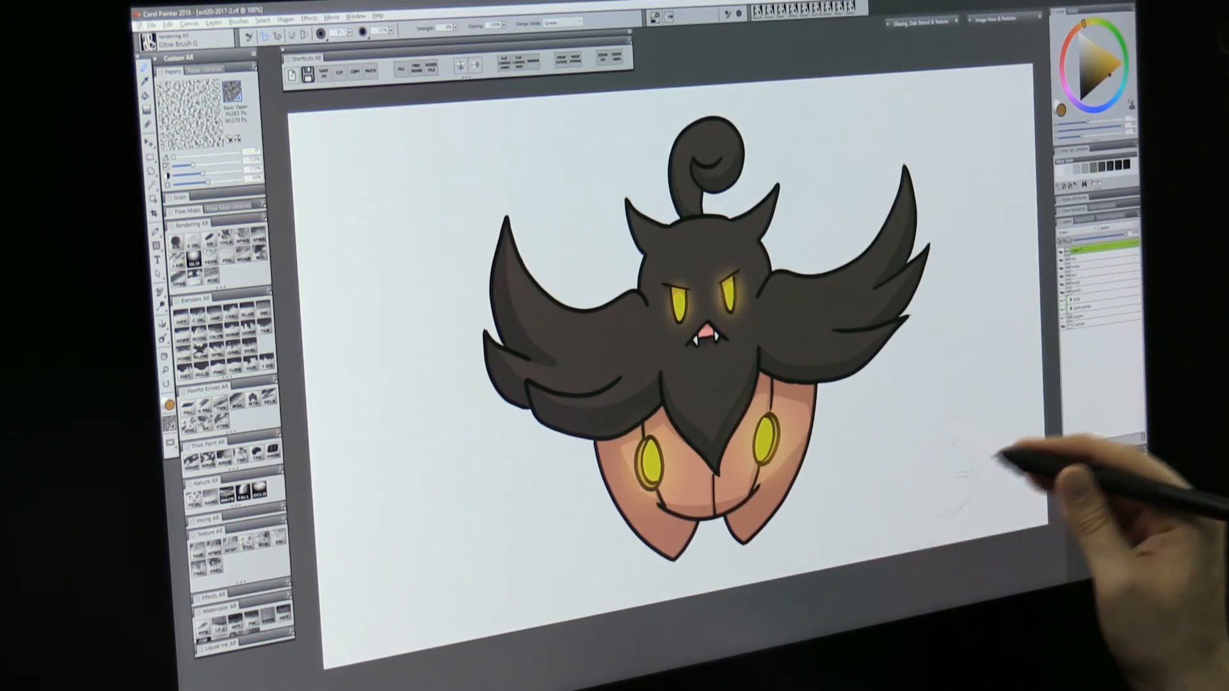
# - Group all of the finished figure's layers and name the group "pumpkaboo"
pyautogui.keyDown('shift'); pyautogui.click(1083, 292); pyautogui.keyUp('shift')
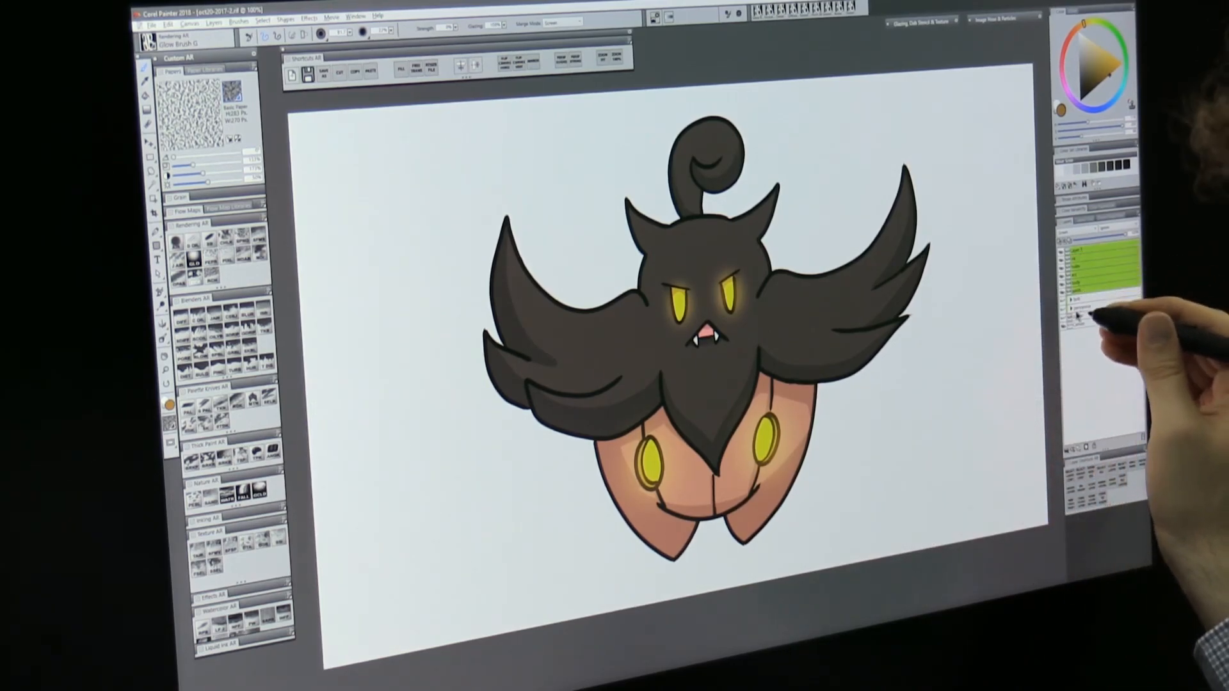
pyautogui.hotkey('ctrl', 'g')
pyautogui.doubleClick(1081, 250)
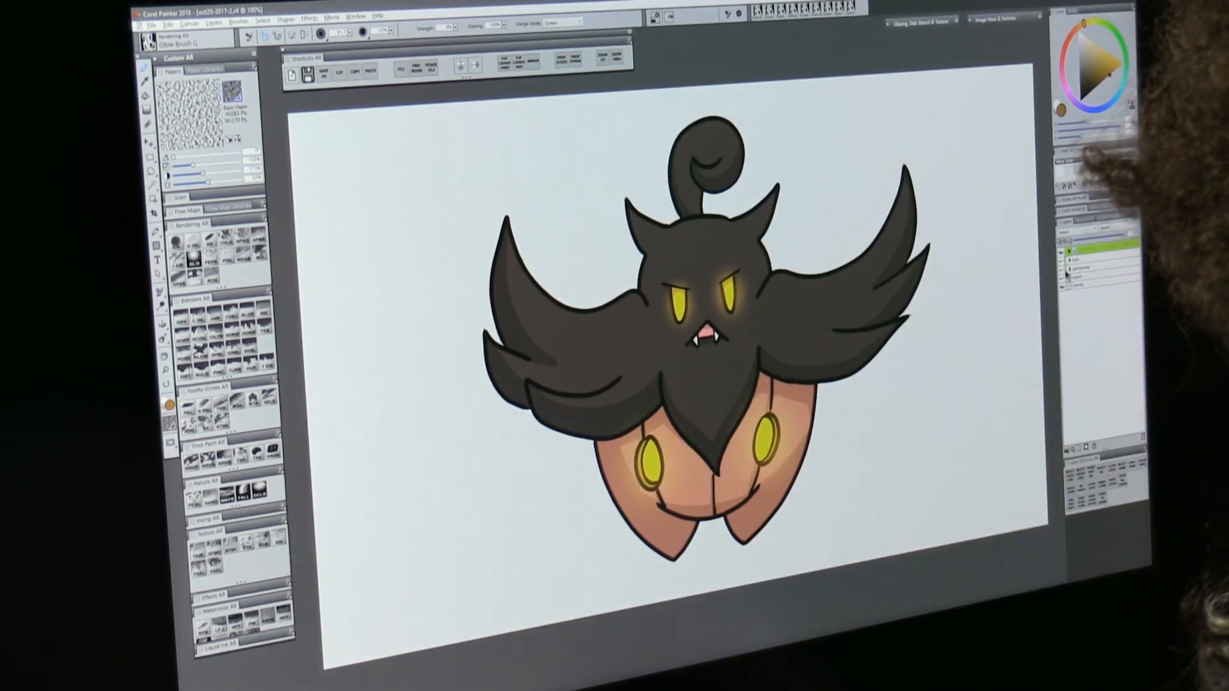
pyautogui.write('pumpkaboo')
pyautogui.press('Return')
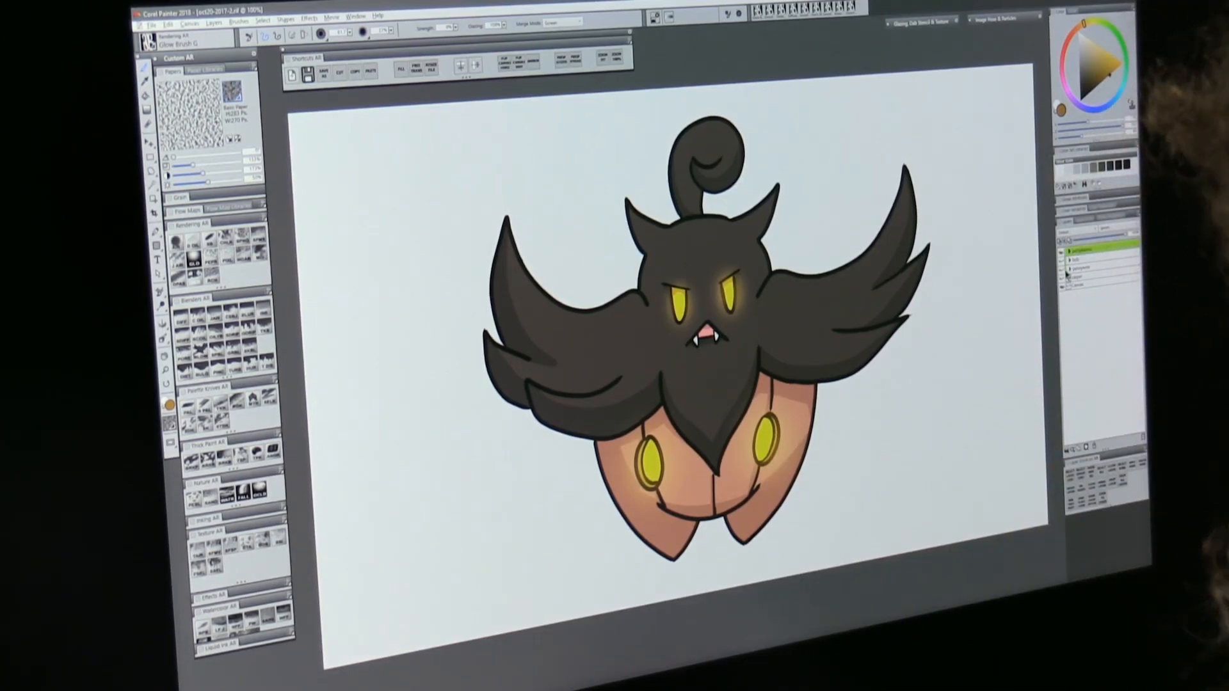